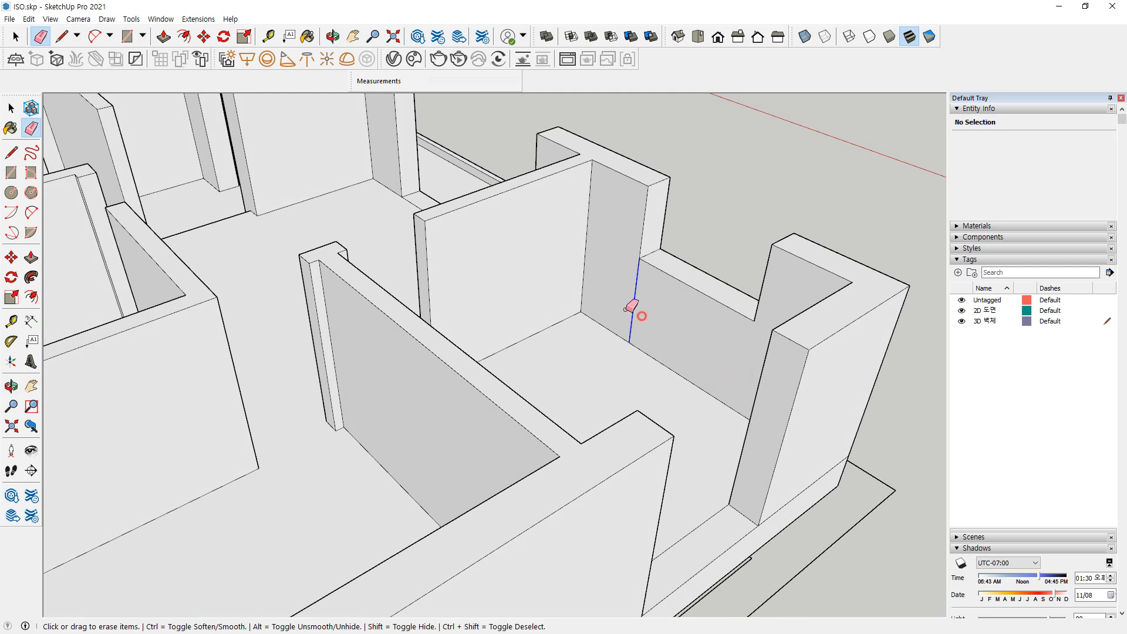
Raise the sill face of the small corner room's open window gap by 1200 mm with Push/Pull
{"action": "mouse_move", "coordinate": [634, 310]}
{"action": "middle_mouse_down"}
{"action": "mouse_move", "coordinate": [599, 324]}
{"action": "mouse_move", "coordinate": [70, 325]}
{"action": "middle_mouse_up"}
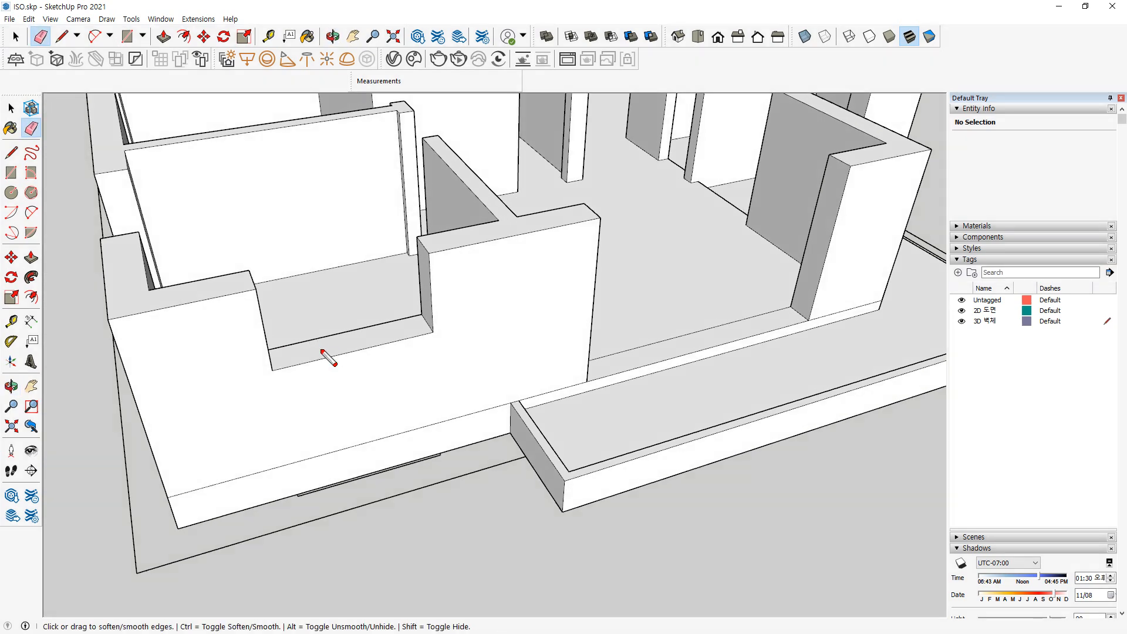
{"action": "mouse_move", "coordinate": [283, 347]}
{"action": "left_mouse_down"}
{"action": "mouse_move", "coordinate": [307, 262]}
{"action": "mouse_move", "coordinate": [425, 302]}
{"action": "mouse_move", "coordinate": [315, 351]}
{"action": "left_mouse_up"}
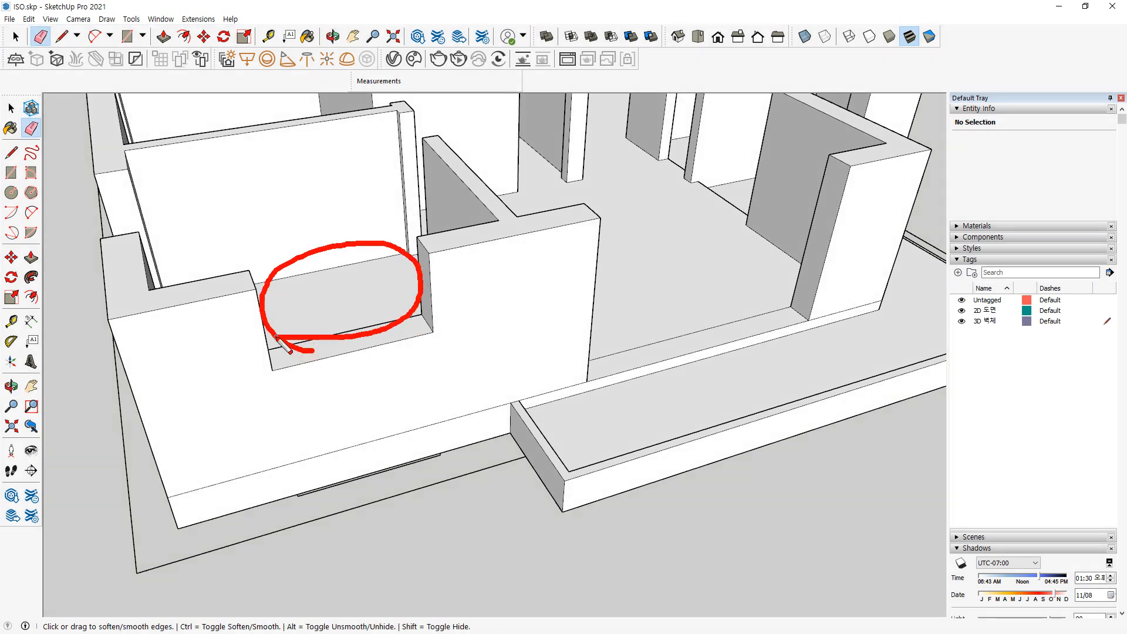
{"action": "mouse_move", "coordinate": [171, 353]}
{"action": "middle_mouse_down"}
{"action": "mouse_move", "coordinate": [270, 367]}
{"action": "mouse_move", "coordinate": [478, 368]}
{"action": "mouse_move", "coordinate": [446, 385]}
{"action": "middle_mouse_up"}
{"action": "key", "text": "p"}
{"action": "left_click", "coordinate": [372, 504]}
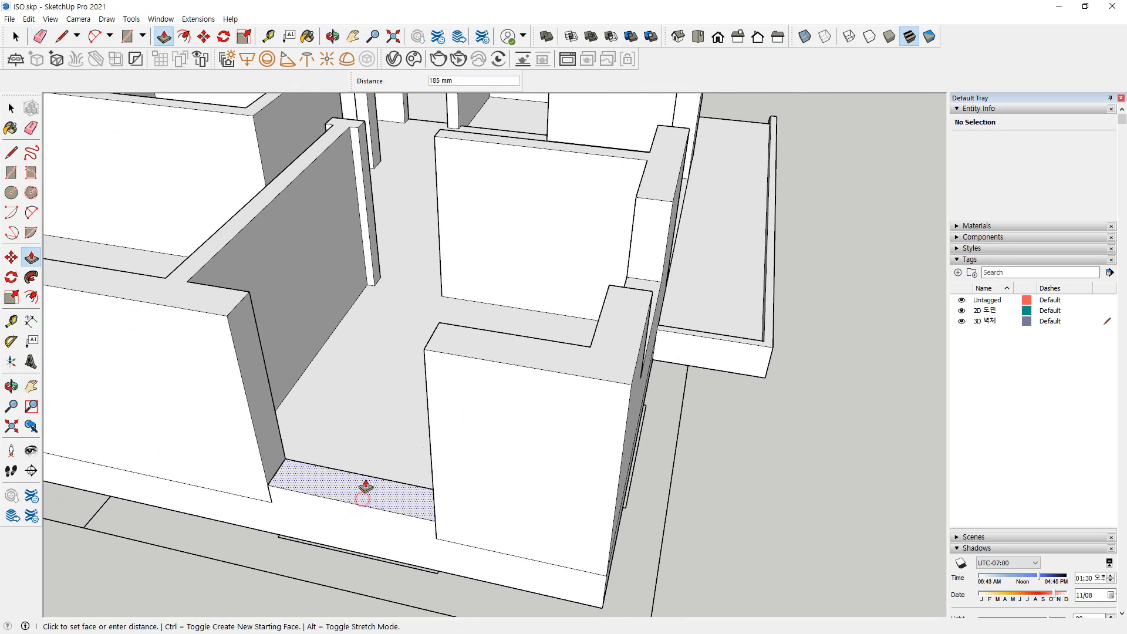
{"action": "left_click", "coordinate": [366, 463]}
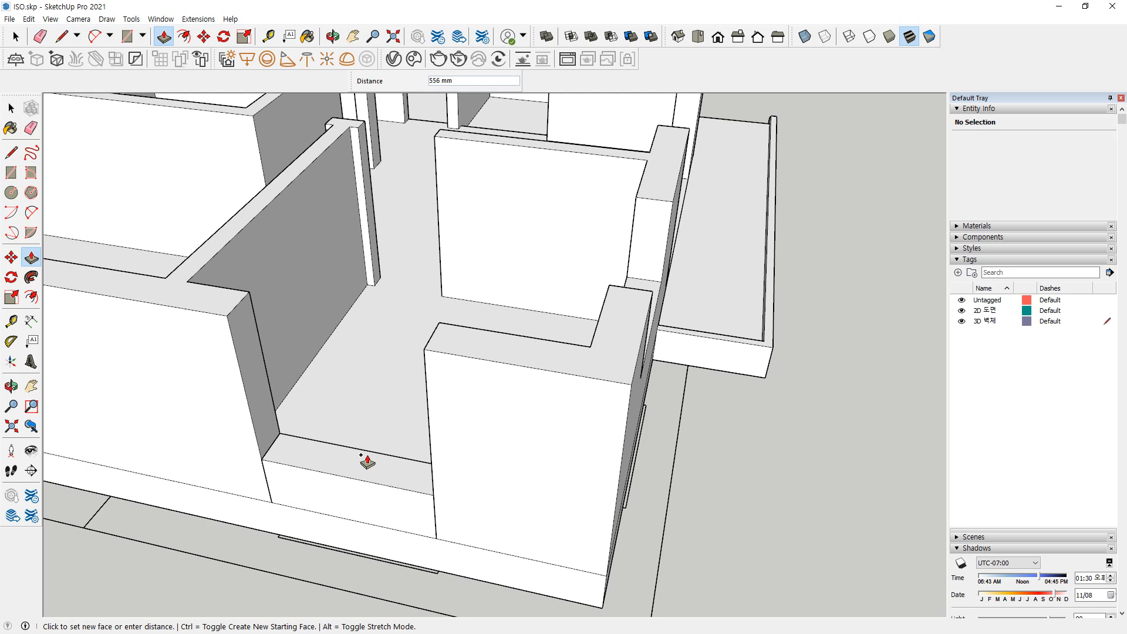
{"action": "key", "text": "ctrl"}
{"action": "type", "text": "1200"}
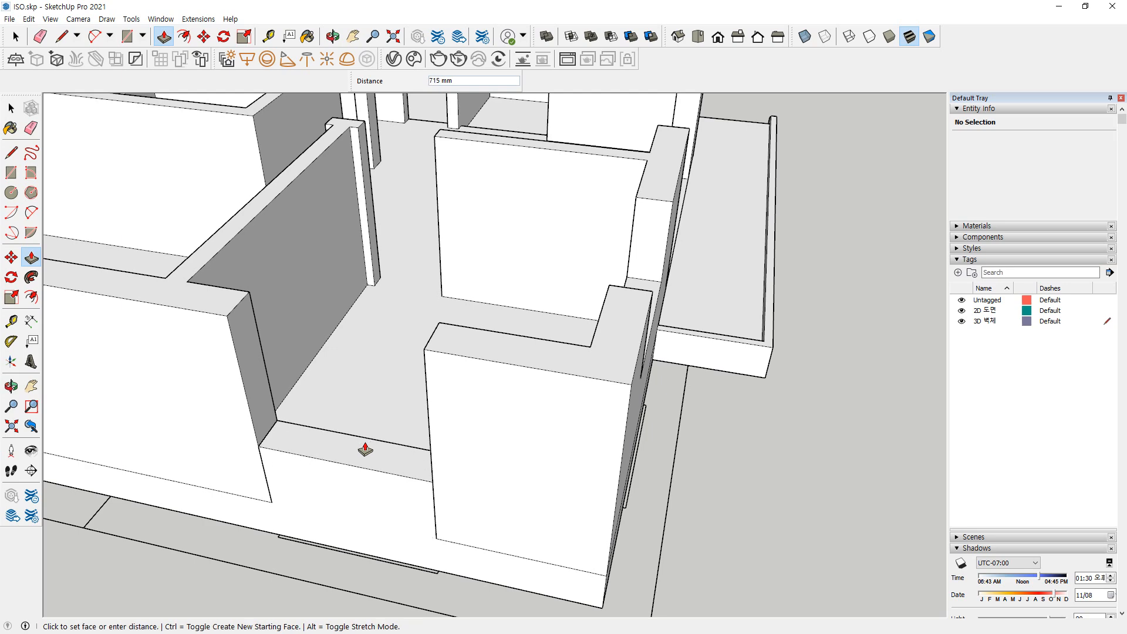
{"action": "key", "text": "Return"}
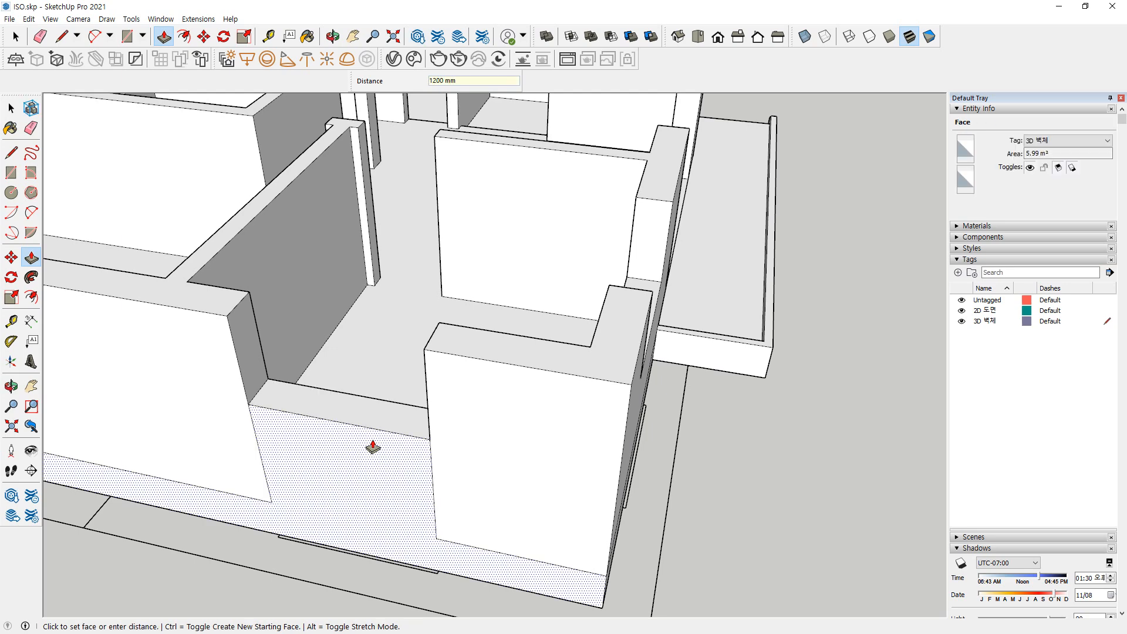
Draw the missing base edge below the new sill and erase the leftover vertical seams on both sides of the wall
{"action": "key", "text": "l"}
{"action": "left_click", "coordinate": [437, 538]}
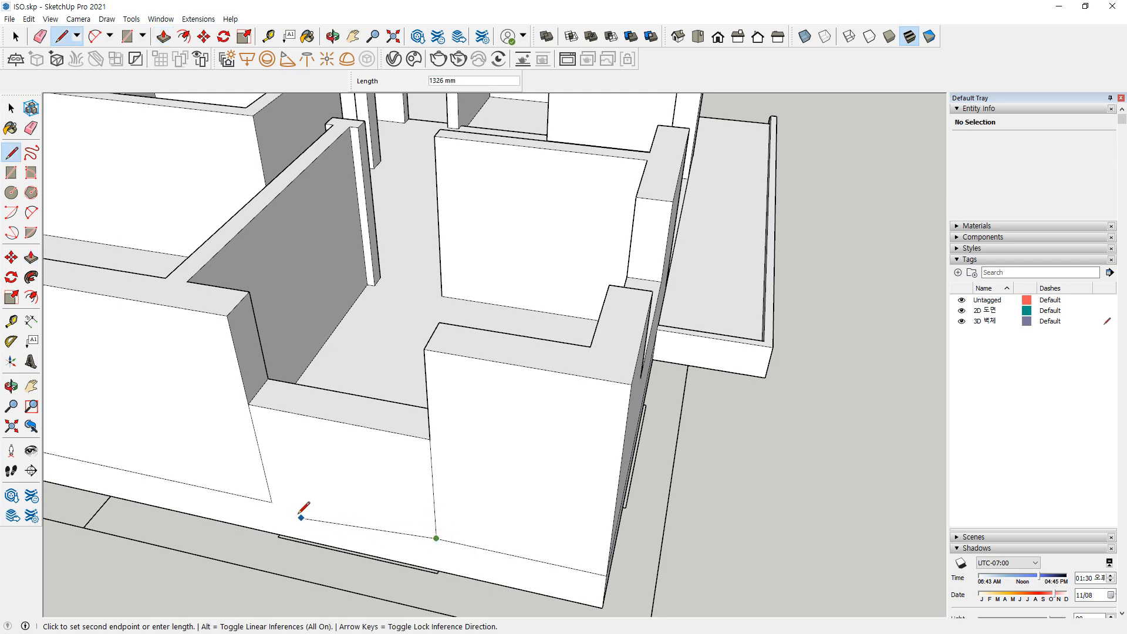
{"action": "left_click", "coordinate": [272, 502]}
{"action": "key", "text": "e"}
{"action": "left_click", "coordinate": [263, 468]}
{"action": "left_click", "coordinate": [432, 487]}
{"action": "mouse_move", "coordinate": [535, 422]}
{"action": "middle_mouse_down"}
{"action": "mouse_move", "coordinate": [290, 491]}
{"action": "mouse_move", "coordinate": [203, 353]}
{"action": "middle_mouse_up"}
{"action": "left_click", "coordinate": [502, 182]}
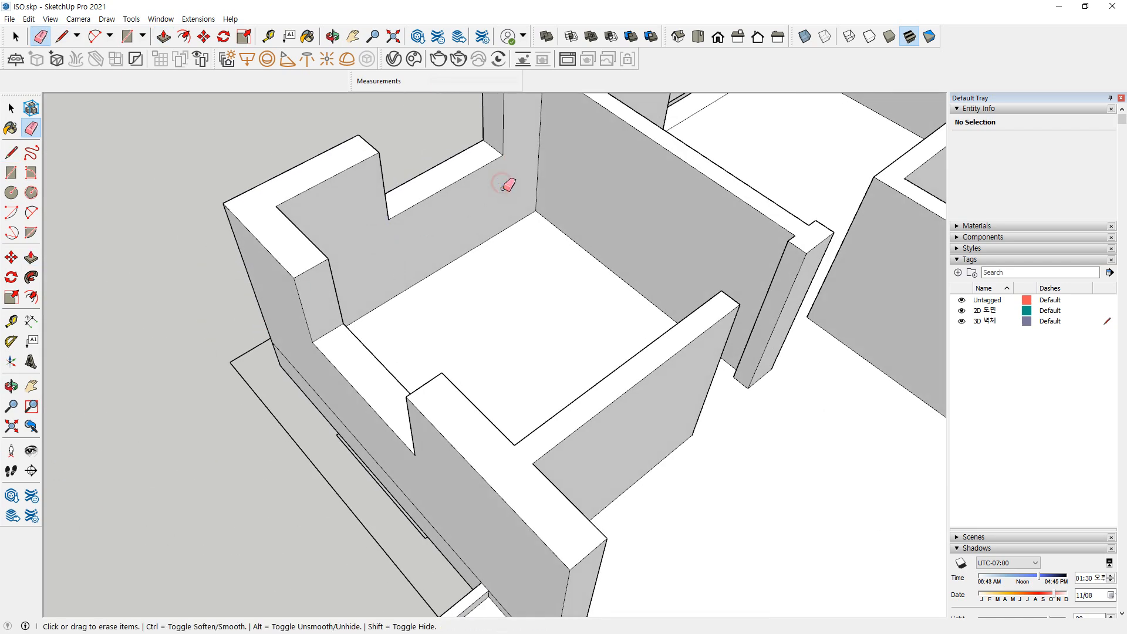
Raise the sill face of the adjacent larger room's window gap in the same outer wall by 1000 mm with Push/Pull
{"action": "mouse_move", "coordinate": [293, 329]}
{"action": "middle_mouse_down"}
{"action": "mouse_move", "coordinate": [576, 294]}
{"action": "mouse_move", "coordinate": [466, 380]}
{"action": "mouse_move", "coordinate": [274, 432]}
{"action": "middle_mouse_up"}
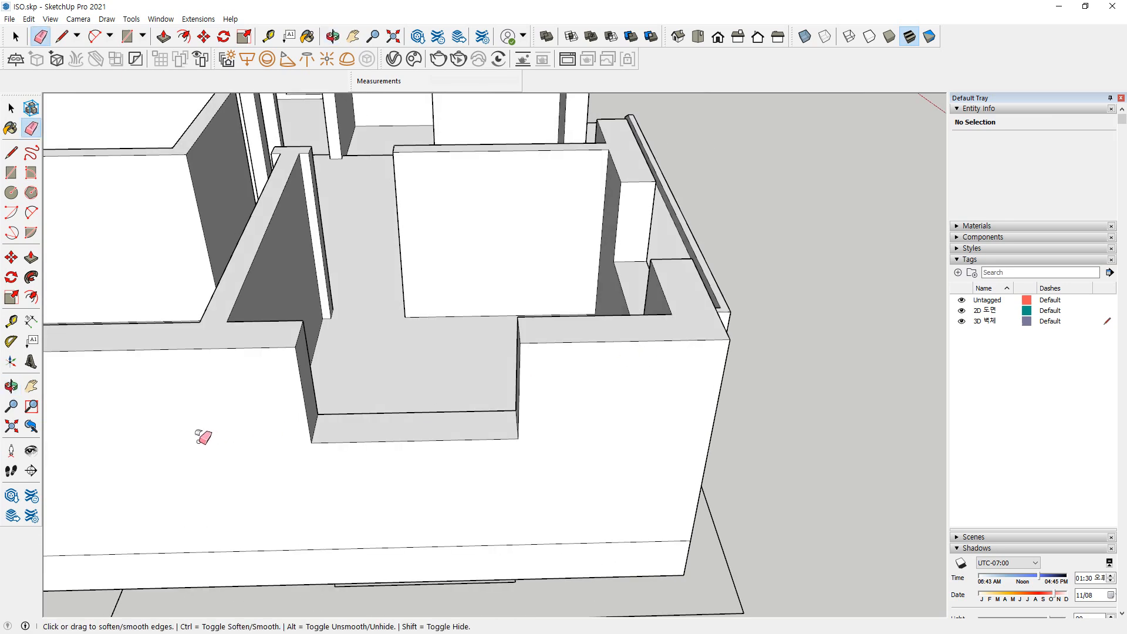
{"action": "mouse_move", "coordinate": [202, 435]}
{"action": "middle_mouse_down"}
{"action": "mouse_move", "coordinate": [572, 350]}
{"action": "mouse_move", "coordinate": [461, 551]}
{"action": "middle_mouse_up"}
{"action": "key", "text": "p"}
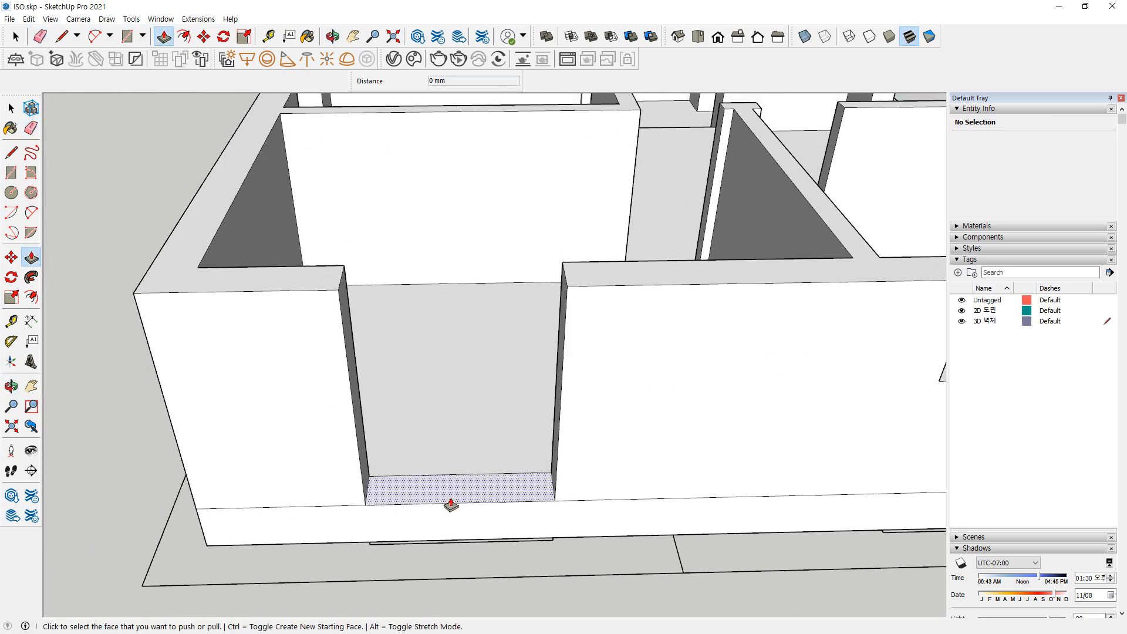
{"action": "left_click", "coordinate": [451, 496]}
{"action": "type", "text": "1000"}
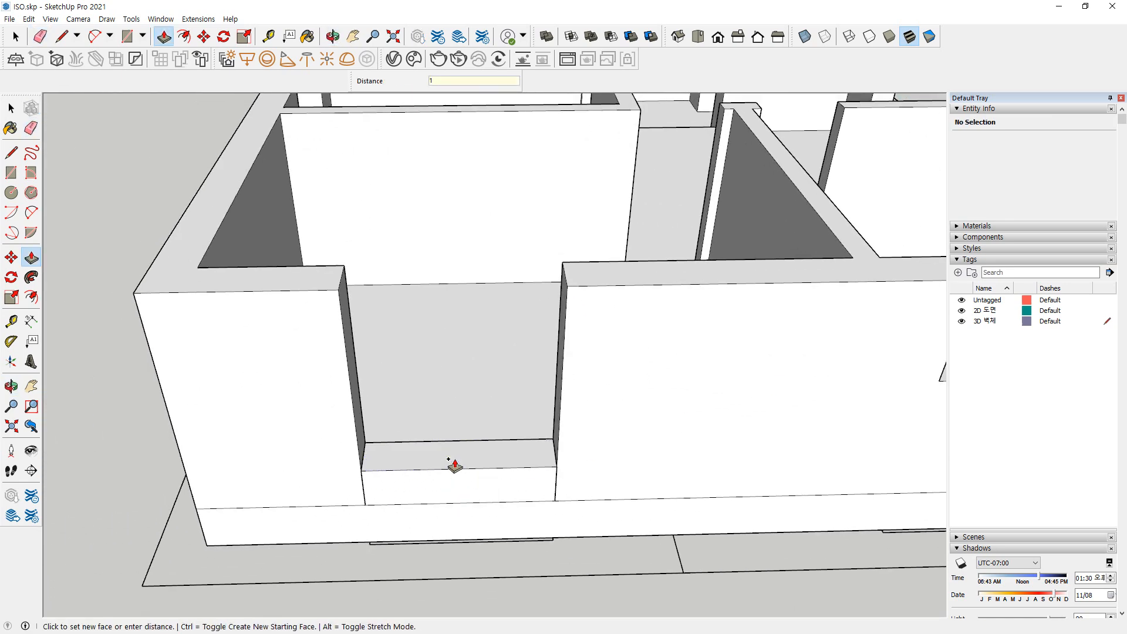
{"action": "key", "text": "Return"}
Erase the vertical seams beside the larger room's new sill on the outer and inner wall faces
{"action": "key", "text": "e"}
{"action": "left_click", "coordinate": [559, 444]}
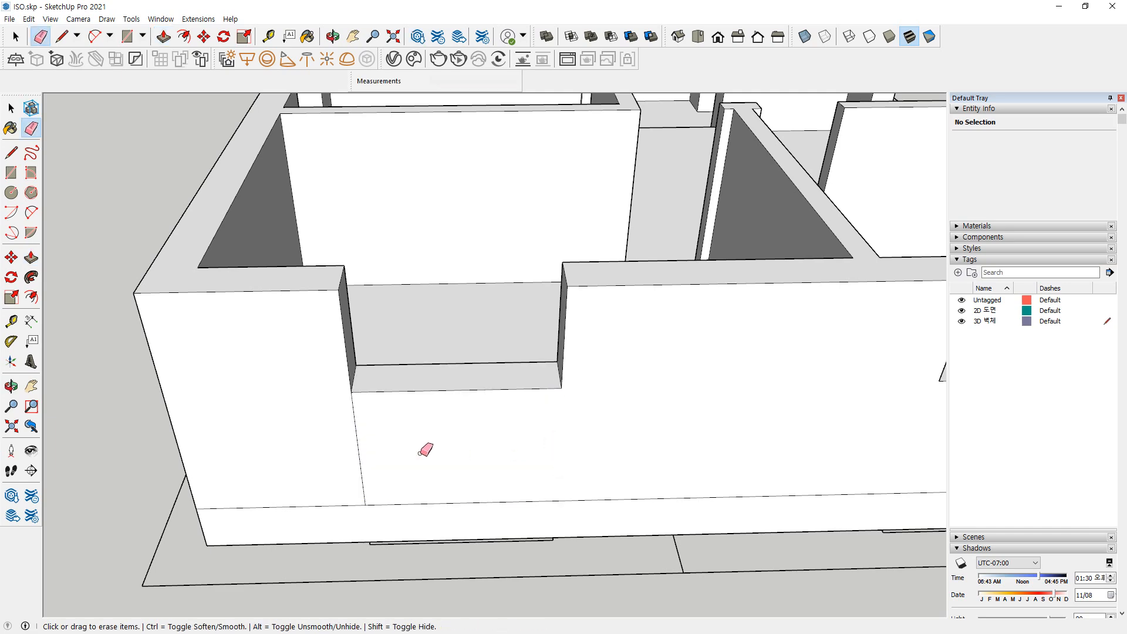
{"action": "left_click", "coordinate": [359, 454]}
{"action": "mouse_move", "coordinate": [474, 420]}
{"action": "middle_mouse_down"}
{"action": "mouse_move", "coordinate": [280, 519]}
{"action": "mouse_move", "coordinate": [466, 280]}
{"action": "middle_mouse_up"}
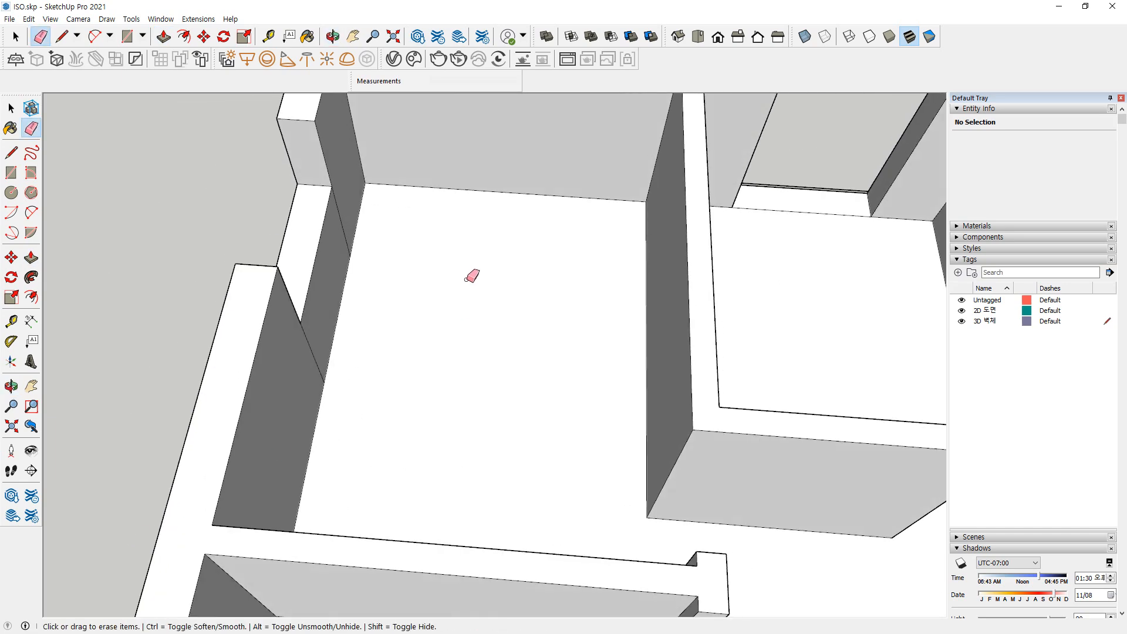
{"action": "left_click", "coordinate": [348, 230]}
{"action": "left_click", "coordinate": [313, 343]}
Raise the sill face of the window gap in the room beside the entrance steps by 1200 mm with Push/Pull
{"action": "mouse_move", "coordinate": [285, 368]}
{"action": "middle_mouse_down"}
{"action": "mouse_move", "coordinate": [259, 357]}
{"action": "mouse_move", "coordinate": [951, 292]}
{"action": "mouse_move", "coordinate": [511, 269]}
{"action": "mouse_move", "coordinate": [298, 360]}
{"action": "mouse_move", "coordinate": [397, 481]}
{"action": "middle_mouse_up"}
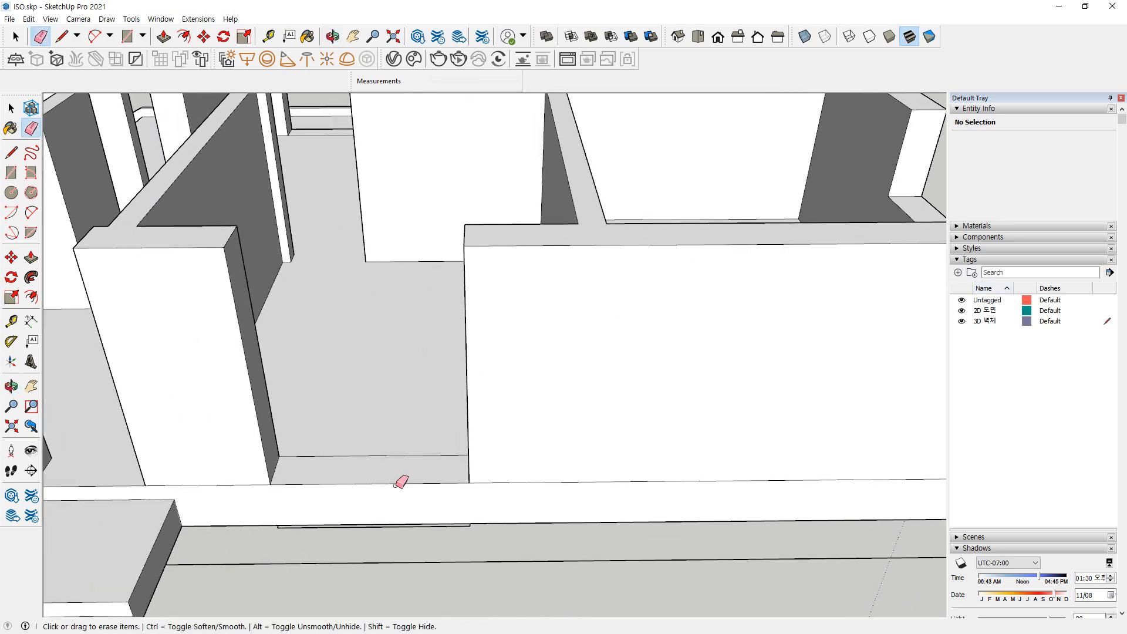
{"action": "key", "text": "p"}
{"action": "left_click", "coordinate": [368, 464]}
{"action": "left_click", "coordinate": [372, 414]}
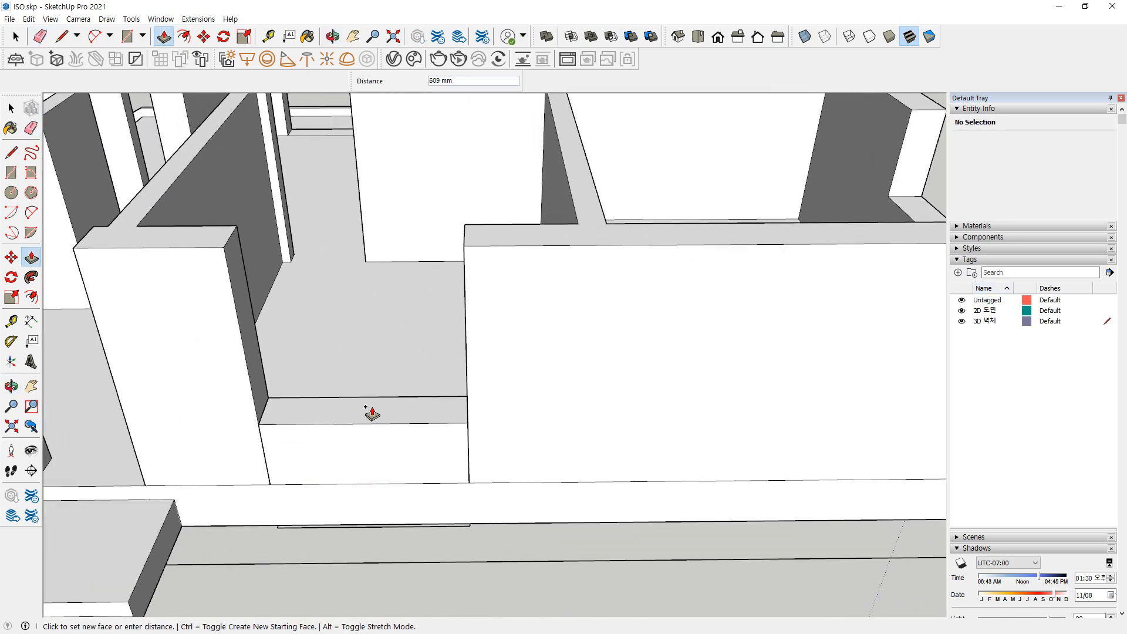
{"action": "type", "text": "1200"}
{"action": "key", "text": "Return"}
Erase the two vertical seams below the window opening of the room beside the entrance steps
{"action": "key", "text": "e"}
{"action": "left_click_drag", "start_coordinate": [487, 415], "coordinate": [438, 423]}
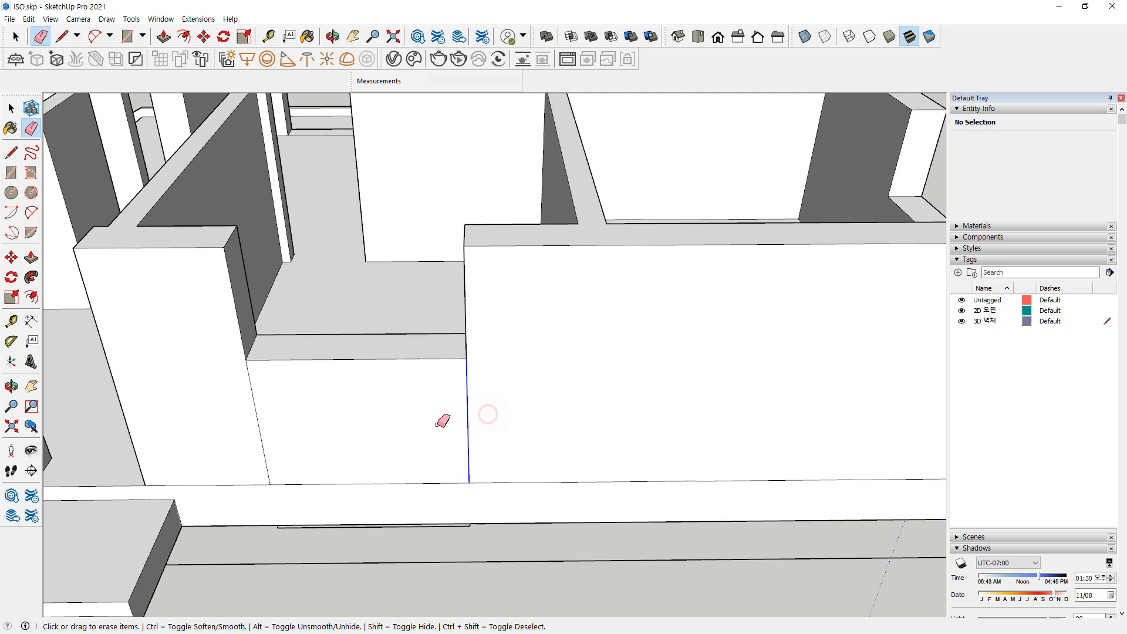
{"action": "left_click_drag", "start_coordinate": [284, 432], "coordinate": [231, 433]}
{"action": "middle_click_drag", "start_coordinate": [546, 352], "coordinate": [235, 446]}
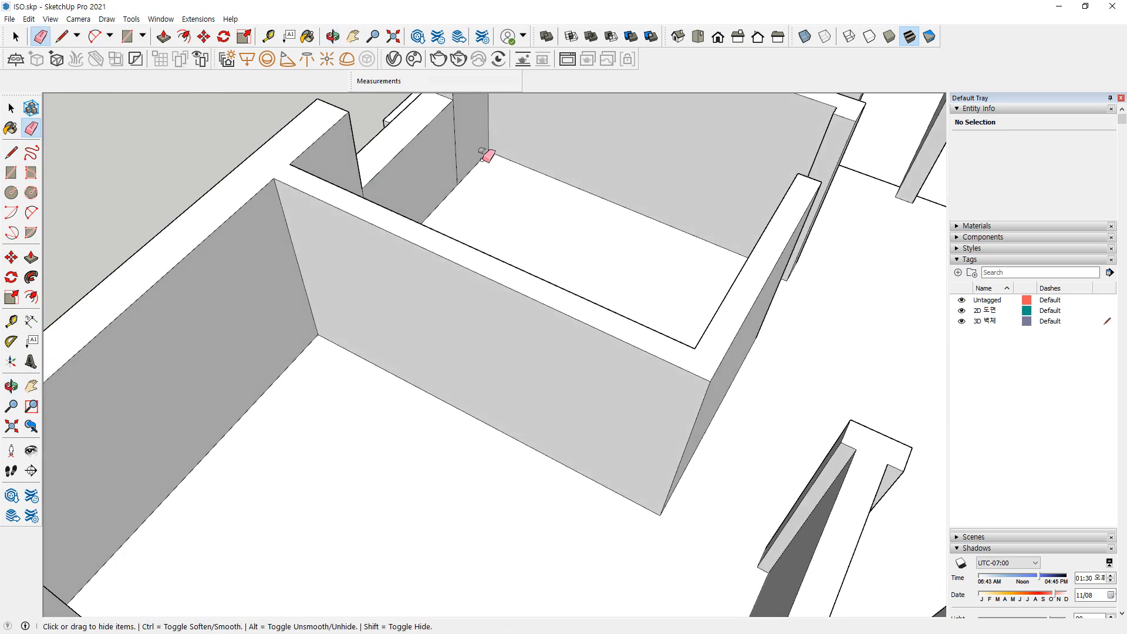
{"action": "middle_click_drag", "start_coordinate": [488, 151], "coordinate": [428, 292]}
Review the window openings on the bedroom side of the house and the open window gap in the kitchen
{"action": "mouse_move", "coordinate": [322, 390]}
{"action": "middle_mouse_down"}
{"action": "mouse_move", "coordinate": [380, 201]}
{"action": "mouse_move", "coordinate": [88, 257]}
{"action": "mouse_move", "coordinate": [380, 289]}
{"action": "mouse_move", "coordinate": [506, 352]}
{"action": "mouse_move", "coordinate": [420, 452]}
{"action": "middle_mouse_up"}
{"action": "mouse_move", "coordinate": [621, 473]}
{"action": "left_mouse_down"}
{"action": "mouse_move", "coordinate": [549, 476]}
{"action": "mouse_move", "coordinate": [505, 142]}
{"action": "mouse_move", "coordinate": [830, 146]}
{"action": "mouse_move", "coordinate": [868, 432]}
{"action": "mouse_move", "coordinate": [605, 481]}
{"action": "left_mouse_up"}
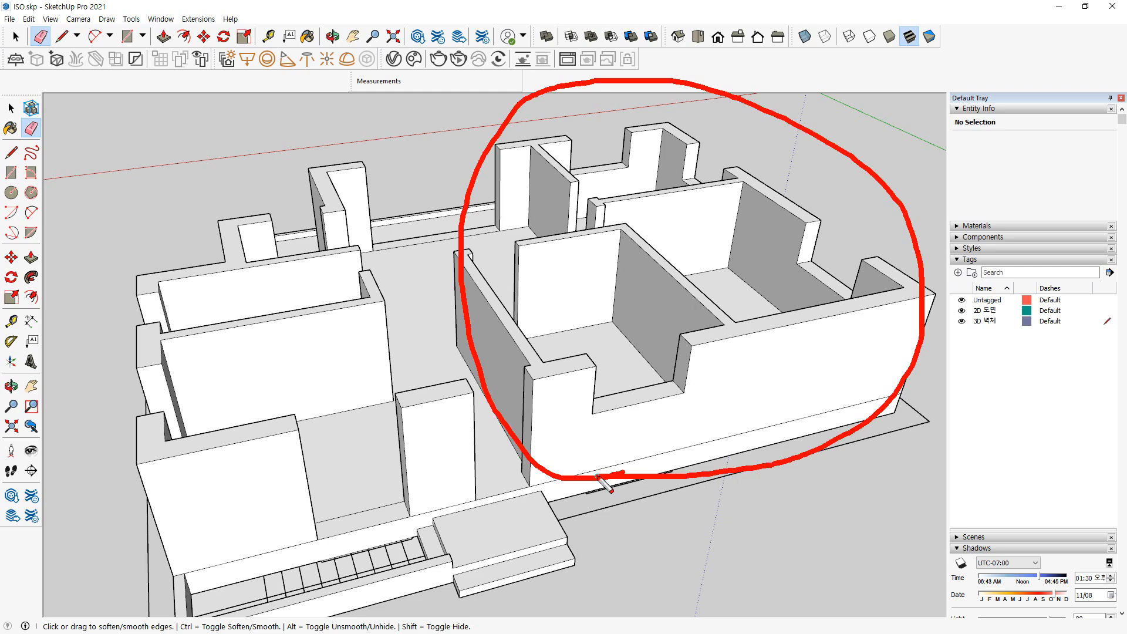
{"action": "key", "text": "Escape"}
{"action": "key", "text": "space"}
{"action": "middle_click_drag", "start_coordinate": [354, 449], "coordinate": [411, 434]}
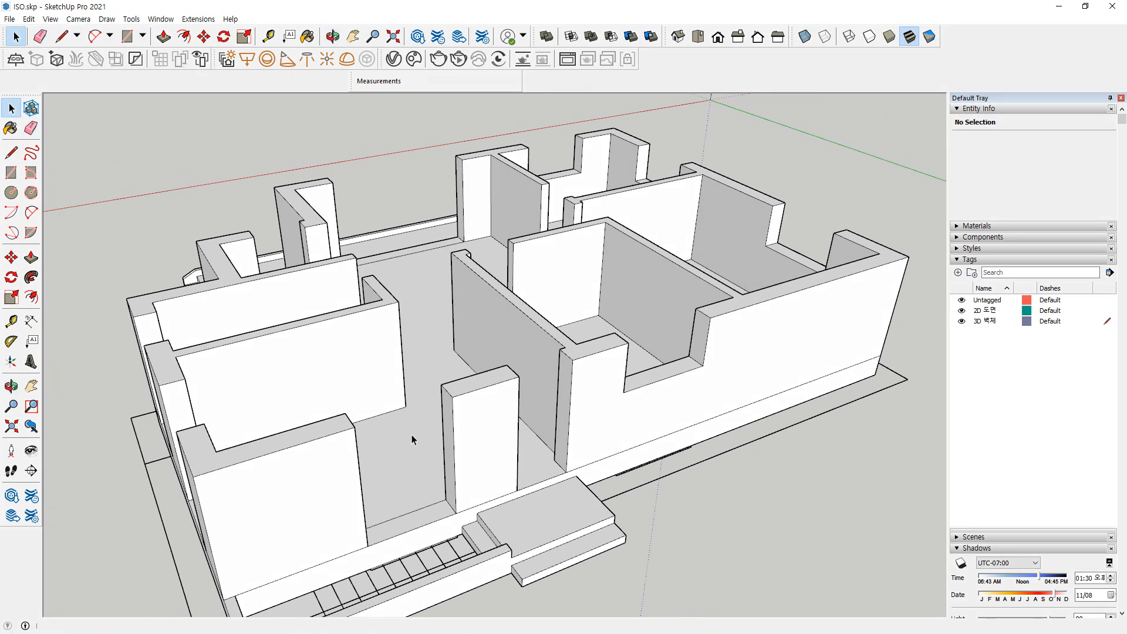
{"action": "mouse_move", "coordinate": [379, 539]}
{"action": "left_mouse_down"}
{"action": "mouse_move", "coordinate": [324, 536]}
{"action": "mouse_move", "coordinate": [348, 399]}
{"action": "mouse_move", "coordinate": [410, 488]}
{"action": "left_mouse_up"}
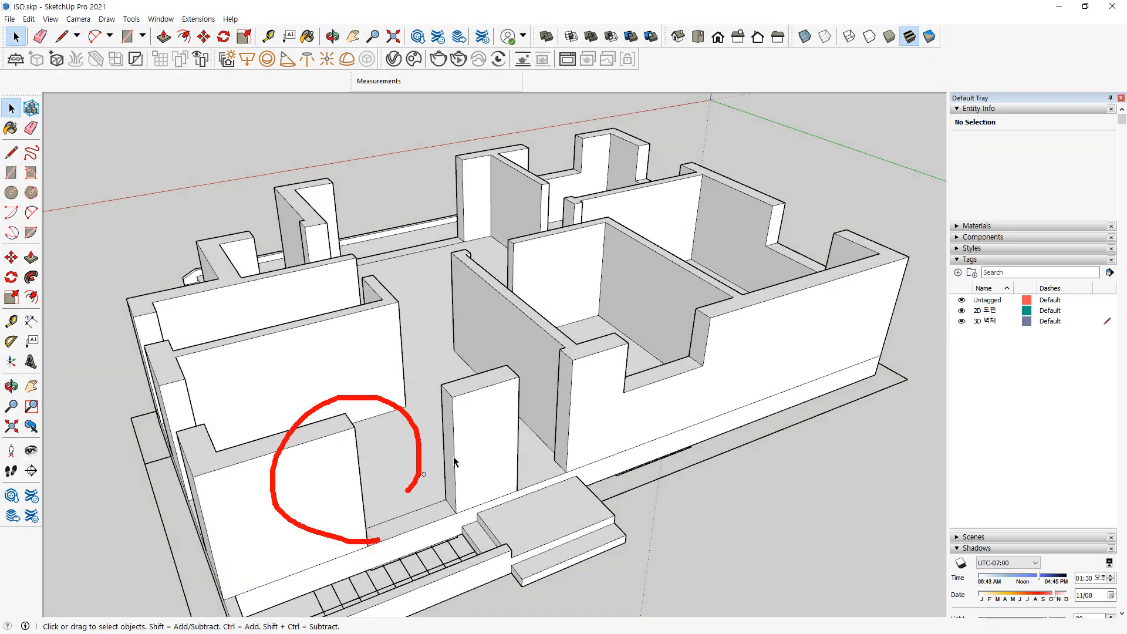
{"action": "key", "text": "Escape"}
{"action": "mouse_move", "coordinate": [464, 461]}
{"action": "middle_mouse_down"}
{"action": "mouse_move", "coordinate": [455, 526]}
{"action": "mouse_move", "coordinate": [431, 523]}
{"action": "middle_mouse_up"}
{"action": "mouse_move", "coordinate": [235, 462]}
{"action": "left_mouse_down"}
{"action": "mouse_move", "coordinate": [196, 434]}
{"action": "mouse_move", "coordinate": [346, 420]}
{"action": "mouse_move", "coordinate": [256, 486]}
{"action": "left_mouse_up"}
{"action": "key", "text": "Escape"}
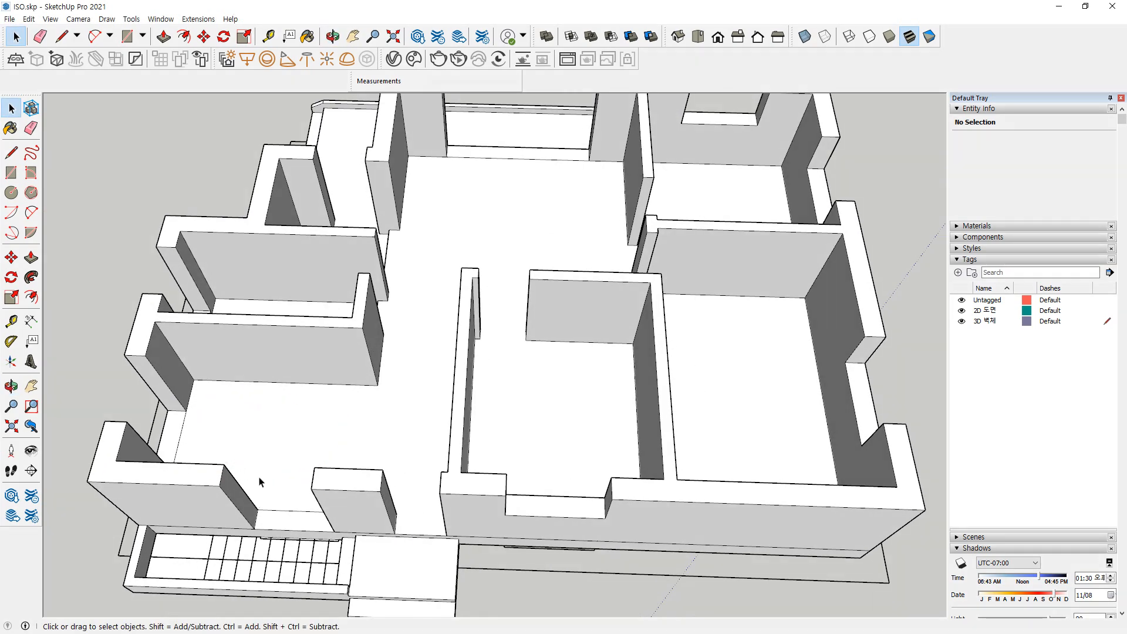
Examine the kitchen layout on the 2D floor plan from below and compare it with the kitchen's front window gap
{"action": "middle_click_drag", "start_coordinate": [260, 482], "coordinate": [419, 313]}
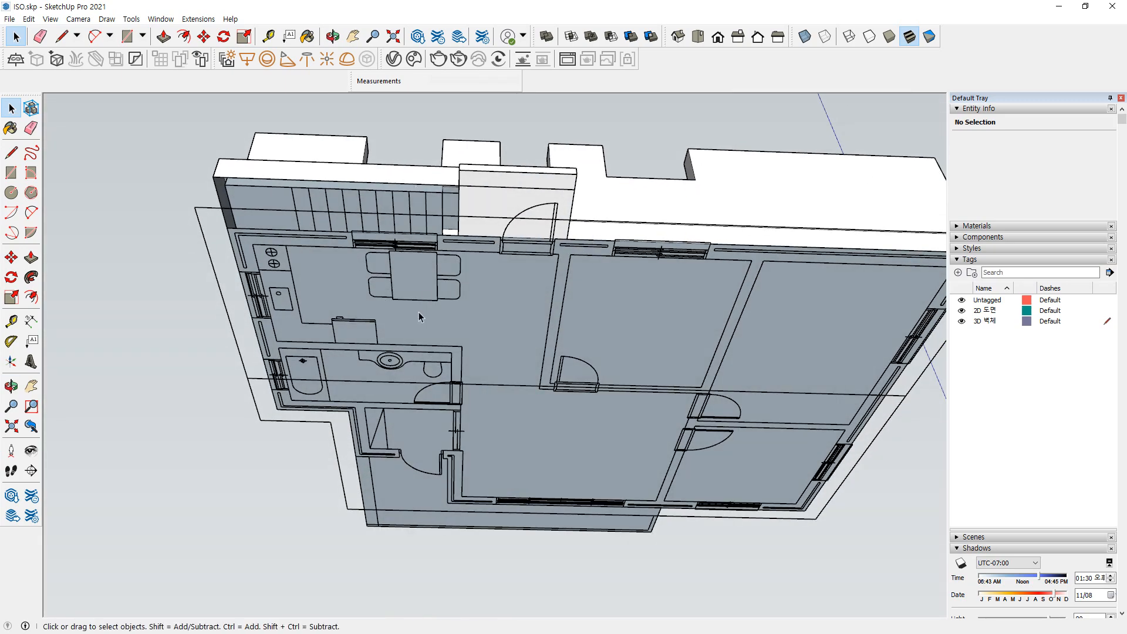
{"action": "scroll", "coordinate": [418, 314], "scroll_direction": "up", "scroll_amount": 3}
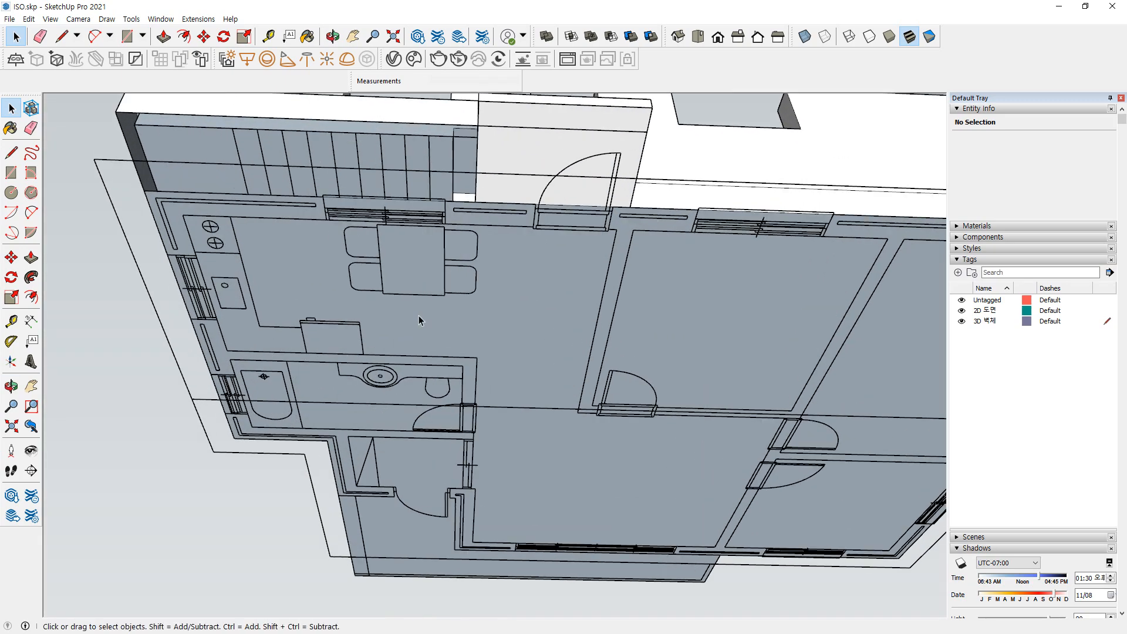
{"action": "middle_click_drag", "start_coordinate": [418, 320], "coordinate": [311, 612]}
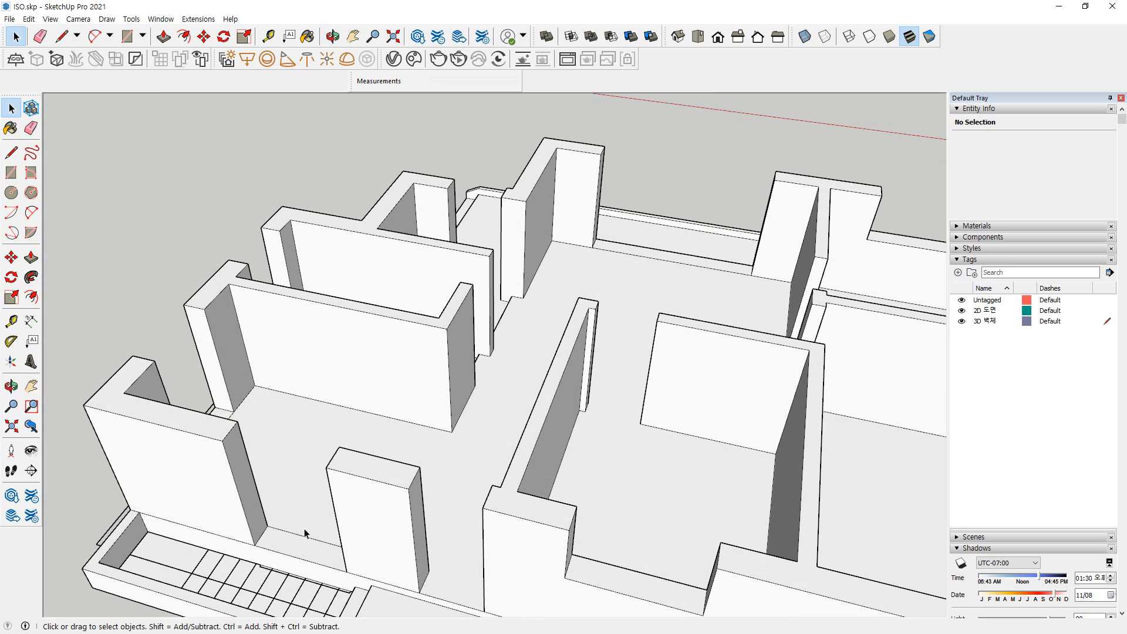
{"action": "scroll", "coordinate": [411, 470], "scroll_direction": "up", "scroll_amount": 5}
{"action": "mouse_move", "coordinate": [390, 480]}
{"action": "left_mouse_down"}
{"action": "mouse_move", "coordinate": [486, 411]}
{"action": "mouse_move", "coordinate": [465, 474]}
{"action": "left_mouse_up"}
{"action": "mouse_move", "coordinate": [587, 400]}
{"action": "left_mouse_down"}
{"action": "mouse_move", "coordinate": [348, 547]}
{"action": "mouse_move", "coordinate": [367, 563]}
{"action": "left_mouse_up"}
{"action": "left_click_drag", "start_coordinate": [366, 371], "coordinate": [465, 578]}
{"action": "mouse_move", "coordinate": [484, 533]}
{"action": "left_mouse_down"}
{"action": "mouse_move", "coordinate": [483, 555]}
{"action": "mouse_move", "coordinate": [431, 587]}
{"action": "left_mouse_up"}
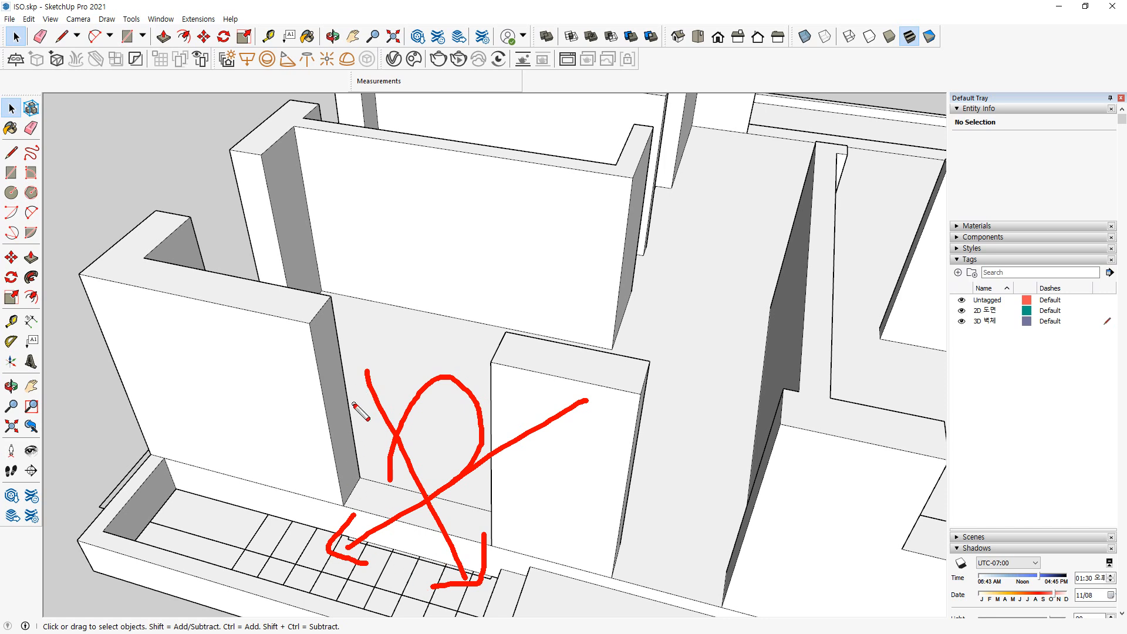
{"action": "mouse_move", "coordinate": [350, 402]}
{"action": "left_mouse_down"}
{"action": "mouse_move", "coordinate": [496, 439]}
{"action": "mouse_move", "coordinate": [345, 417]}
{"action": "left_mouse_up"}
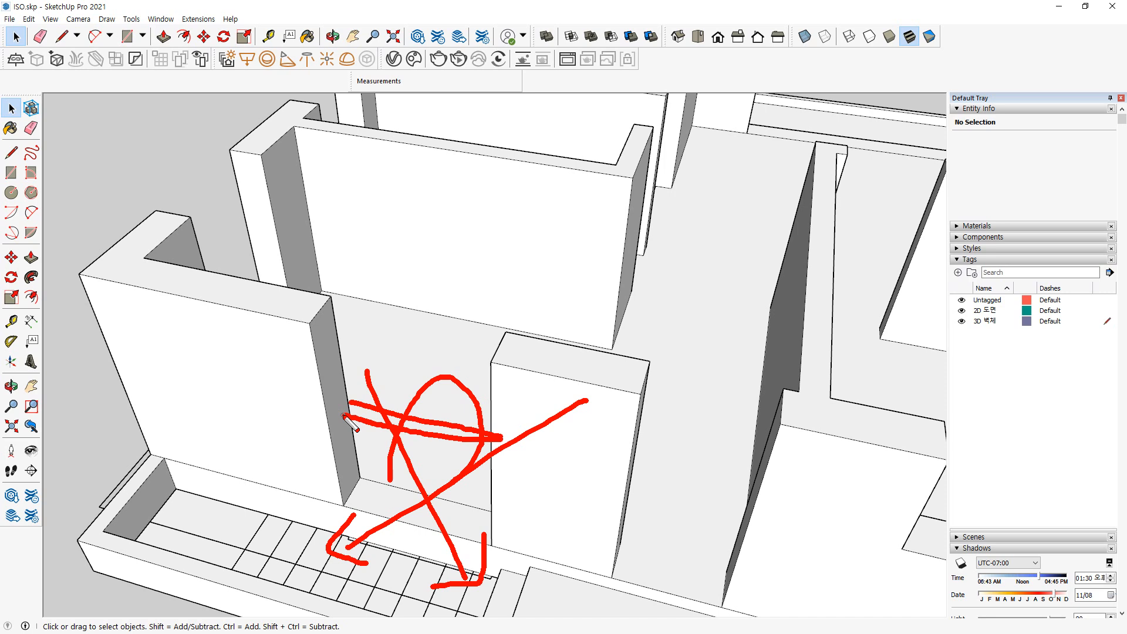
{"action": "key", "text": "Escape"}
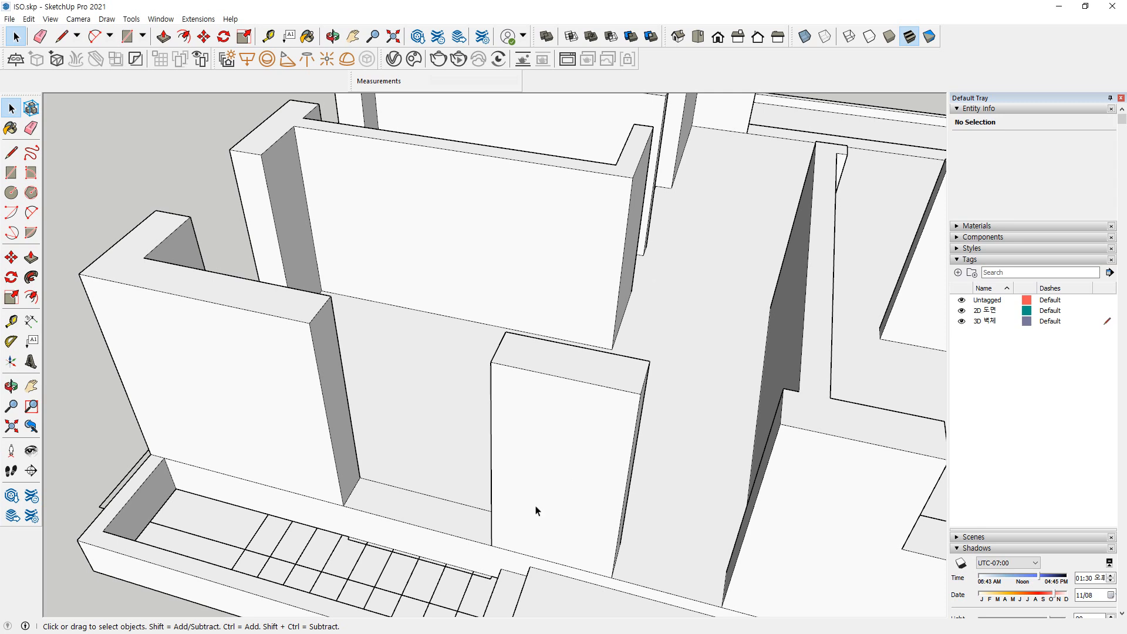
Raise the sill face of the kitchen's front window gap by 800 mm with Push/Pull
{"action": "key", "text": "p"}
{"action": "left_click", "coordinate": [429, 522]}
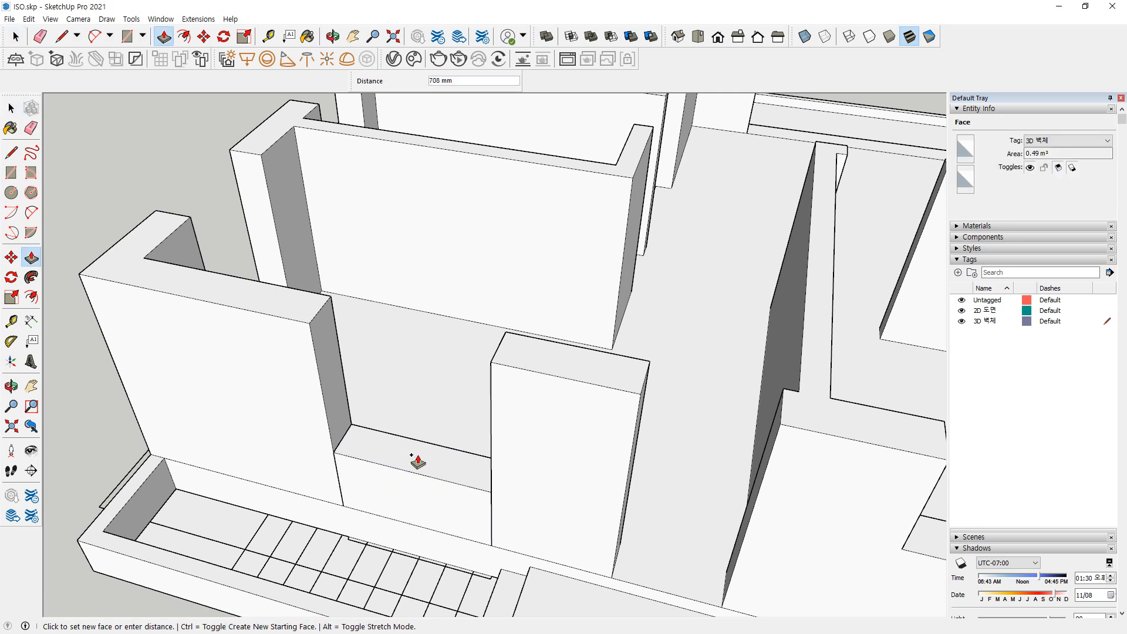
{"action": "left_click", "coordinate": [410, 464]}
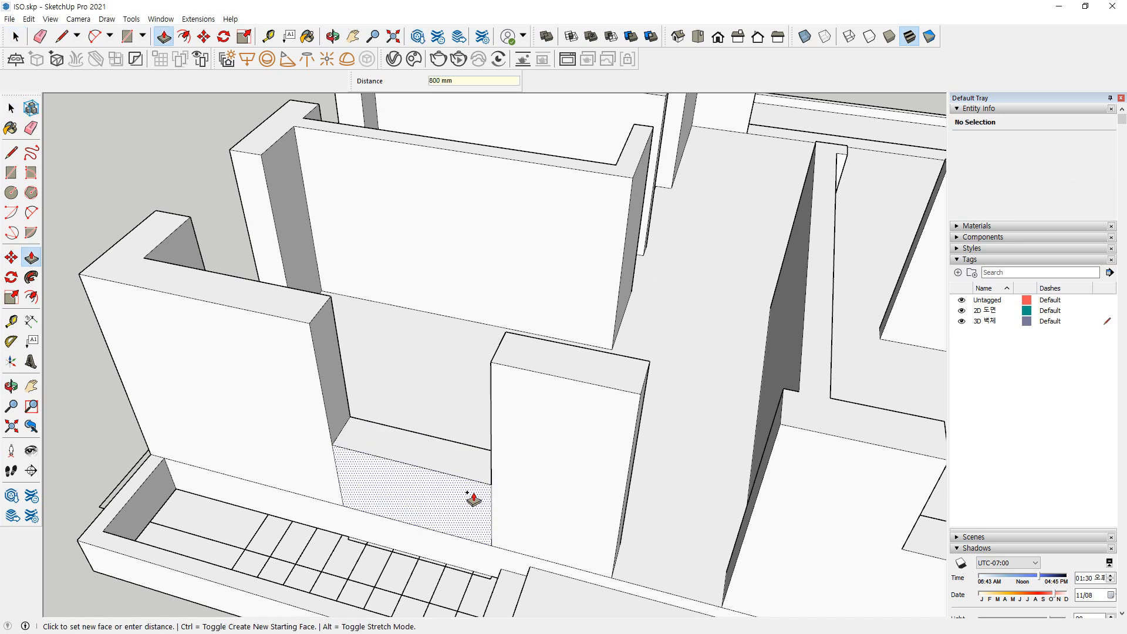
Erase the vertical seams left on both sides of the kitchen's front window sill
{"action": "key", "text": "e"}
{"action": "left_click", "coordinate": [491, 511]}
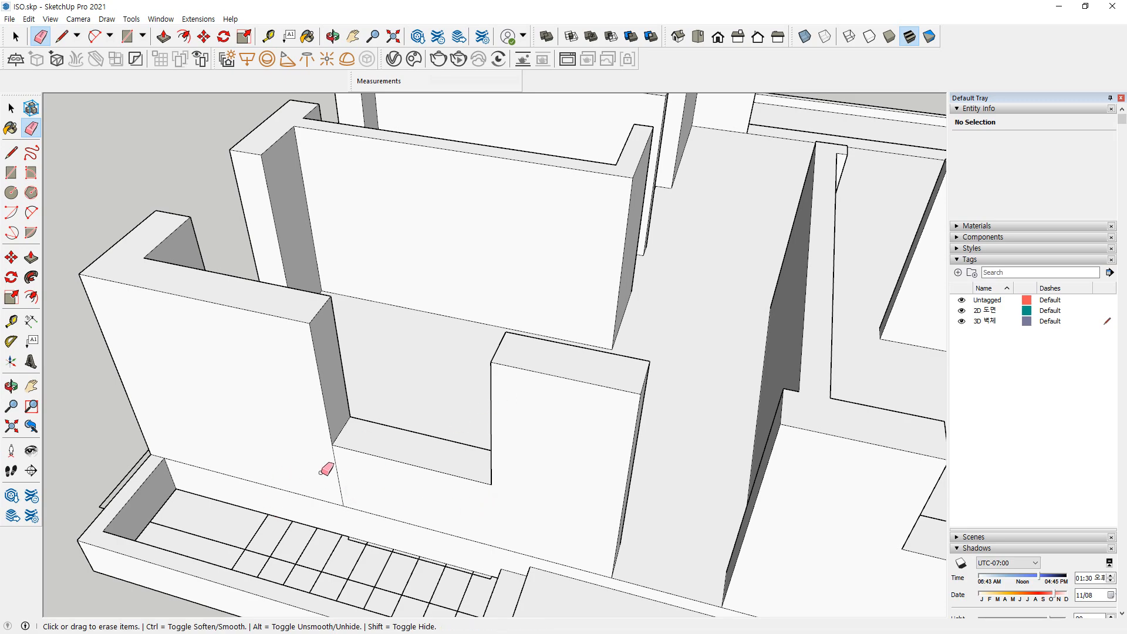
{"action": "left_click", "coordinate": [337, 473]}
{"action": "mouse_move", "coordinate": [408, 471]}
{"action": "middle_mouse_down"}
{"action": "mouse_move", "coordinate": [78, 528]}
{"action": "mouse_move", "coordinate": [445, 360]}
{"action": "middle_mouse_up"}
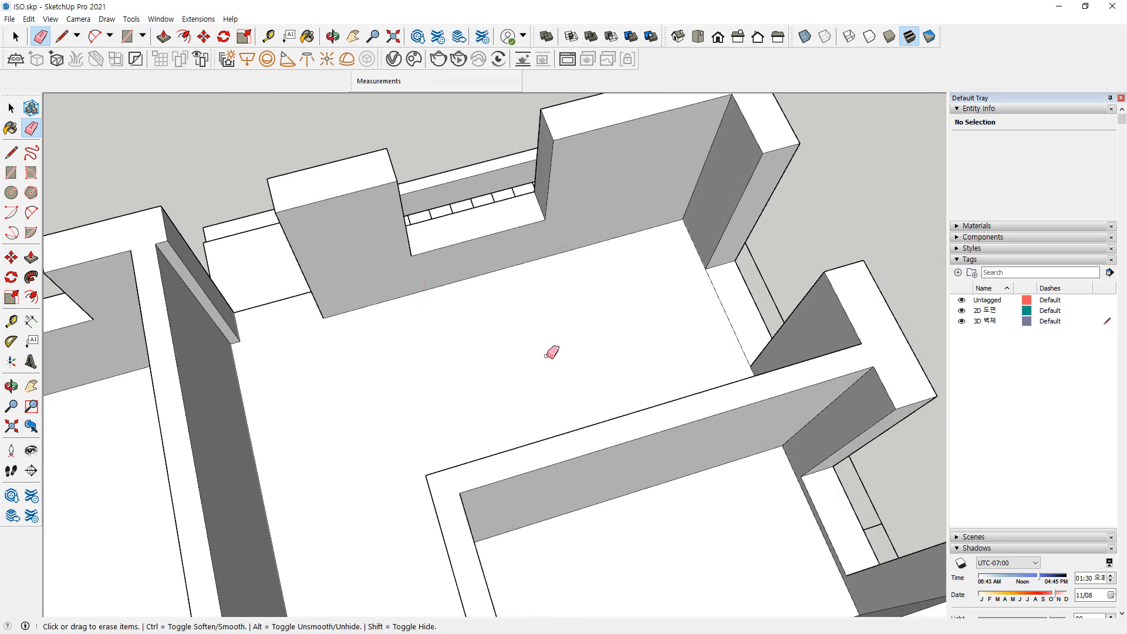
{"action": "middle_click_drag", "start_coordinate": [539, 369], "coordinate": [662, 235]}
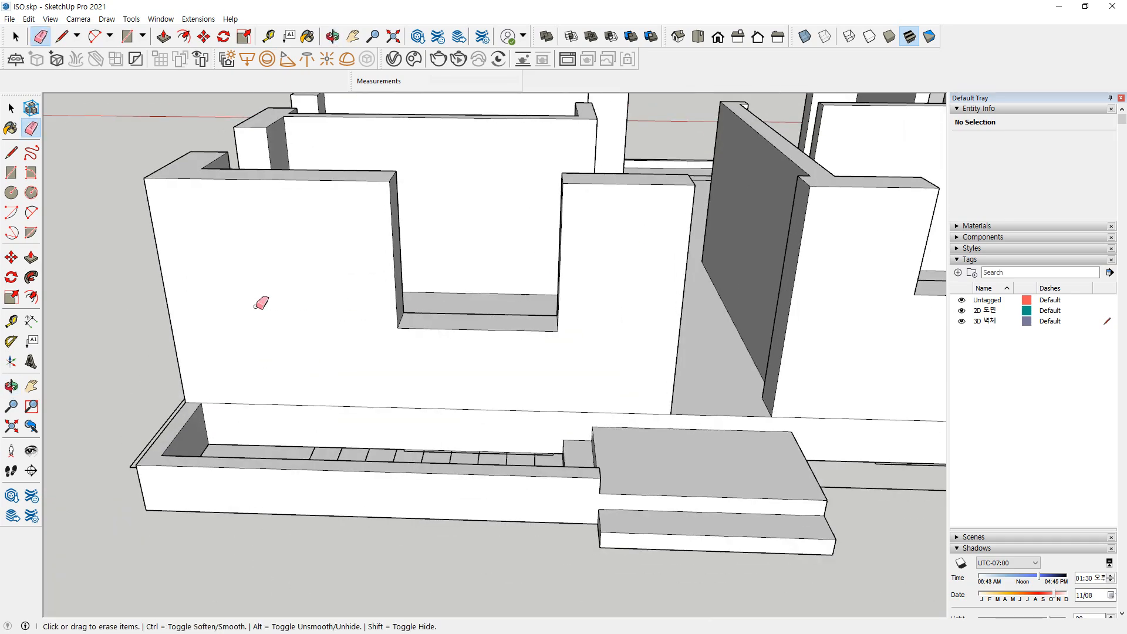
{"action": "mouse_move", "coordinate": [259, 301]}
{"action": "middle_mouse_down"}
{"action": "mouse_move", "coordinate": [387, 299]}
{"action": "mouse_move", "coordinate": [611, 328]}
{"action": "mouse_move", "coordinate": [364, 372]}
{"action": "mouse_move", "coordinate": [609, 327]}
{"action": "middle_mouse_up"}
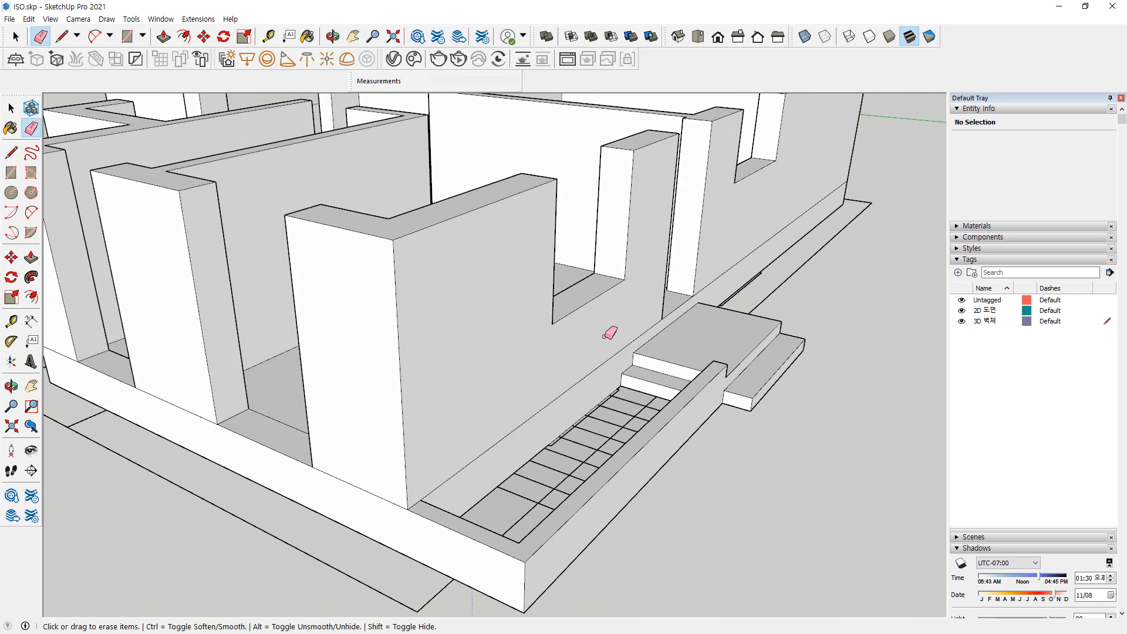
{"action": "mouse_move", "coordinate": [585, 401]}
{"action": "left_mouse_down"}
{"action": "mouse_move", "coordinate": [503, 336]}
{"action": "mouse_move", "coordinate": [594, 416]}
{"action": "left_mouse_up"}
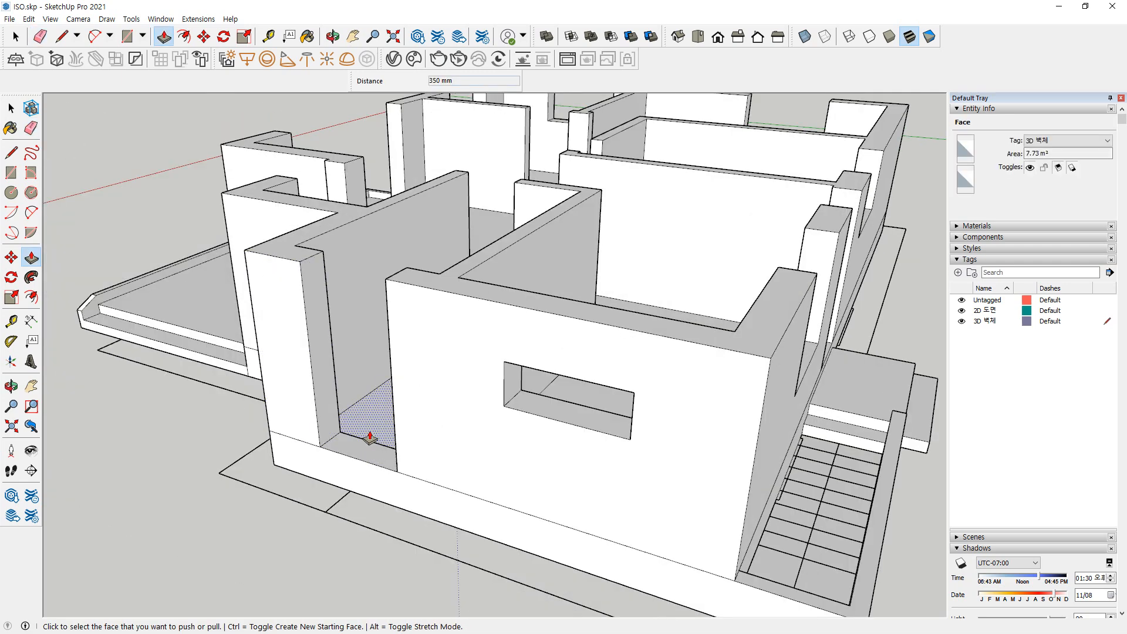
{"action": "mouse_move", "coordinate": [378, 453]}
{"action": "left_mouse_down"}
{"action": "mouse_move", "coordinate": [304, 438]}
{"action": "mouse_move", "coordinate": [401, 350]}
{"action": "mouse_move", "coordinate": [367, 454]}
{"action": "mouse_move", "coordinate": [356, 447]}
{"action": "left_mouse_up"}
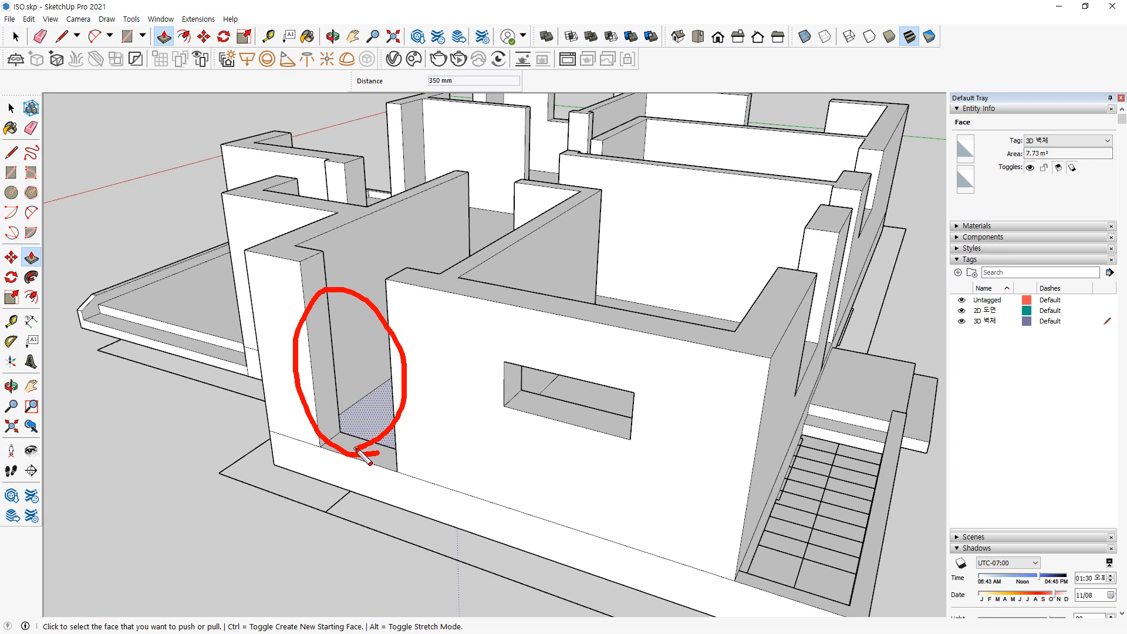
Push/Pull the sill face of the narrow room's window gap up to the wall top, and lower it 300 mm
{"action": "mouse_move", "coordinate": [409, 274]}
{"action": "left_mouse_down"}
{"action": "mouse_move", "coordinate": [412, 198]}
{"action": "mouse_move", "coordinate": [466, 254]}
{"action": "mouse_move", "coordinate": [521, 228]}
{"action": "left_mouse_up"}
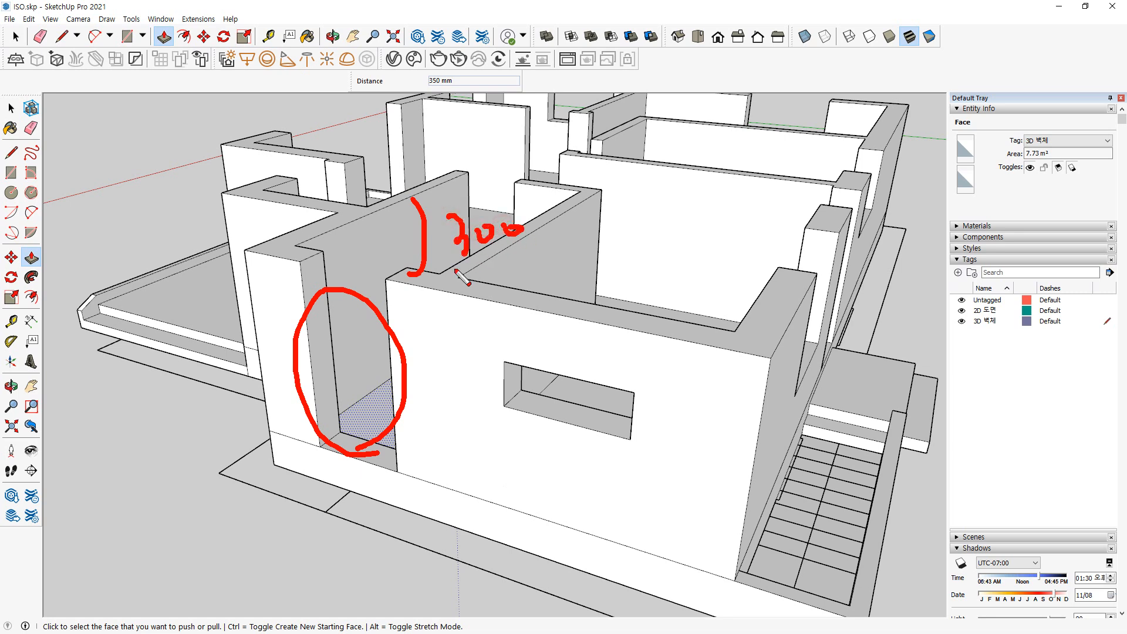
{"action": "mouse_move", "coordinate": [397, 286]}
{"action": "left_mouse_down"}
{"action": "mouse_move", "coordinate": [428, 329]}
{"action": "mouse_move", "coordinate": [475, 306]}
{"action": "left_mouse_up"}
{"action": "key", "text": "Escape"}
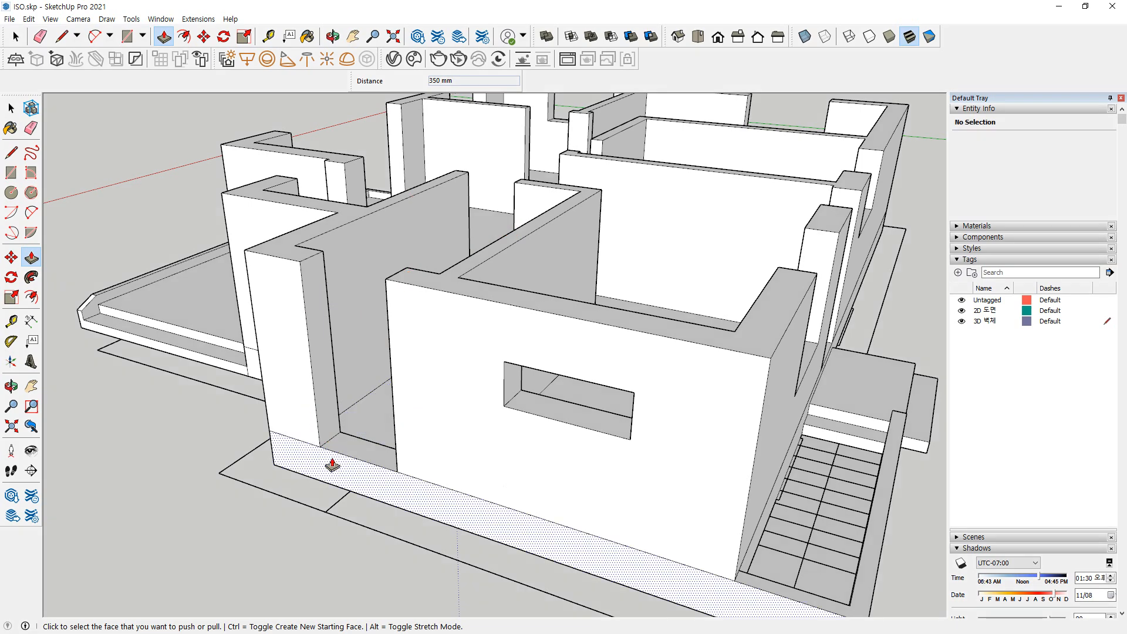
{"action": "left_click", "coordinate": [361, 444]}
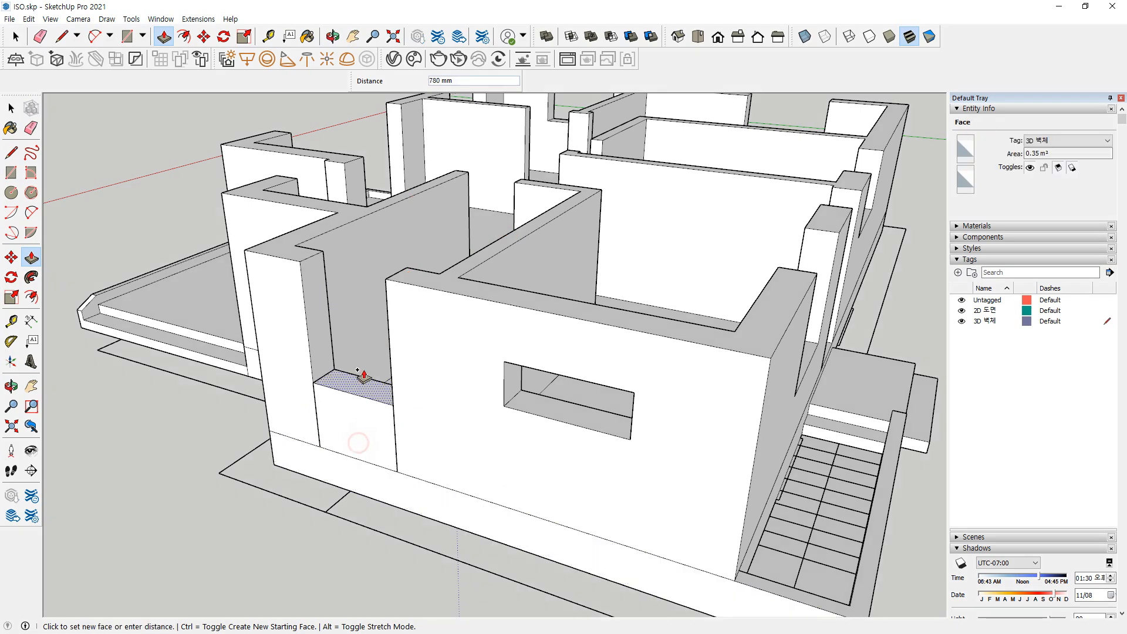
{"action": "left_click", "coordinate": [363, 269]}
{"action": "left_click", "coordinate": [357, 292]}
{"action": "key", "text": "Return"}
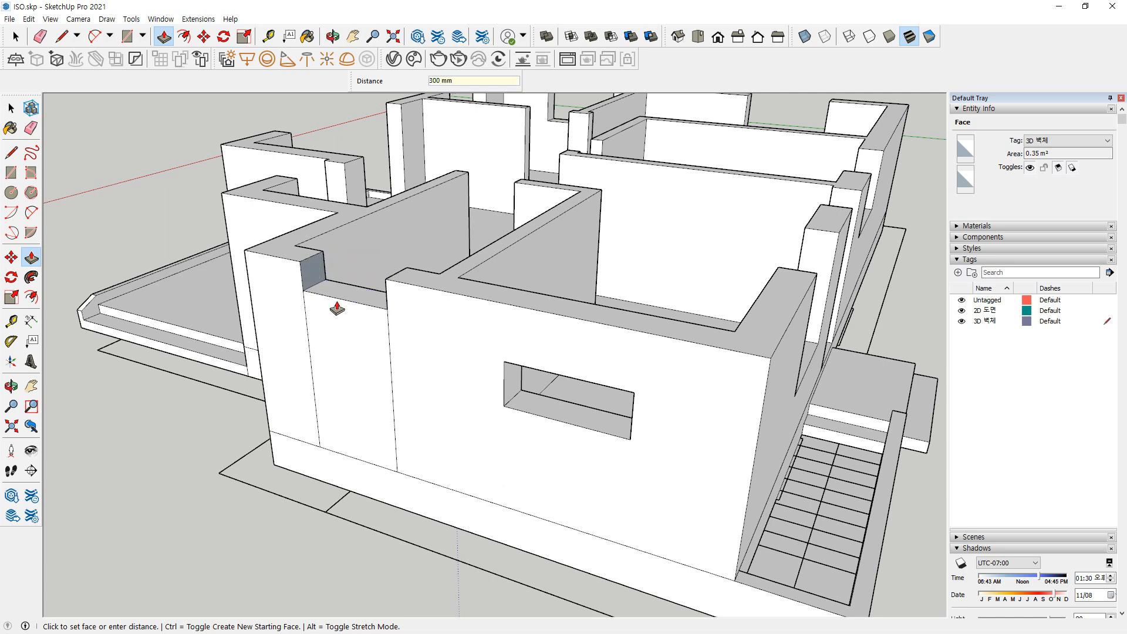
Erase the leftover seam edges of the new sill wall on both its outer and inner faces
{"action": "key", "text": "e"}
{"action": "left_click_drag", "start_coordinate": [406, 375], "coordinate": [293, 376]}
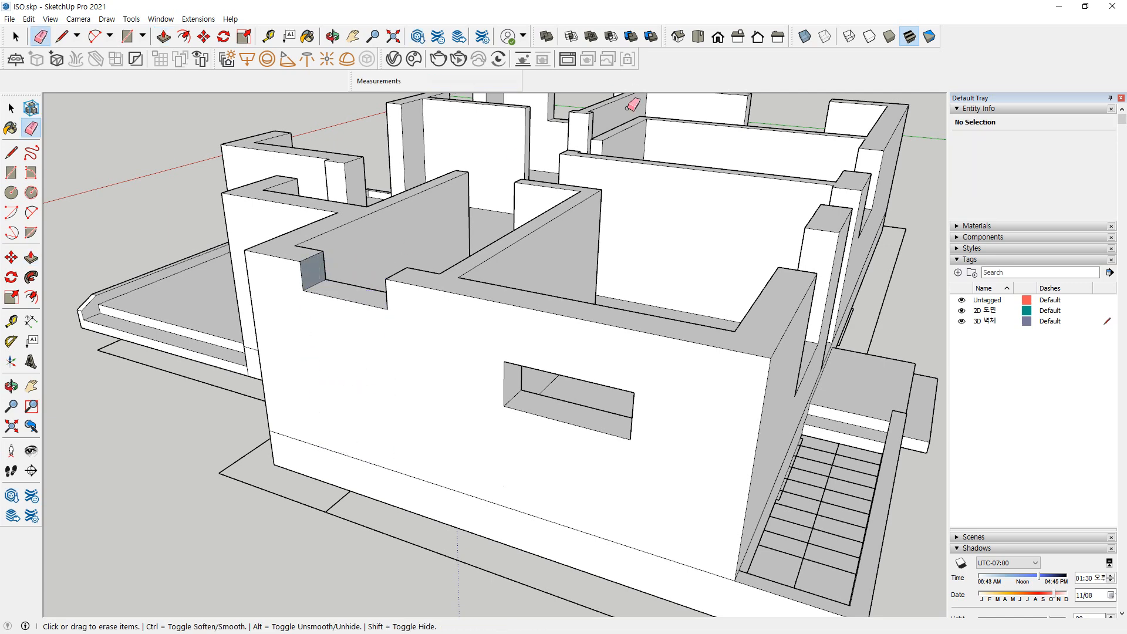
{"action": "mouse_move", "coordinate": [529, 222]}
{"action": "middle_mouse_down"}
{"action": "mouse_move", "coordinate": [312, 360]}
{"action": "mouse_move", "coordinate": [205, 358]}
{"action": "middle_mouse_up"}
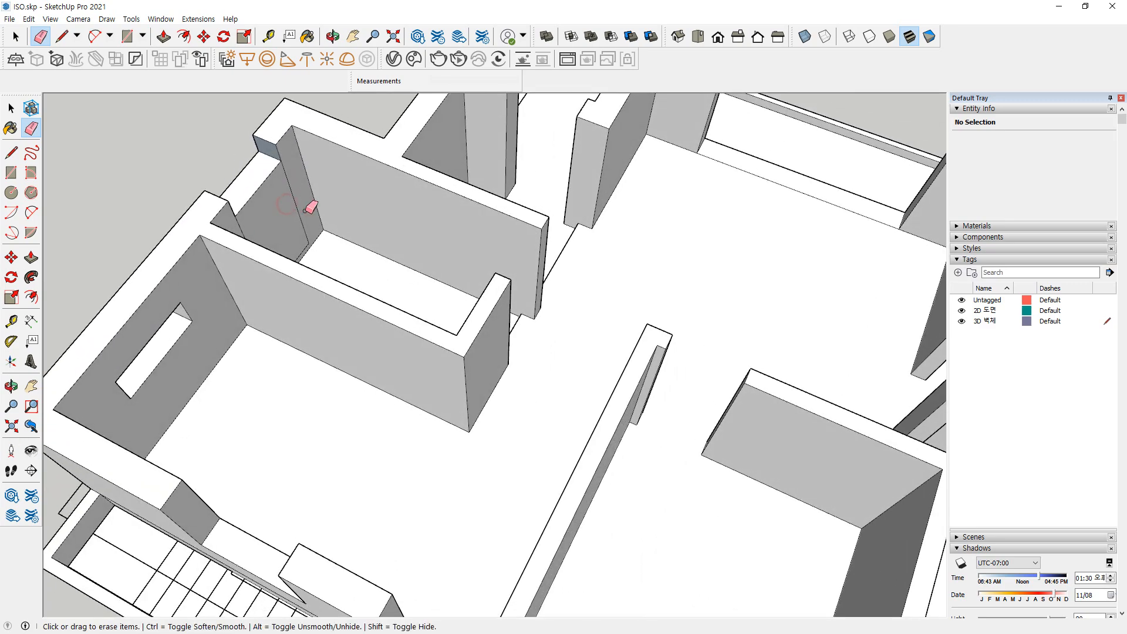
{"action": "mouse_move", "coordinate": [310, 211]}
{"action": "middle_mouse_down"}
{"action": "mouse_move", "coordinate": [156, 235]}
{"action": "mouse_move", "coordinate": [322, 166]}
{"action": "mouse_move", "coordinate": [342, 196]}
{"action": "middle_mouse_up"}
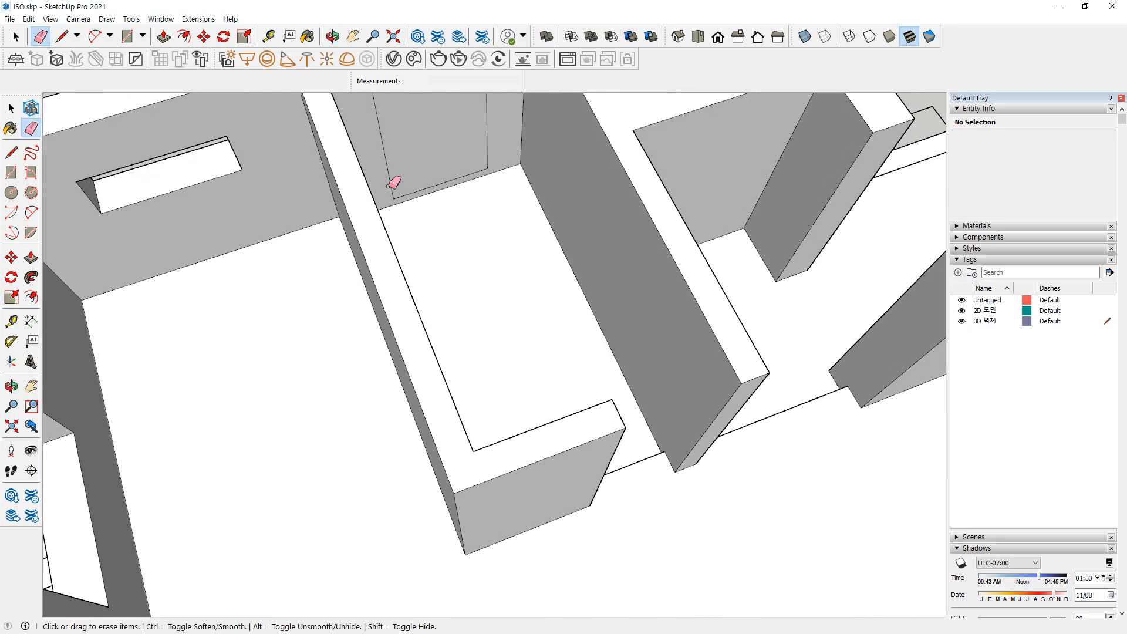
{"action": "left_click", "coordinate": [390, 188]}
{"action": "left_click", "coordinate": [414, 193]}
{"action": "left_click", "coordinate": [481, 157]}
{"action": "scroll", "coordinate": [407, 165], "scroll_direction": "down", "scroll_amount": 2}
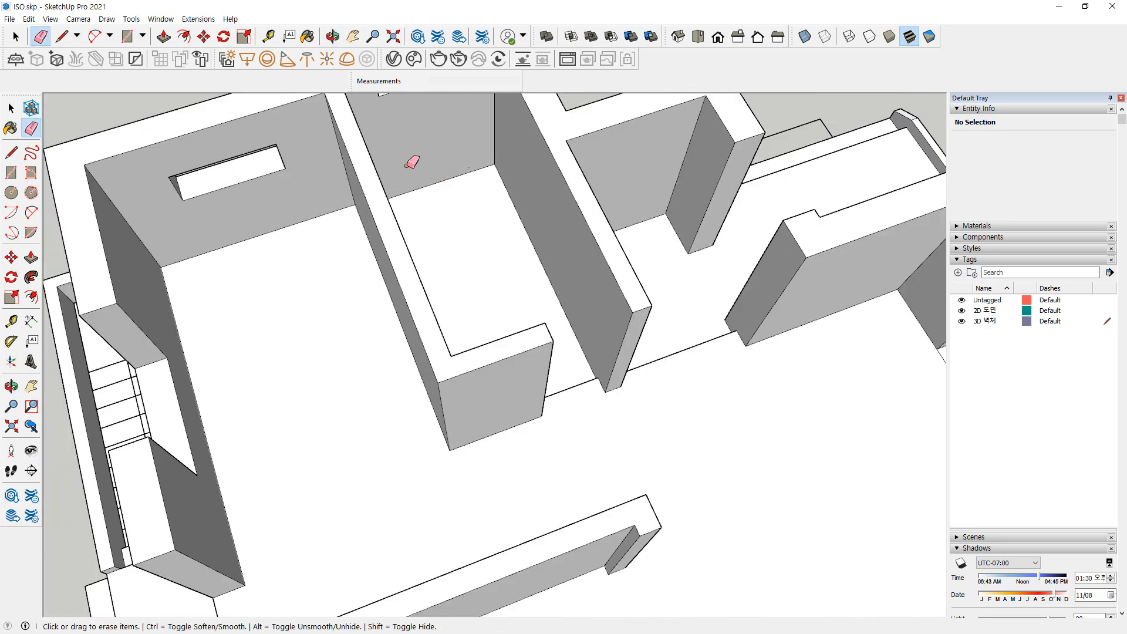
Reverse the back-facing side face inside the narrow room's high window gap
{"action": "mouse_move", "coordinate": [407, 165]}
{"action": "middle_mouse_down"}
{"action": "mouse_move", "coordinate": [426, 139]}
{"action": "mouse_move", "coordinate": [225, 255]}
{"action": "mouse_move", "coordinate": [491, 345]}
{"action": "middle_mouse_up"}
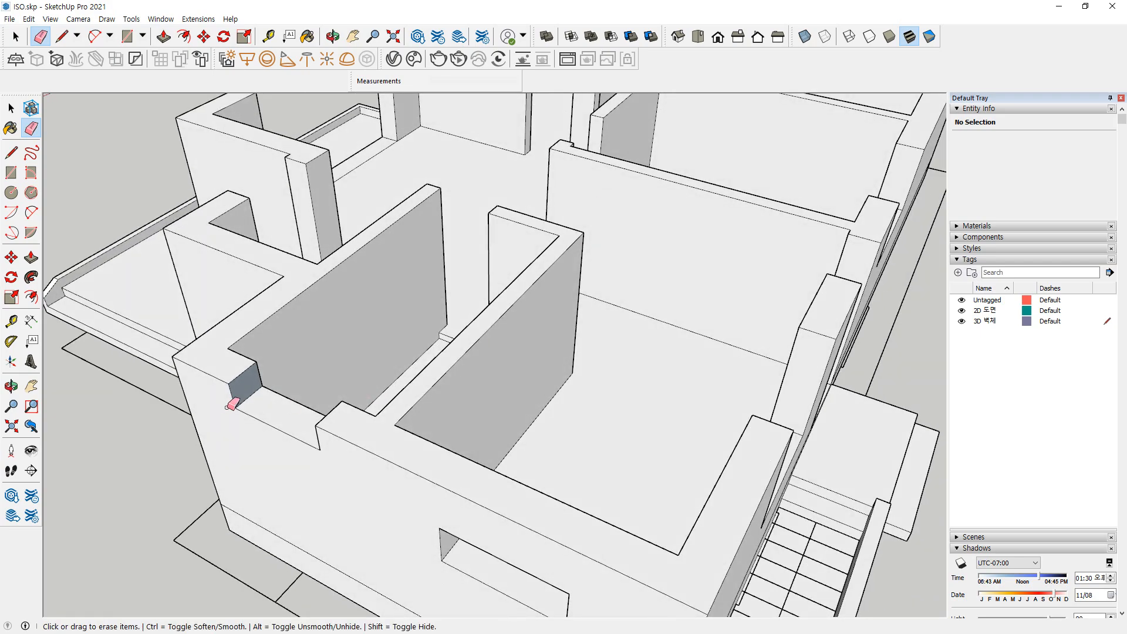
{"action": "key", "text": "space"}
{"action": "middle_click_drag", "start_coordinate": [239, 383], "coordinate": [661, 350]}
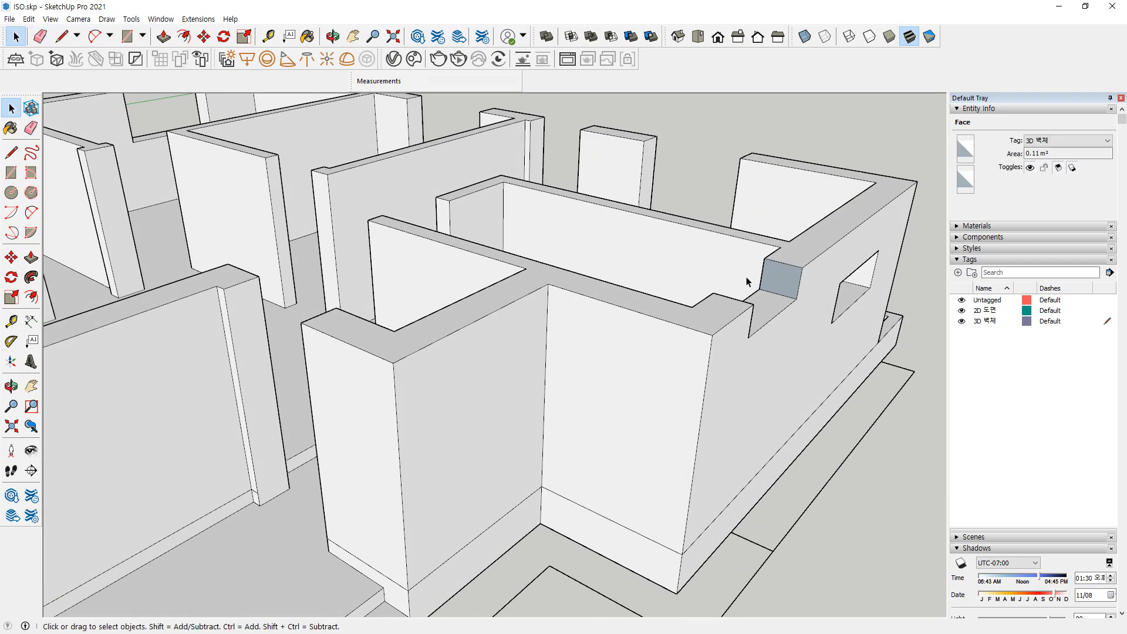
{"action": "right_click", "coordinate": [783, 276]}
{"action": "left_click", "coordinate": [807, 389]}
{"action": "left_click", "coordinate": [828, 473]}
Examine the horizontal line between the floor base and the outer walls around the bedroom side of the house
{"action": "scroll", "coordinate": [762, 428], "scroll_direction": "down", "scroll_amount": 1}
{"action": "scroll", "coordinate": [762, 429], "scroll_direction": "down", "scroll_amount": 2}
{"action": "mouse_move", "coordinate": [757, 429]}
{"action": "middle_mouse_down"}
{"action": "mouse_move", "coordinate": [597, 433]}
{"action": "mouse_move", "coordinate": [608, 462]}
{"action": "middle_mouse_up"}
{"action": "key", "text": "ctrl+2"}
{"action": "key", "text": "Escape"}
{"action": "scroll", "coordinate": [564, 270], "scroll_direction": "down", "scroll_amount": 4}
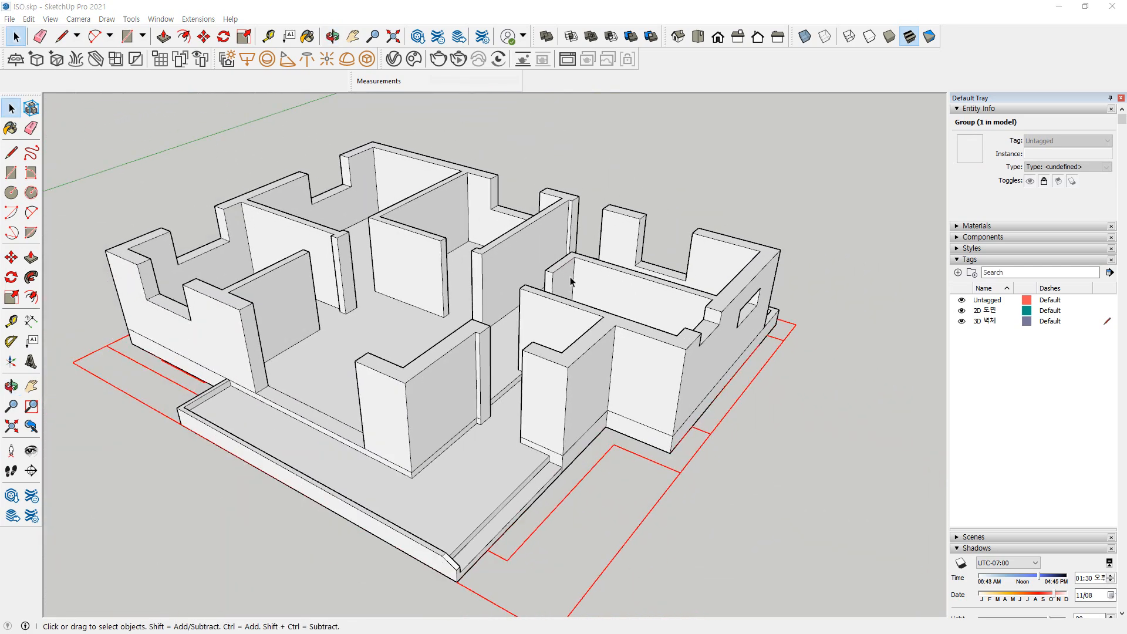
{"action": "middle_click_drag", "start_coordinate": [337, 349], "coordinate": [345, 330]}
{"action": "left_click", "coordinate": [254, 444]}
{"action": "middle_click_drag", "start_coordinate": [250, 315], "coordinate": [488, 265]}
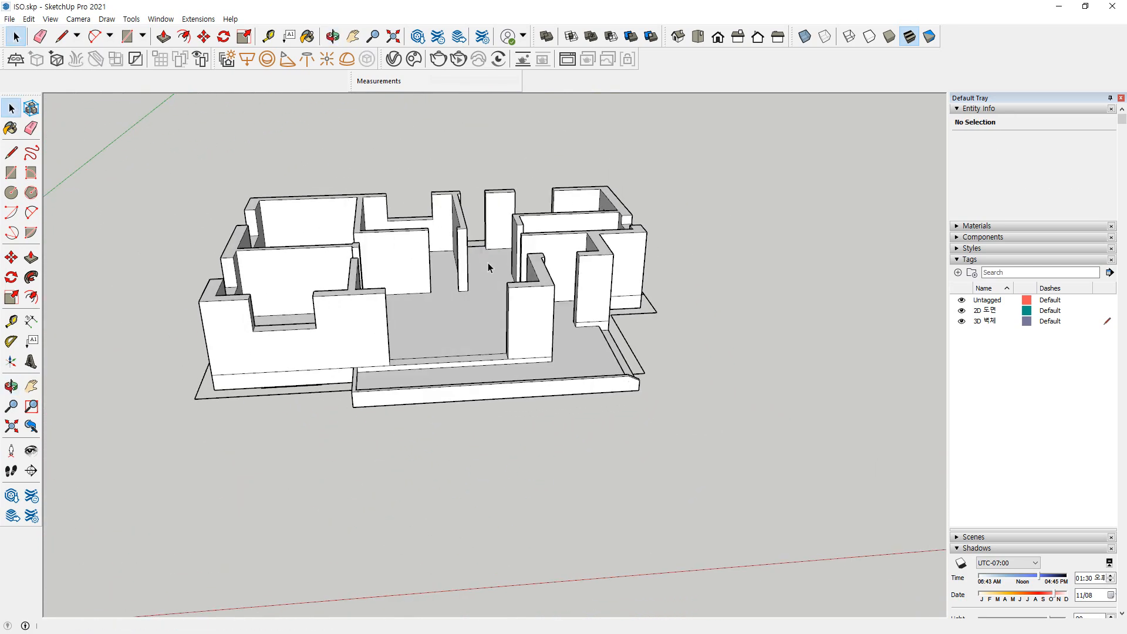
{"action": "scroll", "coordinate": [188, 346], "scroll_direction": "up", "scroll_amount": 5}
{"action": "key", "text": "e"}
{"action": "left_click_drag", "start_coordinate": [204, 491], "coordinate": [201, 374]}
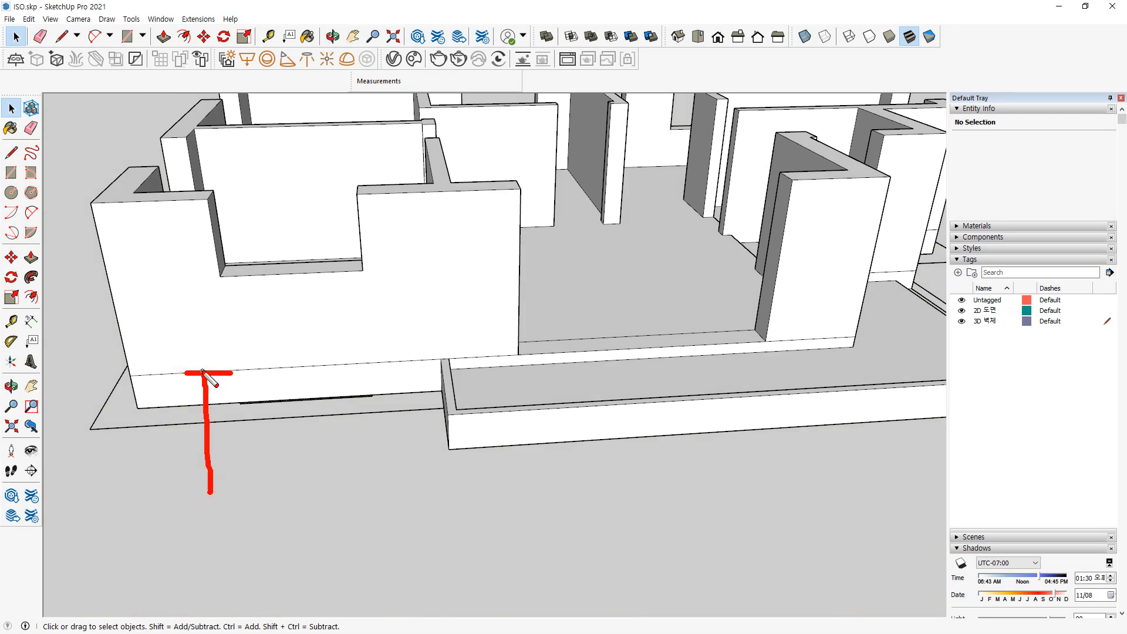
{"action": "left_click_drag", "start_coordinate": [203, 373], "coordinate": [196, 200]}
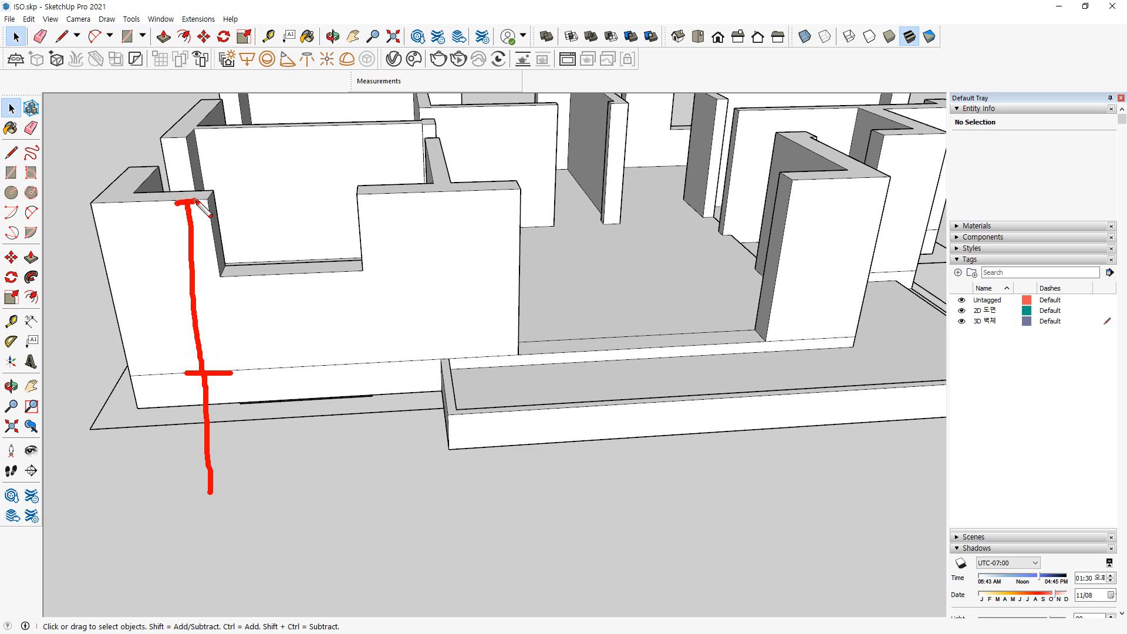
{"action": "key", "text": "e"}
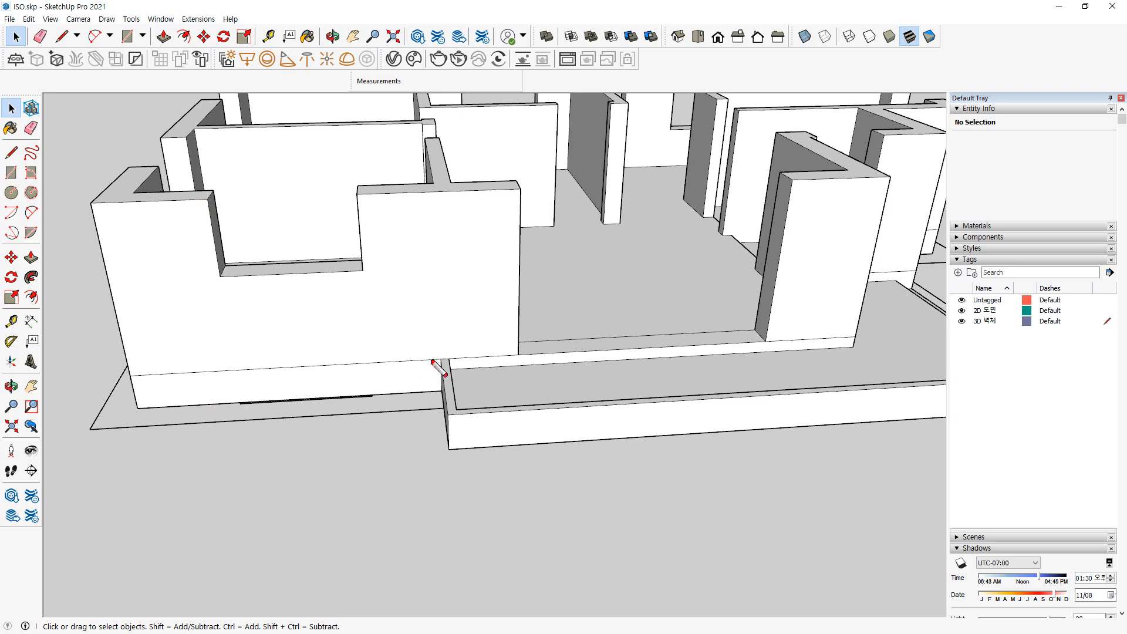
{"action": "left_click_drag", "start_coordinate": [437, 357], "coordinate": [106, 376]}
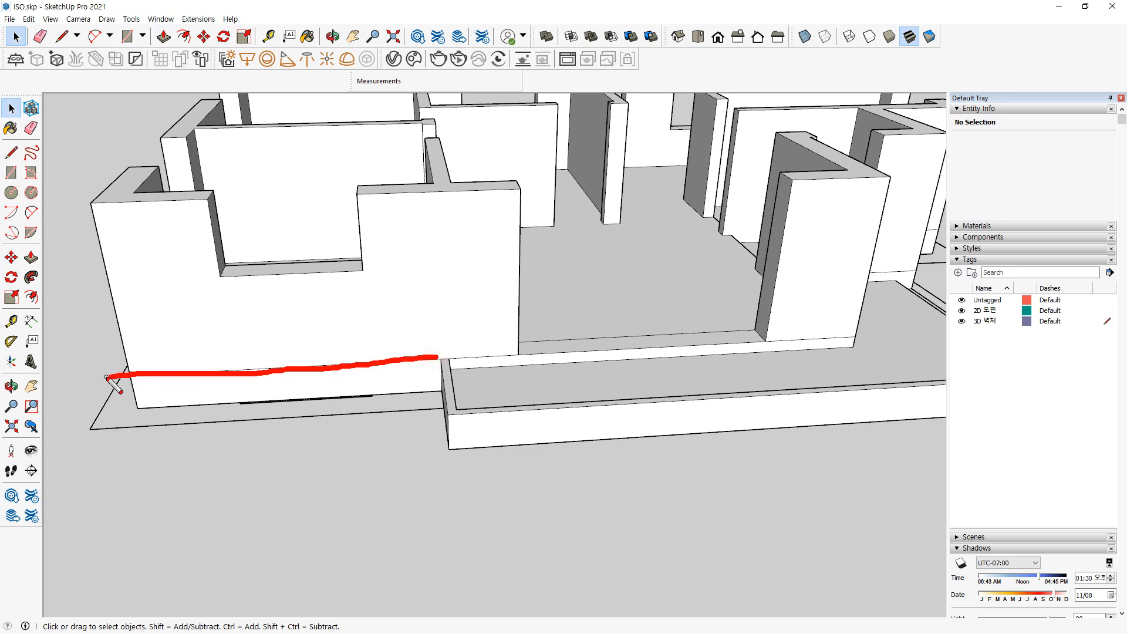
{"action": "key", "text": "Escape"}
{"action": "mouse_move", "coordinate": [115, 379]}
{"action": "middle_mouse_down"}
{"action": "mouse_move", "coordinate": [446, 367]}
{"action": "mouse_move", "coordinate": [476, 379]}
{"action": "middle_mouse_up"}
{"action": "mouse_move", "coordinate": [199, 418]}
{"action": "middle_mouse_down"}
{"action": "mouse_move", "coordinate": [283, 432]}
{"action": "mouse_move", "coordinate": [435, 387]}
{"action": "mouse_move", "coordinate": [509, 427]}
{"action": "middle_mouse_up"}
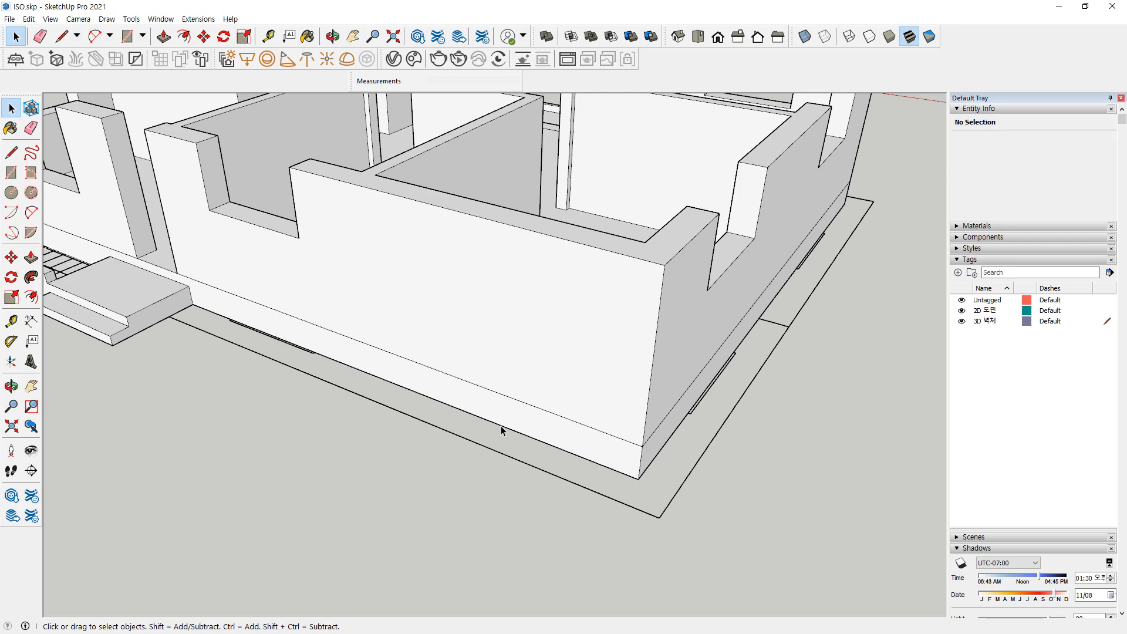
{"action": "middle_click_drag", "start_coordinate": [511, 397], "coordinate": [412, 316]}
{"action": "scroll", "coordinate": [280, 372], "scroll_direction": "down", "scroll_amount": 2}
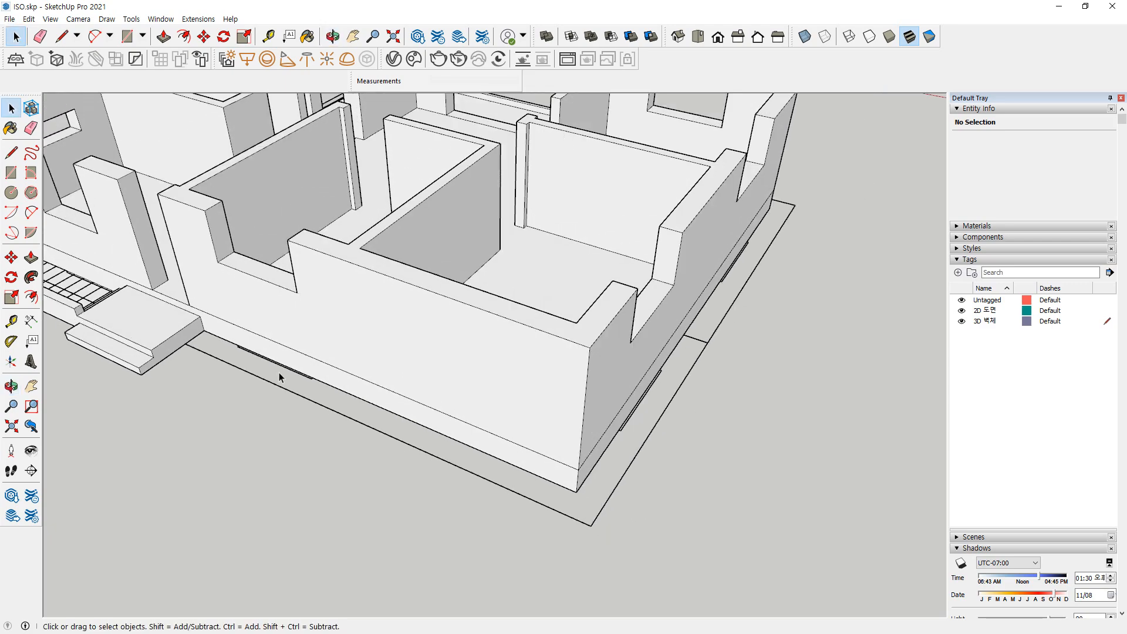
Review the complete wall model from an elevated viewpoint at the terrace corner
{"action": "middle_click_drag", "start_coordinate": [223, 350], "coordinate": [505, 340]}
{"action": "middle_click_drag", "start_coordinate": [261, 398], "coordinate": [386, 483]}
{"action": "scroll", "coordinate": [386, 483], "scroll_direction": "down", "scroll_amount": 2}
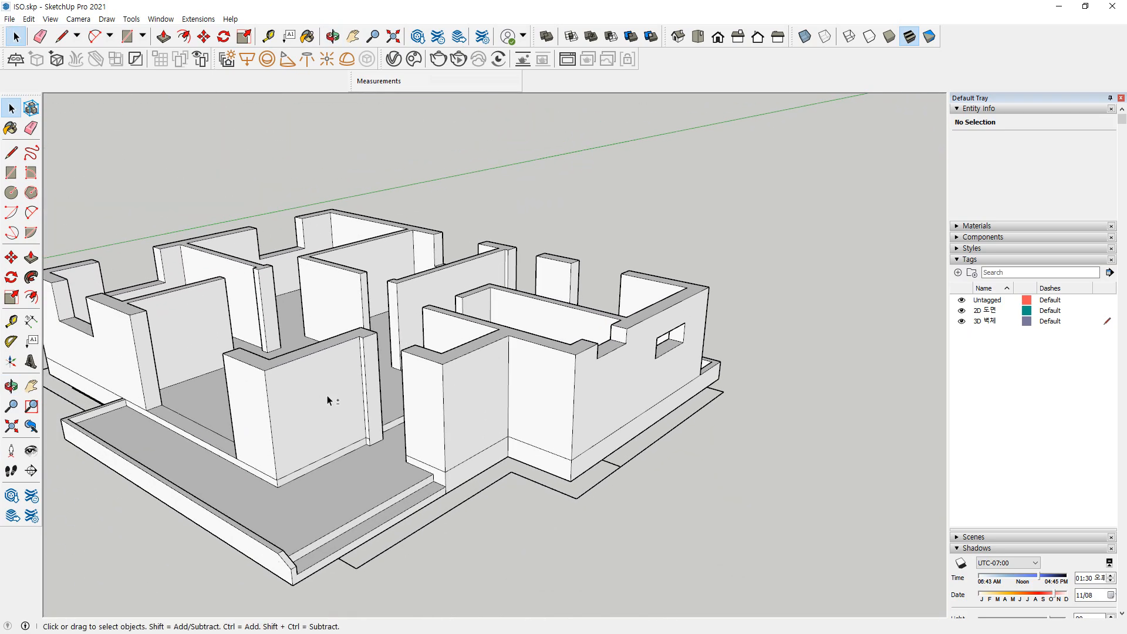
{"action": "middle_click_drag", "start_coordinate": [329, 396], "coordinate": [477, 477]}
{"action": "scroll", "coordinate": [474, 475], "scroll_direction": "down", "scroll_amount": 1}
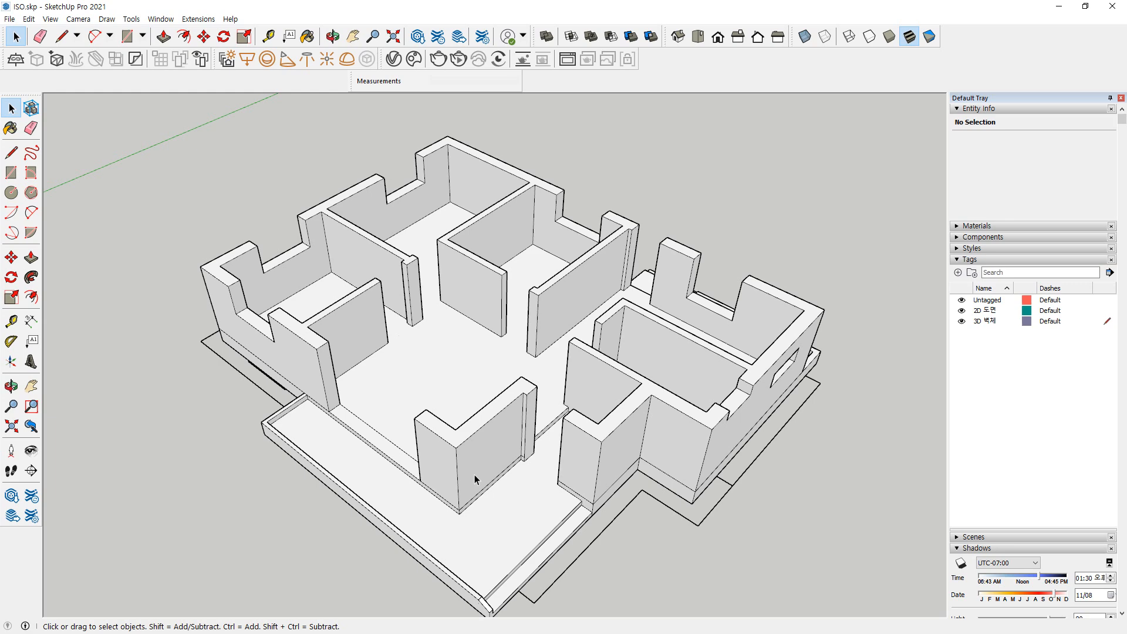
{"action": "mouse_move", "coordinate": [473, 461]}
{"action": "middle_mouse_down"}
{"action": "mouse_move", "coordinate": [453, 358]}
{"action": "mouse_move", "coordinate": [458, 450]}
{"action": "middle_mouse_up"}
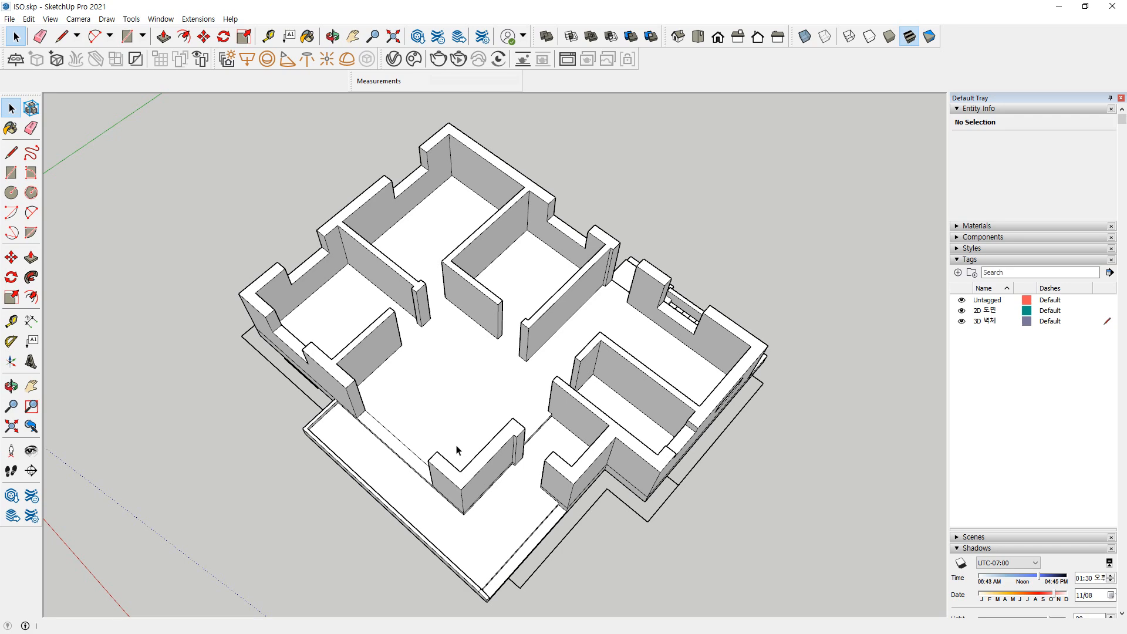
{"action": "middle_click_drag", "start_coordinate": [495, 476], "coordinate": [518, 484]}
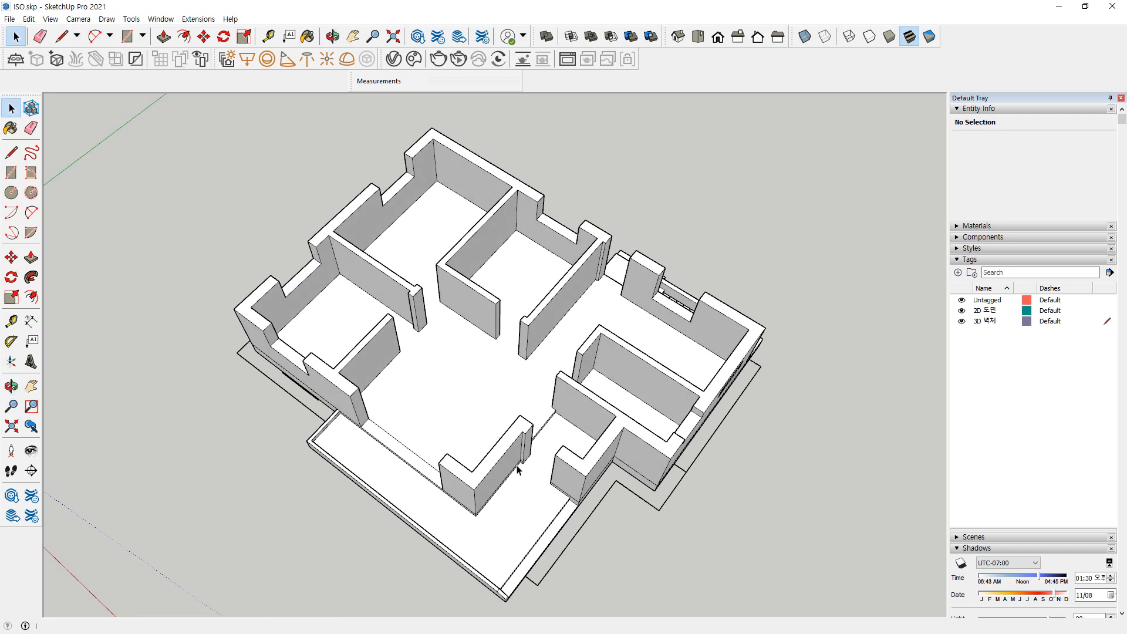
{"action": "left_click_drag", "start_coordinate": [516, 604], "coordinate": [1017, 602]}
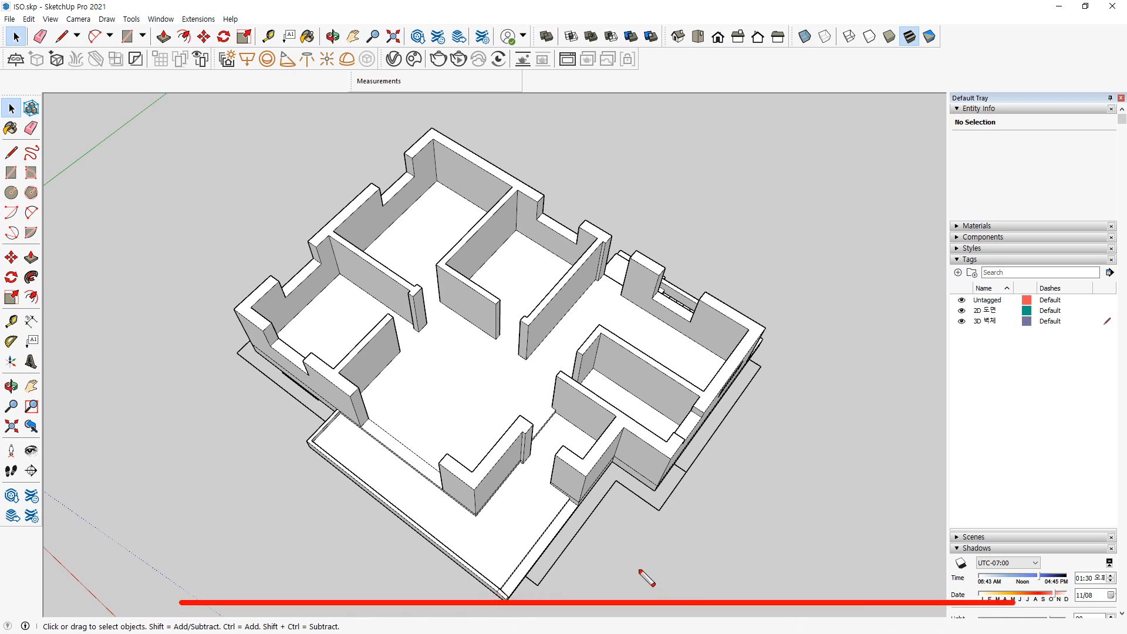
{"action": "left_click_drag", "start_coordinate": [576, 532], "coordinate": [590, 600]}
{"action": "left_click_drag", "start_coordinate": [423, 533], "coordinate": [416, 589]}
{"action": "left_click_drag", "start_coordinate": [391, 546], "coordinate": [422, 555]}
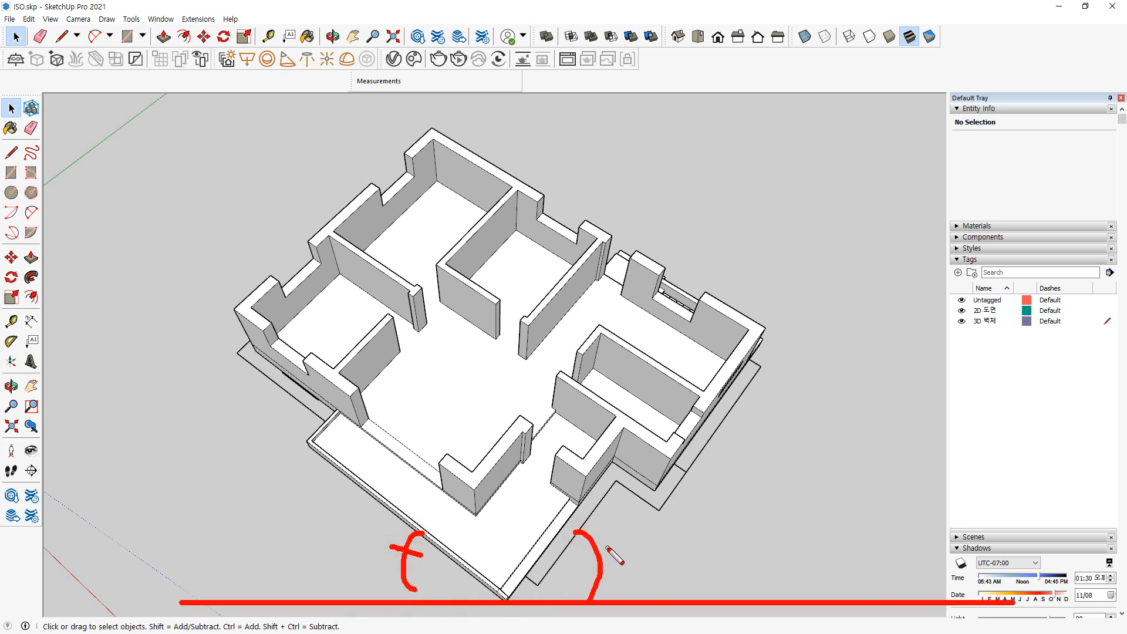
{"action": "left_click_drag", "start_coordinate": [610, 548], "coordinate": [583, 563]}
{"action": "key", "text": "Escape"}
{"action": "mouse_move", "coordinate": [543, 558]}
{"action": "middle_mouse_down"}
{"action": "mouse_move", "coordinate": [486, 536]}
{"action": "mouse_move", "coordinate": [374, 541]}
{"action": "mouse_move", "coordinate": [576, 540]}
{"action": "mouse_move", "coordinate": [345, 542]}
{"action": "mouse_move", "coordinate": [342, 617]}
{"action": "mouse_move", "coordinate": [369, 467]}
{"action": "mouse_move", "coordinate": [368, 526]}
{"action": "middle_mouse_up"}
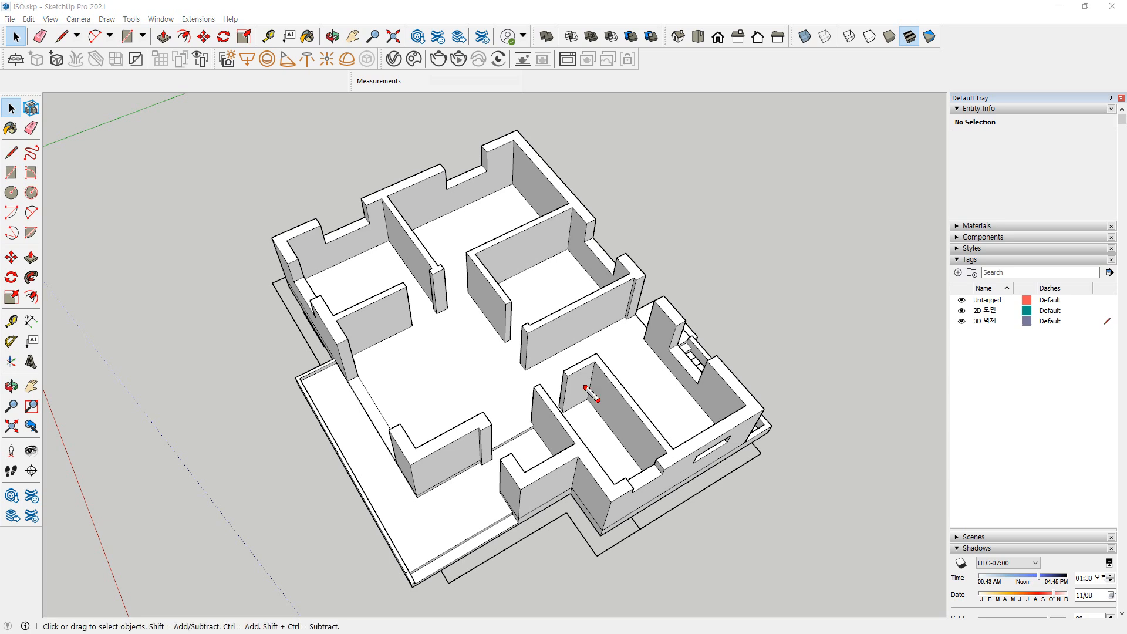
Examine from above how the partition walls of the narrow room and the middle bedroom show their interiors
{"action": "mouse_move", "coordinate": [572, 416]}
{"action": "left_mouse_down"}
{"action": "mouse_move", "coordinate": [609, 487]}
{"action": "mouse_move", "coordinate": [554, 414]}
{"action": "left_mouse_up"}
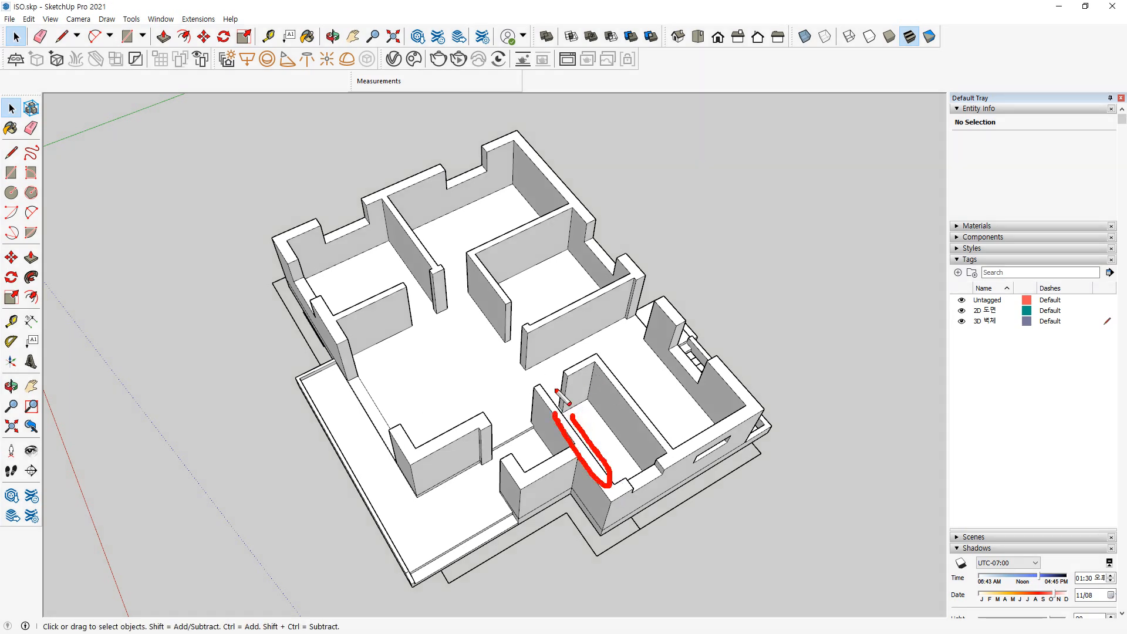
{"action": "middle_click_drag", "start_coordinate": [460, 602], "coordinate": [492, 558]}
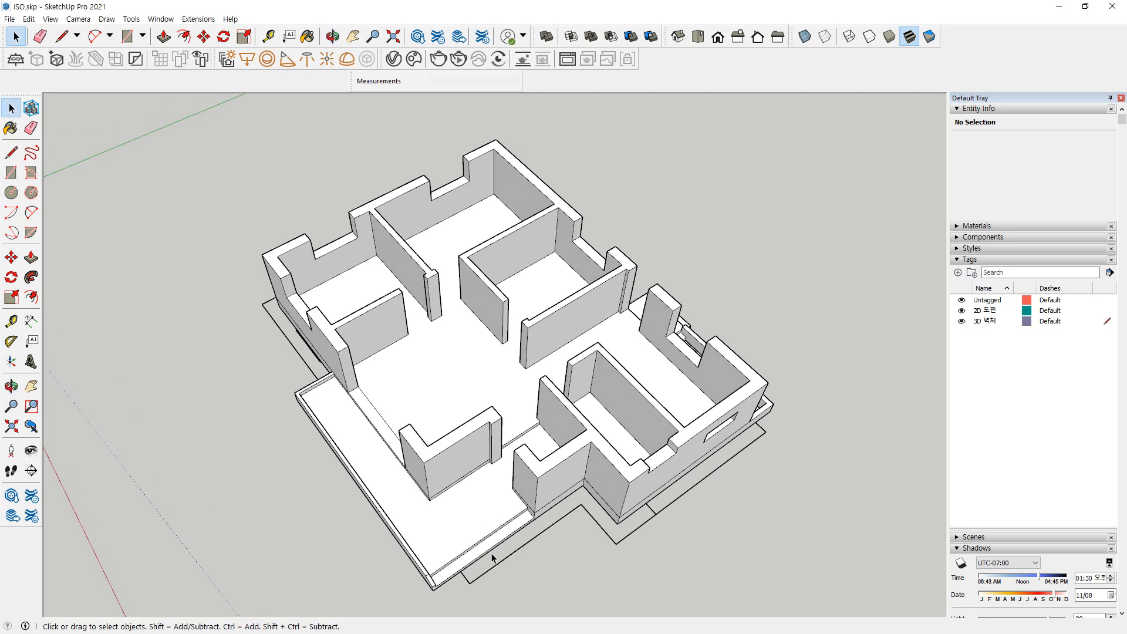
{"action": "mouse_move", "coordinate": [492, 558]}
{"action": "middle_mouse_down"}
{"action": "mouse_move", "coordinate": [478, 584]}
{"action": "mouse_move", "coordinate": [456, 503]}
{"action": "middle_mouse_up"}
{"action": "mouse_move", "coordinate": [531, 312]}
{"action": "left_mouse_down"}
{"action": "mouse_move", "coordinate": [512, 289]}
{"action": "mouse_move", "coordinate": [554, 314]}
{"action": "mouse_move", "coordinate": [523, 337]}
{"action": "left_mouse_up"}
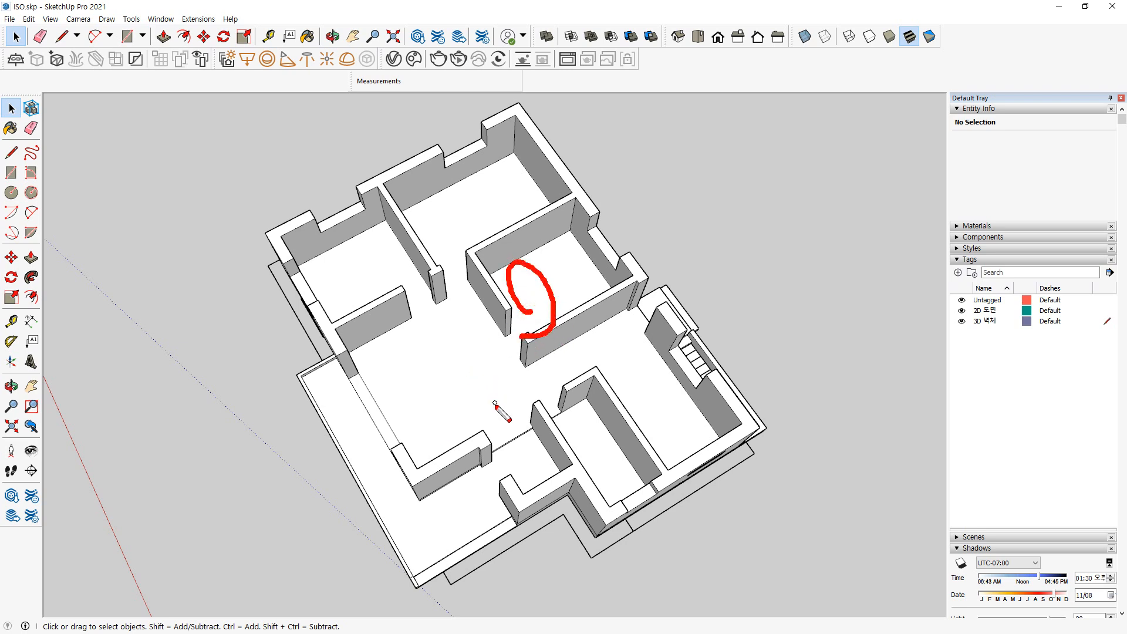
{"action": "key", "text": "Escape"}
{"action": "middle_click_drag", "start_coordinate": [324, 453], "coordinate": [561, 367]}
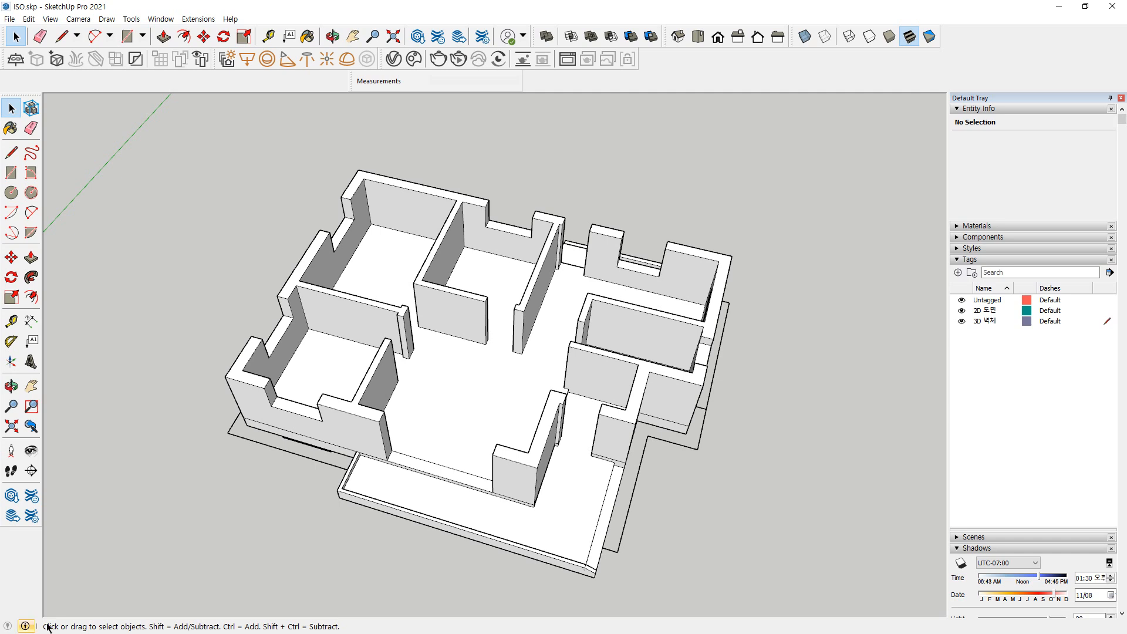
Compare the elevated corner views of the house from the terrace side and from the opposite bedroom side
{"action": "middle_click_drag", "start_coordinate": [662, 503], "coordinate": [503, 431]}
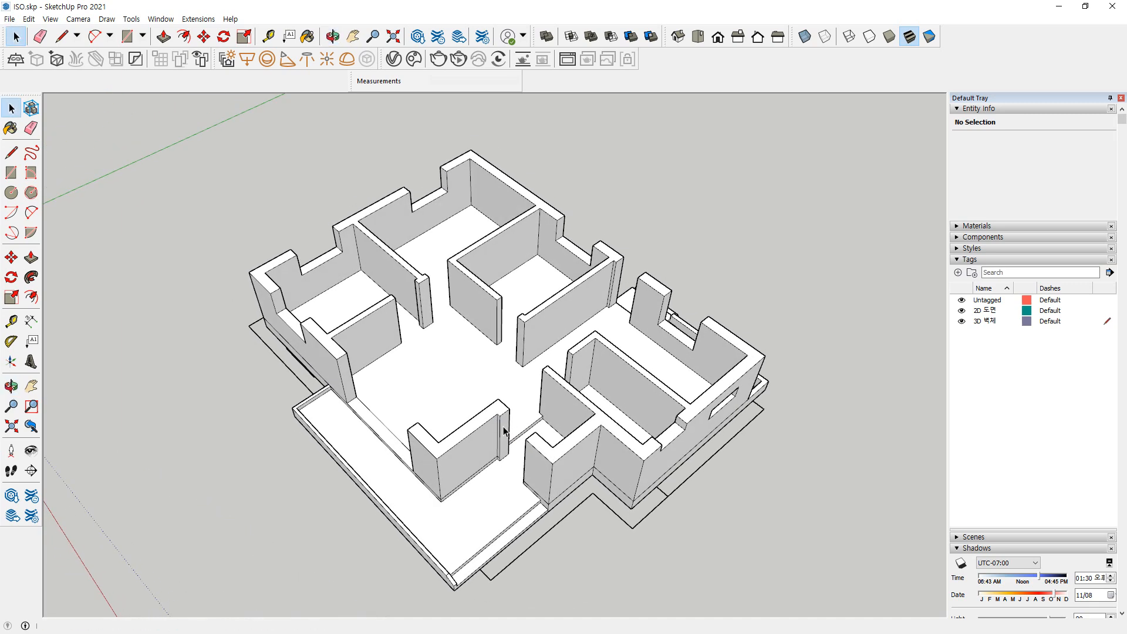
{"action": "mouse_move", "coordinate": [464, 592]}
{"action": "left_mouse_down"}
{"action": "mouse_move", "coordinate": [221, 592]}
{"action": "mouse_move", "coordinate": [1057, 591]}
{"action": "left_mouse_up"}
{"action": "left_click_drag", "start_coordinate": [534, 536], "coordinate": [545, 587]}
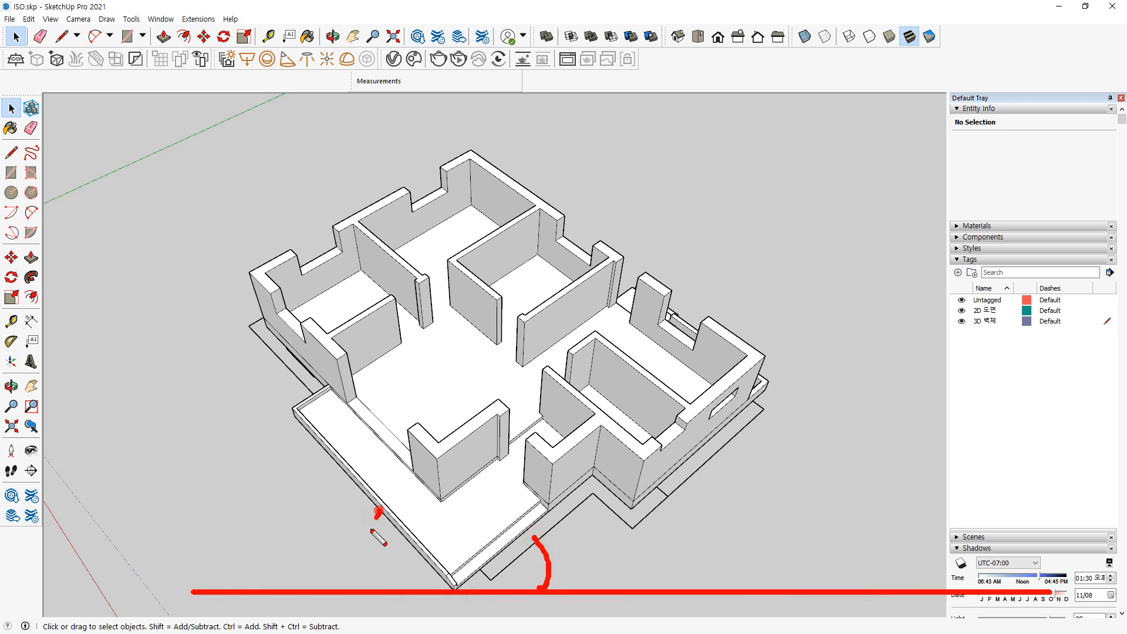
{"action": "left_click_drag", "start_coordinate": [381, 510], "coordinate": [360, 566]}
{"action": "left_click_drag", "start_coordinate": [346, 535], "coordinate": [383, 552]}
{"action": "left_click_drag", "start_coordinate": [523, 553], "coordinate": [586, 555]}
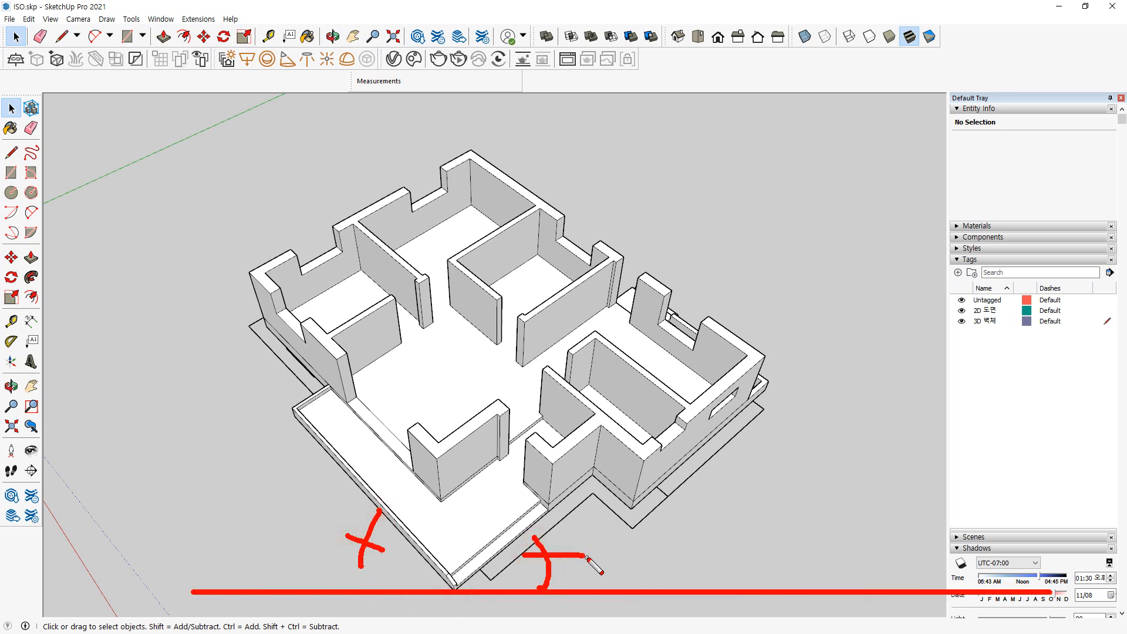
{"action": "key", "text": "Escape"}
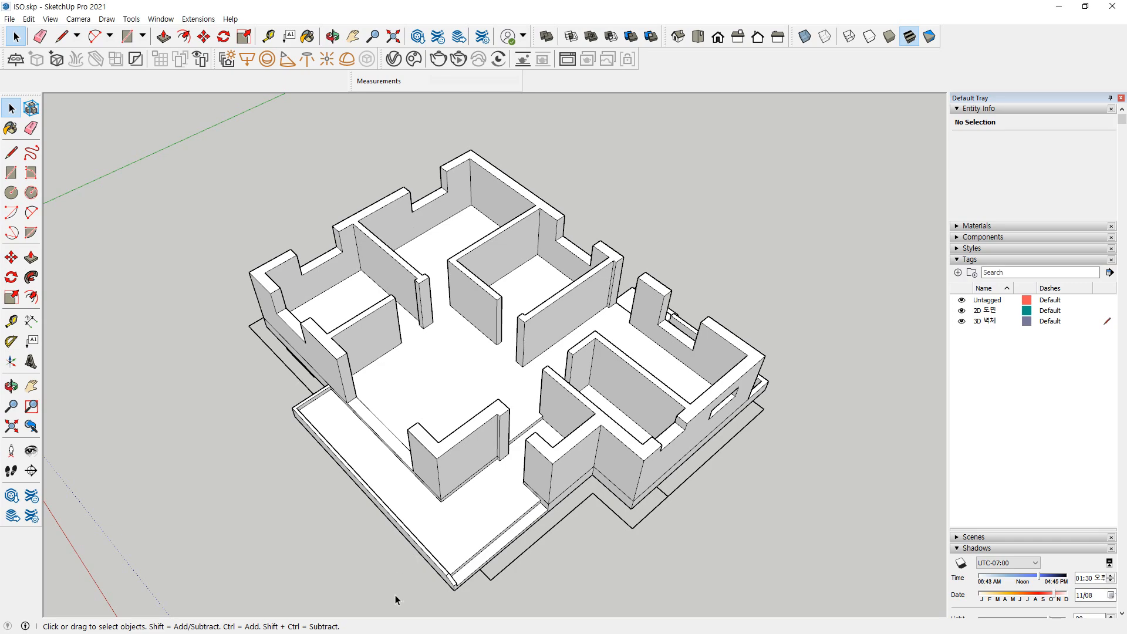
{"action": "key", "text": "ctrl+2"}
{"action": "mouse_move", "coordinate": [409, 588]}
{"action": "left_mouse_down"}
{"action": "mouse_move", "coordinate": [409, 376]}
{"action": "mouse_move", "coordinate": [355, 395]}
{"action": "left_mouse_up"}
{"action": "left_click_drag", "start_coordinate": [384, 368], "coordinate": [468, 393]}
{"action": "key", "text": "Escape"}
{"action": "mouse_move", "coordinate": [184, 401]}
{"action": "middle_mouse_down"}
{"action": "mouse_move", "coordinate": [373, 390]}
{"action": "mouse_move", "coordinate": [460, 403]}
{"action": "mouse_move", "coordinate": [601, 390]}
{"action": "mouse_move", "coordinate": [541, 584]}
{"action": "middle_mouse_up"}
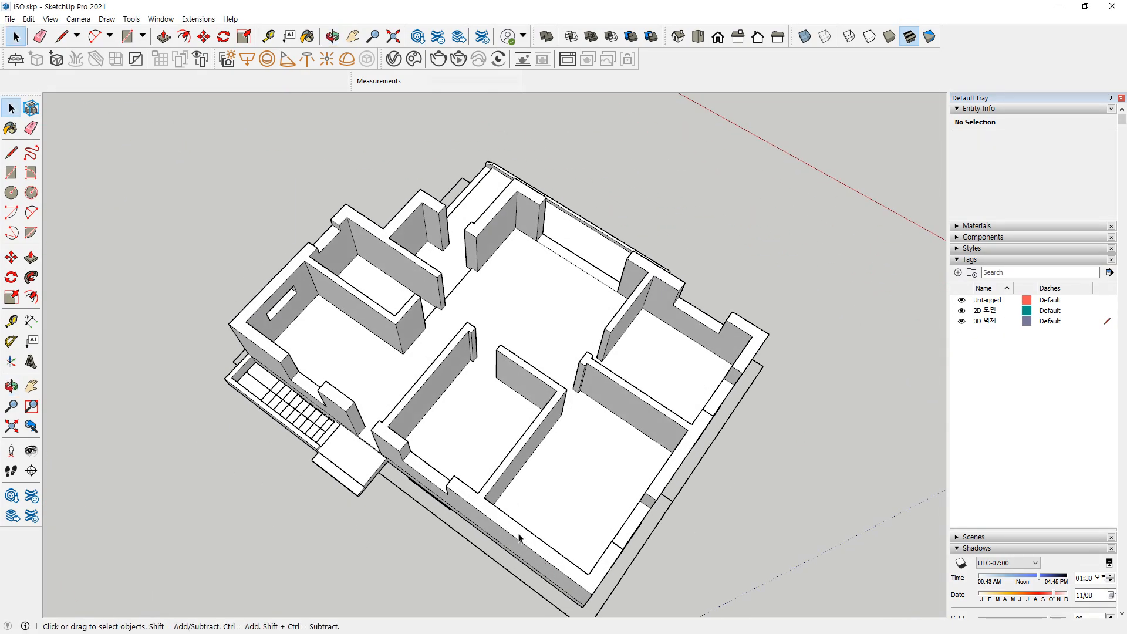
{"action": "middle_click_drag", "start_coordinate": [518, 536], "coordinate": [452, 545]}
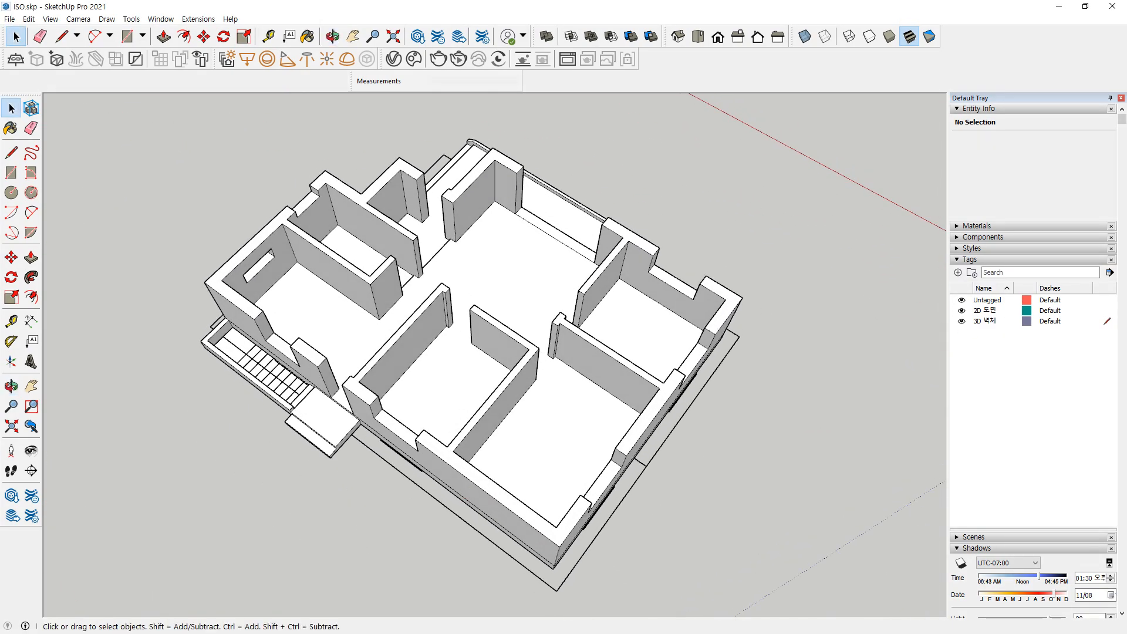
Combine all connected wall, floor and terrace geometry of the house into one group
{"action": "middle_click_drag", "start_coordinate": [473, 461], "coordinate": [310, 390]}
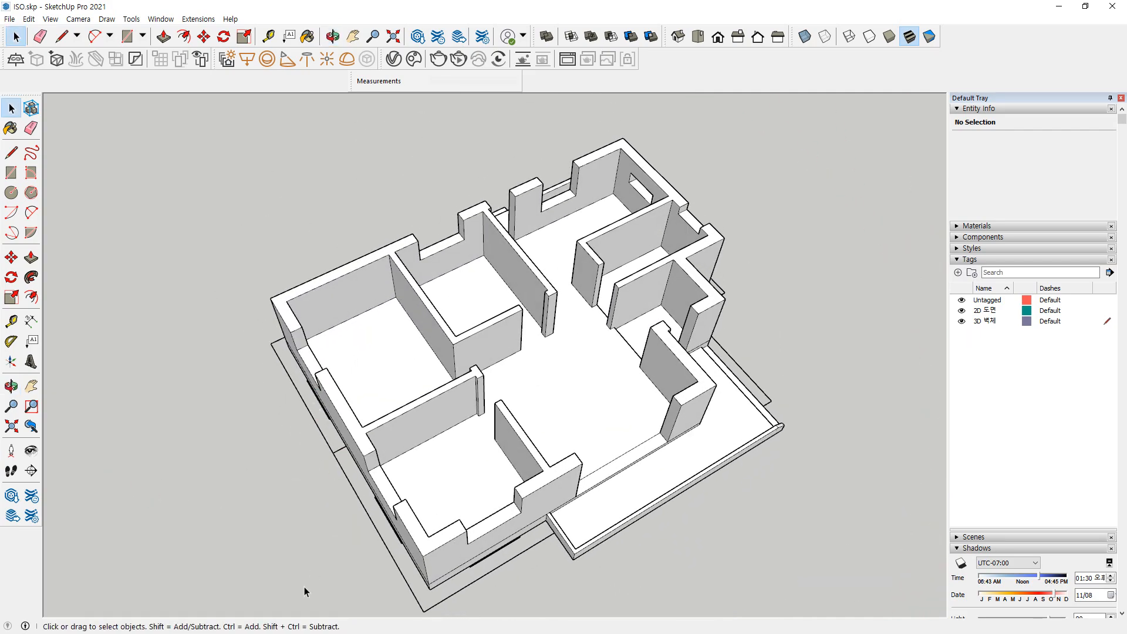
{"action": "middle_click_drag", "start_coordinate": [772, 385], "coordinate": [53, 425]}
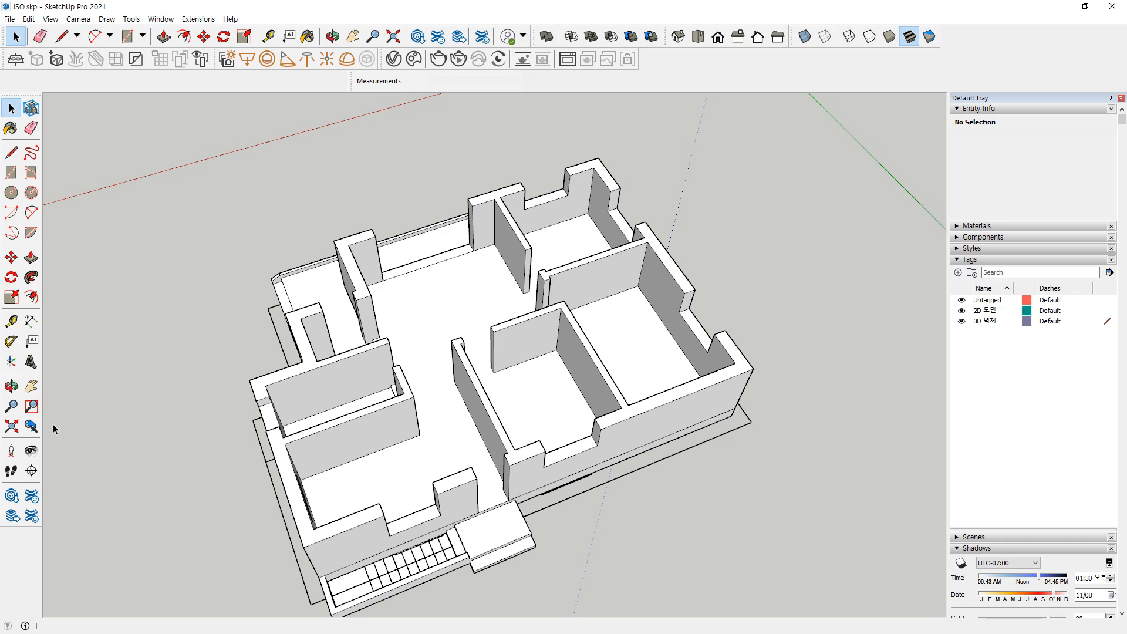
{"action": "middle_click_drag", "start_coordinate": [157, 388], "coordinate": [440, 464]}
{"action": "middle_click_drag", "start_coordinate": [467, 395], "coordinate": [440, 412], "text": "shift"}
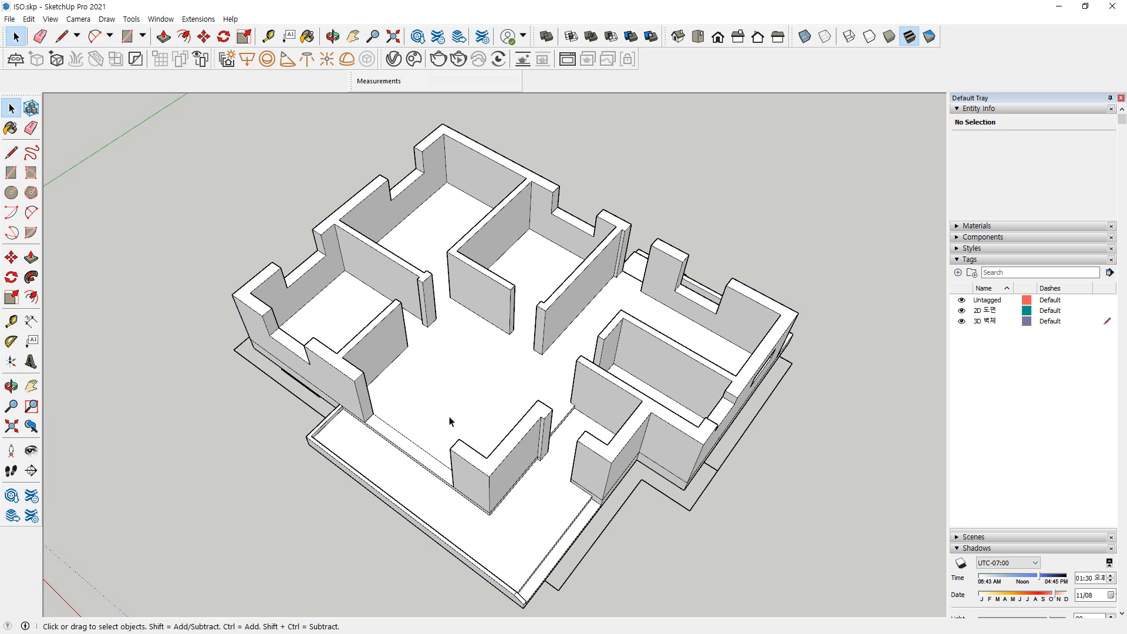
{"action": "triple_click", "coordinate": [481, 378]}
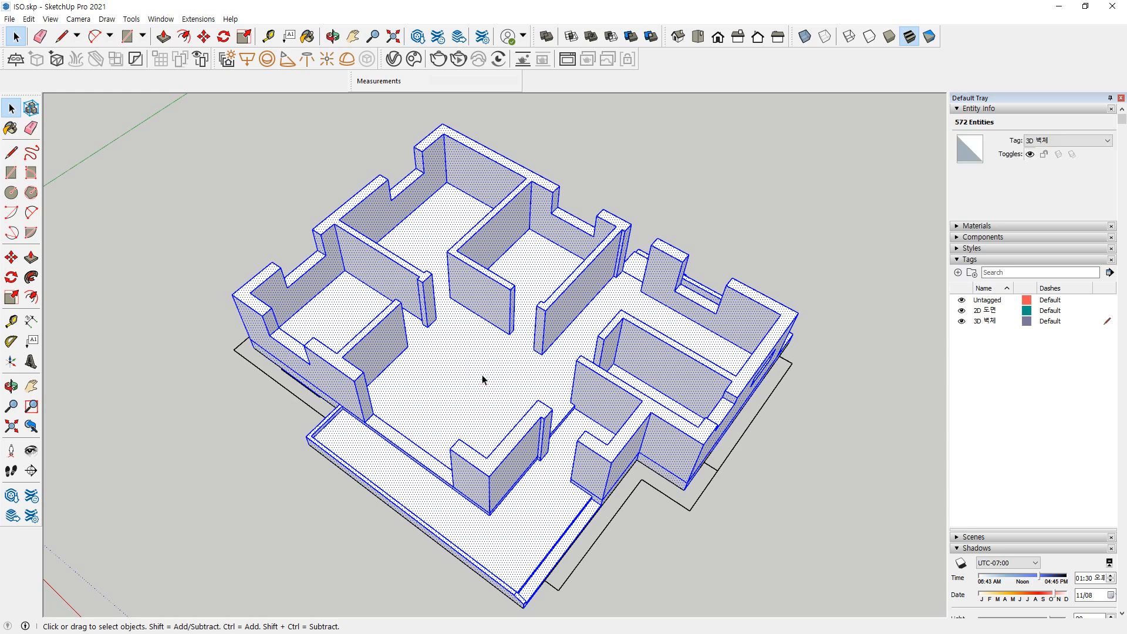
{"action": "right_click", "coordinate": [457, 352]}
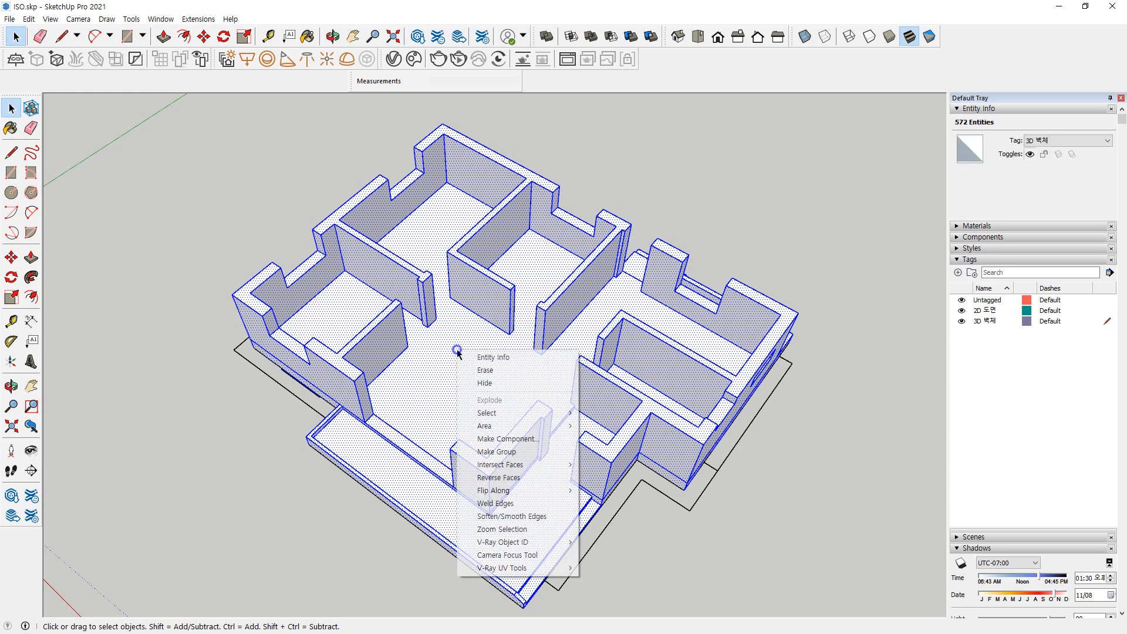
{"action": "left_click", "coordinate": [490, 452]}
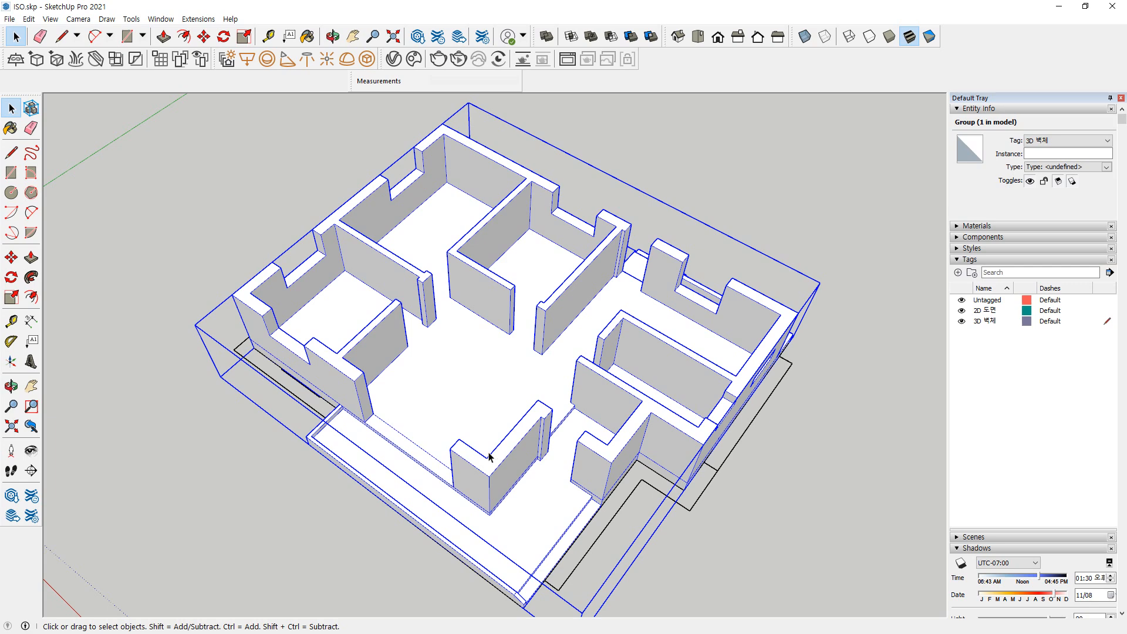
Open the house group for editing and bring up the material library
{"action": "double_click", "coordinate": [492, 269]}
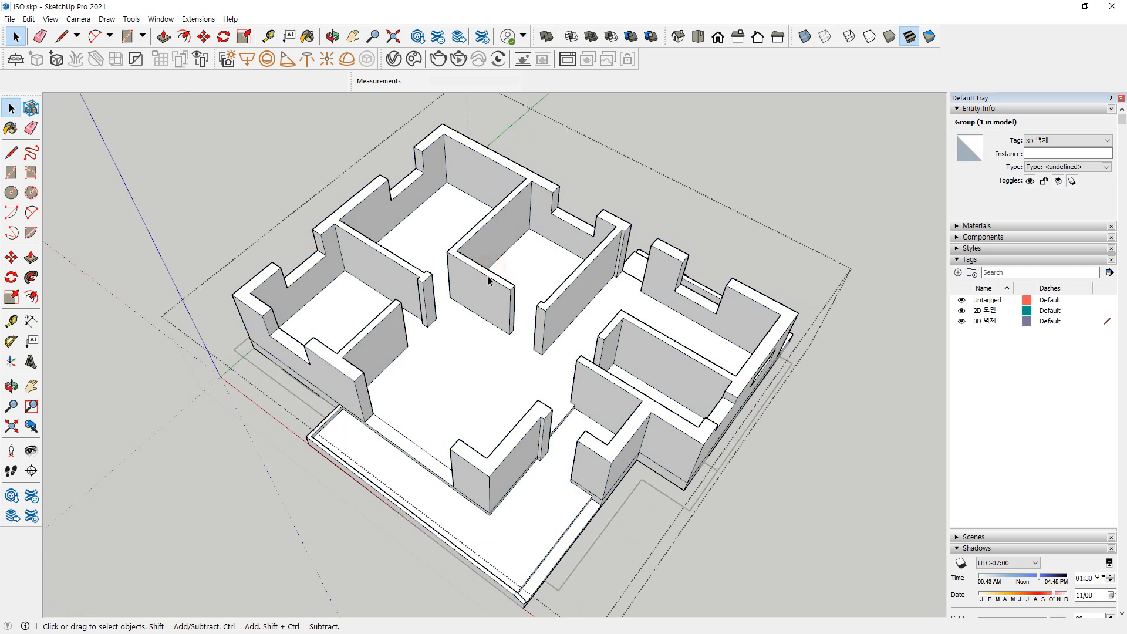
{"action": "left_click", "coordinate": [752, 182]}
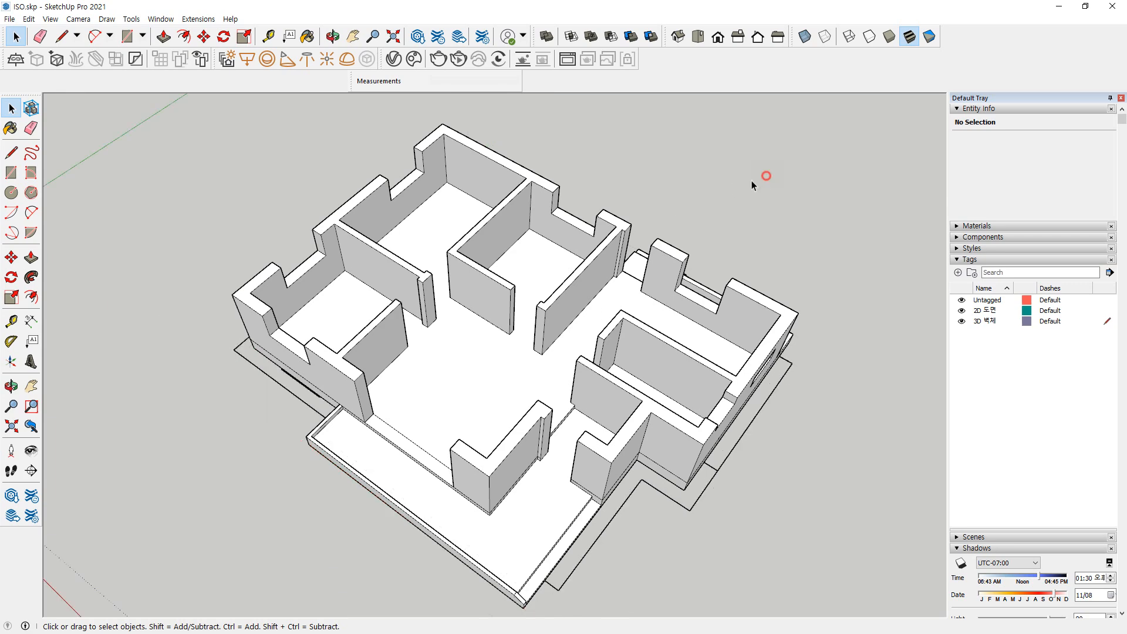
{"action": "double_click", "coordinate": [464, 252]}
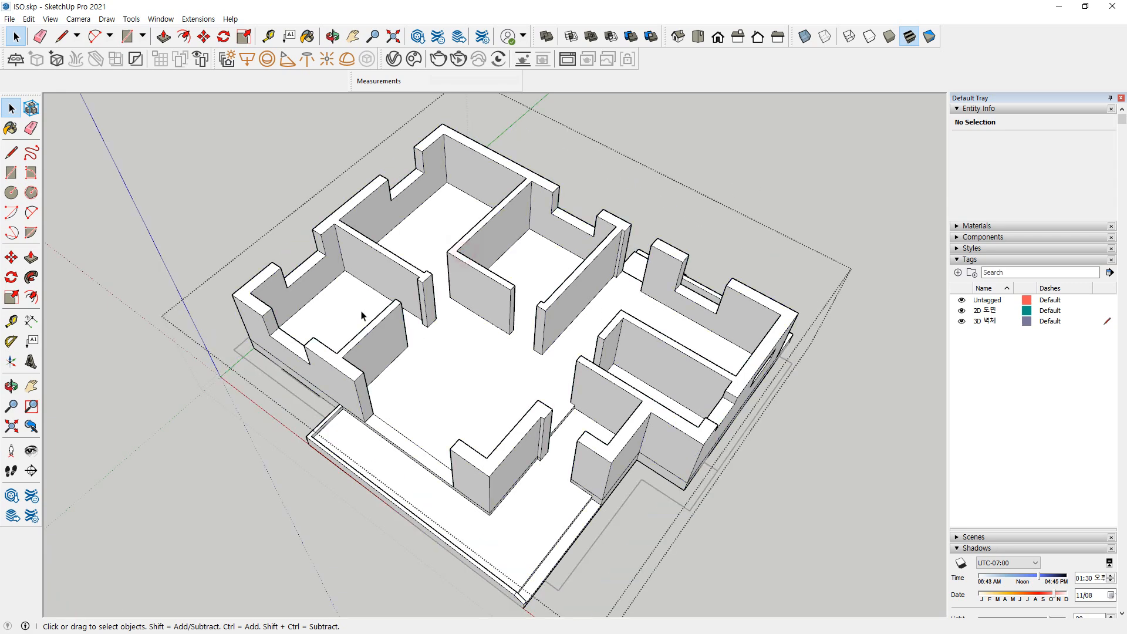
{"action": "left_click", "coordinate": [969, 226]}
{"action": "scroll", "coordinate": [1054, 323], "scroll_direction": "down", "scroll_amount": 2}
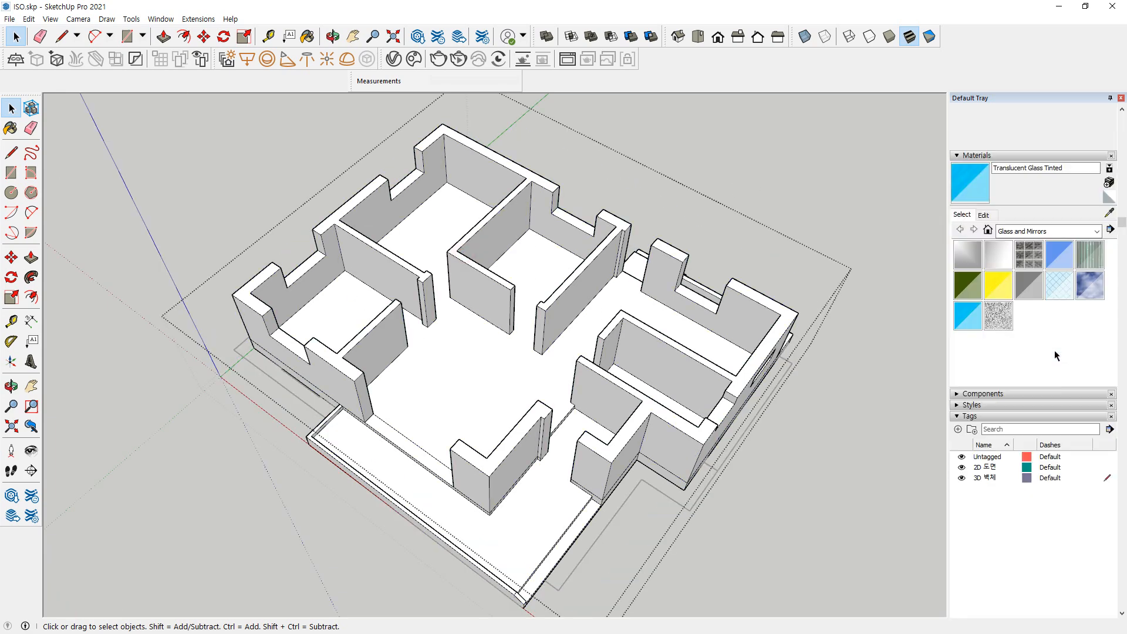
{"action": "scroll", "coordinate": [1055, 350], "scroll_direction": "down", "scroll_amount": 2}
{"action": "left_click", "coordinate": [1043, 162]}
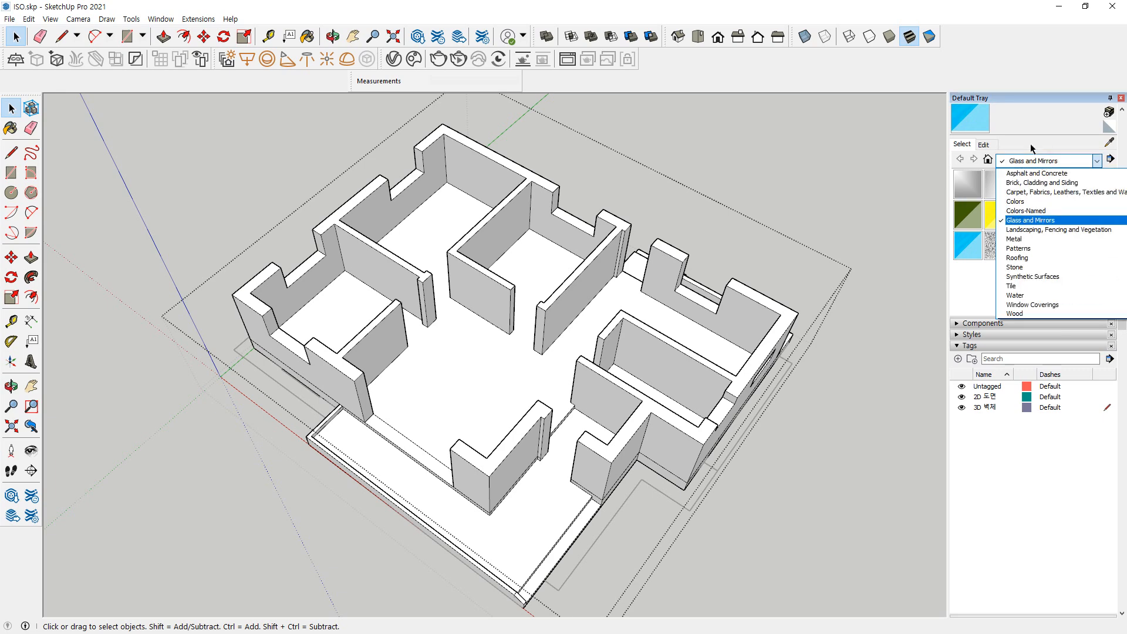
{"action": "left_click", "coordinate": [1031, 142]}
{"action": "scroll", "coordinate": [1039, 135], "scroll_direction": "up", "scroll_amount": 4}
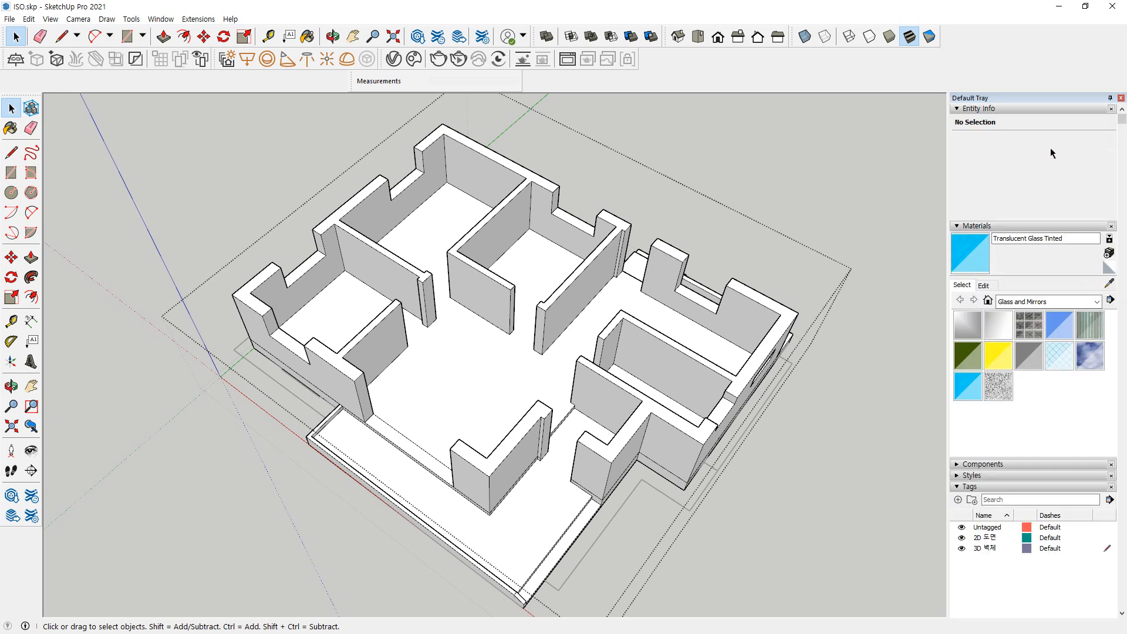
Start a new material from the translucent glass sample and set its HSB brightness to 0
{"action": "left_click", "coordinate": [1113, 257]}
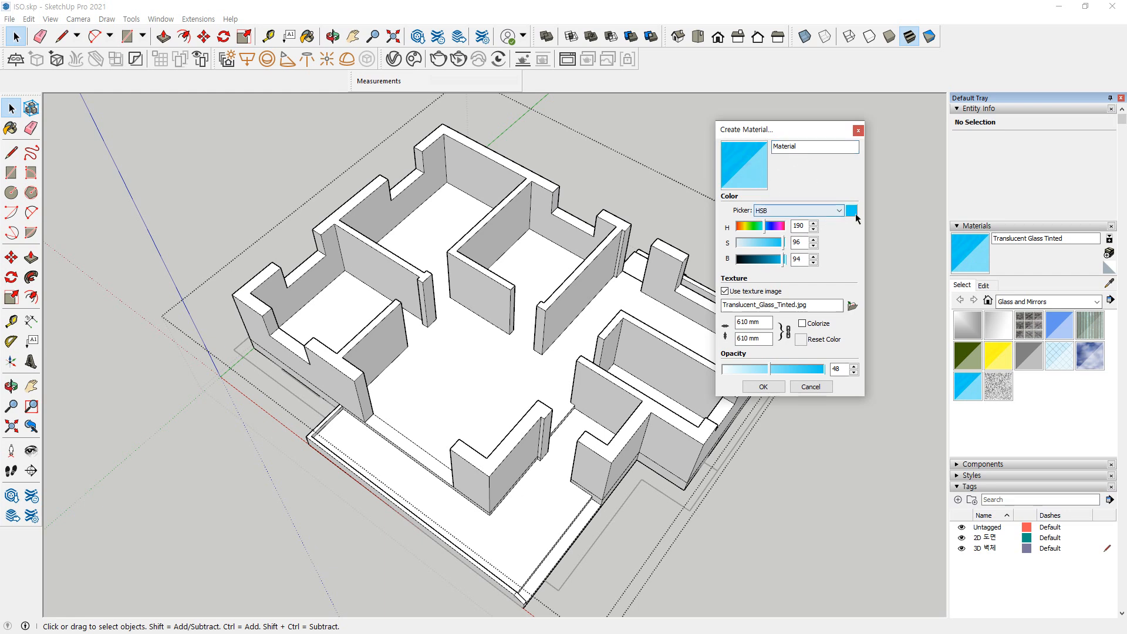
{"action": "left_click", "coordinate": [840, 211]}
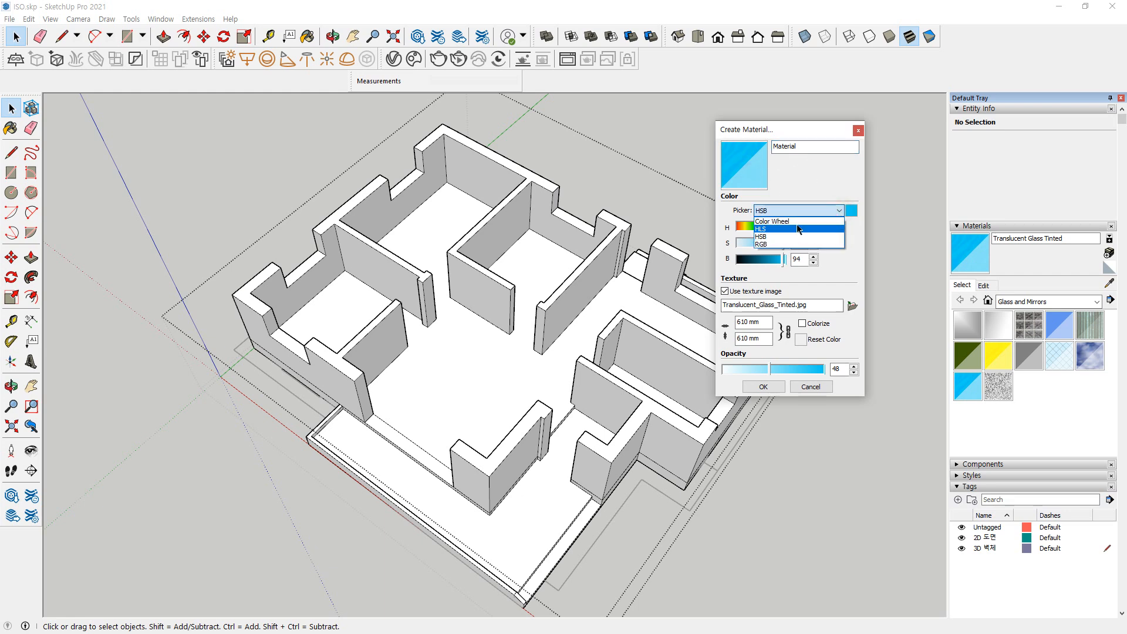
{"action": "left_click", "coordinate": [774, 236]}
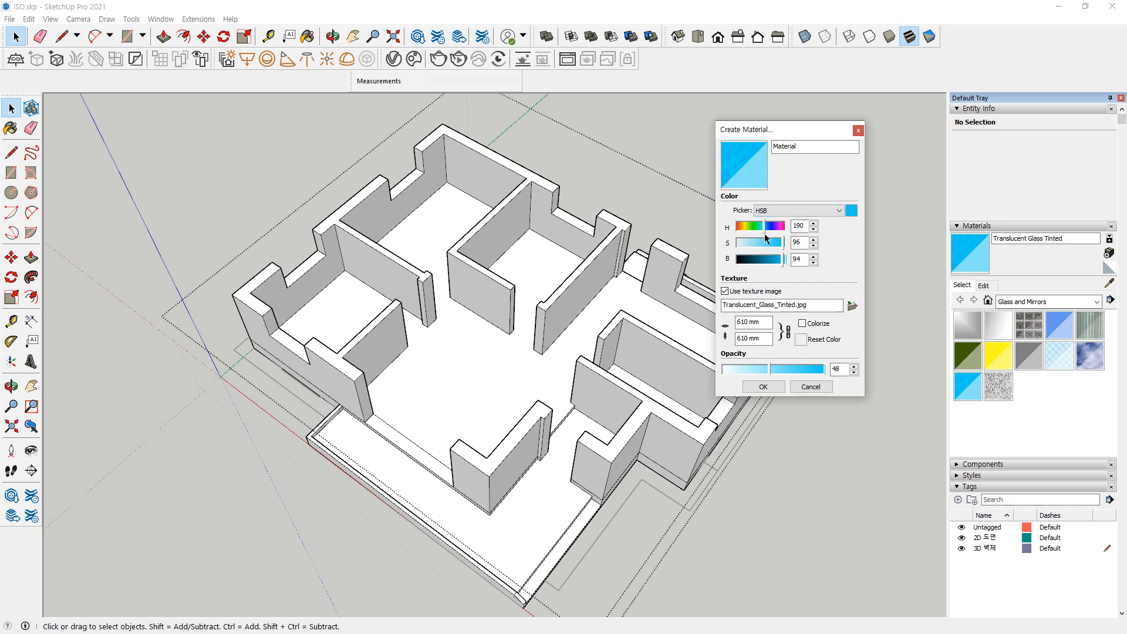
{"action": "left_click_drag", "start_coordinate": [769, 259], "coordinate": [738, 259]}
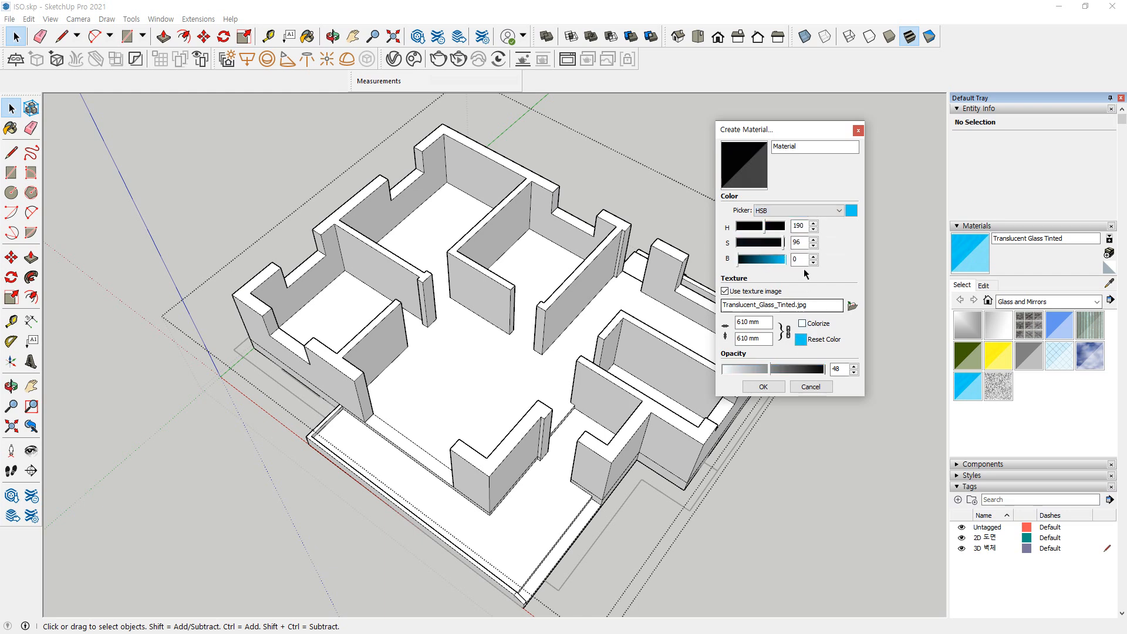
Create the black material as 단면, with RGB values 0, 0, 0, no texture image and opacity 100
{"action": "left_click_drag", "start_coordinate": [829, 147], "coordinate": [687, 144]}
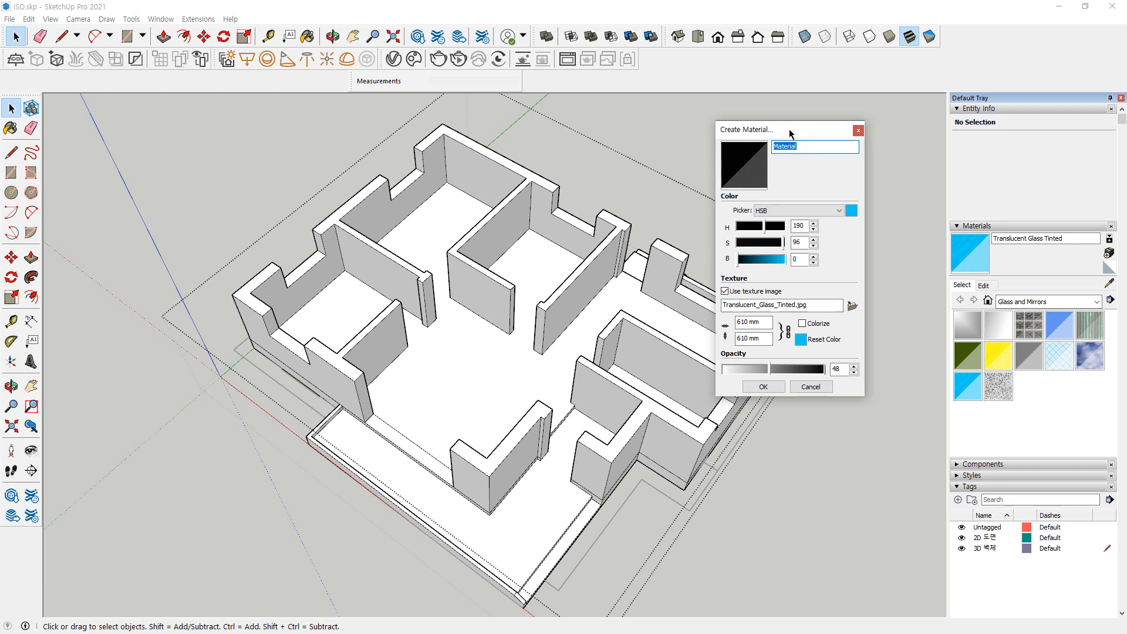
{"action": "left_click_drag", "start_coordinate": [789, 129], "coordinate": [789, 112]}
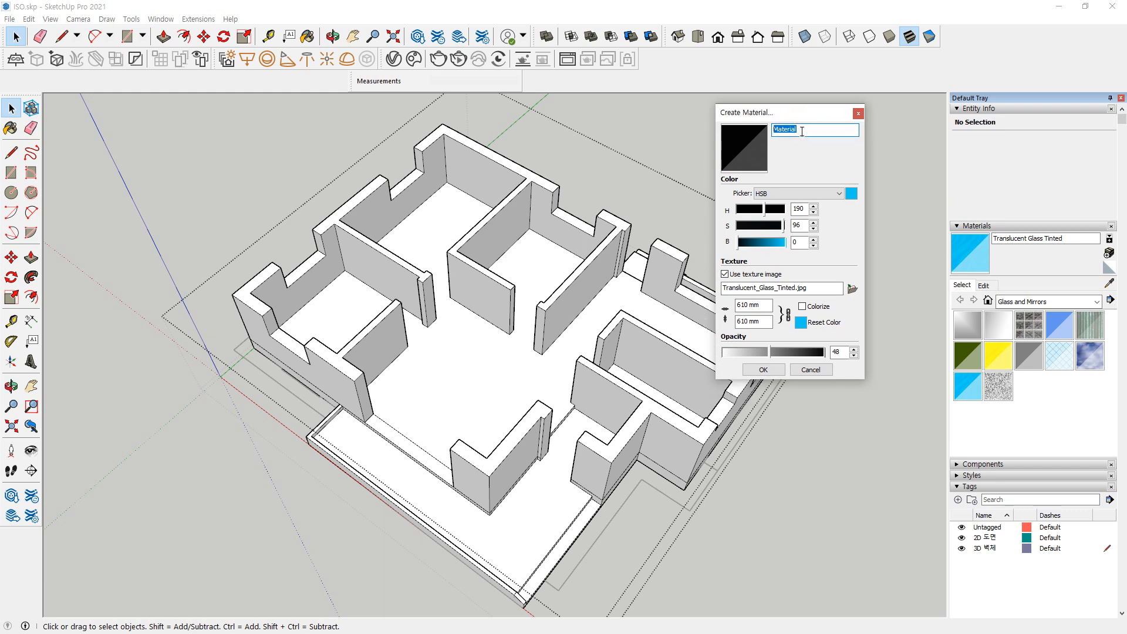
{"action": "type", "text": "col"}
{"action": "left_click", "coordinate": [839, 193]}
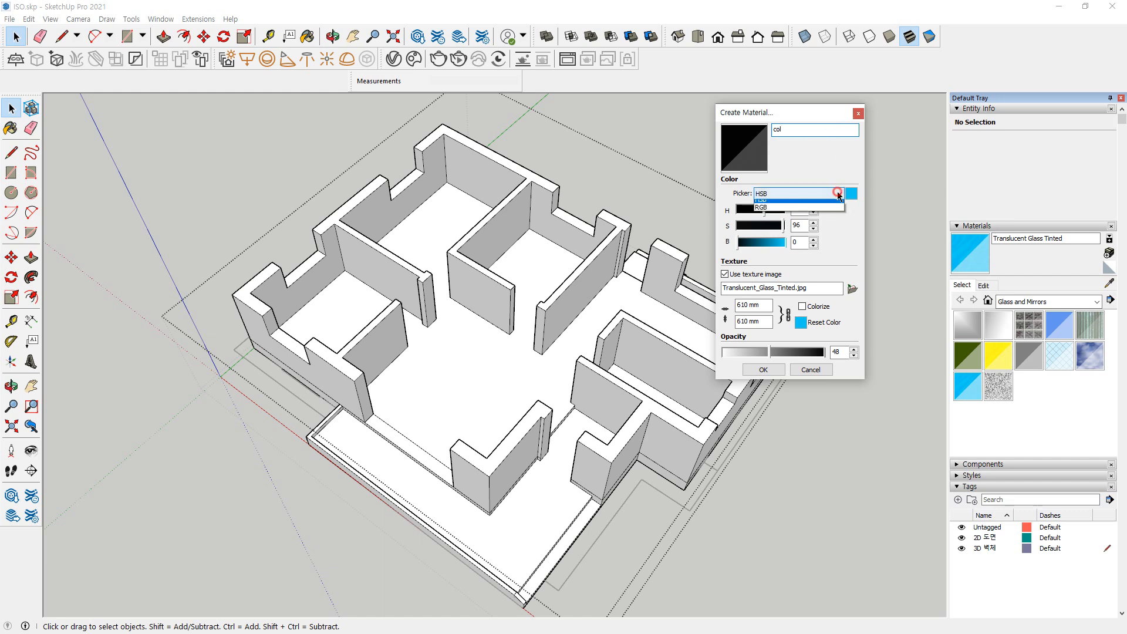
{"action": "left_click", "coordinate": [814, 227]}
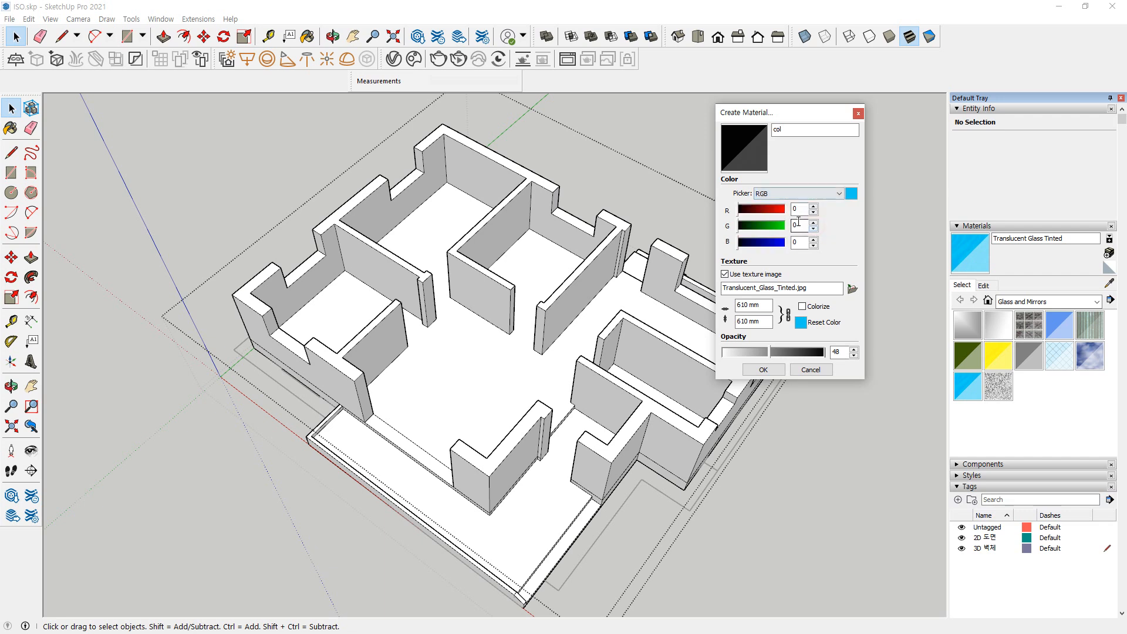
{"action": "left_click", "coordinate": [737, 274]}
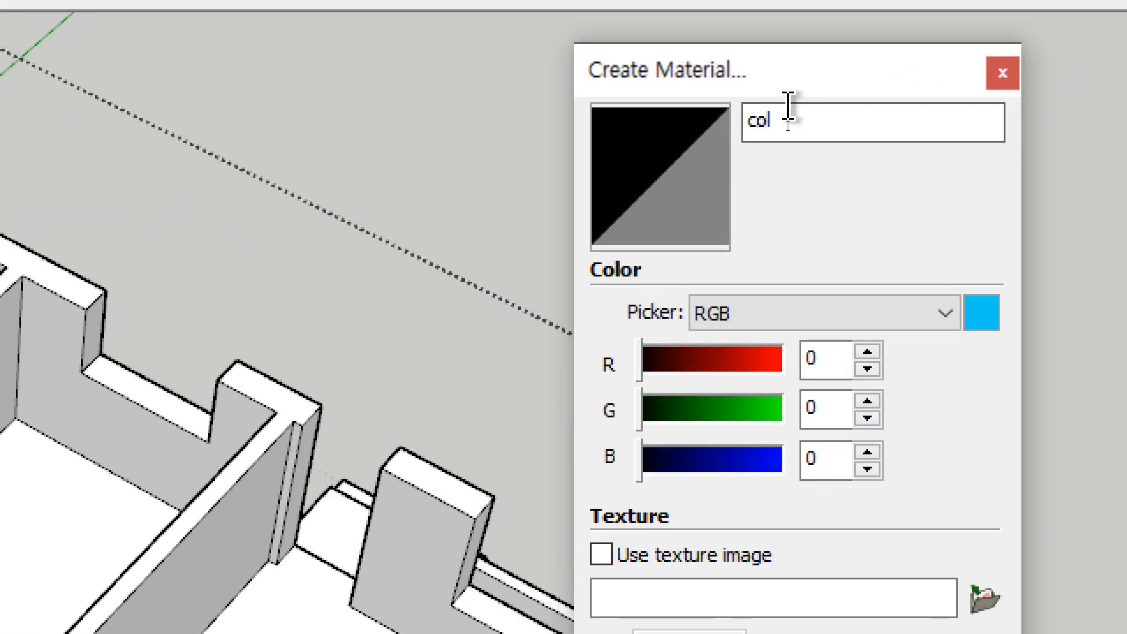
{"action": "left_click_drag", "start_coordinate": [789, 111], "coordinate": [718, 113]}
{"action": "type", "text": "단면"}
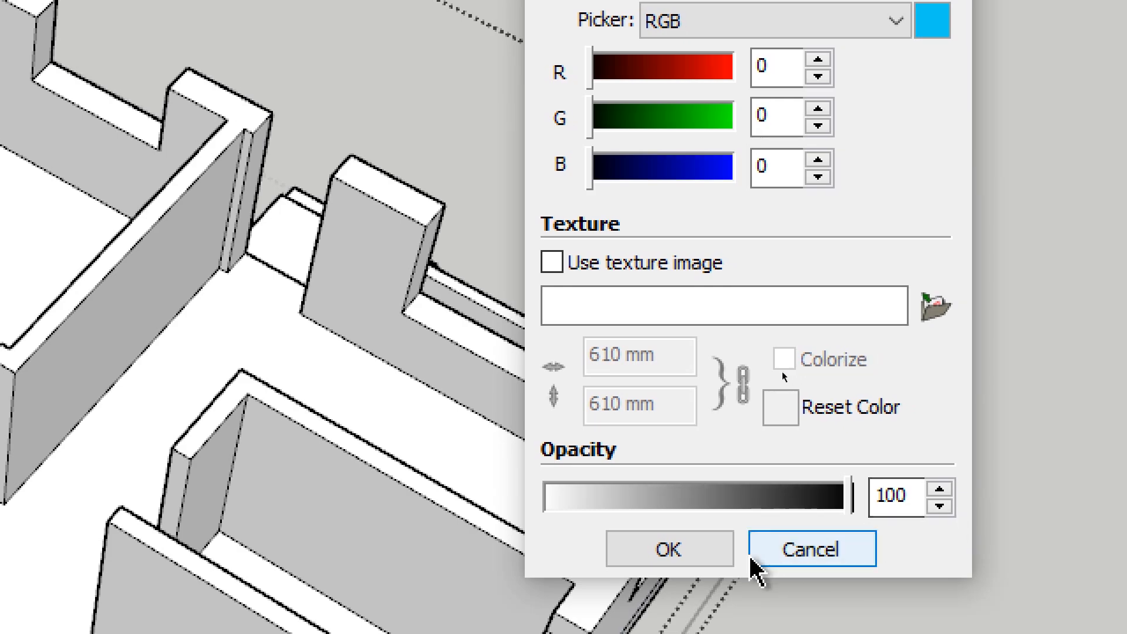
{"action": "left_click", "coordinate": [719, 561]}
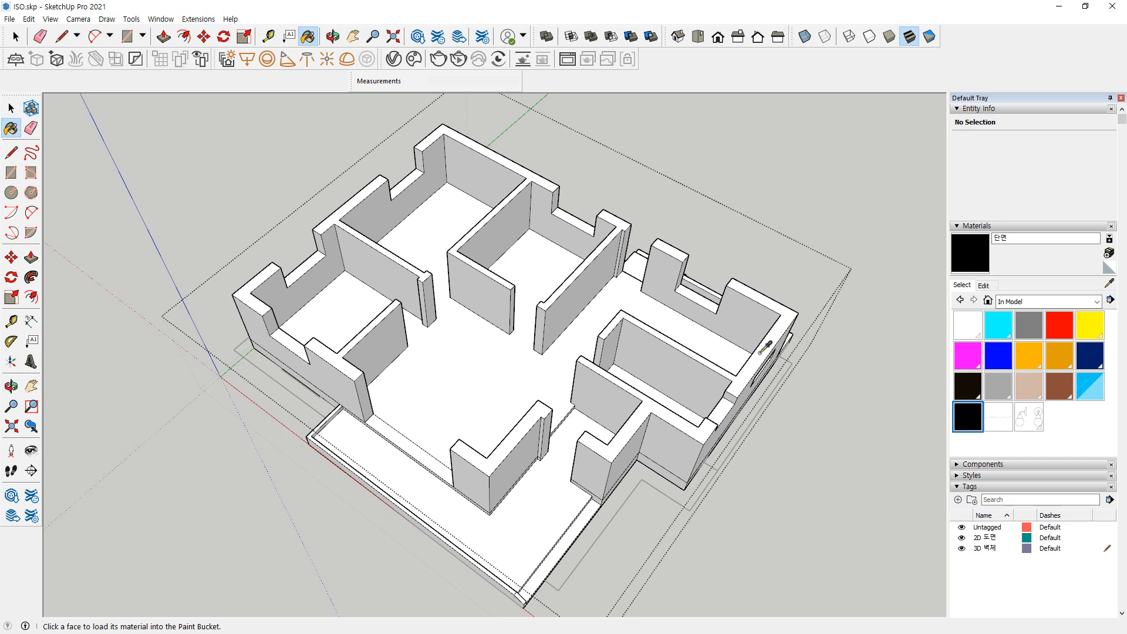
Paint the top faces of all full-height walls with the black 단면 material and leave the house group
{"action": "left_click", "coordinate": [790, 311]}
{"action": "left_click", "coordinate": [674, 250]}
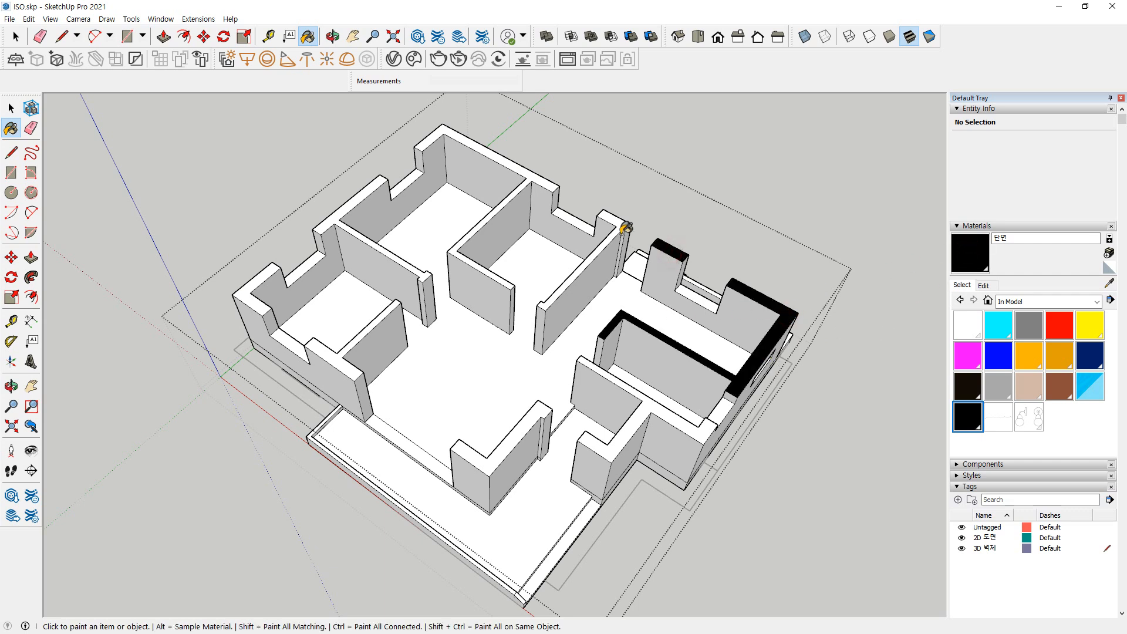
{"action": "left_click", "coordinate": [622, 225]}
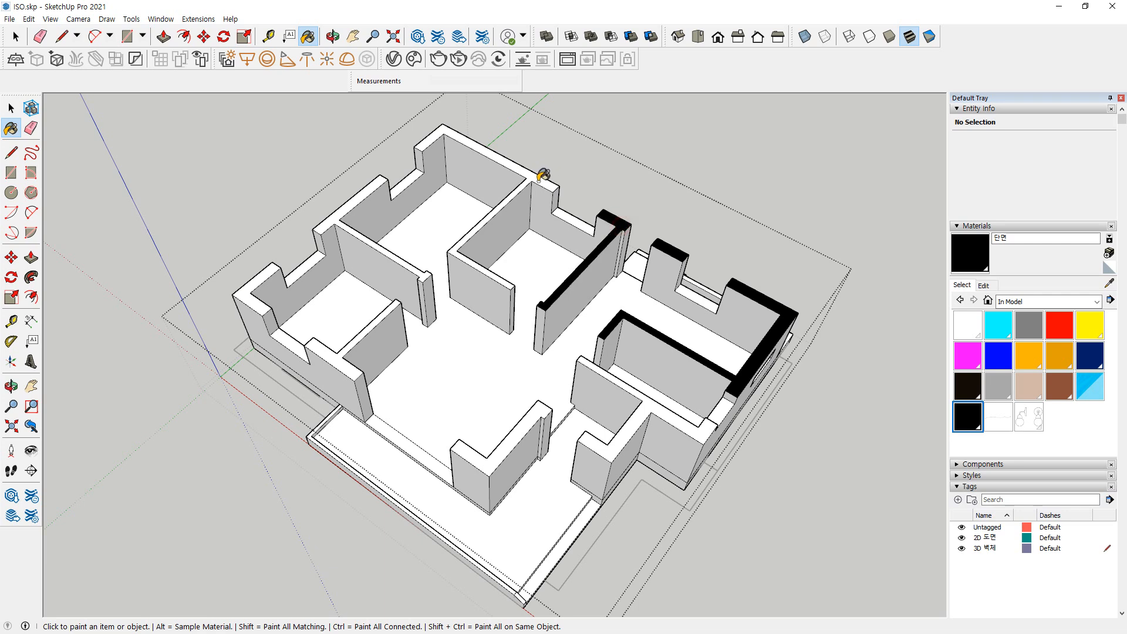
{"action": "left_click", "coordinate": [539, 178]}
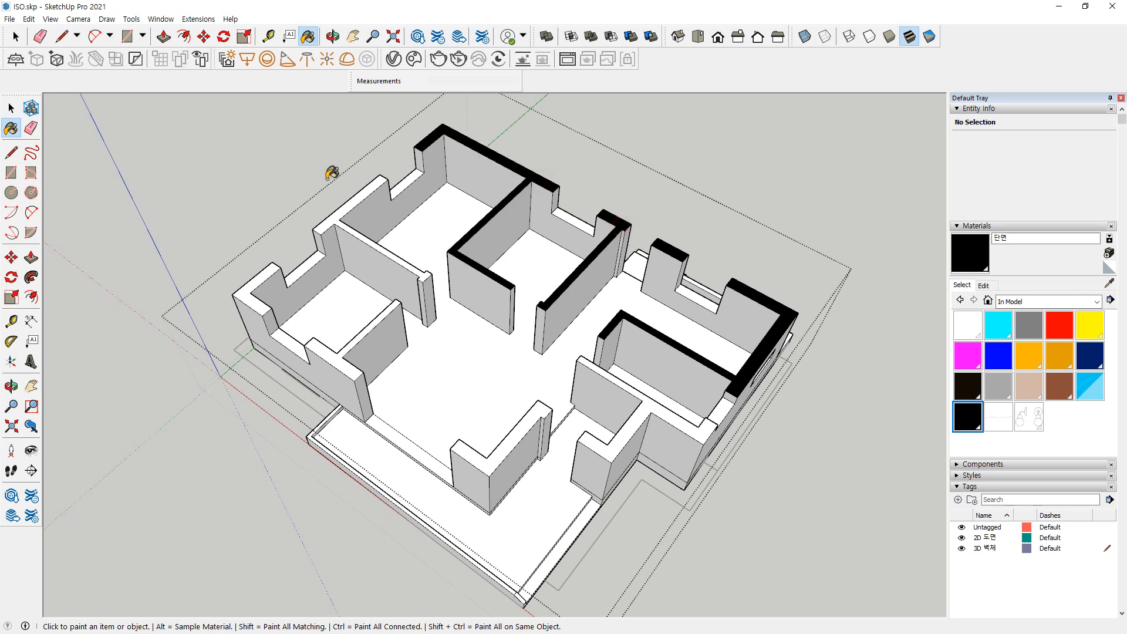
{"action": "left_click", "coordinate": [364, 189]}
{"action": "left_click", "coordinate": [248, 290]}
{"action": "left_click", "coordinate": [337, 351]}
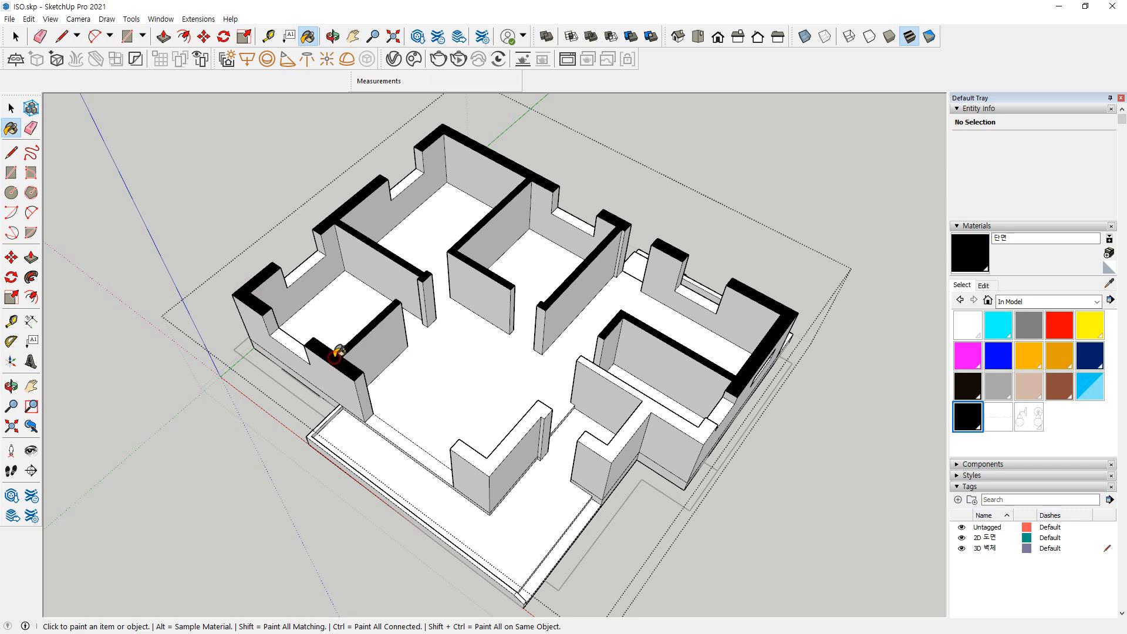
{"action": "left_click", "coordinate": [491, 458]}
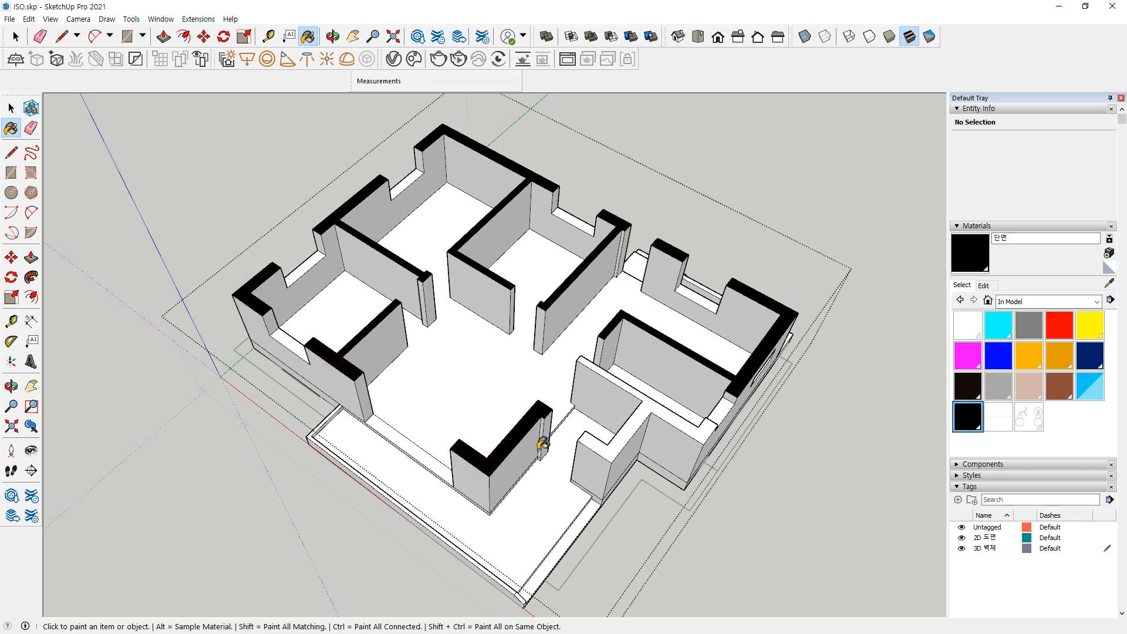
{"action": "left_click", "coordinate": [618, 441]}
{"action": "middle_click_drag", "start_coordinate": [722, 386], "coordinate": [687, 355]}
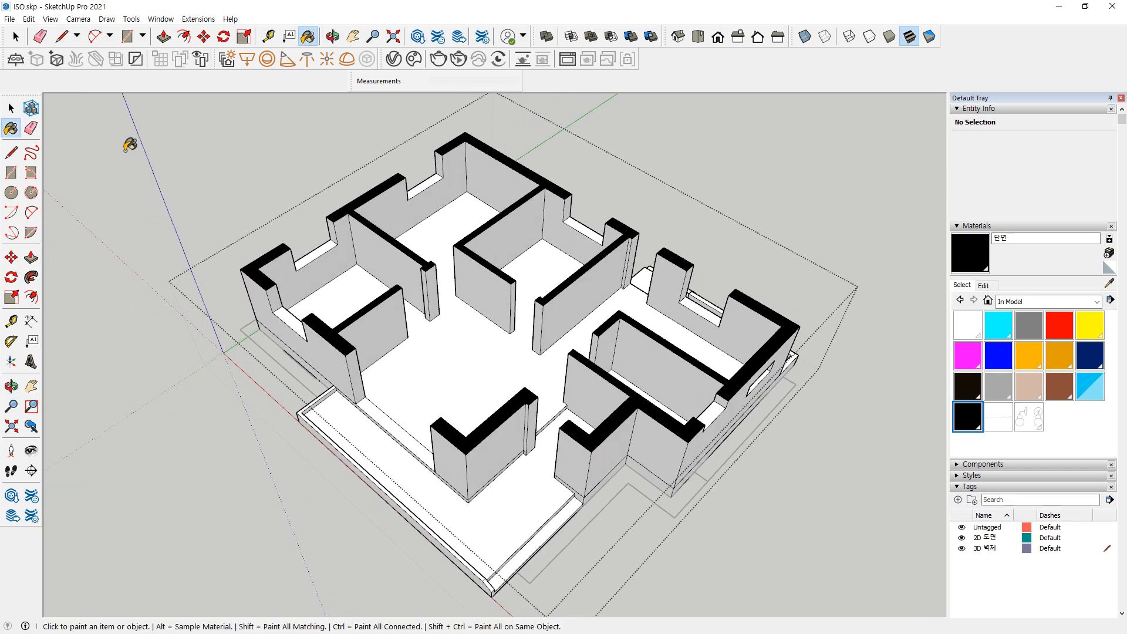
{"action": "left_click", "coordinate": [11, 109]}
{"action": "left_click", "coordinate": [182, 152]}
Show the Brick, Cladding and Siding material collection for the house's outer walls
{"action": "scroll", "coordinate": [560, 293], "scroll_direction": "up", "scroll_amount": 3}
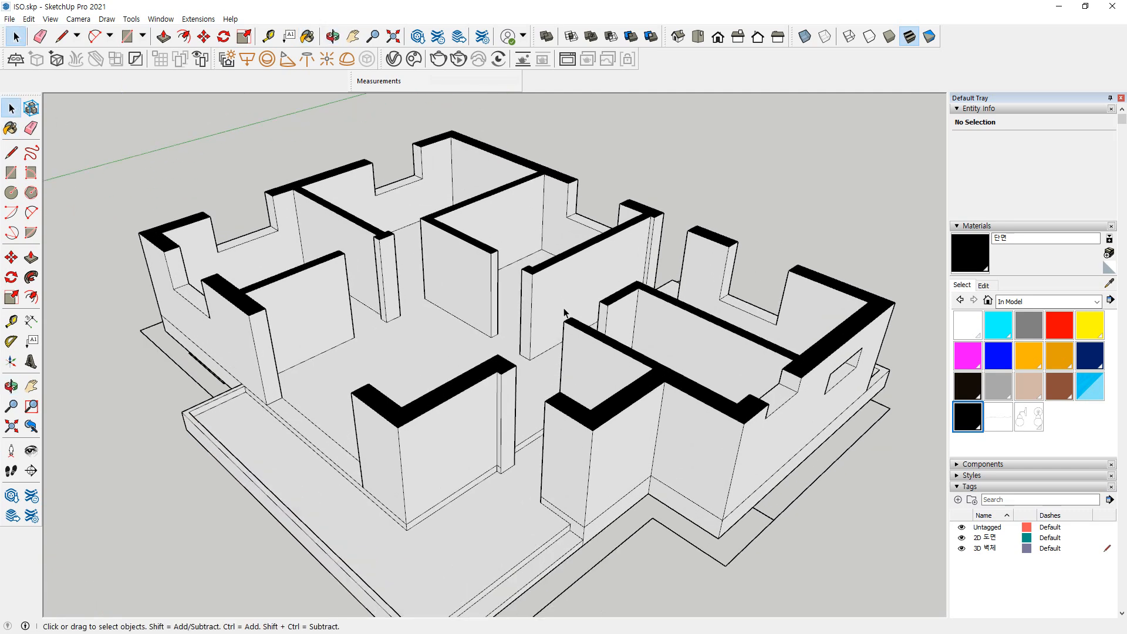
{"action": "middle_click_drag", "start_coordinate": [608, 370], "coordinate": [598, 318]}
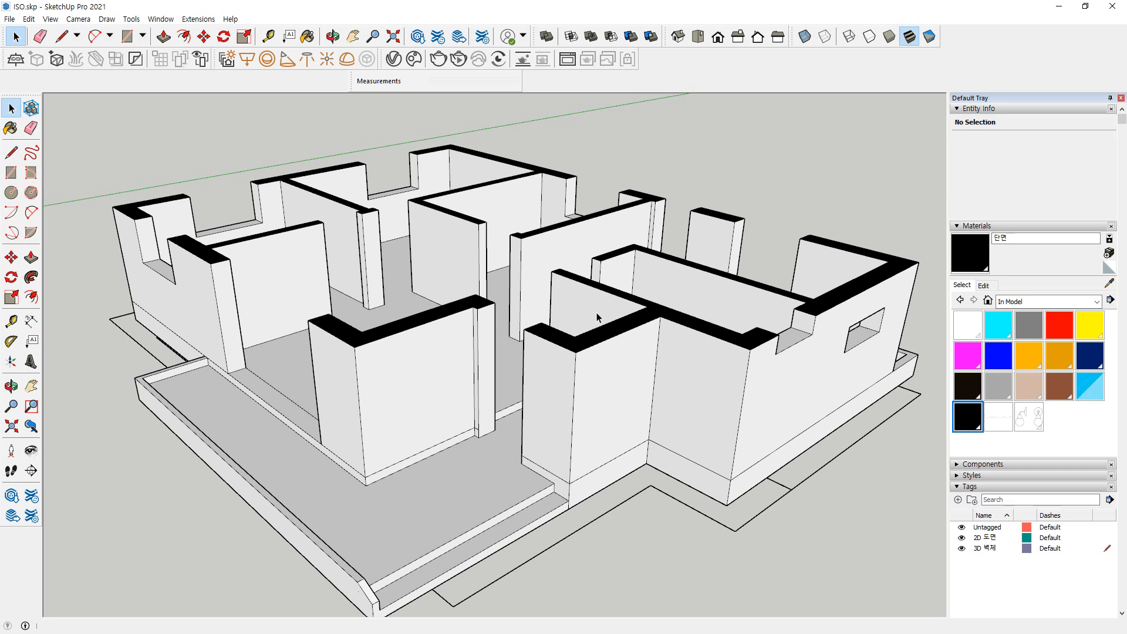
{"action": "middle_click_drag", "start_coordinate": [367, 272], "coordinate": [409, 402]}
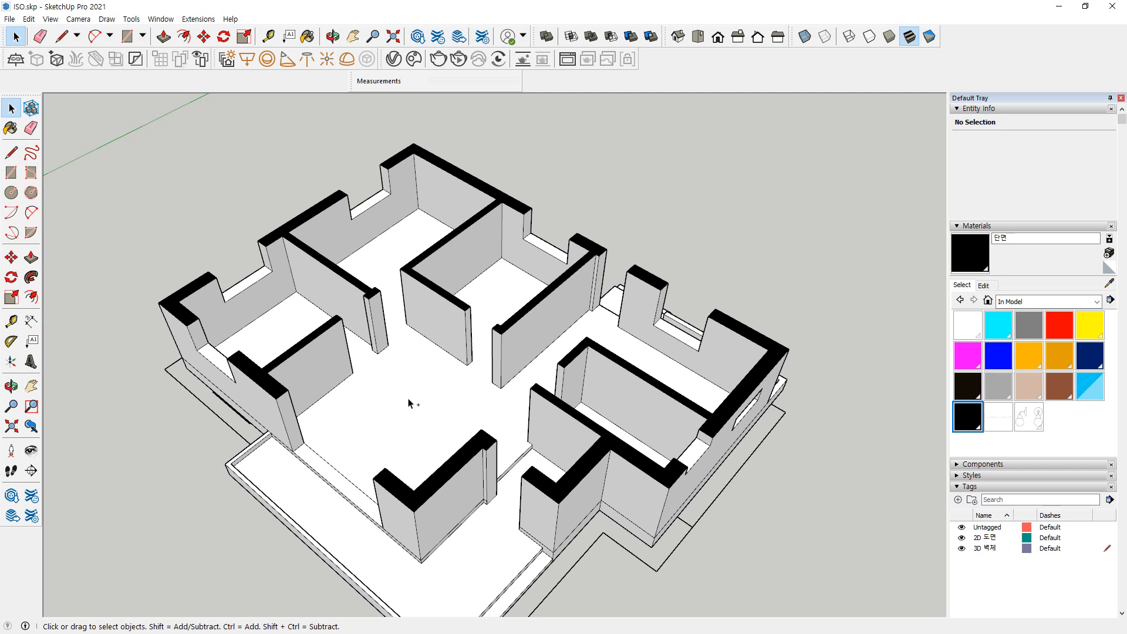
{"action": "middle_click_drag", "start_coordinate": [409, 402], "coordinate": [238, 400]}
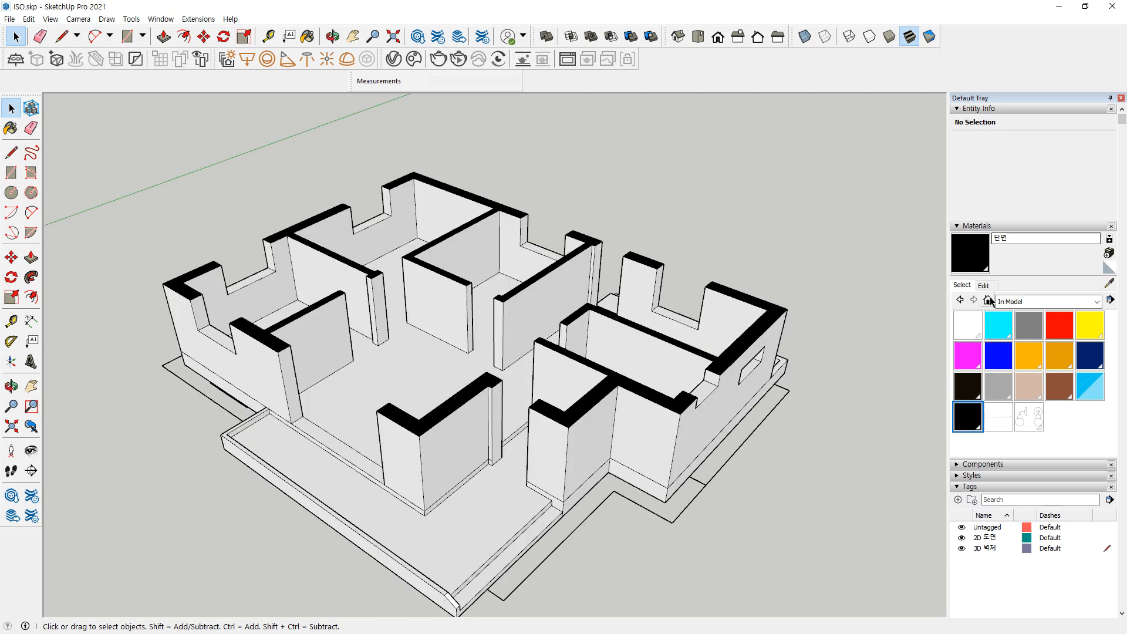
{"action": "left_click", "coordinate": [1022, 301]}
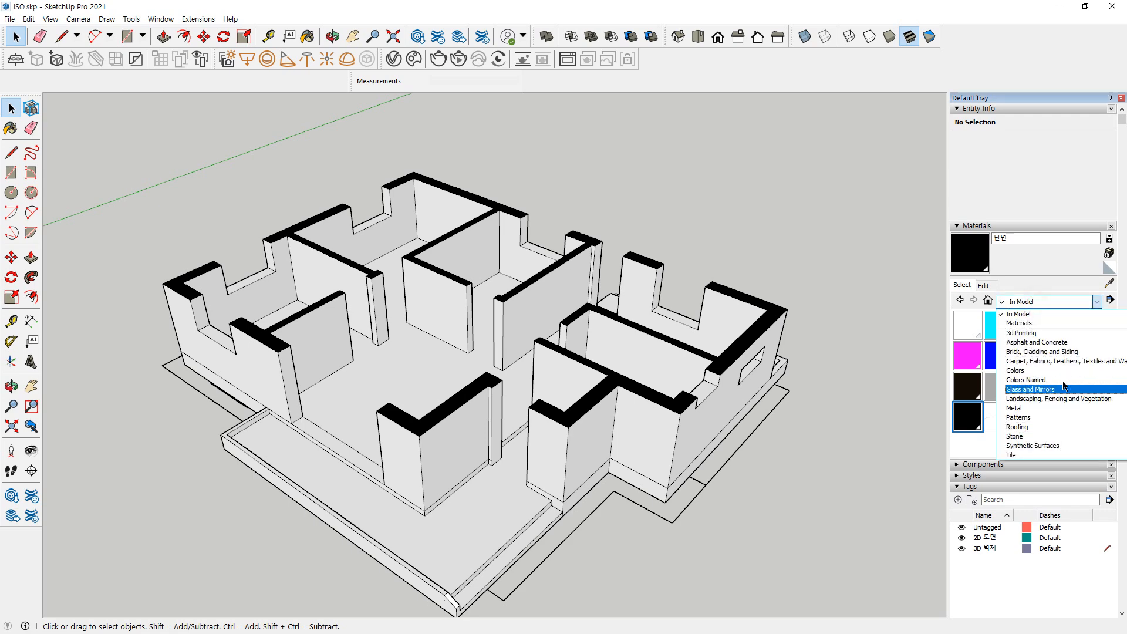
{"action": "left_click", "coordinate": [1062, 352]}
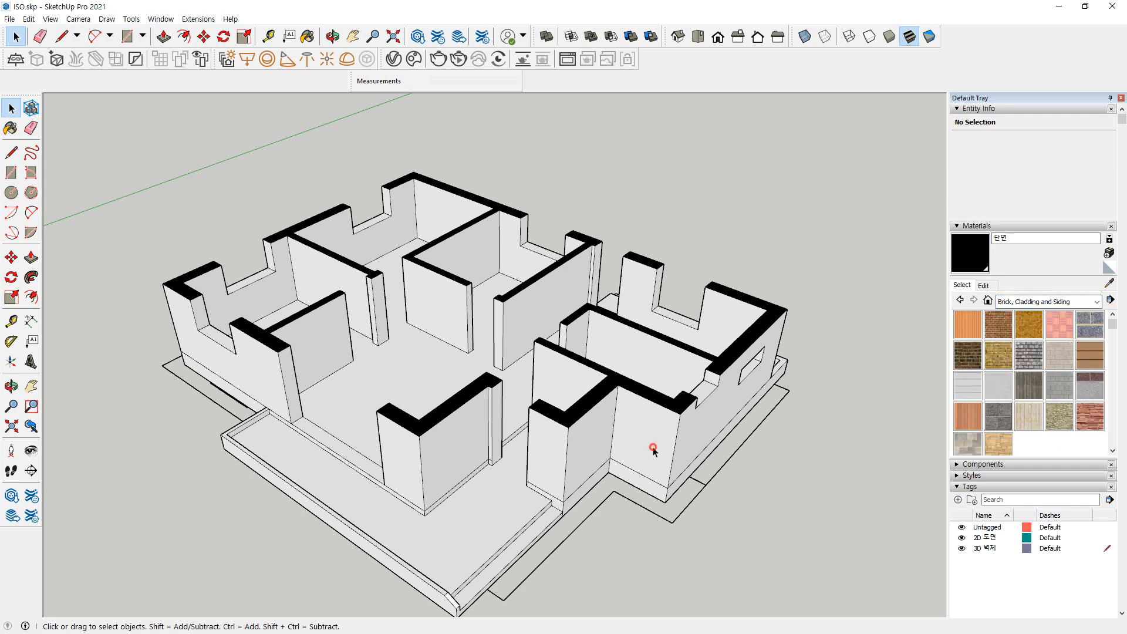
Open the house group for editing and paint the outer faces of the terrace-side walls with Stone Masonry Multi
{"action": "double_click", "coordinate": [653, 450]}
{"action": "middle_click_drag", "start_coordinate": [602, 478], "coordinate": [647, 435]}
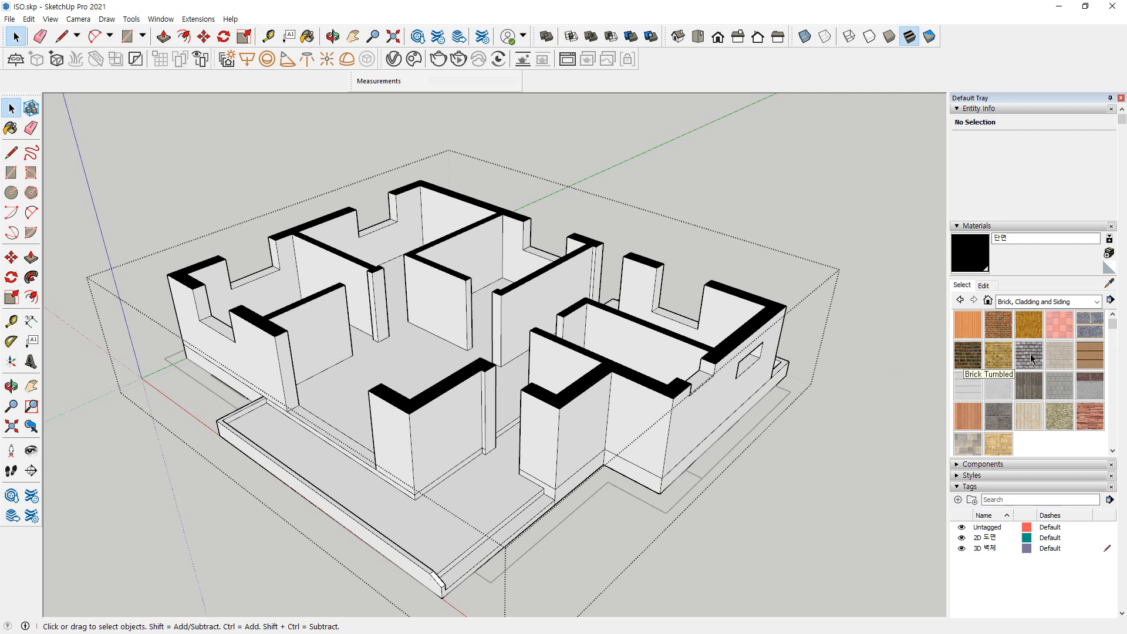
{"action": "left_click", "coordinate": [966, 450]}
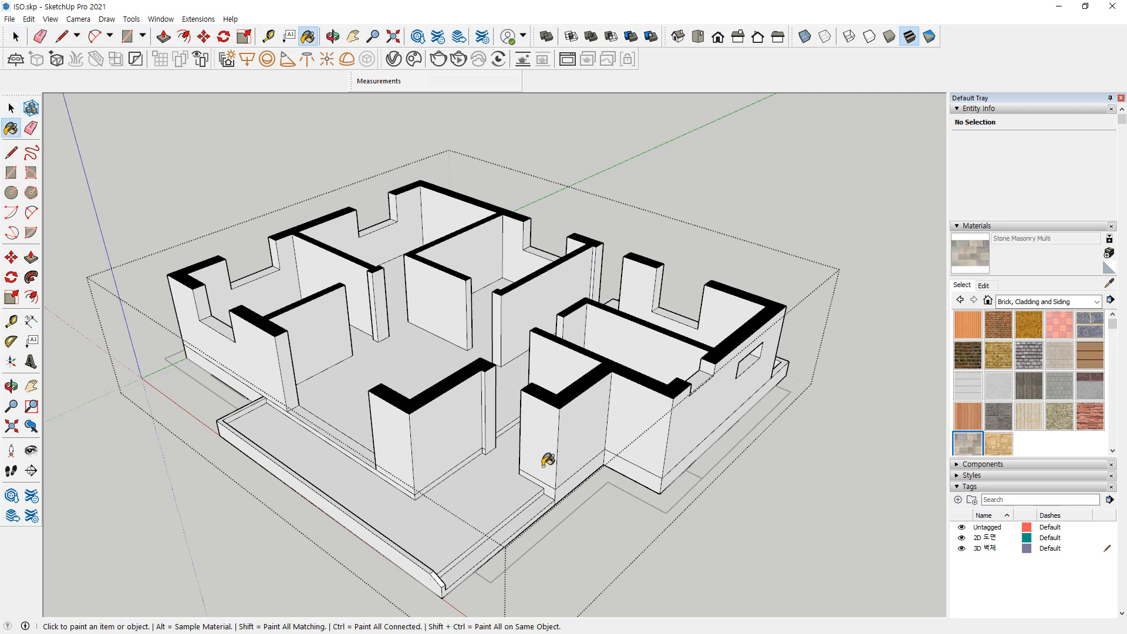
{"action": "left_click", "coordinate": [473, 420]}
{"action": "left_click", "coordinate": [396, 429]}
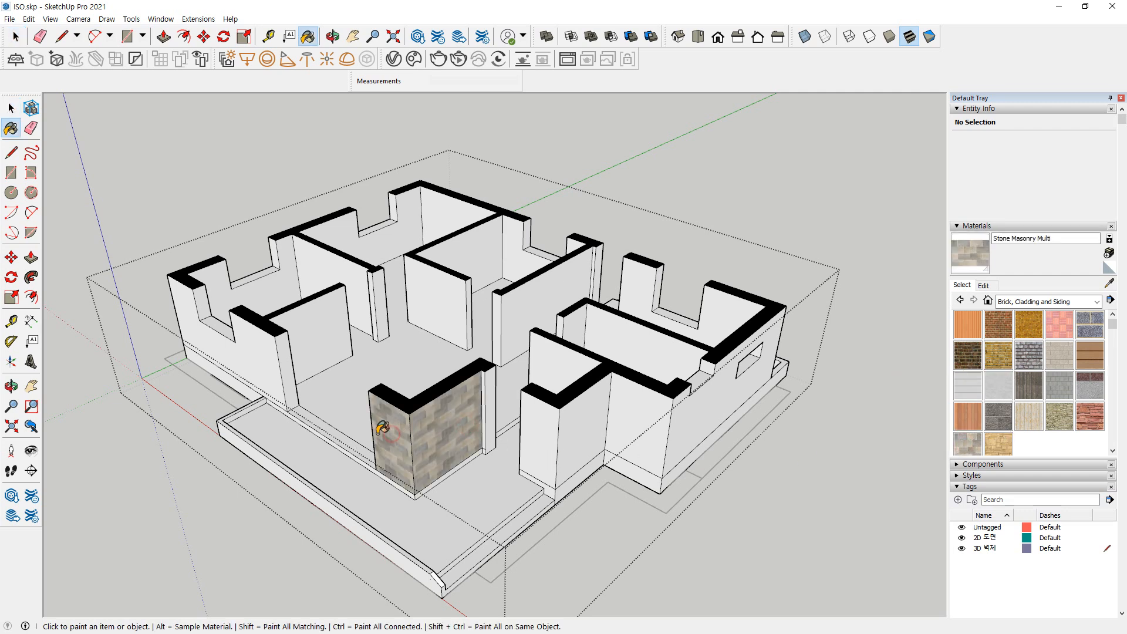
{"action": "left_click", "coordinate": [270, 356]}
Paint the outer wall faces around the other sides of the house with Stone Masonry Multi
{"action": "middle_click_drag", "start_coordinate": [270, 356], "coordinate": [731, 420]}
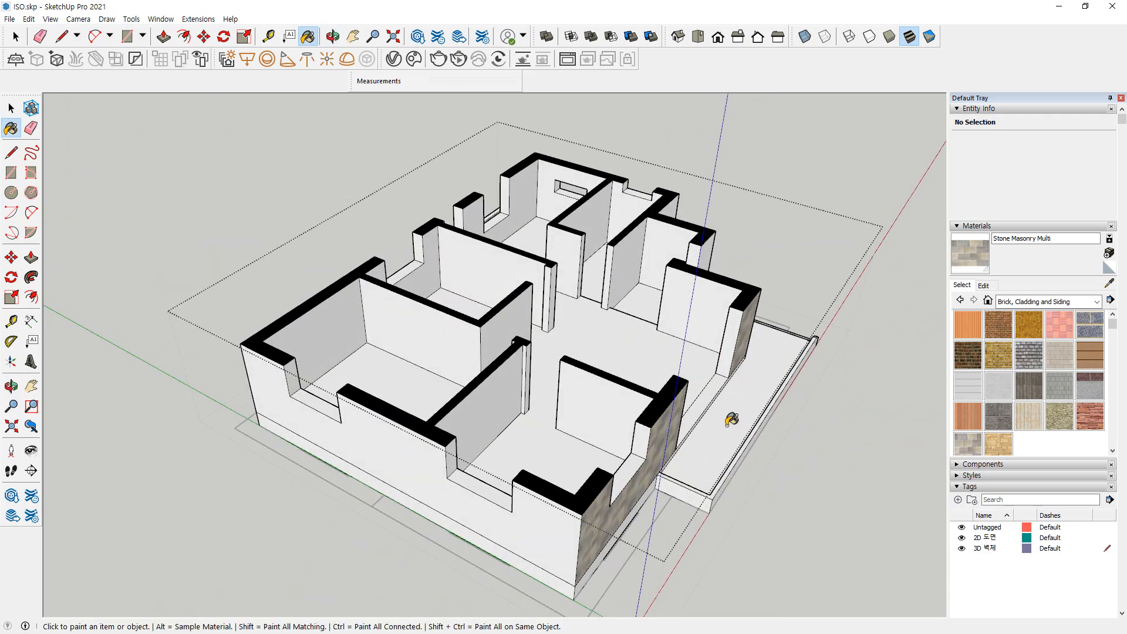
{"action": "left_click", "coordinate": [555, 523]}
{"action": "middle_click_drag", "start_coordinate": [370, 433], "coordinate": [847, 429]}
{"action": "left_click", "coordinate": [591, 411]}
{"action": "mouse_move", "coordinate": [591, 411]}
{"action": "middle_mouse_down"}
{"action": "mouse_move", "coordinate": [543, 395]}
{"action": "mouse_move", "coordinate": [456, 395]}
{"action": "mouse_move", "coordinate": [690, 384]}
{"action": "middle_mouse_up"}
{"action": "left_click", "coordinate": [423, 363]}
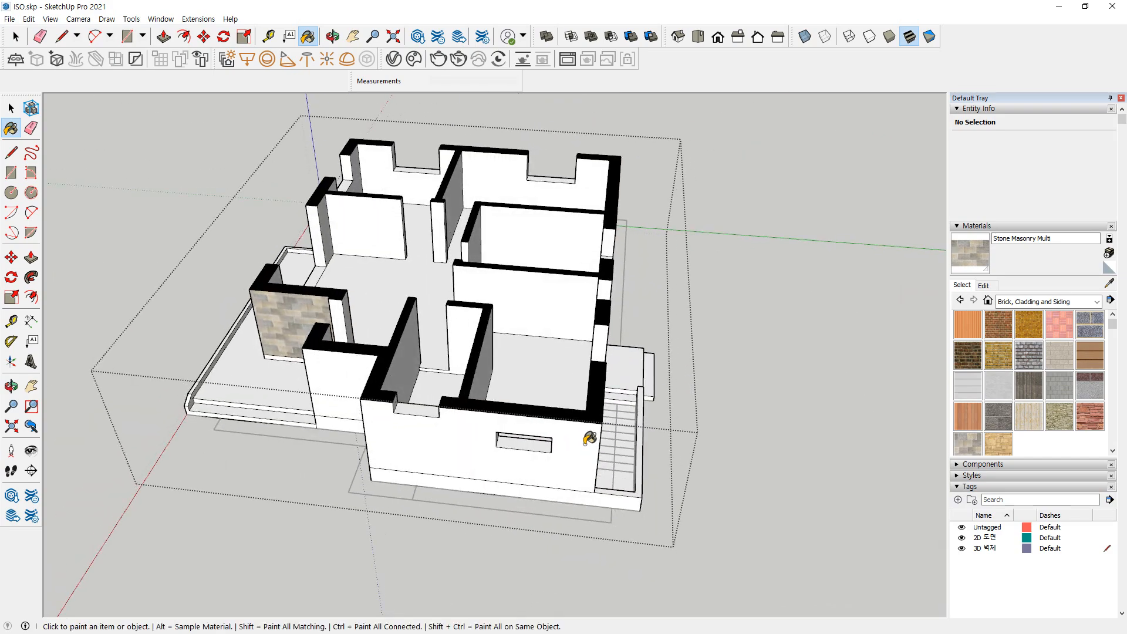
Paint the small-window wall, the projecting corner walls and the narrow return face beside the terrace with Stone Masonry Multi
{"action": "left_click", "coordinate": [572, 446]}
{"action": "middle_click_drag", "start_coordinate": [572, 446], "coordinate": [811, 398]}
{"action": "left_click", "coordinate": [663, 368]}
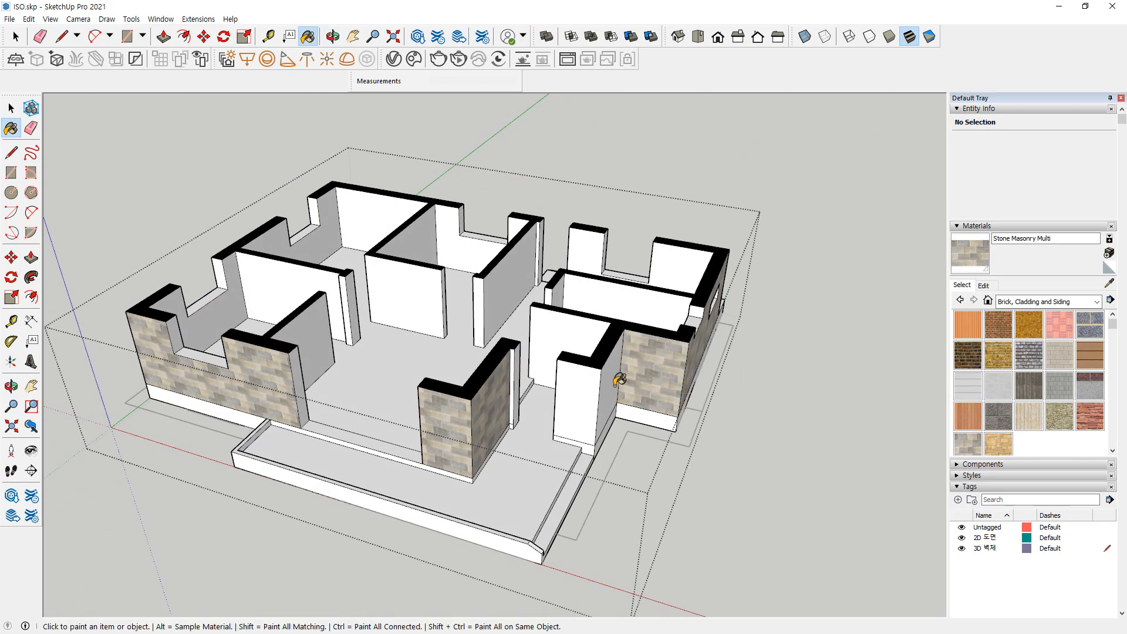
{"action": "left_click", "coordinate": [611, 385]}
{"action": "left_click", "coordinate": [582, 389]}
{"action": "scroll", "coordinate": [517, 390], "scroll_direction": "up", "scroll_amount": 5}
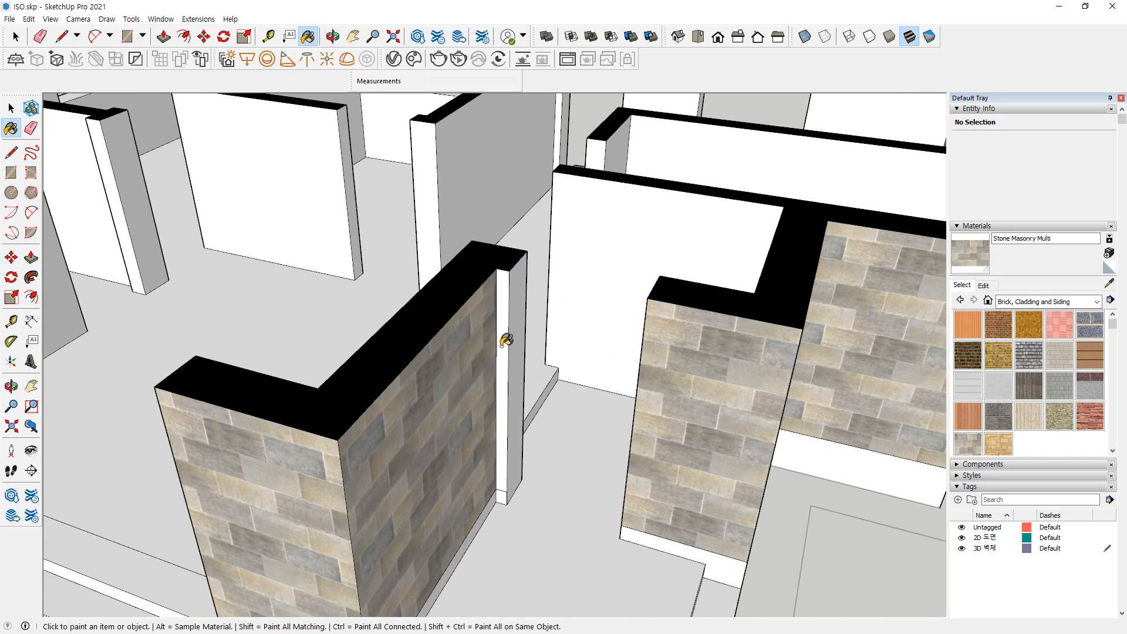
{"action": "left_click", "coordinate": [506, 340]}
Show the Asphalt and Concrete material collection for the base of the house
{"action": "scroll", "coordinate": [507, 340], "scroll_direction": "down", "scroll_amount": 8}
{"action": "middle_click_drag", "start_coordinate": [499, 411], "coordinate": [464, 435]}
{"action": "middle_click_drag", "start_coordinate": [752, 338], "coordinate": [722, 352]}
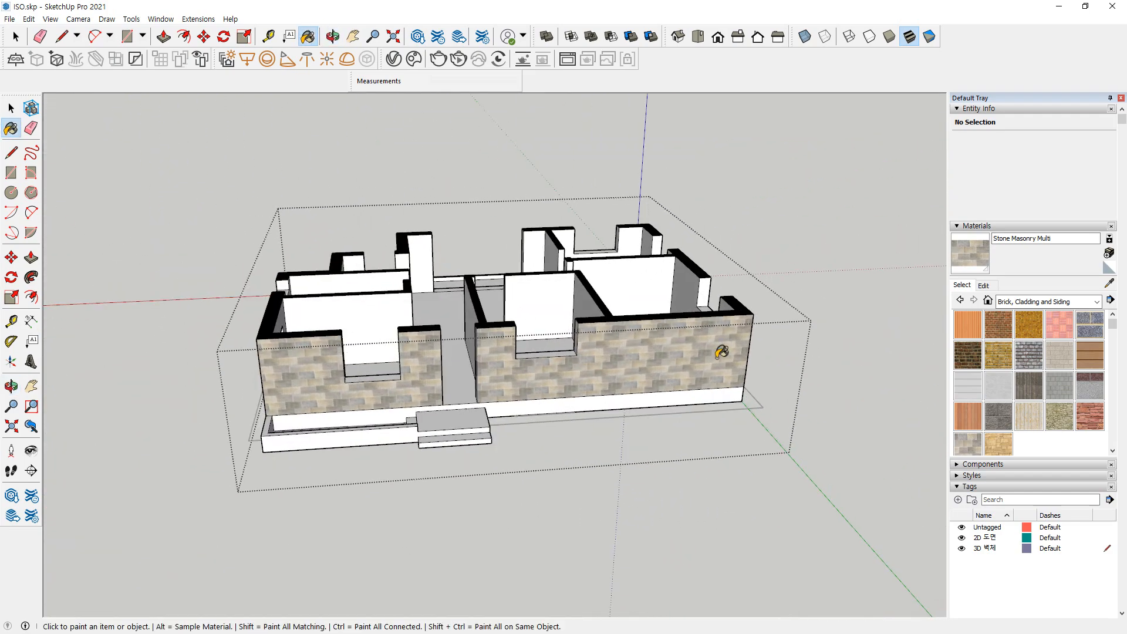
{"action": "left_click", "coordinate": [1057, 302]}
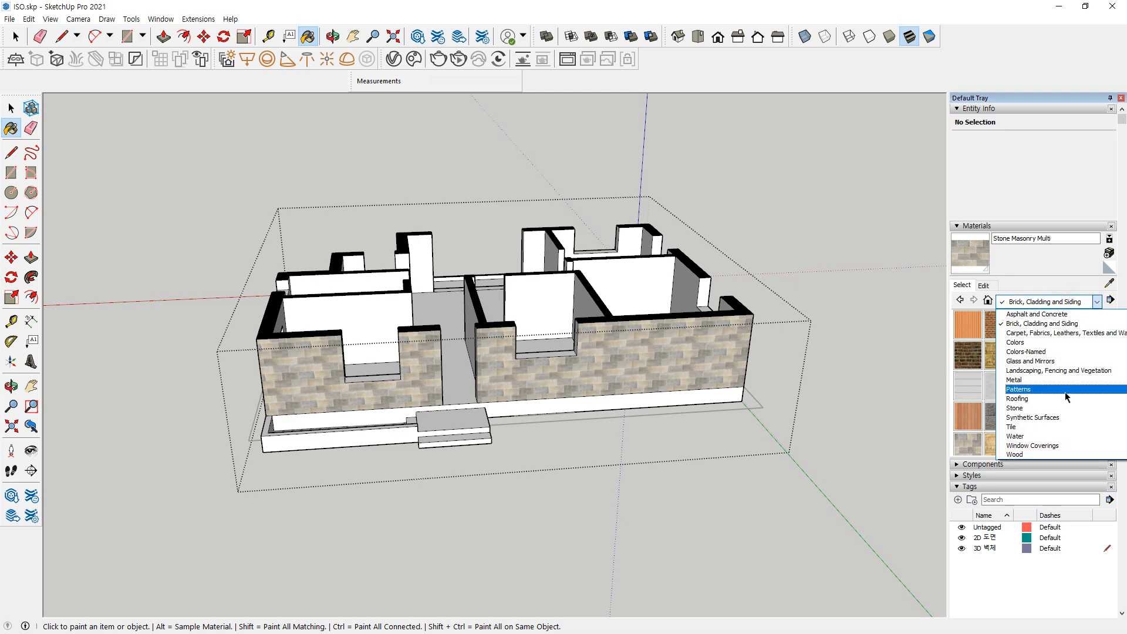
{"action": "left_click", "coordinate": [1065, 314]}
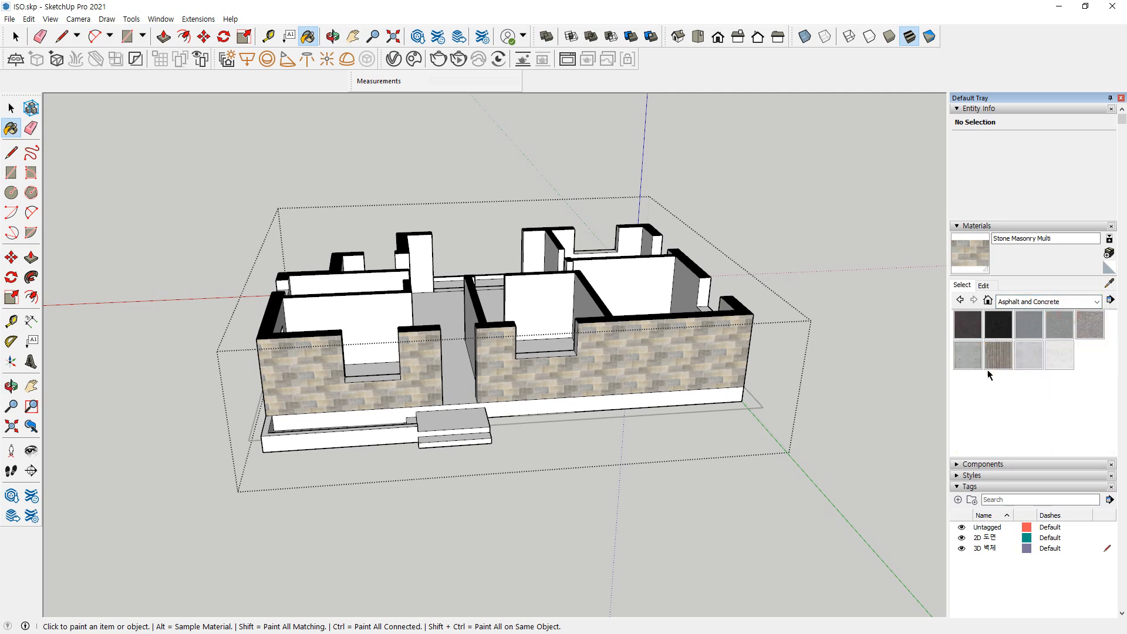
Try Concrete Form 4x8 and Polished Concrete New on the base strip below the entrance-side wall
{"action": "left_click", "coordinate": [970, 357]}
{"action": "left_click", "coordinate": [535, 406]}
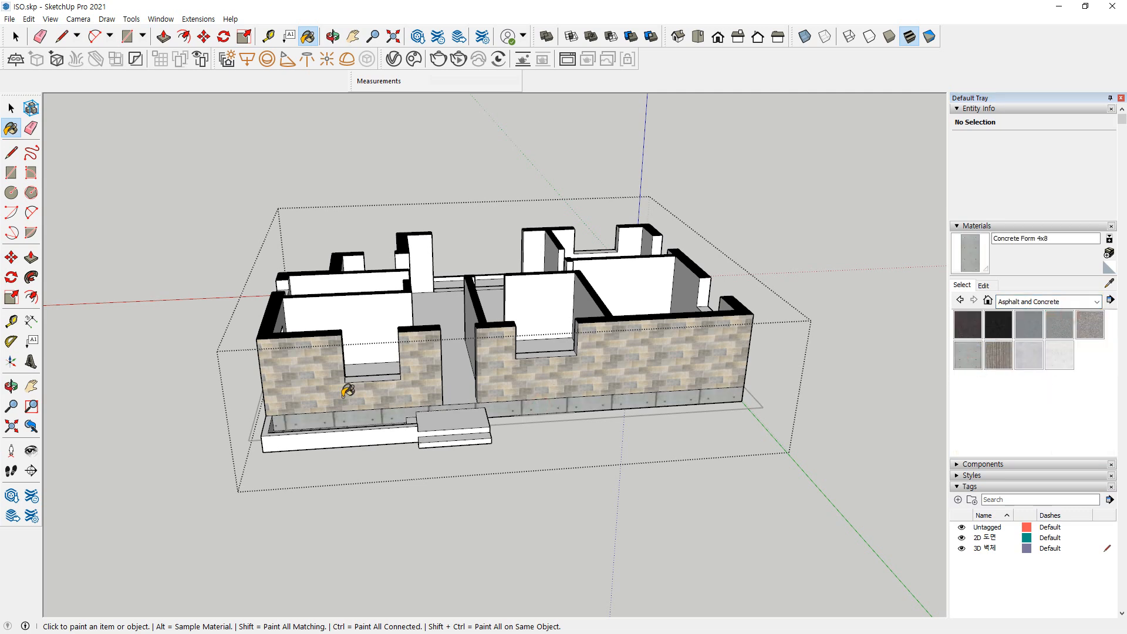
{"action": "left_click", "coordinate": [1029, 355]}
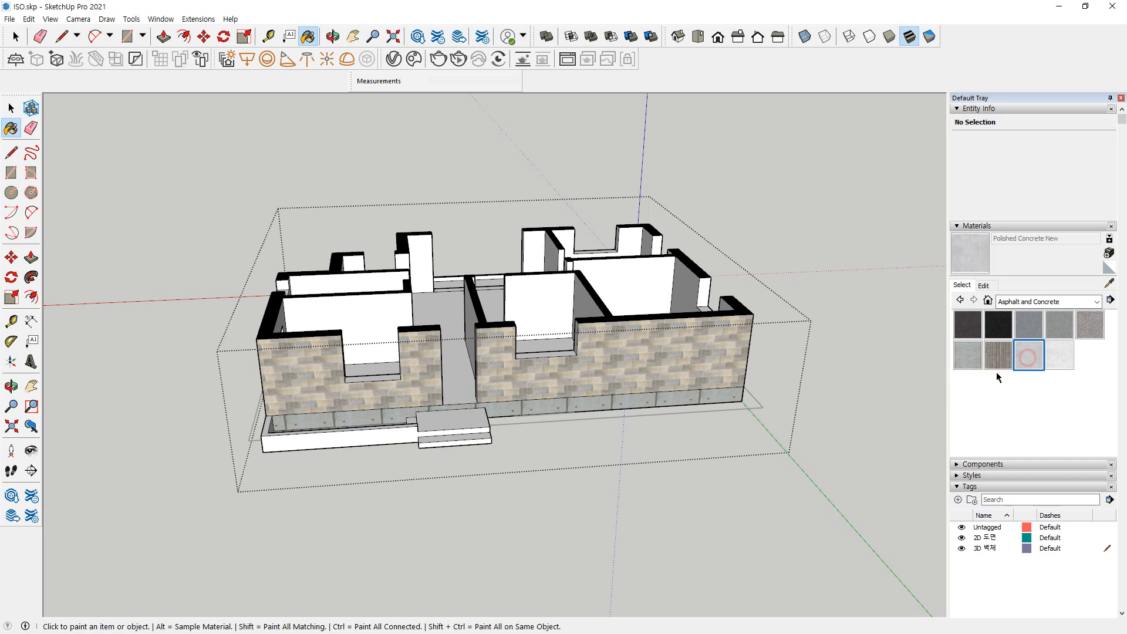
{"action": "left_click", "coordinate": [625, 402]}
Paint the base strips around the planter corner, the small-window wall and the projecting corner with Polished Concrete New
{"action": "middle_click_drag", "start_coordinate": [626, 402], "coordinate": [549, 337]}
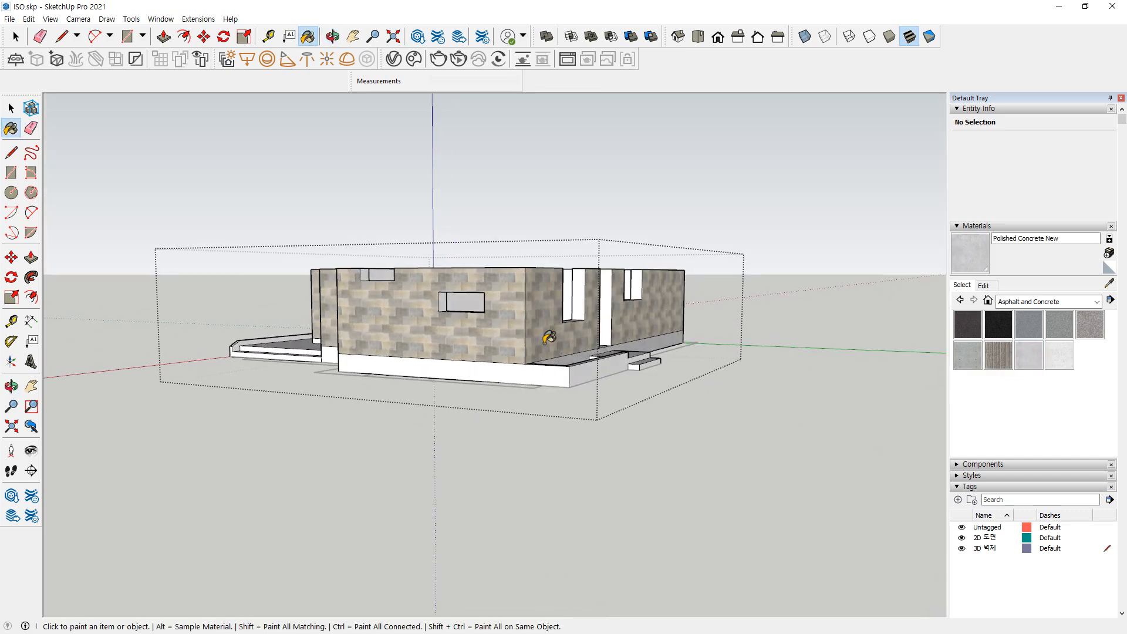
{"action": "middle_click_drag", "start_coordinate": [488, 354], "coordinate": [579, 353]}
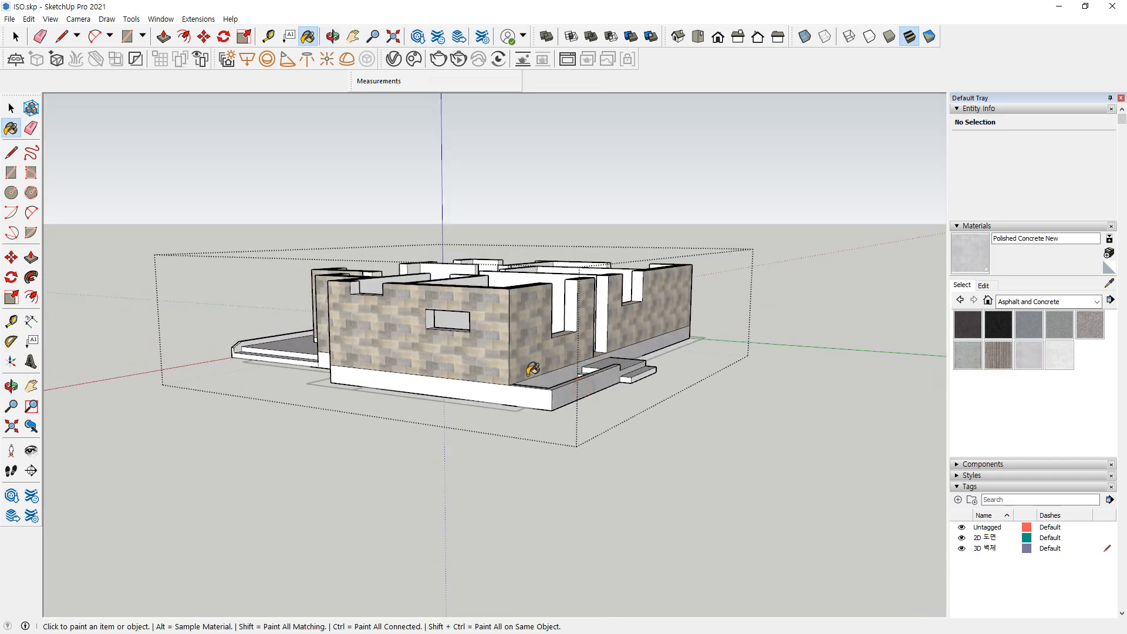
{"action": "middle_click_drag", "start_coordinate": [539, 393], "coordinate": [503, 476]}
{"action": "left_click", "coordinate": [494, 503]}
{"action": "left_click", "coordinate": [388, 463]}
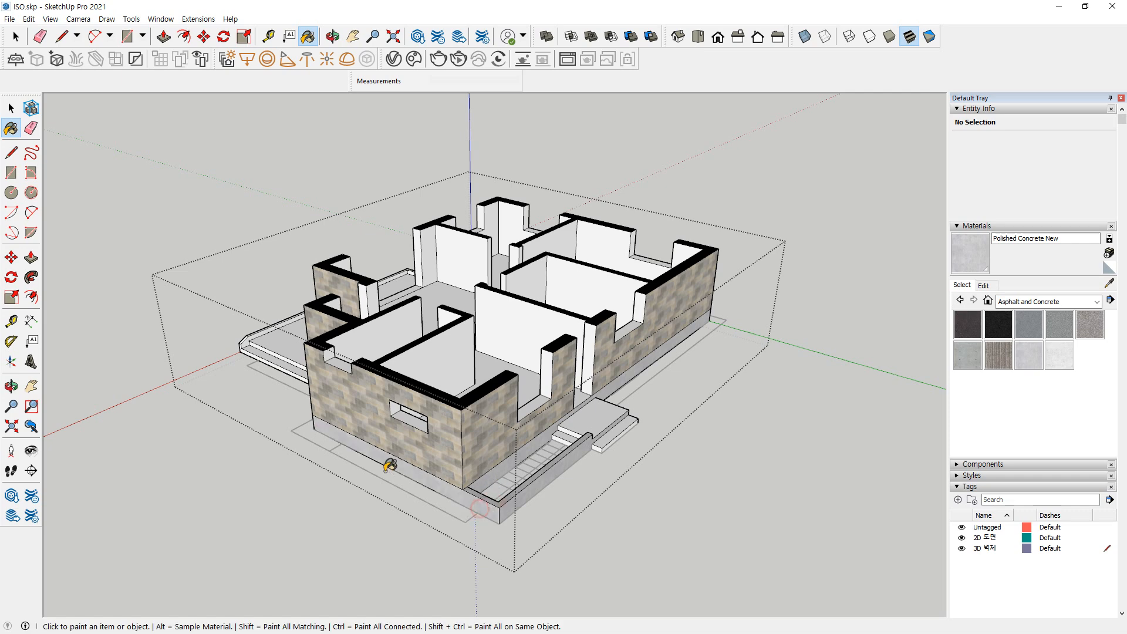
{"action": "mouse_move", "coordinate": [388, 466]}
{"action": "middle_mouse_down"}
{"action": "mouse_move", "coordinate": [730, 417]}
{"action": "mouse_move", "coordinate": [760, 430]}
{"action": "middle_mouse_up"}
{"action": "left_click", "coordinate": [611, 429]}
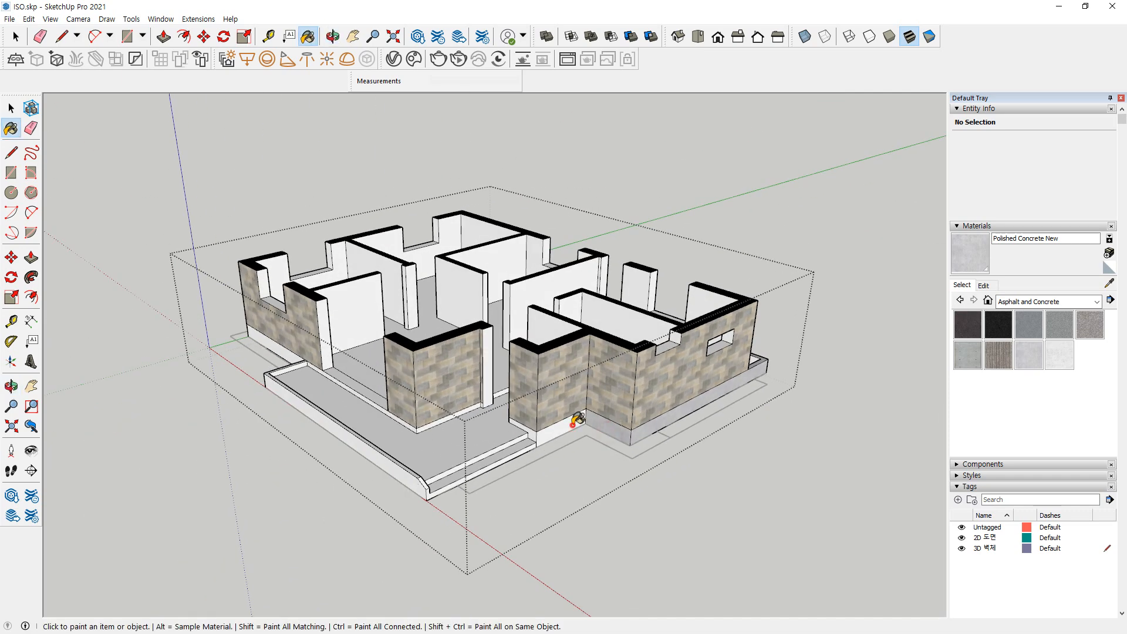
{"action": "left_click", "coordinate": [573, 428]}
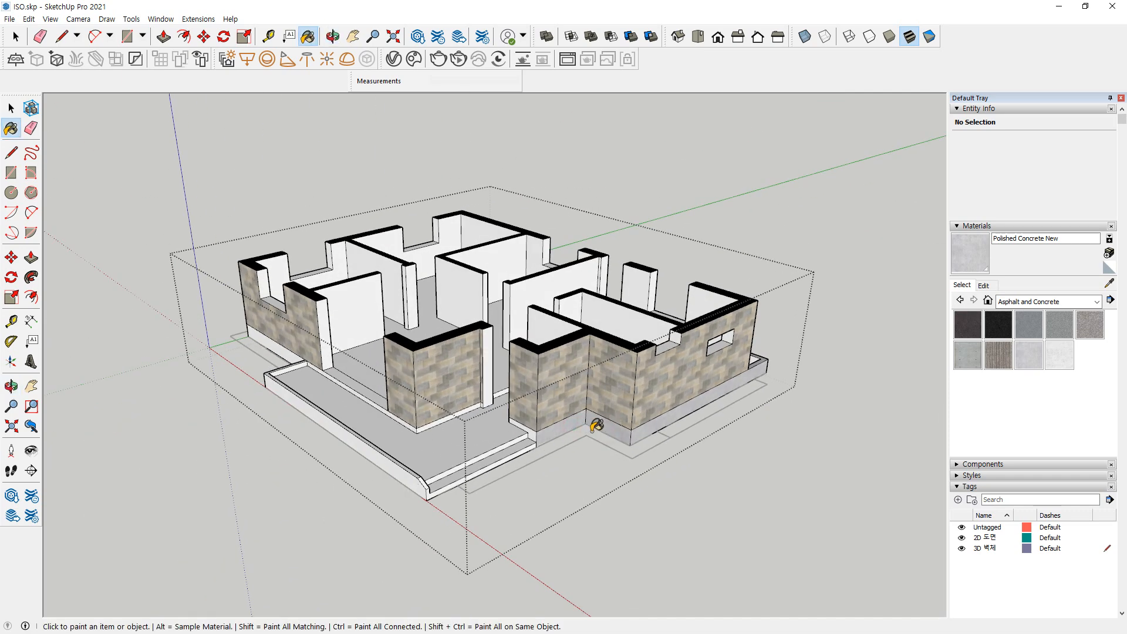
Try Polished Concrete Old on the base faces of the projecting corner, the small-window side and the planter curb
{"action": "left_click", "coordinate": [1057, 360]}
{"action": "left_click", "coordinate": [562, 426]}
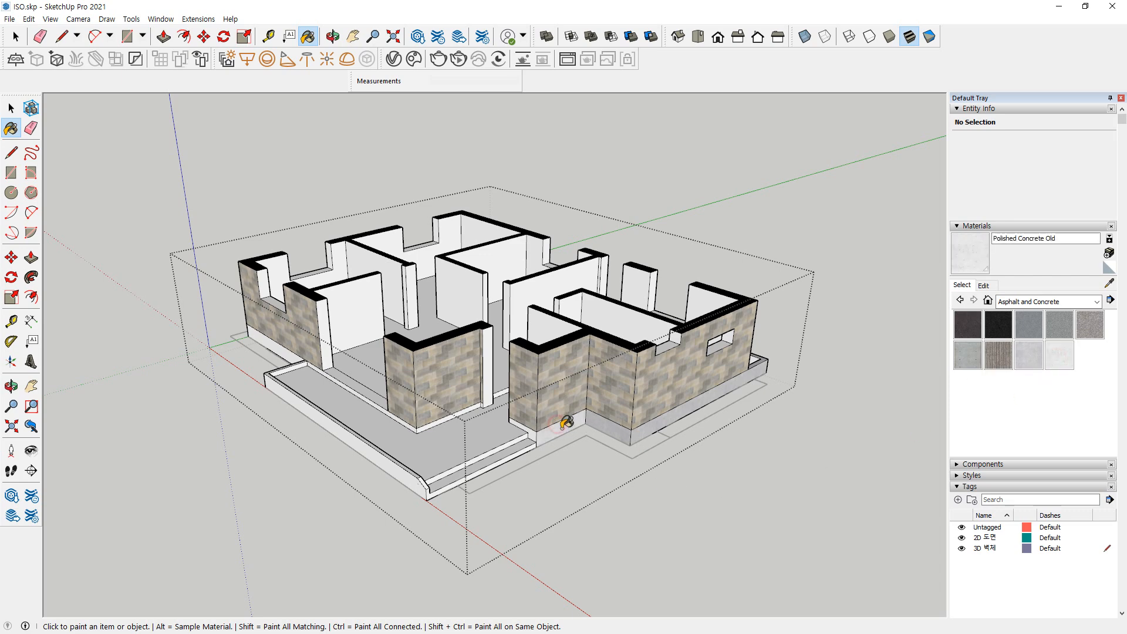
{"action": "left_click", "coordinate": [598, 424]}
{"action": "scroll", "coordinate": [599, 419], "scroll_direction": "up", "scroll_amount": 6}
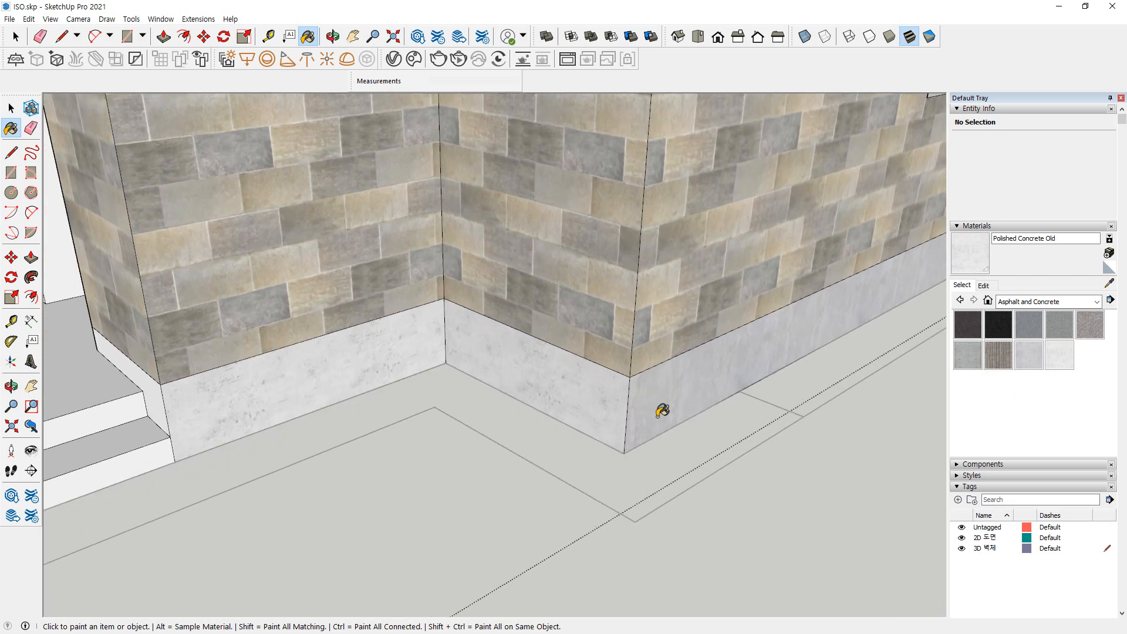
{"action": "left_click", "coordinate": [662, 411]}
{"action": "scroll", "coordinate": [763, 347], "scroll_direction": "down", "scroll_amount": 5}
{"action": "middle_click_drag", "start_coordinate": [717, 327], "coordinate": [263, 311]}
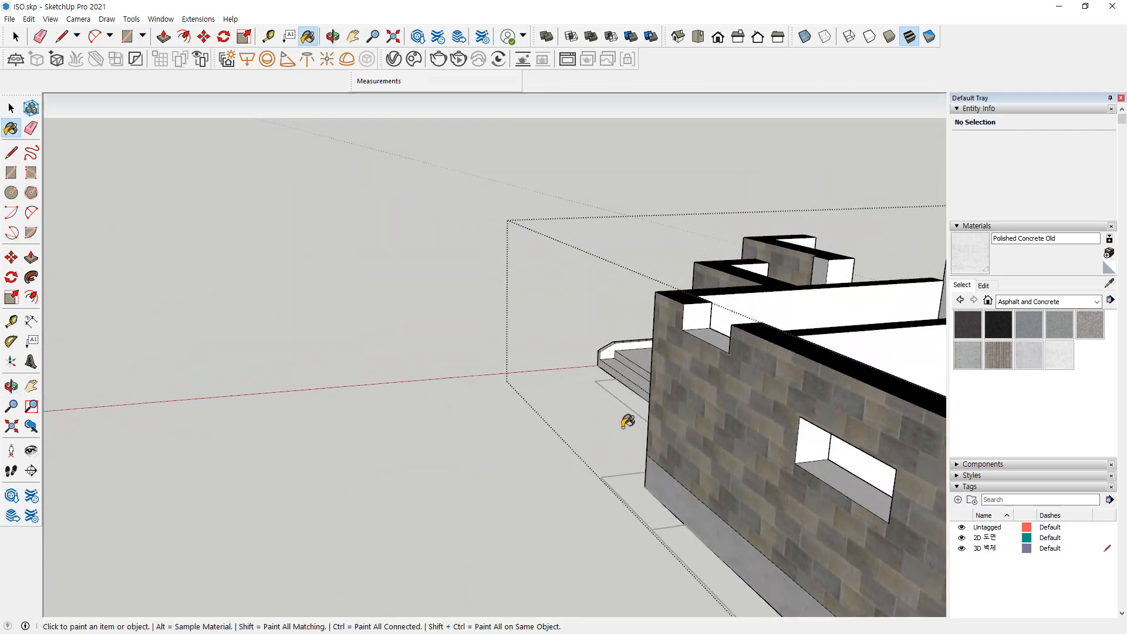
{"action": "middle_click_drag", "start_coordinate": [692, 433], "coordinate": [214, 121]}
{"action": "left_click", "coordinate": [238, 249]}
{"action": "mouse_move", "coordinate": [239, 249]}
{"action": "middle_mouse_down"}
{"action": "mouse_move", "coordinate": [93, 323]}
{"action": "mouse_move", "coordinate": [448, 307]}
{"action": "mouse_move", "coordinate": [852, 358]}
{"action": "middle_mouse_up"}
Try Concrete Scored Jointless on the two outer base faces at the planter corner
{"action": "left_click", "coordinate": [999, 355]}
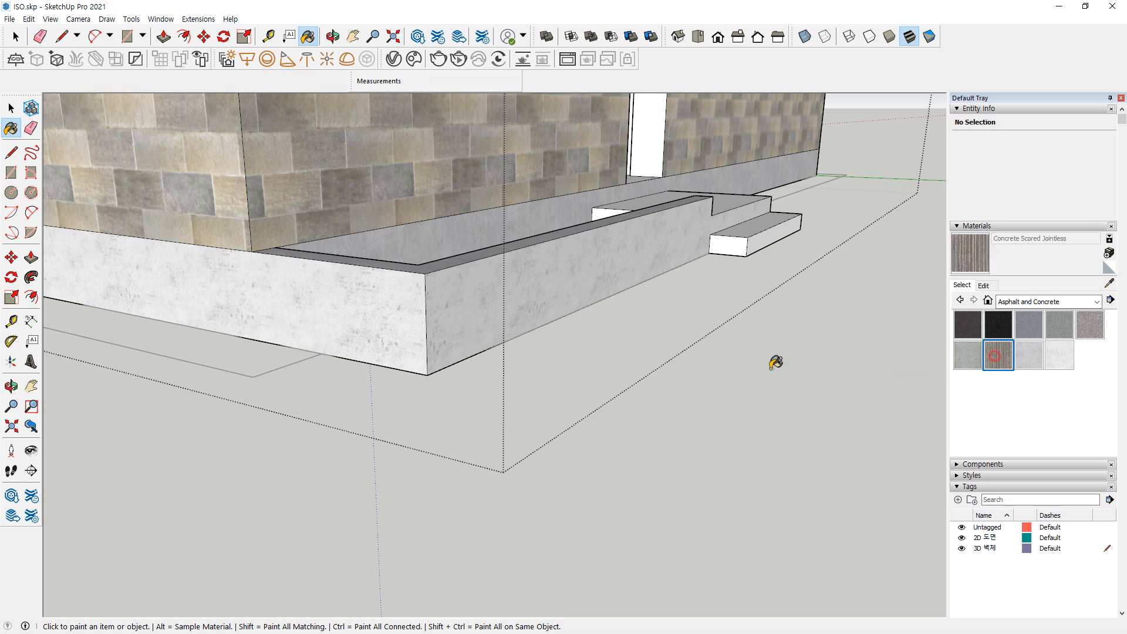
{"action": "left_click", "coordinate": [520, 317]}
{"action": "left_click", "coordinate": [397, 330]}
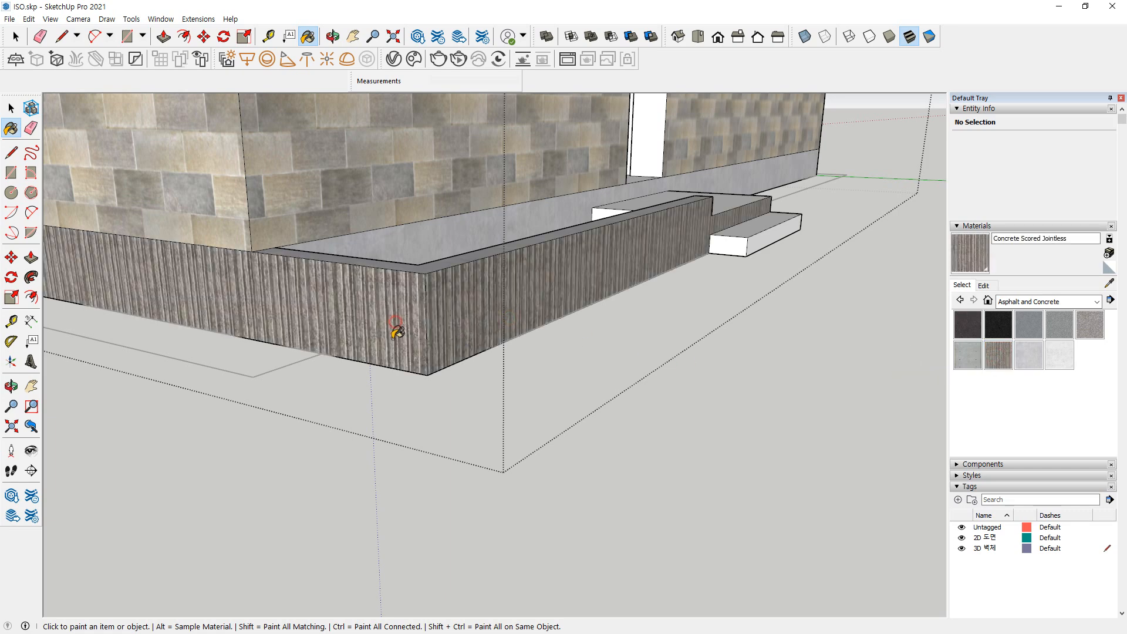
Paint the outer base faces, the planter curb top and the base strip behind it with Blacktop Old 01
{"action": "left_click", "coordinate": [1025, 325]}
{"action": "left_click", "coordinate": [367, 306]}
{"action": "left_click", "coordinate": [445, 316]}
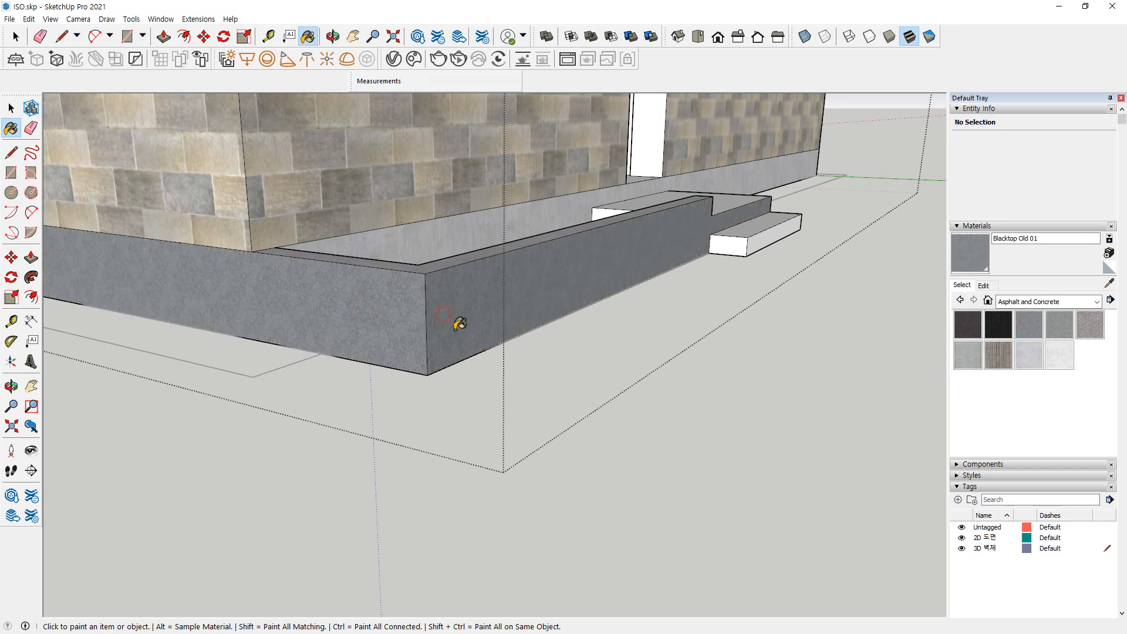
{"action": "left_click", "coordinate": [404, 259]}
{"action": "left_click", "coordinate": [411, 250]}
Paint all treads, risers and side faces of the entrance steps with Blacktop Old 01
{"action": "middle_click_drag", "start_coordinate": [611, 232], "coordinate": [300, 367]}
{"action": "middle_click_drag", "start_coordinate": [349, 326], "coordinate": [427, 498]}
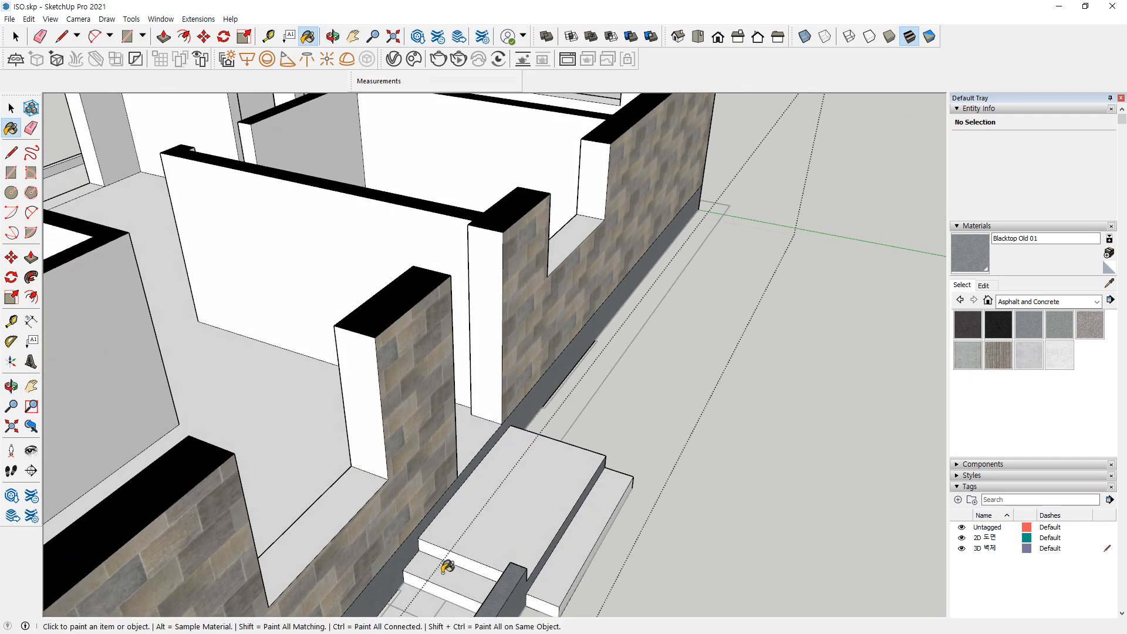
{"action": "left_click", "coordinate": [442, 594]}
{"action": "left_click", "coordinate": [448, 581]}
{"action": "left_click", "coordinate": [457, 559]}
{"action": "left_click", "coordinate": [470, 543]}
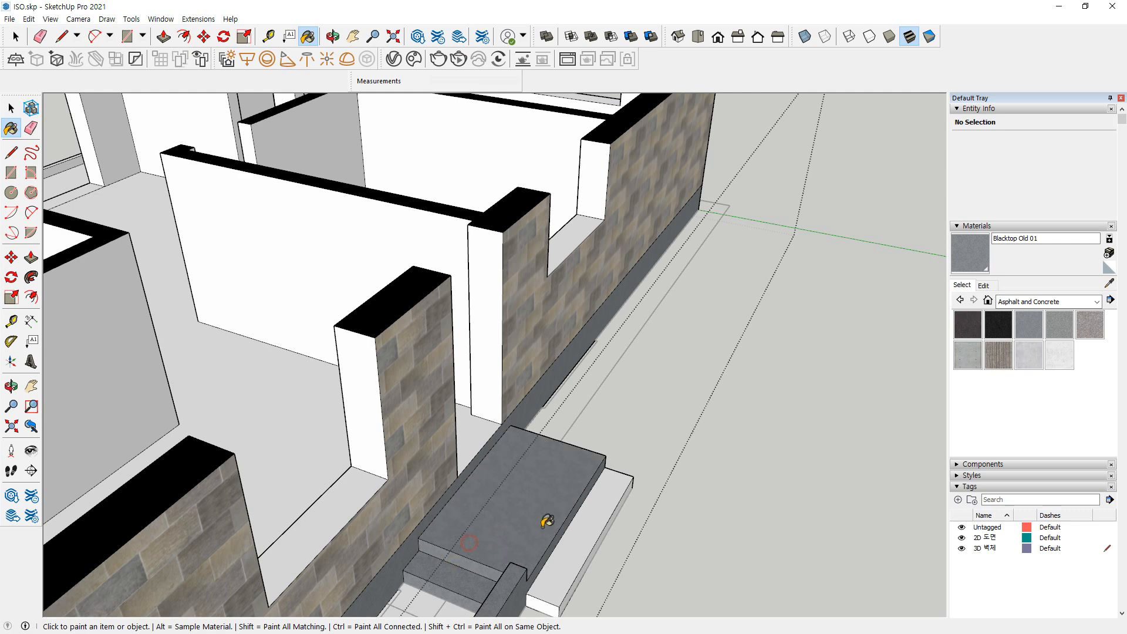
{"action": "left_click", "coordinate": [572, 541]}
{"action": "left_click", "coordinate": [593, 552]}
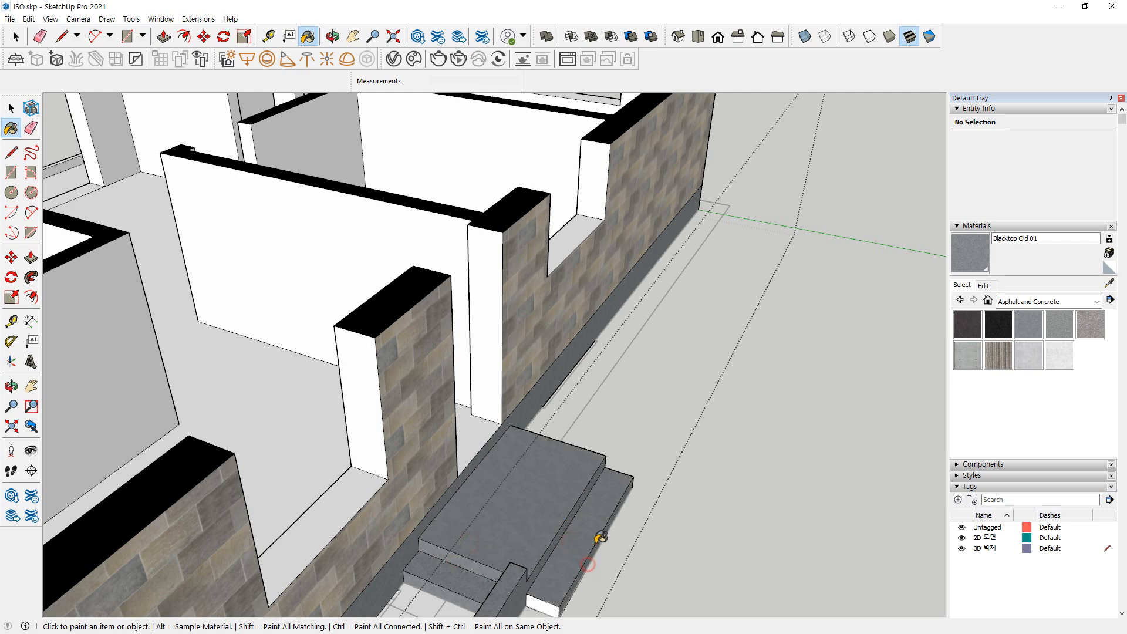
{"action": "mouse_move", "coordinate": [599, 531]}
{"action": "middle_mouse_down"}
{"action": "mouse_move", "coordinate": [171, 428]}
{"action": "mouse_move", "coordinate": [138, 277]}
{"action": "middle_mouse_up"}
{"action": "left_click", "coordinate": [155, 250]}
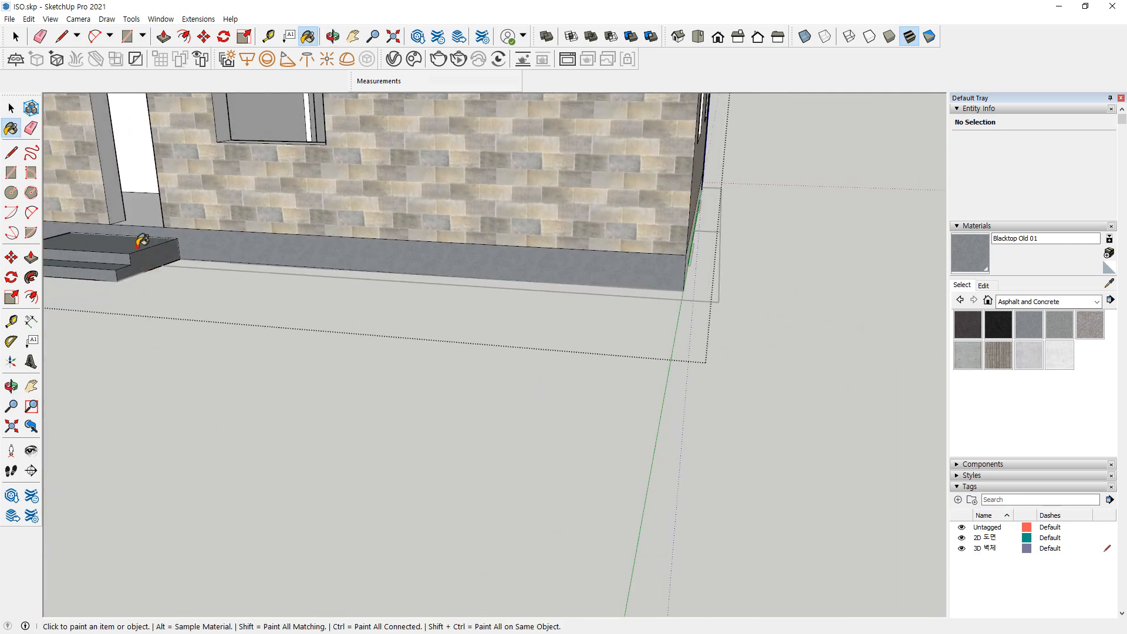
Paint the base strips below the two-window side wall and the adjoining wall beside the terrace with Blacktop Old 01
{"action": "mouse_move", "coordinate": [697, 270]}
{"action": "middle_mouse_down"}
{"action": "mouse_move", "coordinate": [387, 297]}
{"action": "mouse_move", "coordinate": [391, 258]}
{"action": "middle_mouse_up"}
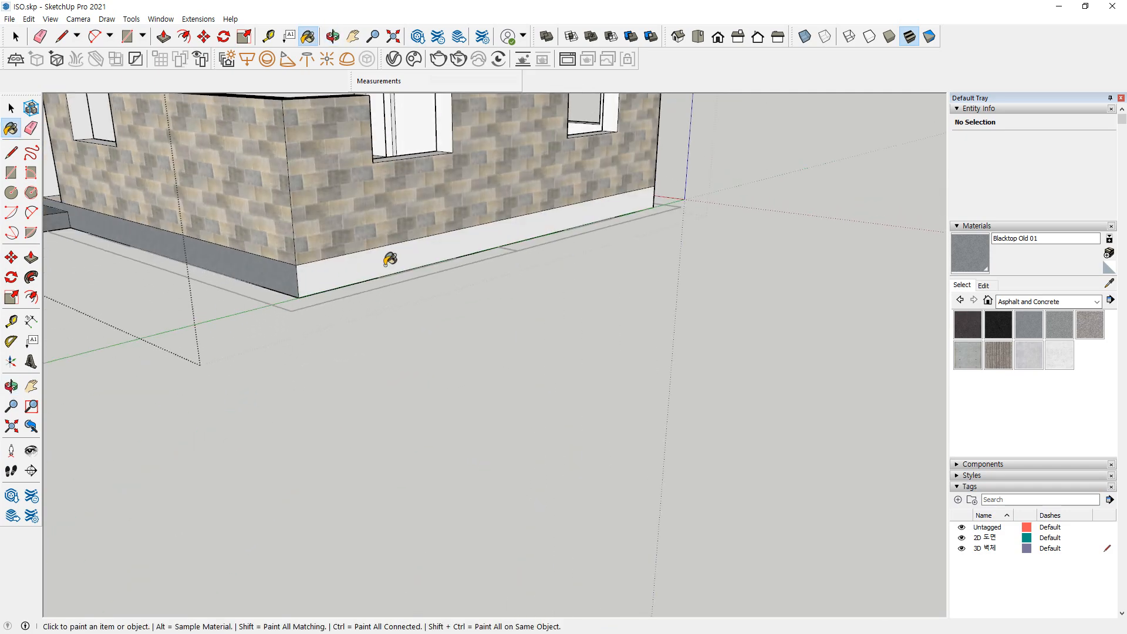
{"action": "left_click", "coordinate": [390, 258]}
{"action": "middle_click_drag", "start_coordinate": [652, 229], "coordinate": [548, 269]}
{"action": "left_click", "coordinate": [544, 271]}
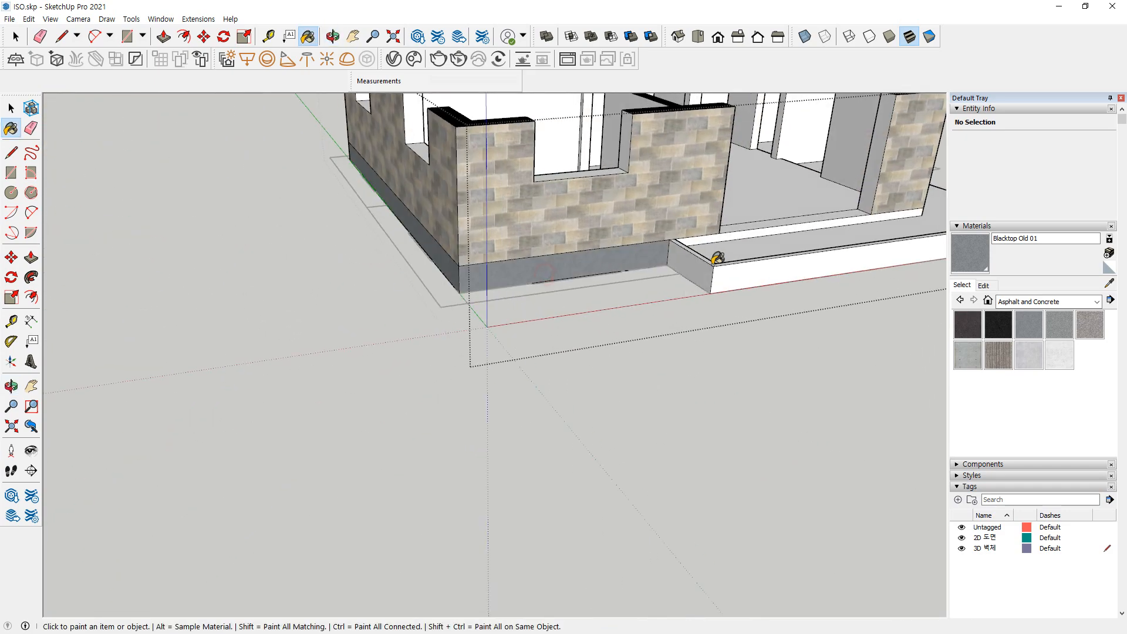
Paint the terrace's floor, outer curb faces and the raised strip along the house with Blacktop Old 01
{"action": "scroll", "coordinate": [718, 258], "scroll_direction": "up", "scroll_amount": 3}
{"action": "left_click", "coordinate": [714, 259]}
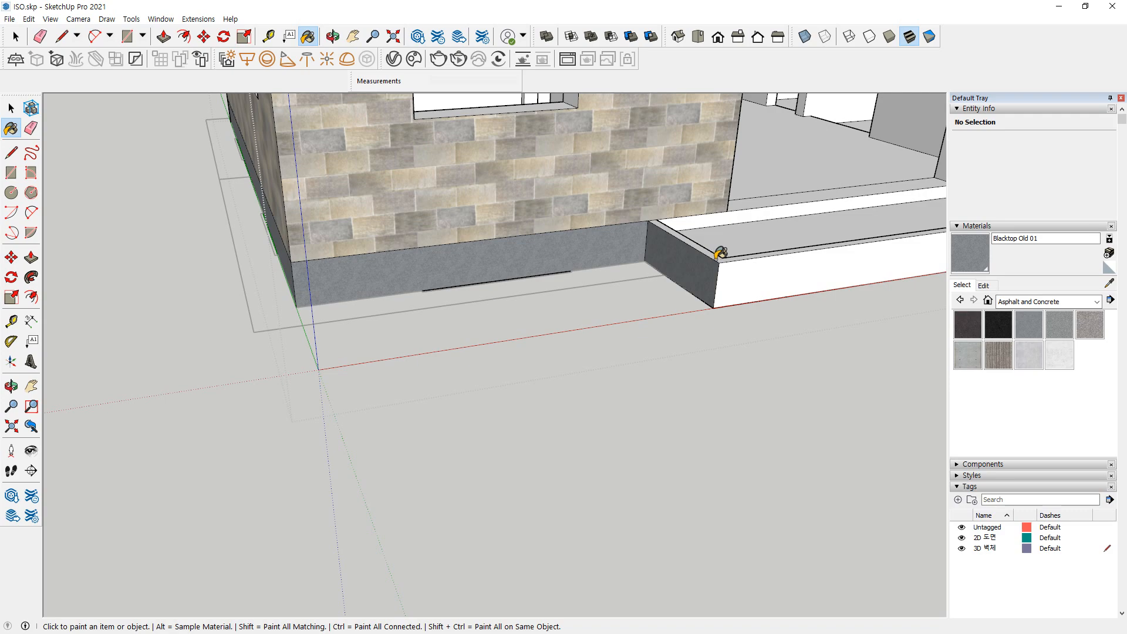
{"action": "left_click", "coordinate": [722, 253]}
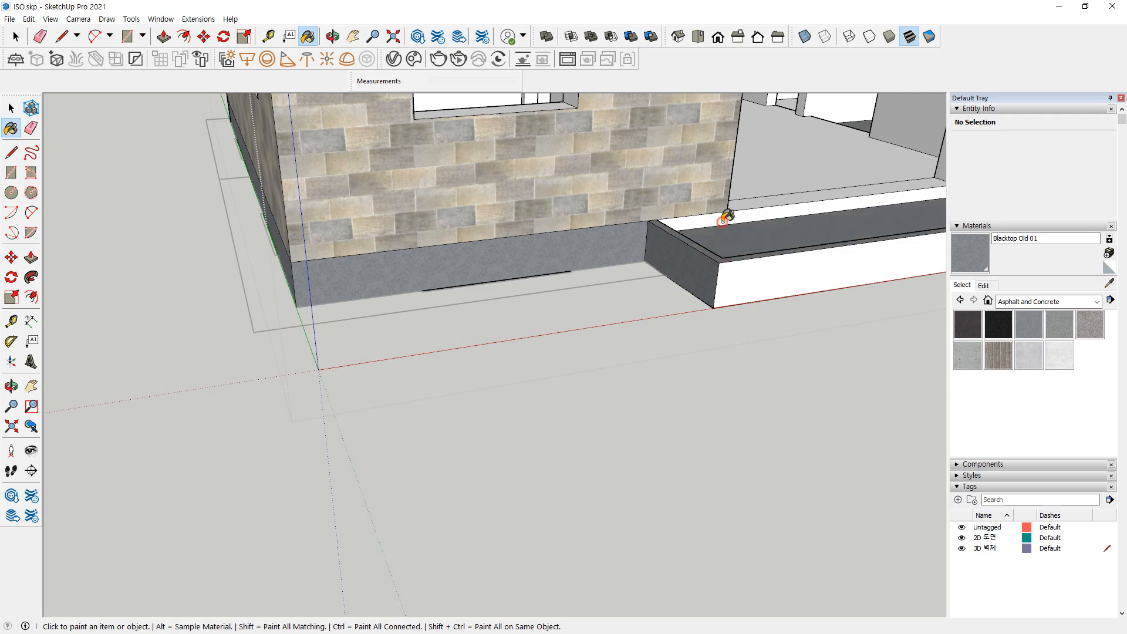
{"action": "left_click", "coordinate": [723, 221]}
{"action": "scroll", "coordinate": [769, 253], "scroll_direction": "down", "scroll_amount": 2}
{"action": "mouse_move", "coordinate": [770, 255]}
{"action": "middle_mouse_down"}
{"action": "mouse_move", "coordinate": [534, 295]}
{"action": "mouse_move", "coordinate": [433, 277]}
{"action": "mouse_move", "coordinate": [685, 314]}
{"action": "mouse_move", "coordinate": [516, 347]}
{"action": "middle_mouse_up"}
{"action": "left_click", "coordinate": [531, 314]}
Paint the terrace steps' risers and tread and the curb's sloped end with Blacktop Old 01
{"action": "scroll", "coordinate": [509, 361], "scroll_direction": "up", "scroll_amount": 1}
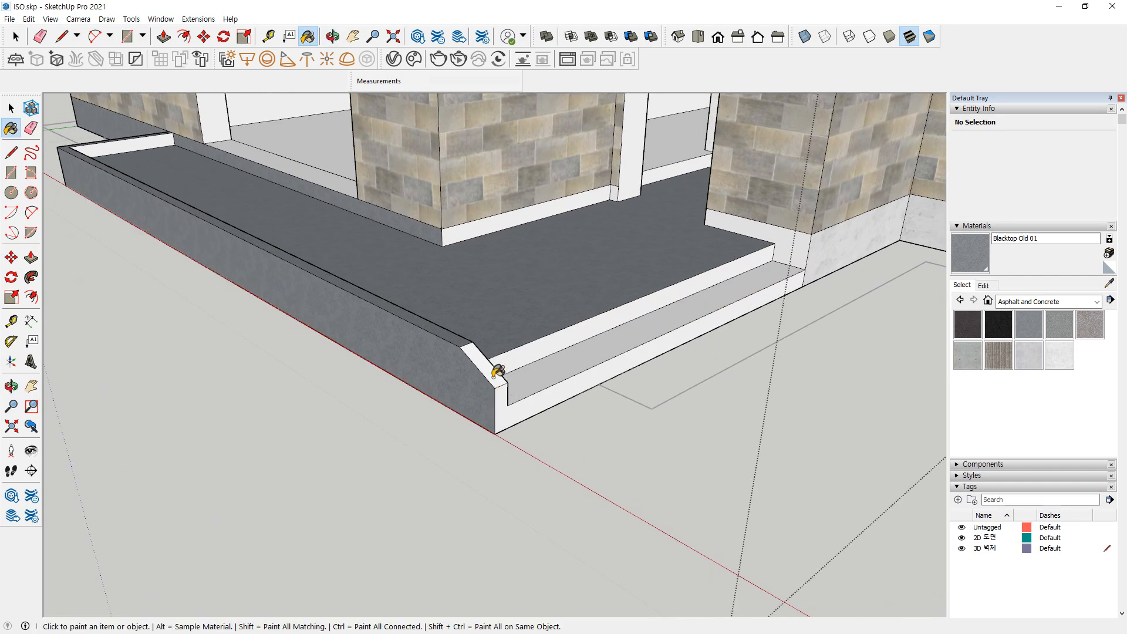
{"action": "left_click", "coordinate": [518, 408]}
{"action": "left_click", "coordinate": [572, 348]}
{"action": "left_click", "coordinate": [608, 320]}
Paint the remaining base faces around the projecting corner beside the terrace steps with Blacktop Old 01
{"action": "middle_click_drag", "start_coordinate": [611, 315], "coordinate": [758, 243]}
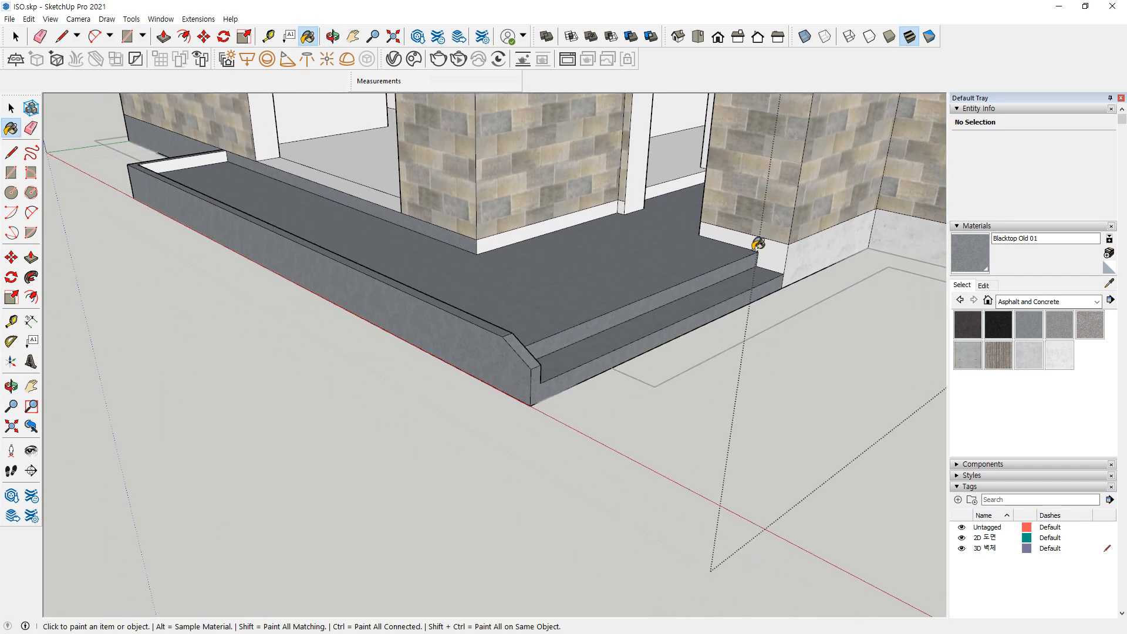
{"action": "left_click", "coordinate": [778, 257]}
{"action": "left_click", "coordinate": [844, 252]}
{"action": "middle_click_drag", "start_coordinate": [846, 252], "coordinate": [353, 278]}
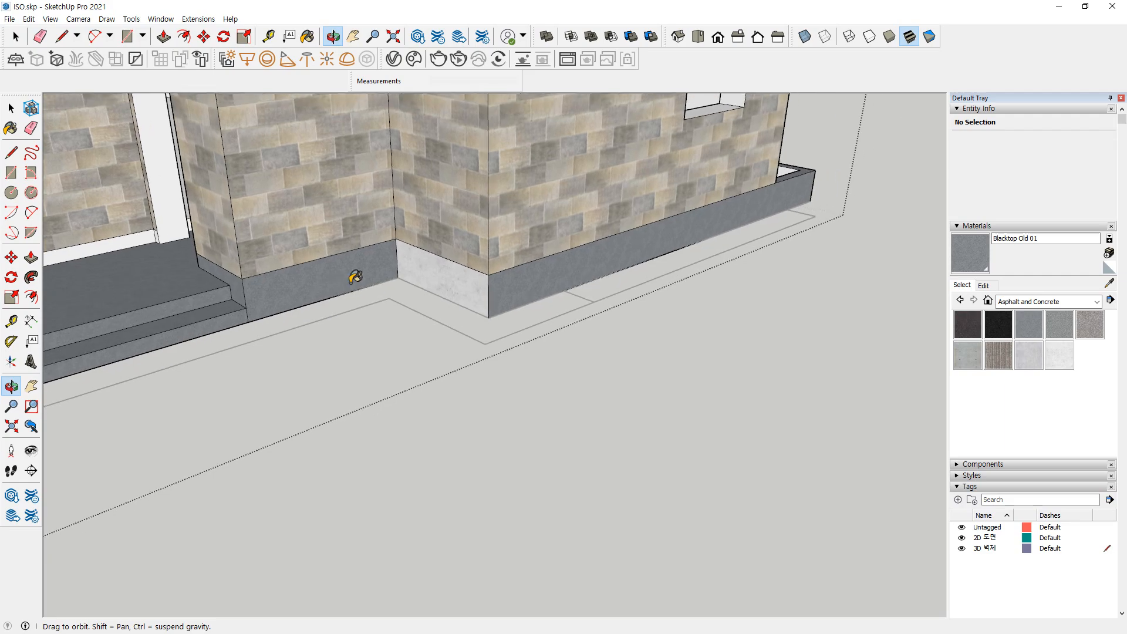
{"action": "left_click", "coordinate": [461, 286]}
{"action": "scroll", "coordinate": [434, 297], "scroll_direction": "down", "scroll_amount": 3}
{"action": "mouse_move", "coordinate": [432, 293]}
{"action": "middle_mouse_down"}
{"action": "mouse_move", "coordinate": [478, 290]}
{"action": "mouse_move", "coordinate": [674, 395]}
{"action": "mouse_move", "coordinate": [370, 385]}
{"action": "mouse_move", "coordinate": [496, 382]}
{"action": "mouse_move", "coordinate": [440, 307]}
{"action": "mouse_move", "coordinate": [396, 305]}
{"action": "mouse_move", "coordinate": [386, 352]}
{"action": "middle_mouse_up"}
{"action": "scroll", "coordinate": [495, 412], "scroll_direction": "up", "scroll_amount": 3}
{"action": "scroll", "coordinate": [511, 352], "scroll_direction": "down", "scroll_amount": 5}
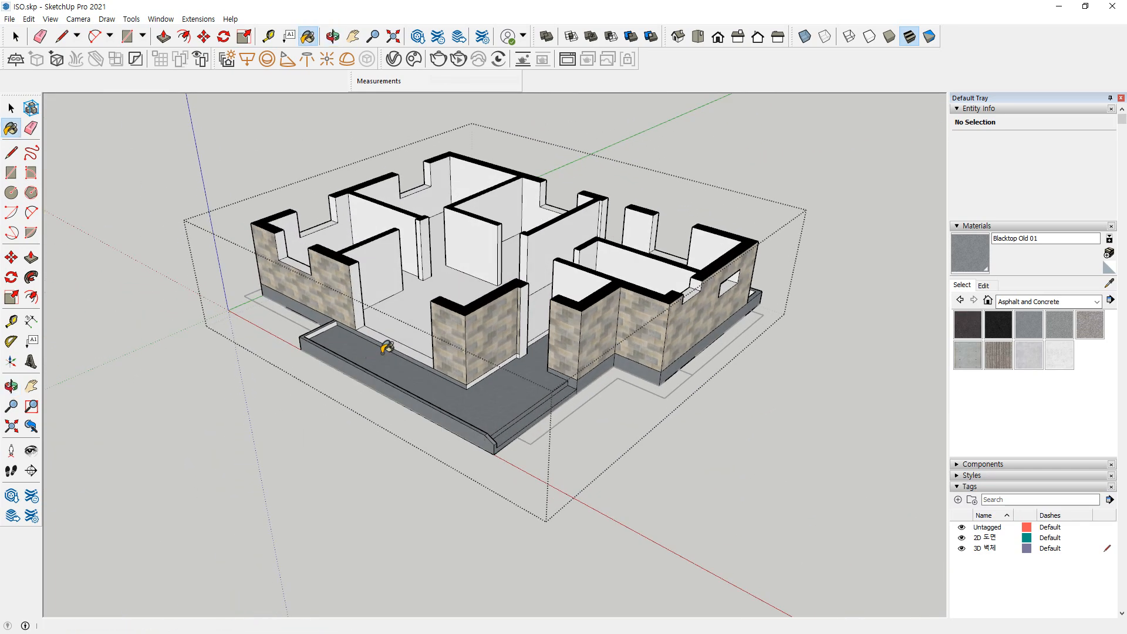
Paint the floor of the house's main rooms with the Wood Floor Dark material from the Wood collection
{"action": "left_click", "coordinate": [1044, 306]}
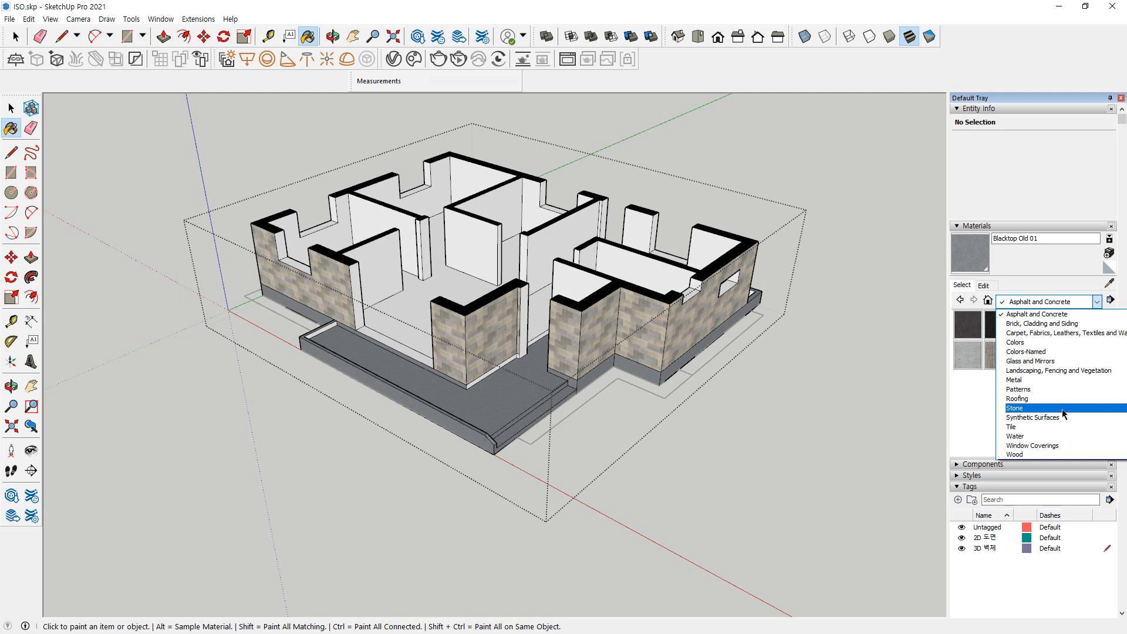
{"action": "left_click", "coordinate": [1035, 455]}
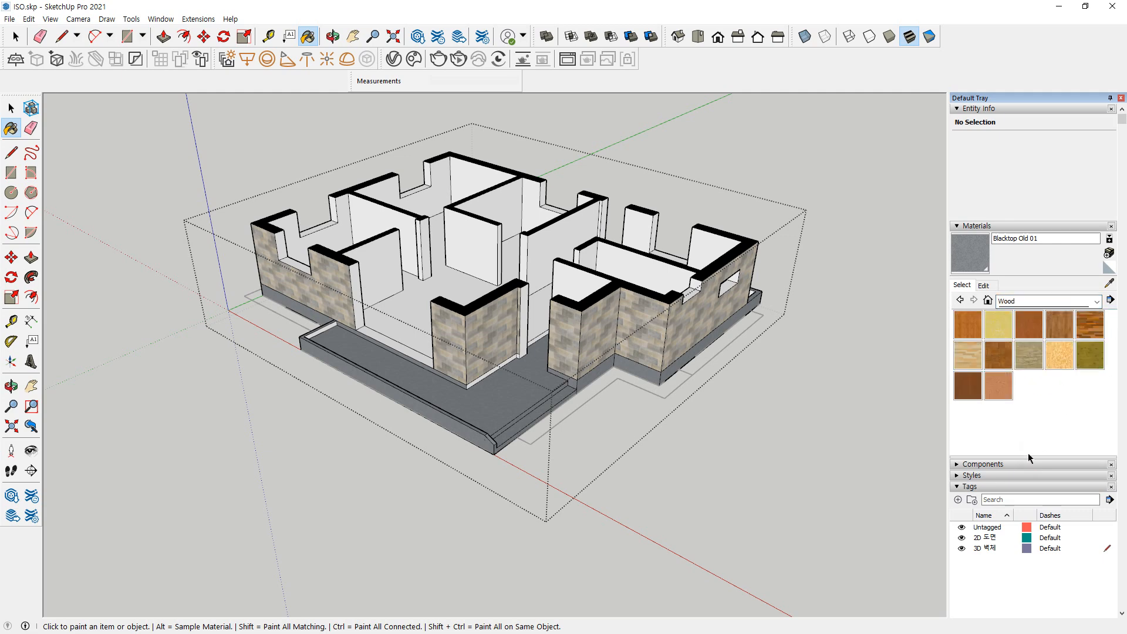
{"action": "left_click", "coordinate": [1091, 326]}
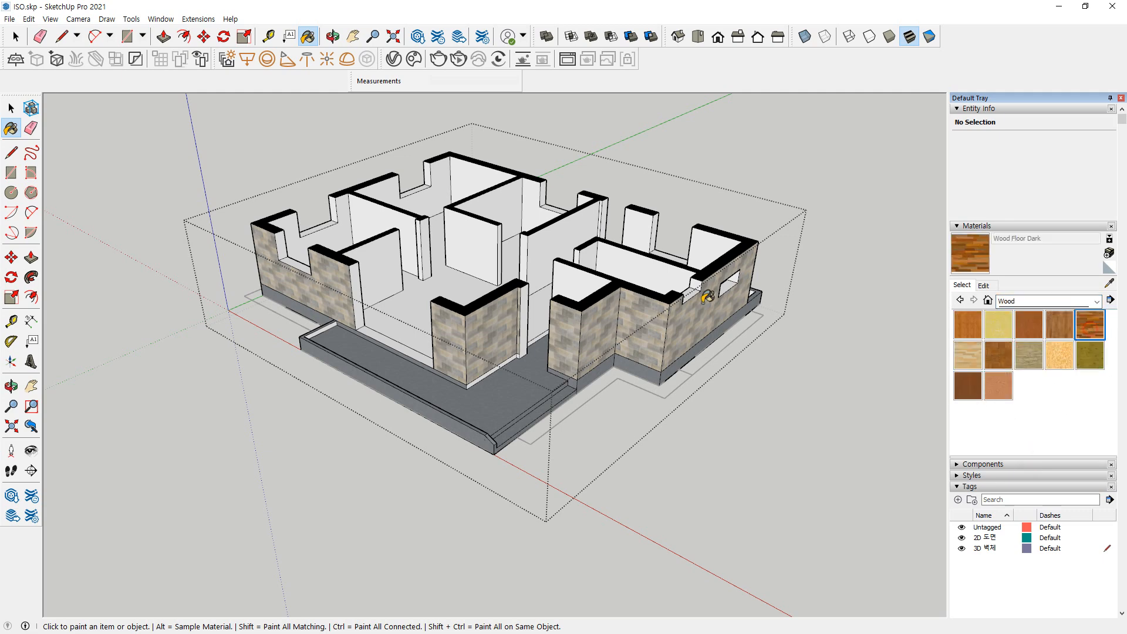
{"action": "mouse_move", "coordinate": [708, 296]}
{"action": "middle_mouse_down"}
{"action": "mouse_move", "coordinate": [460, 319]}
{"action": "mouse_move", "coordinate": [508, 470]}
{"action": "mouse_move", "coordinate": [472, 434]}
{"action": "middle_mouse_up"}
{"action": "left_click", "coordinate": [460, 322]}
{"action": "middle_click_drag", "start_coordinate": [447, 379], "coordinate": [747, 317]}
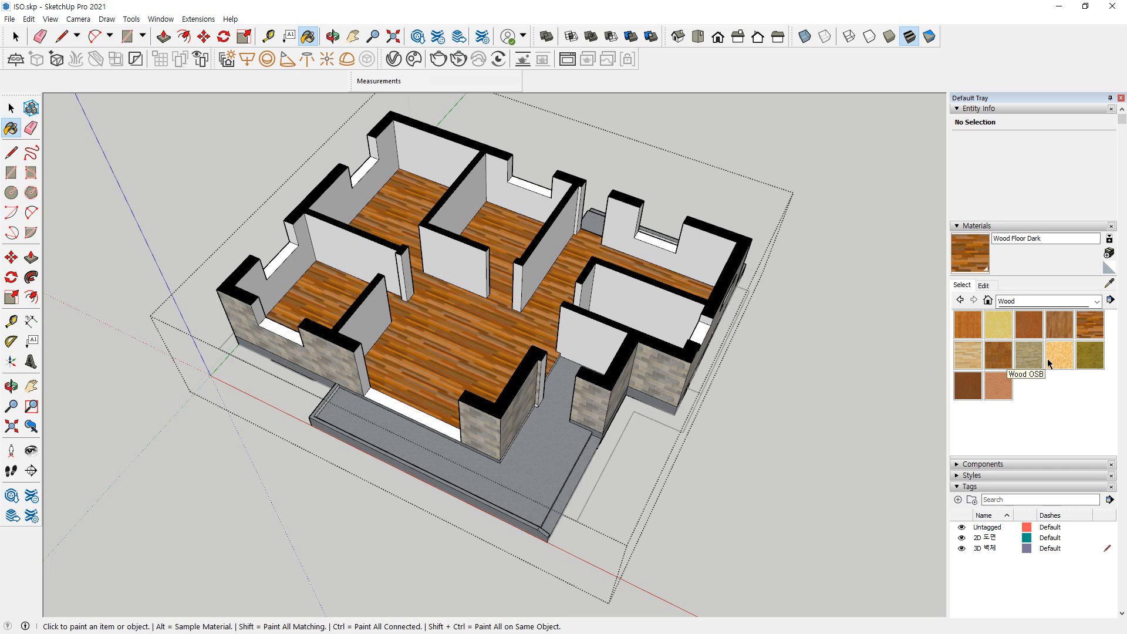
Paint the bathroom floor with the White Square Tile material from the Tile collection
{"action": "left_click", "coordinate": [1038, 301]}
{"action": "left_click", "coordinate": [1034, 428]}
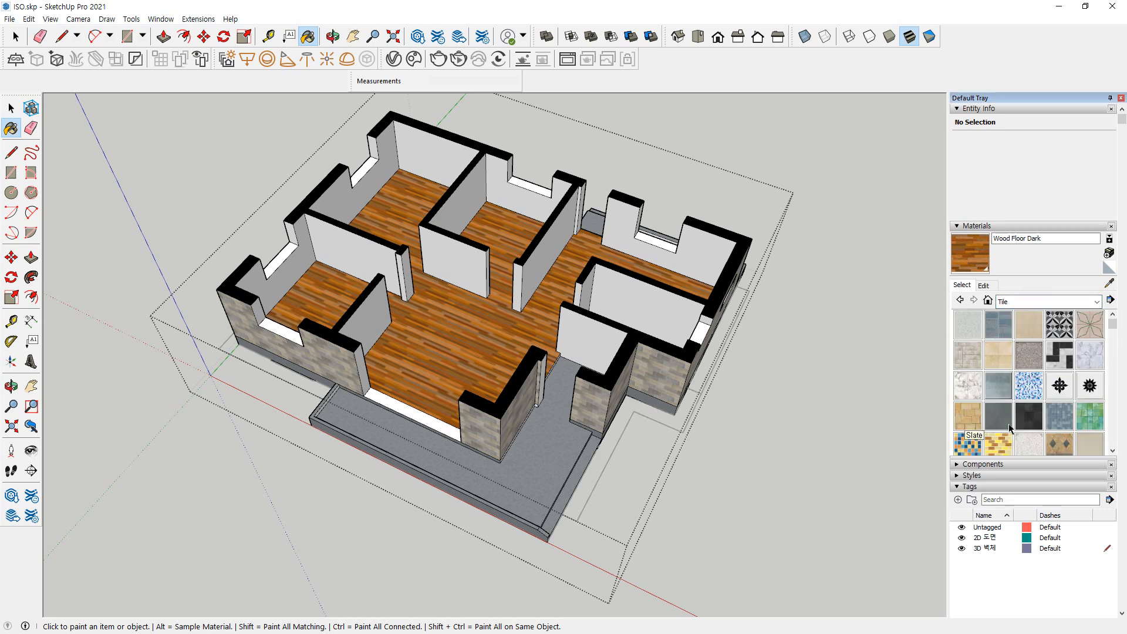
{"action": "scroll", "coordinate": [1010, 427], "scroll_direction": "down", "scroll_amount": 4}
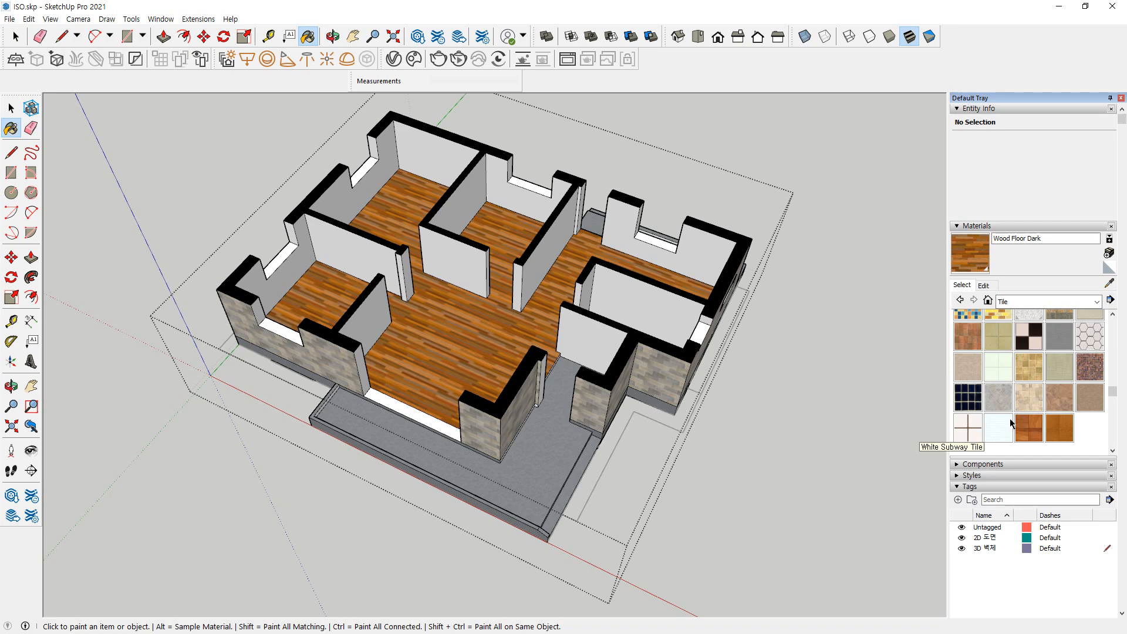
{"action": "left_click", "coordinate": [969, 435]}
{"action": "middle_click_drag", "start_coordinate": [655, 378], "coordinate": [688, 459]}
{"action": "left_click", "coordinate": [634, 333]}
Paint the terrace and entrance floor, plus the terrace step's riser and tread, with White Square Tile
{"action": "mouse_move", "coordinate": [581, 464]}
{"action": "middle_mouse_down"}
{"action": "mouse_move", "coordinate": [570, 419]}
{"action": "mouse_move", "coordinate": [541, 468]}
{"action": "mouse_move", "coordinate": [582, 335]}
{"action": "mouse_move", "coordinate": [554, 352]}
{"action": "mouse_move", "coordinate": [604, 473]}
{"action": "mouse_move", "coordinate": [465, 358]}
{"action": "middle_mouse_up"}
{"action": "left_click", "coordinate": [570, 443]}
{"action": "scroll", "coordinate": [447, 338], "scroll_direction": "up", "scroll_amount": 3}
{"action": "left_click", "coordinate": [418, 322]}
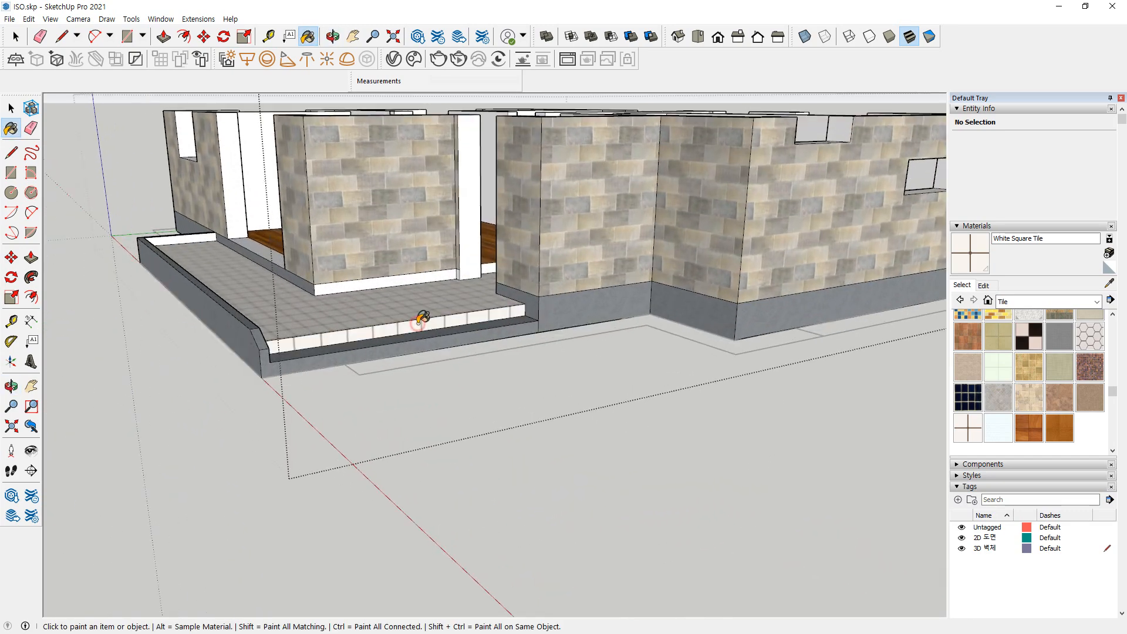
{"action": "scroll", "coordinate": [247, 378], "scroll_direction": "up", "scroll_amount": 3}
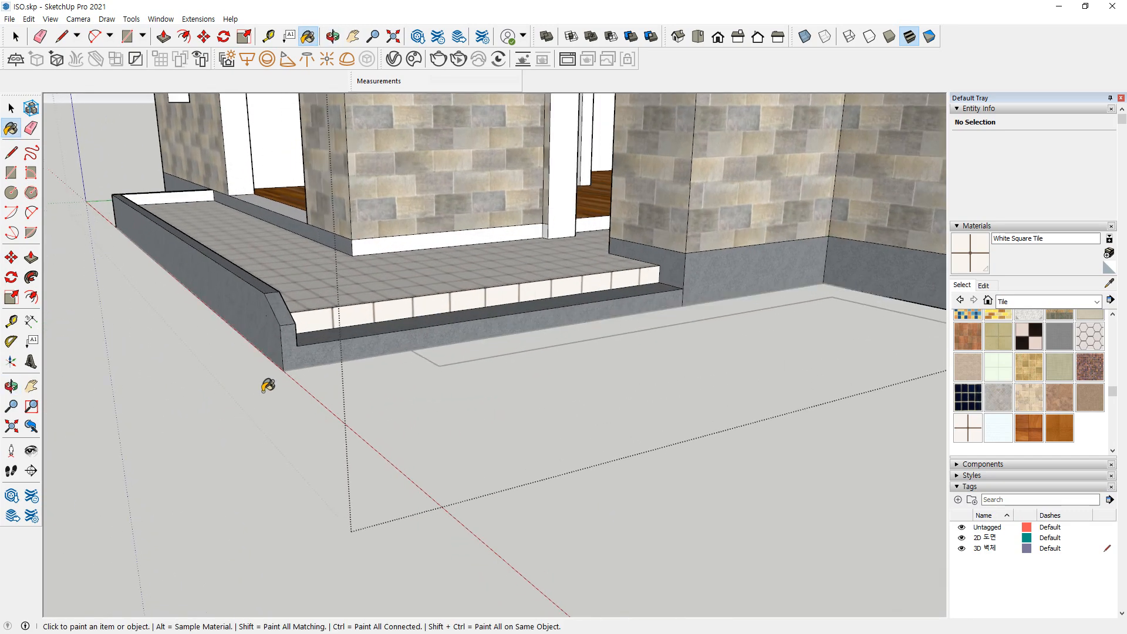
{"action": "left_click", "coordinate": [358, 333]}
{"action": "middle_click_drag", "start_coordinate": [230, 323], "coordinate": [306, 385]}
{"action": "scroll", "coordinate": [252, 361], "scroll_direction": "down", "scroll_amount": 2}
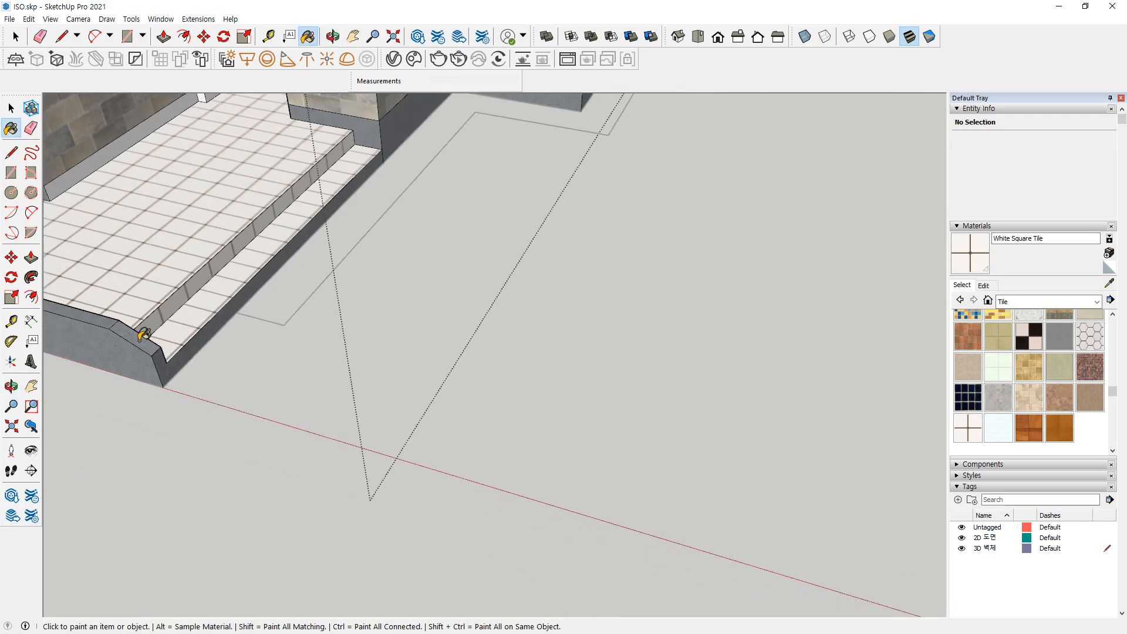
Inspect the painted floors and terrace from the front, the far end and the opposite side of the house
{"action": "middle_click_drag", "start_coordinate": [144, 335], "coordinate": [622, 390]}
{"action": "scroll", "coordinate": [207, 335], "scroll_direction": "down", "scroll_amount": 2}
{"action": "scroll", "coordinate": [329, 354], "scroll_direction": "down", "scroll_amount": 1}
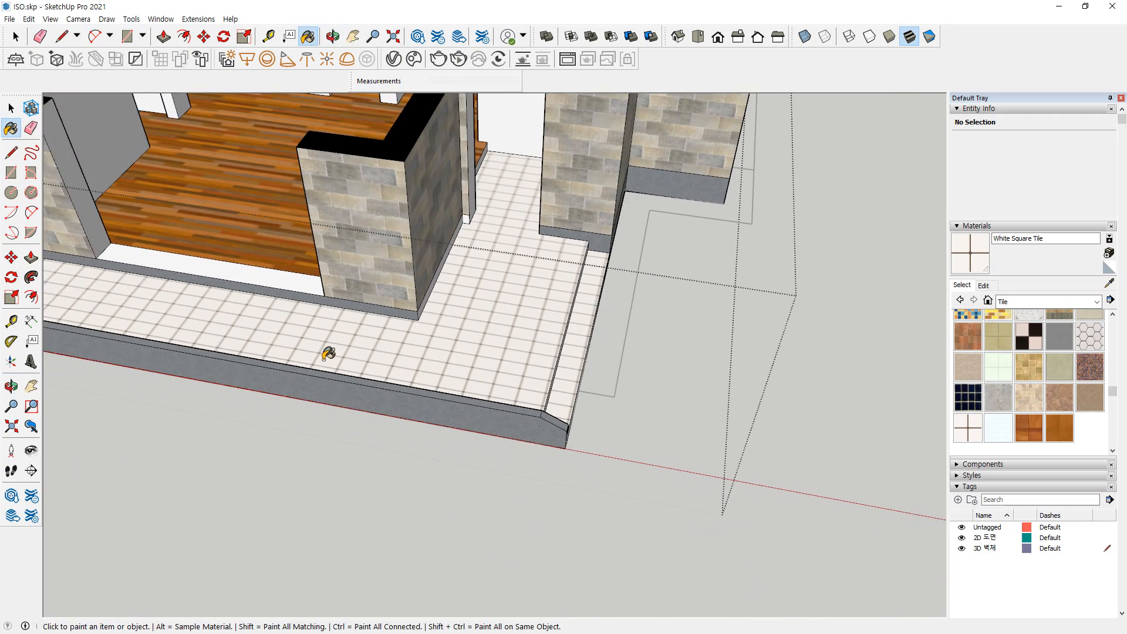
{"action": "scroll", "coordinate": [329, 354], "scroll_direction": "down", "scroll_amount": 2}
{"action": "middle_click_drag", "start_coordinate": [317, 370], "coordinate": [703, 391]}
{"action": "scroll", "coordinate": [552, 442], "scroll_direction": "up", "scroll_amount": 2}
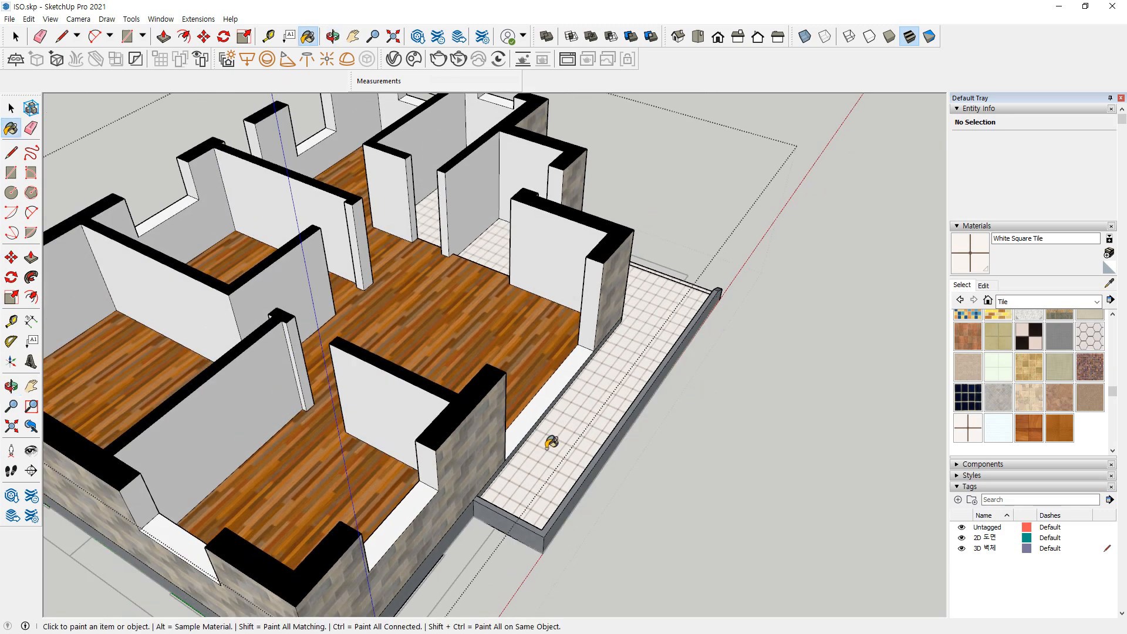
{"action": "scroll", "coordinate": [549, 444], "scroll_direction": "down", "scroll_amount": 3}
{"action": "middle_click_drag", "start_coordinate": [472, 485], "coordinate": [526, 460]}
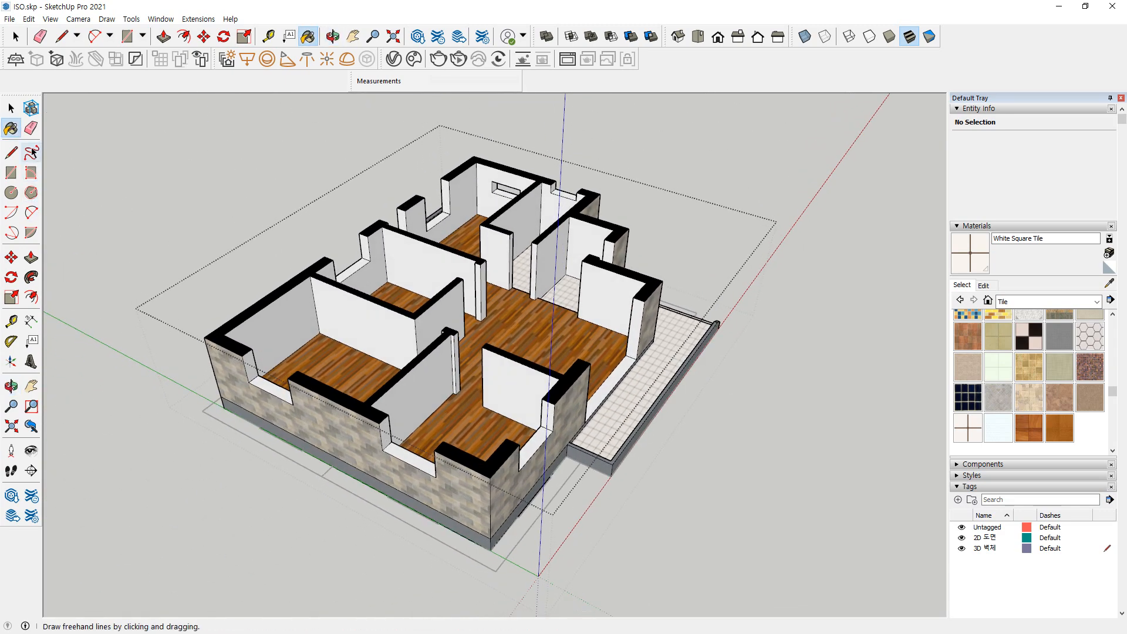
Select the 3D house group and make Untagged the active drawing tag
{"action": "left_click", "coordinate": [11, 108]}
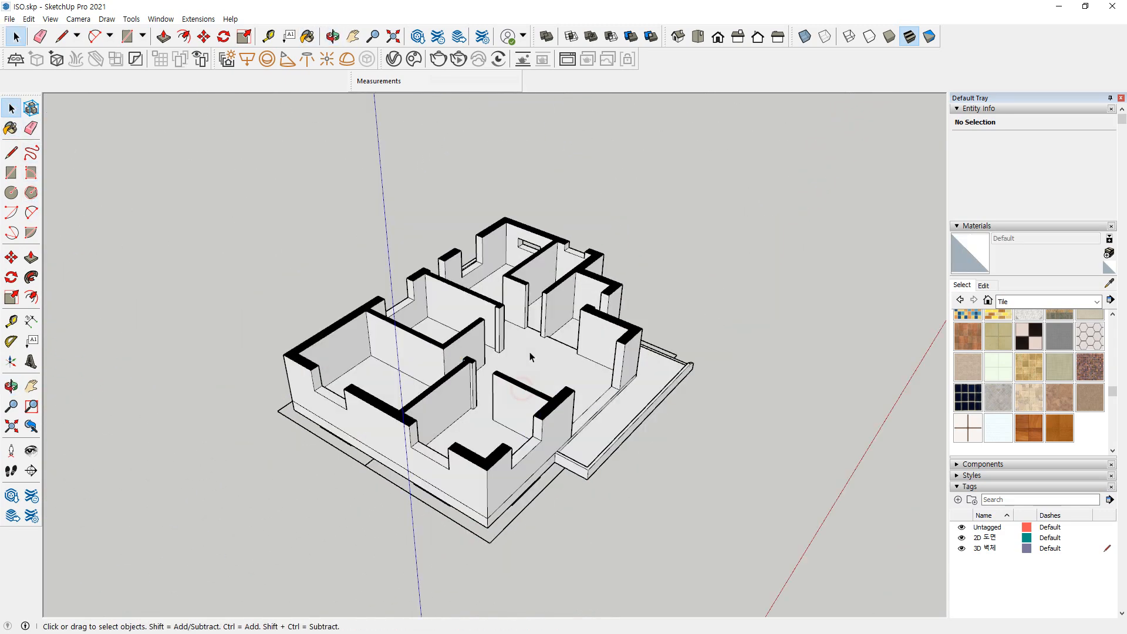
{"action": "left_click", "coordinate": [559, 351]}
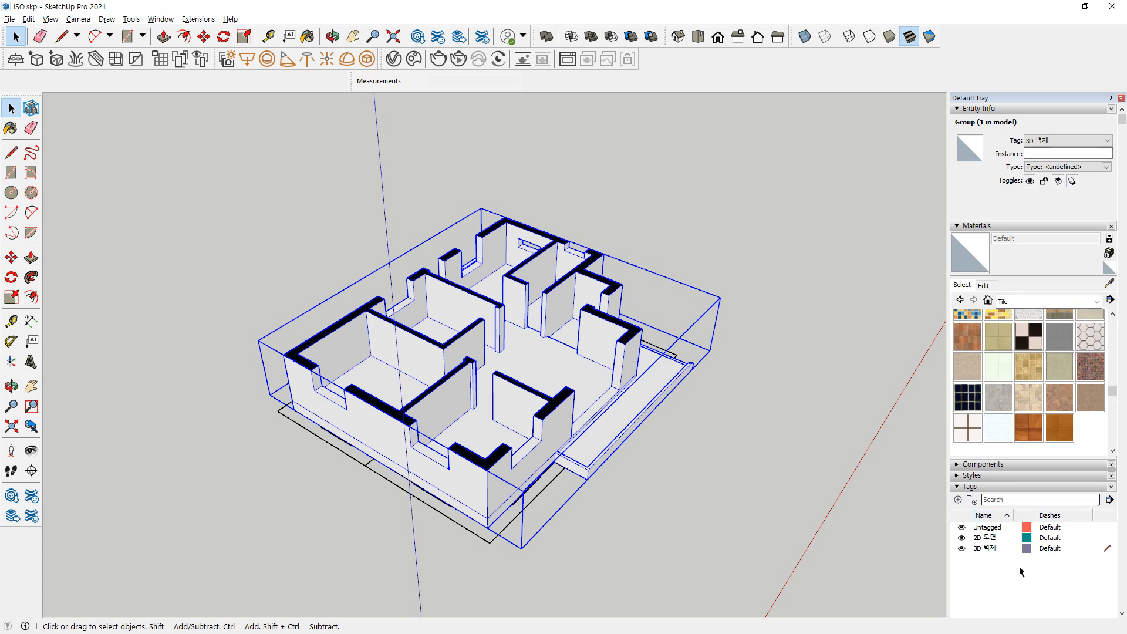
{"action": "left_click", "coordinate": [1069, 528]}
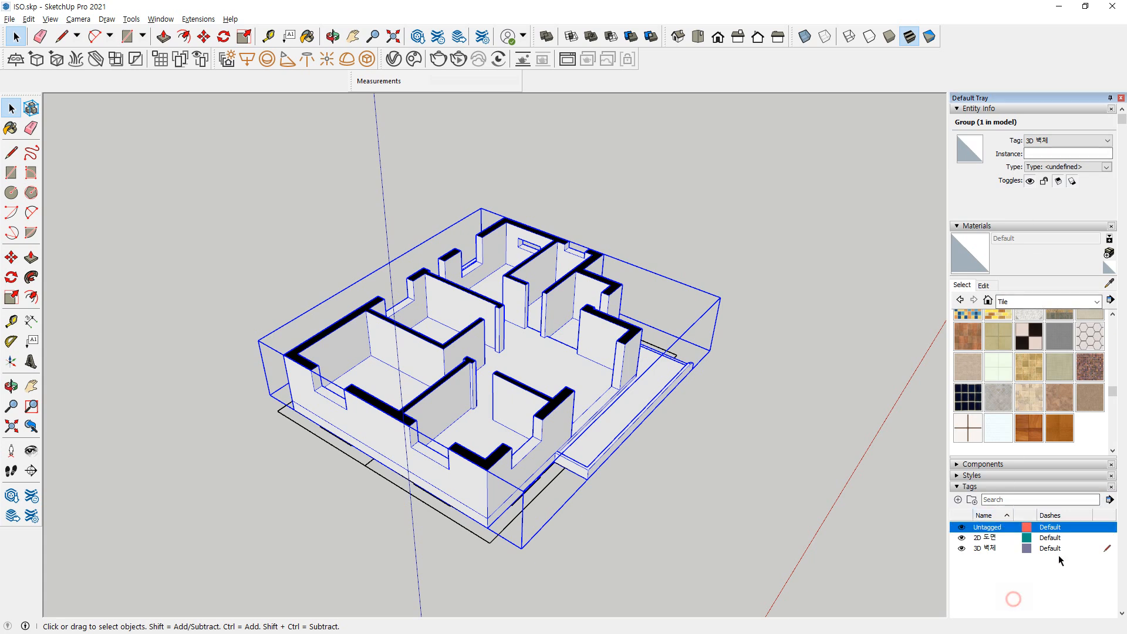
{"action": "left_click", "coordinate": [1103, 578]}
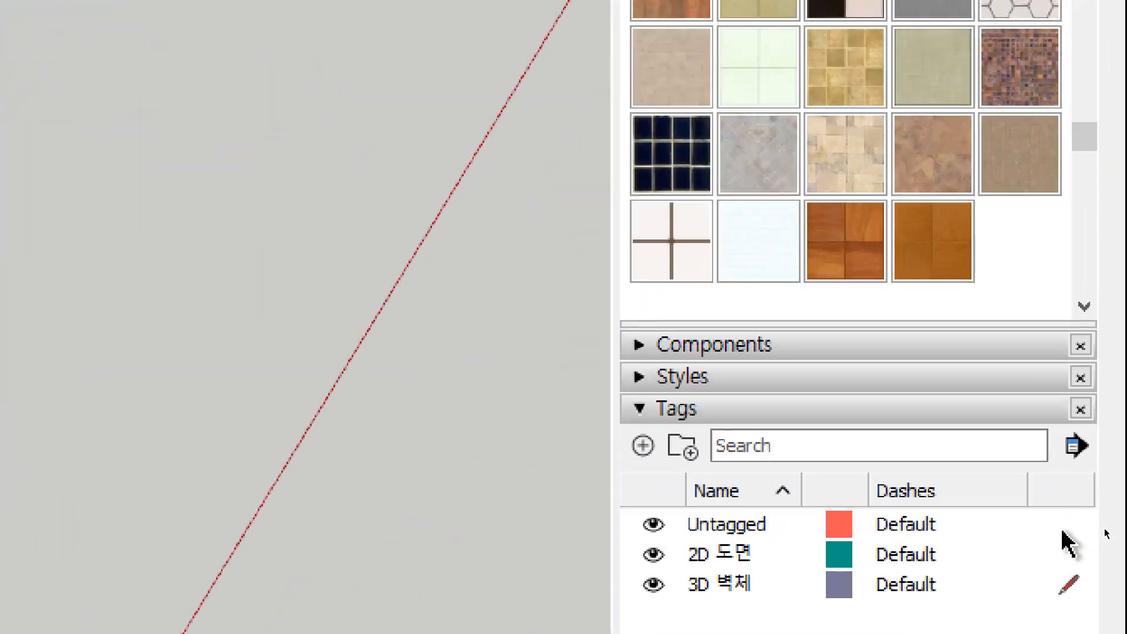
{"action": "left_click", "coordinate": [1104, 528]}
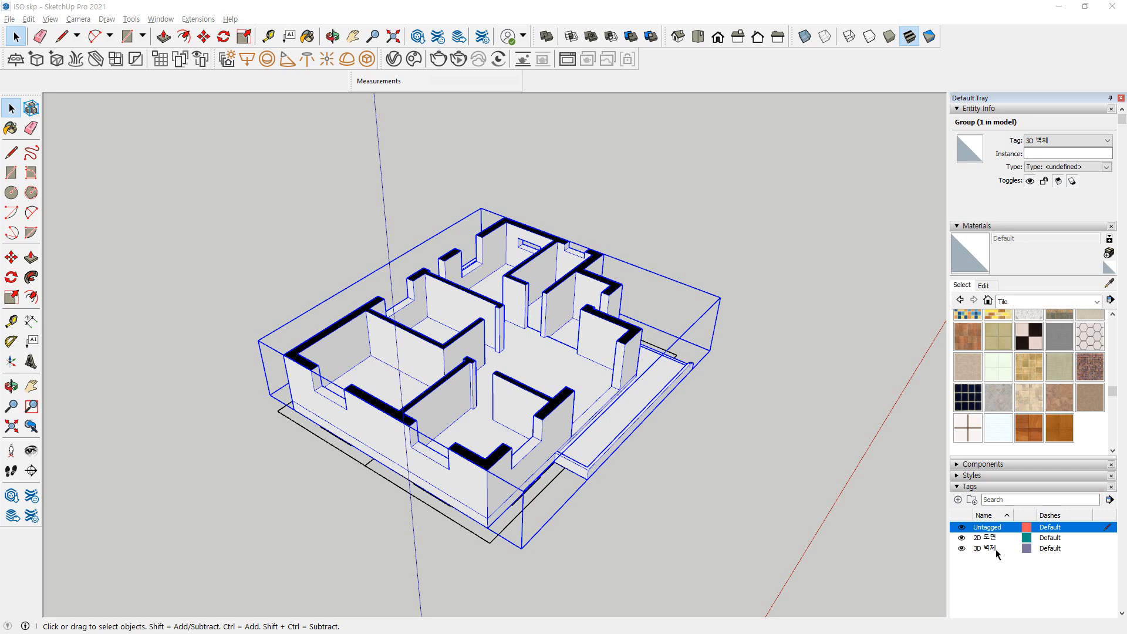
Toggle the visibility of the 3D 벽체 tag to check how it affects the house group, leaving it visible
{"action": "left_click", "coordinate": [961, 549]}
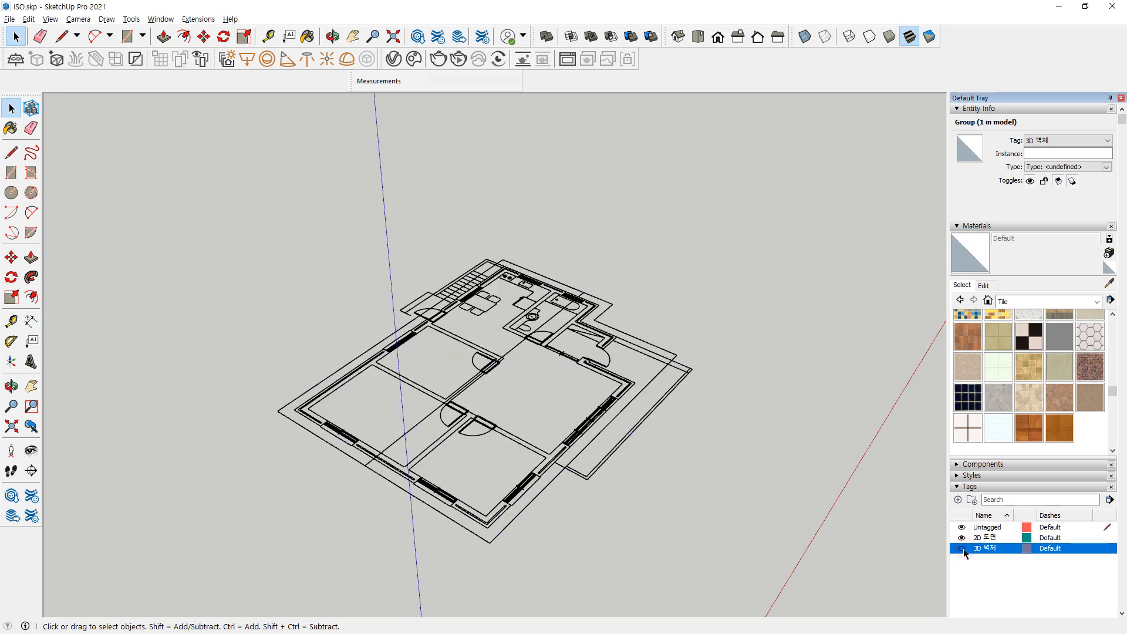
{"action": "left_click", "coordinate": [962, 548]}
{"action": "left_click", "coordinate": [962, 548]}
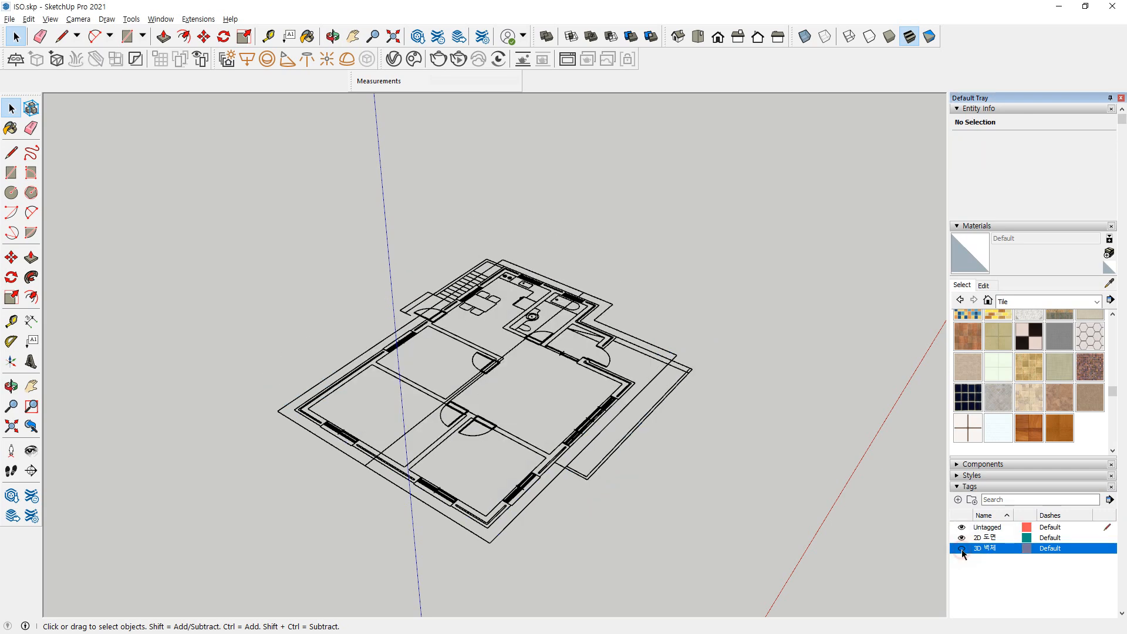
{"action": "left_click", "coordinate": [962, 548]}
{"action": "left_click", "coordinate": [962, 548]}
{"action": "left_click", "coordinate": [962, 549]}
{"action": "left_click", "coordinate": [962, 548]}
{"action": "left_click", "coordinate": [962, 549]}
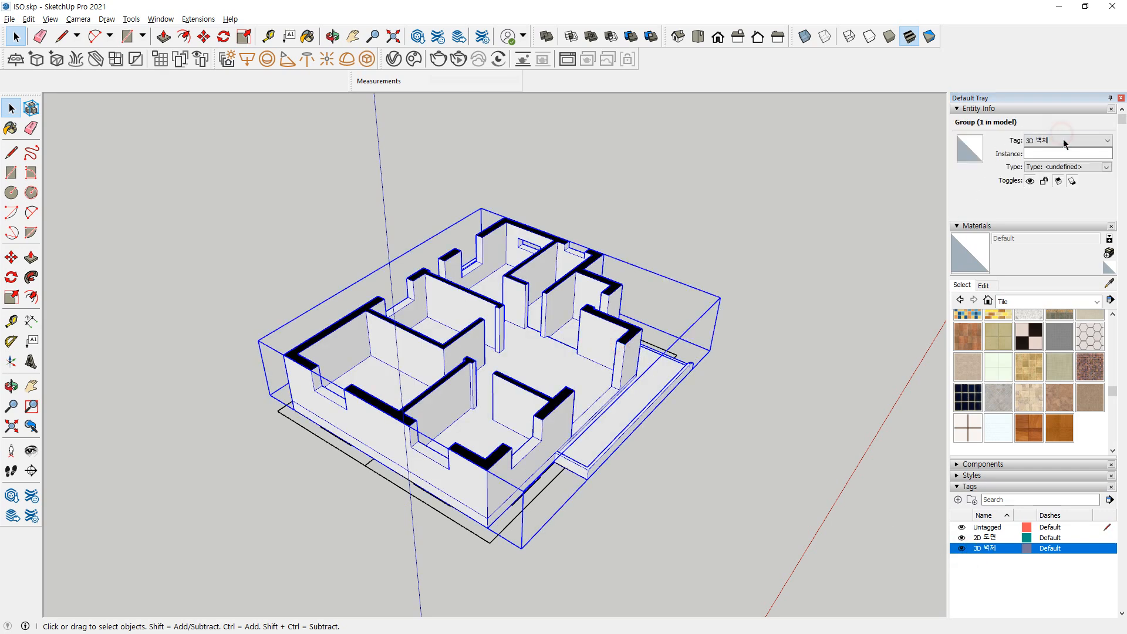
Reassign the selected house group to the 2D 도면 tag and clear the selection
{"action": "left_click", "coordinate": [1064, 141]}
{"action": "left_click", "coordinate": [1038, 159]}
{"action": "left_click", "coordinate": [824, 397]}
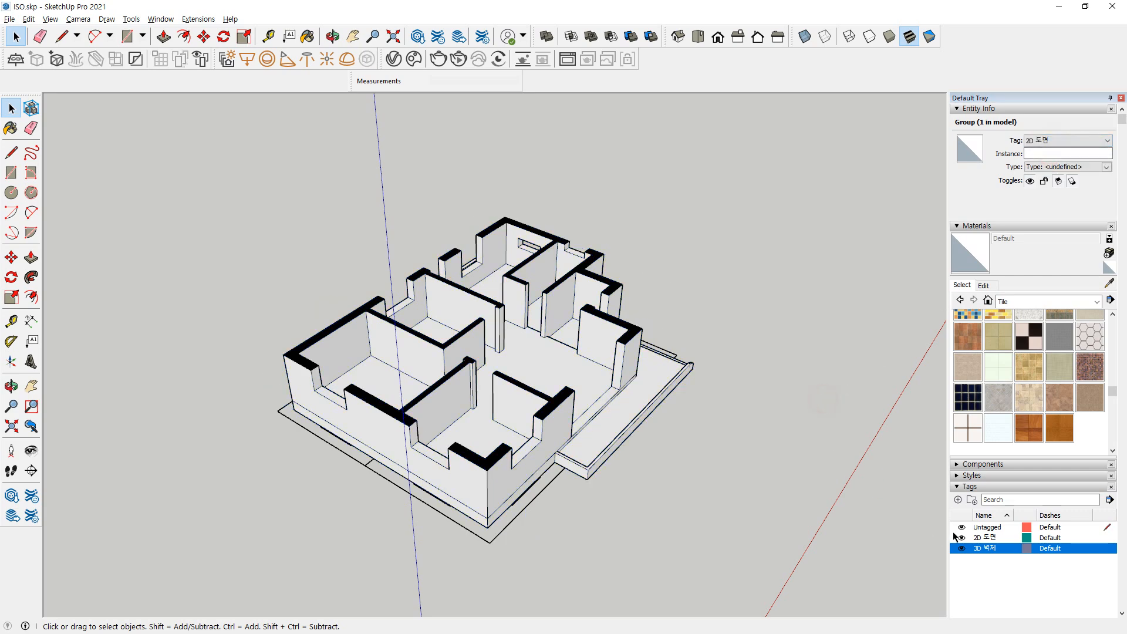
Toggle the visibility of the 2D 도면 tag to check which objects it controls, leaving it visible
{"action": "left_click", "coordinate": [962, 537]}
{"action": "left_click", "coordinate": [963, 538]}
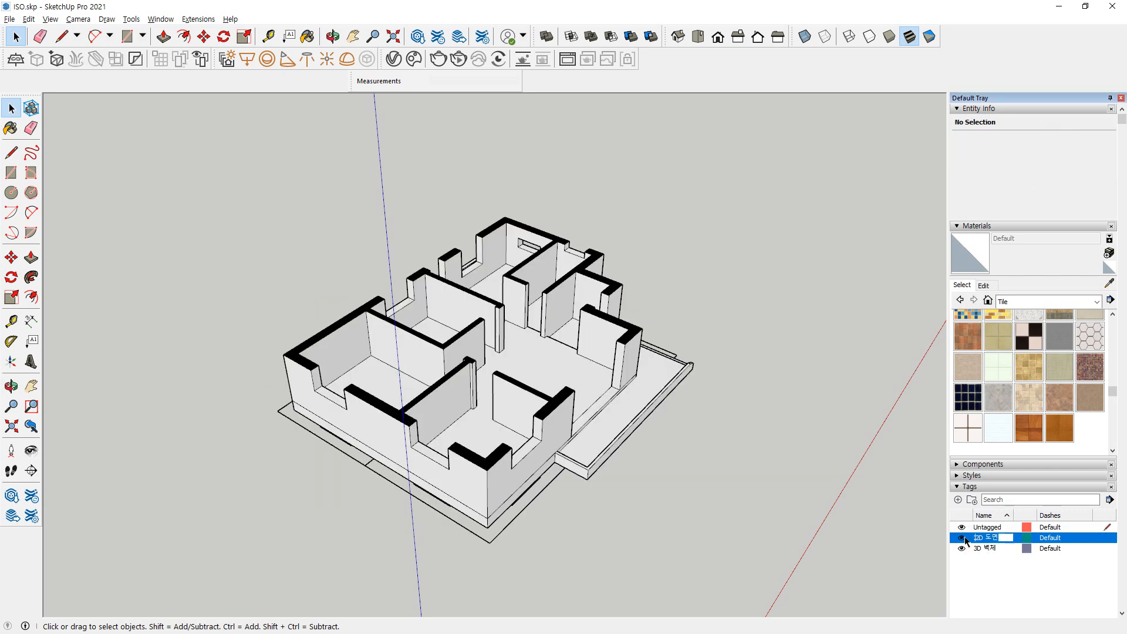
{"action": "left_click", "coordinate": [963, 538]}
{"action": "left_click", "coordinate": [964, 538]}
{"action": "left_click", "coordinate": [965, 537]}
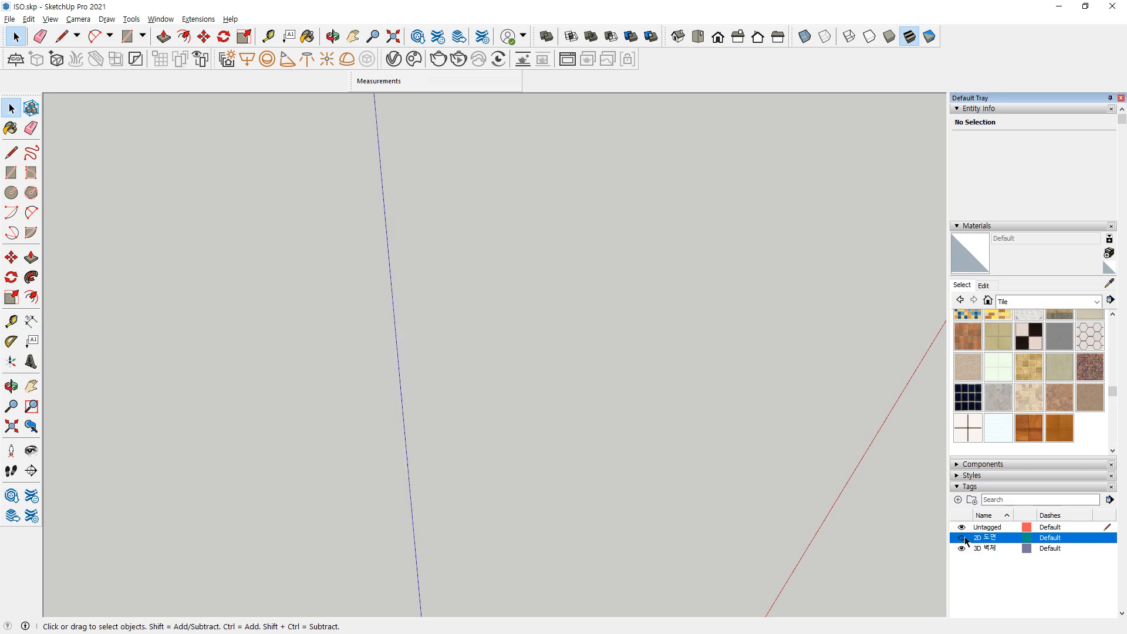
{"action": "left_click", "coordinate": [964, 537]}
Hide the 3D 벽체 tag and inspect the remaining floor plan linework
{"action": "left_click", "coordinate": [965, 550]}
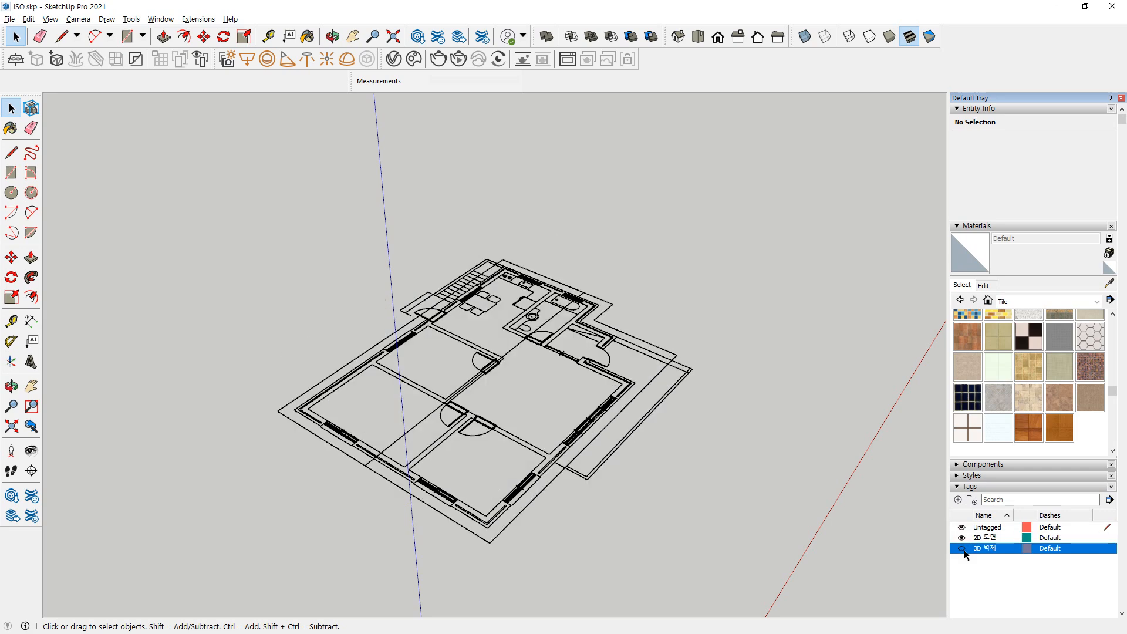
{"action": "left_click", "coordinate": [964, 549]}
{"action": "left_click", "coordinate": [964, 550]}
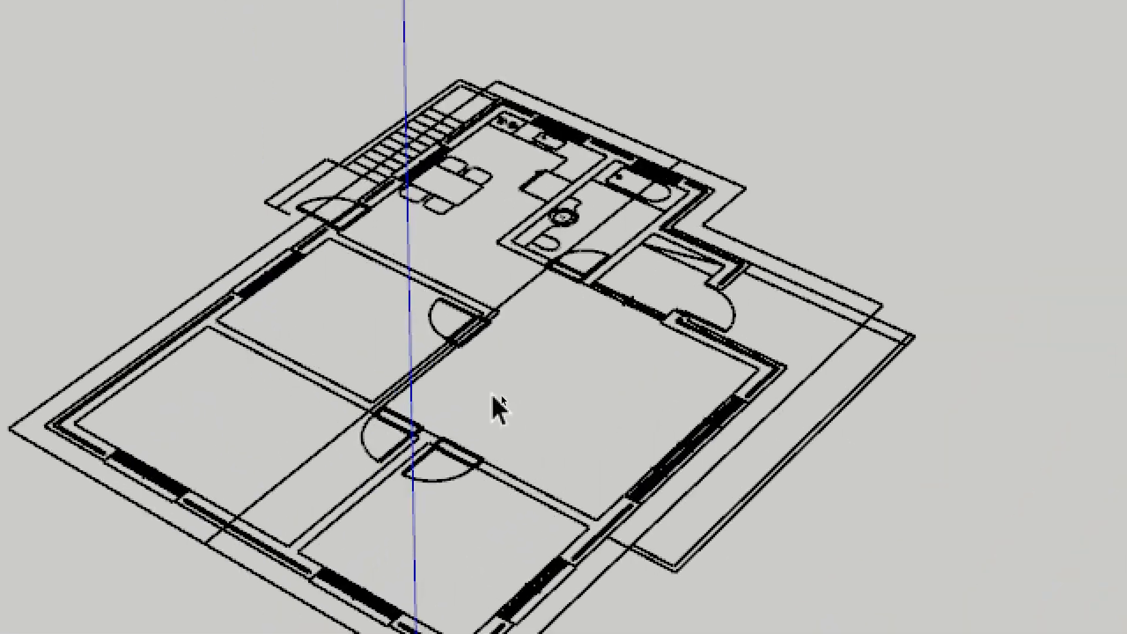
{"action": "middle_click_drag", "start_coordinate": [492, 397], "coordinate": [976, 493]}
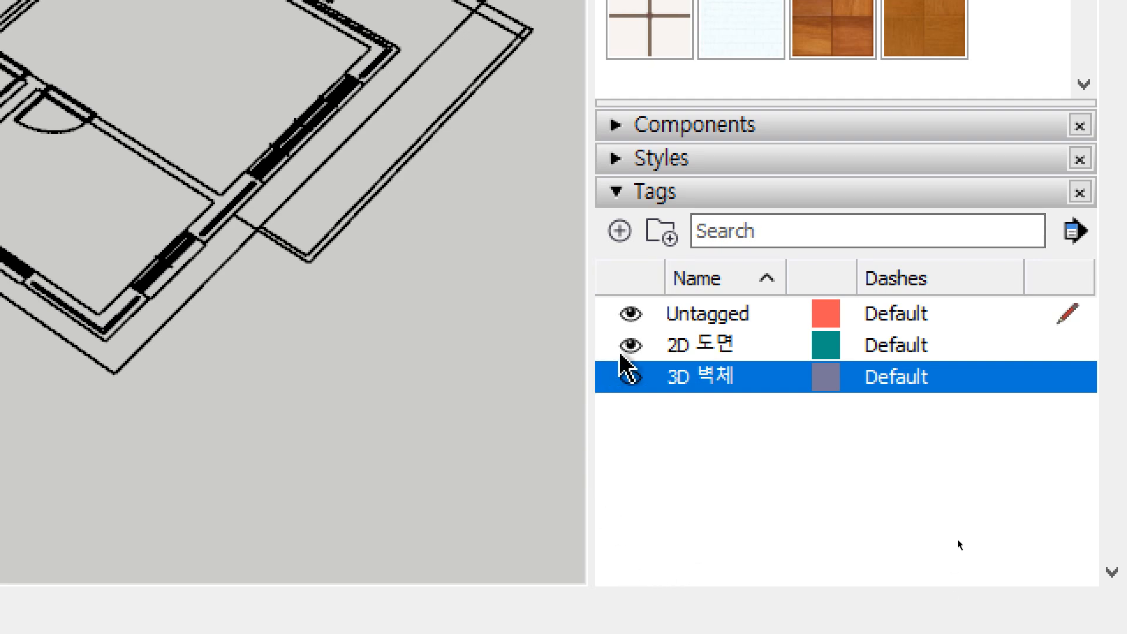
{"action": "middle_click_drag", "start_coordinate": [190, 134], "coordinate": [325, 347], "text": "shift"}
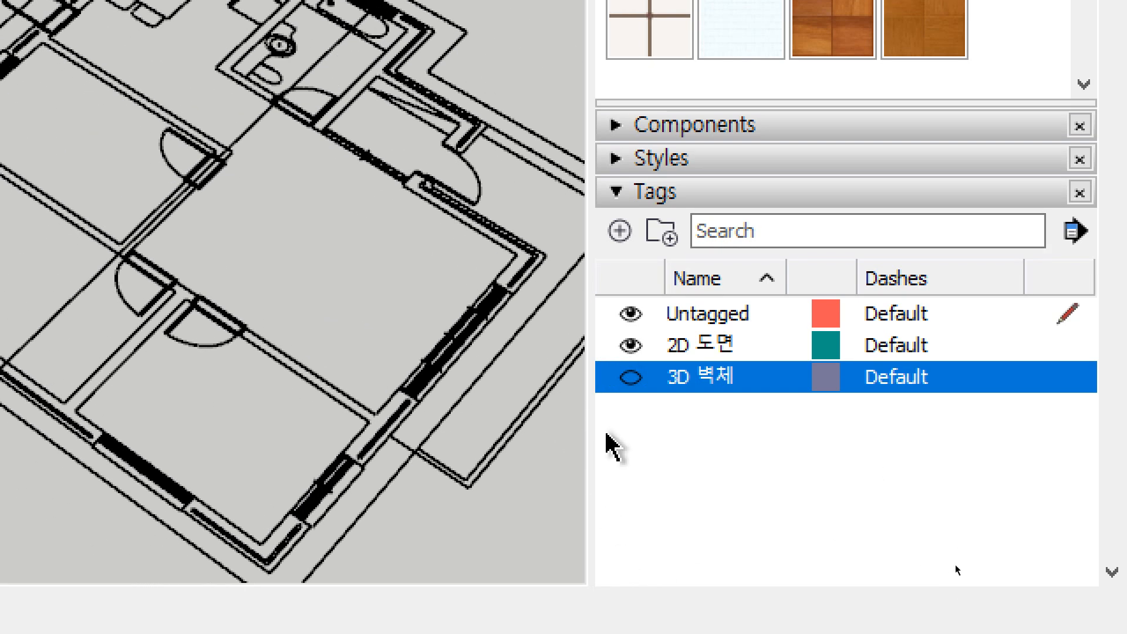
Switch the 3D 벽체 tag off and on to compare the model with and without the walls, leaving it visible
{"action": "left_click", "coordinate": [632, 376]}
{"action": "left_click", "coordinate": [631, 377]}
{"action": "left_click", "coordinate": [631, 377]}
{"action": "left_click", "coordinate": [631, 377]}
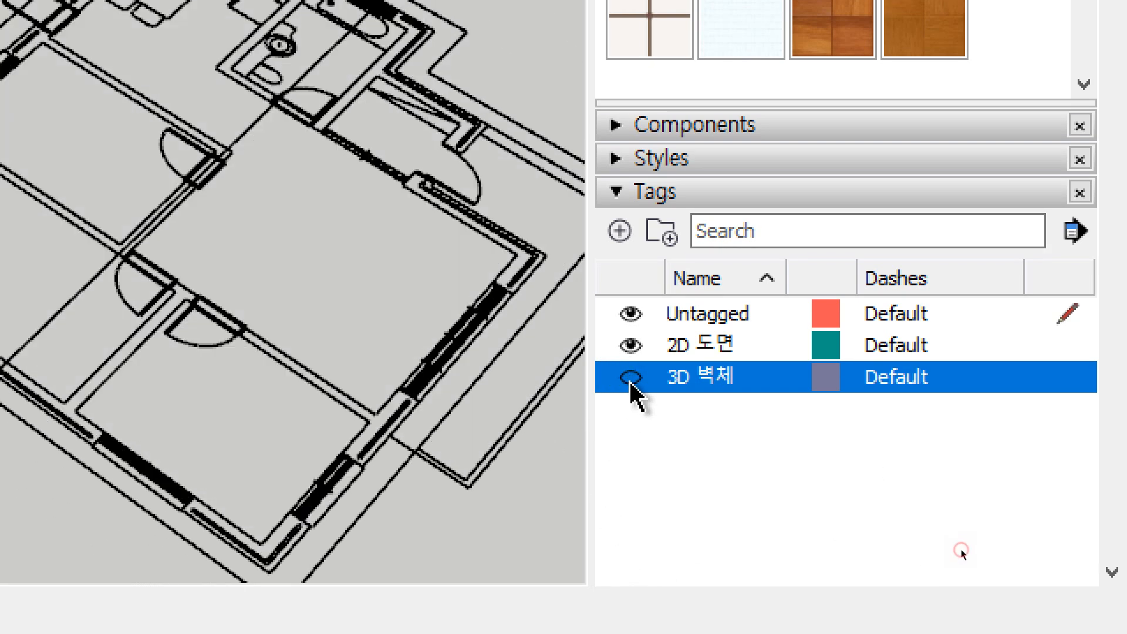
{"action": "left_click", "coordinate": [632, 377]}
{"action": "left_click", "coordinate": [632, 377]}
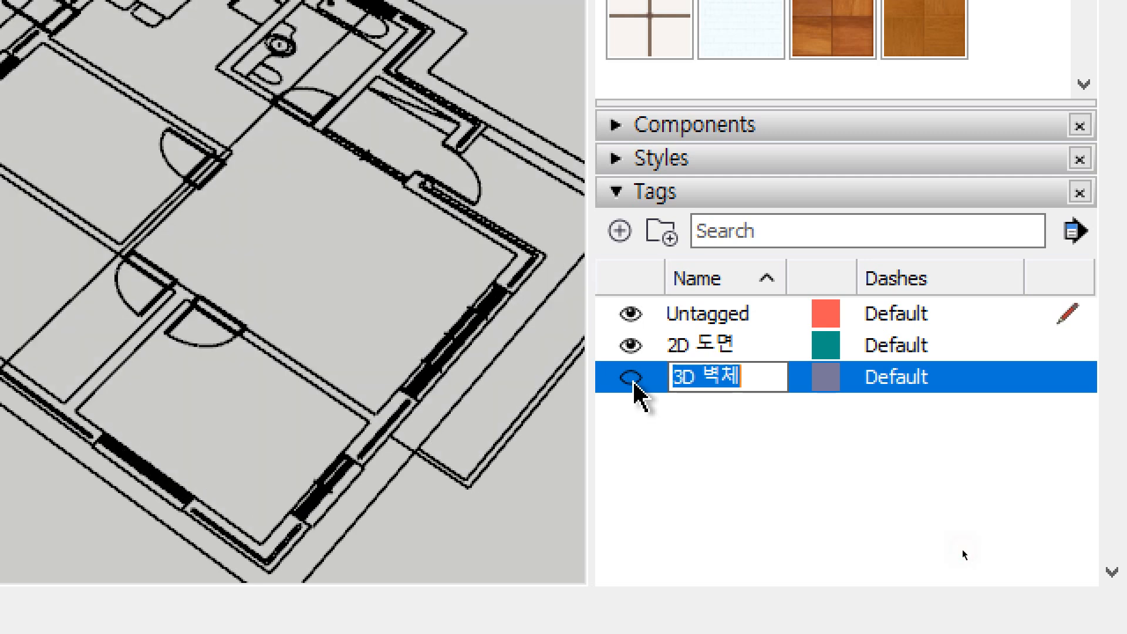
{"action": "left_click", "coordinate": [631, 377]}
{"action": "left_click", "coordinate": [631, 377]}
{"action": "left_click", "coordinate": [632, 377]}
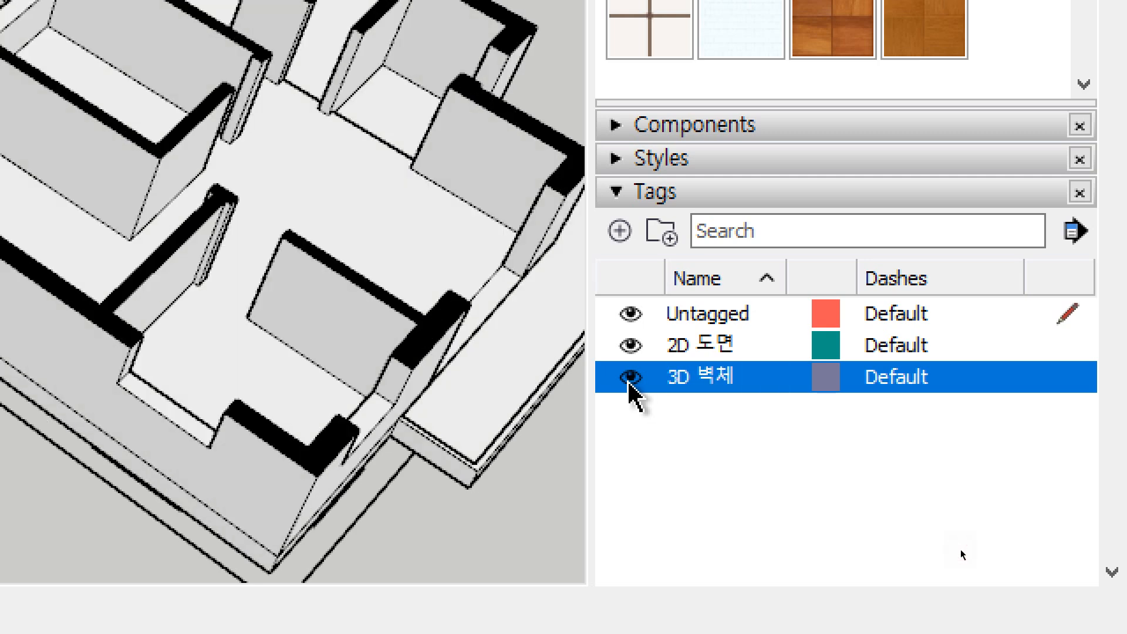
Hide and show the 2D 도면 tag to compare its effect on the whole model
{"action": "left_click", "coordinate": [633, 346]}
{"action": "left_click", "coordinate": [633, 347]}
{"action": "left_click", "coordinate": [634, 346]}
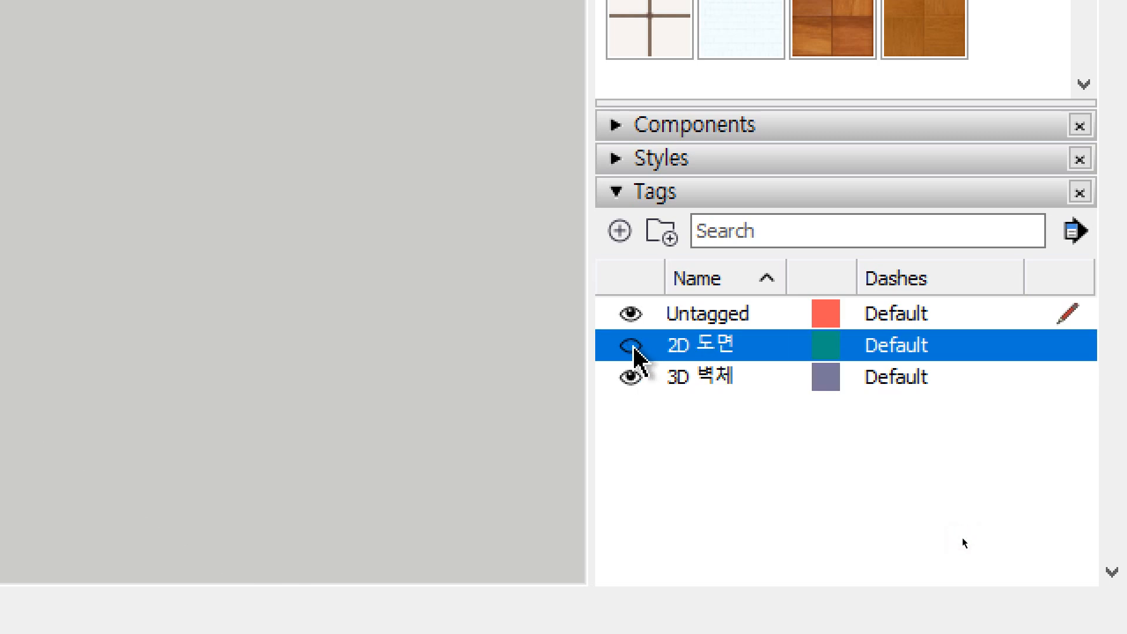
{"action": "left_click", "coordinate": [633, 346]}
{"action": "left_click", "coordinate": [633, 346]}
{"action": "left_click", "coordinate": [633, 347]}
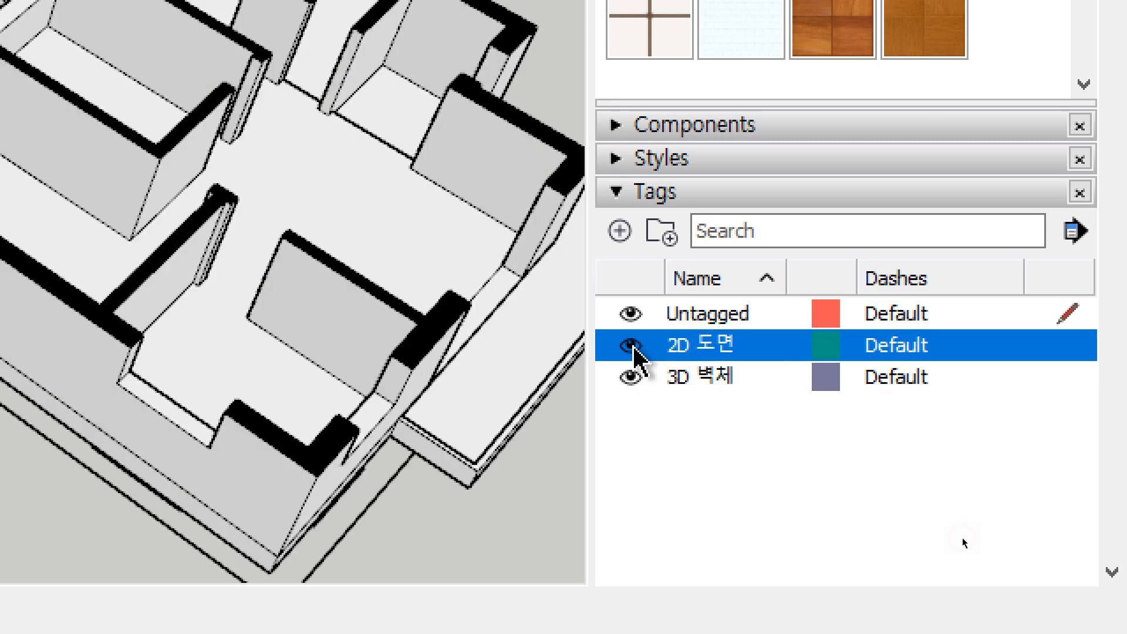
Assign the 3D 벽체 tag to the house wall group, then deselect it
{"action": "middle_click_drag", "start_coordinate": [302, 152], "coordinate": [186, 169], "text": "shift"}
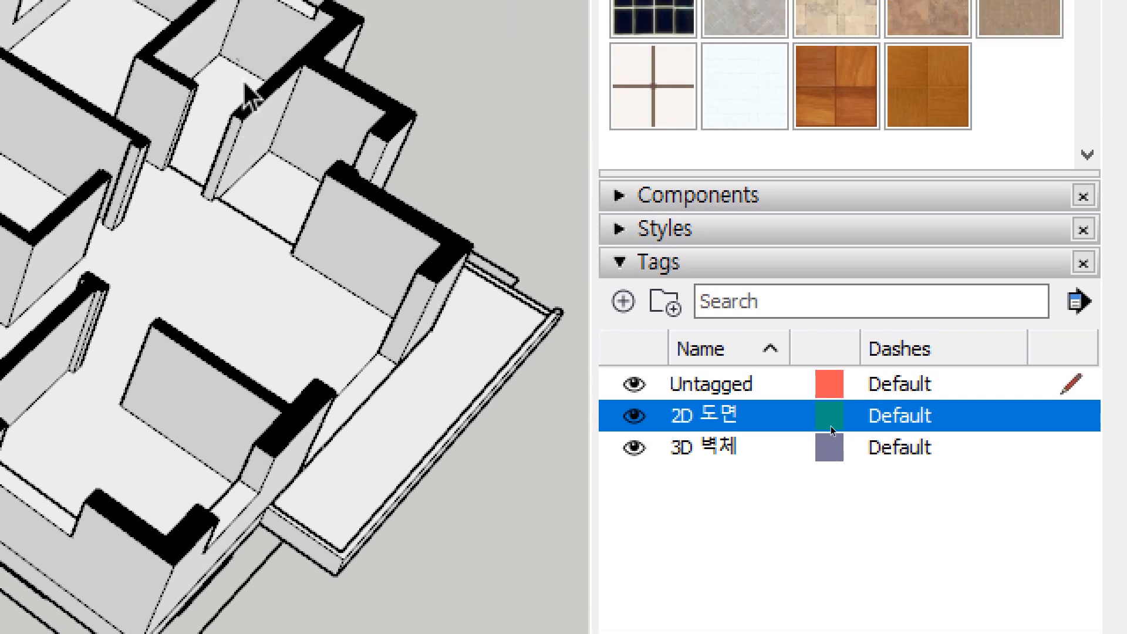
{"action": "left_click", "coordinate": [399, 122]}
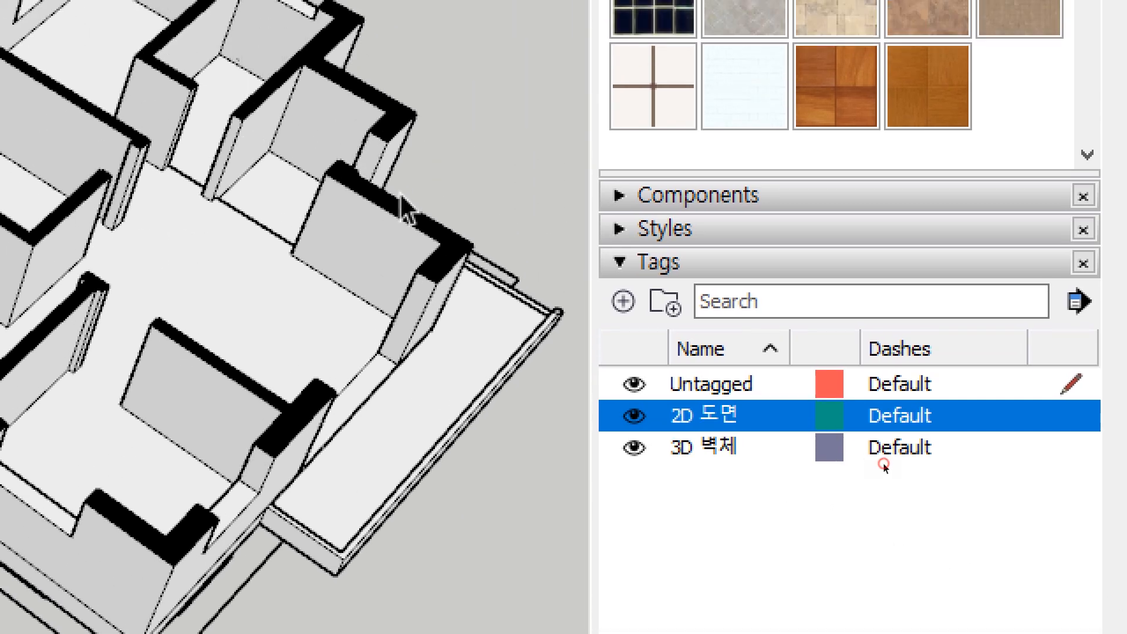
{"action": "left_click", "coordinate": [369, 120]}
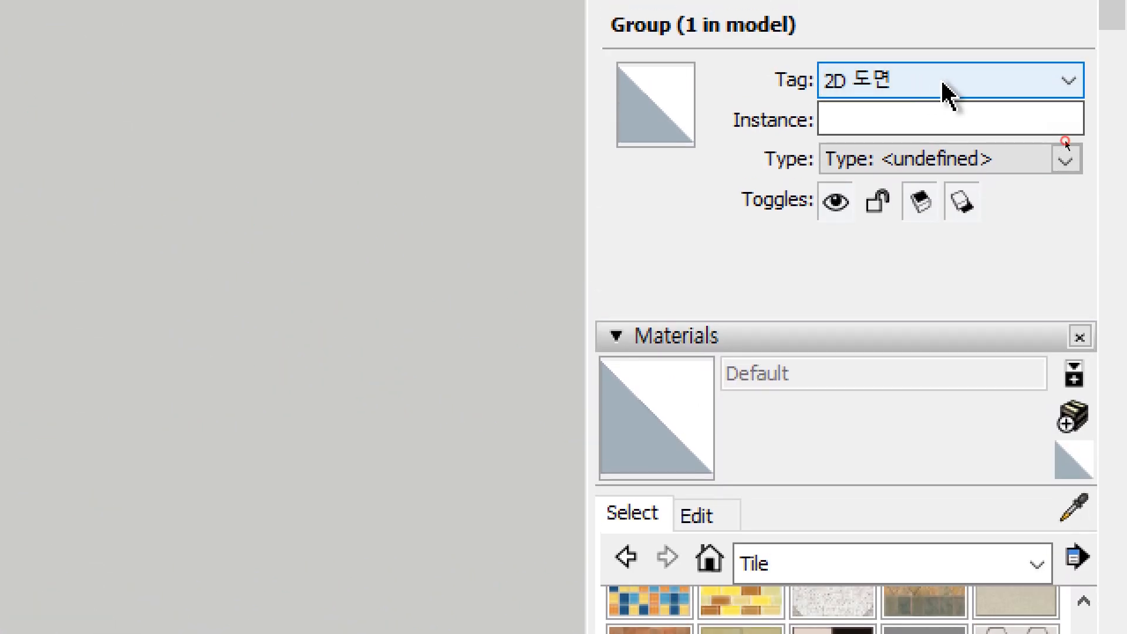
{"action": "left_click", "coordinate": [944, 88]}
{"action": "left_click", "coordinate": [916, 160]}
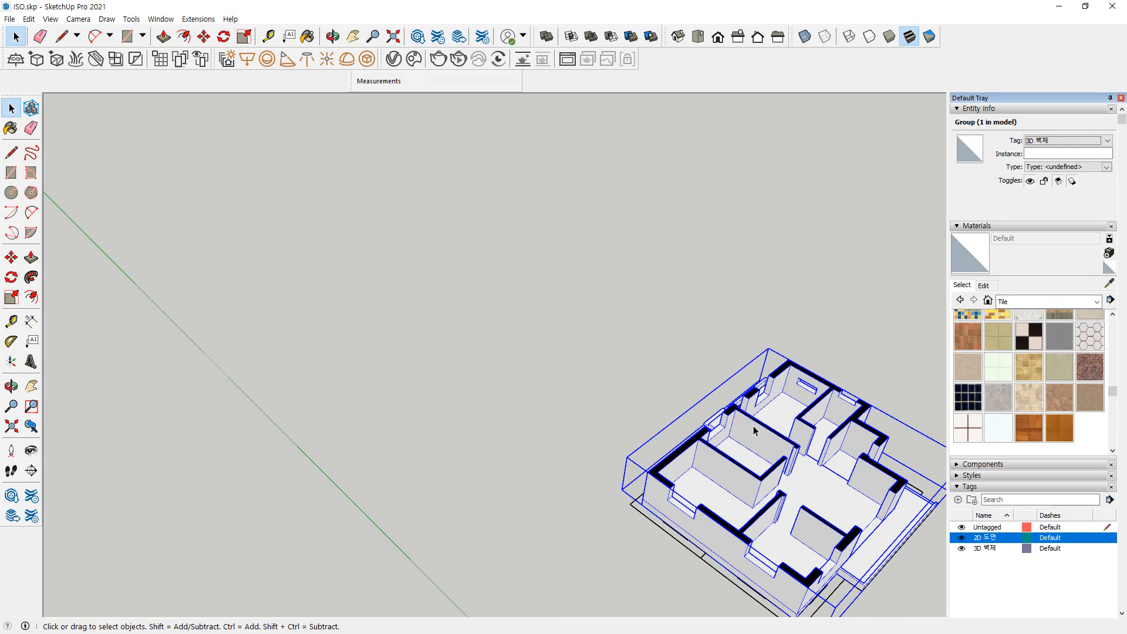
{"action": "key", "text": "shift+z"}
{"action": "left_click", "coordinate": [717, 509]}
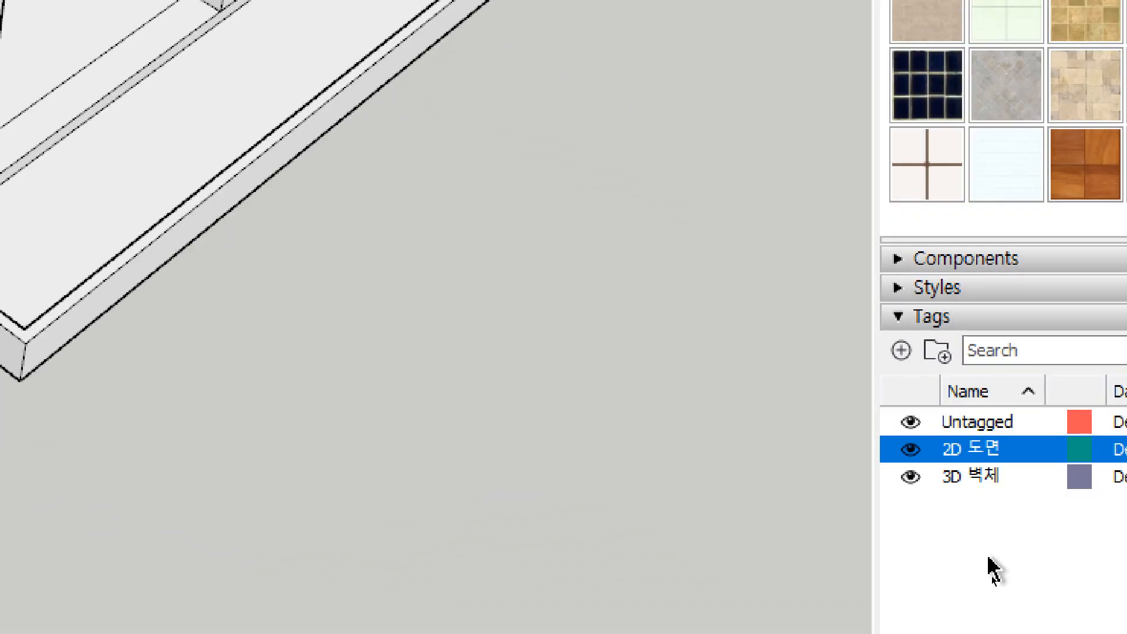
Add a tag named 3D 걸레받이 and make it the current drawing tag
{"action": "left_click", "coordinate": [886, 332]}
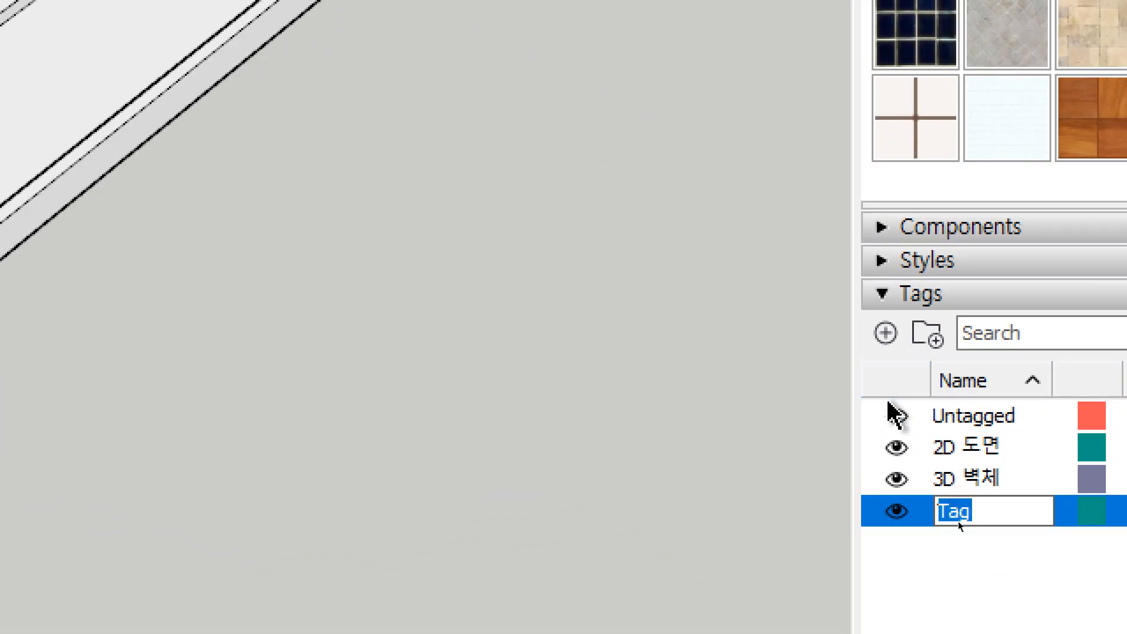
{"action": "type", "text": "3D 거"}
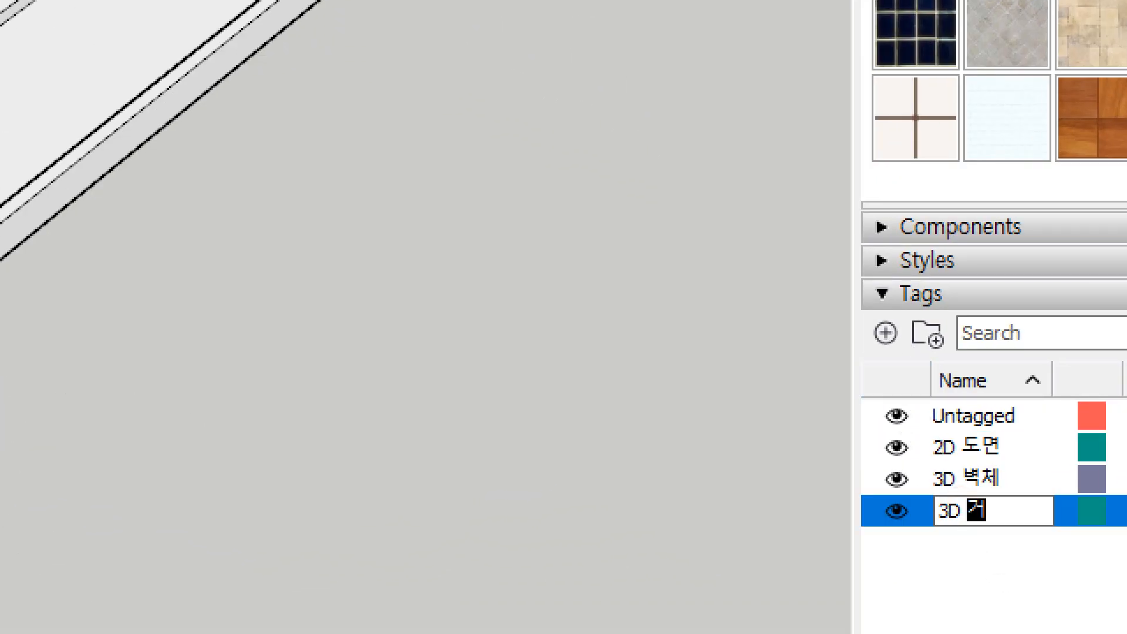
{"action": "type", "text": "ㄹ레받이"}
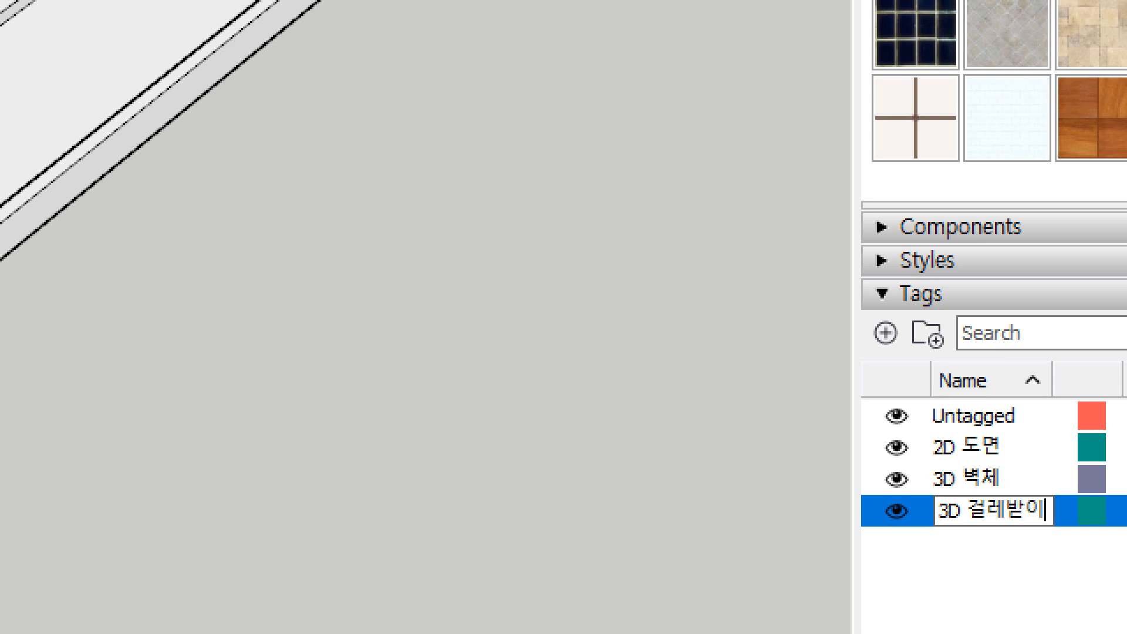
{"action": "key", "text": "Return"}
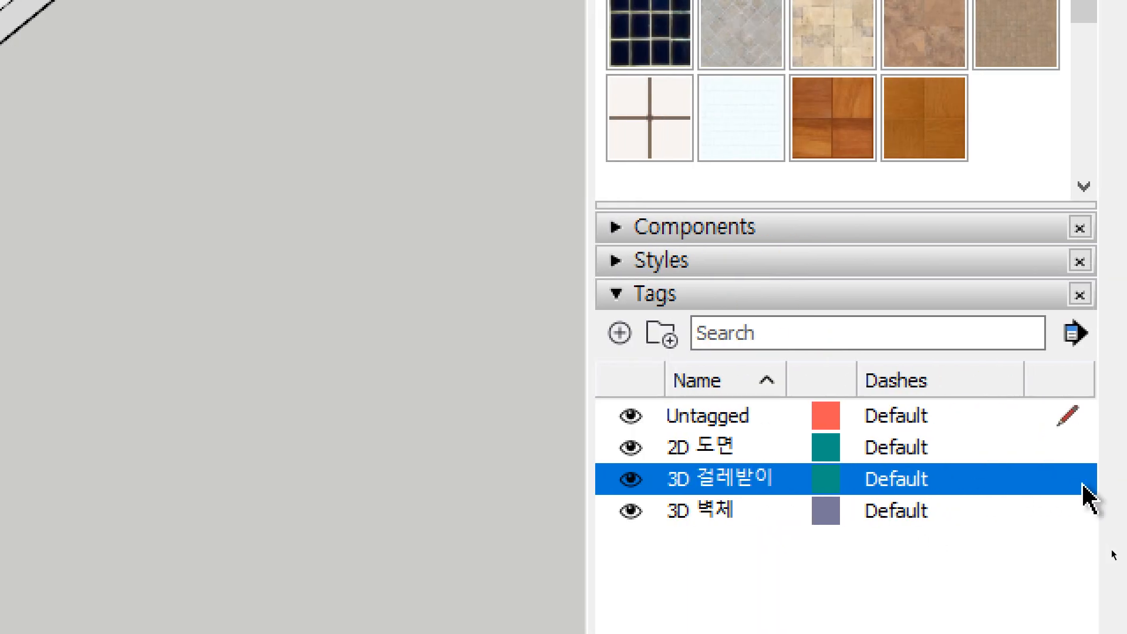
{"action": "left_click", "coordinate": [1078, 481]}
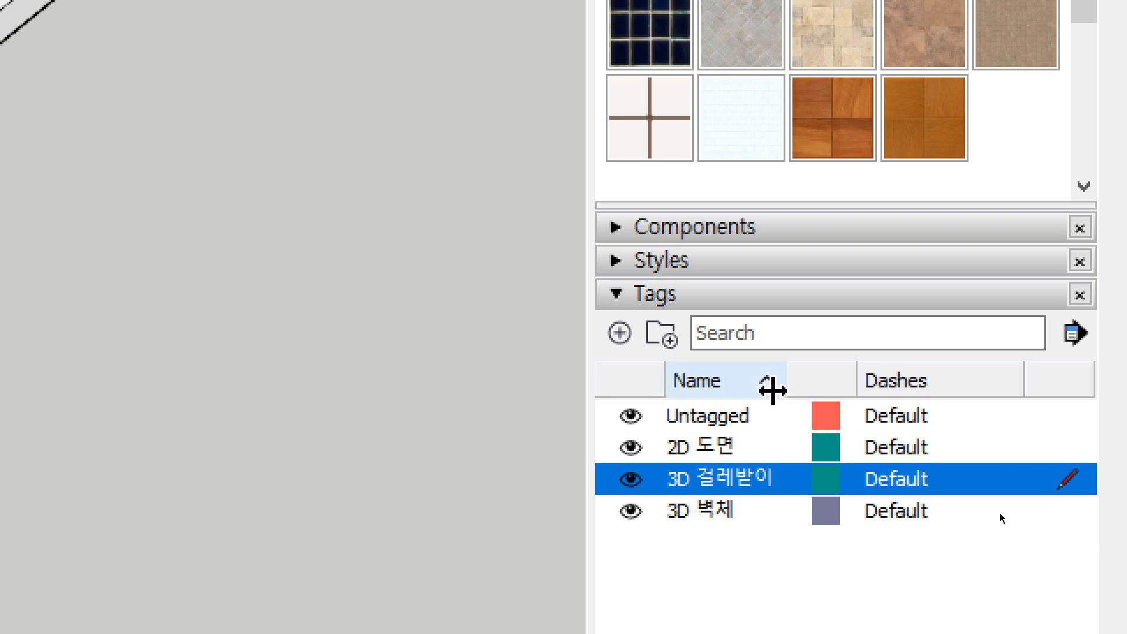
Add a tag named 3D 창문 for the windows
{"action": "left_click", "coordinate": [615, 346]}
{"action": "type", "text": "3"}
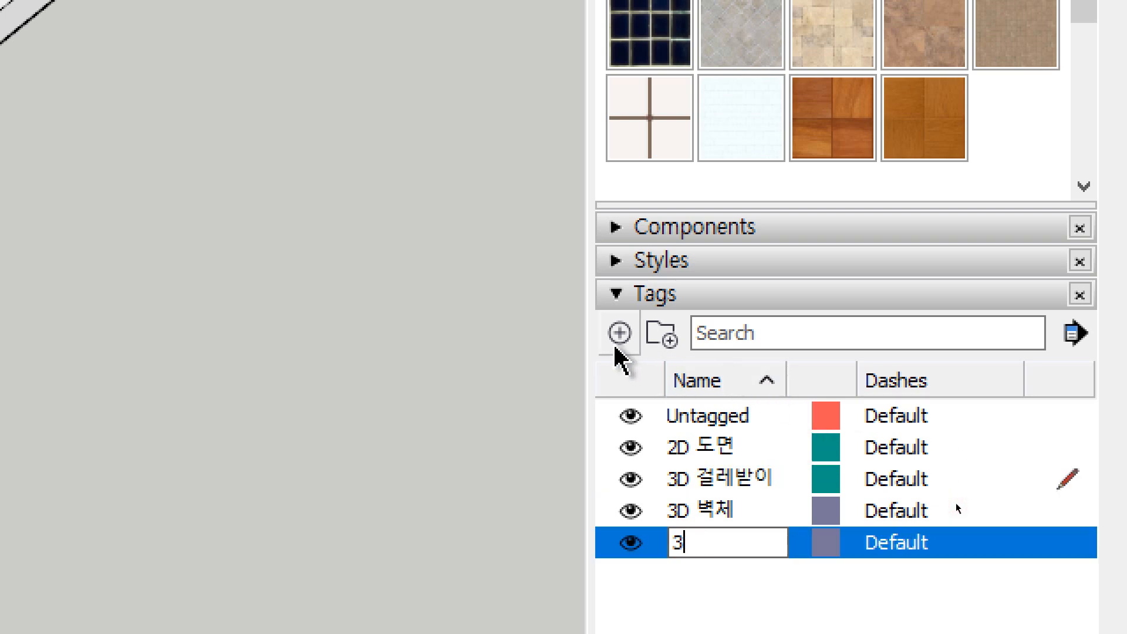
{"action": "type", "text": "ㅇ"}
{"action": "key", "text": "BackSpace"}
{"action": "type", "text": "D 참"}
{"action": "type", "text": "문"}
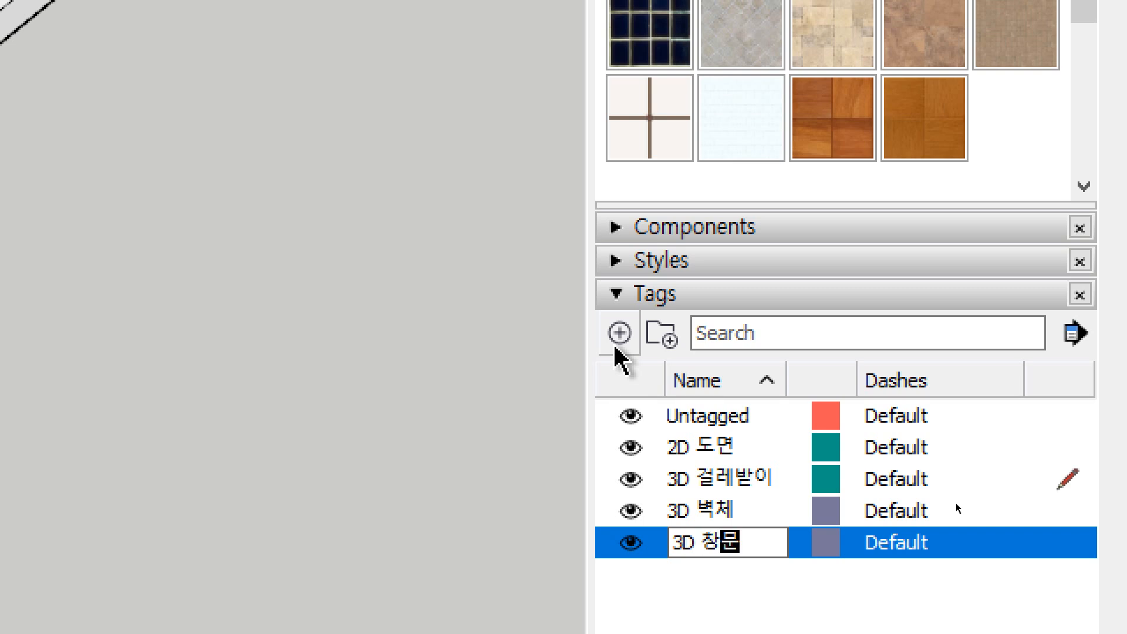
{"action": "key", "text": "Return"}
Add a tag named 3D 문 for the doors
{"action": "left_click", "coordinate": [619, 333]}
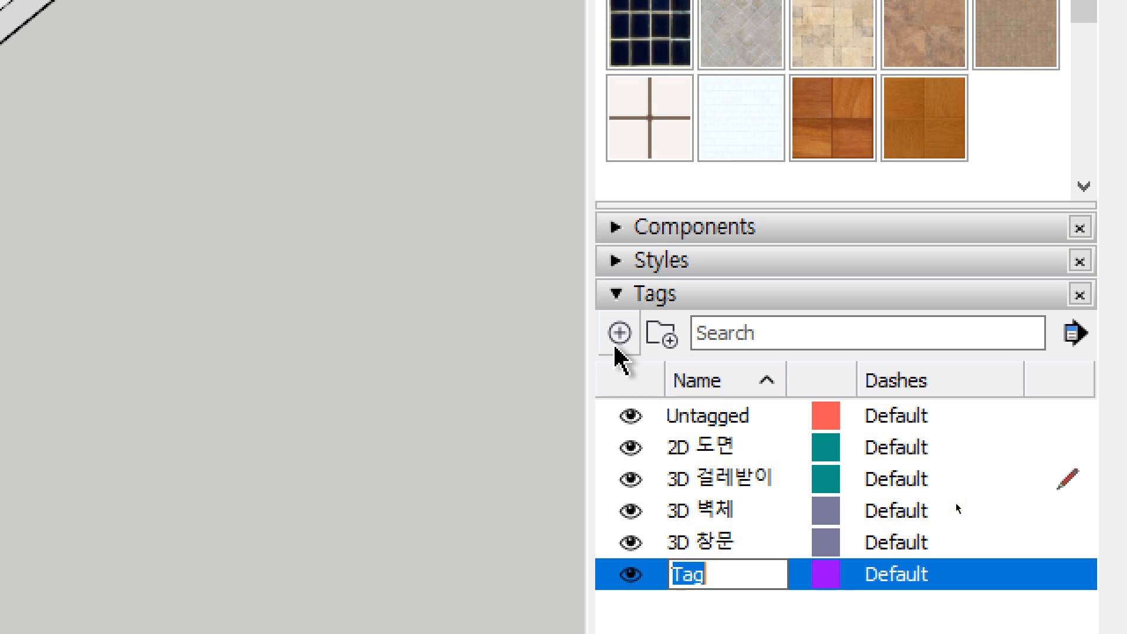
{"action": "type", "text": "3ㅇ"}
{"action": "key", "text": "BackSpace"}
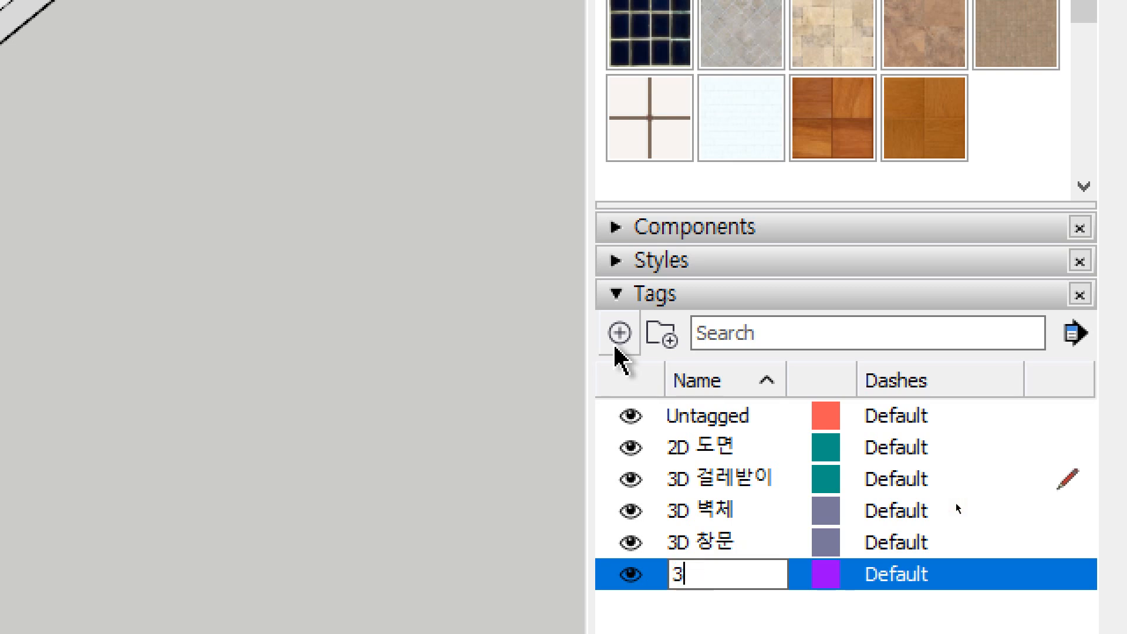
{"action": "type", "text": "D 문"}
{"action": "key", "text": "Return"}
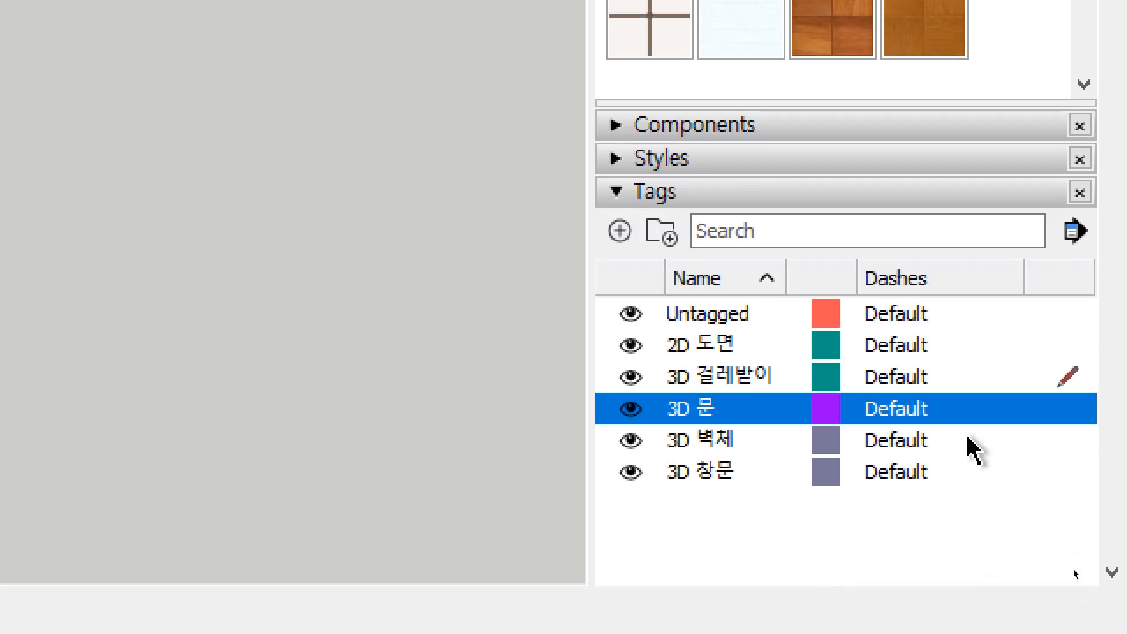
Make 3D 창문 the current drawing tag and draw a rectangle filling the window opening in the outer wall beside the balcony
{"action": "left_click", "coordinate": [1071, 476]}
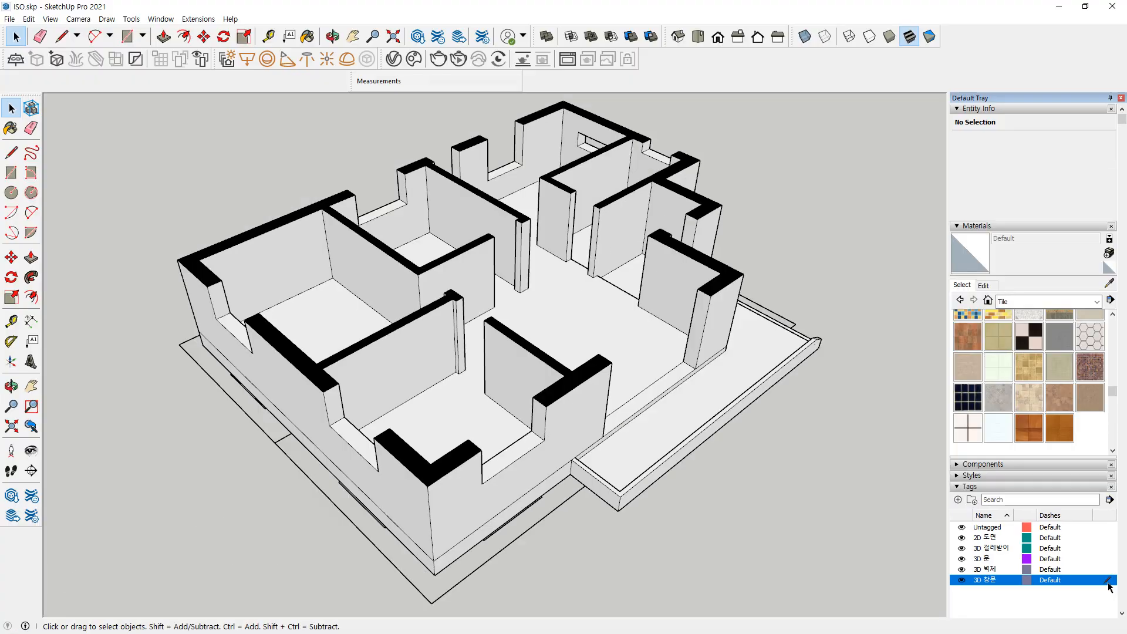
{"action": "middle_click_drag", "start_coordinate": [410, 387], "coordinate": [407, 387]}
{"action": "scroll", "coordinate": [452, 448], "scroll_direction": "up", "scroll_amount": 10}
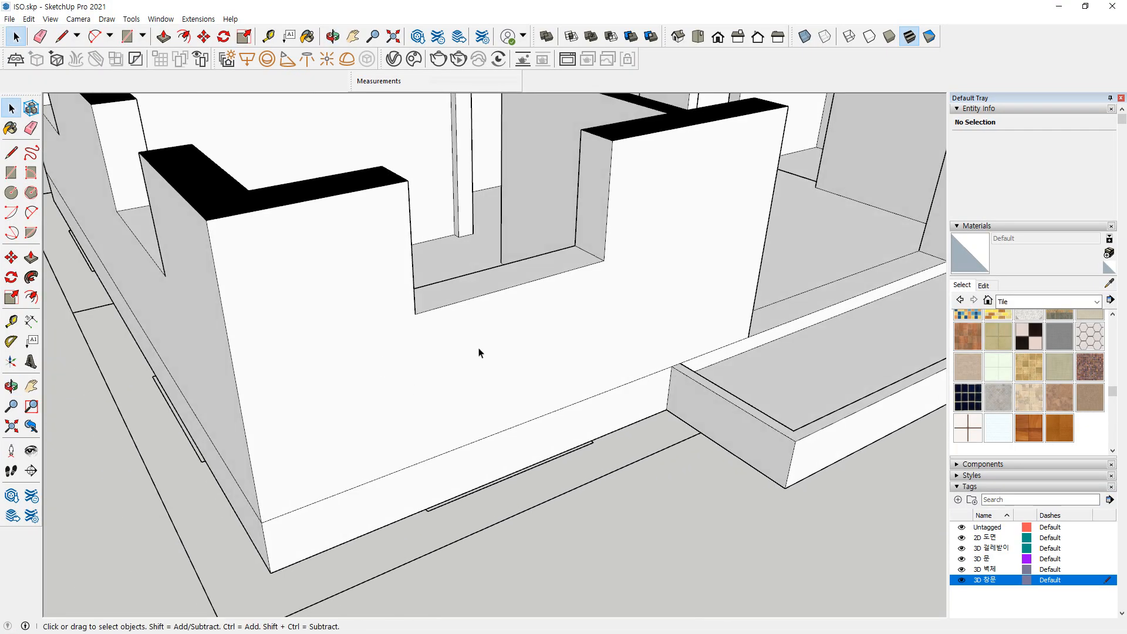
{"action": "middle_click_drag", "start_coordinate": [478, 352], "coordinate": [337, 428], "text": "shift"}
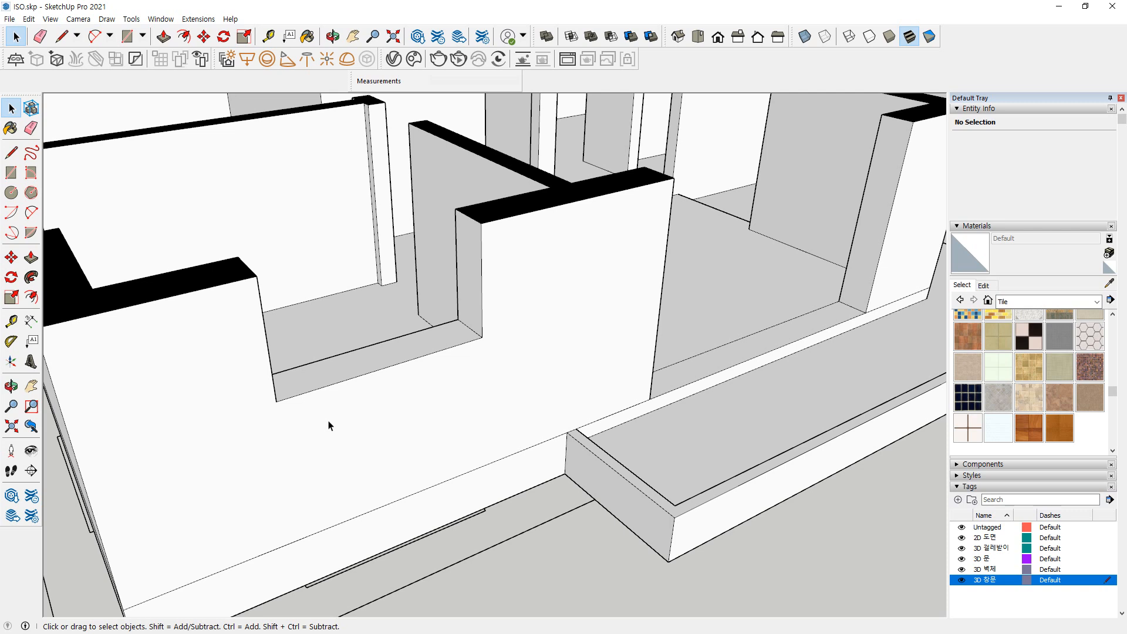
{"action": "key", "text": "r"}
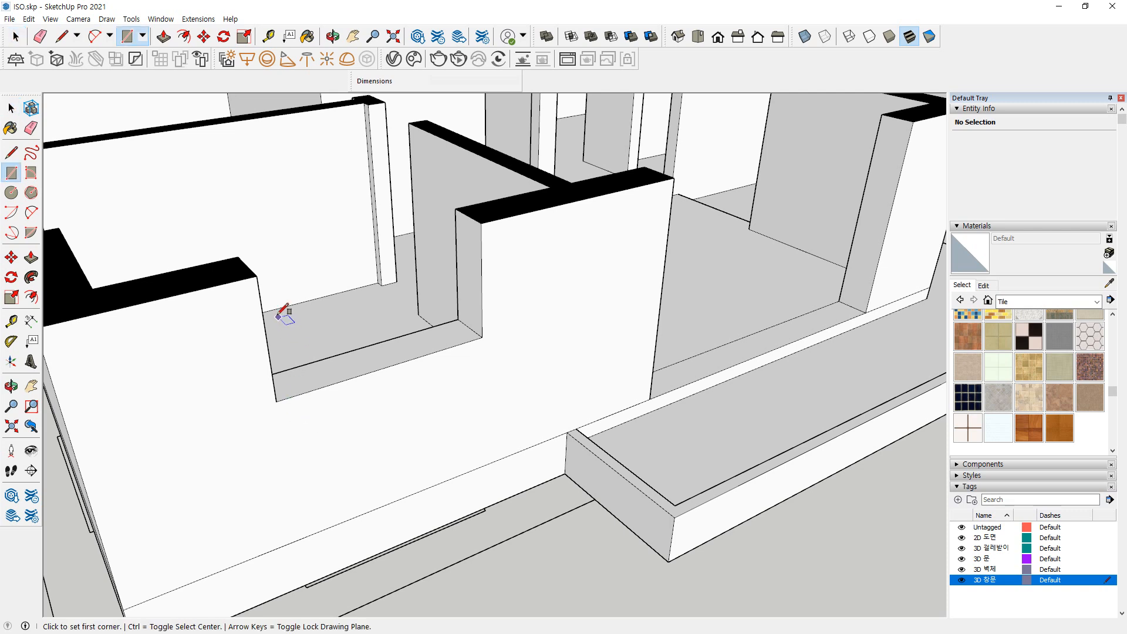
{"action": "left_click", "coordinate": [257, 275]}
{"action": "left_click", "coordinate": [483, 338]}
{"action": "key", "text": "space"}
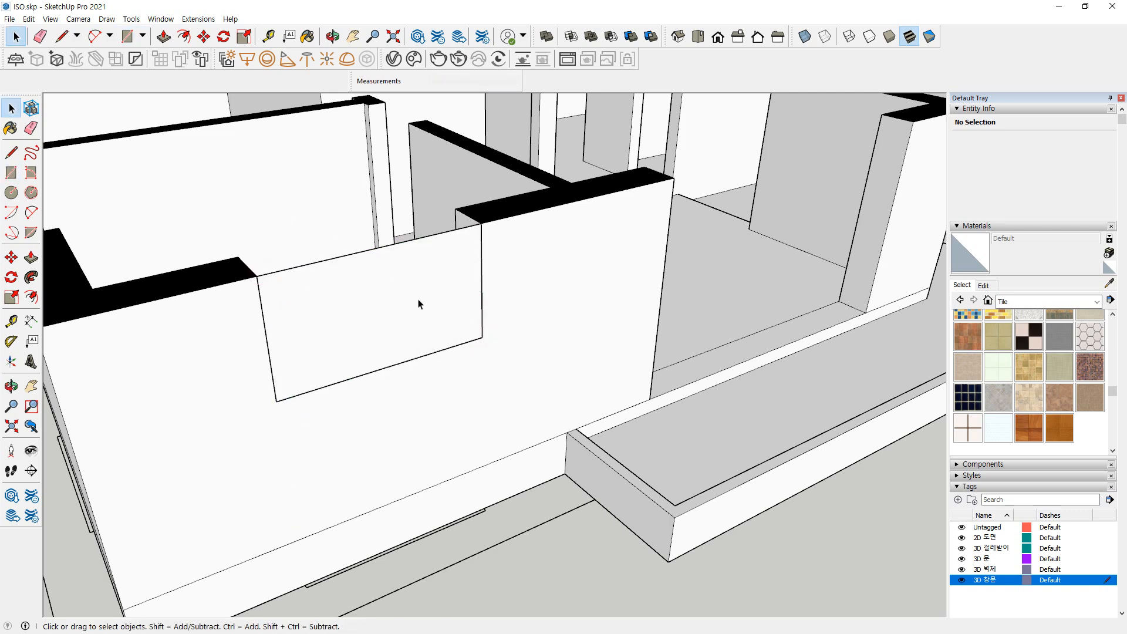
Offset the rectangle's side and bottom edges 45 mm inward and erase its top edge, leaving a U-shaped window frame face
{"action": "left_click", "coordinate": [411, 304]}
{"action": "left_click_drag", "start_coordinate": [385, 211], "coordinate": [347, 285], "text": "ctrl+shift"}
{"action": "key", "text": "f"}
{"action": "left_click", "coordinate": [455, 267]}
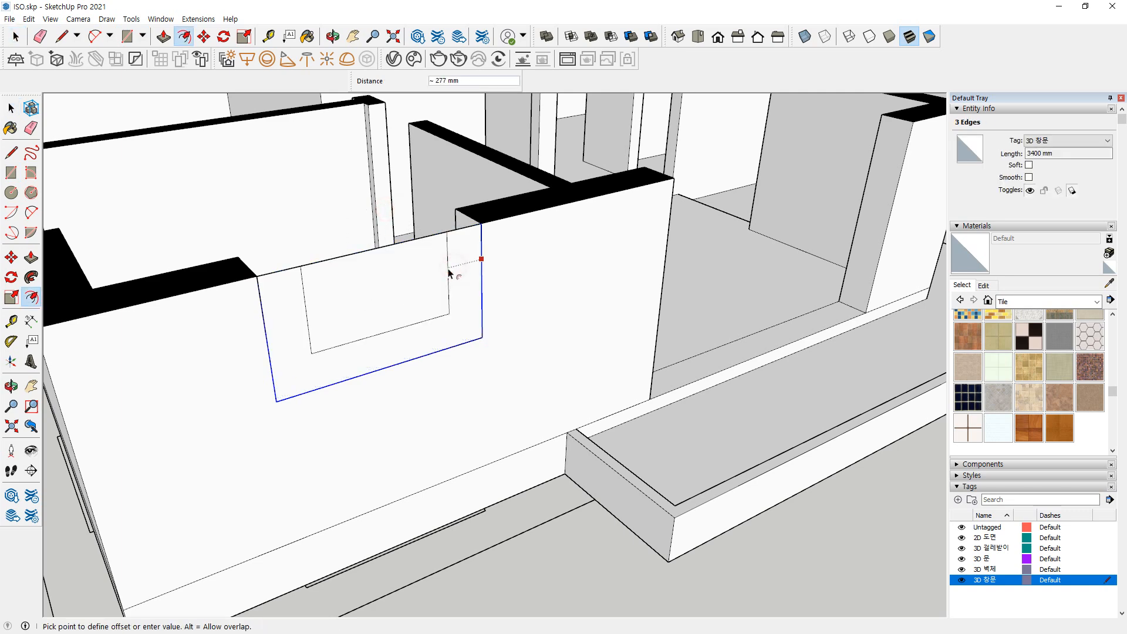
{"action": "type", "text": "45"}
{"action": "key", "text": "Return"}
{"action": "key", "text": "e"}
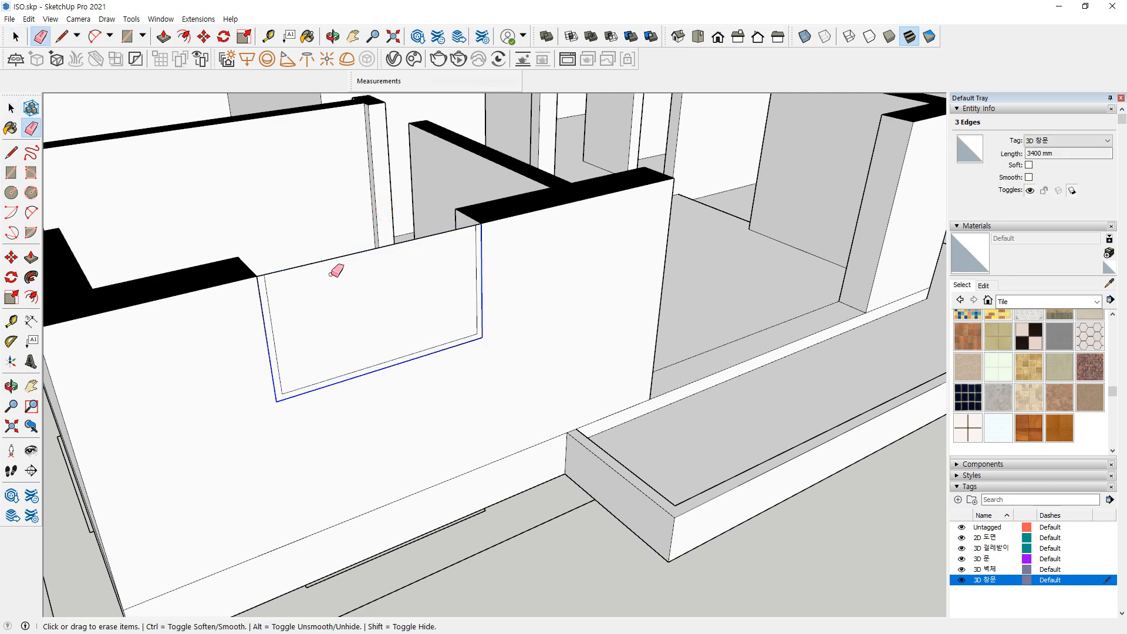
{"action": "left_click_drag", "start_coordinate": [327, 268], "coordinate": [325, 242]}
{"action": "scroll", "coordinate": [314, 332], "scroll_direction": "up", "scroll_amount": 3}
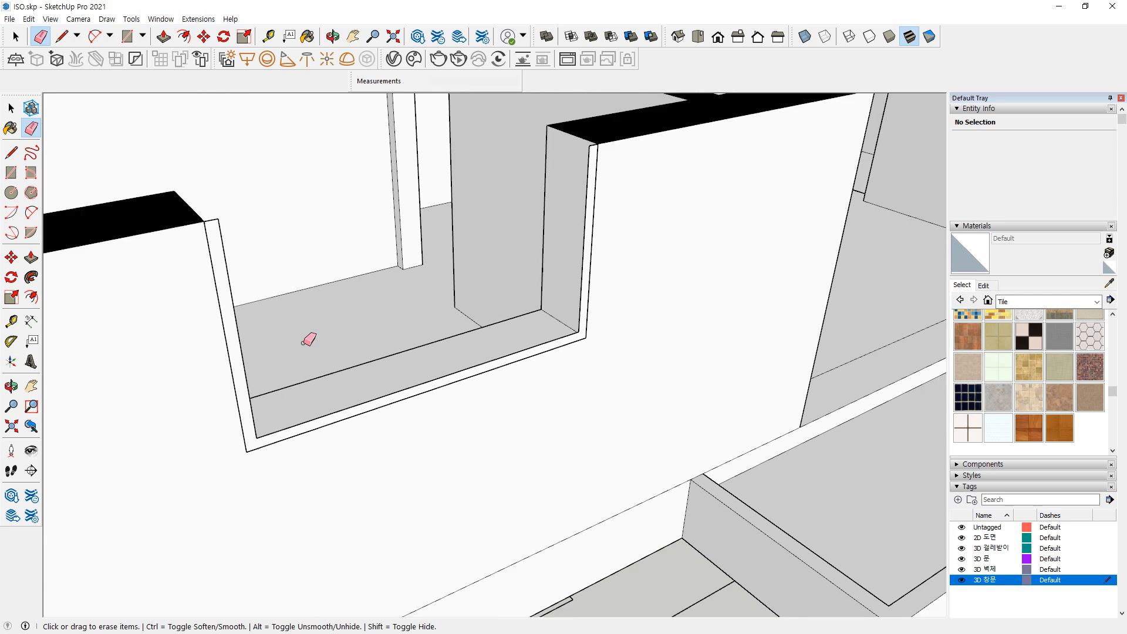
Push/Pull the U-shaped frame face into the wall opening and select the whole resulting frame
{"action": "key", "text": "p"}
{"action": "left_click", "coordinate": [243, 334]}
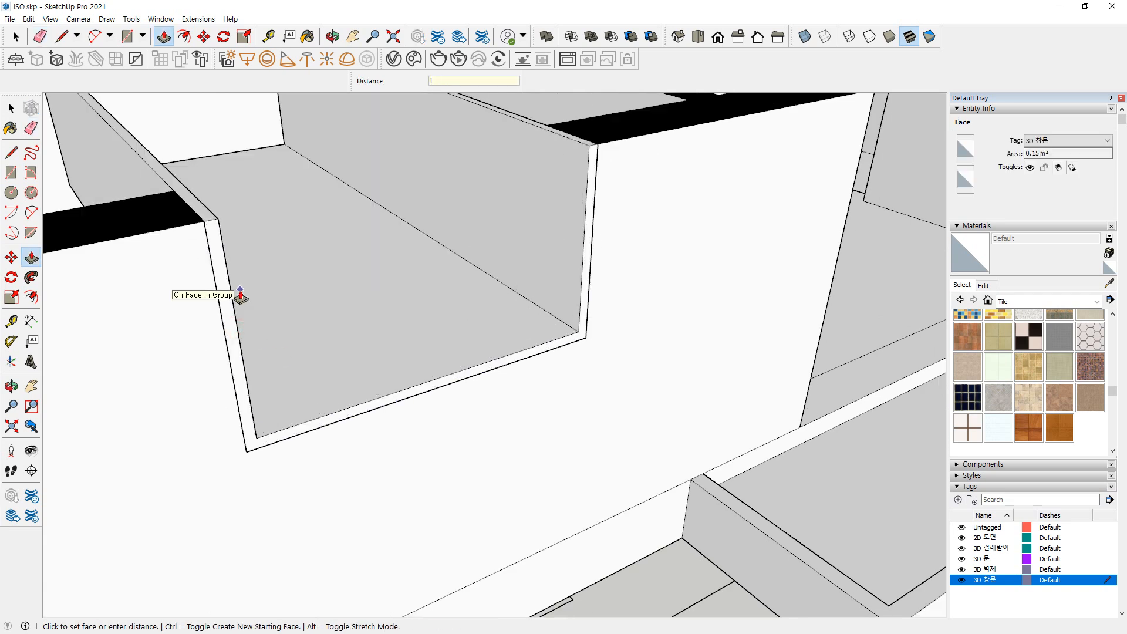
{"action": "left_click", "coordinate": [241, 298]}
{"action": "key", "text": "space"}
{"action": "triple_click", "coordinate": [299, 407]}
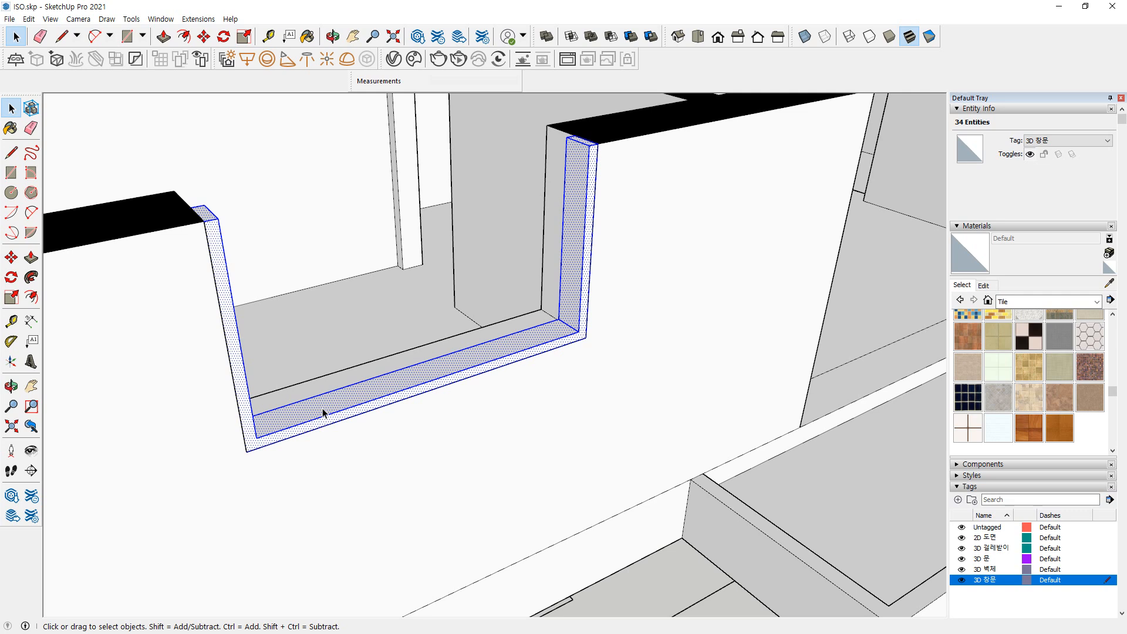
Try reversing all faces of the selected window frame, then undo the reversal
{"action": "right_click", "coordinate": [322, 411]}
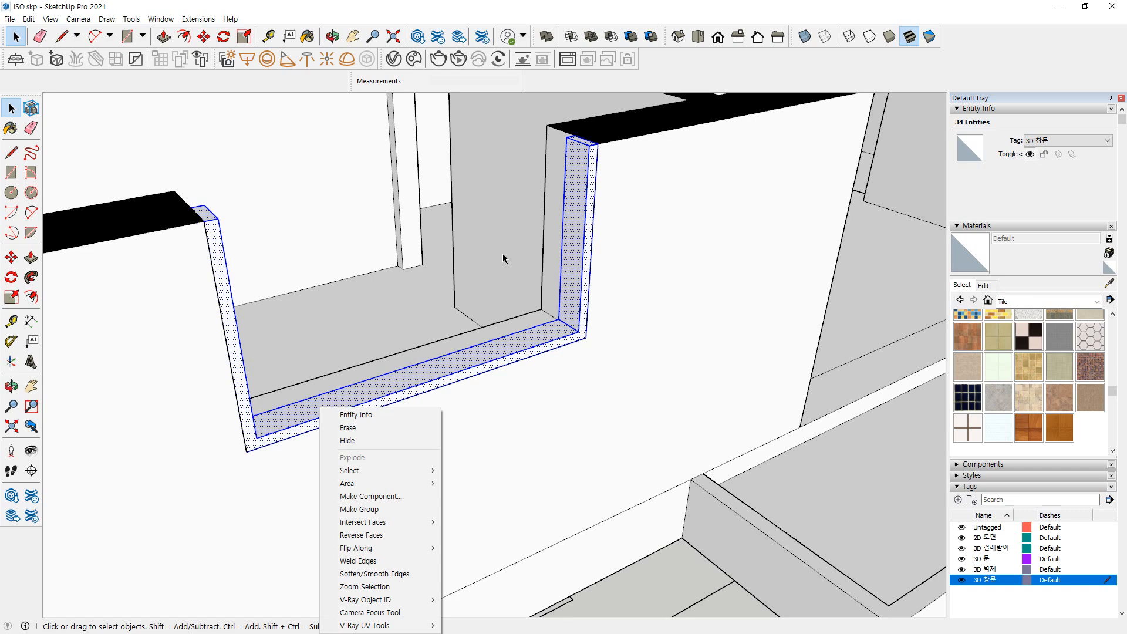
{"action": "right_click", "coordinate": [577, 204]}
{"action": "key", "text": "Escape"}
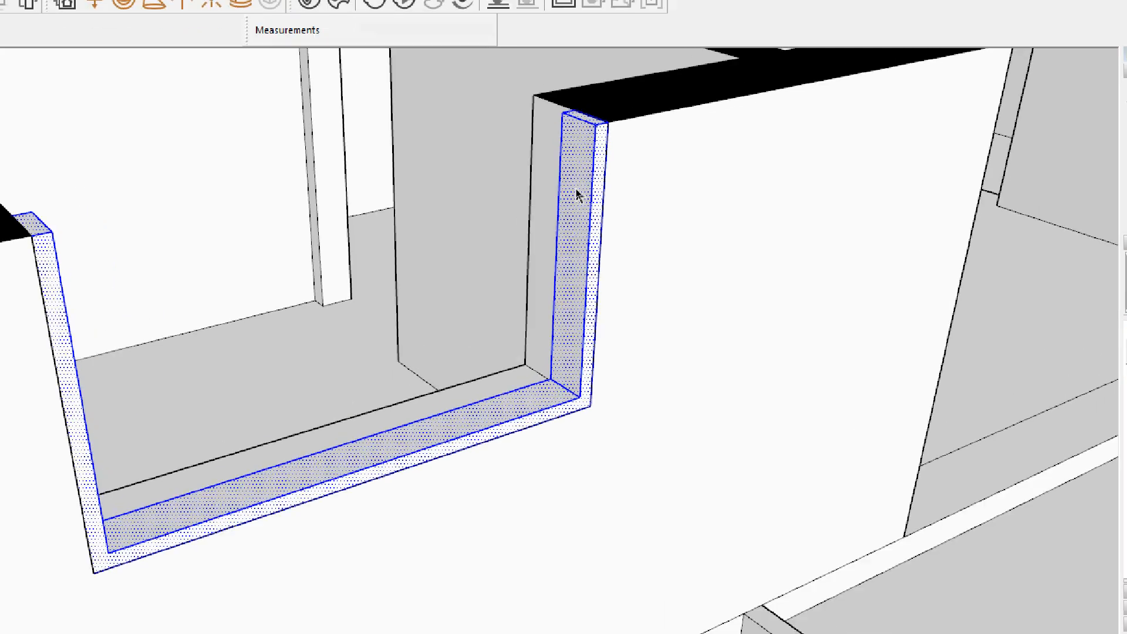
{"action": "right_click", "coordinate": [576, 200]}
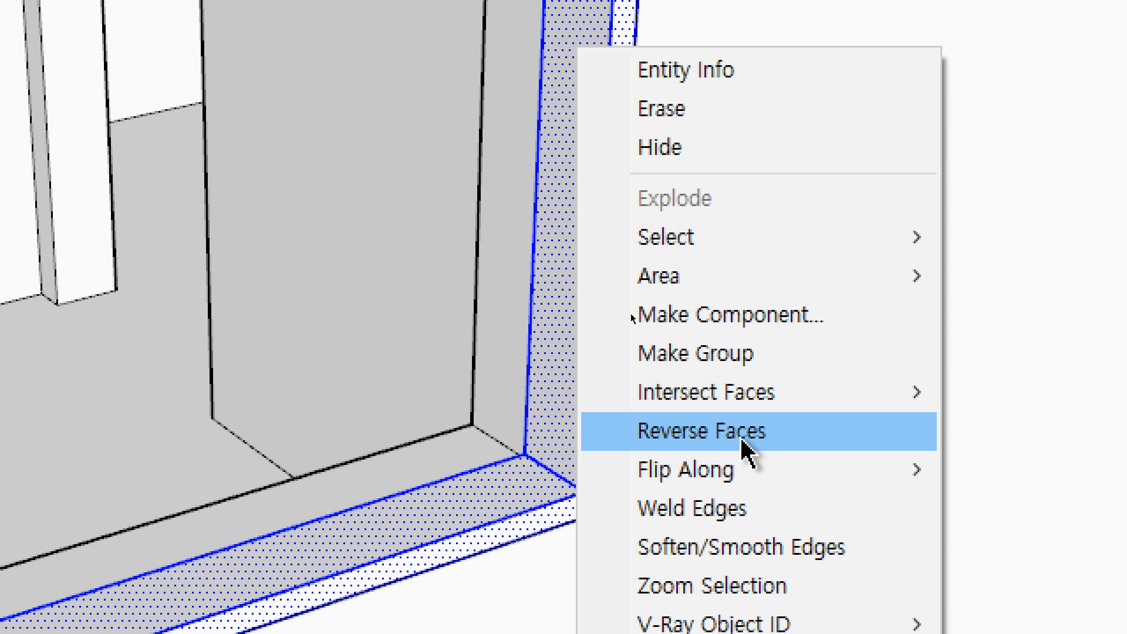
{"action": "left_click", "coordinate": [743, 442]}
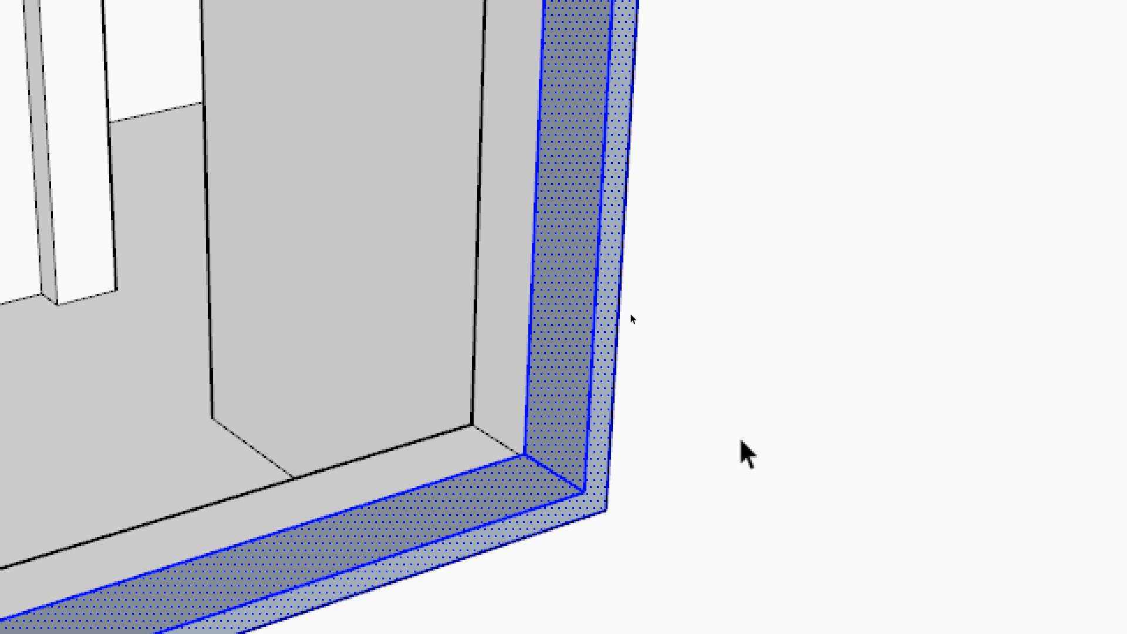
{"action": "right_click", "coordinate": [583, 84]}
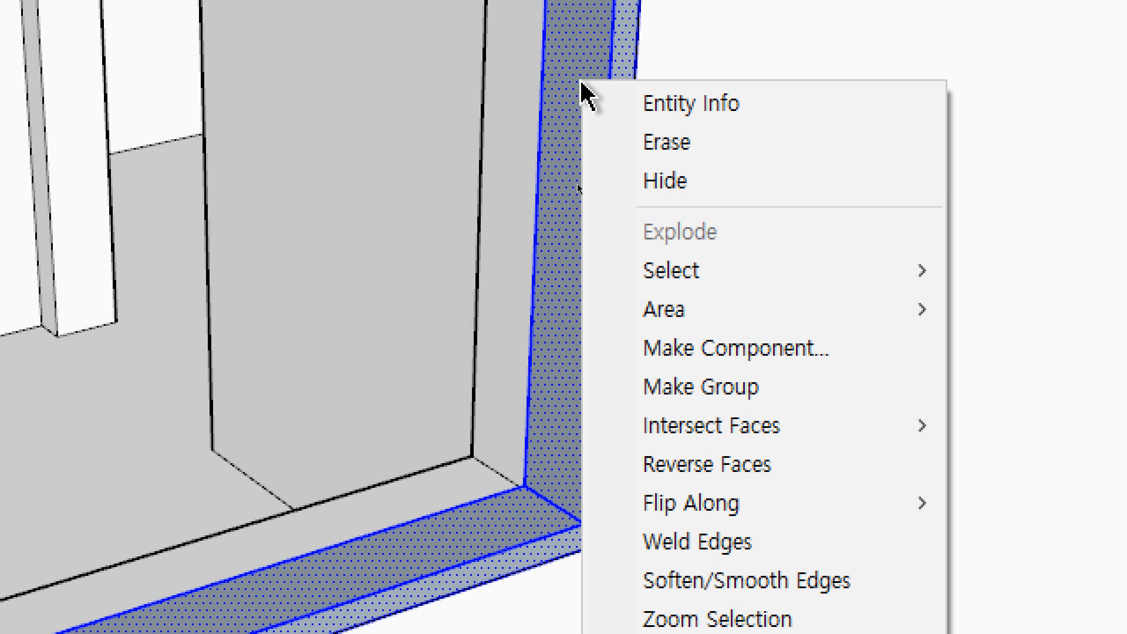
{"action": "key", "text": "Escape"}
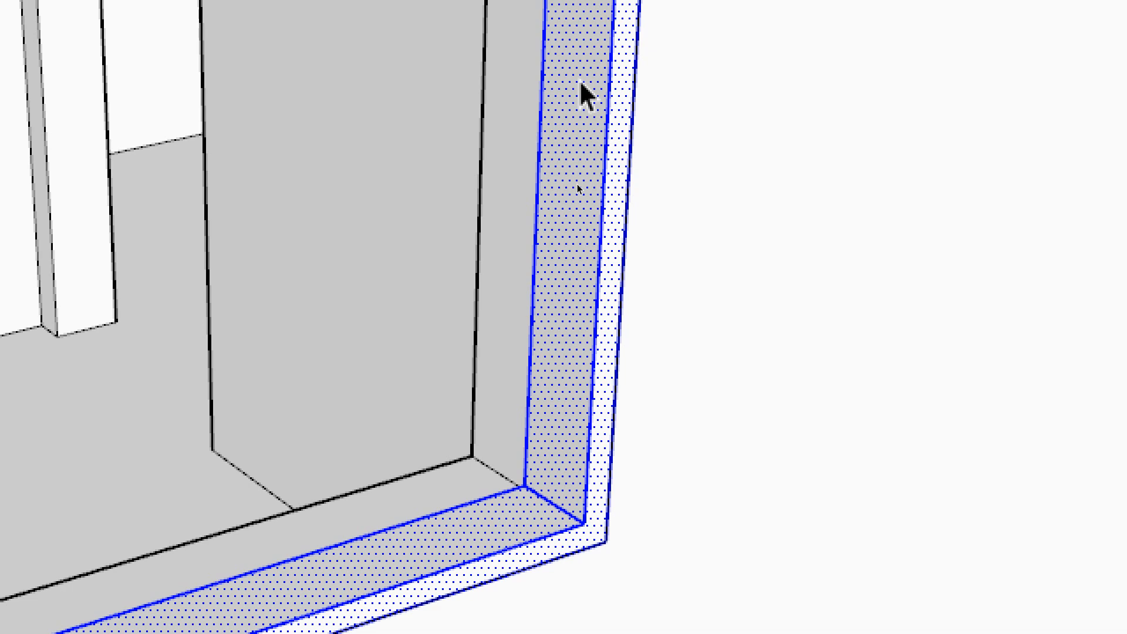
Reverse the faces of the selected window frame and make the frame a group
{"action": "right_click", "coordinate": [583, 94]}
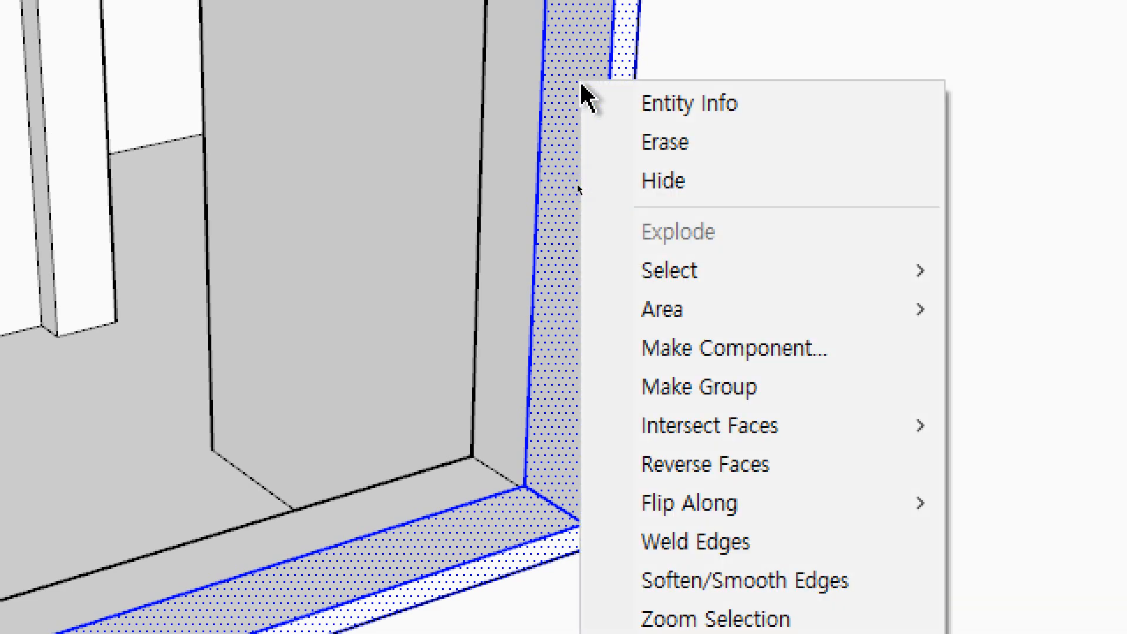
{"action": "key", "text": "r"}
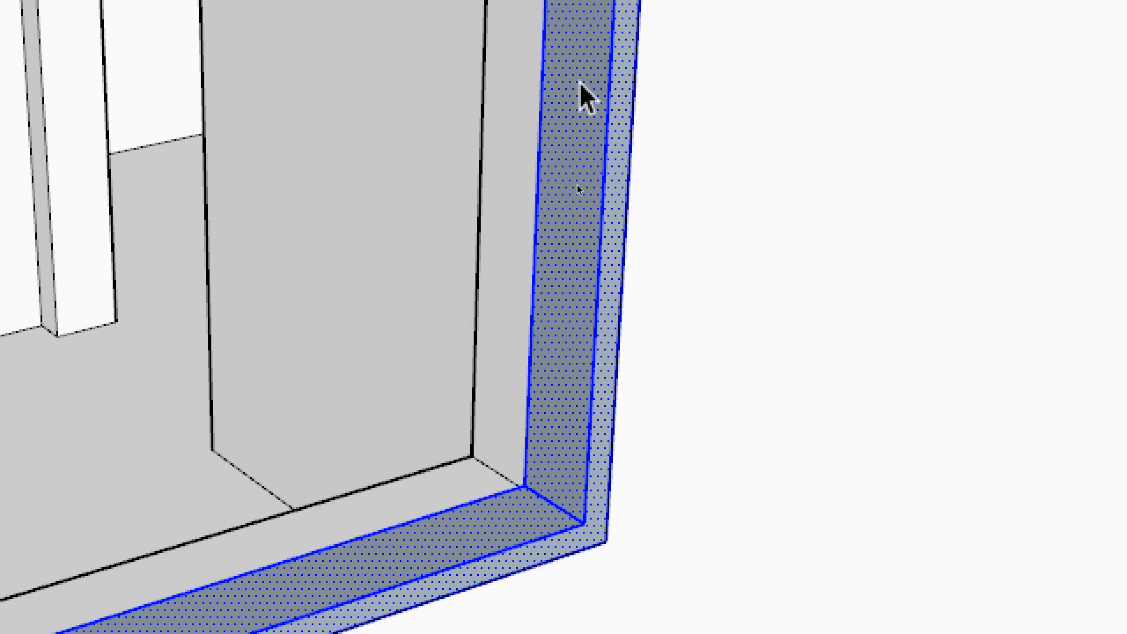
{"action": "right_click", "coordinate": [581, 85]}
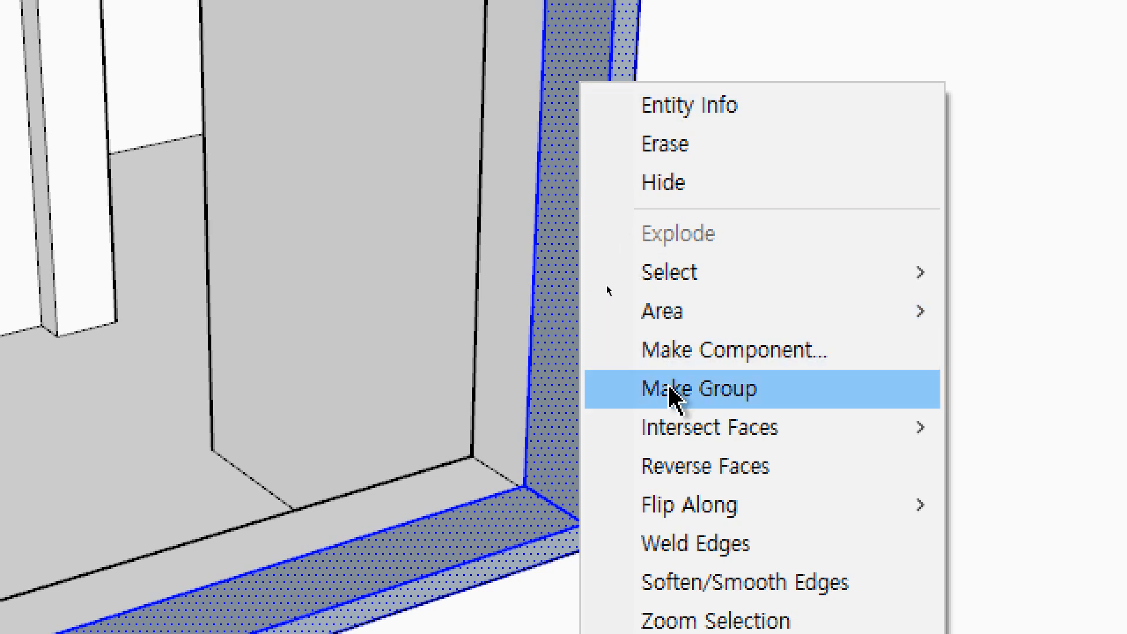
{"action": "right_click", "coordinate": [592, 46]}
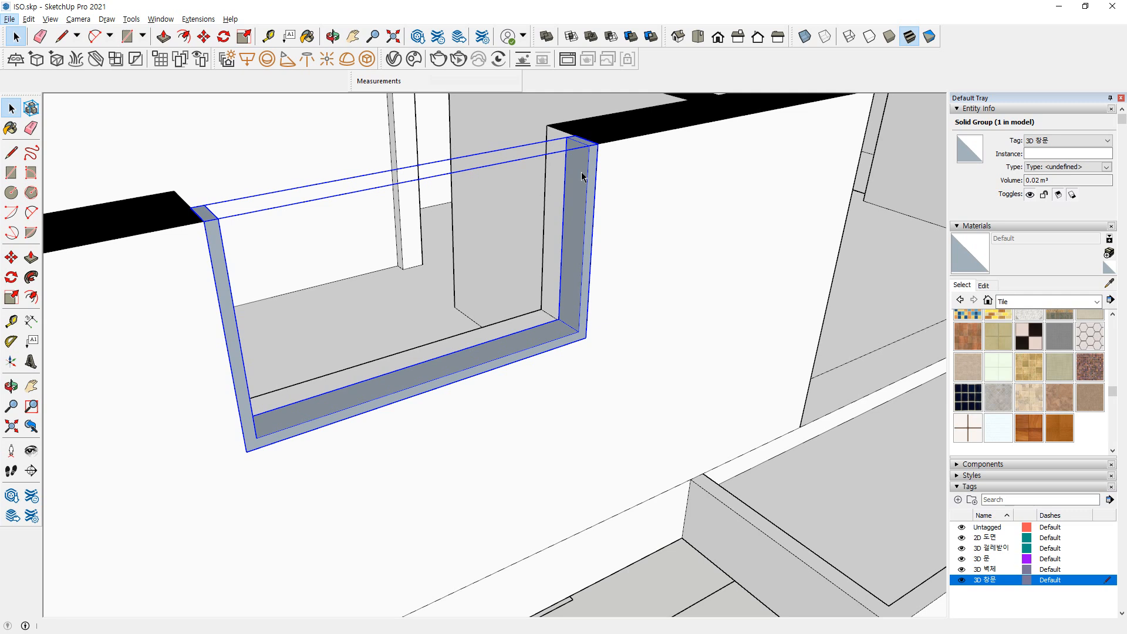
{"action": "key", "text": "r"}
{"action": "left_click", "coordinate": [589, 146]}
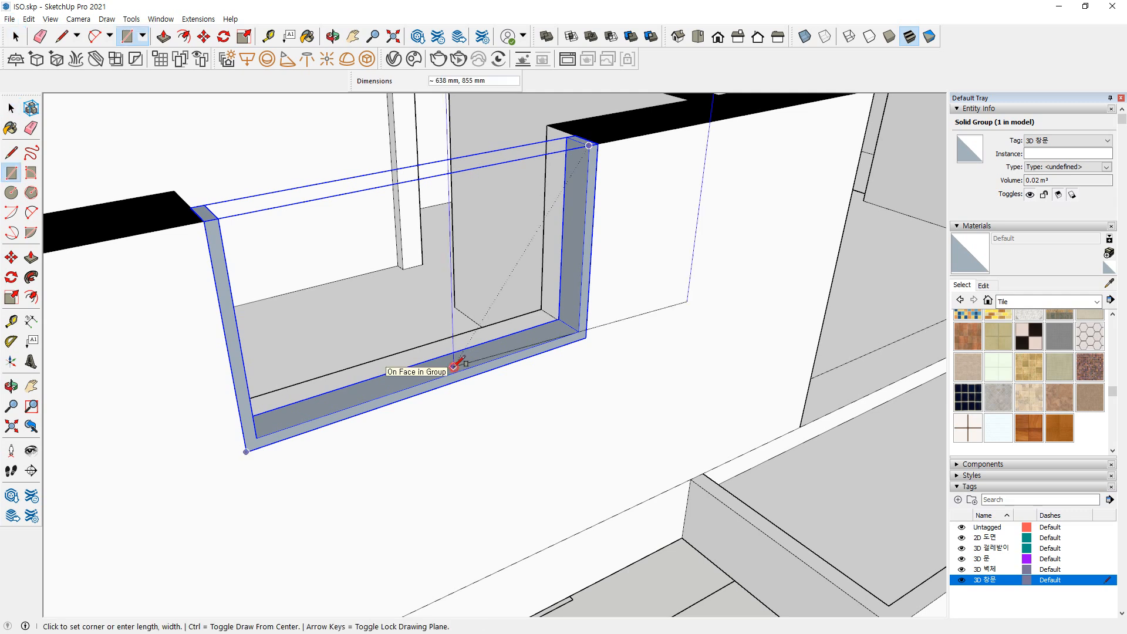
{"action": "left_click", "coordinate": [435, 379]}
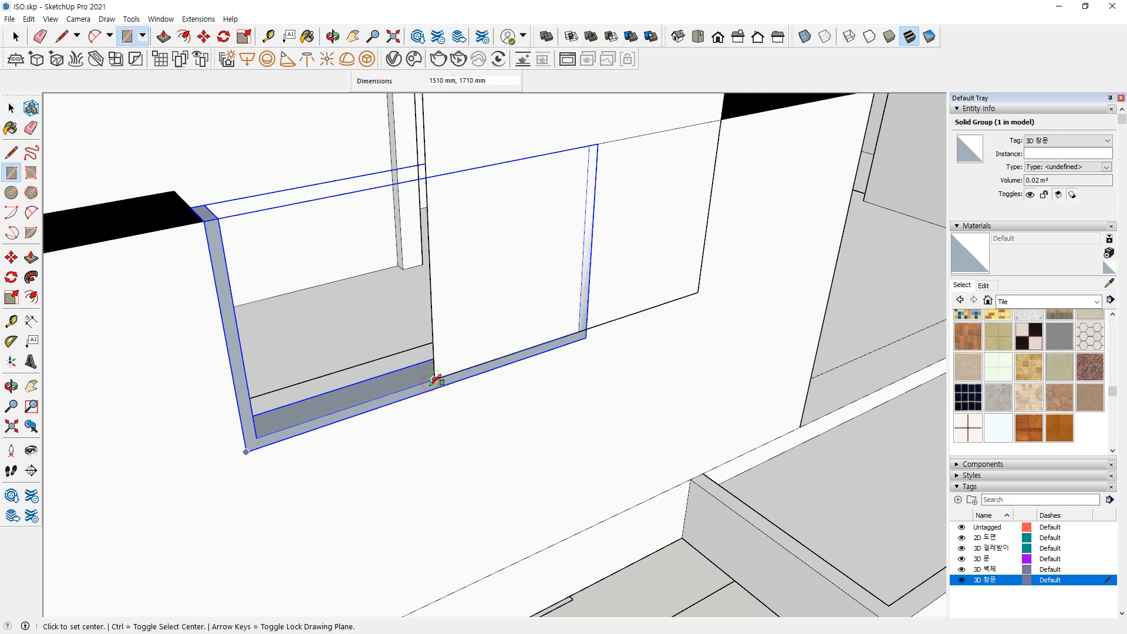
{"action": "scroll", "coordinate": [432, 314], "scroll_direction": "down", "scroll_amount": 1}
{"action": "key", "text": "ctrl+z"}
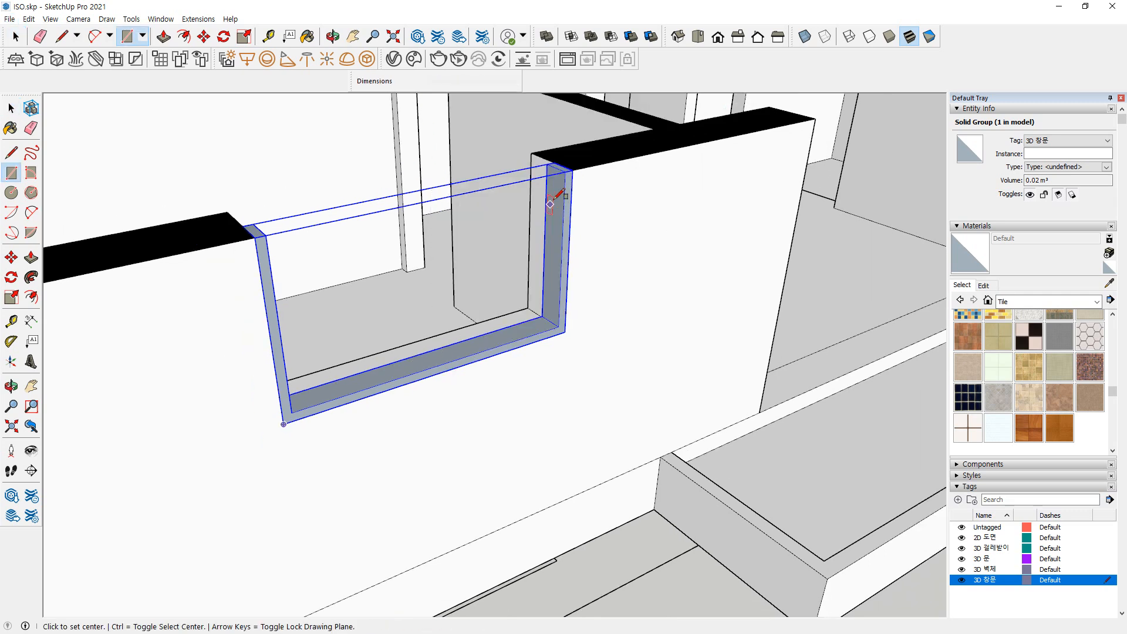
Draw a 755 × 855 mm rectangle over the right half of the frame opening and extend its middle edge 30 mm past the centre
{"action": "left_click", "coordinate": [565, 172]}
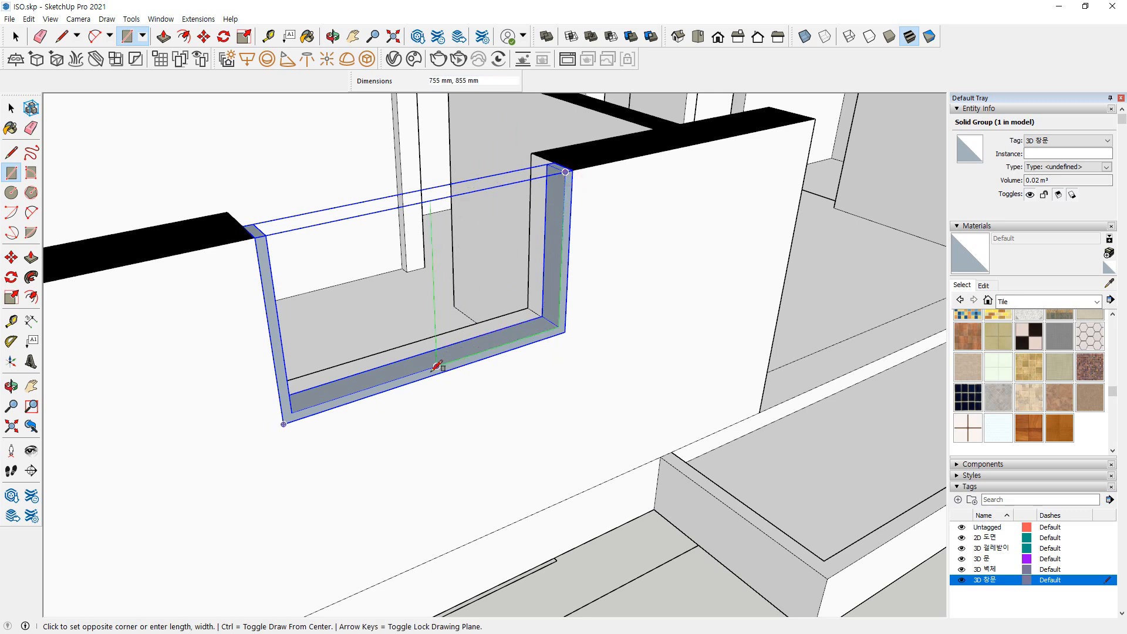
{"action": "left_click", "coordinate": [437, 366]}
{"action": "key", "text": "space"}
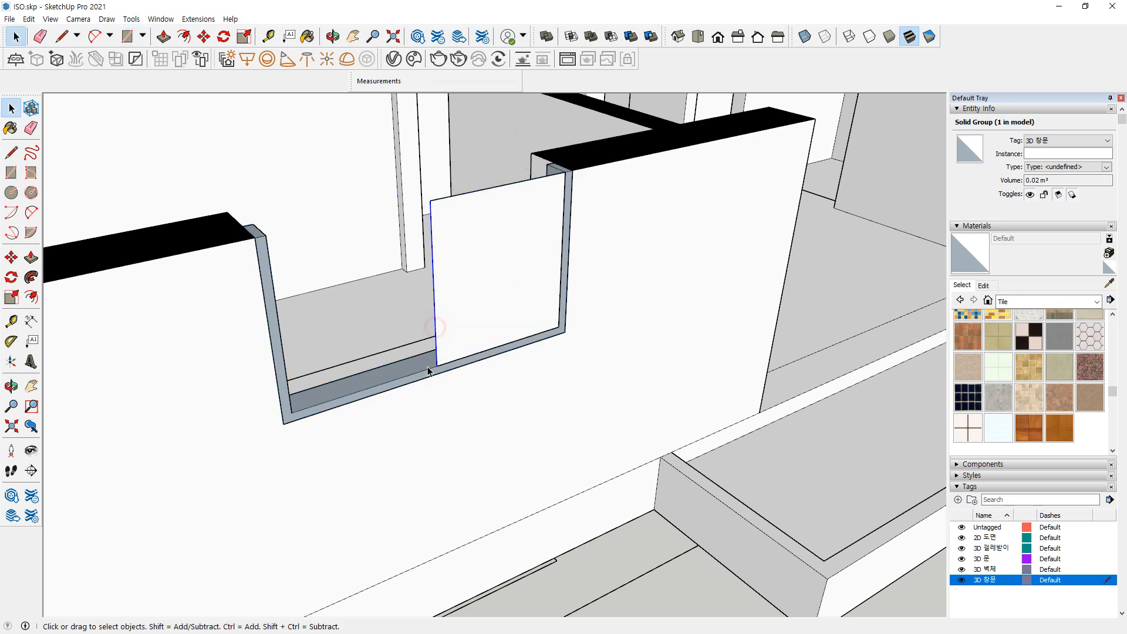
{"action": "scroll", "coordinate": [429, 370], "scroll_direction": "up", "scroll_amount": 2}
{"action": "key", "text": "m"}
{"action": "left_click", "coordinate": [441, 365]}
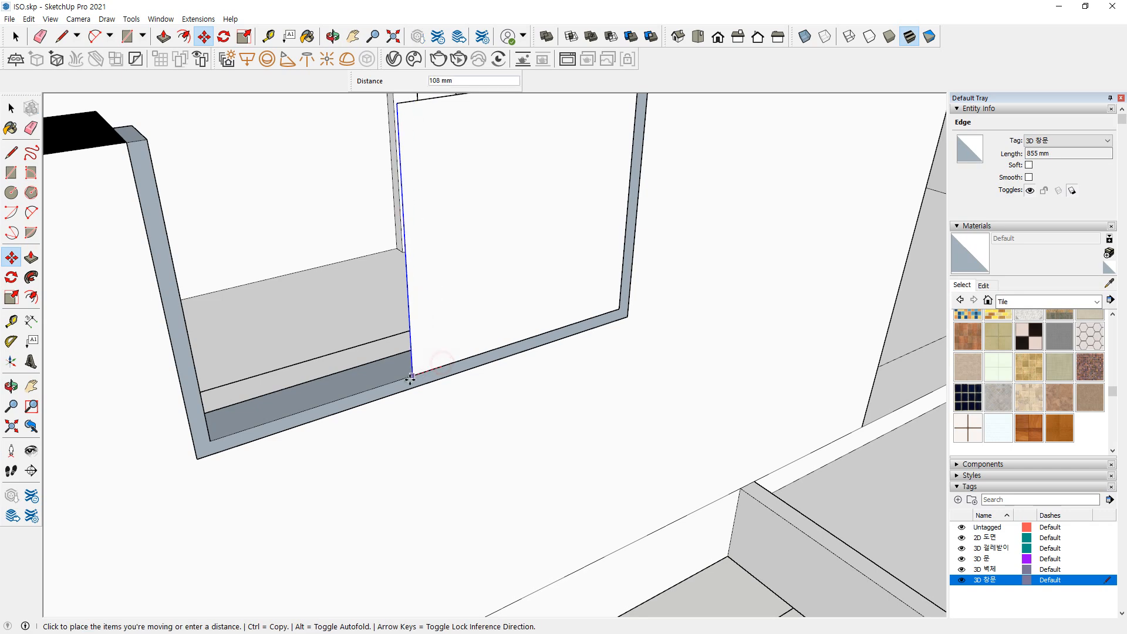
{"action": "type", "text": "30"}
{"action": "key", "text": "Return"}
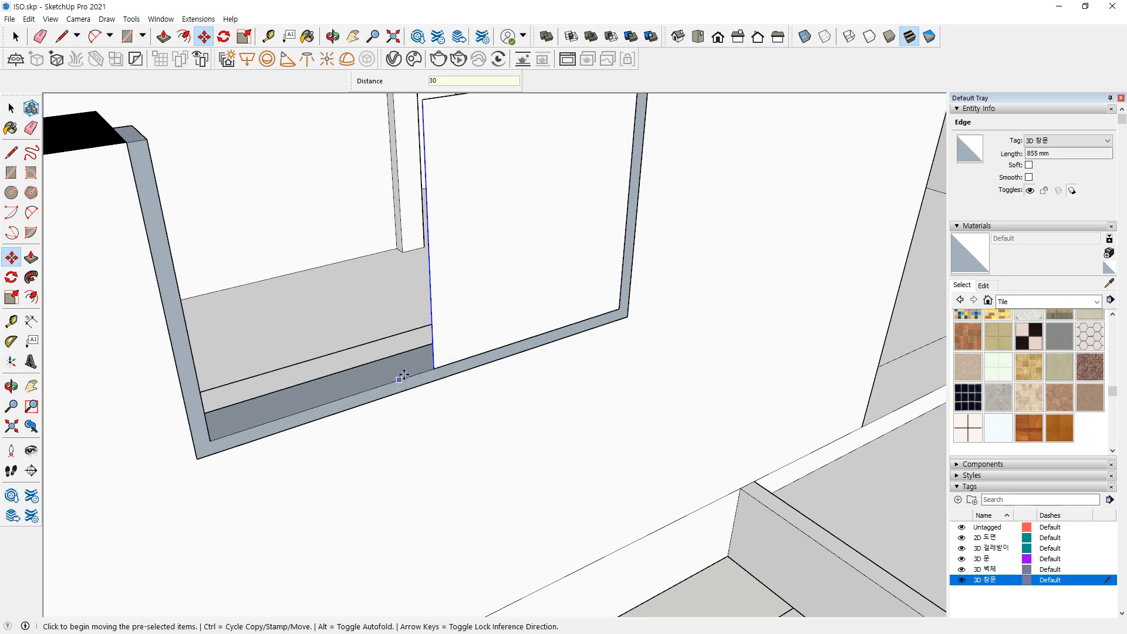
{"action": "scroll", "coordinate": [514, 269], "scroll_direction": "down", "scroll_amount": 3}
{"action": "key", "text": "space"}
Offset the rectangle's side and bottom edges 60 mm inward and erase the inner area's top edge, leaving a U-shaped sash face
{"action": "middle_click_drag", "start_coordinate": [542, 255], "coordinate": [441, 249]}
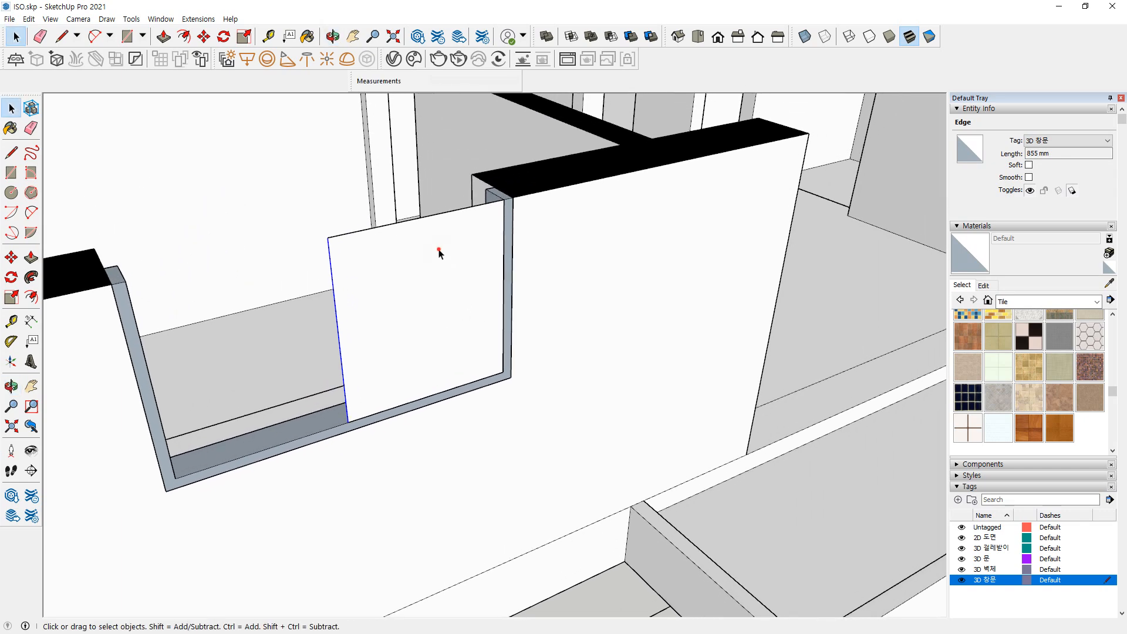
{"action": "double_click", "coordinate": [442, 242]}
{"action": "key", "text": "f"}
{"action": "left_click", "coordinate": [336, 315]}
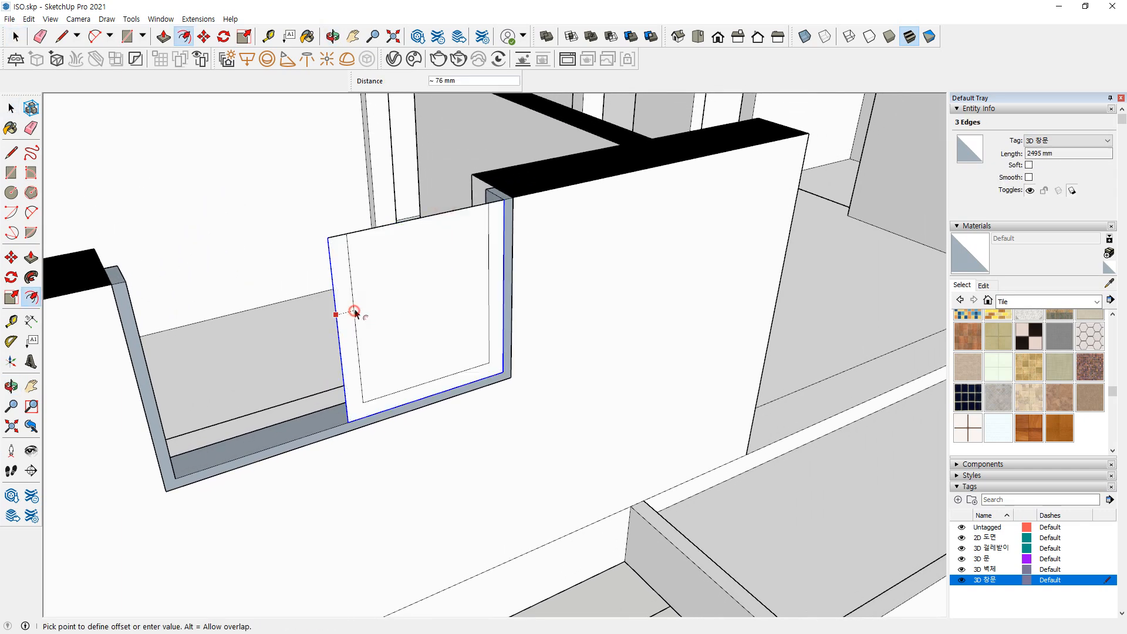
{"action": "type", "text": "60"}
{"action": "key", "text": "Return"}
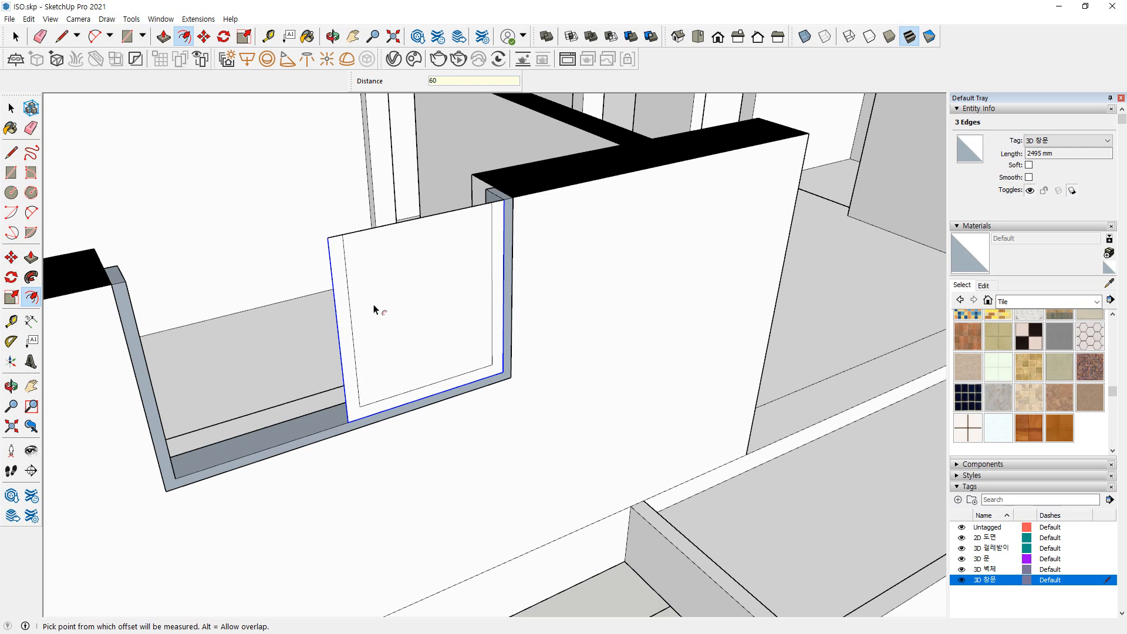
{"action": "key", "text": "p"}
{"action": "double_click", "coordinate": [459, 208]}
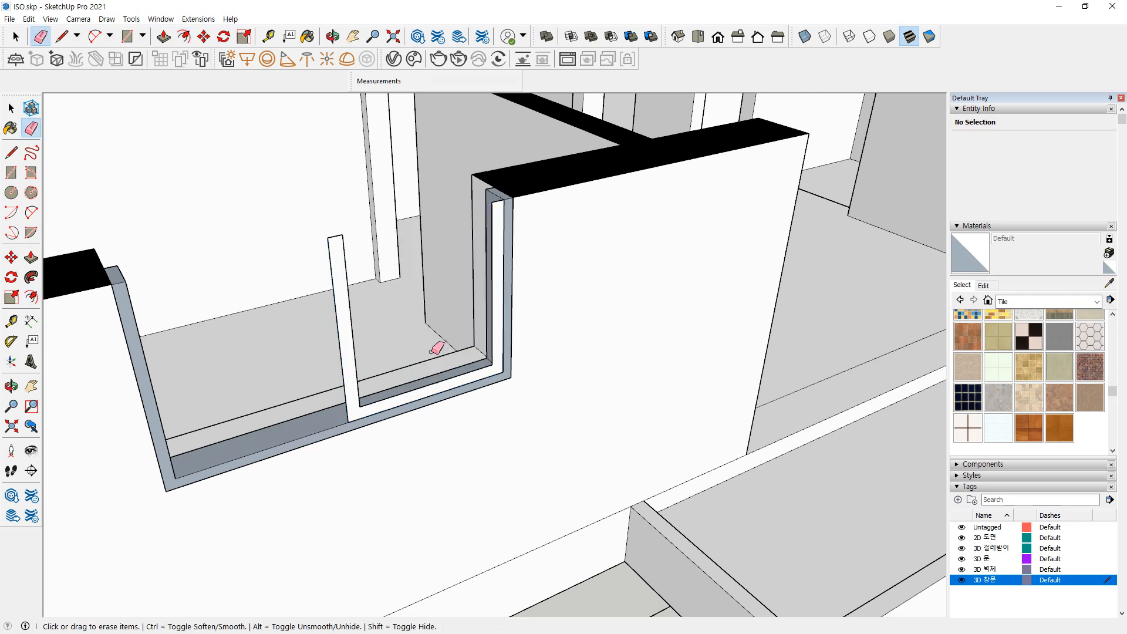
Push/Pull the U-shaped sash face 40 mm toward the room and group the resulting solid
{"action": "key", "text": "space"}
{"action": "key", "text": "p"}
{"action": "left_click", "coordinate": [342, 354]}
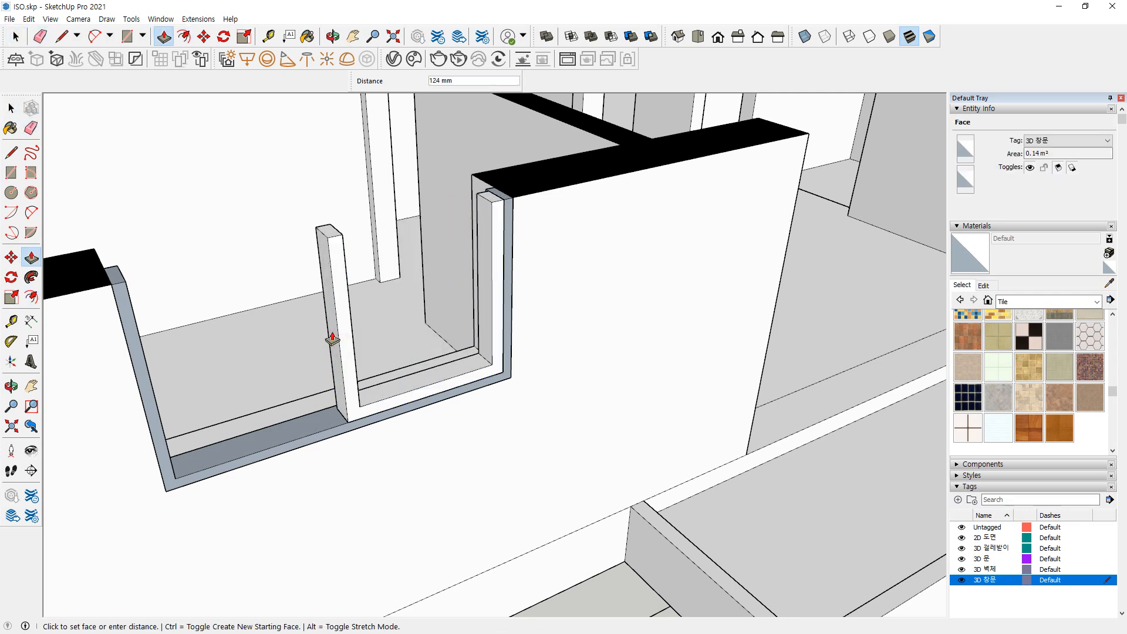
{"action": "type", "text": "40"}
{"action": "key", "text": "Return"}
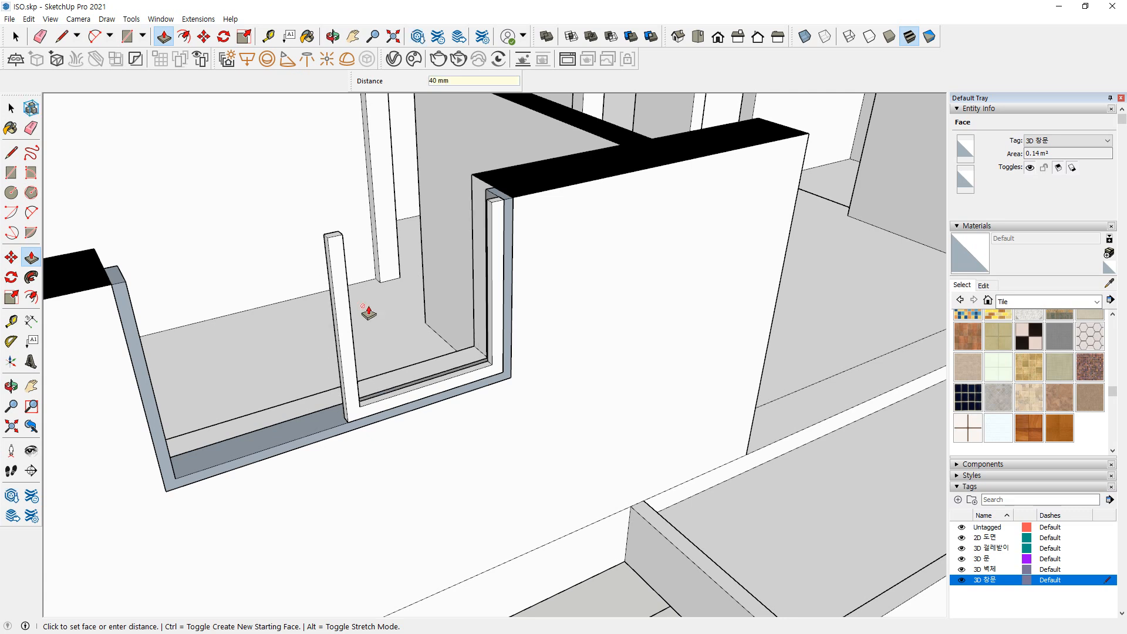
{"action": "key", "text": "space"}
{"action": "double_click", "coordinate": [333, 266]}
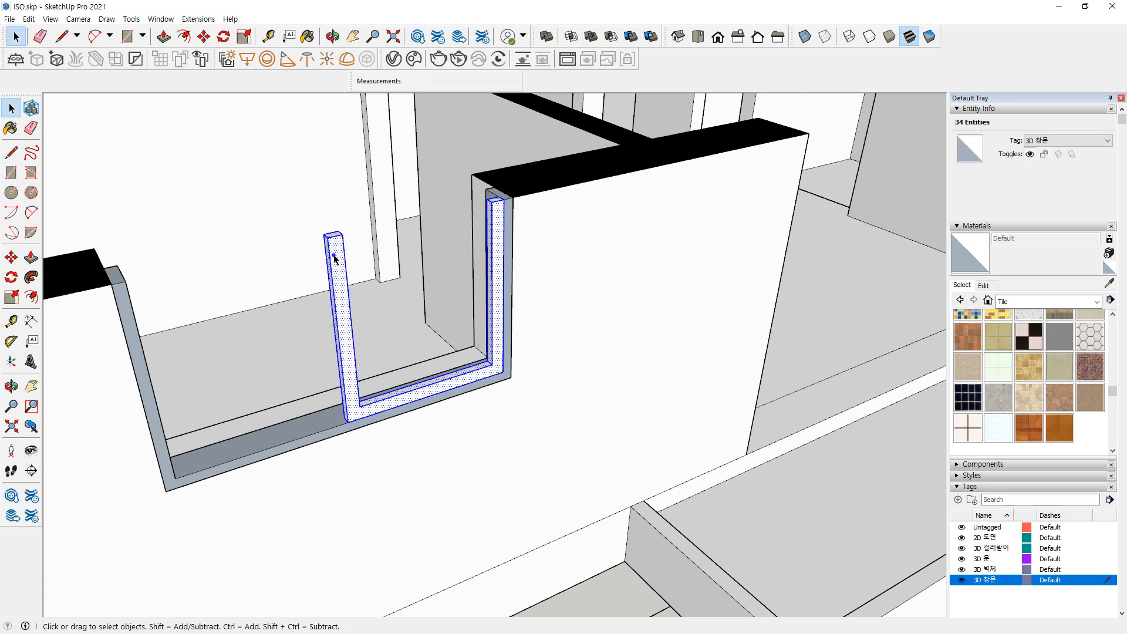
{"action": "key", "text": "g"}
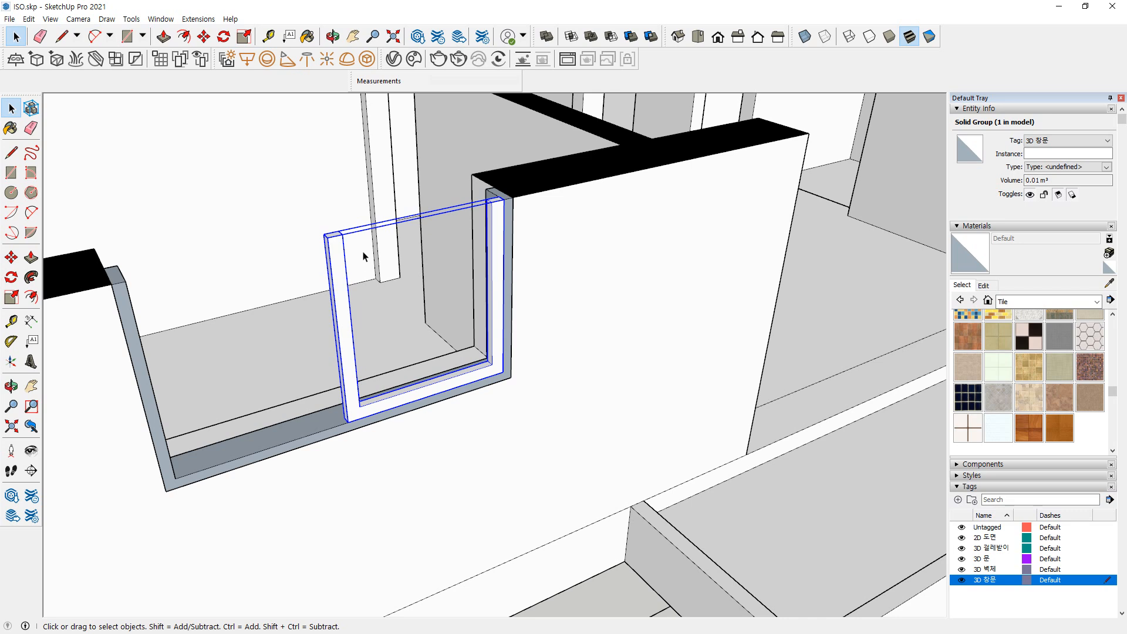
Draw a 665 × 795 mm glass rectangle inside the sash and paint it with Translucent Glass Tinted from Glass and Mirrors
{"action": "key", "text": "r"}
{"action": "left_click", "coordinate": [342, 235]}
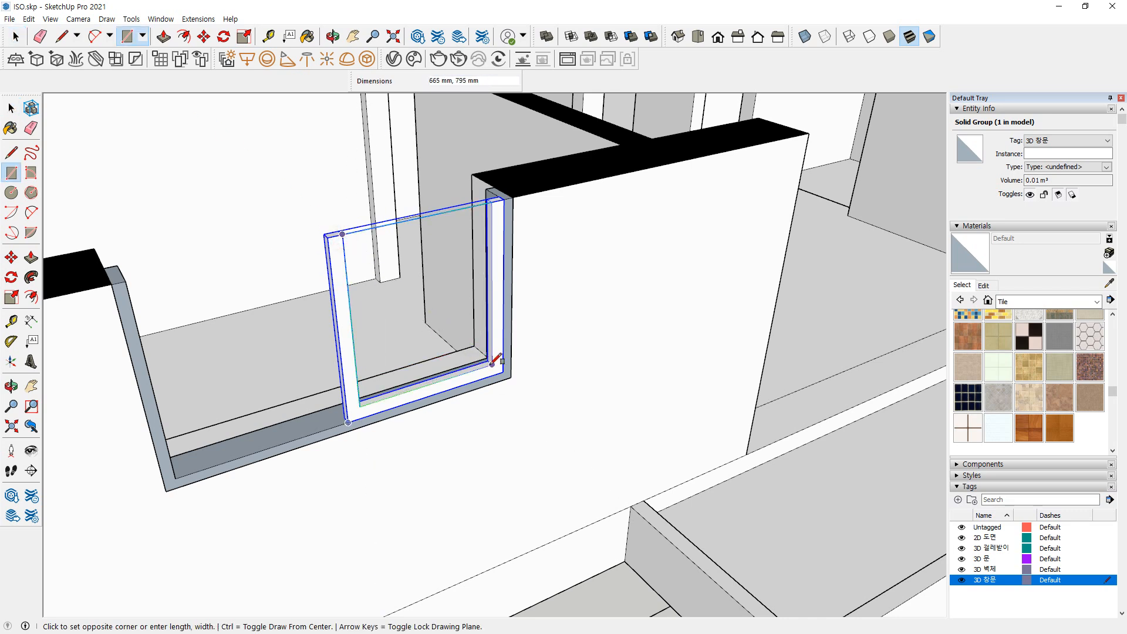
{"action": "left_click", "coordinate": [492, 364]}
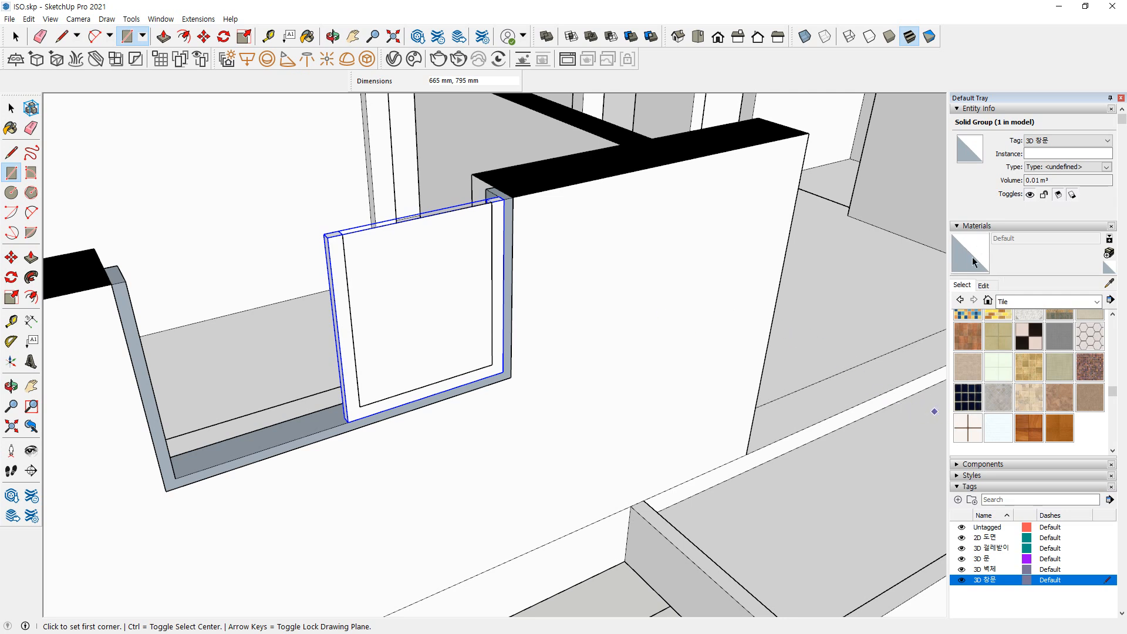
{"action": "left_click", "coordinate": [1009, 303]}
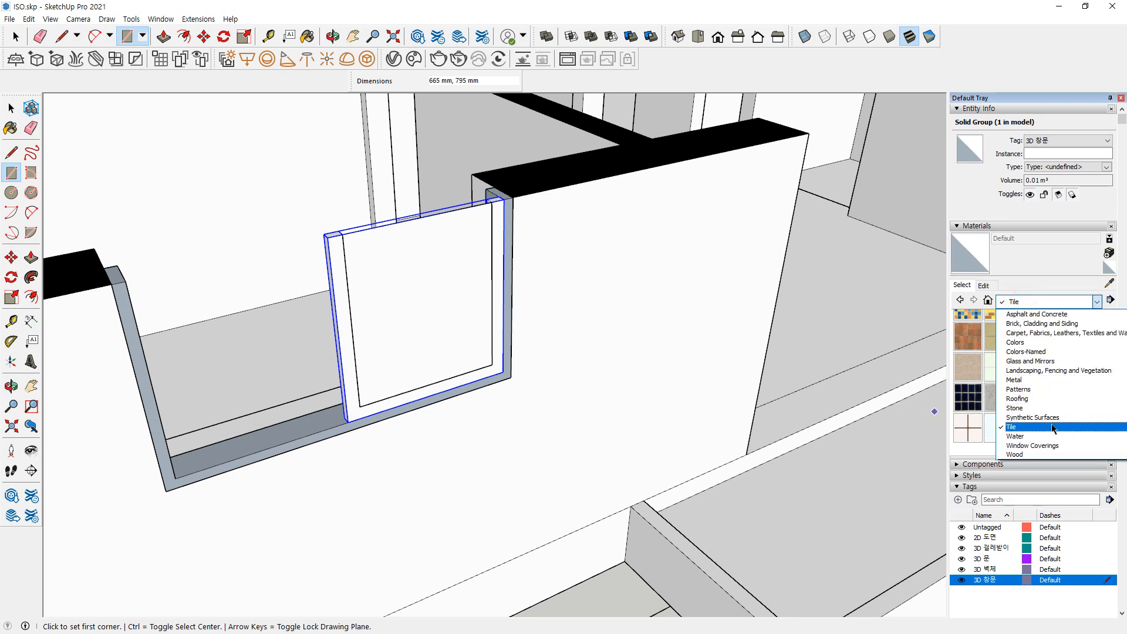
{"action": "left_click", "coordinate": [1051, 361]}
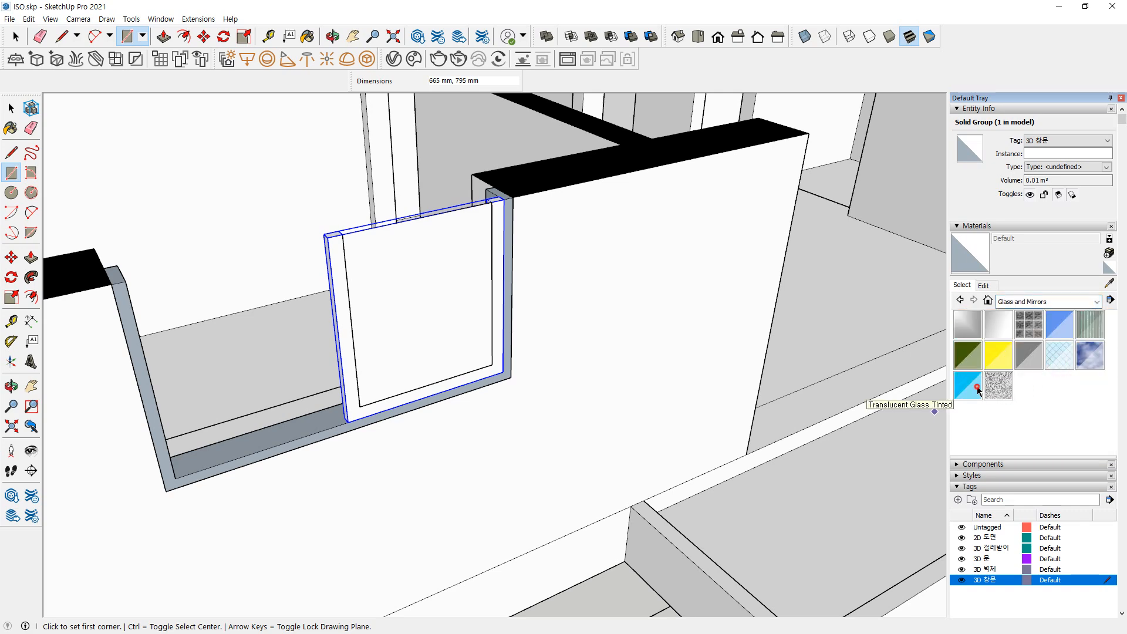
{"action": "left_click", "coordinate": [977, 390]}
{"action": "left_click", "coordinate": [427, 251]}
Move the glass pane 20 mm inward to the middle of the sash's thickness
{"action": "key", "text": "space"}
{"action": "left_click", "coordinate": [465, 246]}
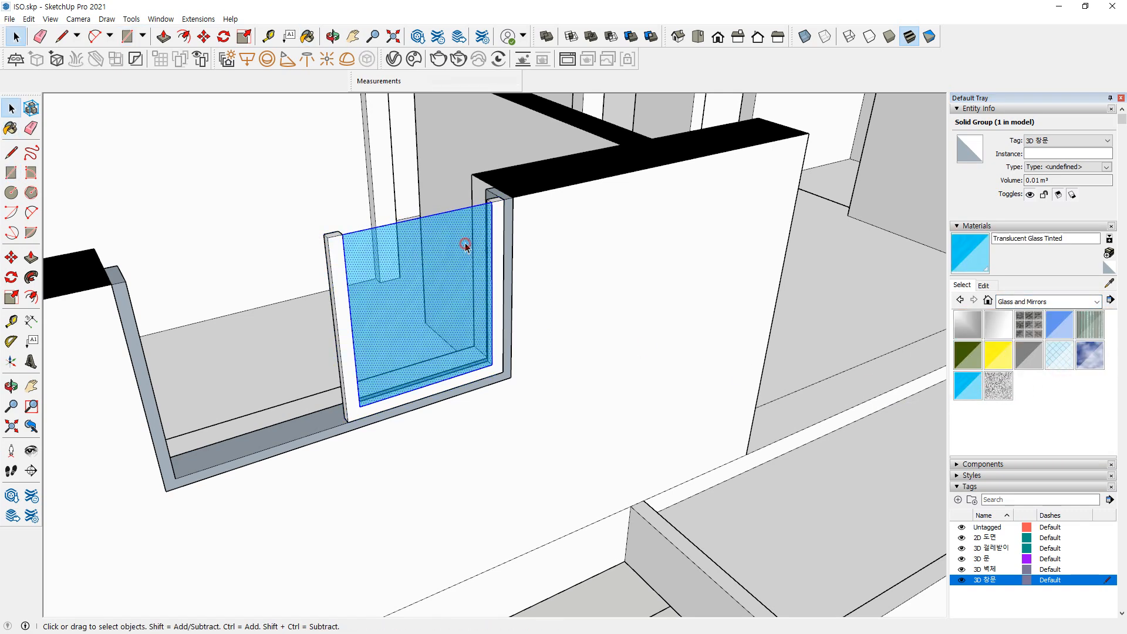
{"action": "scroll", "coordinate": [485, 203], "scroll_direction": "up", "scroll_amount": 10}
{"action": "middle_click_drag", "start_coordinate": [501, 204], "coordinate": [498, 219]}
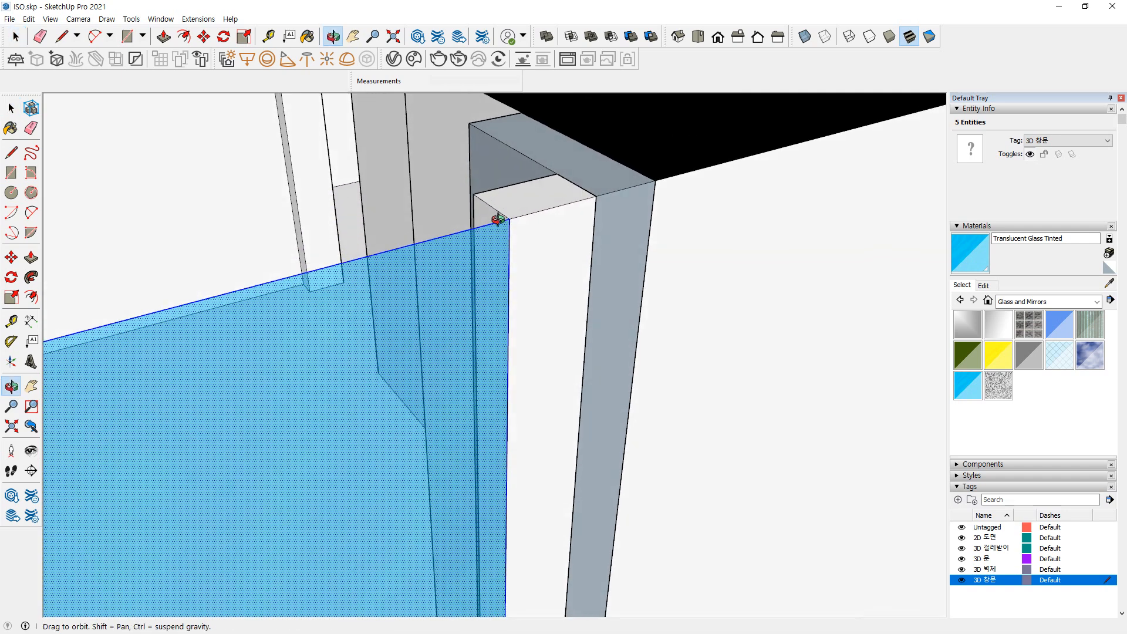
{"action": "key", "text": "m"}
{"action": "left_click", "coordinate": [509, 219]}
{"action": "left_click", "coordinate": [491, 209]}
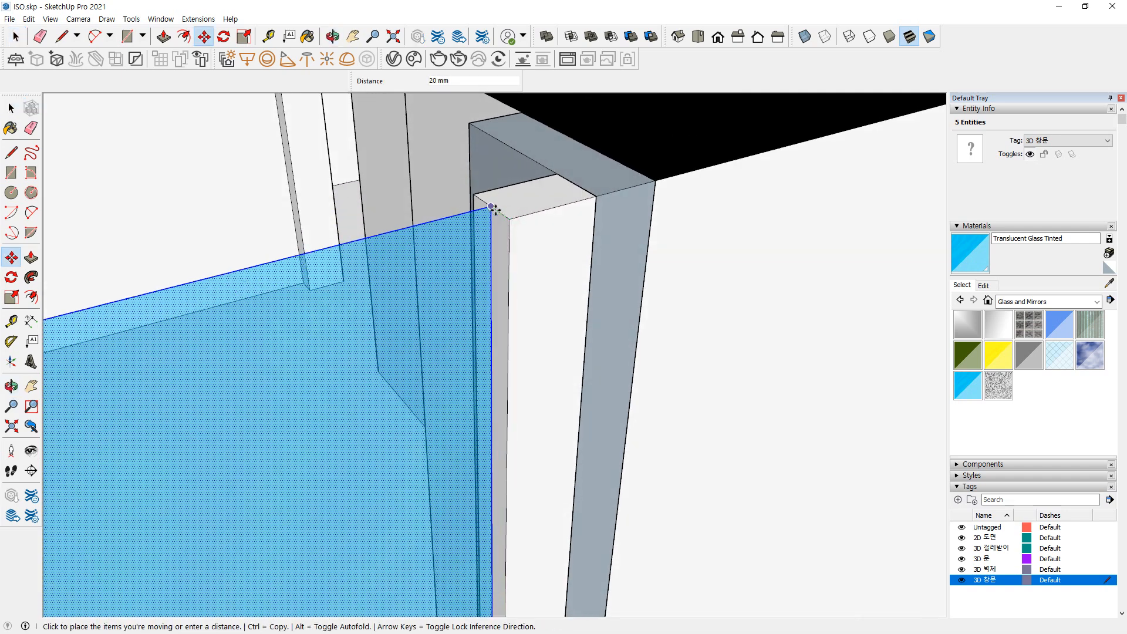
Group the glass pane with its sash and move the group 35 mm inward to the middle of the outer frame's depth
{"action": "key", "text": "space"}
{"action": "left_click", "coordinate": [509, 210], "text": "ctrl"}
{"action": "right_click", "coordinate": [510, 209]}
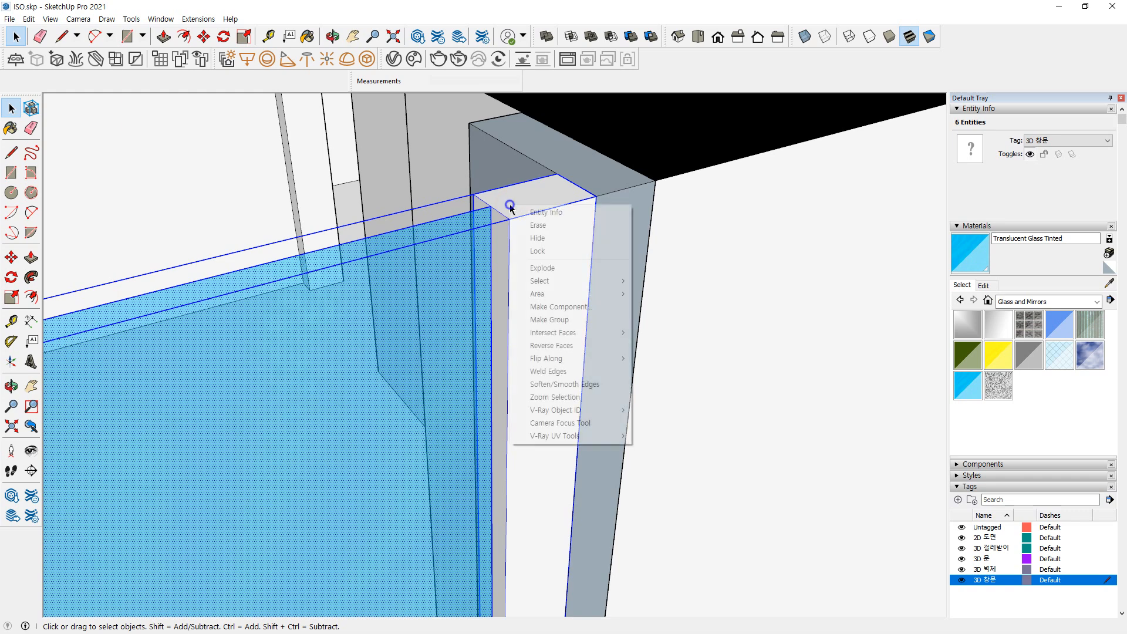
{"action": "key", "text": "Escape"}
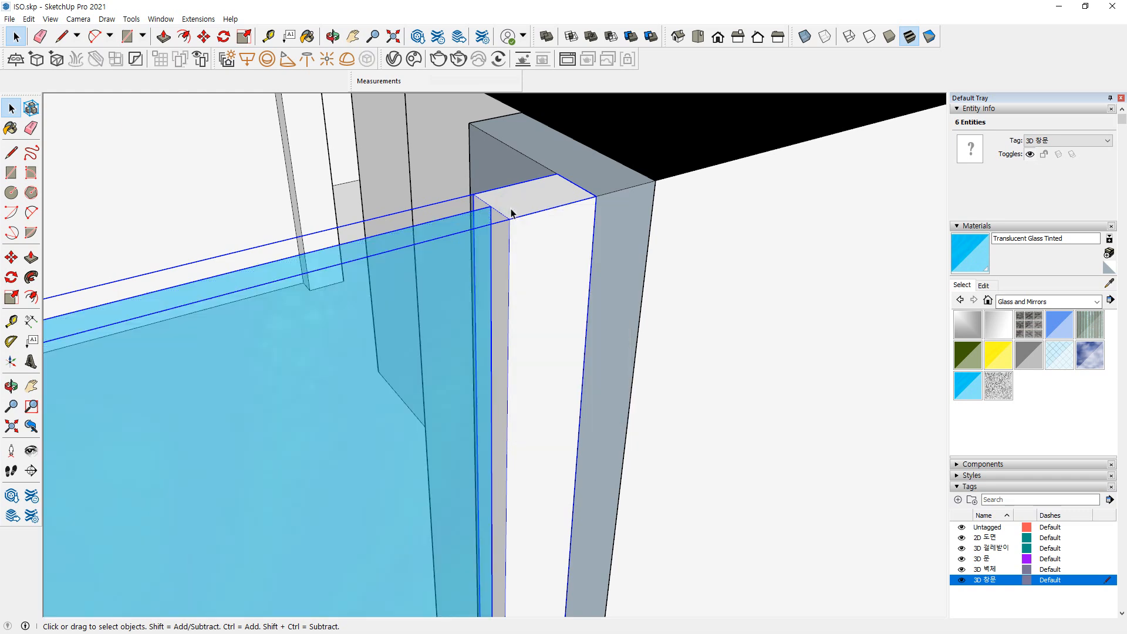
{"action": "left_click", "coordinate": [511, 211]}
{"action": "key", "text": "m"}
{"action": "left_click", "coordinate": [558, 173]}
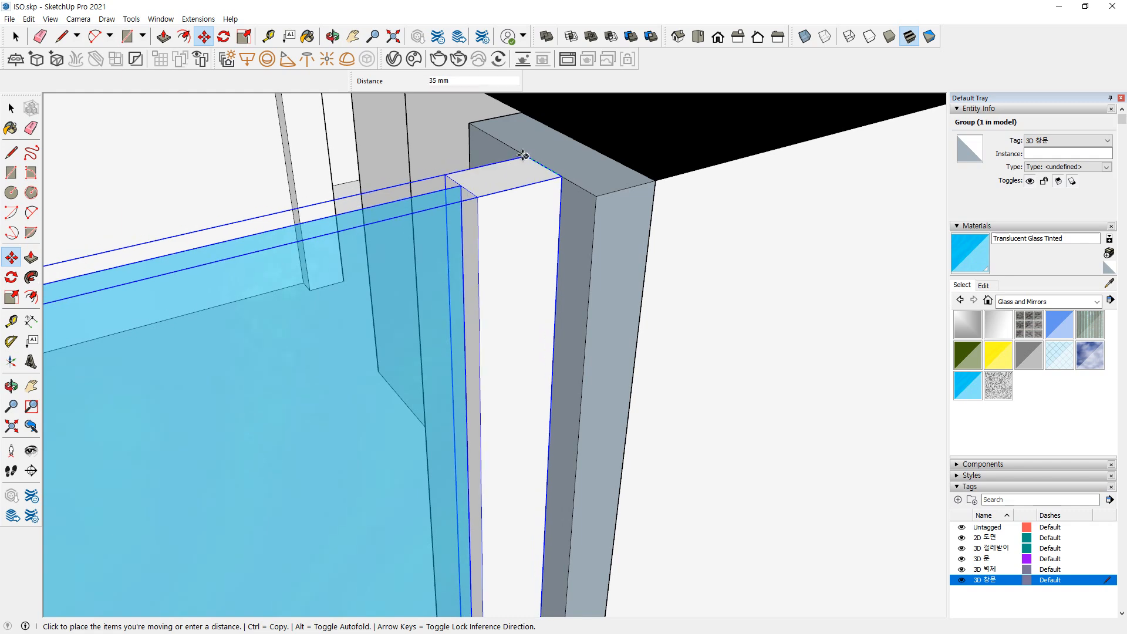
{"action": "left_click", "coordinate": [528, 158]}
Copy the glazed sash to the other half of the window, directly behind the first sash and overlapping it at the centre
{"action": "left_click", "coordinate": [562, 176]}
{"action": "key", "text": "ctrl"}
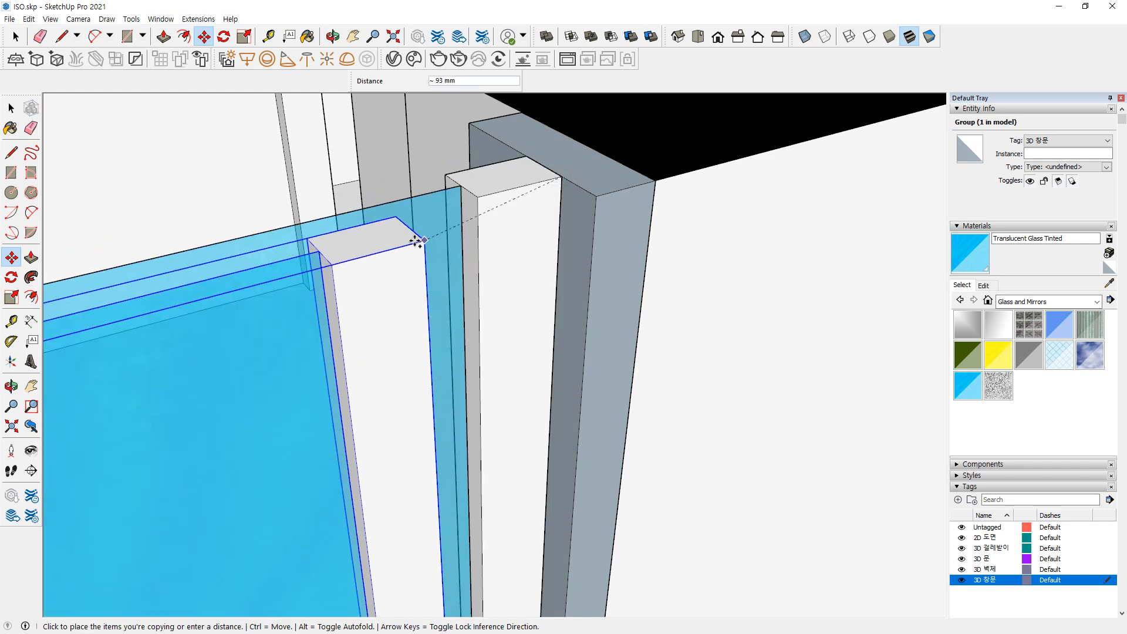
{"action": "scroll", "coordinate": [358, 231], "scroll_direction": "down", "scroll_amount": 2}
{"action": "middle_click_drag", "start_coordinate": [164, 249], "coordinate": [376, 254], "text": "shift"}
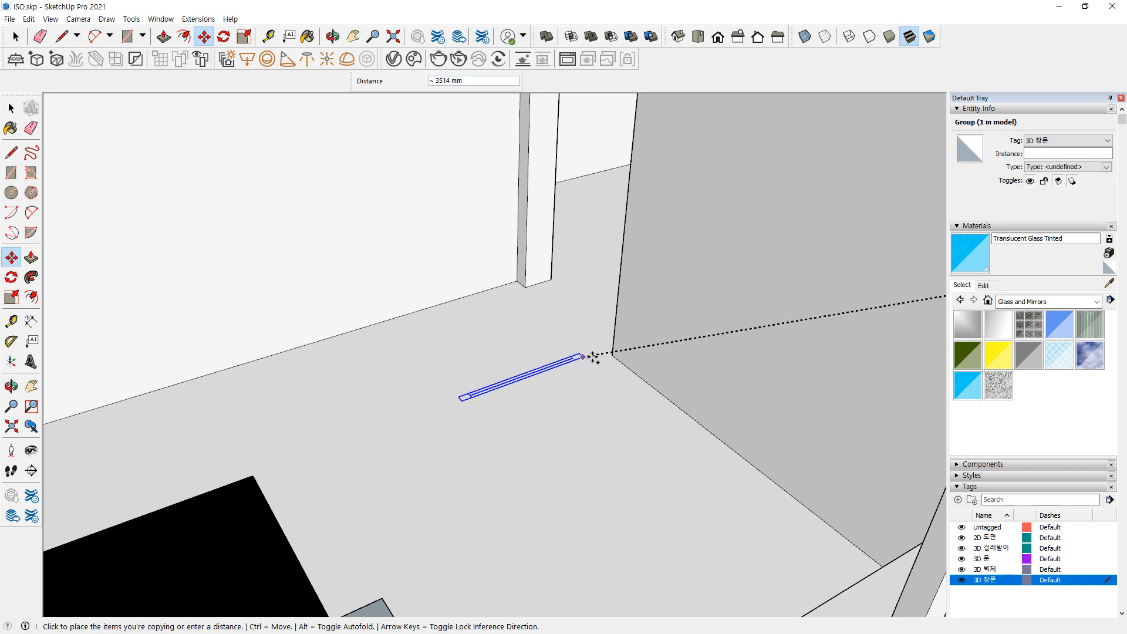
{"action": "middle_click_drag", "start_coordinate": [593, 357], "coordinate": [449, 343], "text": "shift"}
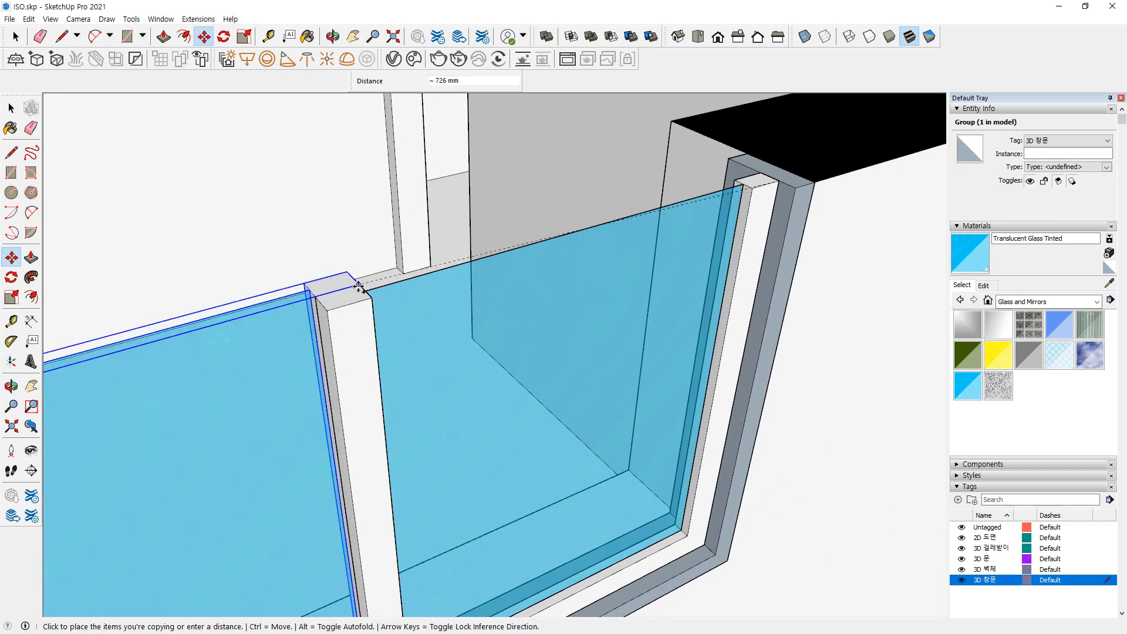
{"action": "left_click", "coordinate": [357, 286]}
{"action": "scroll", "coordinate": [353, 332], "scroll_direction": "down", "scroll_amount": 5}
{"action": "key", "text": "space"}
Select both sashes and the outer frame and move them 200 mm inward to the wall opening's inner corner
{"action": "mouse_move", "coordinate": [253, 364]}
{"action": "middle_mouse_down", "text": "shift"}
{"action": "mouse_move", "coordinate": [202, 369]}
{"action": "mouse_move", "coordinate": [316, 323]}
{"action": "middle_mouse_up", "text": "shift"}
{"action": "middle_click_drag", "start_coordinate": [399, 326], "coordinate": [342, 361]}
{"action": "left_click", "coordinate": [497, 309], "text": "ctrl"}
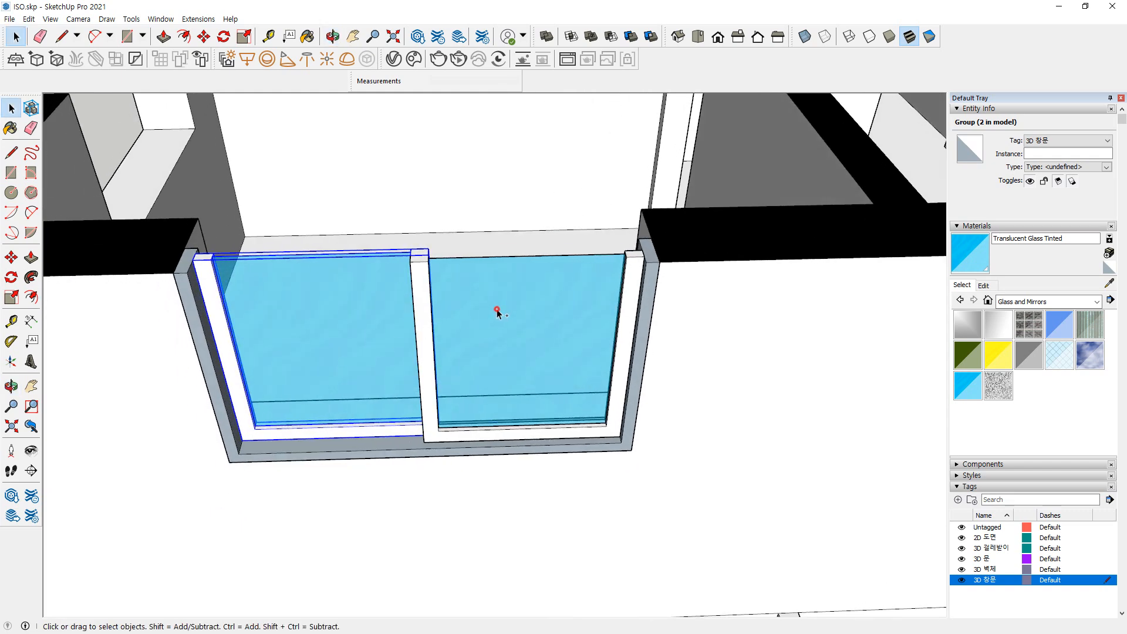
{"action": "left_click", "coordinate": [654, 264], "text": "ctrl"}
{"action": "scroll", "coordinate": [199, 251], "scroll_direction": "up", "scroll_amount": 3}
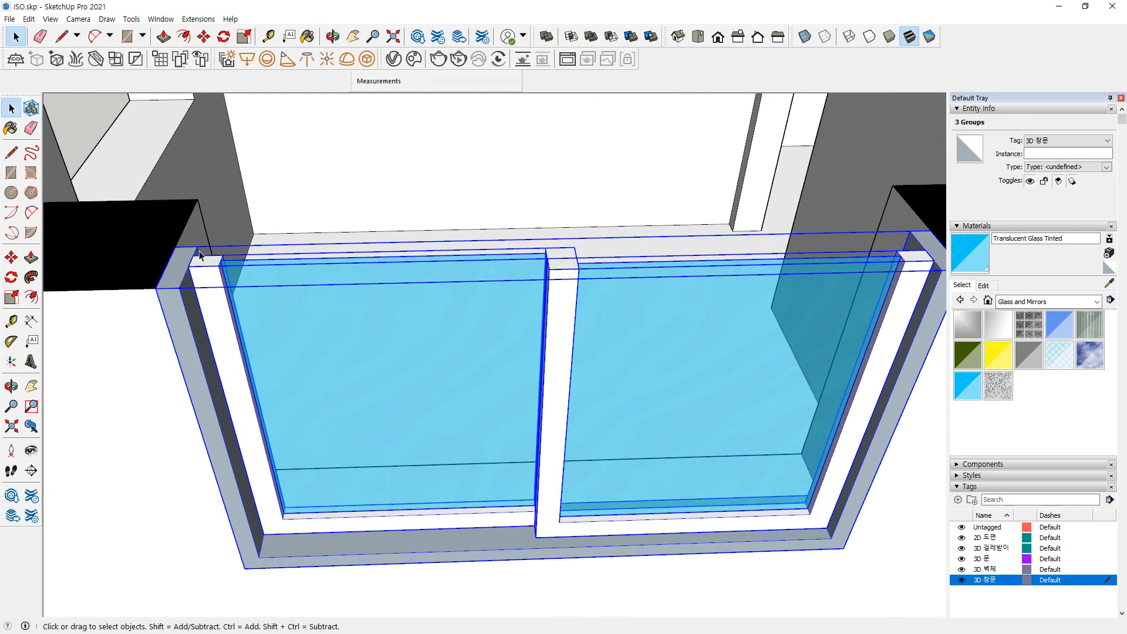
{"action": "scroll", "coordinate": [199, 253], "scroll_direction": "up", "scroll_amount": 2}
{"action": "key", "text": "m"}
{"action": "left_click", "coordinate": [172, 241]}
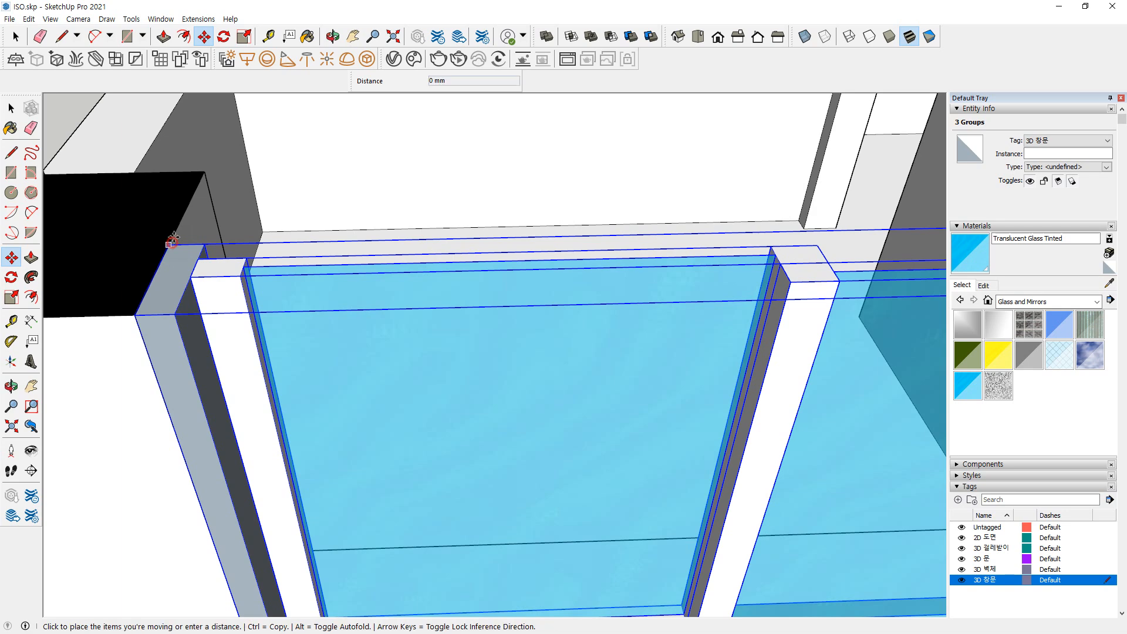
{"action": "left_click", "coordinate": [204, 172]}
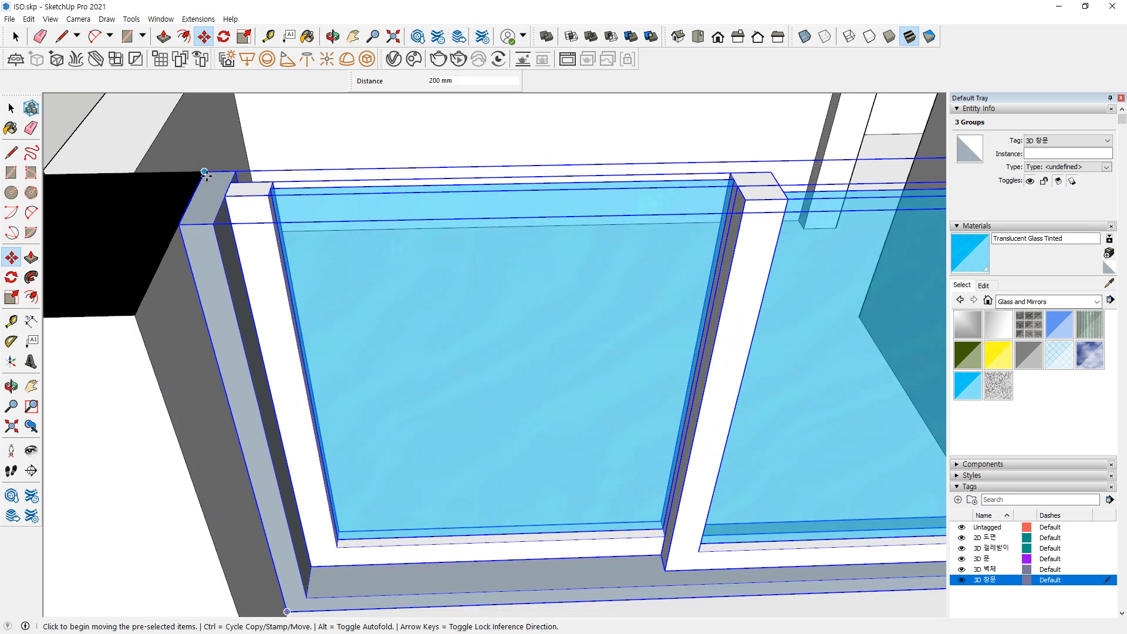
Copy the complete window 150 mm outward so the copy sits against the original's outer face, forming a double window
{"action": "key", "text": "ctrl"}
{"action": "left_click", "coordinate": [205, 172]}
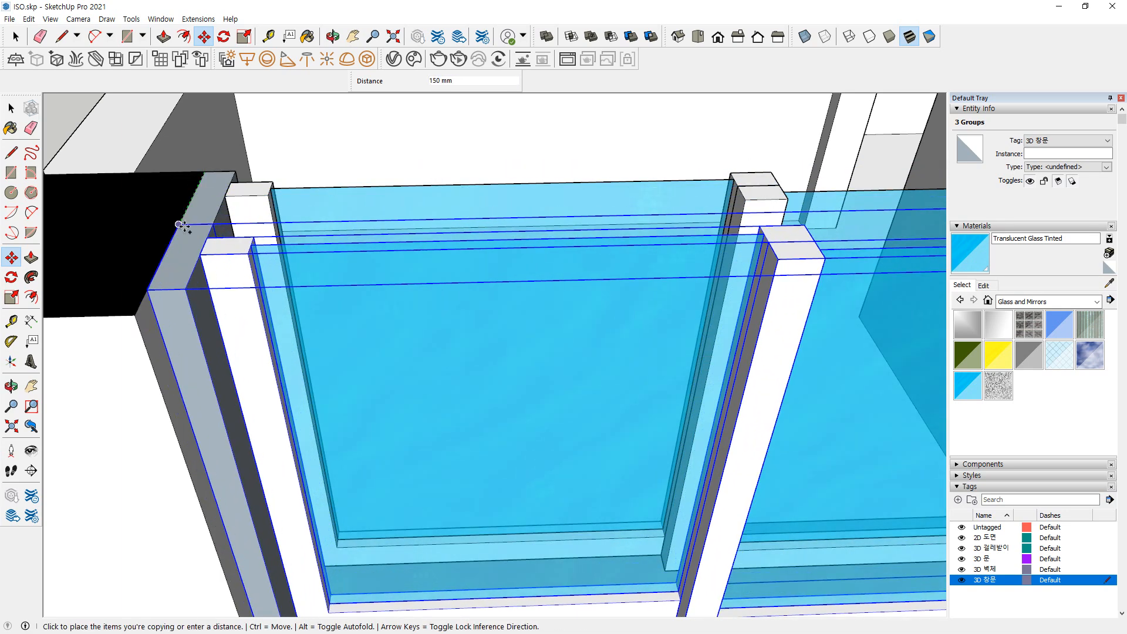
{"action": "left_click", "coordinate": [179, 226]}
{"action": "scroll", "coordinate": [373, 422], "scroll_direction": "down", "scroll_amount": 6}
{"action": "key", "text": "space"}
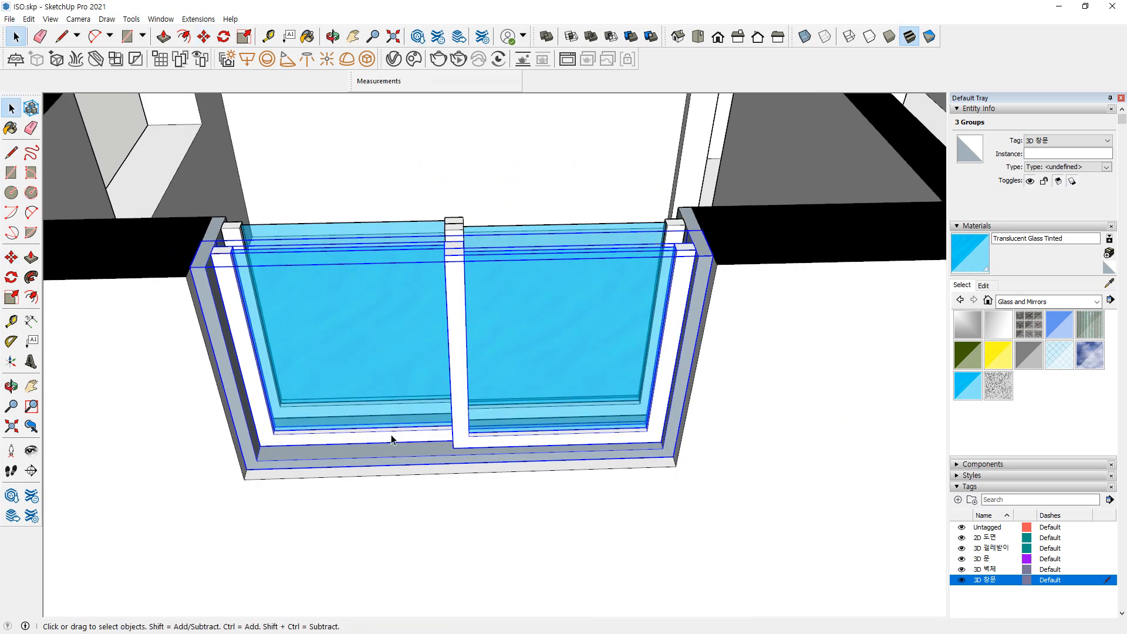
{"action": "middle_click_drag", "start_coordinate": [373, 422], "coordinate": [443, 387]}
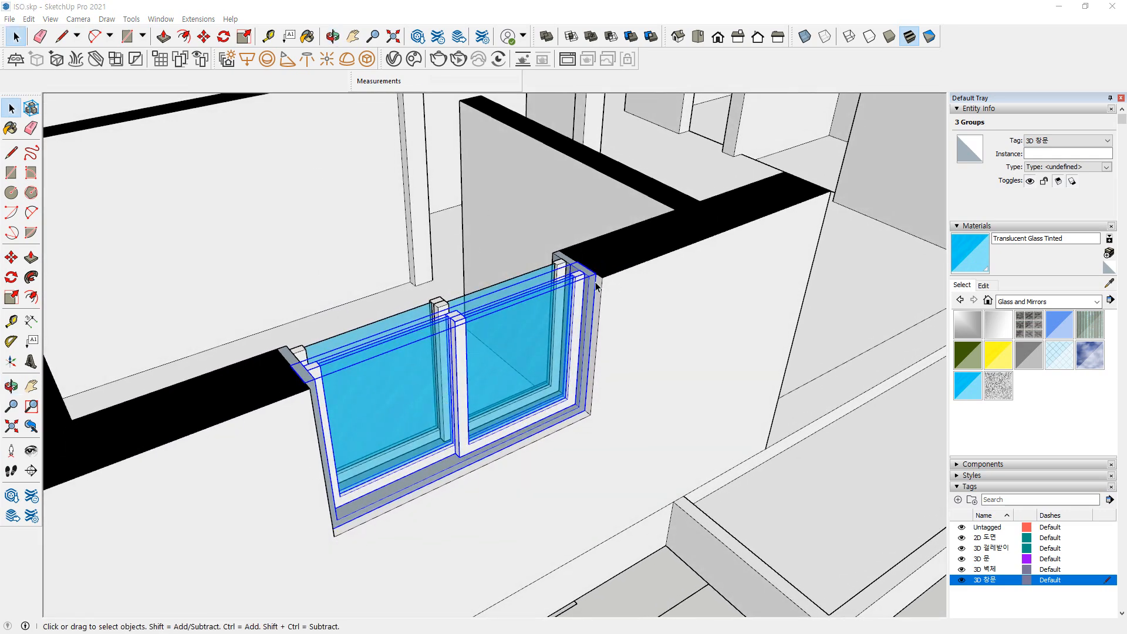
Copy the outer window to the adjoining wall's nearest opening and shift the copy 150 mm so its frame corner meets the opening's inner corner
{"action": "scroll", "coordinate": [598, 288], "scroll_direction": "down", "scroll_amount": 2}
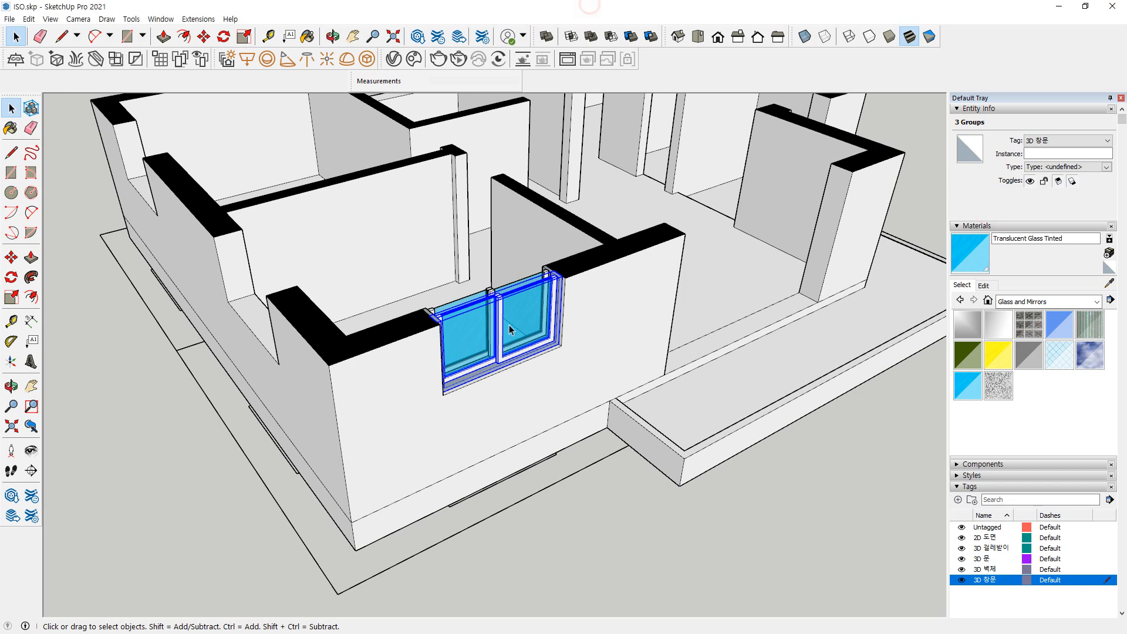
{"action": "scroll", "coordinate": [422, 327], "scroll_direction": "up", "scroll_amount": 2}
{"action": "scroll", "coordinate": [403, 307], "scroll_direction": "down", "scroll_amount": 4}
{"action": "middle_click_drag", "start_coordinate": [401, 300], "coordinate": [427, 416], "text": "shift"}
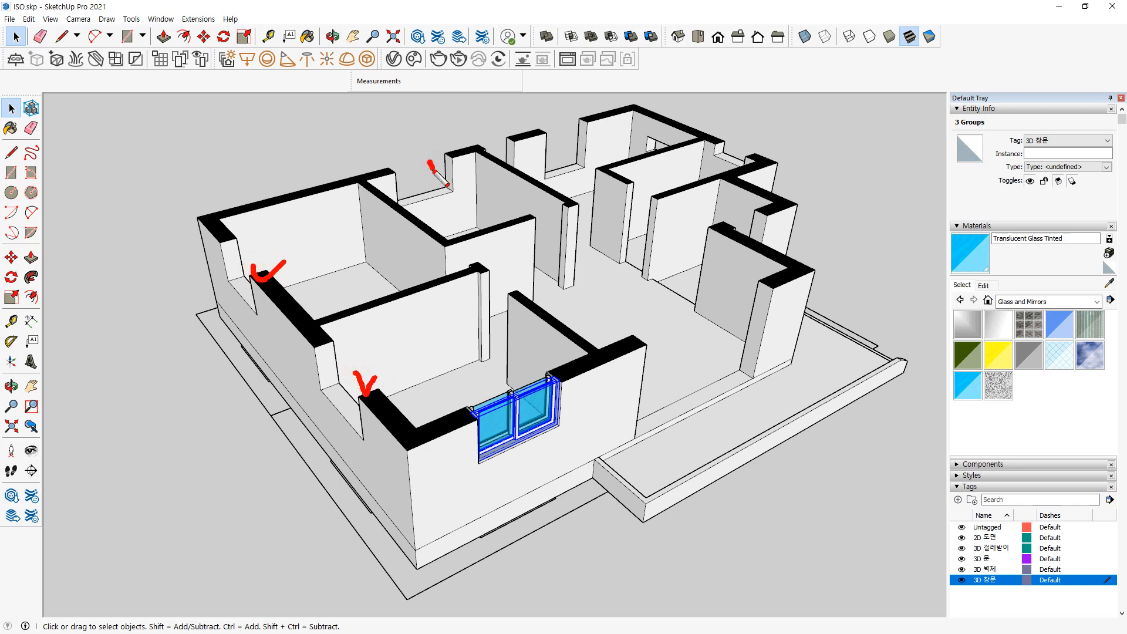
{"action": "key", "text": "Escape"}
{"action": "key", "text": "m"}
{"action": "scroll", "coordinate": [532, 400], "scroll_direction": "up", "scroll_amount": 5}
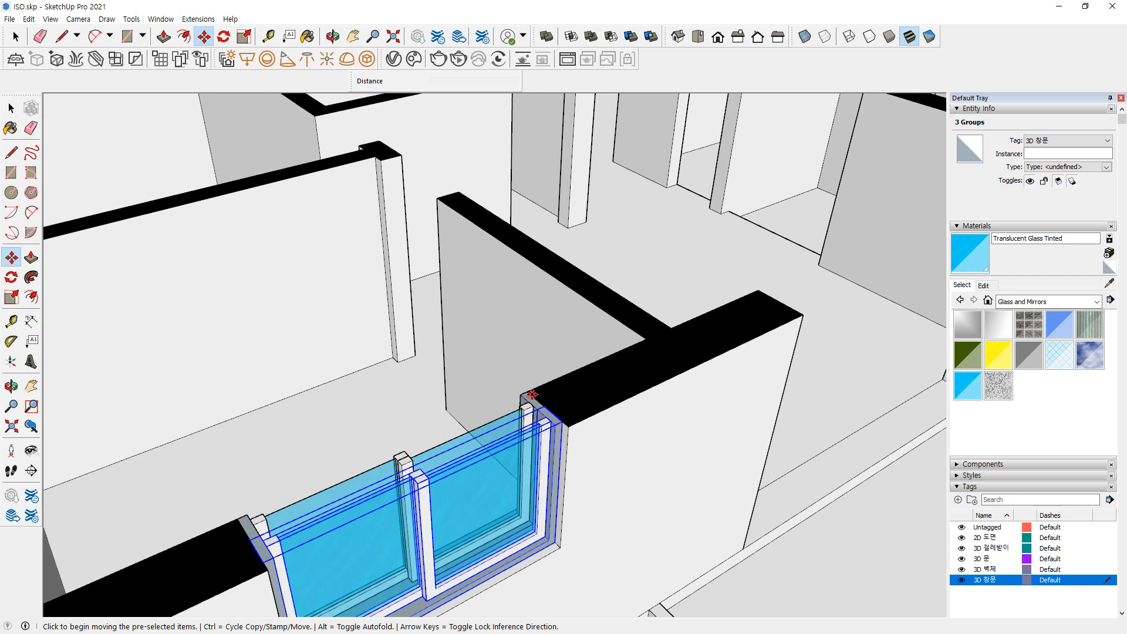
{"action": "left_click", "coordinate": [523, 394]}
{"action": "key", "text": "ctrl"}
{"action": "scroll", "coordinate": [294, 420], "scroll_direction": "down", "scroll_amount": 3}
{"action": "middle_click_drag", "start_coordinate": [239, 417], "coordinate": [535, 385], "text": "shift"}
{"action": "scroll", "coordinate": [443, 394], "scroll_direction": "up", "scroll_amount": 3}
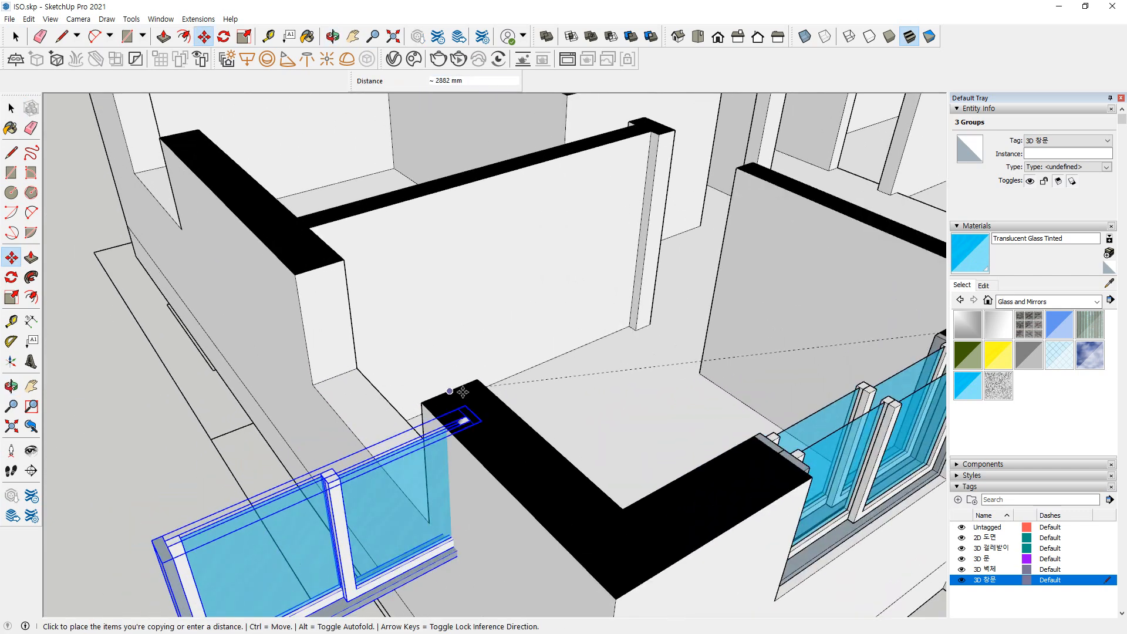
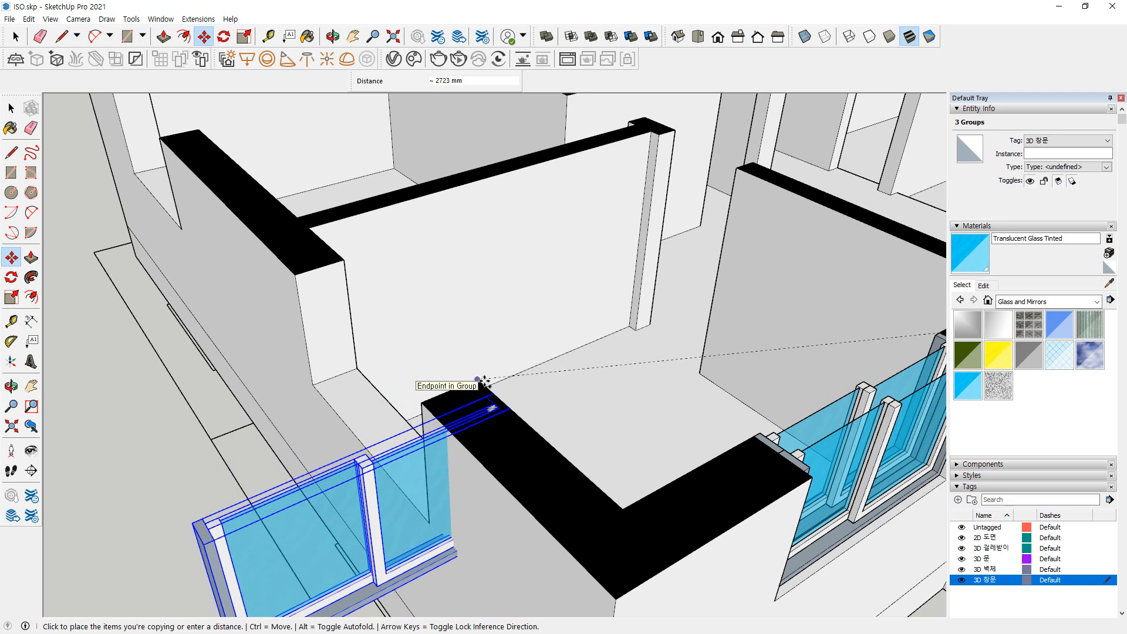
{"action": "left_click", "coordinate": [477, 378]}
{"action": "left_click", "coordinate": [495, 391]}
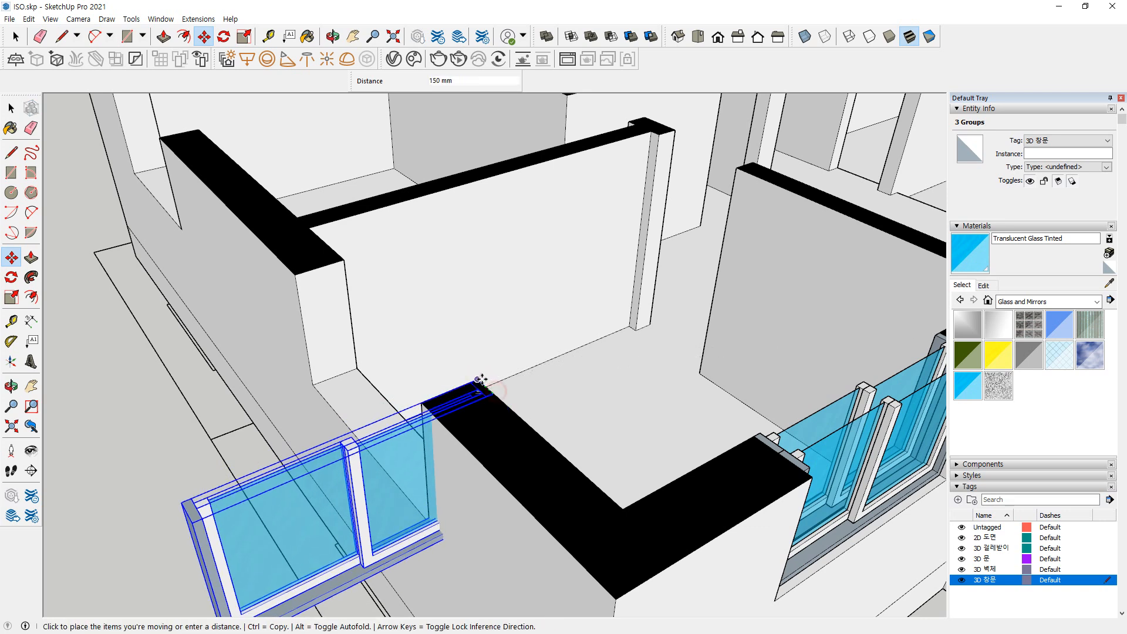
{"action": "left_click", "coordinate": [481, 379]}
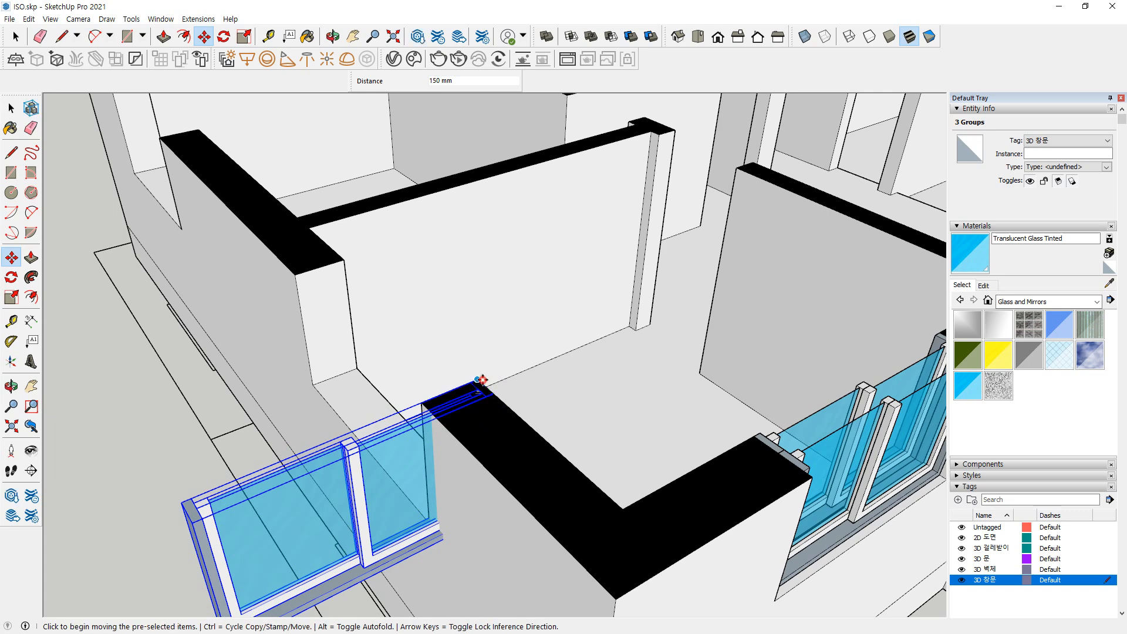
Select the copied window's frame and both sashes and combine them into one group
{"action": "key", "text": "ctrl+t"}
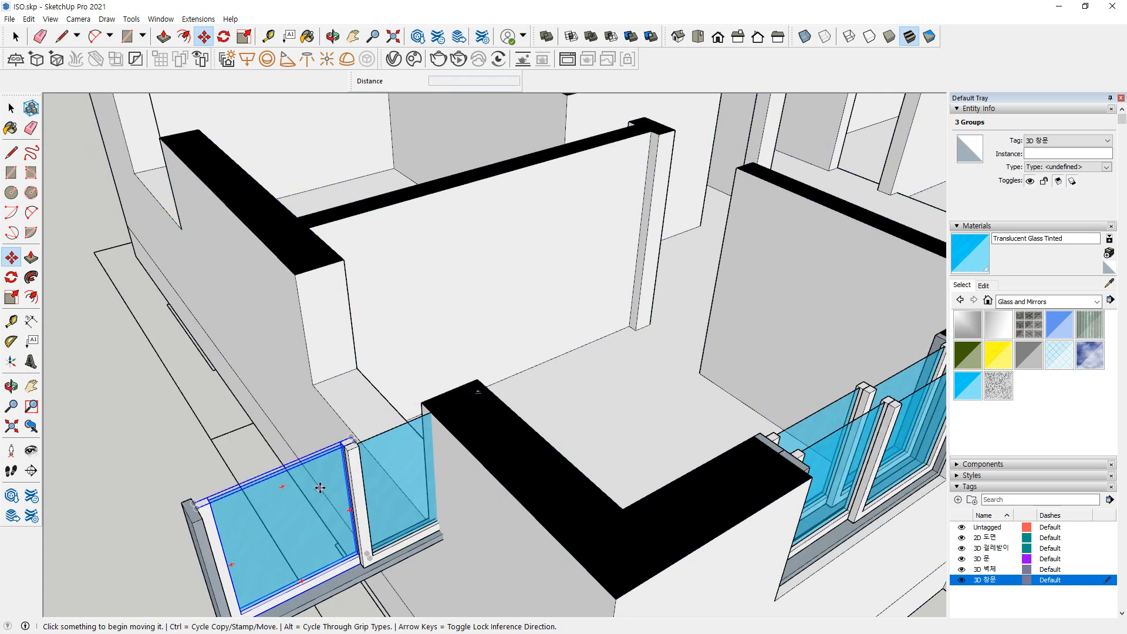
{"action": "key", "text": "space"}
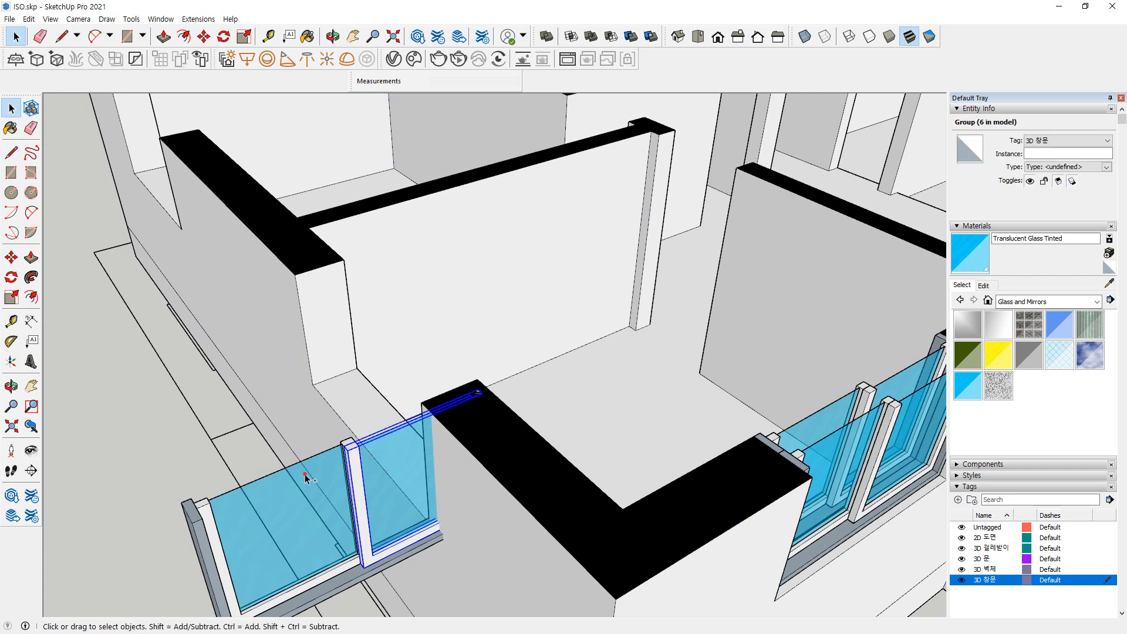
{"action": "left_click", "coordinate": [302, 475], "text": "shift"}
{"action": "left_click", "coordinate": [201, 524], "text": "shift"}
{"action": "right_click", "coordinate": [253, 508]}
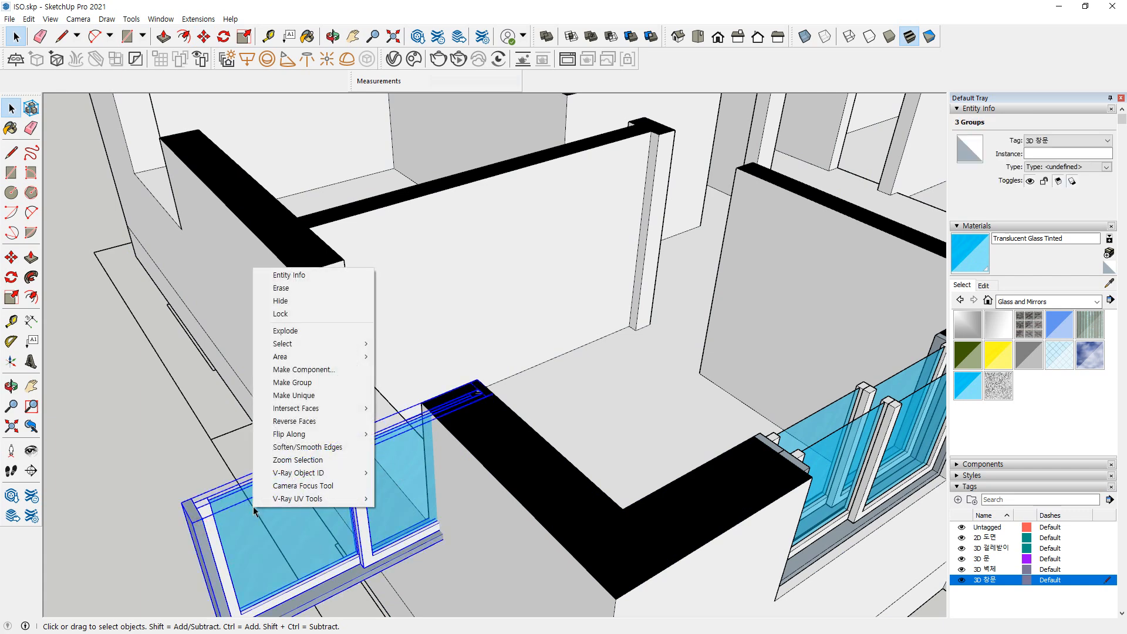
{"action": "key", "text": "g"}
Rotate the window group 90 degrees about its inner corner so it fits inside the wall opening
{"action": "scroll", "coordinate": [443, 378], "scroll_direction": "up", "scroll_amount": 5}
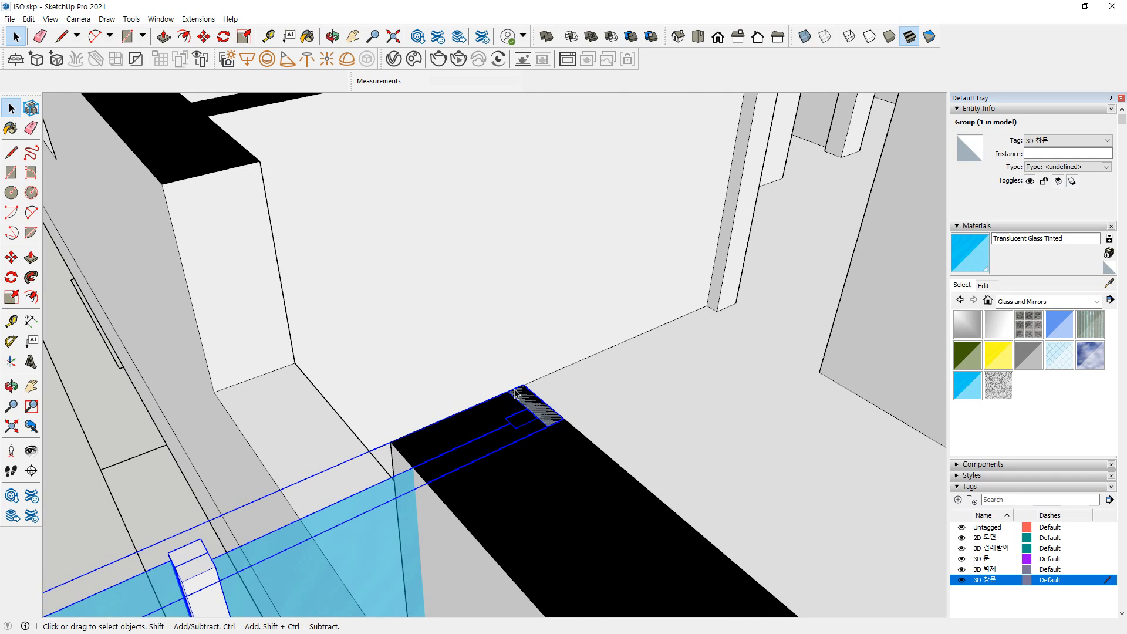
{"action": "key", "text": "q"}
{"action": "left_click", "coordinate": [522, 385]}
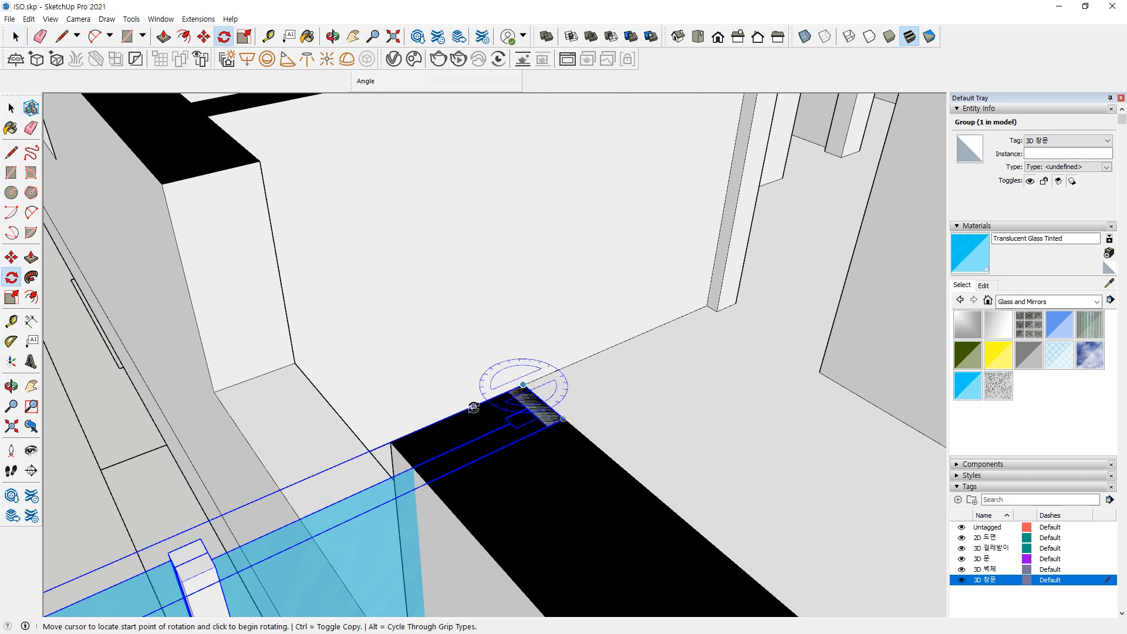
{"action": "left_click", "coordinate": [471, 404]}
{"action": "type", "text": "90"}
{"action": "key", "text": "Return"}
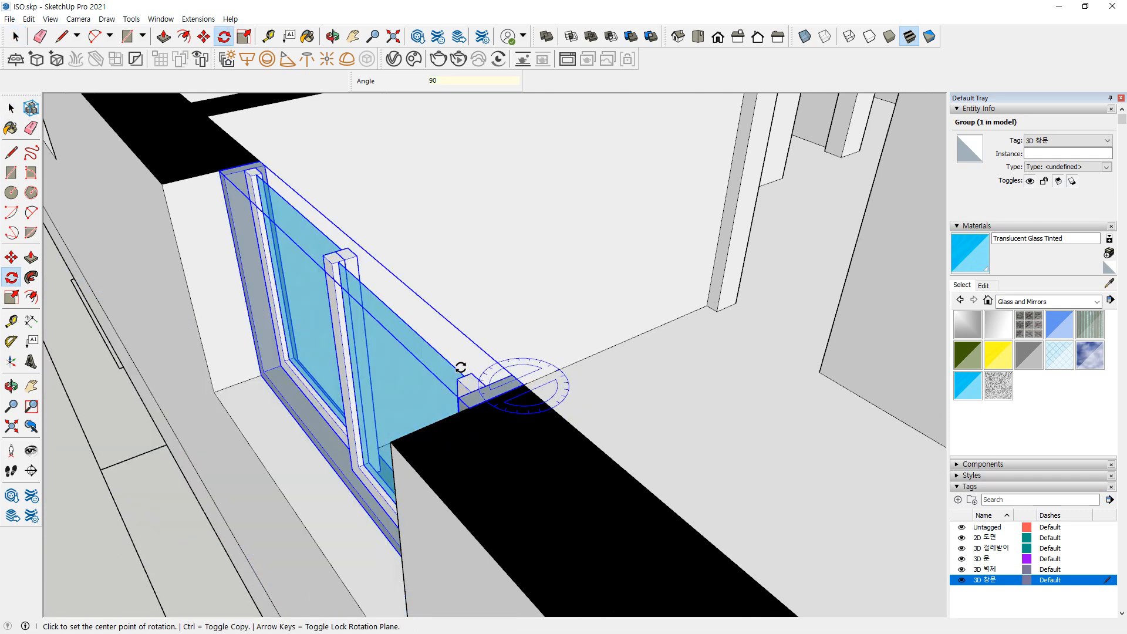
Copy the rotated window group 150 mm outward to form a double window in this opening
{"action": "key", "text": "space"}
{"action": "key", "text": "m"}
{"action": "key", "text": "ctrl"}
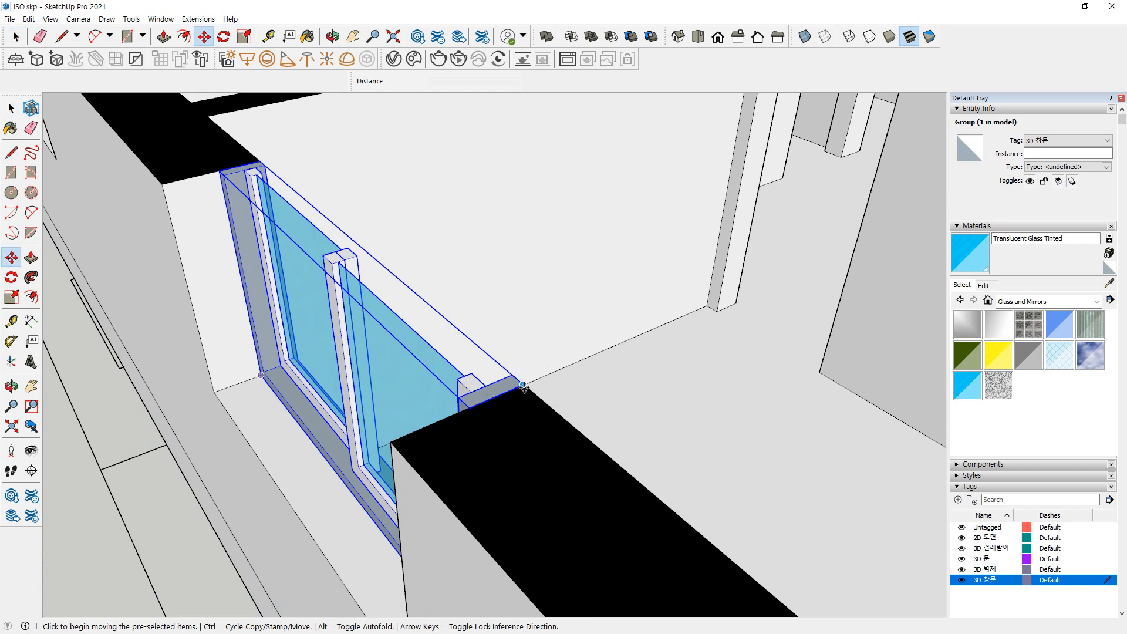
{"action": "left_click", "coordinate": [524, 386]}
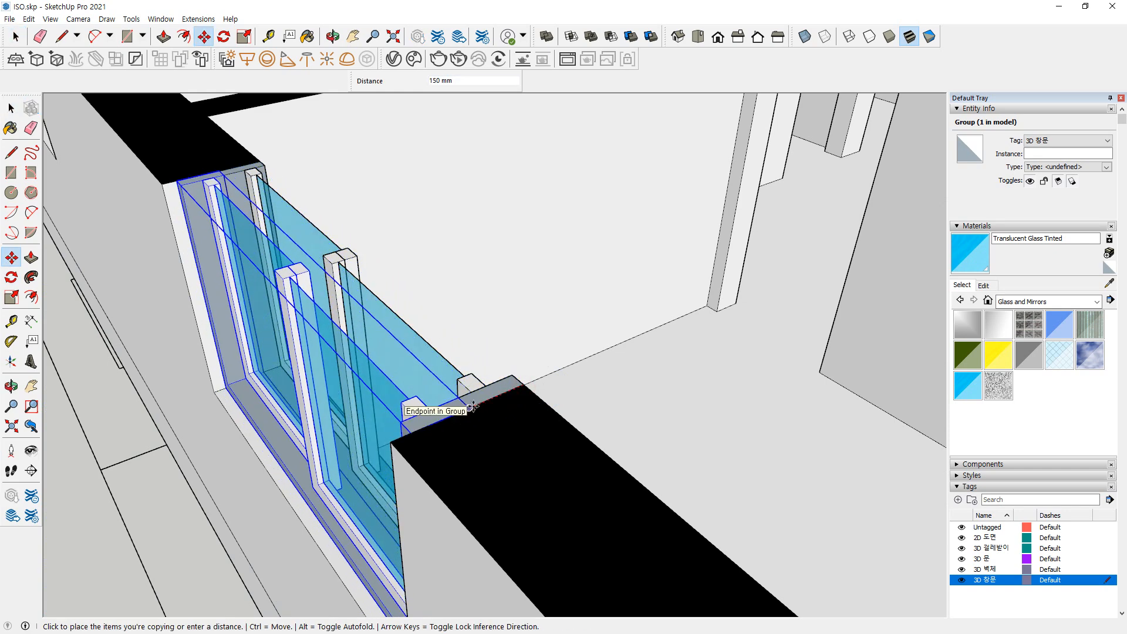
{"action": "left_click", "coordinate": [471, 406]}
Copy the outer window group to the inner corner of the second opening along the same wall
{"action": "left_click", "coordinate": [470, 408]}
{"action": "key", "text": "ctrl"}
{"action": "scroll", "coordinate": [388, 390], "scroll_direction": "down", "scroll_amount": 4}
{"action": "middle_click_drag", "start_coordinate": [296, 264], "coordinate": [376, 546], "text": "shift"}
{"action": "scroll", "coordinate": [283, 492], "scroll_direction": "up", "scroll_amount": 2}
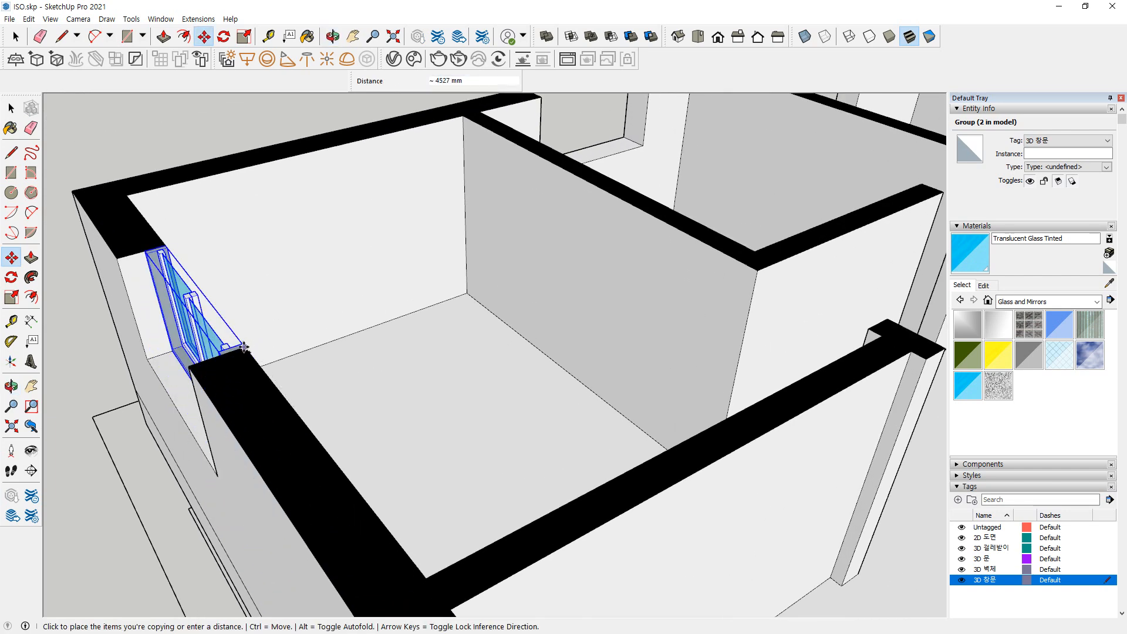
{"action": "left_click", "coordinate": [244, 347]}
Copy the window group in the second opening 150 mm outward against the first one's outer face
{"action": "scroll", "coordinate": [243, 337], "scroll_direction": "up", "scroll_amount": 2}
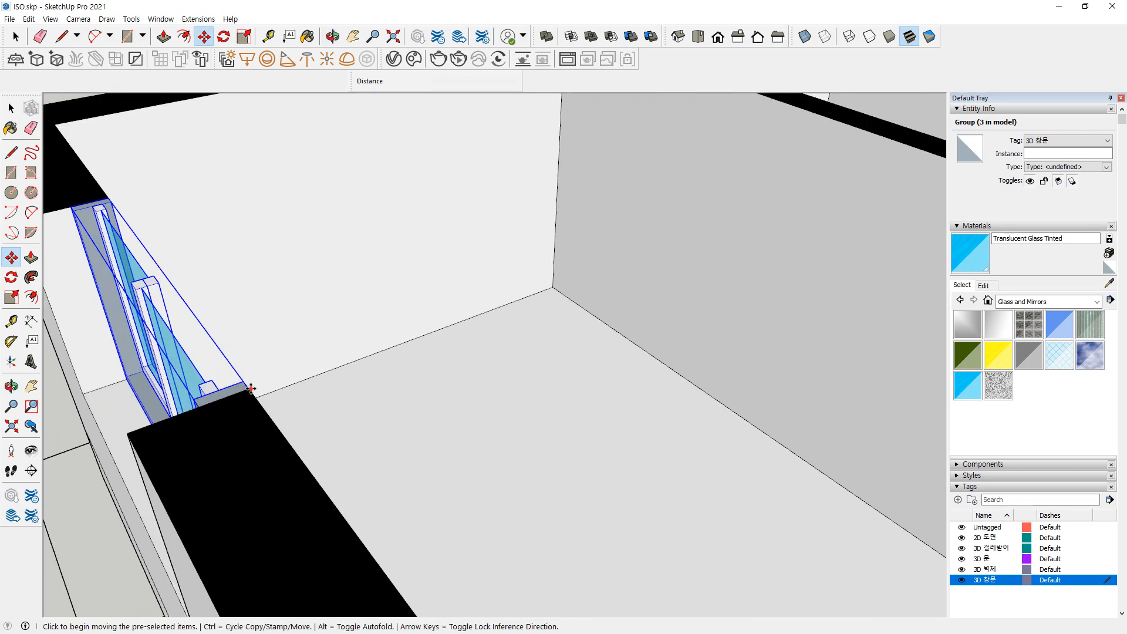
{"action": "left_click", "coordinate": [251, 389]}
{"action": "type", "text": "150"}
{"action": "key", "text": "Return"}
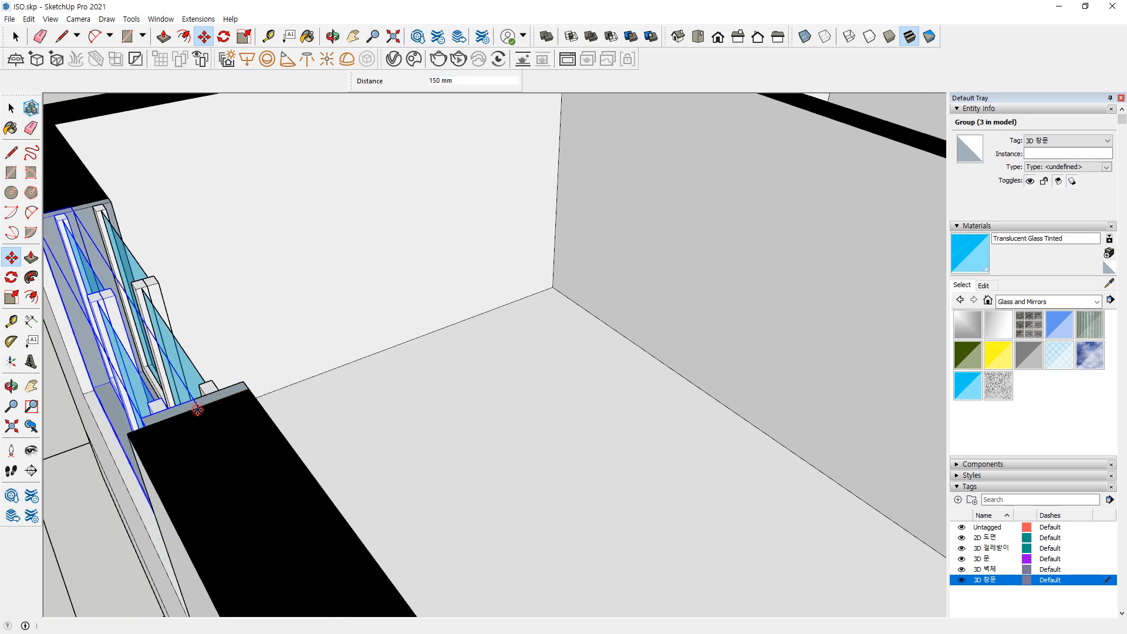
Copy the outer window group around the building corner to the inner corner of the next exterior wall's opening
{"action": "scroll", "coordinate": [197, 409], "scroll_direction": "down", "scroll_amount": 2}
{"action": "left_click", "coordinate": [197, 409]}
{"action": "key", "text": "ctrl"}
{"action": "scroll", "coordinate": [292, 405], "scroll_direction": "down", "scroll_amount": 5}
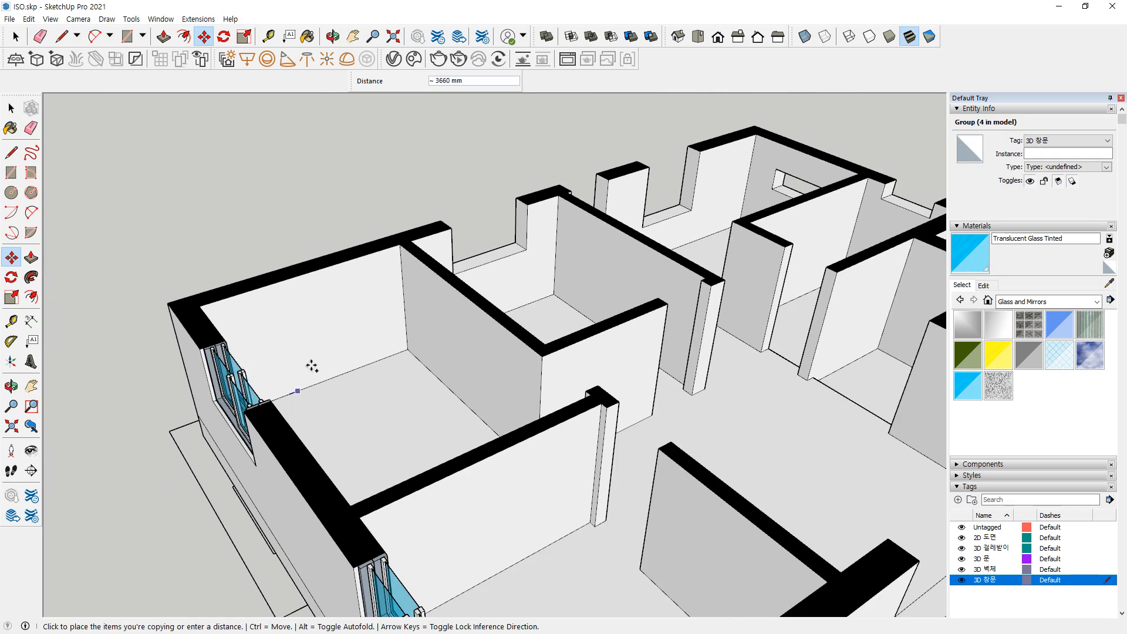
{"action": "middle_click_drag", "start_coordinate": [256, 246], "coordinate": [418, 464], "text": "shift"}
{"action": "scroll", "coordinate": [470, 449], "scroll_direction": "up", "scroll_amount": 5}
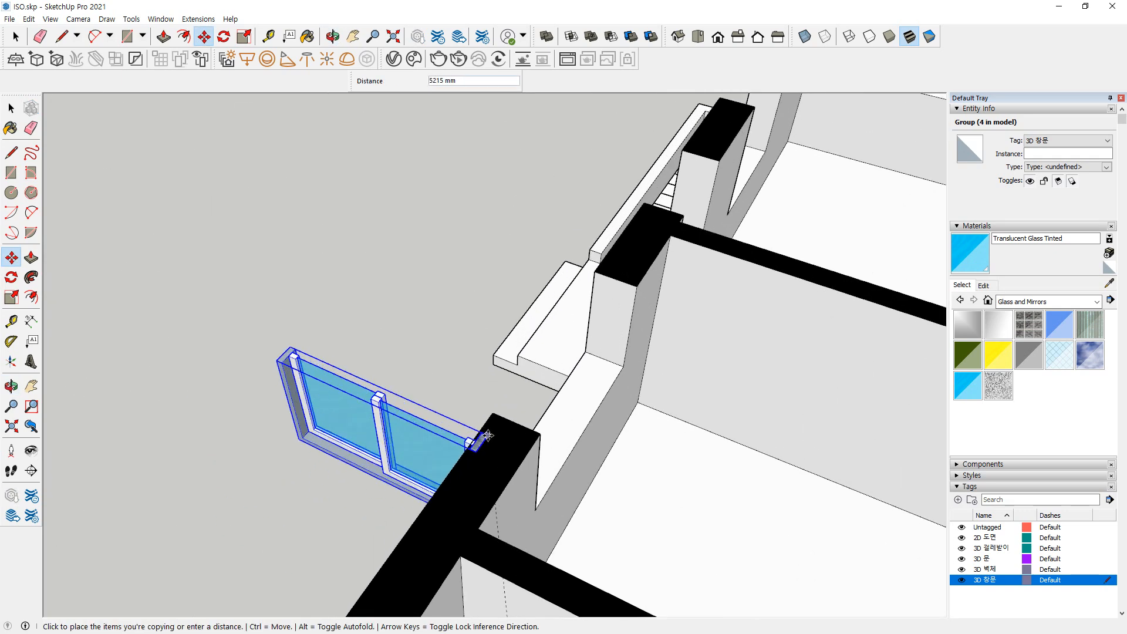
{"action": "left_click", "coordinate": [541, 440]}
Rotate the copied window group 90 degrees about the opening's inner corner to align it with the wall
{"action": "key", "text": "q"}
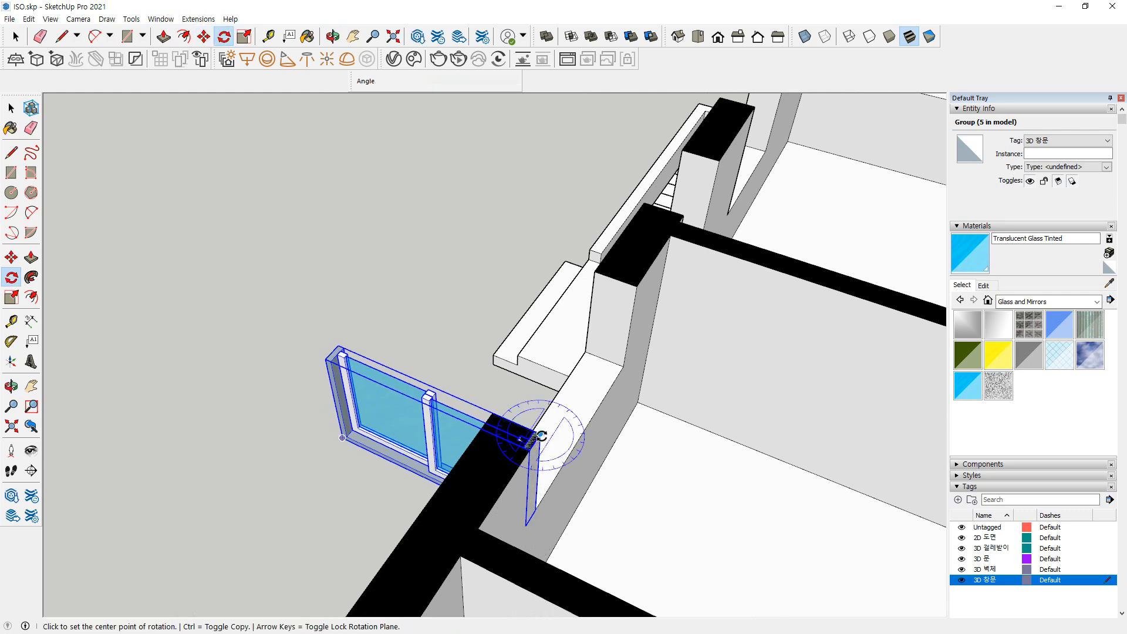
{"action": "left_click", "coordinate": [540, 435]}
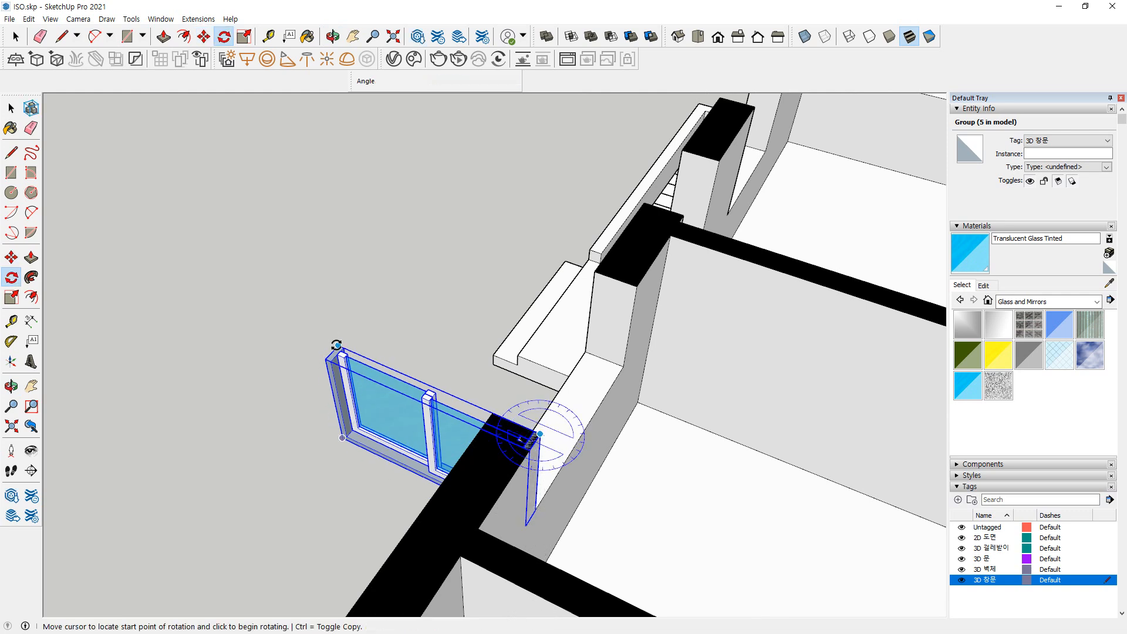
{"action": "left_click", "coordinate": [338, 346]}
{"action": "left_click", "coordinate": [370, 323]}
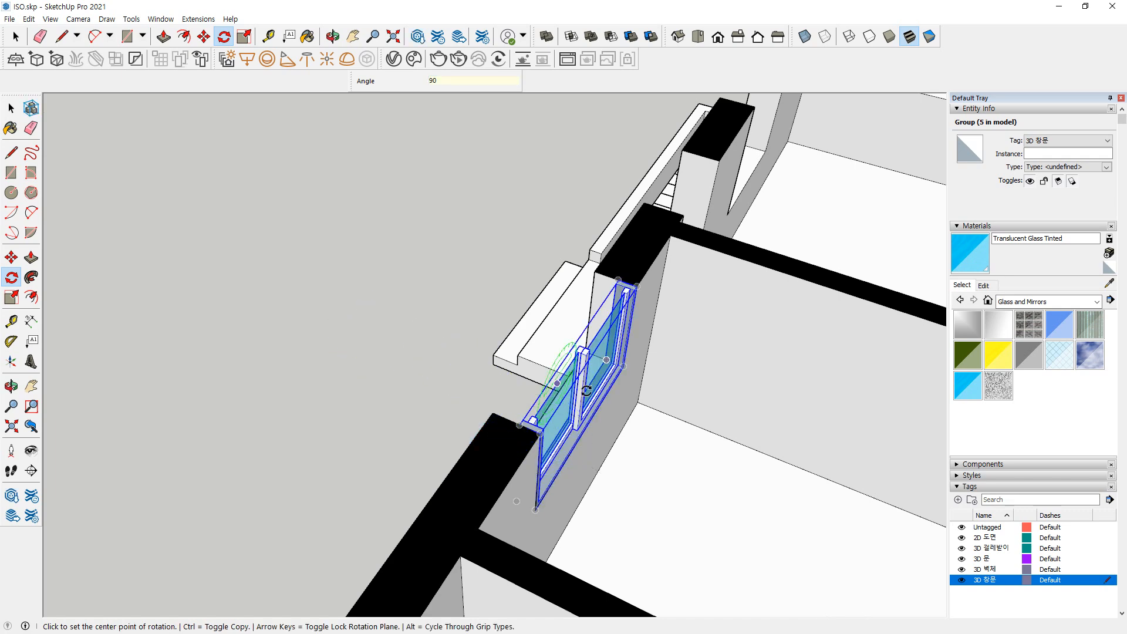
Copy the aligned window group 150 mm outward to complete the double window in that wall
{"action": "scroll", "coordinate": [476, 464], "scroll_direction": "up", "scroll_amount": 3}
{"action": "key", "text": "space"}
{"action": "key", "text": "m"}
{"action": "key", "text": "ctrl"}
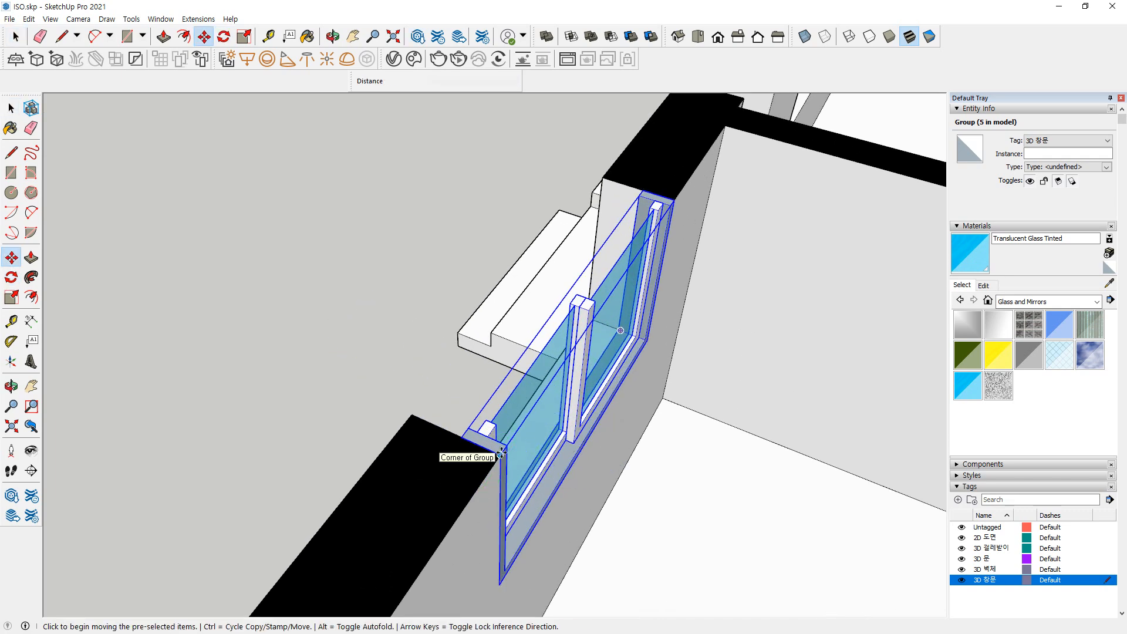
{"action": "left_click", "coordinate": [464, 453]}
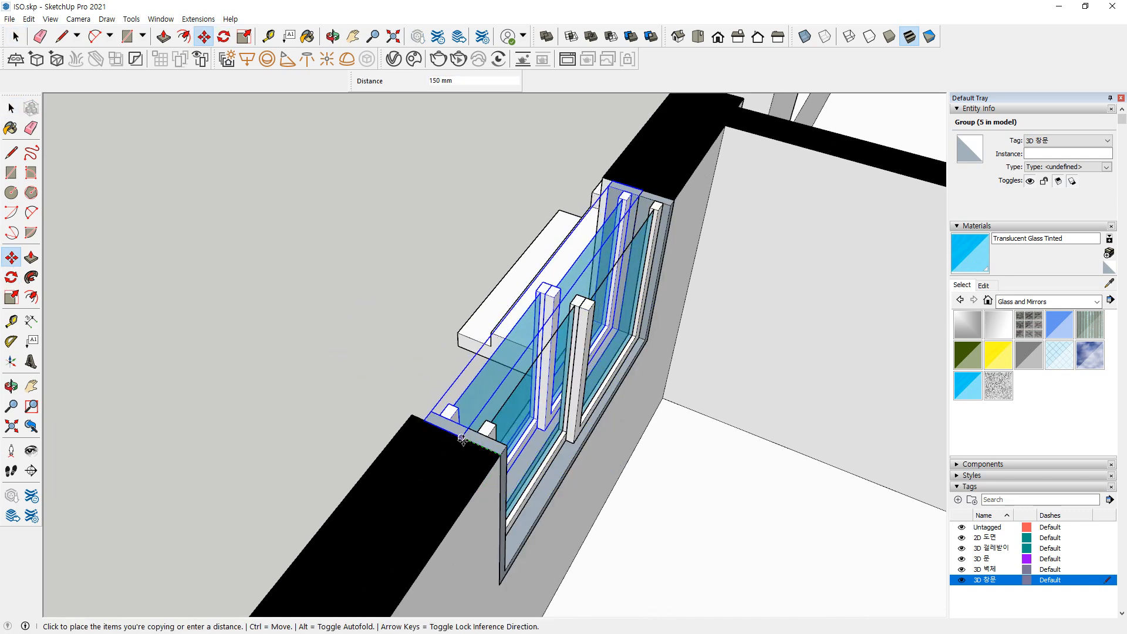
{"action": "left_click", "coordinate": [456, 436]}
{"action": "scroll", "coordinate": [455, 438], "scroll_direction": "down", "scroll_amount": 5}
{"action": "key", "text": "space"}
Draw a 450 × 1200 mm rectangle across the small opening in the exterior wall, from corner to corner
{"action": "middle_click_drag", "start_coordinate": [346, 500], "coordinate": [368, 370], "text": "shift"}
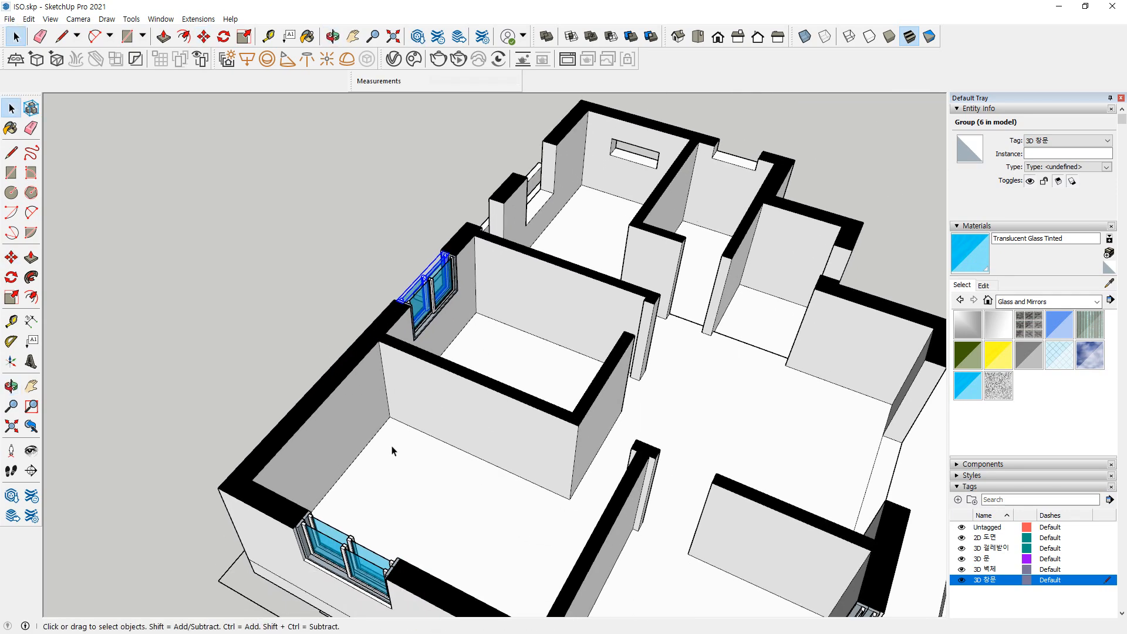
{"action": "middle_click_drag", "start_coordinate": [393, 450], "coordinate": [501, 530]}
{"action": "scroll", "coordinate": [315, 372], "scroll_direction": "down", "scroll_amount": 2}
{"action": "middle_click_drag", "start_coordinate": [250, 422], "coordinate": [307, 418]}
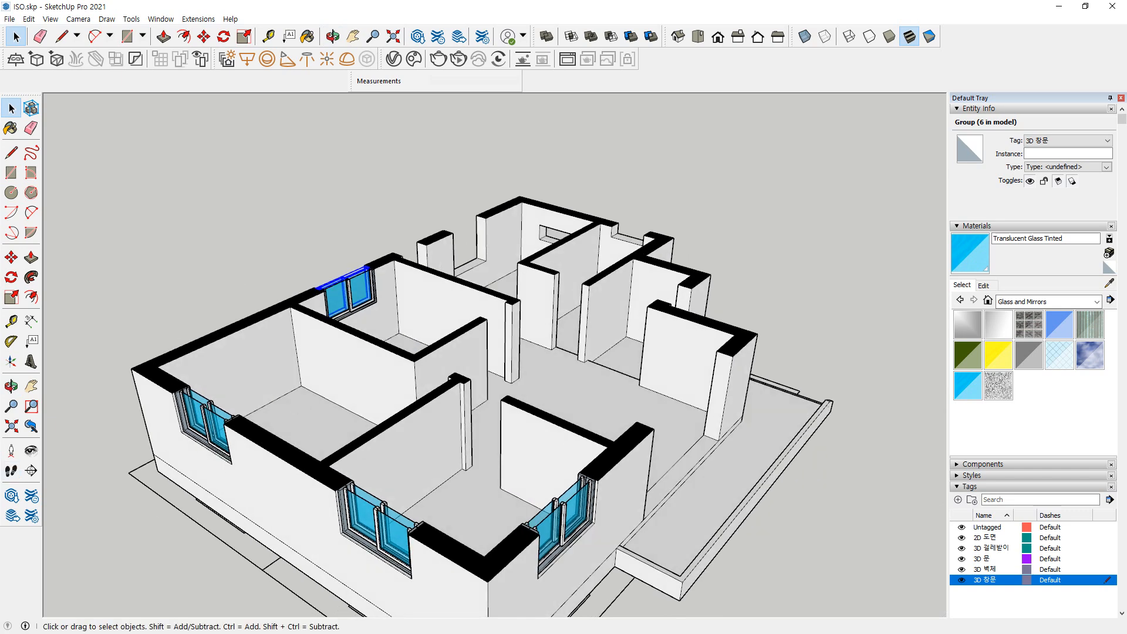
{"action": "scroll", "coordinate": [664, 442], "scroll_direction": "up", "scroll_amount": 5}
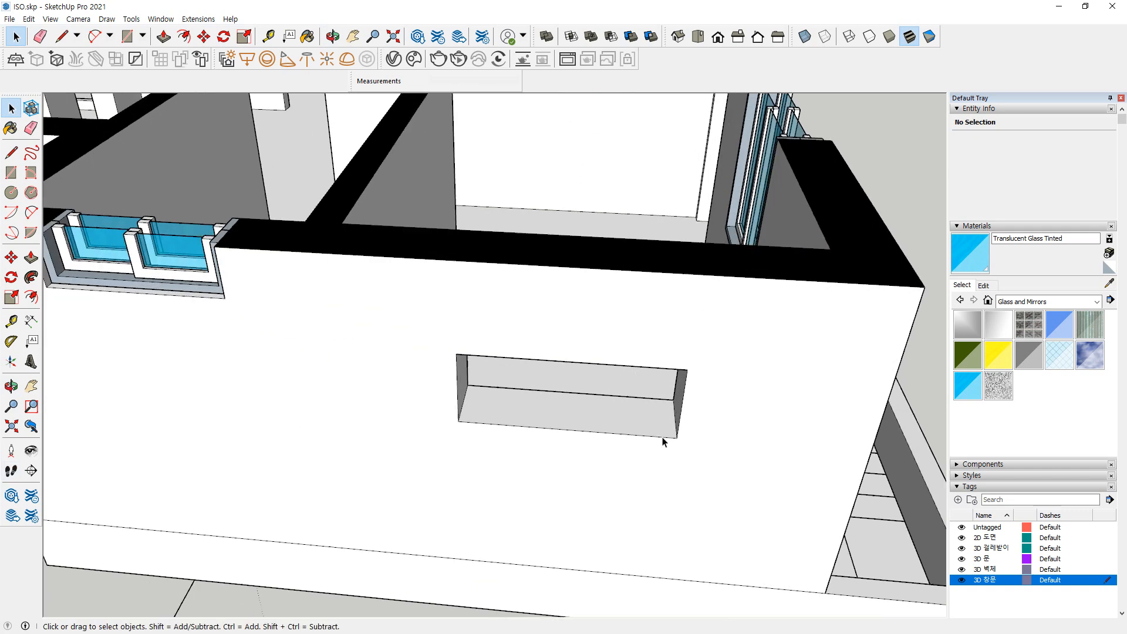
{"action": "scroll", "coordinate": [664, 443], "scroll_direction": "down", "scroll_amount": 5}
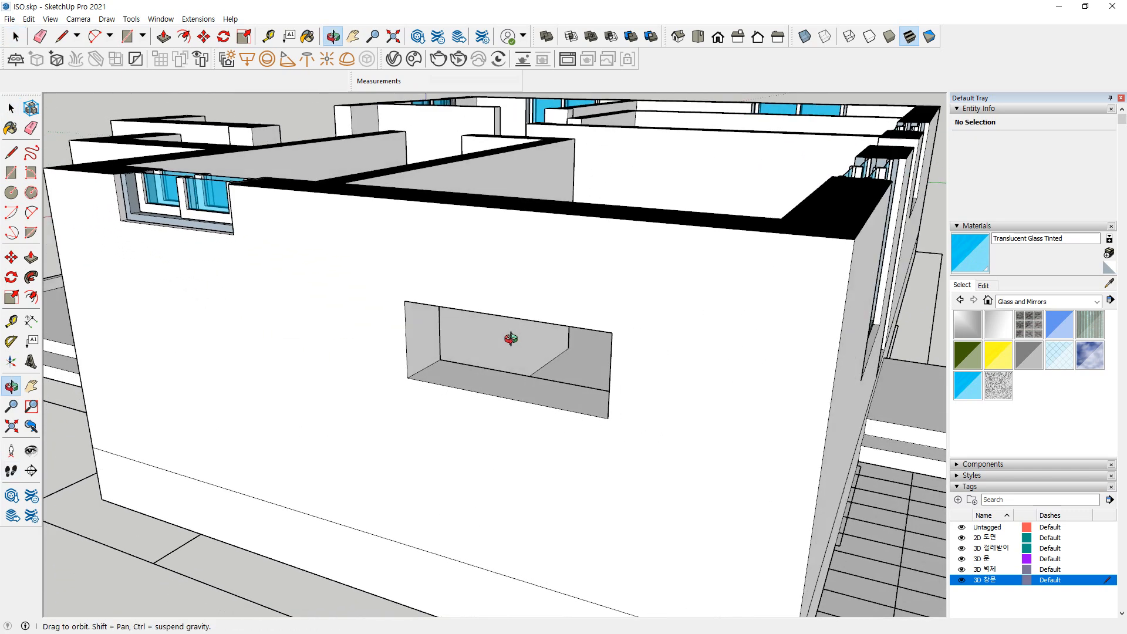
{"action": "key", "text": "r"}
{"action": "left_click", "coordinate": [402, 300]}
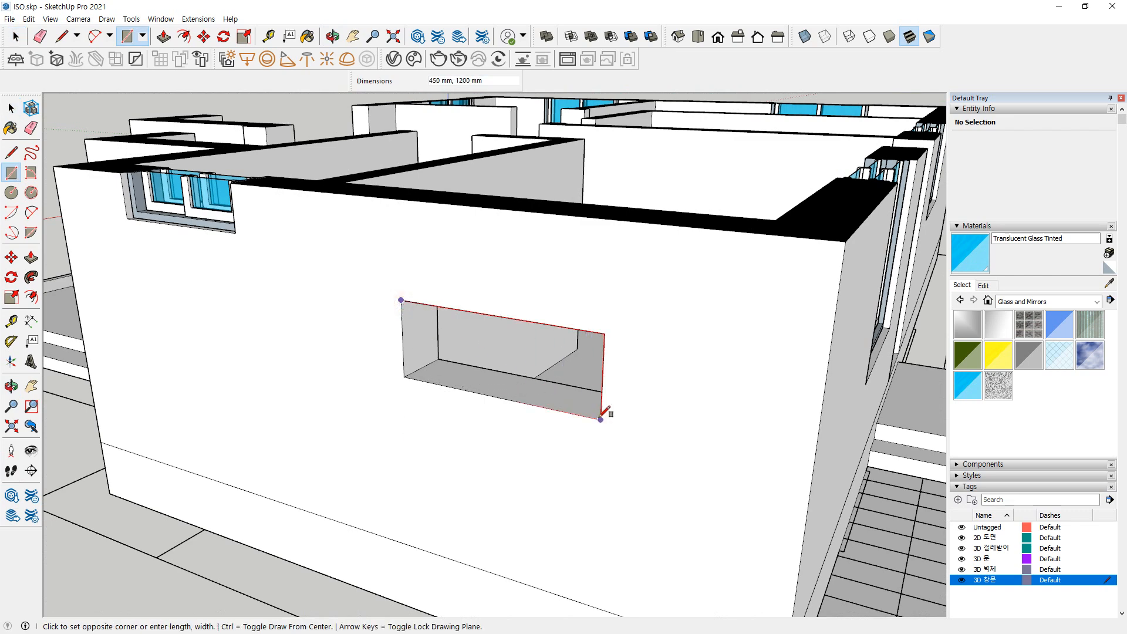
{"action": "left_click", "coordinate": [601, 420]}
Offset the rectangle's edges inward and delete the inner face to leave a window frame outline
{"action": "scroll", "coordinate": [584, 355], "scroll_direction": "up", "scroll_amount": 3}
{"action": "key", "text": "f"}
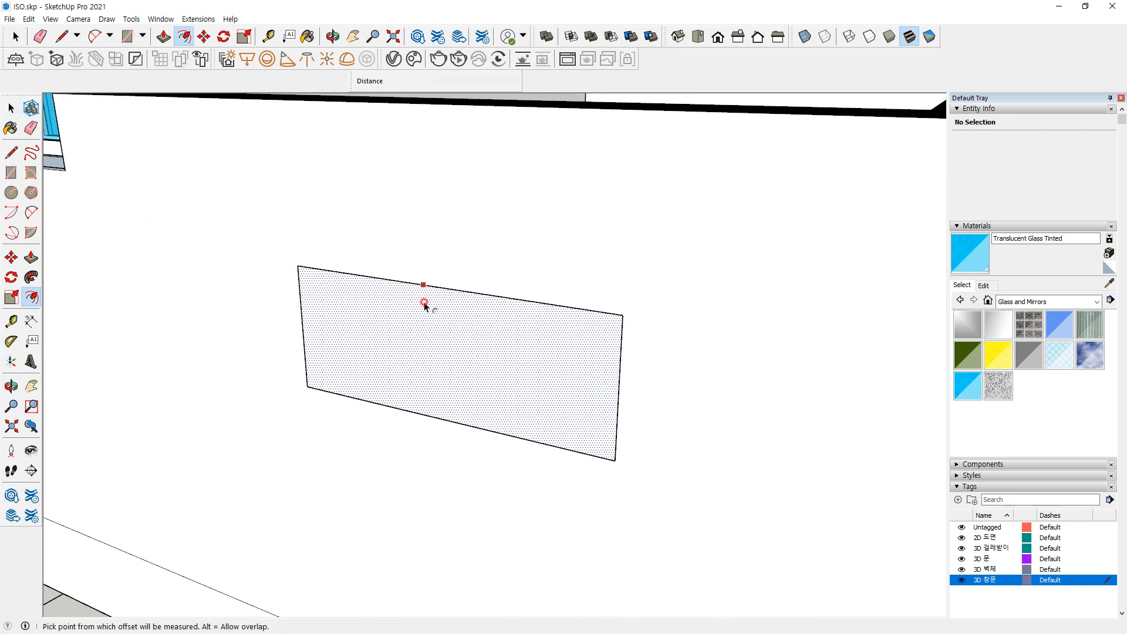
{"action": "left_click", "coordinate": [423, 284]}
{"action": "type", "text": "4"}
{"action": "key", "text": "Return"}
{"action": "key", "text": "space"}
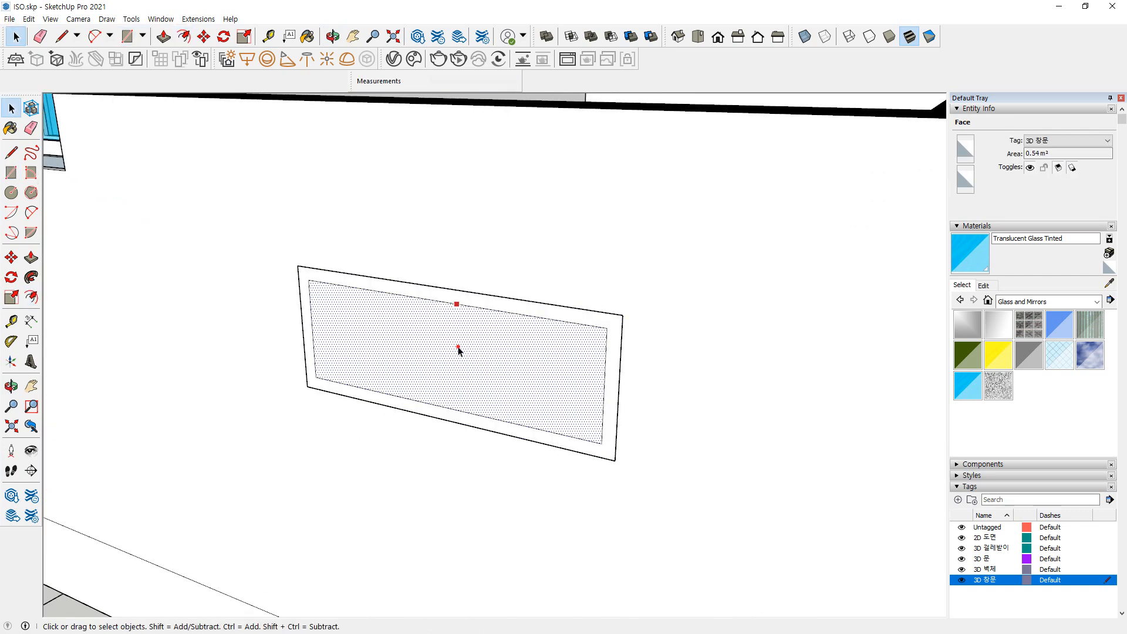
{"action": "key", "text": "Delete"}
Push/Pull the frame face 150 mm inward to give the small window's frame its depth
{"action": "key", "text": "p"}
{"action": "left_click", "coordinate": [407, 406]}
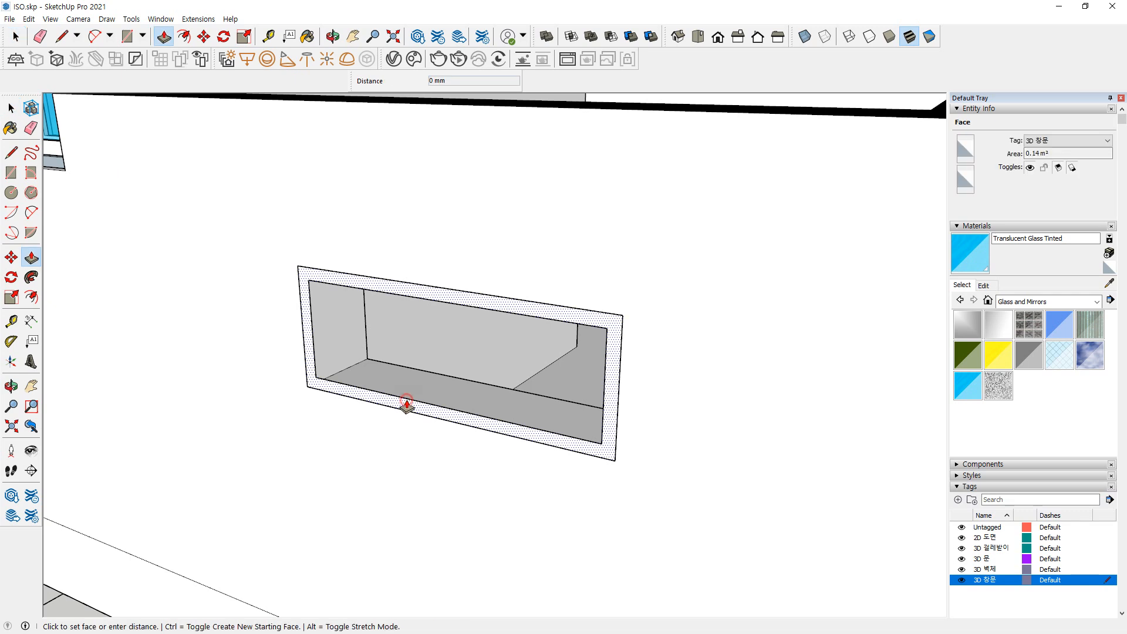
{"action": "key", "text": "Return"}
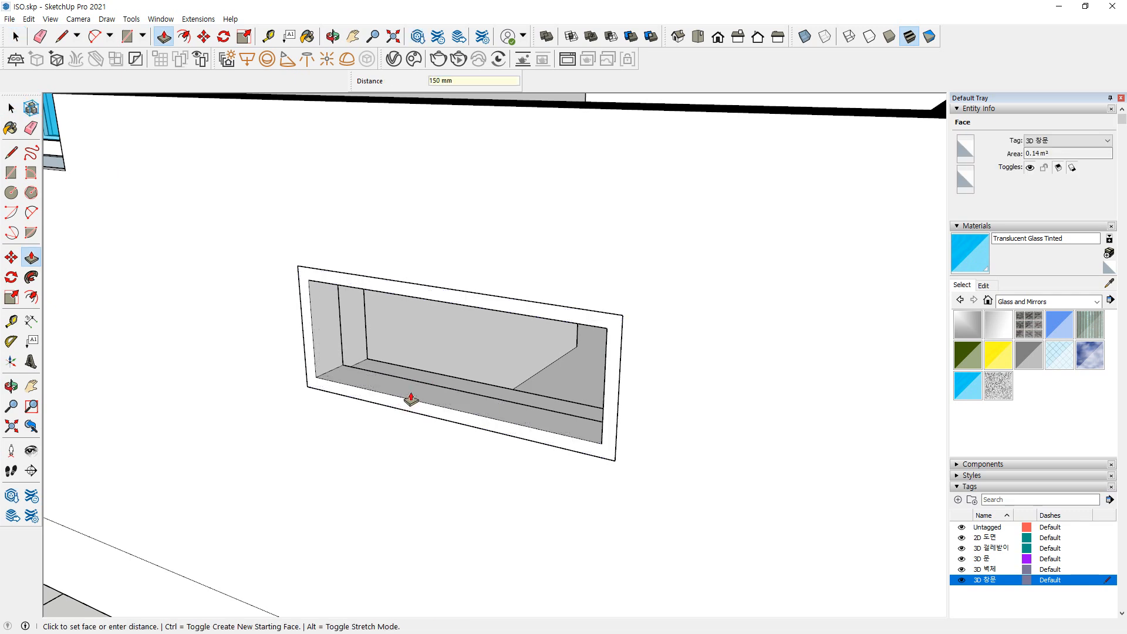
Select the whole extruded small window frame and make it a group
{"action": "key", "text": "space"}
{"action": "triple_click", "coordinate": [411, 394]}
{"action": "right_click", "coordinate": [412, 394]}
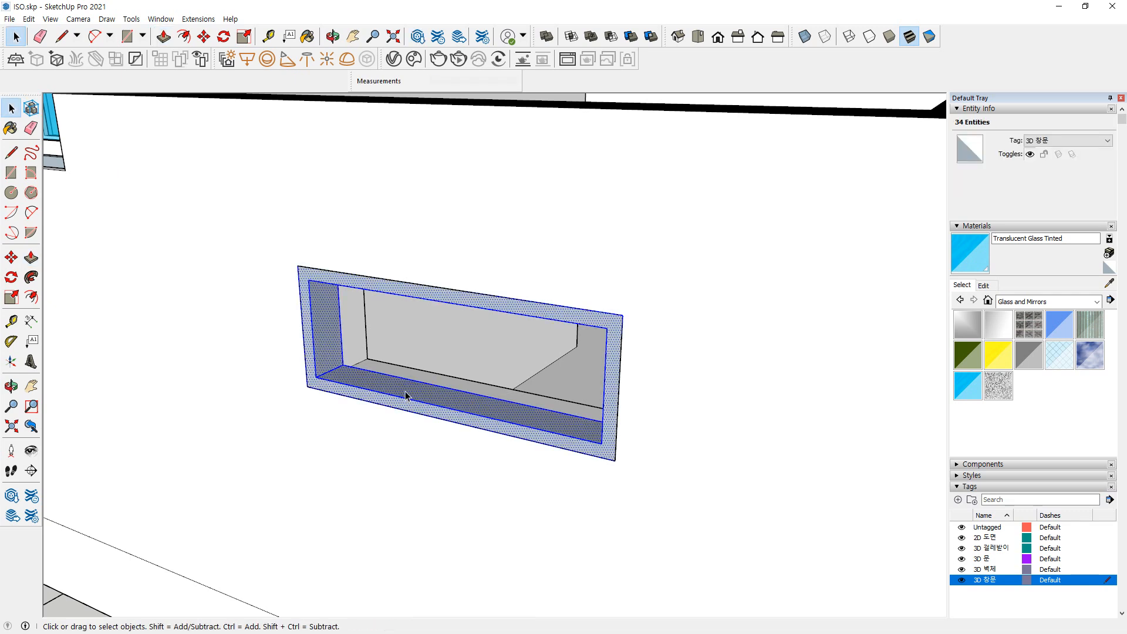
{"action": "right_click", "coordinate": [406, 394]}
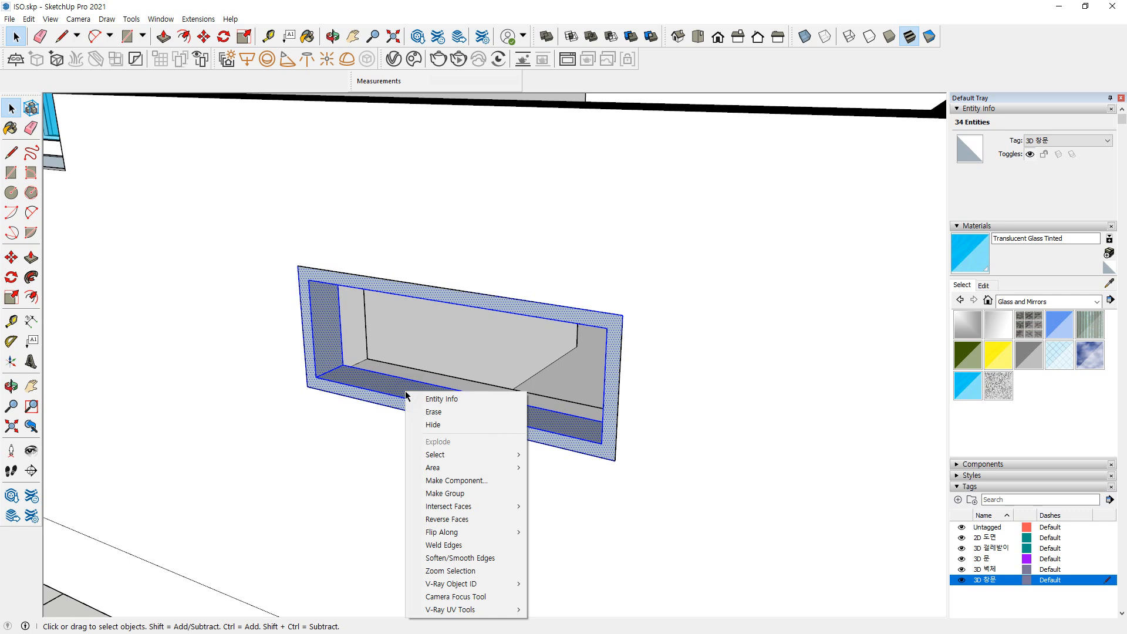
{"action": "left_click", "coordinate": [449, 493]}
Draw a rectangle over half of the small frame's opening and move its vertical edge slightly past the midpoint for the sash overlap
{"action": "key", "text": "r"}
{"action": "left_click", "coordinate": [608, 328]}
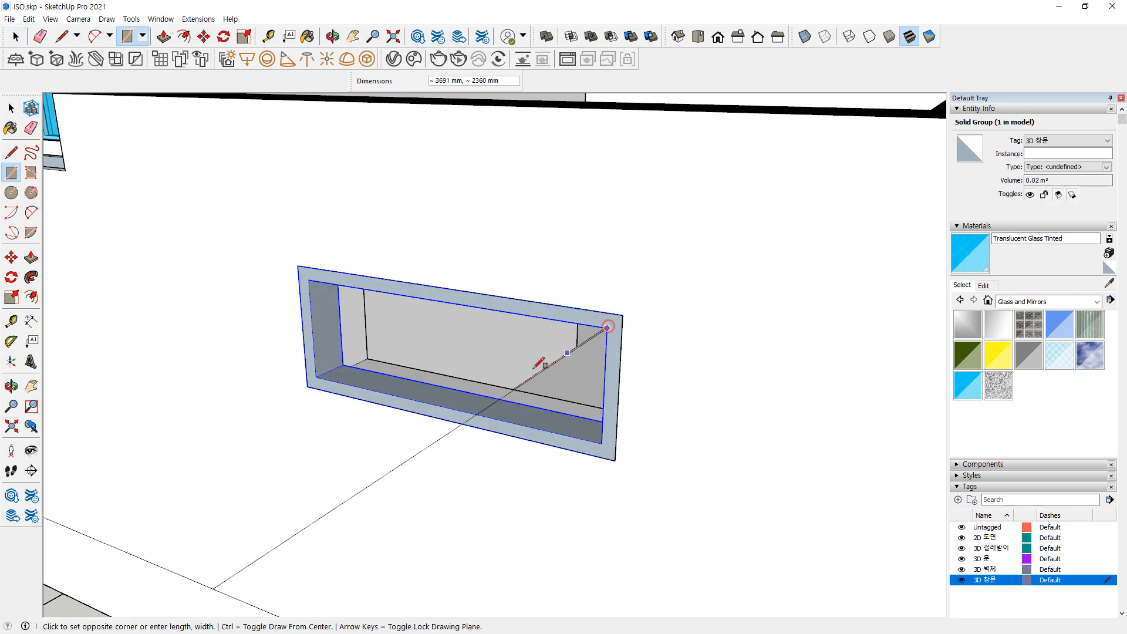
{"action": "left_click", "coordinate": [446, 407]}
{"action": "key", "text": "m"}
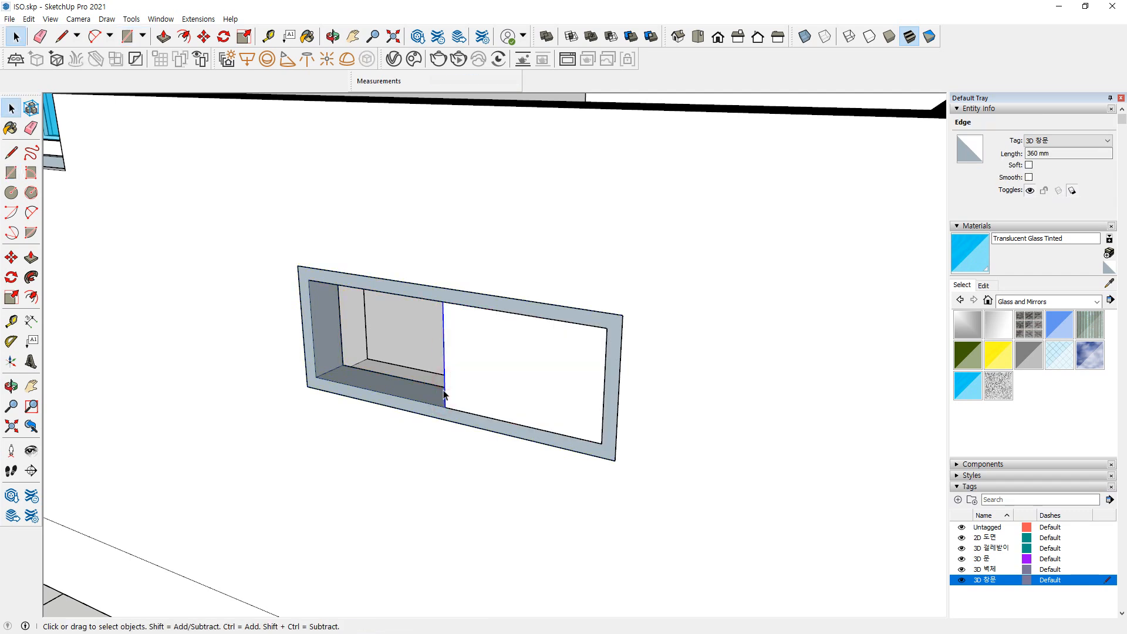
{"action": "left_click", "coordinate": [445, 405]}
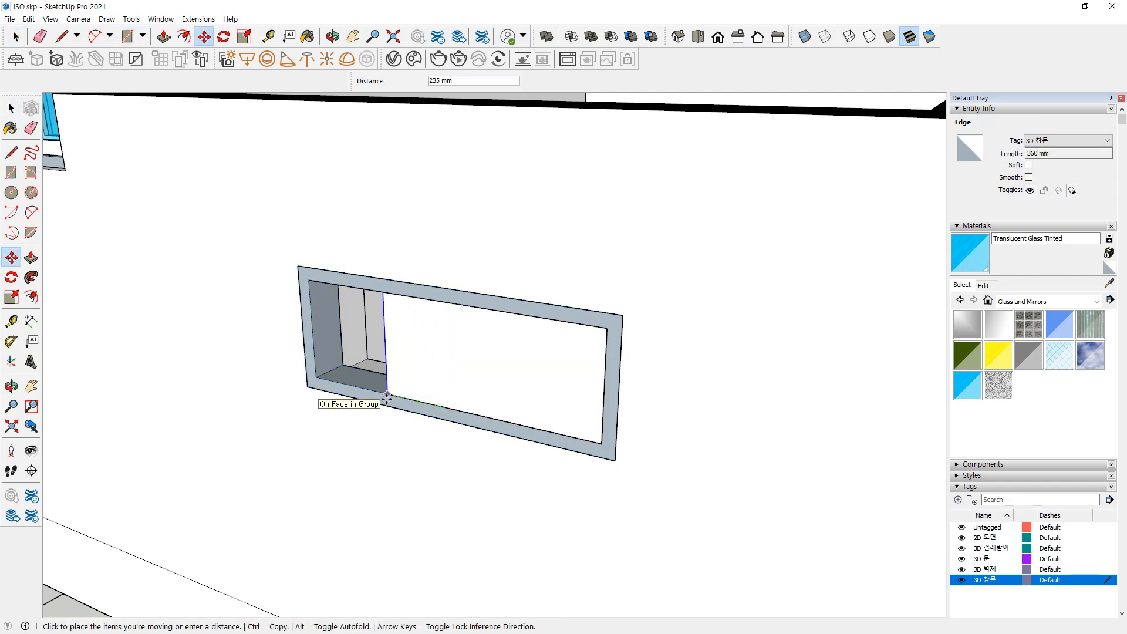
{"action": "key", "text": "Return"}
{"action": "key", "text": "space"}
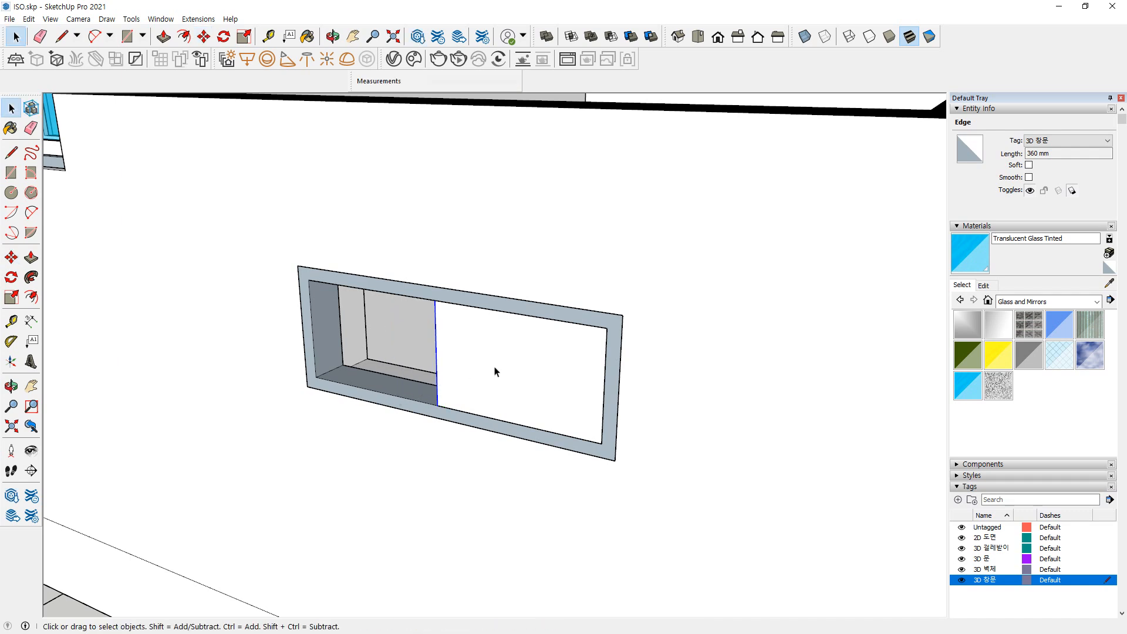
Offset the sash rectangle's edges inward and delete the inner face to leave a sash outline
{"action": "key", "text": "f"}
{"action": "left_click", "coordinate": [475, 307]}
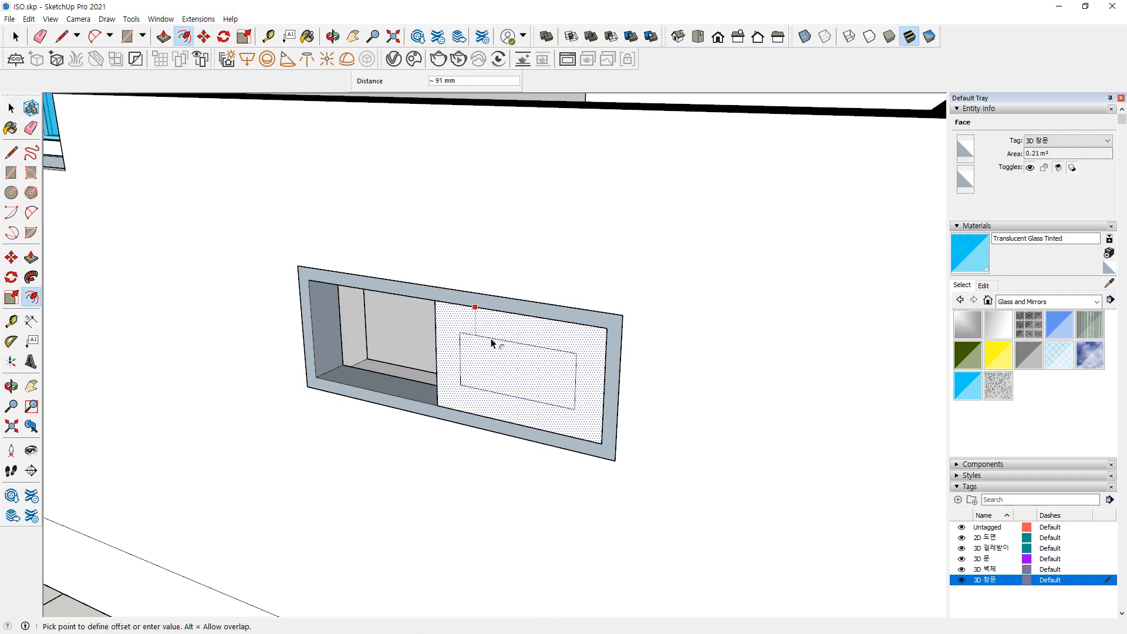
{"action": "key", "text": "Return"}
{"action": "key", "text": "space"}
{"action": "left_click", "coordinate": [525, 366]}
{"action": "key", "text": "Delete"}
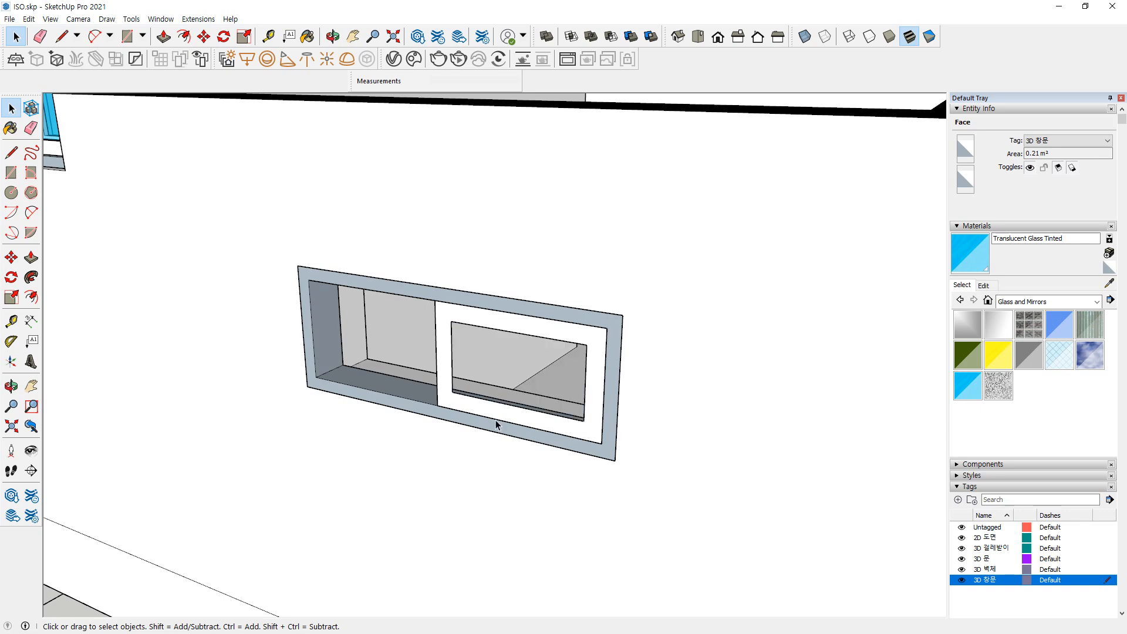
Push/Pull the sash face by 40 mm and make the resulting sash a group
{"action": "scroll", "coordinate": [507, 410], "scroll_direction": "up", "scroll_amount": 3}
{"action": "key", "text": "p"}
{"action": "left_click", "coordinate": [508, 412]}
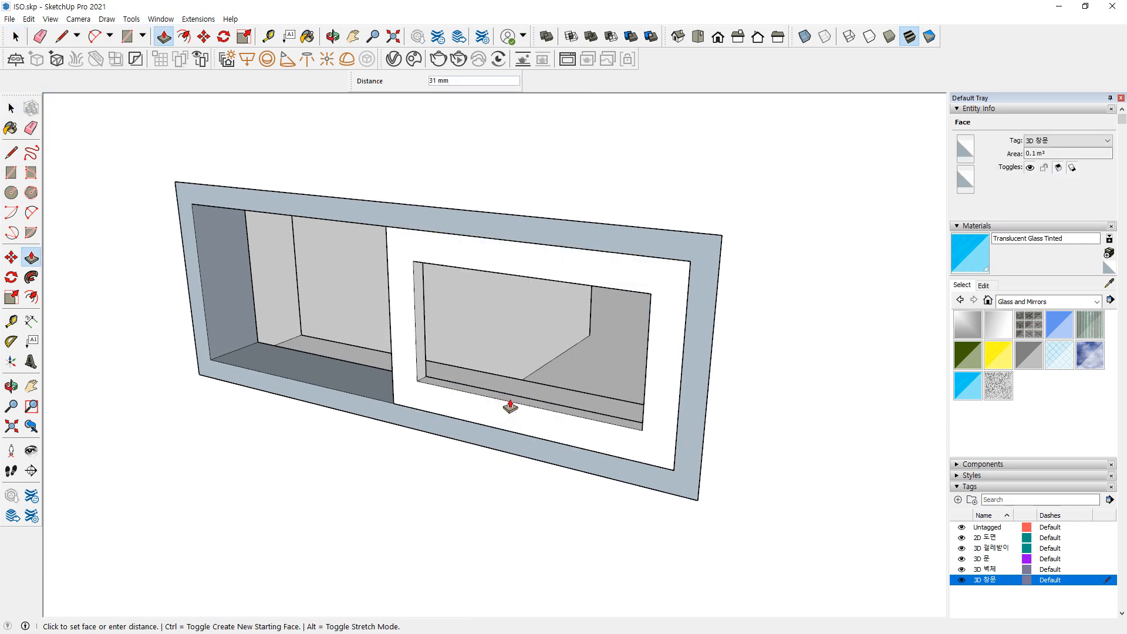
{"action": "key", "text": "Return"}
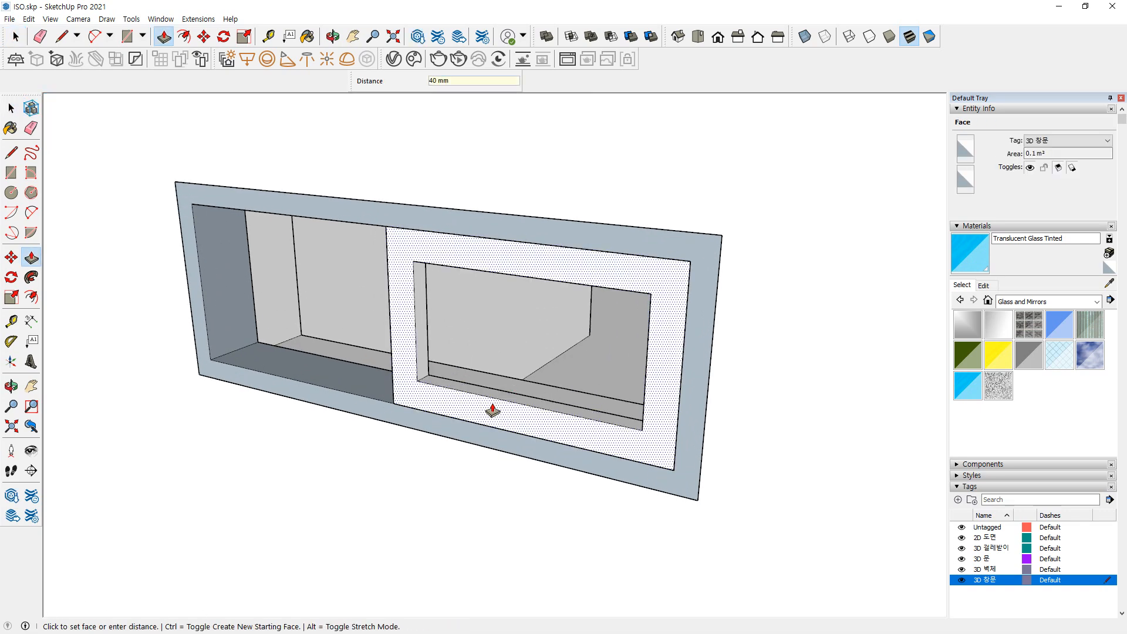
{"action": "key", "text": "space"}
{"action": "triple_click", "coordinate": [498, 412]}
{"action": "right_click", "coordinate": [499, 413]}
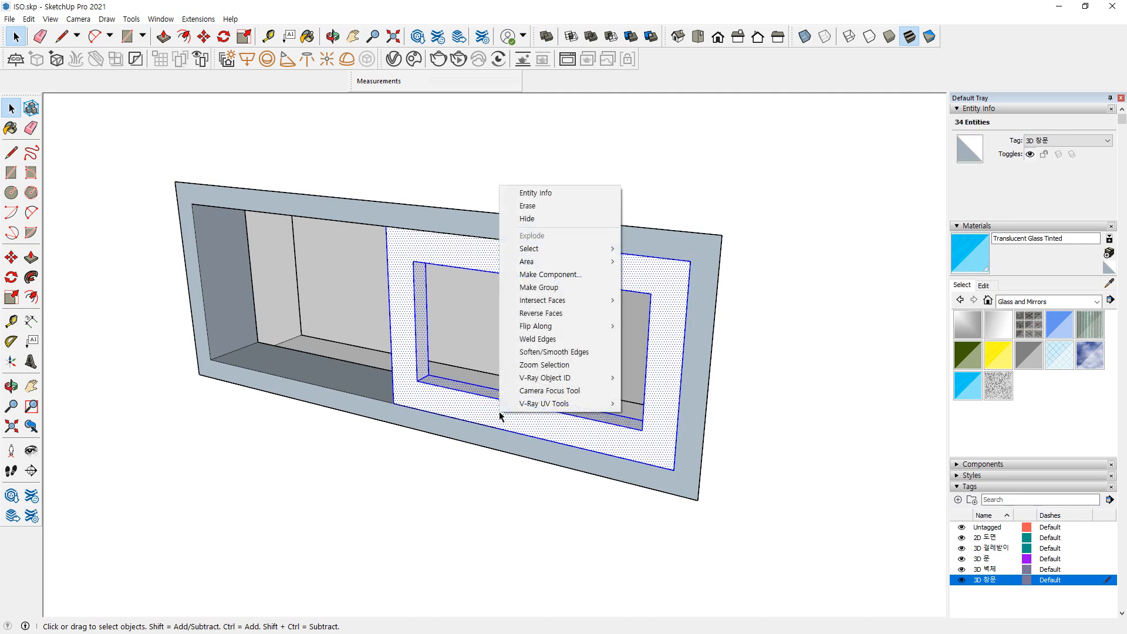
{"action": "key", "text": "g"}
Draw a 240 × 465 mm glass pane across the sash opening and paint it with Translucent Glass Tinted
{"action": "key", "text": "r"}
{"action": "left_click", "coordinate": [414, 262]}
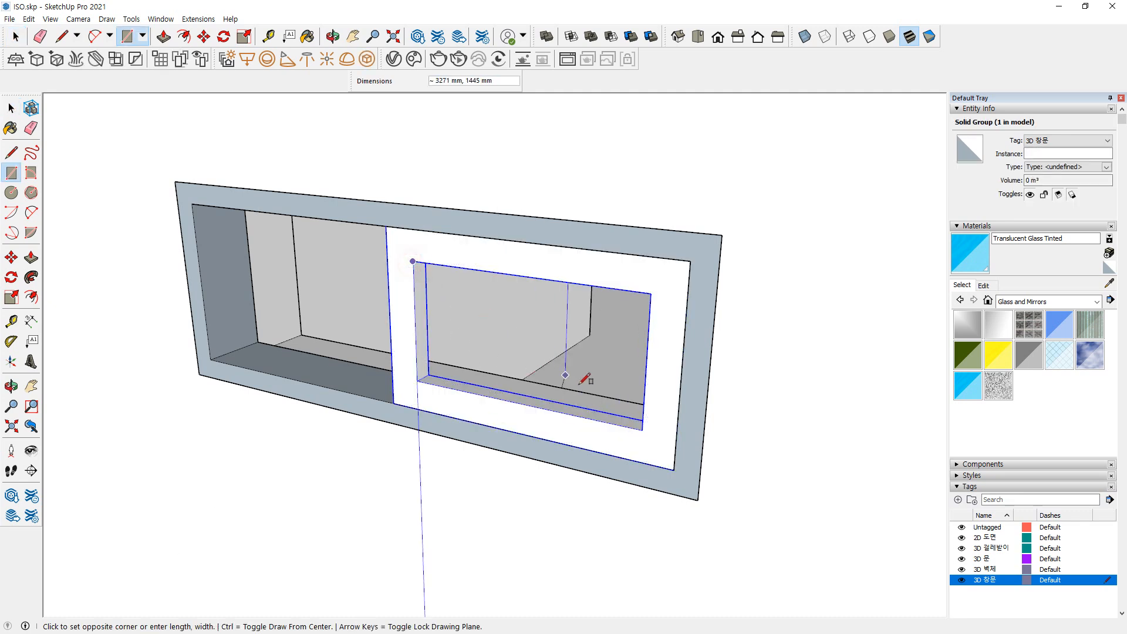
{"action": "left_click", "coordinate": [643, 430]}
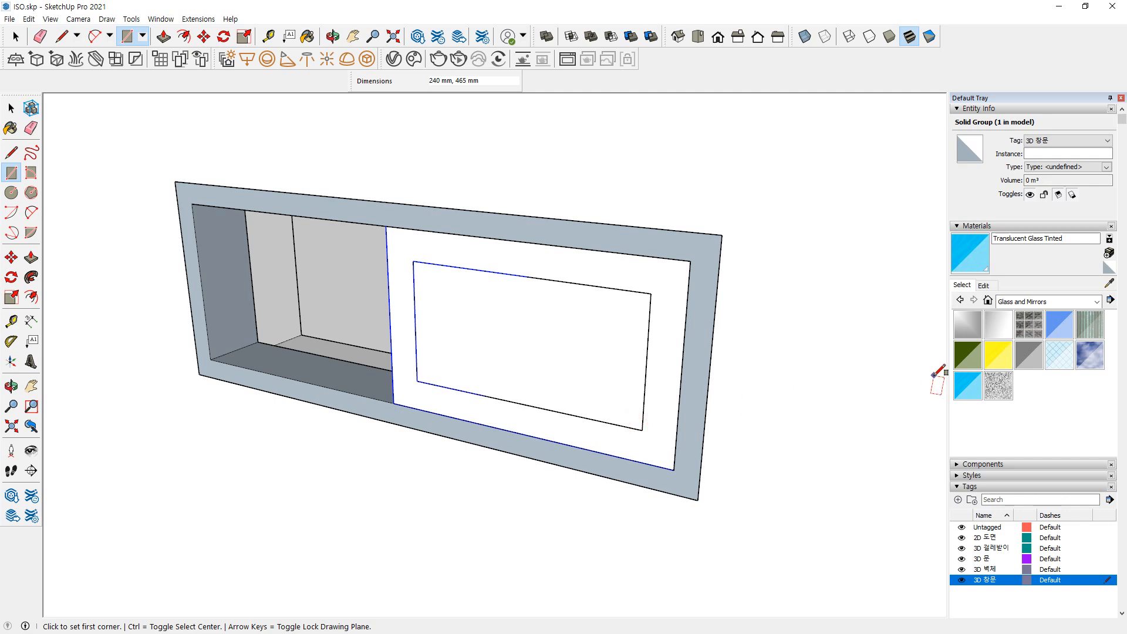
{"action": "left_click", "coordinate": [963, 386]}
{"action": "left_click", "coordinate": [596, 360]}
{"action": "key", "text": "space"}
Move the glass pane 20 mm into the sash depth and group it together with the sash
{"action": "left_click", "coordinate": [490, 383]}
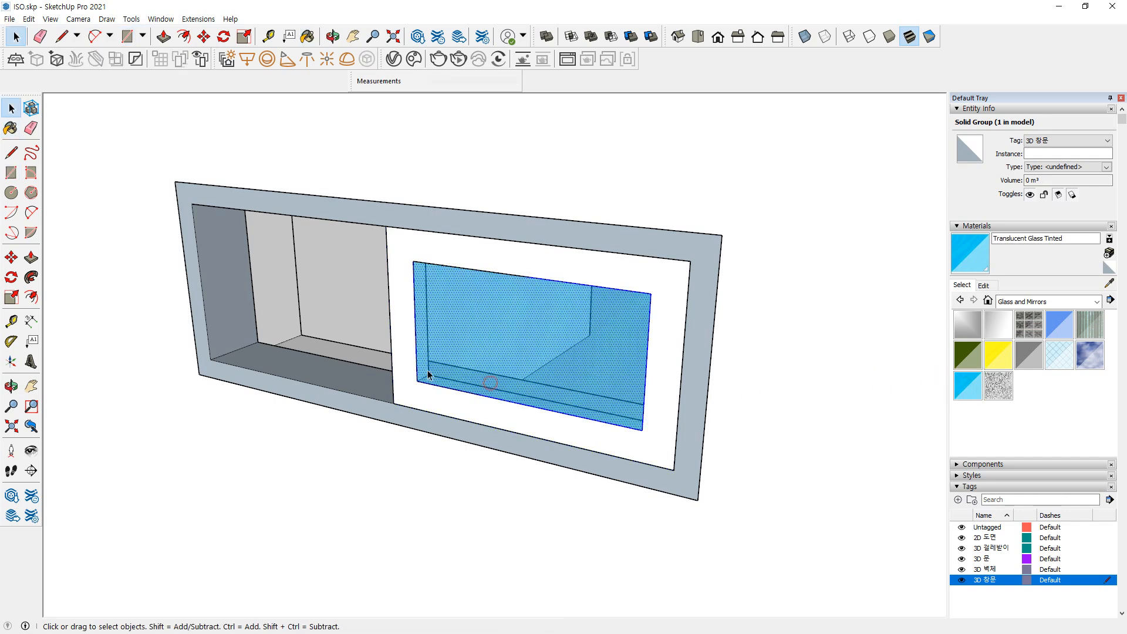
{"action": "scroll", "coordinate": [428, 371], "scroll_direction": "up", "scroll_amount": 7}
{"action": "key", "text": "m"}
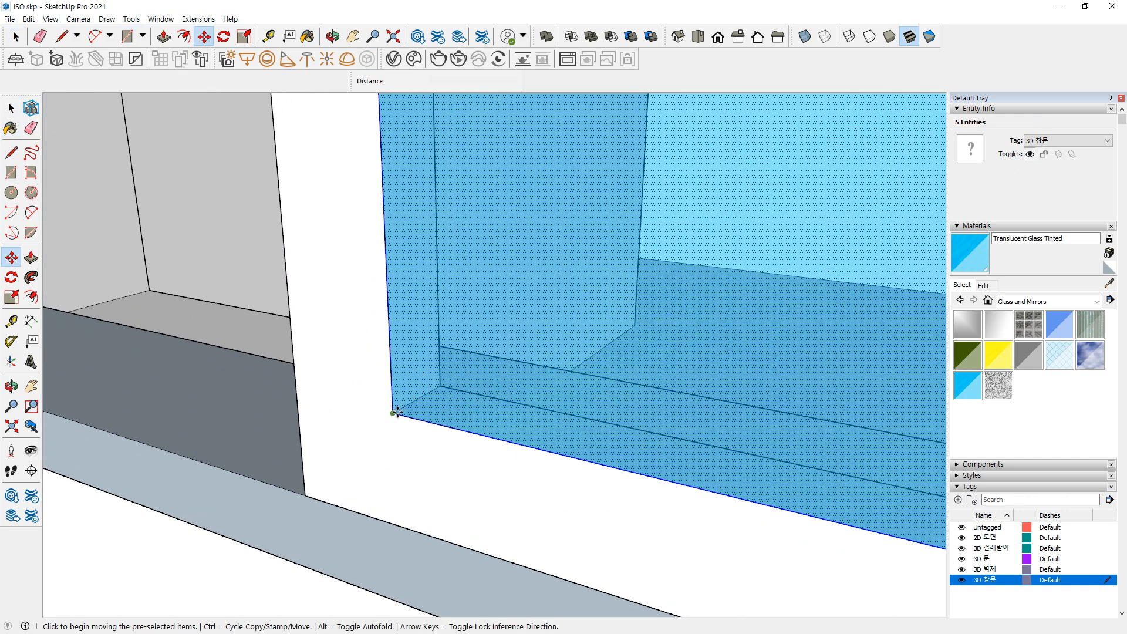
{"action": "left_click", "coordinate": [410, 404]}
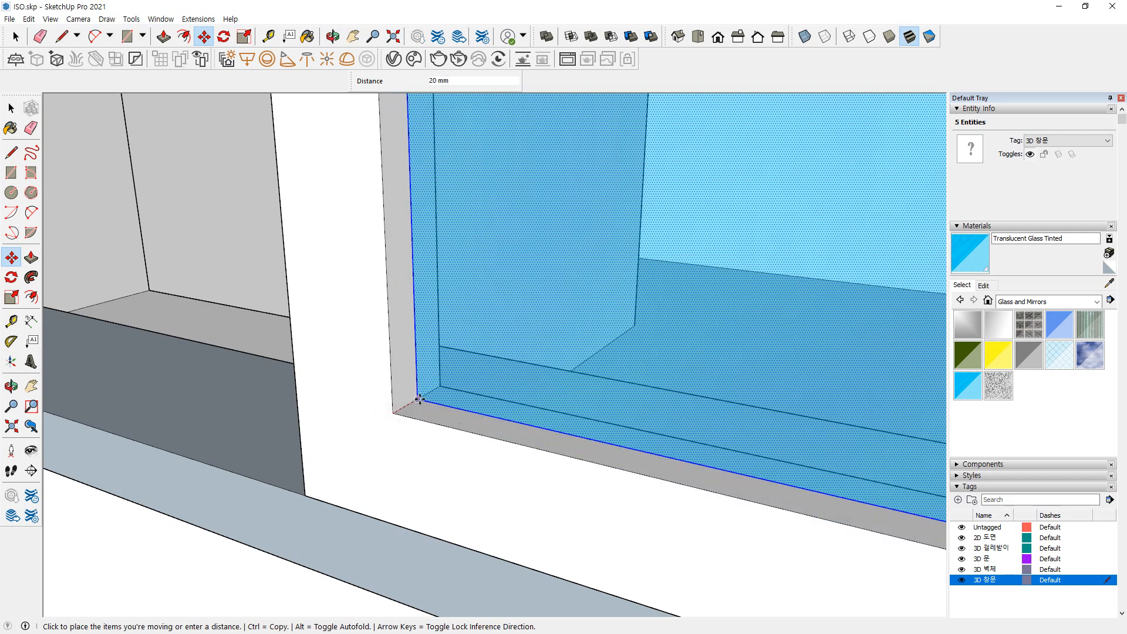
{"action": "key", "text": "space"}
{"action": "right_click", "coordinate": [493, 468]}
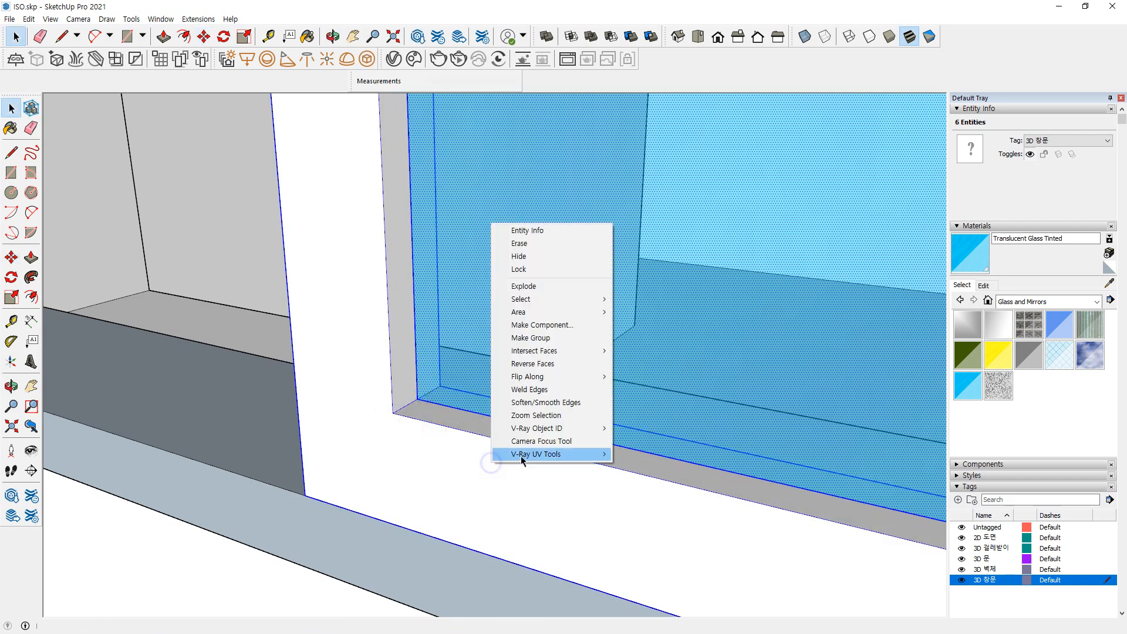
{"action": "left_click", "coordinate": [531, 338]}
Move the glazed sash group 35 mm along the small frame's depth
{"action": "scroll", "coordinate": [376, 439], "scroll_direction": "down", "scroll_amount": 2}
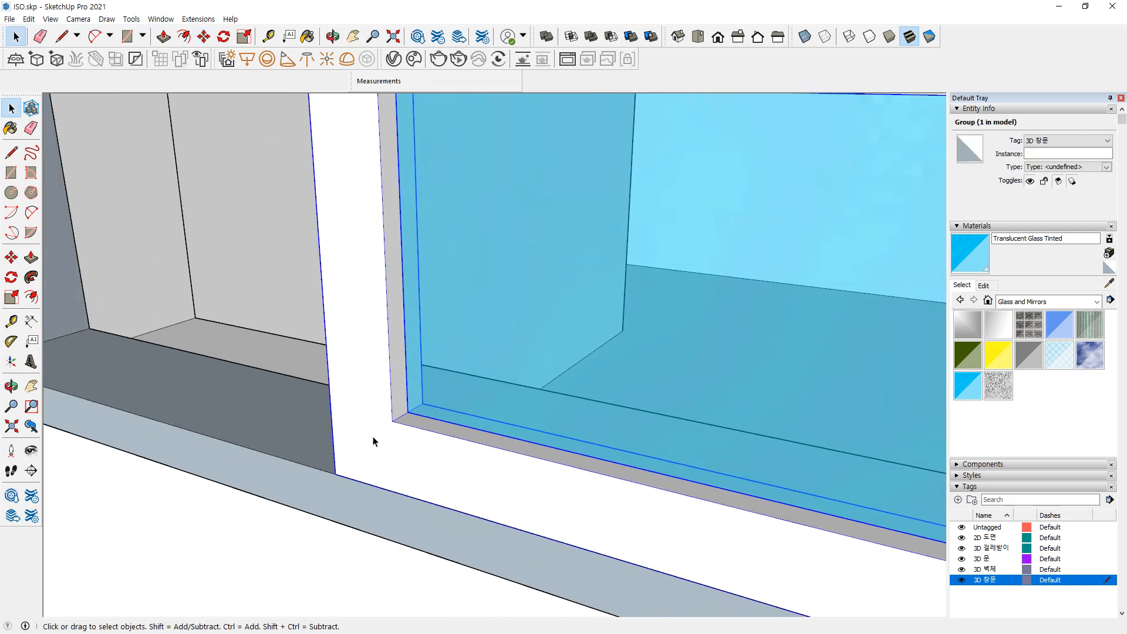
{"action": "middle_click_drag", "start_coordinate": [691, 473], "coordinate": [312, 307]}
{"action": "scroll", "coordinate": [325, 320], "scroll_direction": "up", "scroll_amount": 3}
{"action": "key", "text": "m"}
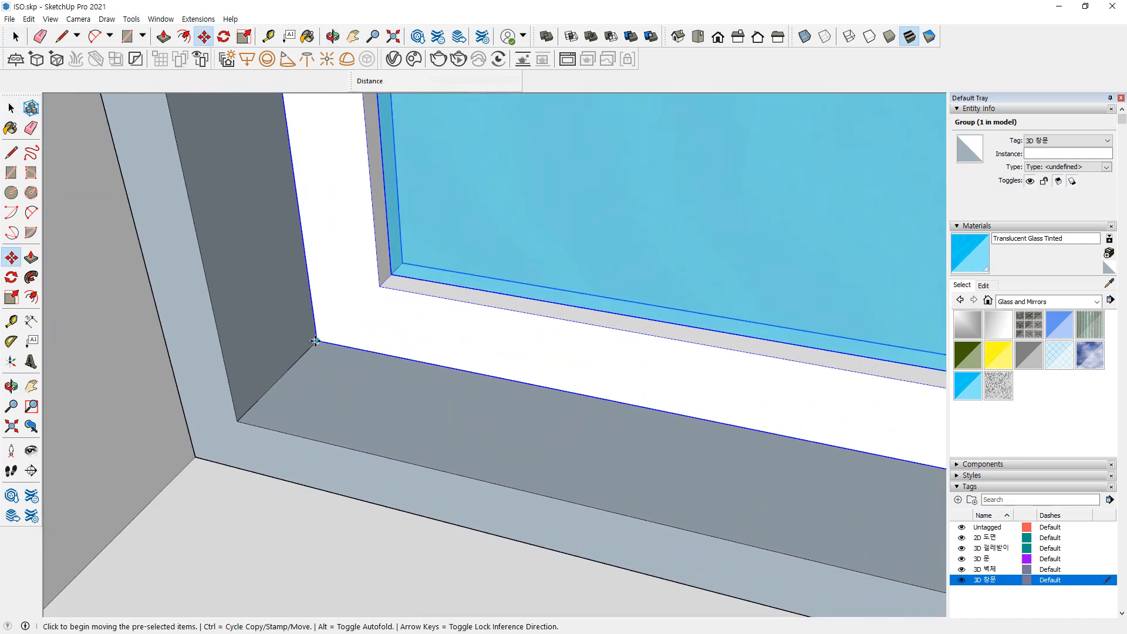
{"action": "left_click", "coordinate": [315, 341]}
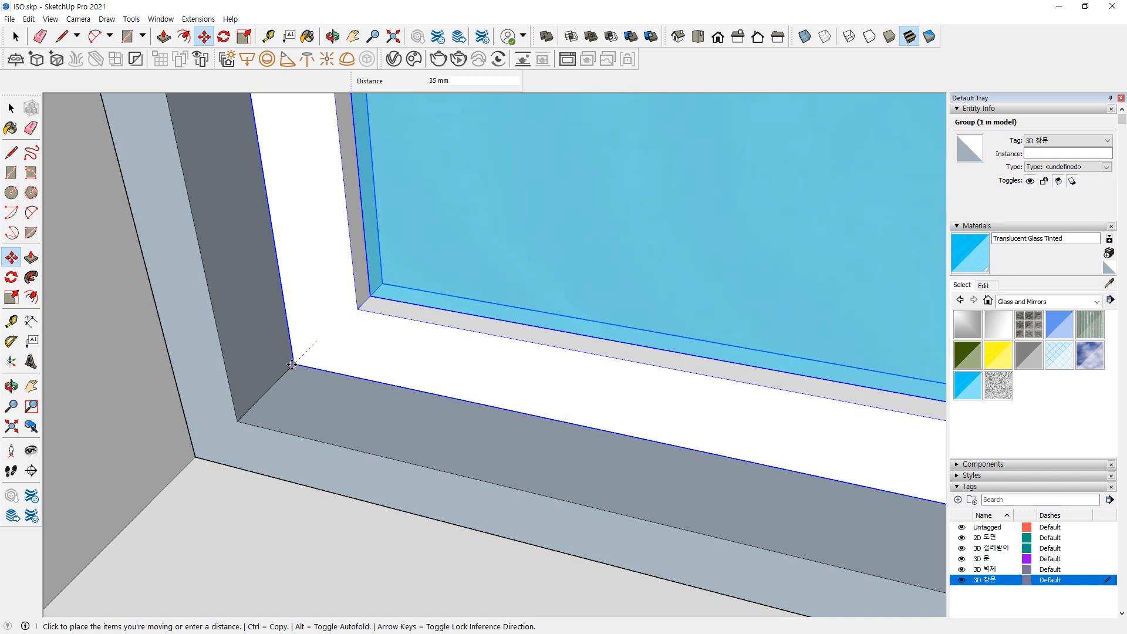
{"action": "left_click", "coordinate": [294, 364]}
Copy the glazed sash to the other half of the small frame, set behind the first sash in depth
{"action": "middle_click_drag", "start_coordinate": [289, 360], "coordinate": [579, 408]}
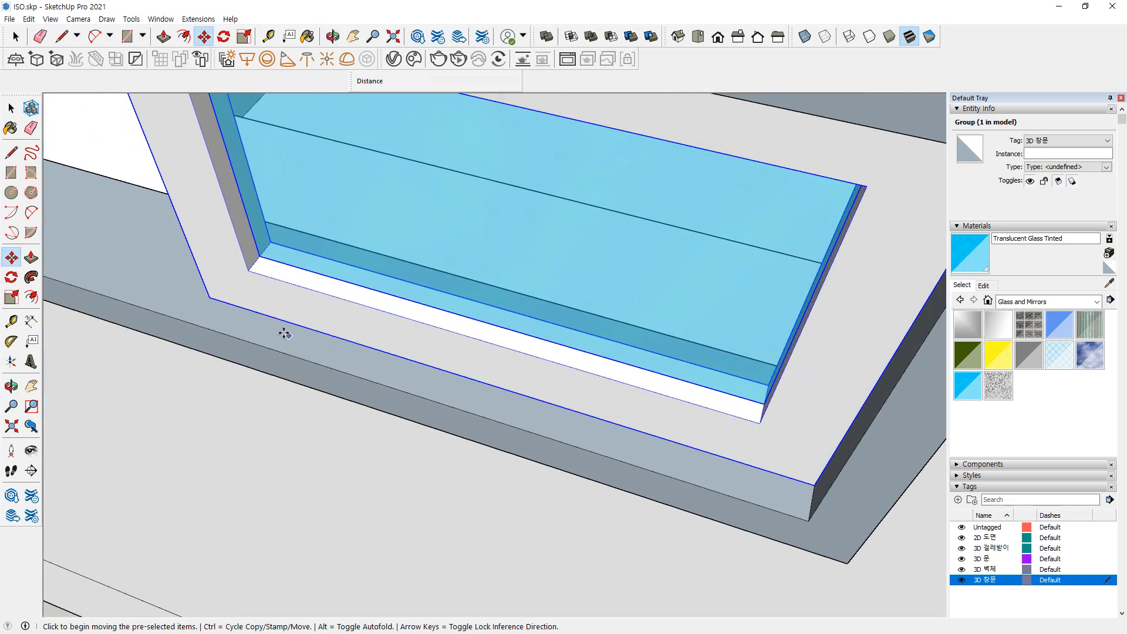
{"action": "left_click", "coordinate": [210, 298]}
{"action": "key", "text": "ctrl"}
{"action": "scroll", "coordinate": [177, 270], "scroll_direction": "down", "scroll_amount": 2}
{"action": "middle_click_drag", "start_coordinate": [171, 273], "coordinate": [435, 371], "text": "shift"}
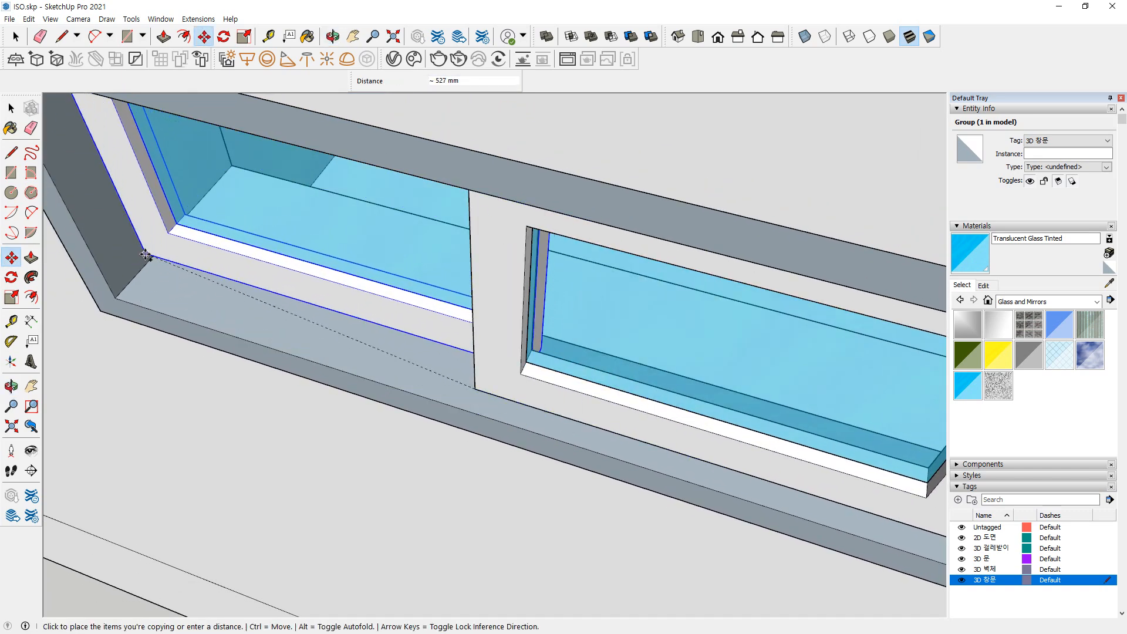
{"action": "left_click", "coordinate": [139, 269]}
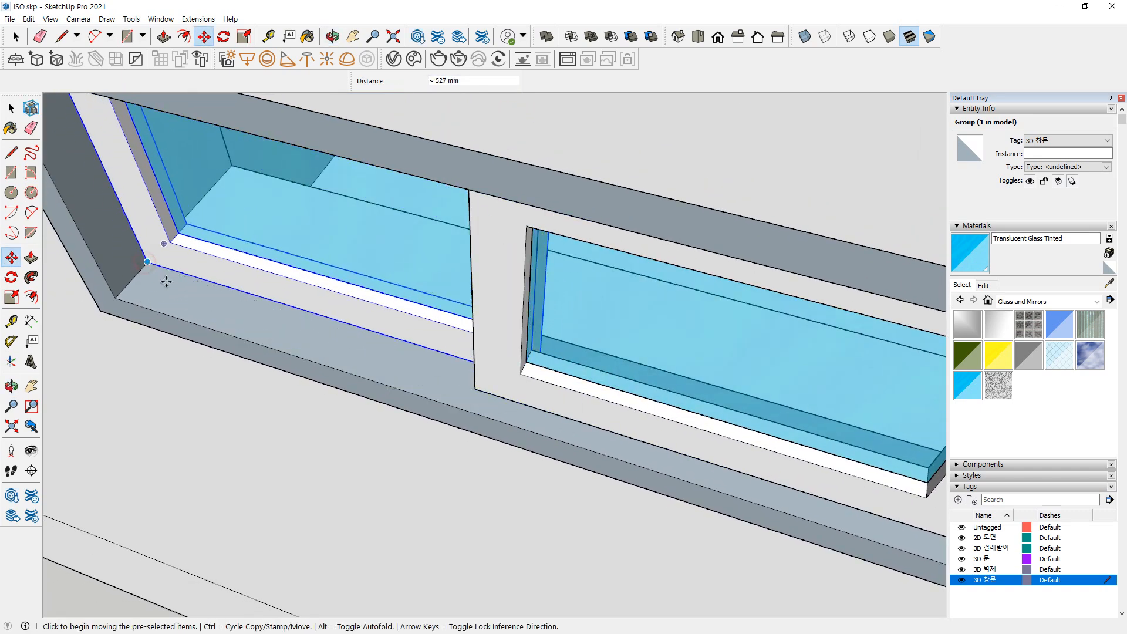
Select the small frame with both sashes and move them 200 mm through the wall to align with the opening's far corner
{"action": "middle_click_drag", "start_coordinate": [566, 259], "coordinate": [599, 235]}
{"action": "key", "text": "space"}
{"action": "left_click", "coordinate": [506, 342]}
{"action": "left_click", "coordinate": [403, 417], "text": "ctrl"}
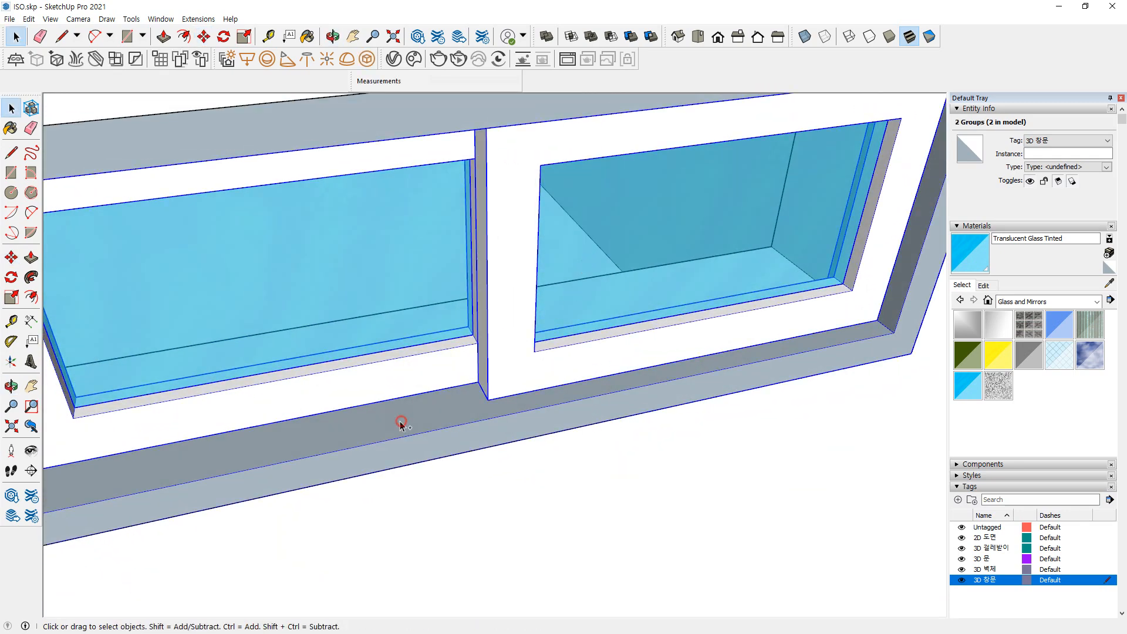
{"action": "middle_click_drag", "start_coordinate": [403, 417], "coordinate": [362, 330]}
{"action": "scroll", "coordinate": [322, 385], "scroll_direction": "down", "scroll_amount": 4}
{"action": "scroll", "coordinate": [517, 352], "scroll_direction": "down", "scroll_amount": 1}
{"action": "middle_click_drag", "start_coordinate": [742, 395], "coordinate": [643, 316]}
{"action": "scroll", "coordinate": [646, 315], "scroll_direction": "up", "scroll_amount": 2}
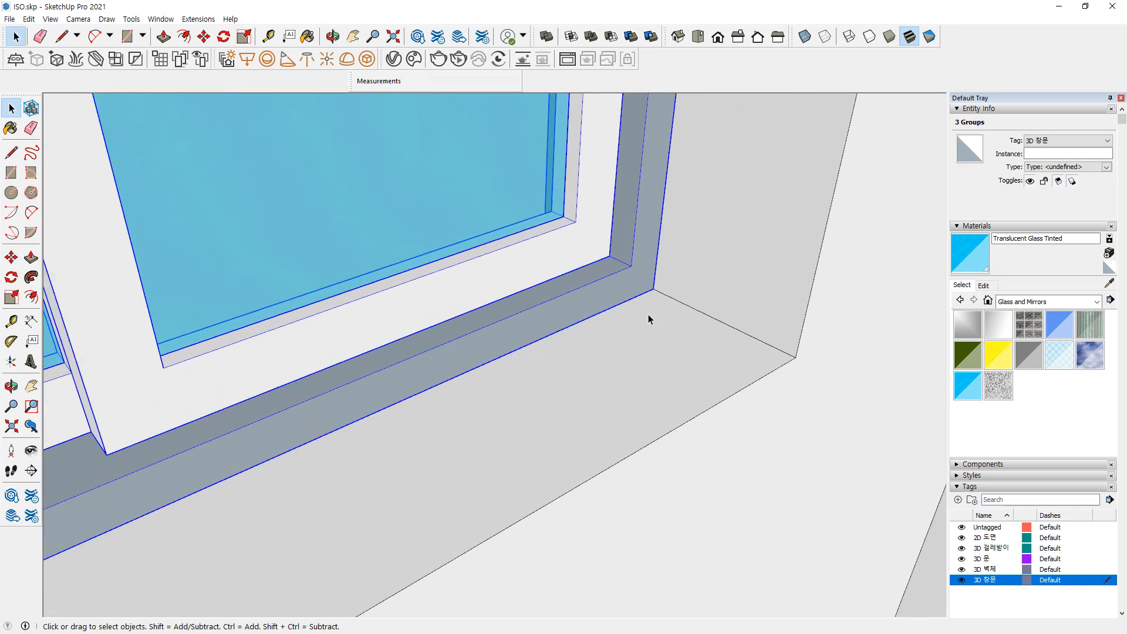
{"action": "key", "text": "m"}
{"action": "left_click", "coordinate": [652, 296]}
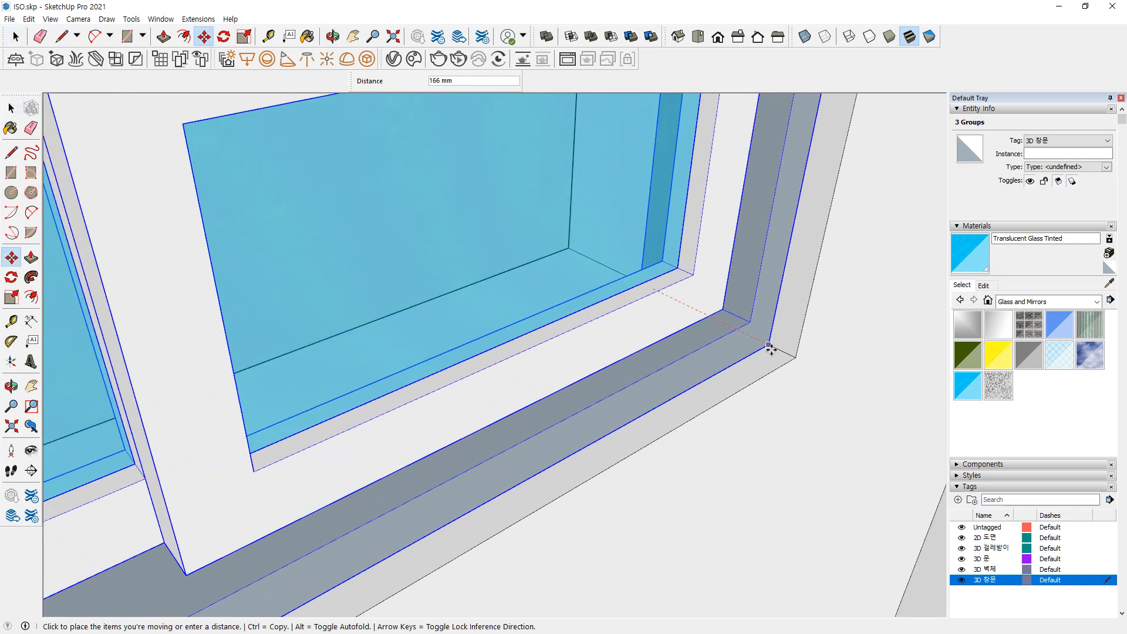
{"action": "left_click", "coordinate": [743, 356]}
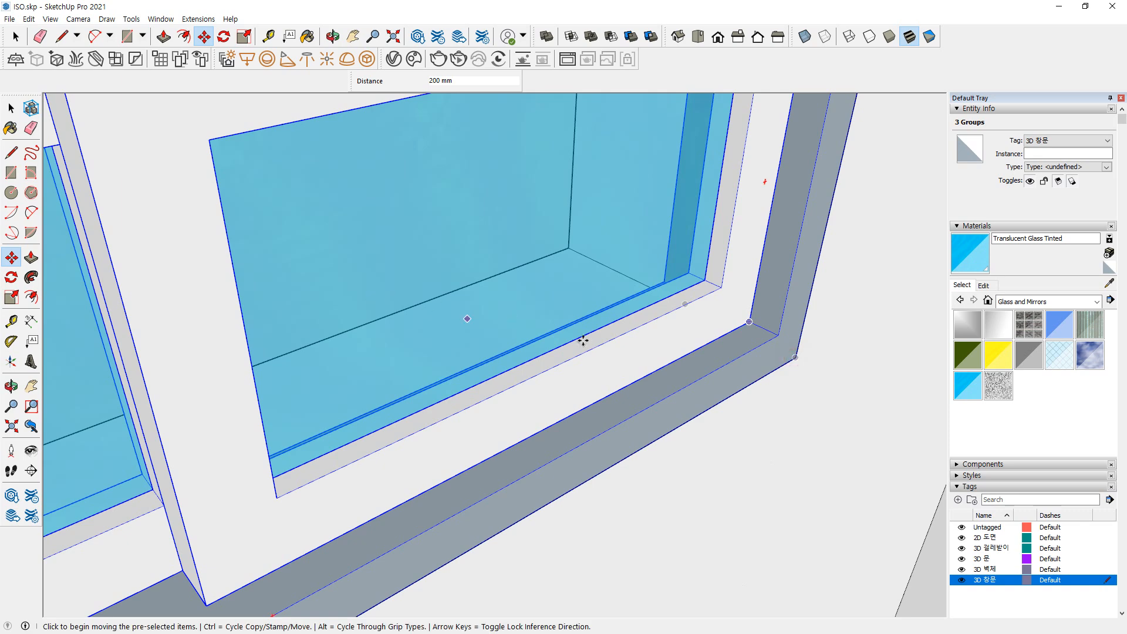
Copy the small frame and its sashes 150 mm across the wall's thickness to complete the double window
{"action": "left_click", "coordinate": [798, 357]}
{"action": "key", "text": "ctrl"}
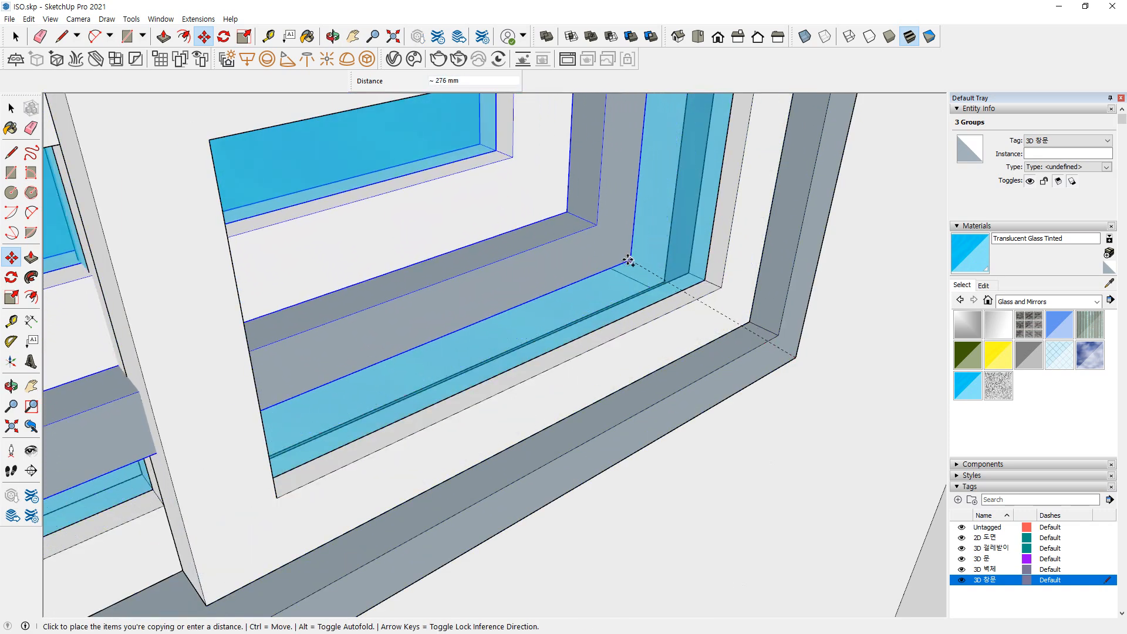
{"action": "scroll", "coordinate": [630, 283], "scroll_direction": "up", "scroll_amount": 8}
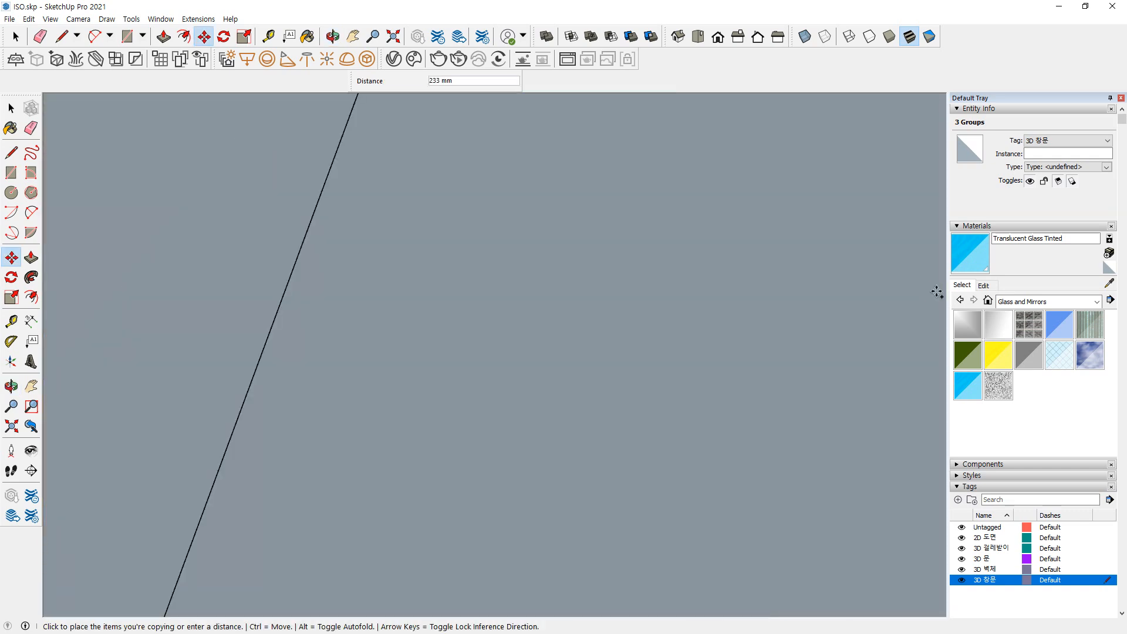
{"action": "scroll", "coordinate": [547, 325], "scroll_direction": "down", "scroll_amount": 5}
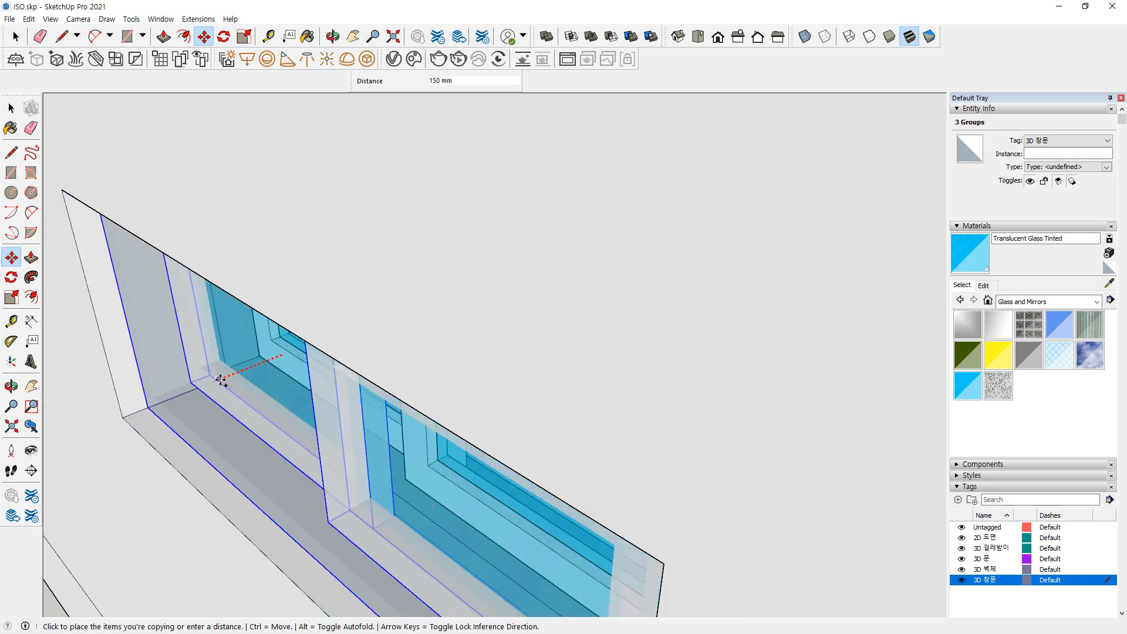
{"action": "left_click", "coordinate": [221, 380]}
{"action": "middle_click_drag", "start_coordinate": [206, 409], "coordinate": [185, 444]}
{"action": "middle_click_drag", "start_coordinate": [313, 421], "coordinate": [804, 357]}
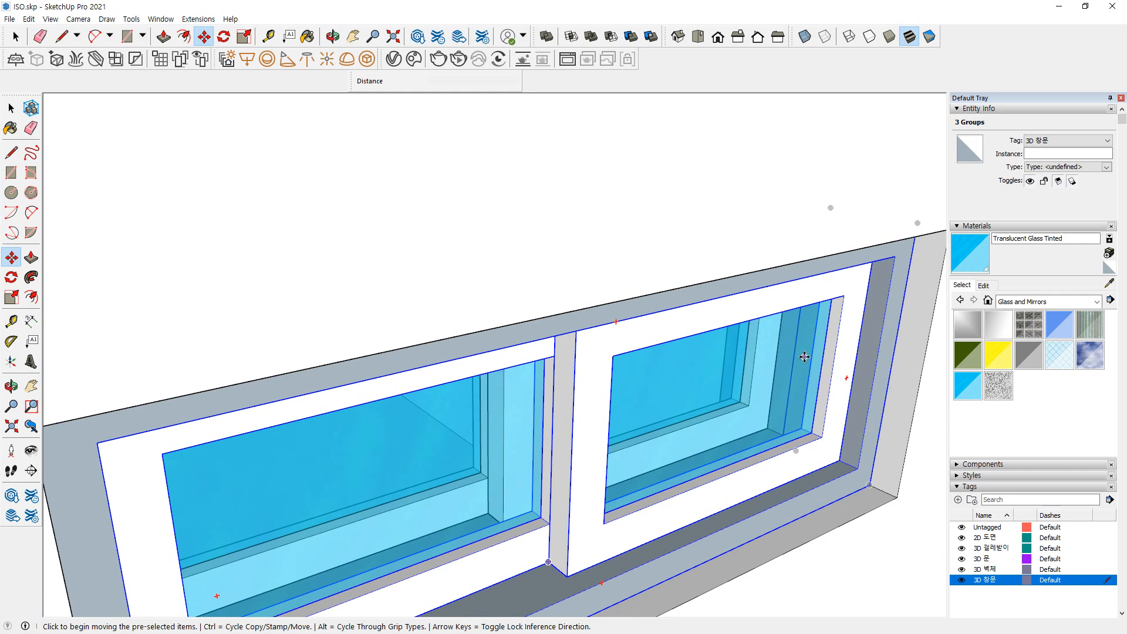
{"action": "middle_click_drag", "start_coordinate": [728, 396], "coordinate": [764, 340]}
{"action": "scroll", "coordinate": [764, 341], "scroll_direction": "down", "scroll_amount": 6}
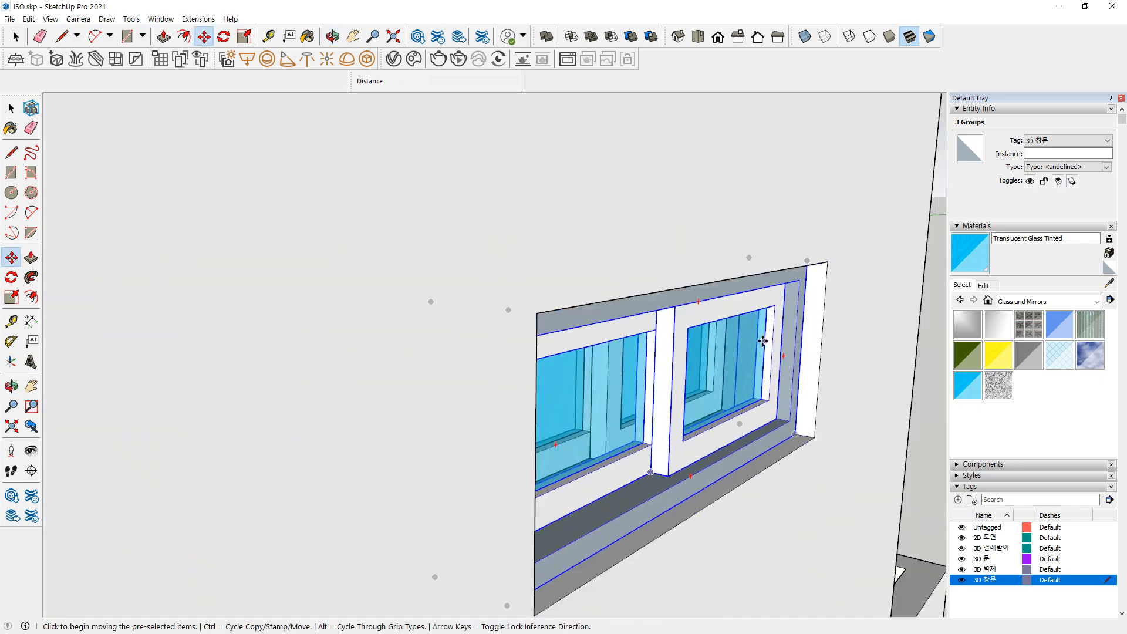
Clear the selection and examine the windows placed around the house from above
{"action": "key", "text": "space"}
{"action": "scroll", "coordinate": [769, 435], "scroll_direction": "down", "scroll_amount": 5}
{"action": "middle_click_drag", "start_coordinate": [762, 460], "coordinate": [845, 301]}
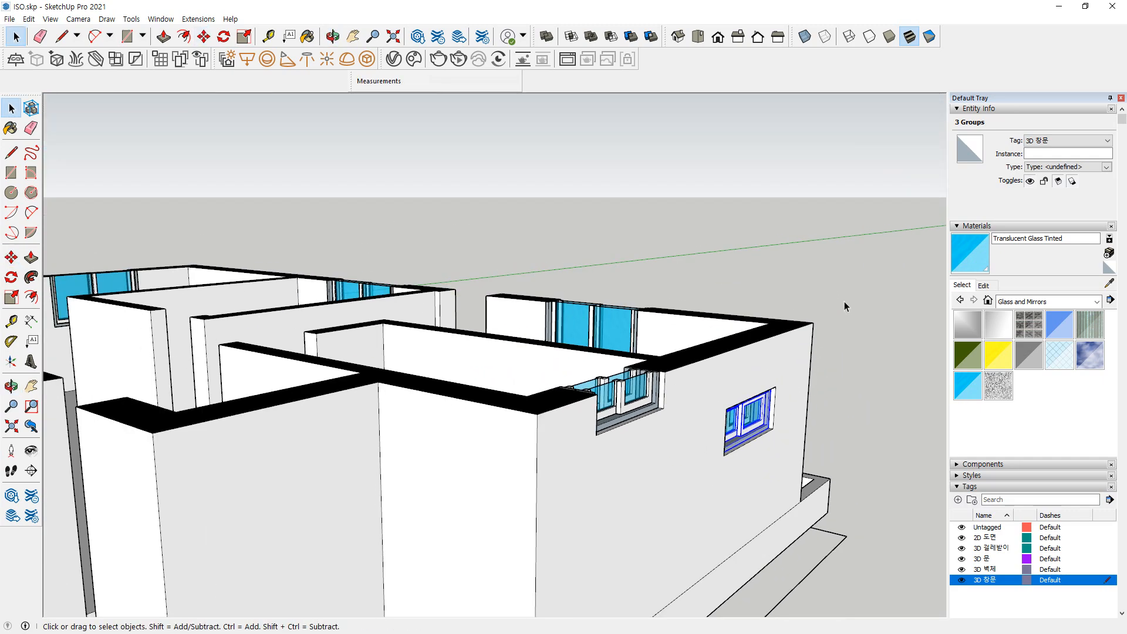
{"action": "middle_click_drag", "start_coordinate": [787, 388], "coordinate": [616, 528]}
{"action": "scroll", "coordinate": [499, 484], "scroll_direction": "down", "scroll_amount": 2}
{"action": "middle_click_drag", "start_coordinate": [428, 475], "coordinate": [561, 422], "text": "shift"}
{"action": "middle_click_drag", "start_coordinate": [138, 470], "coordinate": [537, 411]}
{"action": "key", "text": "ctrl+2"}
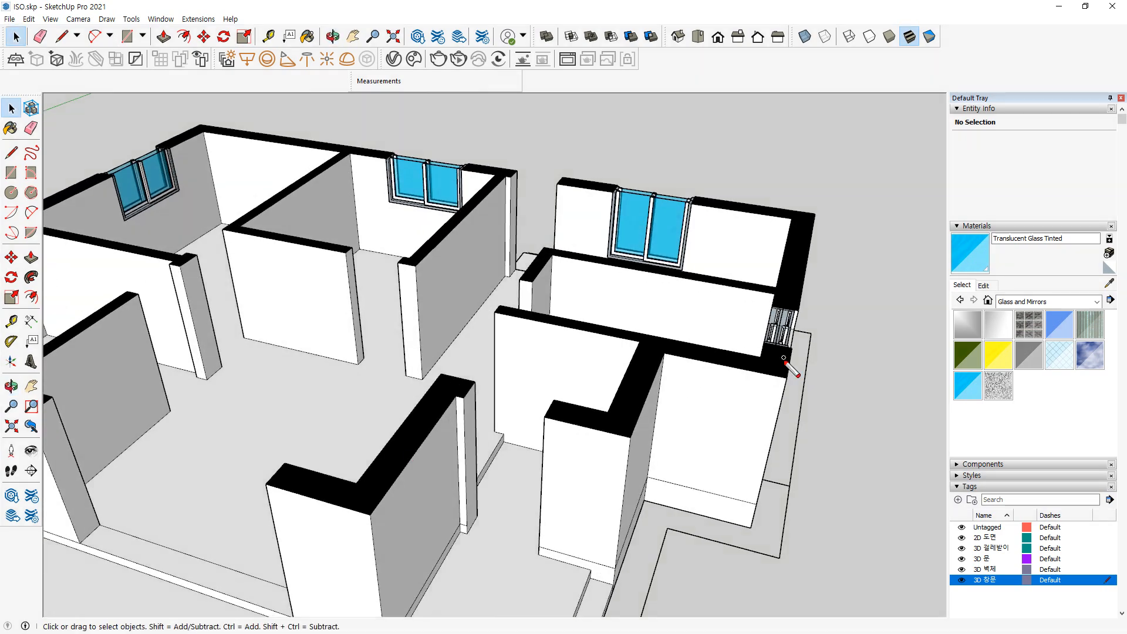
{"action": "mouse_move", "coordinate": [758, 361]}
{"action": "left_mouse_down"}
{"action": "mouse_move", "coordinate": [518, 266]}
{"action": "mouse_move", "coordinate": [226, 372]}
{"action": "left_mouse_up"}
{"action": "key", "text": "Escape"}
{"action": "scroll", "coordinate": [265, 370], "scroll_direction": "down", "scroll_amount": 2}
{"action": "scroll", "coordinate": [264, 370], "scroll_direction": "down", "scroll_amount": 1}
{"action": "middle_click_drag", "start_coordinate": [264, 374], "coordinate": [424, 361], "text": "shift"}
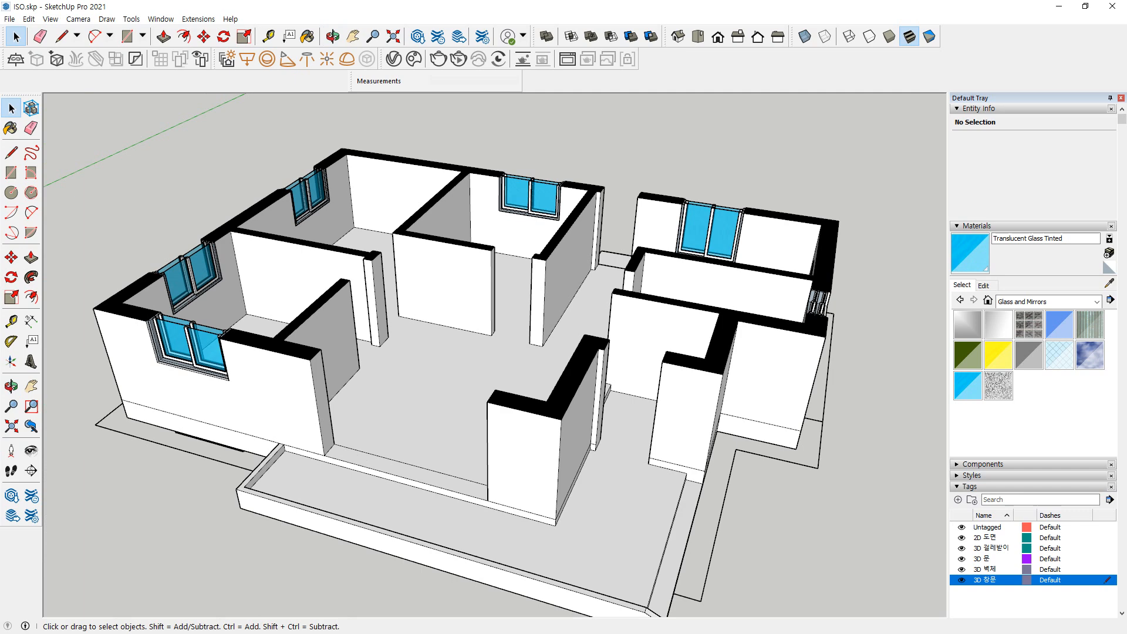
Draw a rectangle filling the wide opening in the front wall, from its upper corner to the opposite lower corner
{"action": "scroll", "coordinate": [382, 509], "scroll_direction": "up", "scroll_amount": 3}
{"action": "key", "text": "r"}
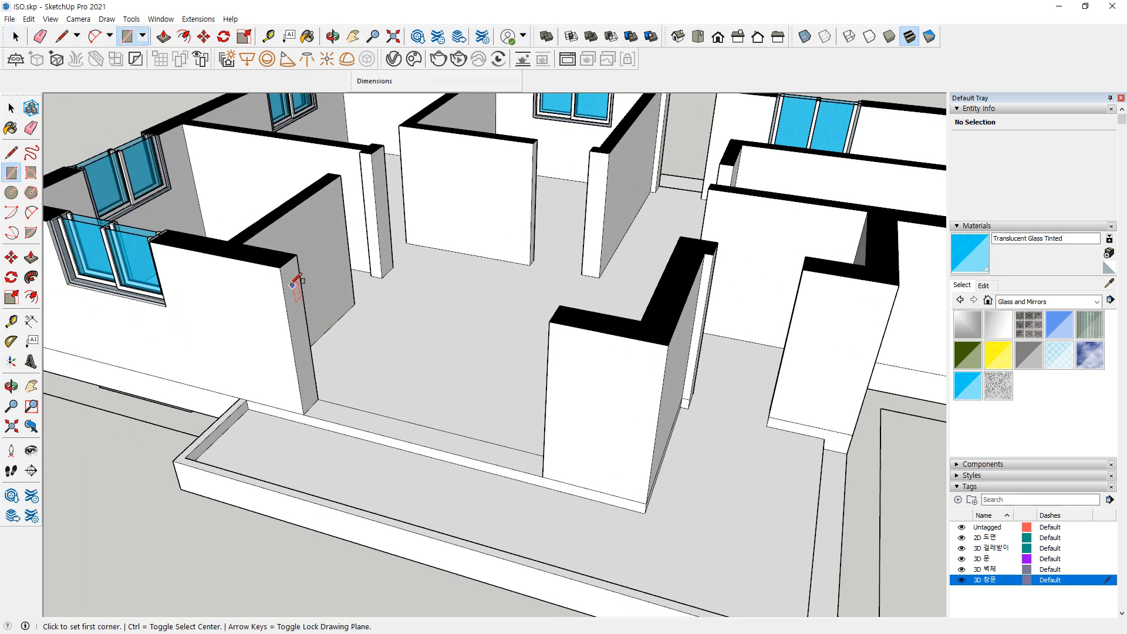
{"action": "left_click", "coordinate": [280, 268]}
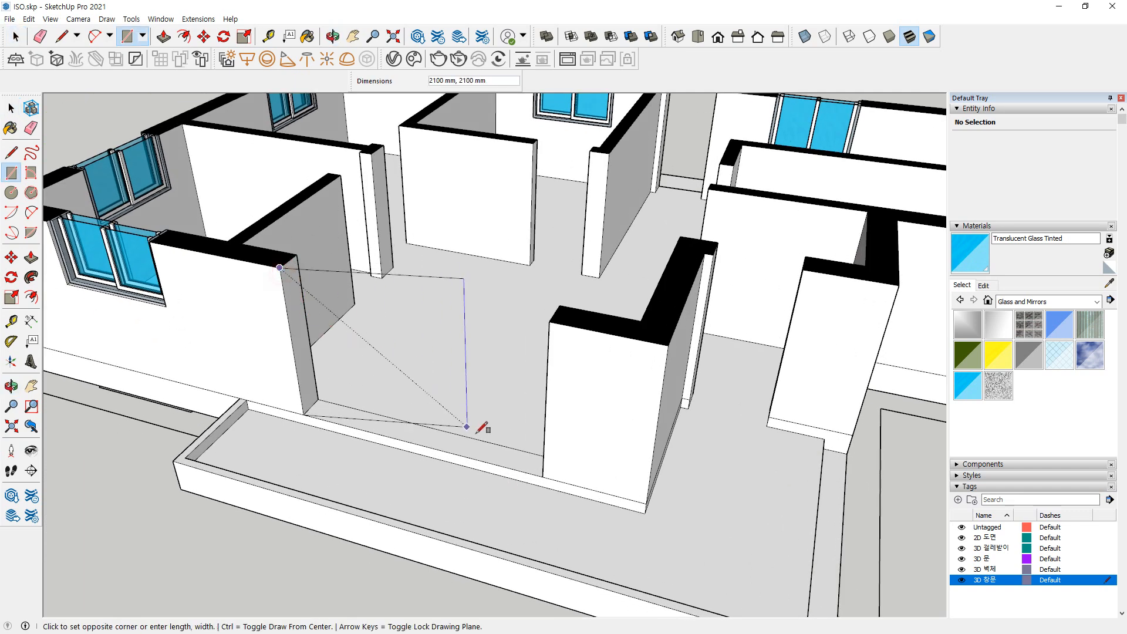
{"action": "left_click", "coordinate": [546, 472]}
Offset the rectangle's side and bottom edges 45 mm inward, and erase the top edge to leave an open-topped frame profile
{"action": "key", "text": "space"}
{"action": "double_click", "coordinate": [404, 358]}
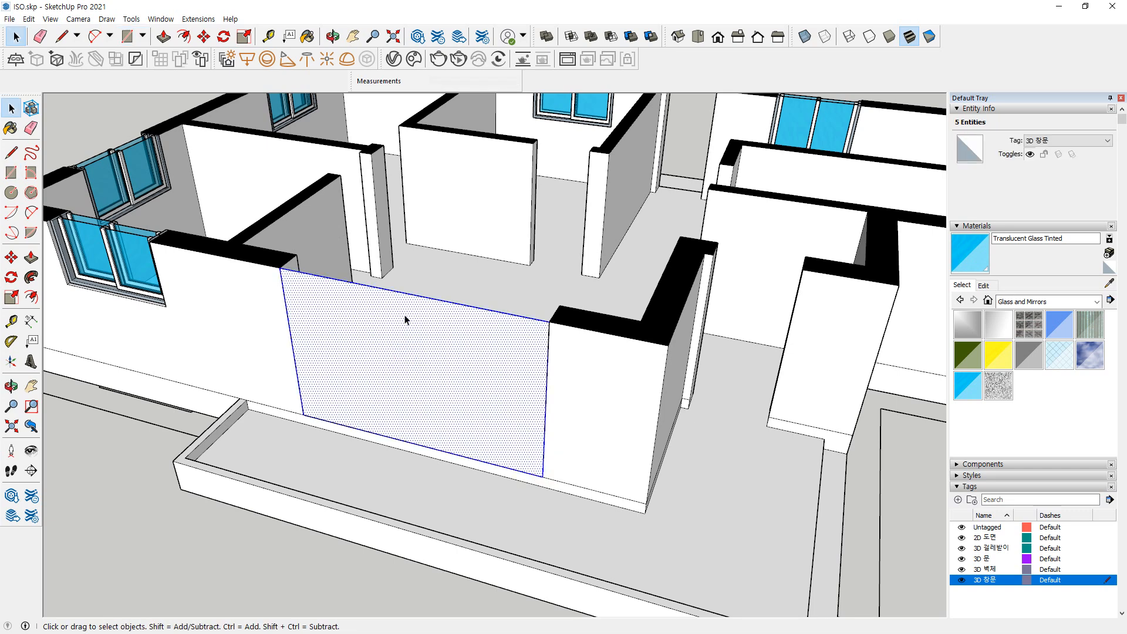
{"action": "left_click_drag", "start_coordinate": [452, 304], "coordinate": [442, 322], "text": "shift"}
{"action": "key", "text": "f"}
{"action": "left_click", "coordinate": [319, 329]}
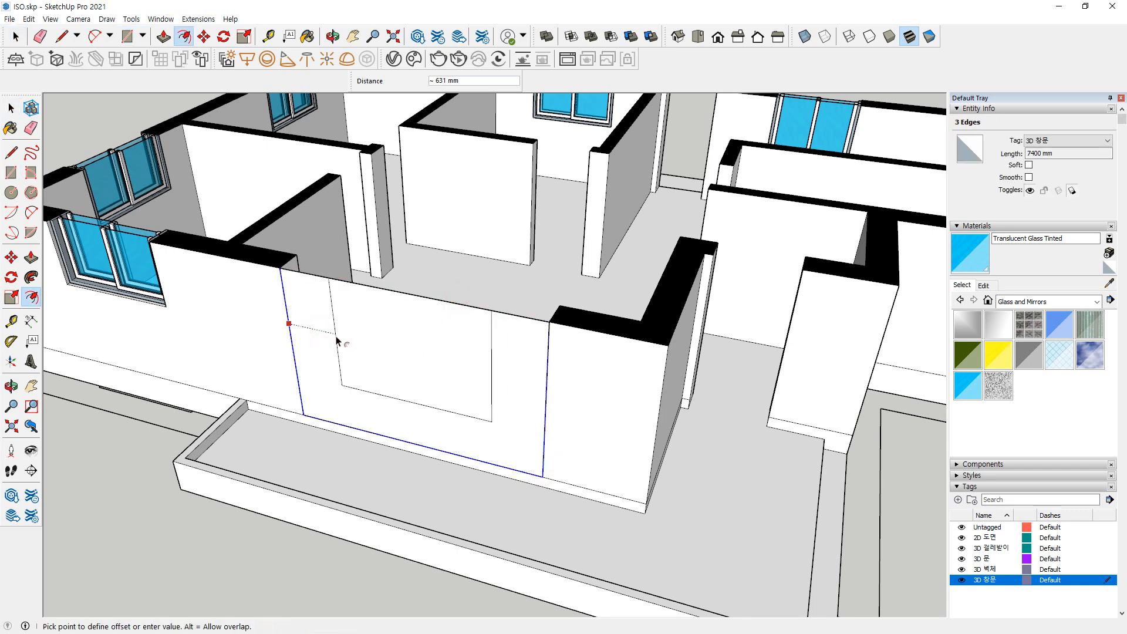
{"action": "type", "text": "45"}
{"action": "key", "text": "Return"}
{"action": "key", "text": "e"}
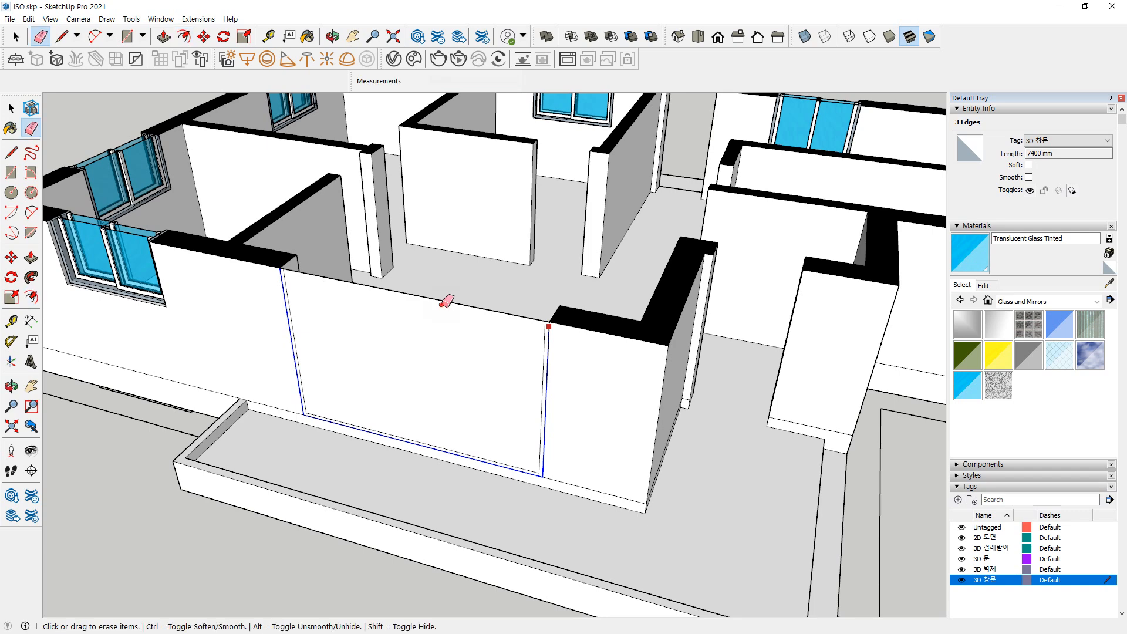
{"action": "left_click", "coordinate": [453, 297]}
{"action": "scroll", "coordinate": [415, 402], "scroll_direction": "up", "scroll_amount": 5}
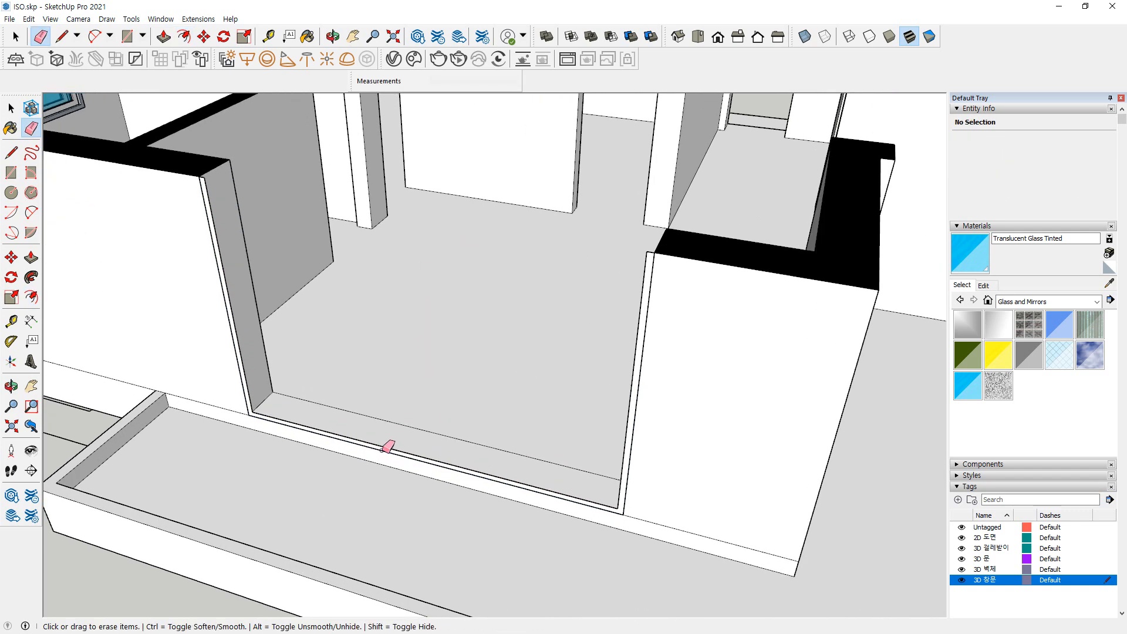
Extrude the open-topped profile into the wall's thickness and make the resulting outer frame a group
{"action": "key", "text": "p"}
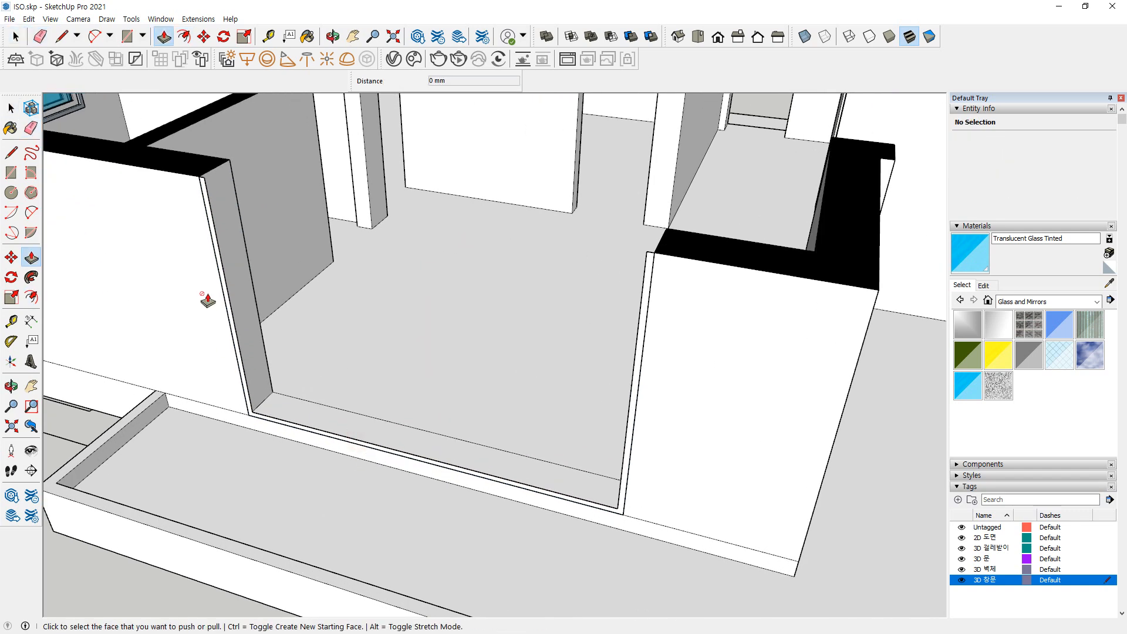
{"action": "scroll", "coordinate": [215, 252], "scroll_direction": "up", "scroll_amount": 2}
{"action": "left_click", "coordinate": [218, 249]}
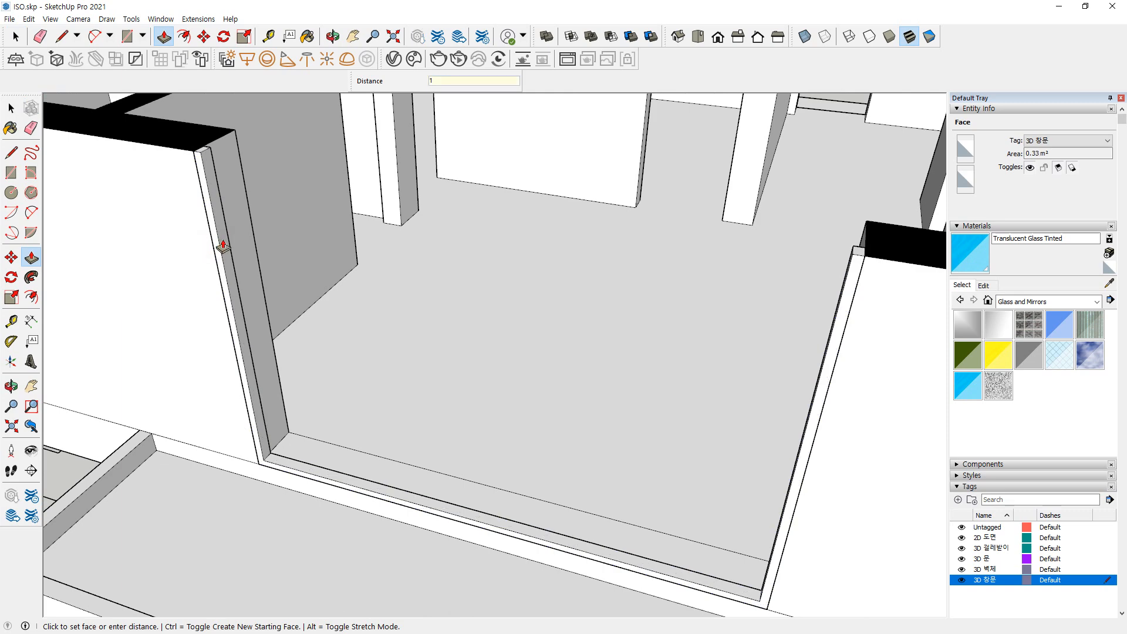
{"action": "key", "text": "Return"}
{"action": "key", "text": "space"}
{"action": "left_click", "coordinate": [227, 226]}
{"action": "right_click", "coordinate": [227, 226]}
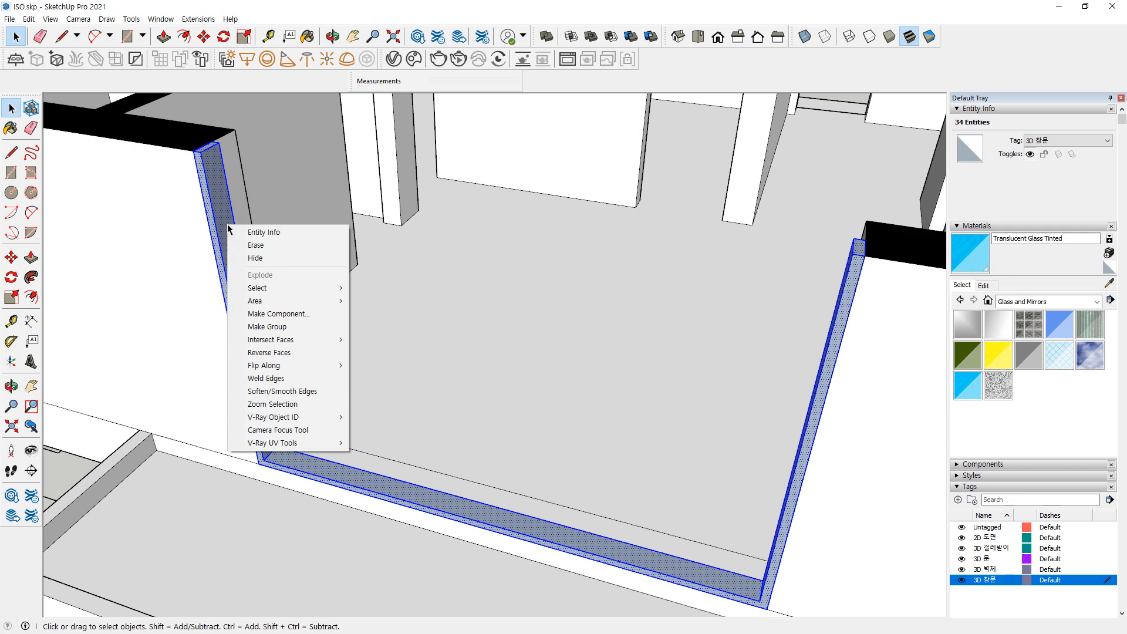
{"action": "left_click", "coordinate": [268, 326]}
Draw a rectangle inside the outer frame, from its inner upper corner to the midpoint of the bottom rail
{"action": "key", "text": "r"}
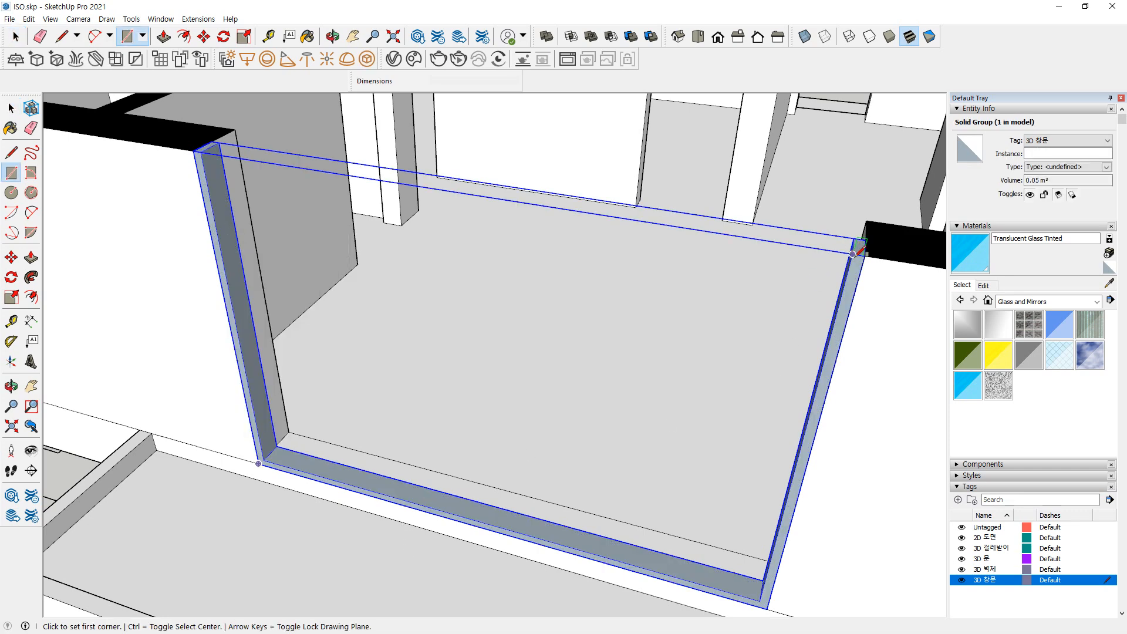
{"action": "left_click", "coordinate": [853, 254]}
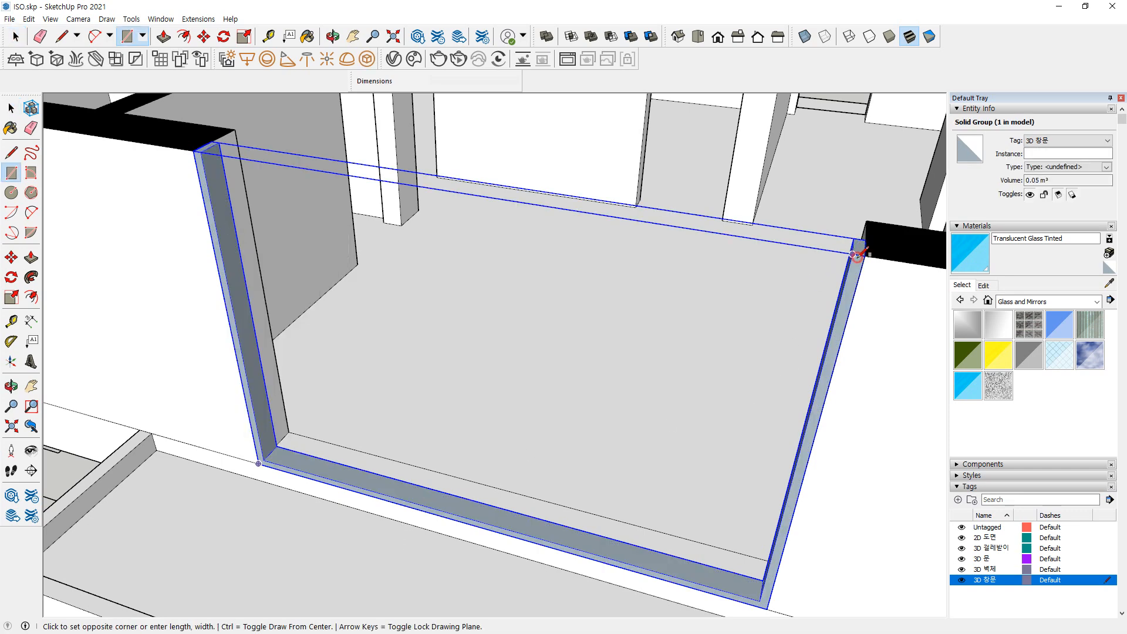
{"action": "left_click", "coordinate": [499, 526]}
{"action": "middle_click_drag", "start_coordinate": [566, 511], "coordinate": [558, 352]}
{"action": "scroll", "coordinate": [556, 343], "scroll_direction": "down", "scroll_amount": 2}
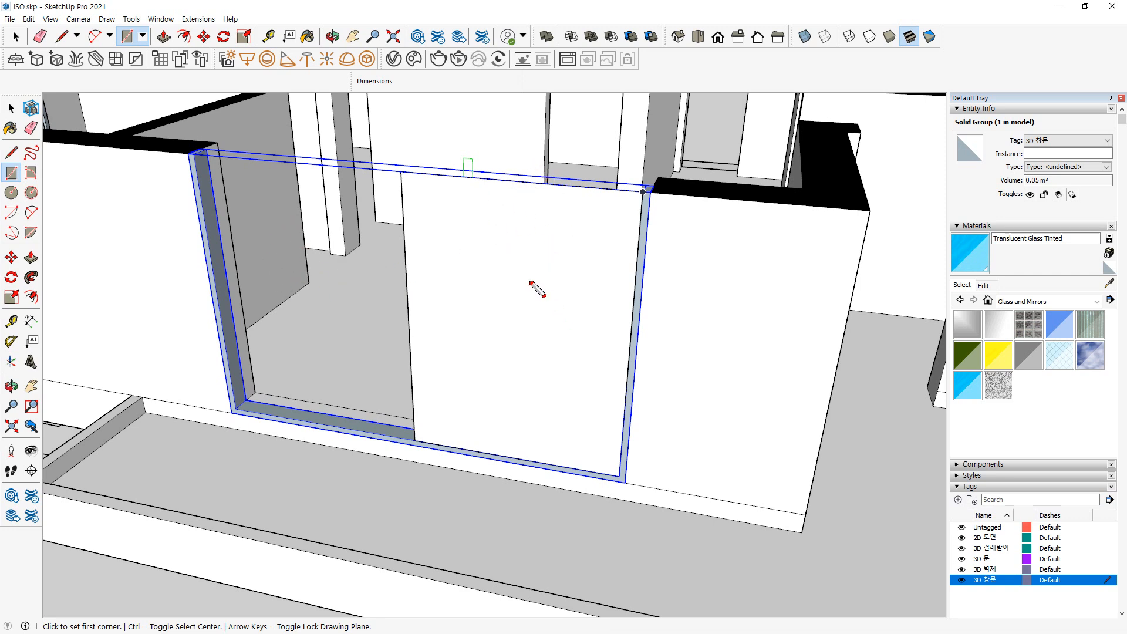
Divide the rectangle with a vertical line from the midpoint of its top edge, and shift that line slightly towards the opening's centre
{"action": "key", "text": "l"}
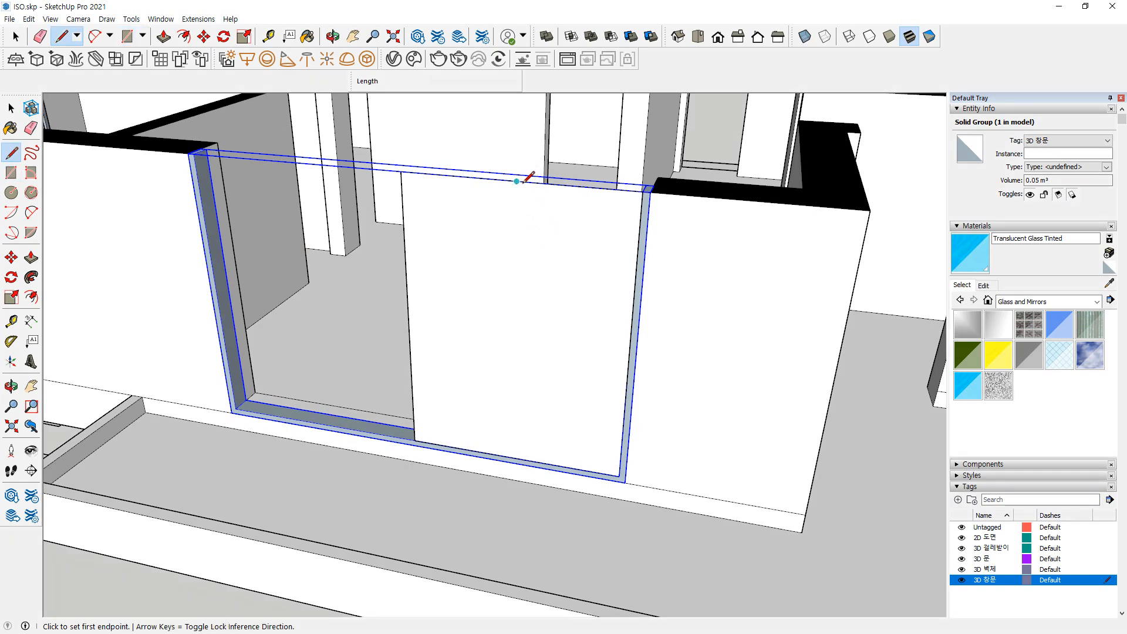
{"action": "left_click", "coordinate": [518, 182]}
{"action": "left_click", "coordinate": [514, 451]}
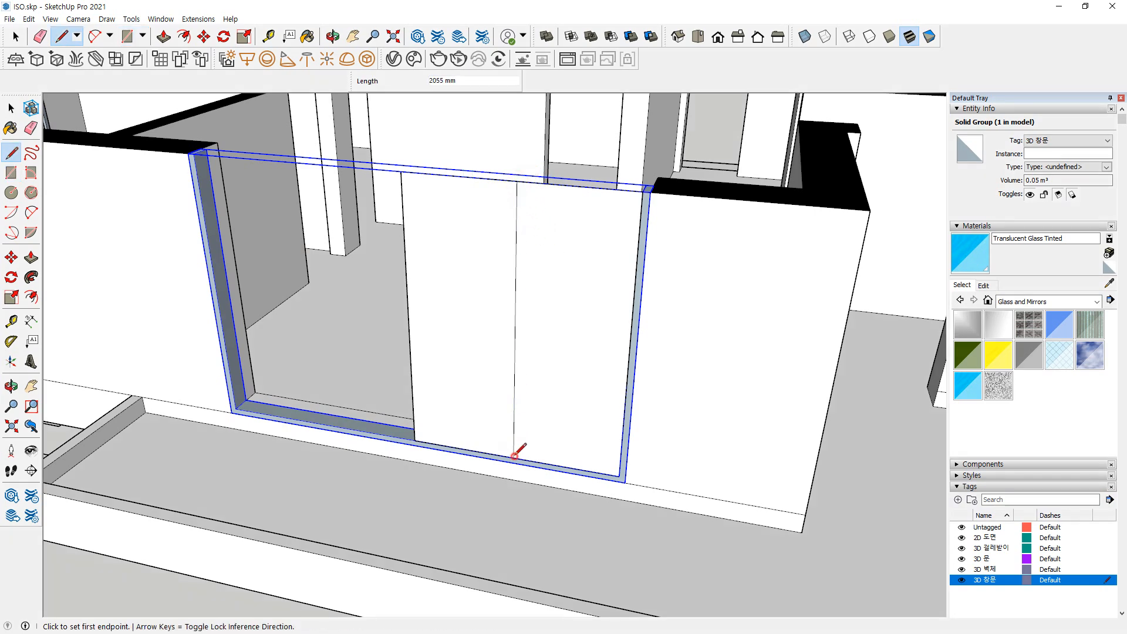
{"action": "key", "text": "space"}
{"action": "left_click", "coordinate": [516, 396]}
{"action": "key", "text": "m"}
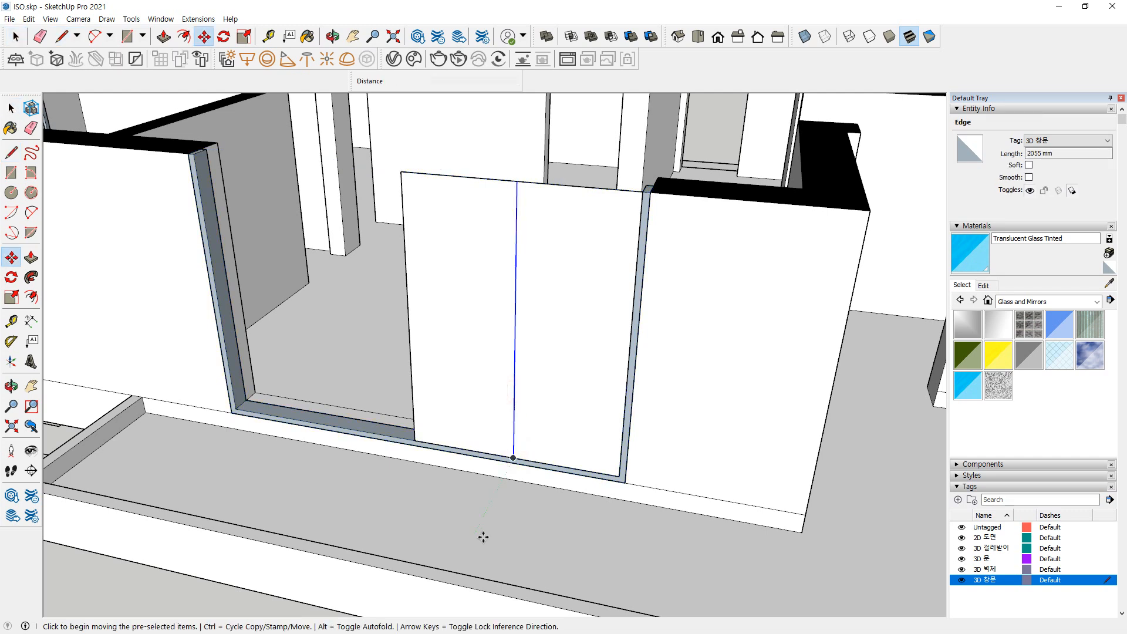
{"action": "left_click", "coordinate": [515, 458]}
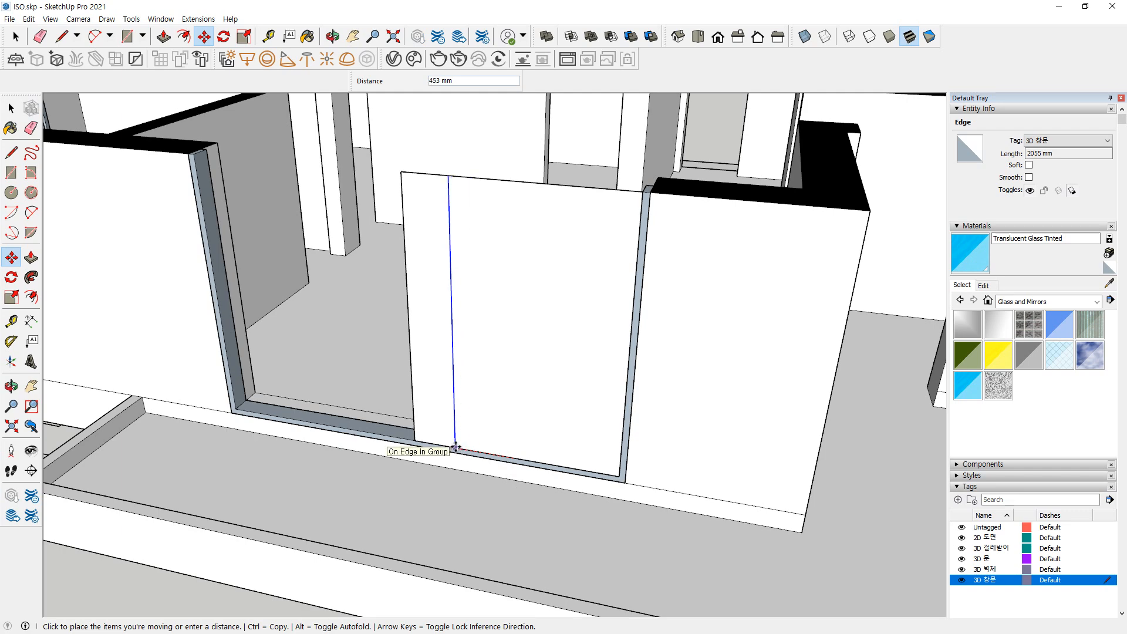
{"action": "key", "text": "Return"}
Delete the part of the rectangle nearer the opening's centre, keeping only the sash panel beside the frame's jamb
{"action": "key", "text": "space"}
{"action": "double_click", "coordinate": [465, 308]}
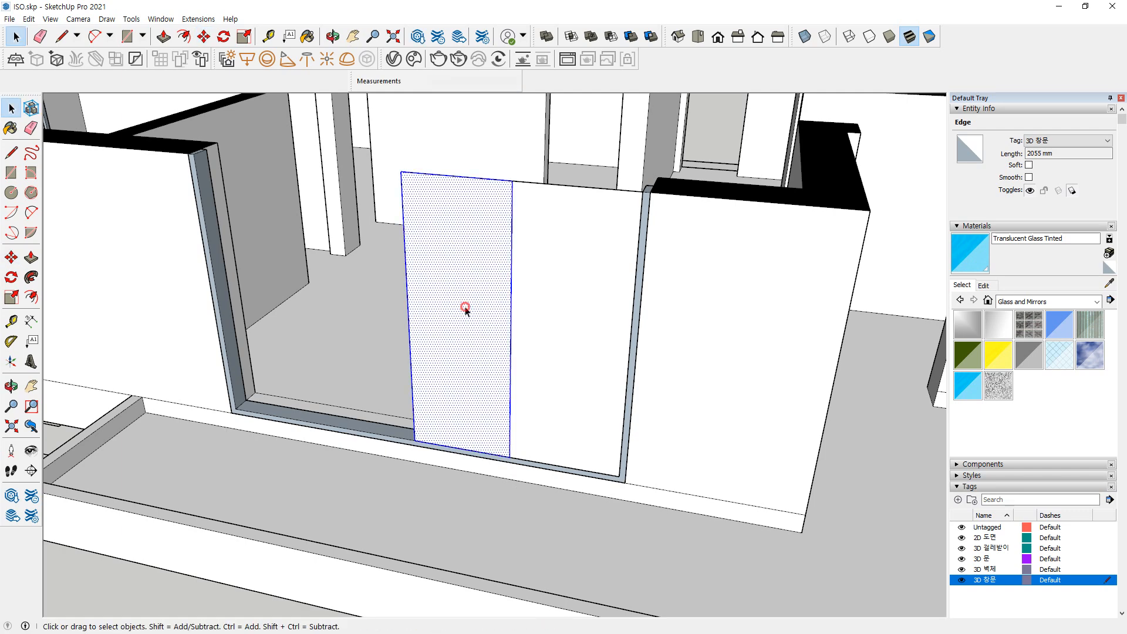
{"action": "left_click", "coordinate": [512, 321], "text": "ctrl+shift"}
{"action": "left_click", "coordinate": [486, 346], "text": "ctrl+shift"}
{"action": "key", "text": "Delete"}
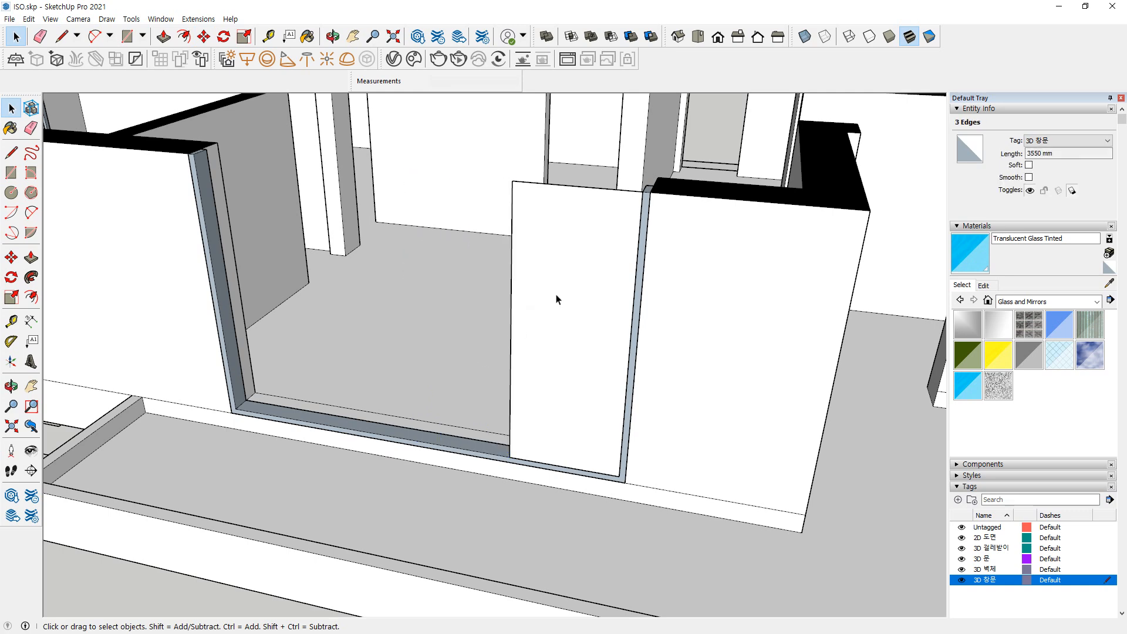
Offset the sash panel's side and bottom edges 60 mm inward, and erase its top edge to open the profile
{"action": "scroll", "coordinate": [570, 258], "scroll_direction": "up", "scroll_amount": 1}
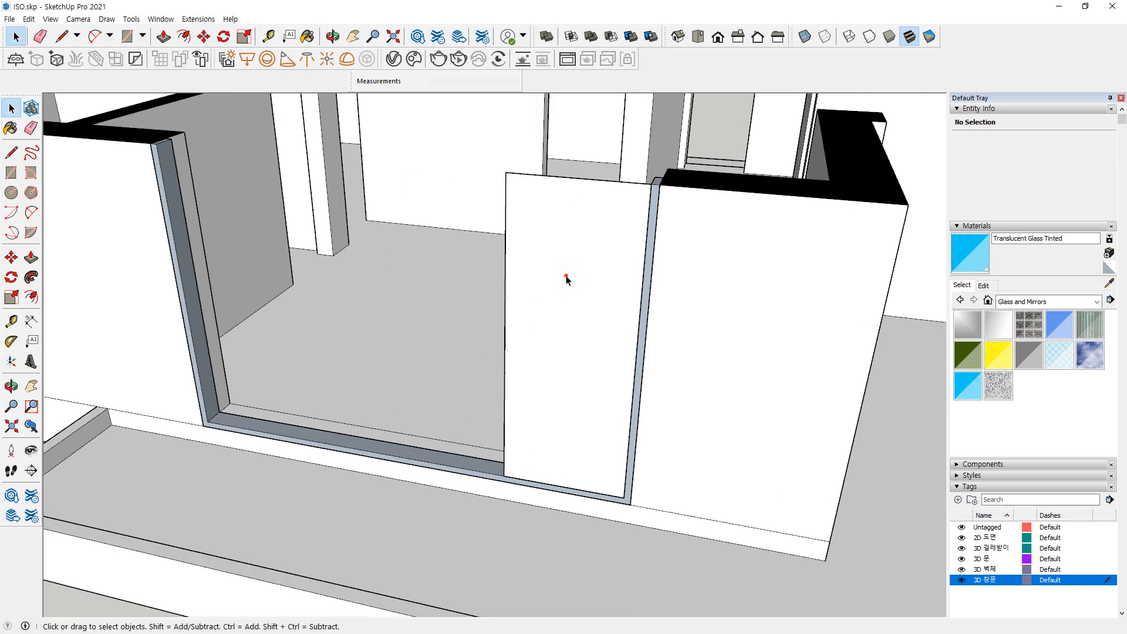
{"action": "double_click", "coordinate": [566, 276]}
{"action": "left_click_drag", "start_coordinate": [594, 171], "coordinate": [586, 196], "text": "shift"}
{"action": "key", "text": "f"}
{"action": "left_click", "coordinate": [526, 276]}
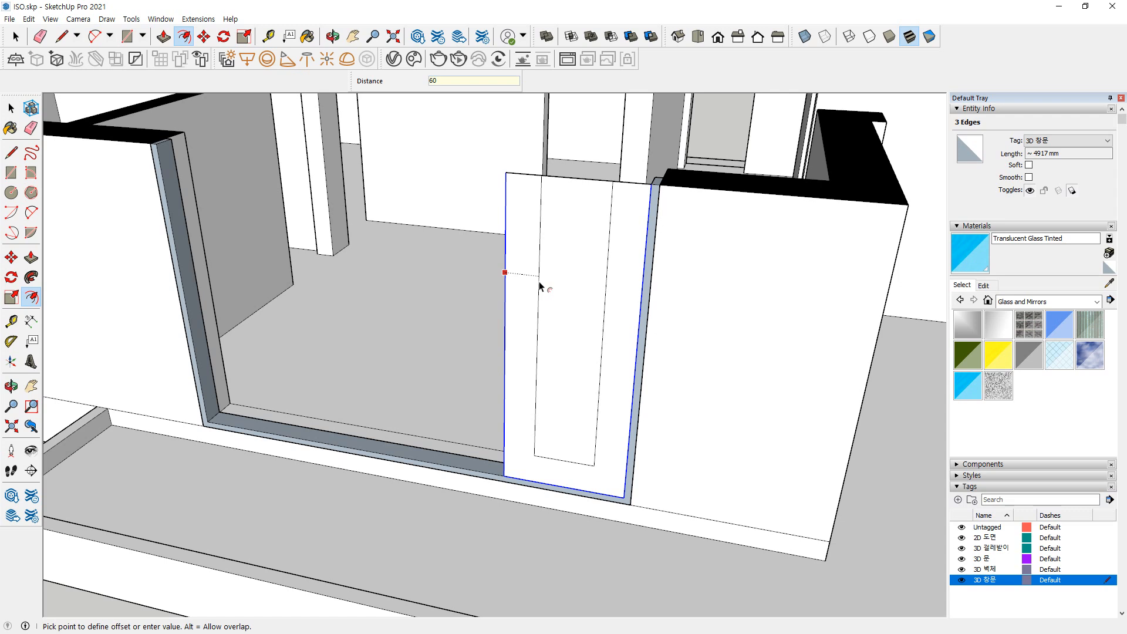
{"action": "type", "text": "60"}
{"action": "key", "text": "Return"}
{"action": "key", "text": "e"}
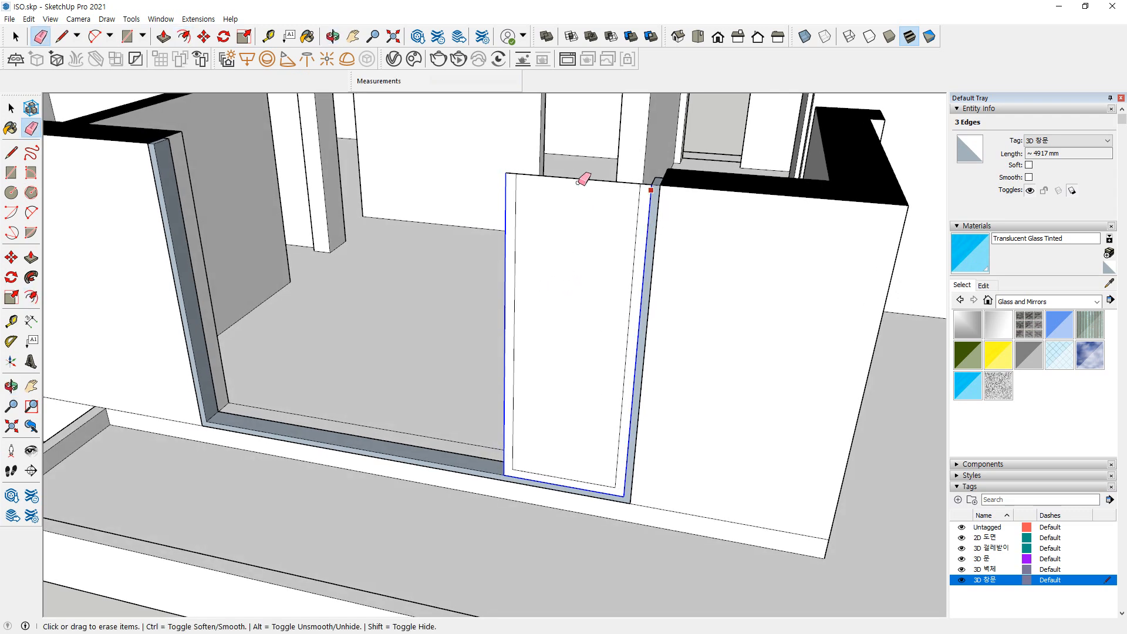
{"action": "left_click", "coordinate": [581, 180]}
Extrude the sash profile to give it thickness and make the sash frame a group
{"action": "key", "text": "p"}
{"action": "left_click", "coordinate": [515, 320]}
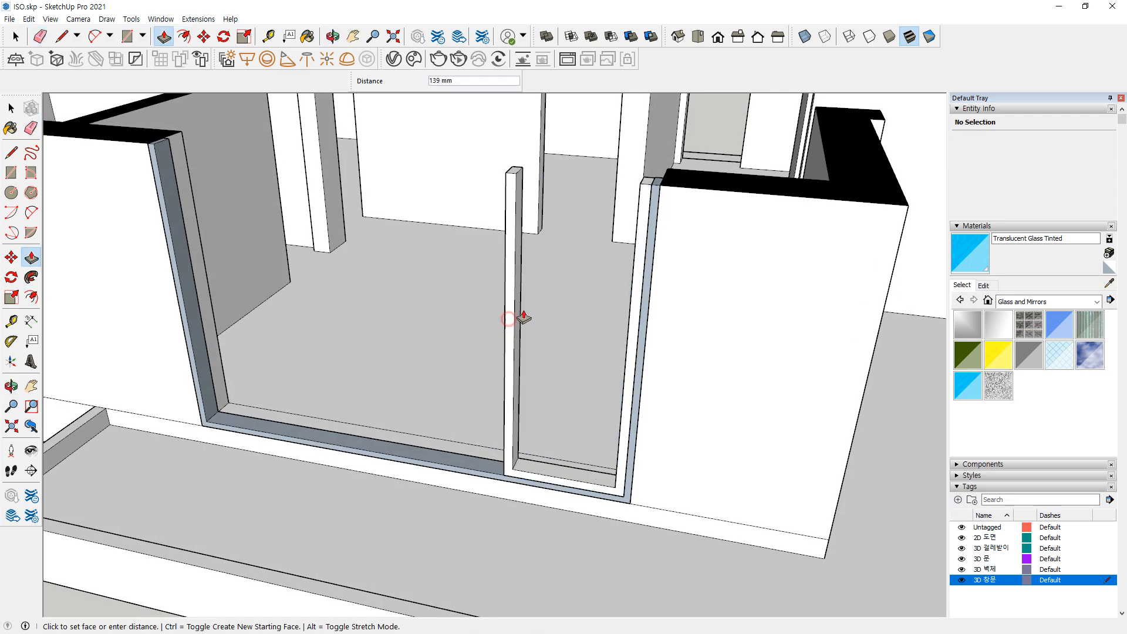
{"action": "type", "text": "4"}
{"action": "key", "text": "Return"}
{"action": "key", "text": "space"}
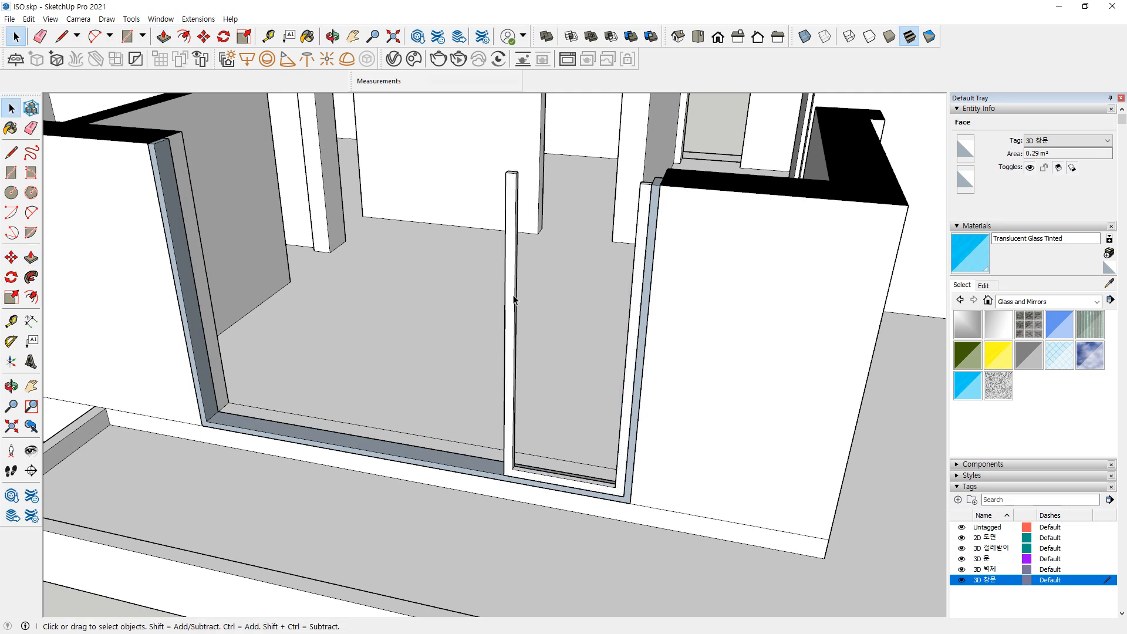
{"action": "triple_click", "coordinate": [514, 295]}
{"action": "right_click", "coordinate": [513, 294]}
{"action": "left_click", "coordinate": [552, 397]}
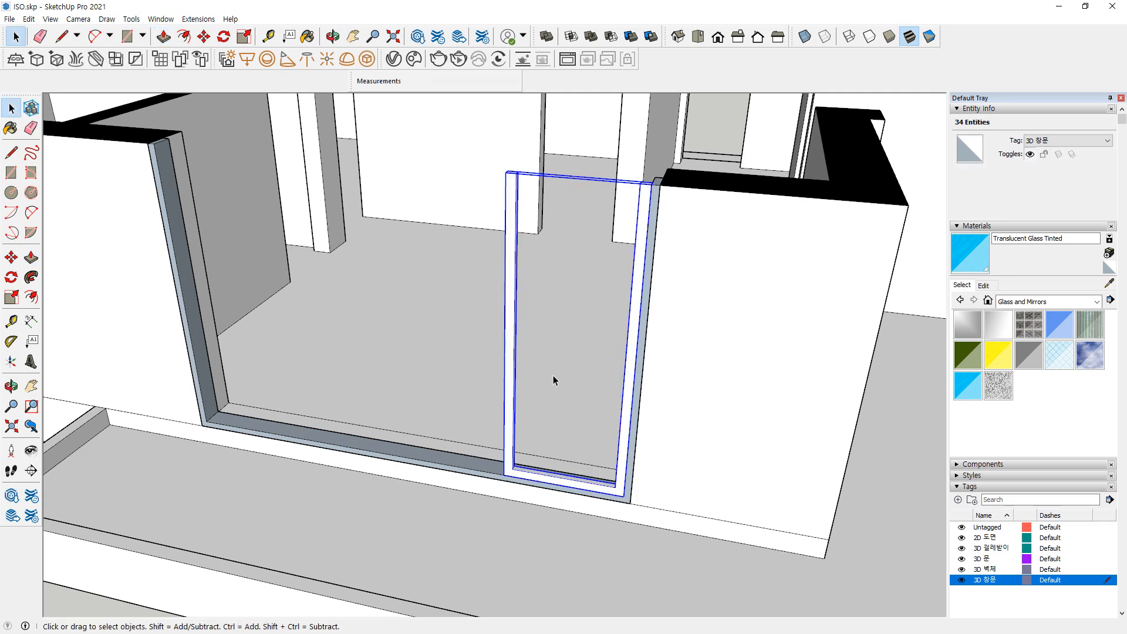
Draw a rectangular pane of about 687 x 1995 mm inside the sash and paint it with Translucent Glass Tinted
{"action": "key", "text": "r"}
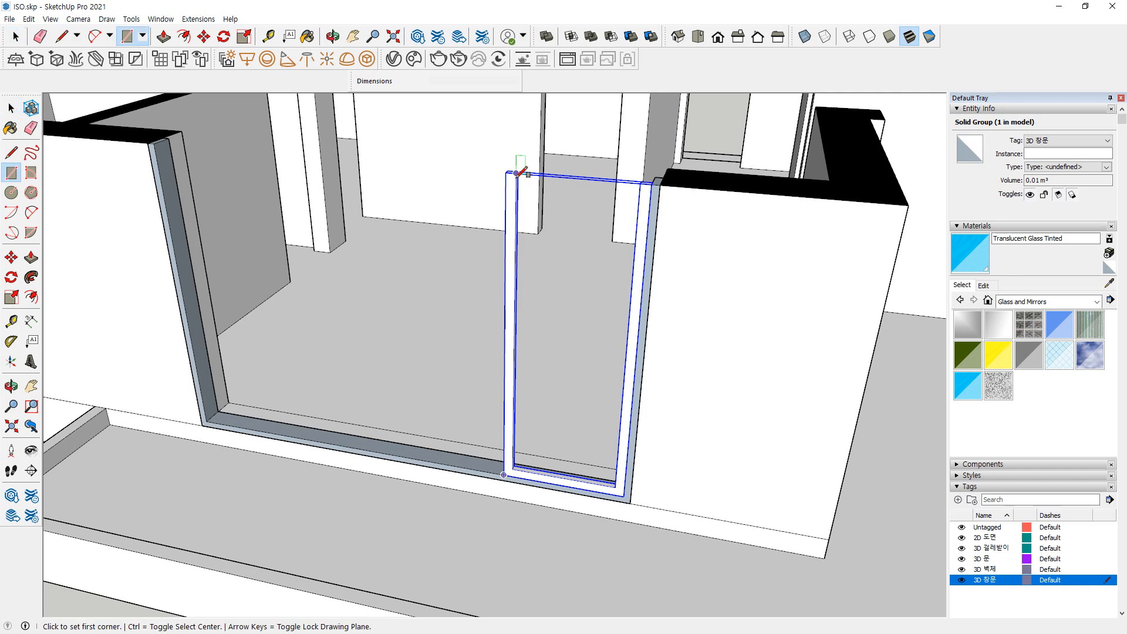
{"action": "left_click", "coordinate": [517, 174]}
{"action": "left_click", "coordinate": [615, 487]}
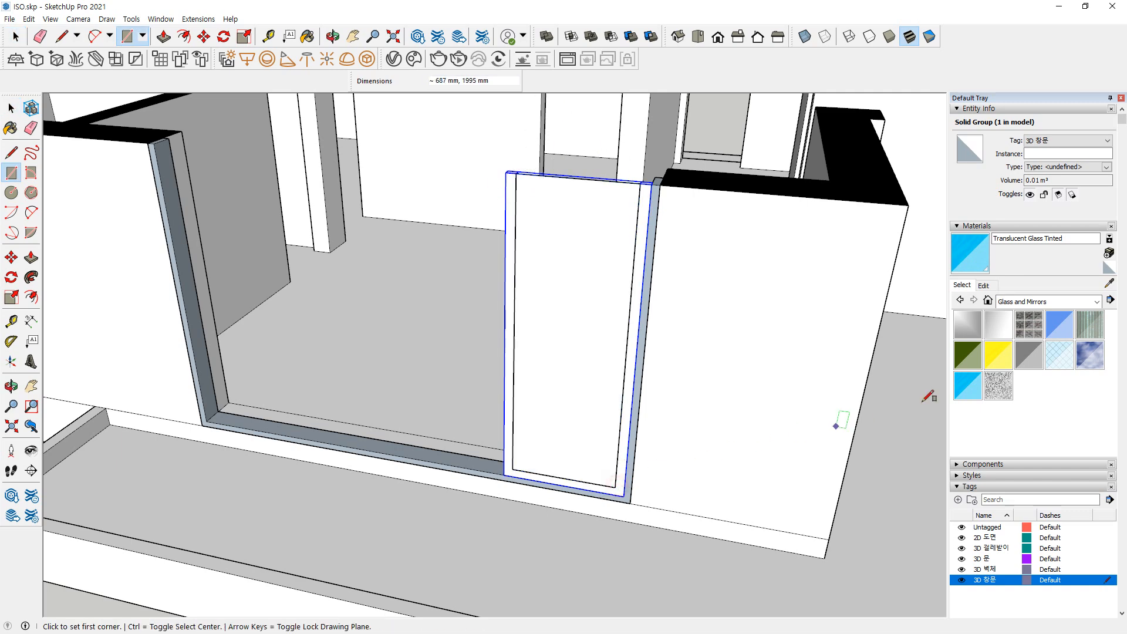
{"action": "left_click", "coordinate": [968, 377]}
{"action": "left_click", "coordinate": [598, 233]}
Select the glass pane and move it 20 mm to the middle of the sash's thickness
{"action": "key", "text": "space"}
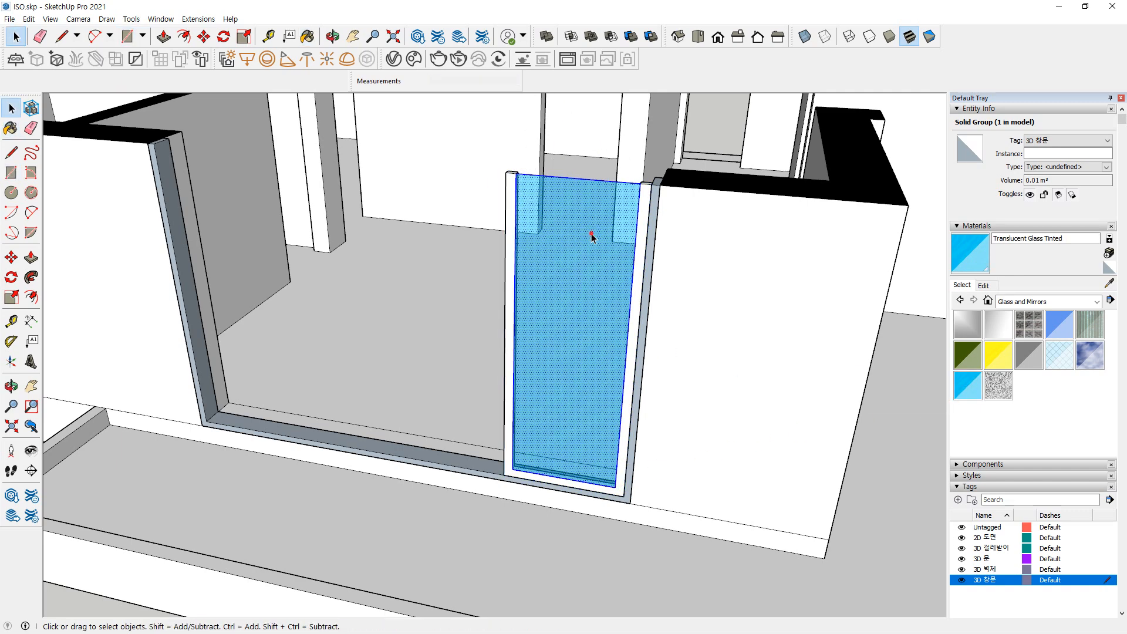
{"action": "middle_click_drag", "start_coordinate": [591, 233], "coordinate": [575, 338]}
{"action": "scroll", "coordinate": [646, 258], "scroll_direction": "up", "scroll_amount": 8}
{"action": "scroll", "coordinate": [663, 270], "scroll_direction": "down", "scroll_amount": 3}
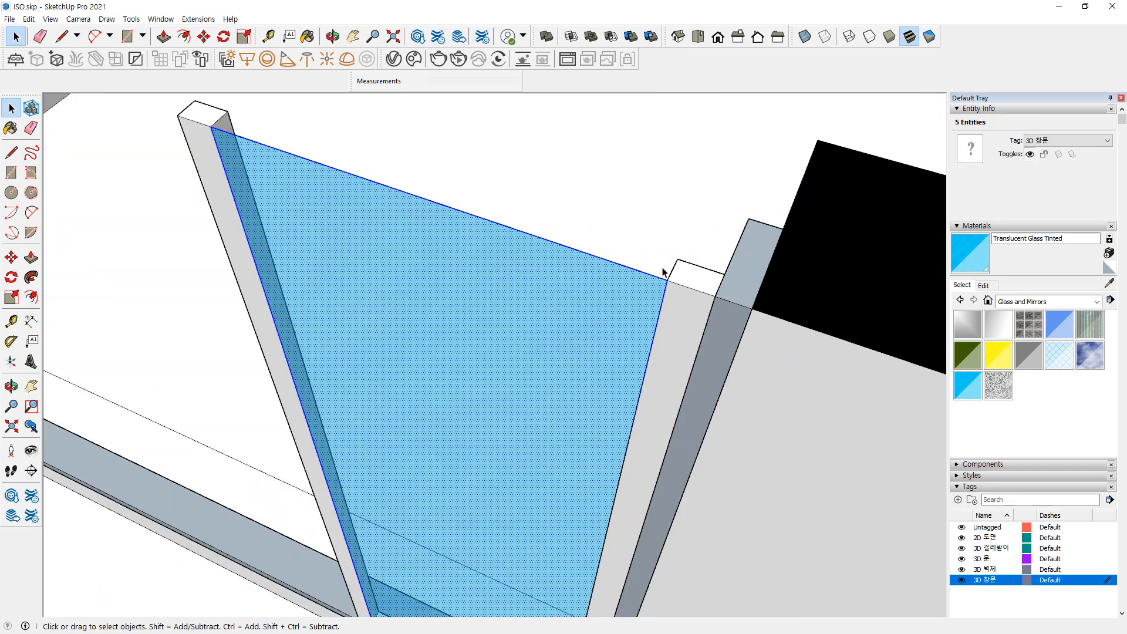
{"action": "key", "text": "m"}
{"action": "left_click", "coordinate": [664, 280]}
{"action": "left_click", "coordinate": [672, 266]}
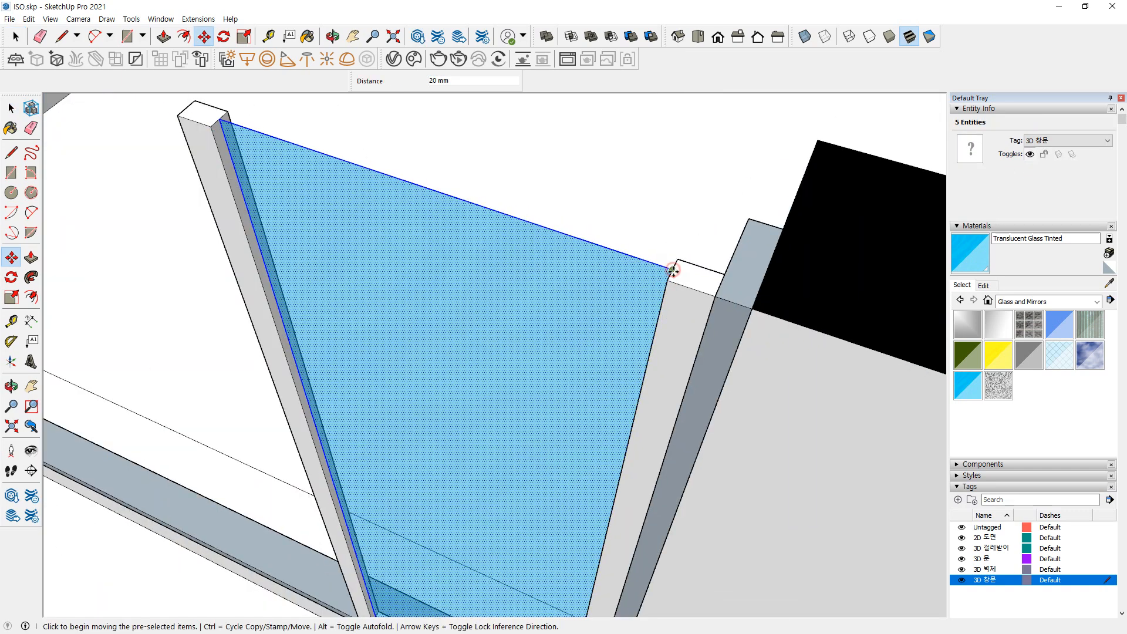
Move the sash with its glass 35 mm back to the midpoint of the outer frame's depth and group the two
{"action": "key", "text": "space"}
{"action": "key", "text": "m"}
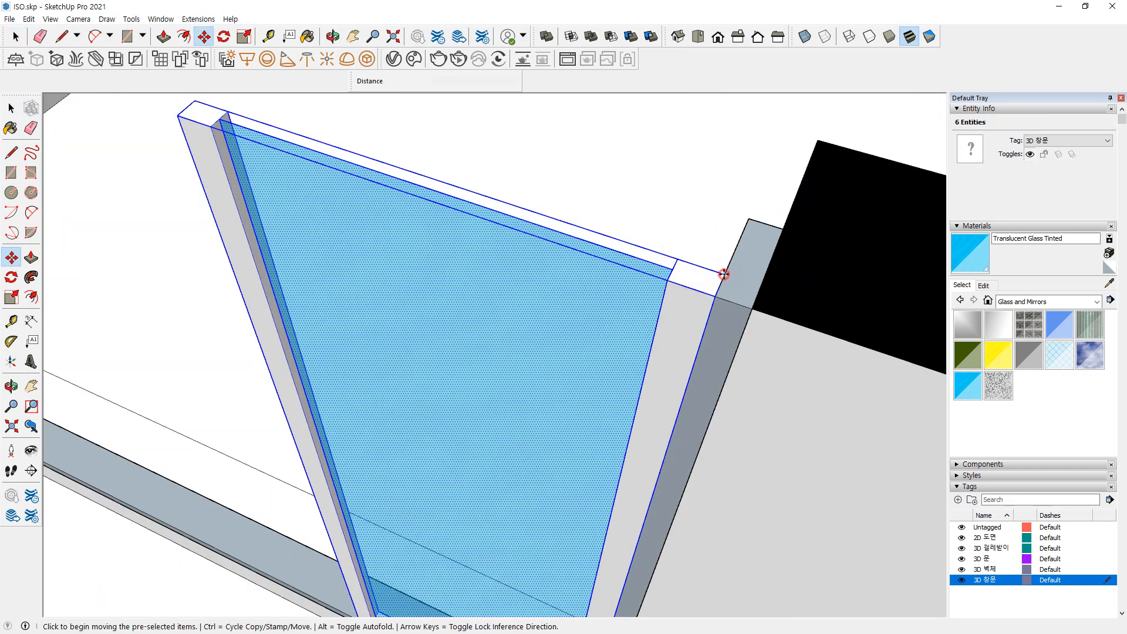
{"action": "left_click", "coordinate": [724, 275]}
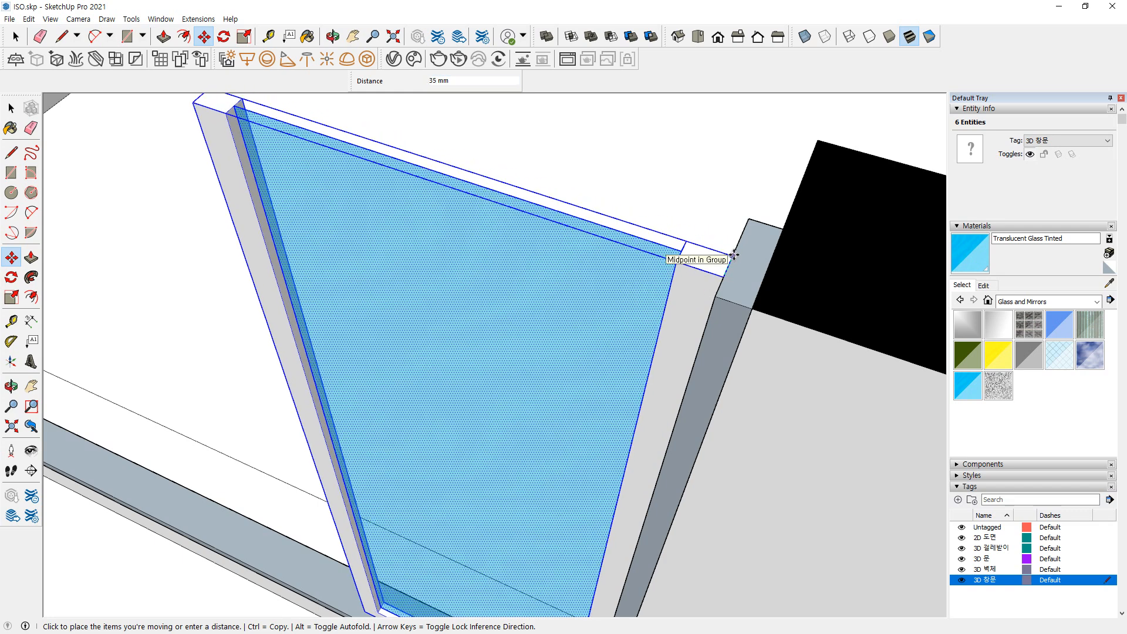
{"action": "left_click", "coordinate": [733, 254]}
{"action": "right_click", "coordinate": [690, 254]}
{"action": "left_click", "coordinate": [712, 374]}
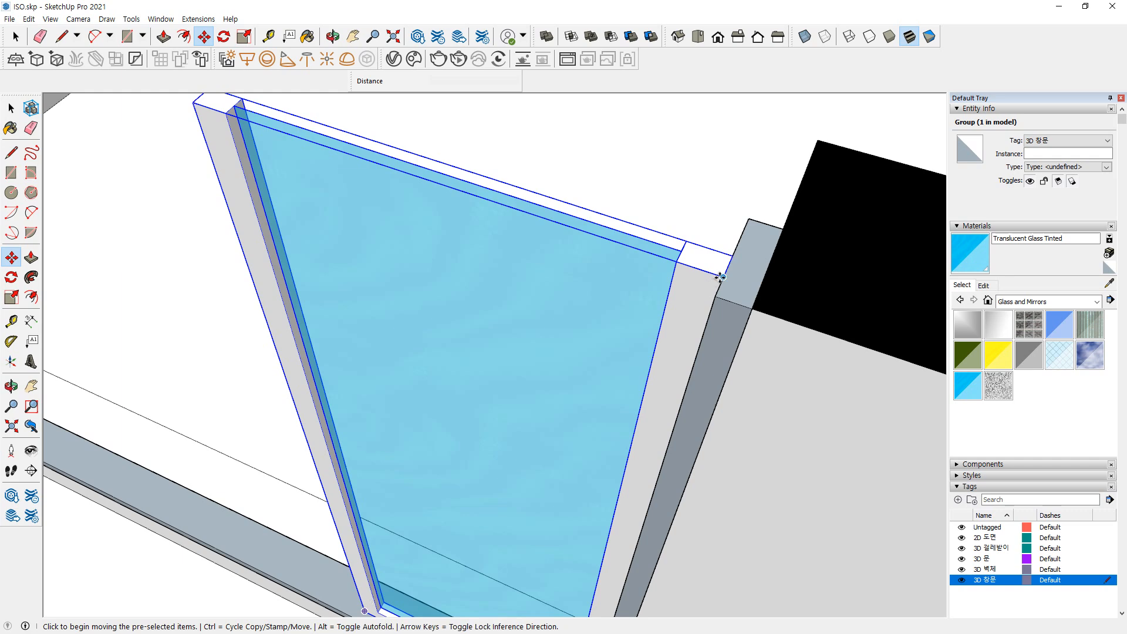
Copy the glazed sash about 749 mm along the frame, set behind the first sash with their stiles overlapping
{"action": "left_click", "coordinate": [741, 256]}
{"action": "key", "text": "ctrl"}
{"action": "scroll", "coordinate": [451, 180], "scroll_direction": "down", "scroll_amount": 2}
{"action": "middle_click_drag", "start_coordinate": [424, 226], "coordinate": [590, 420], "text": "shift"}
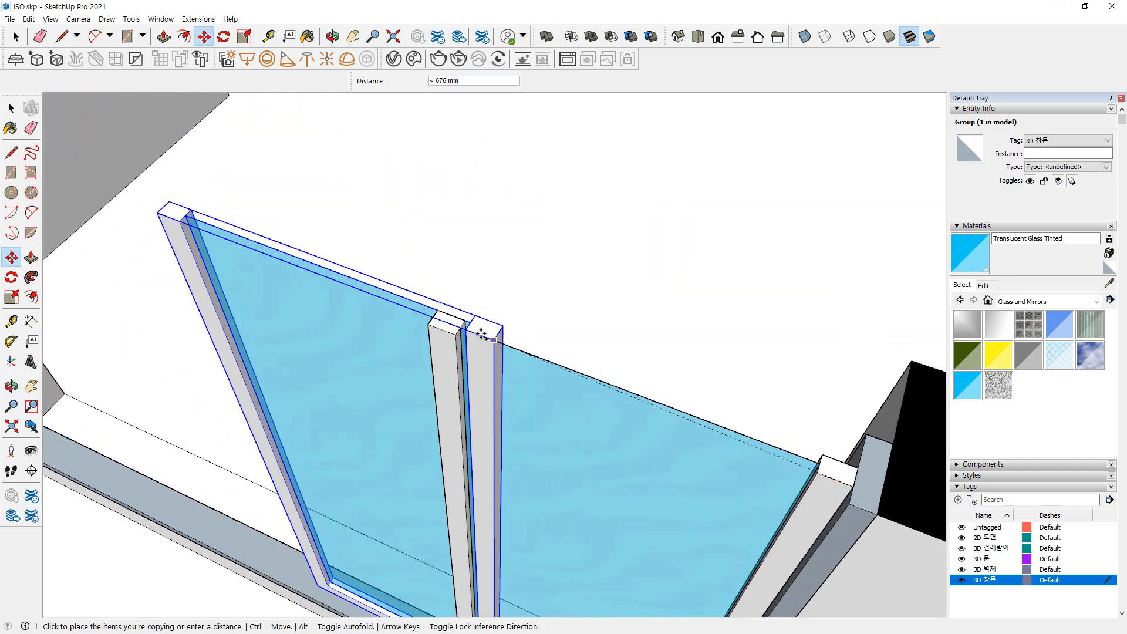
{"action": "left_click", "coordinate": [466, 320]}
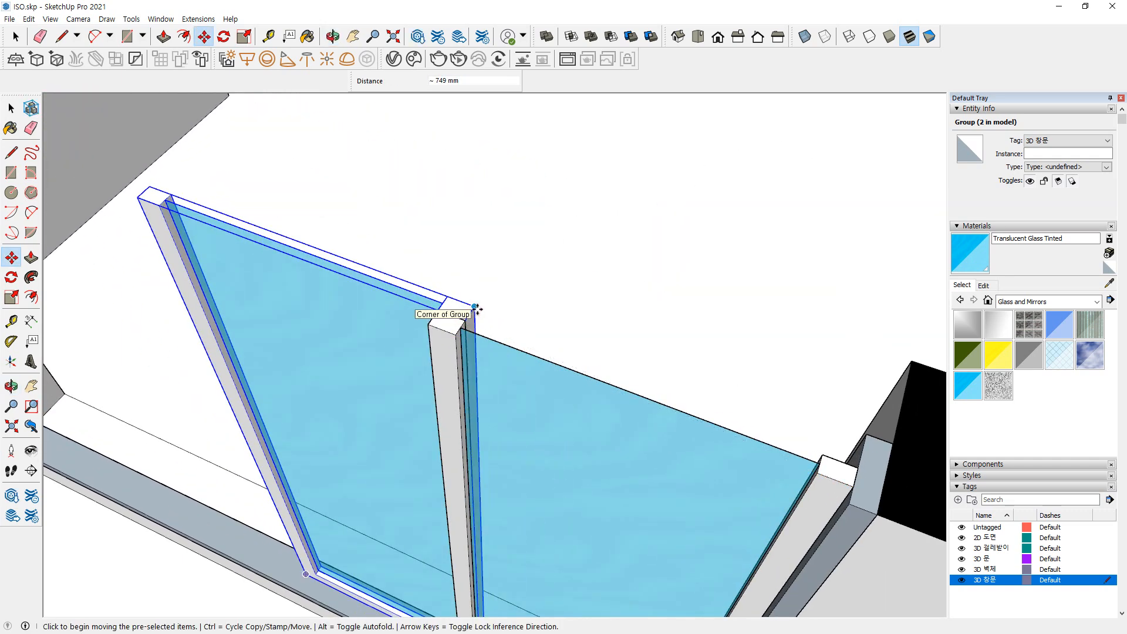
Copy the glazed sash twice more along the frame, one butted side by side and the last about 749 mm further with overlapping stiles
{"action": "left_click", "coordinate": [475, 307]}
{"action": "key", "text": "ctrl"}
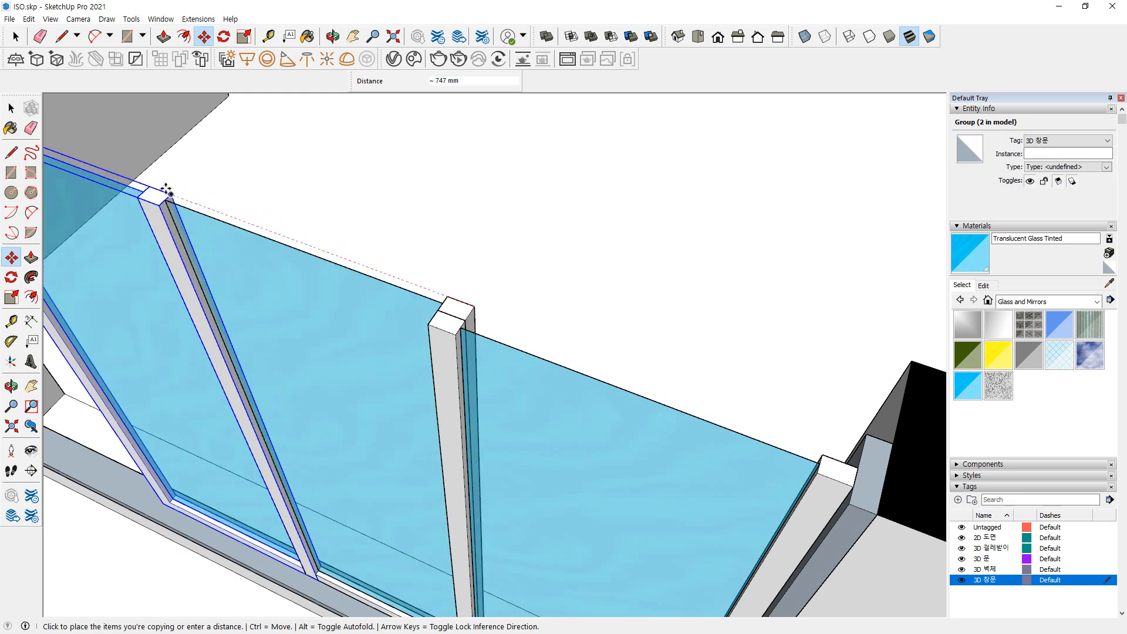
{"action": "left_click", "coordinate": [153, 192]}
{"action": "scroll", "coordinate": [527, 394], "scroll_direction": "up", "scroll_amount": 3}
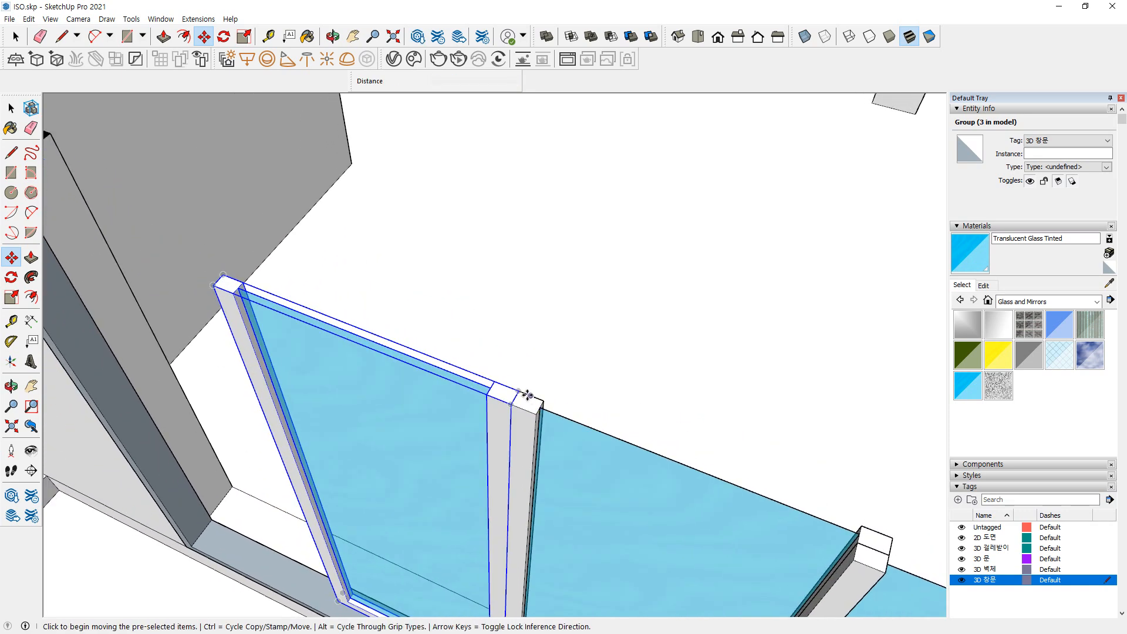
{"action": "key", "text": "ctrl"}
{"action": "left_click", "coordinate": [527, 395]}
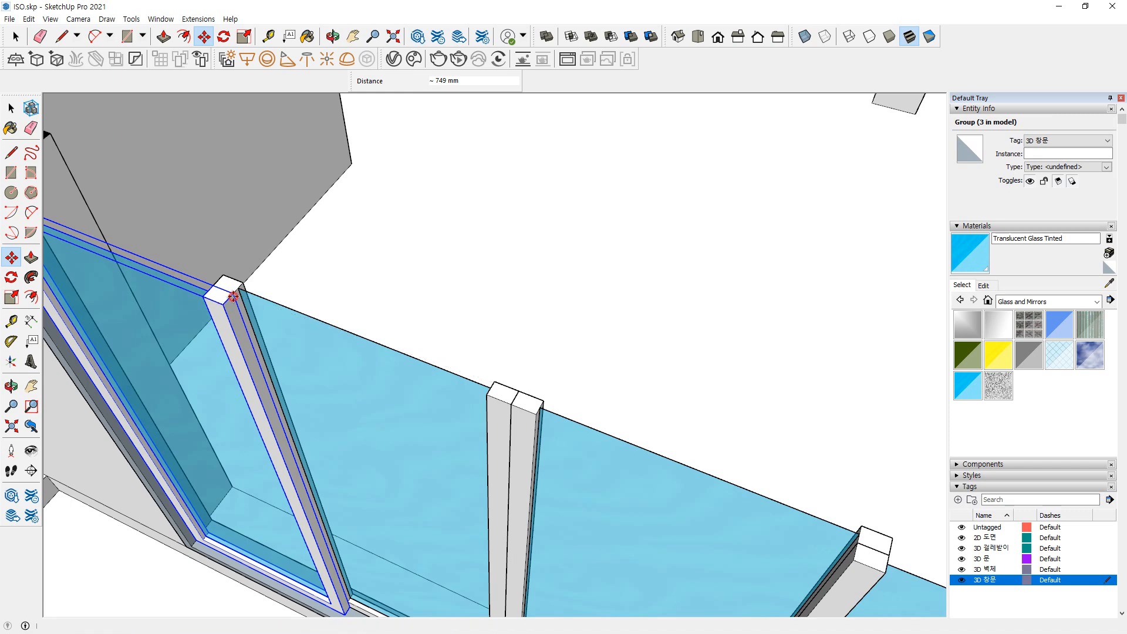
{"action": "left_click", "coordinate": [234, 297]}
{"action": "scroll", "coordinate": [234, 297], "scroll_direction": "down", "scroll_amount": 5}
{"action": "key", "text": "space"}
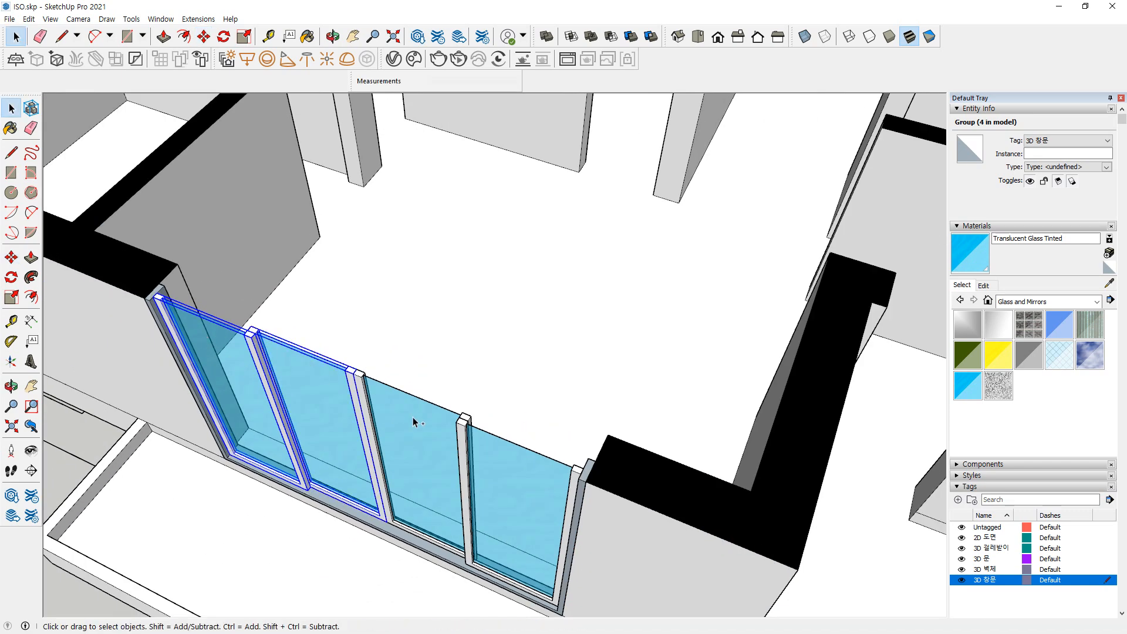
Select the four sashes with their outer frame and copy the whole window within the wall's thickness to form a double window
{"action": "left_click", "coordinate": [509, 471], "text": "ctrl"}
{"action": "scroll", "coordinate": [590, 470], "scroll_direction": "up", "scroll_amount": 3}
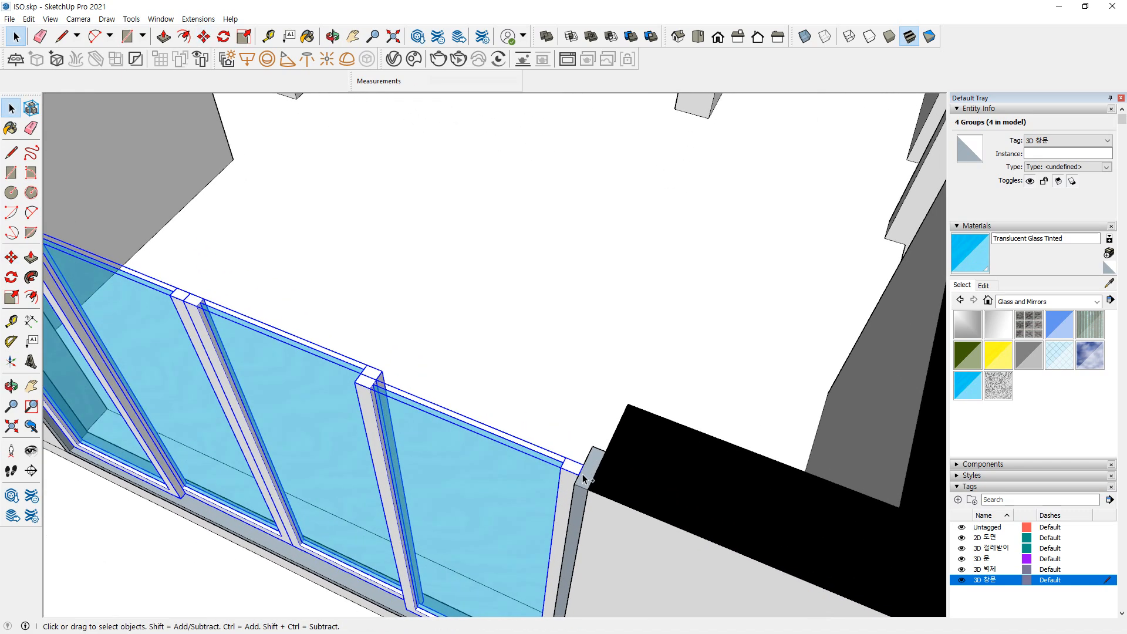
{"action": "key", "text": "m"}
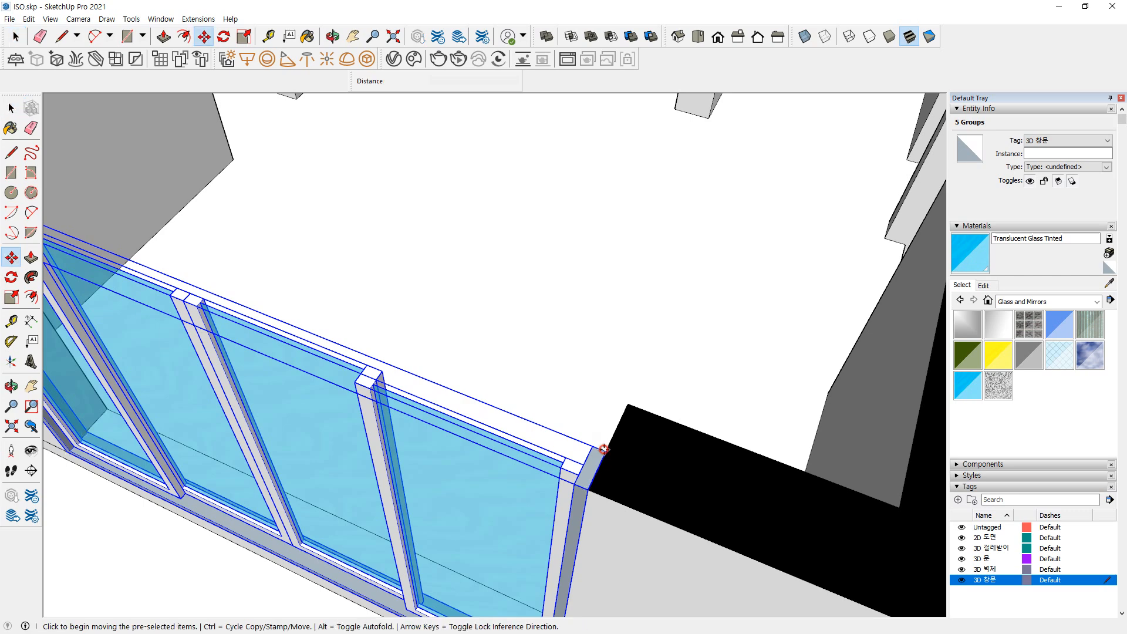
{"action": "left_click", "coordinate": [603, 449]}
{"action": "key", "text": "ctrl"}
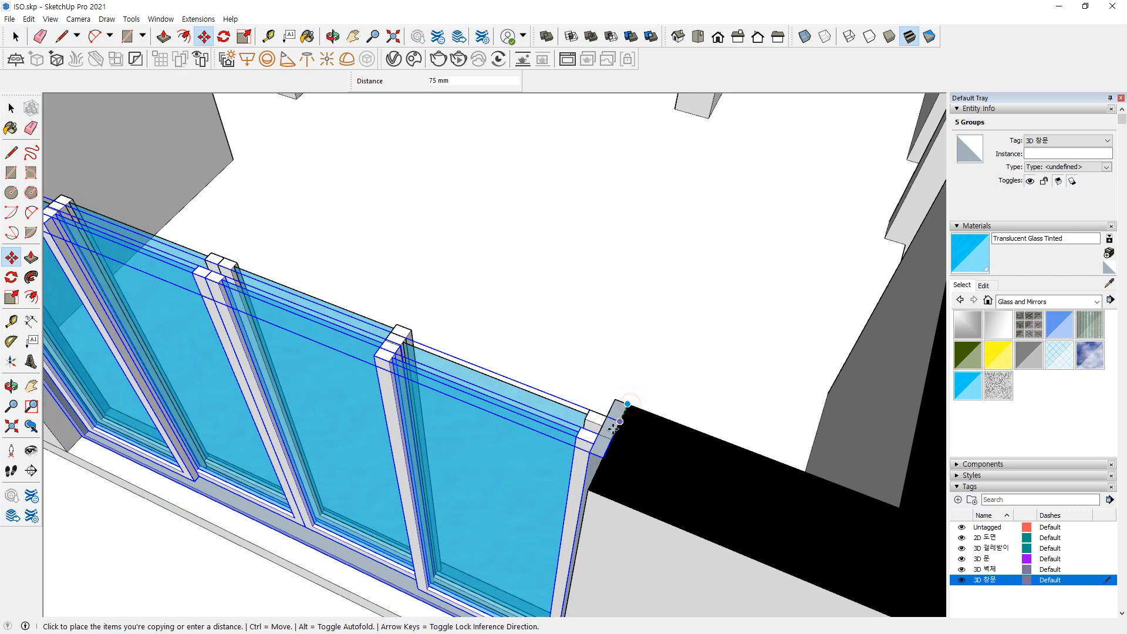
{"action": "left_click", "coordinate": [611, 436]}
{"action": "scroll", "coordinate": [611, 435], "scroll_direction": "down", "scroll_amount": 4}
{"action": "key", "text": "space"}
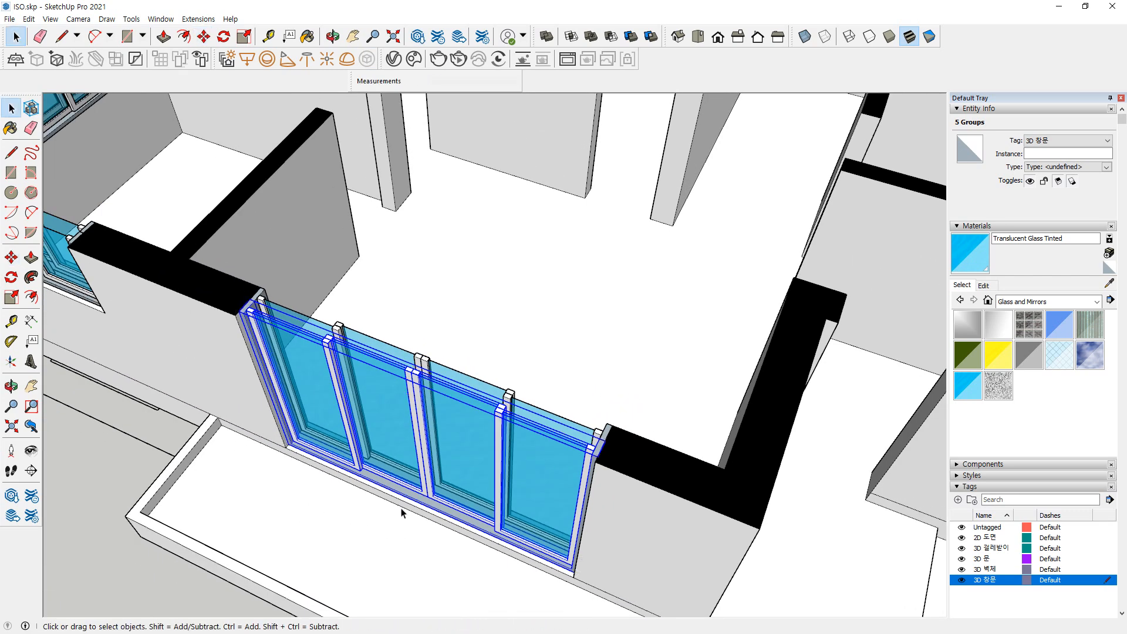
{"action": "left_click", "coordinate": [92, 449]}
Examine the windows around the house and the opening between the interior walls at the entrance
{"action": "middle_click_drag", "start_coordinate": [478, 444], "coordinate": [718, 461]}
{"action": "scroll", "coordinate": [344, 394], "scroll_direction": "down", "scroll_amount": 2}
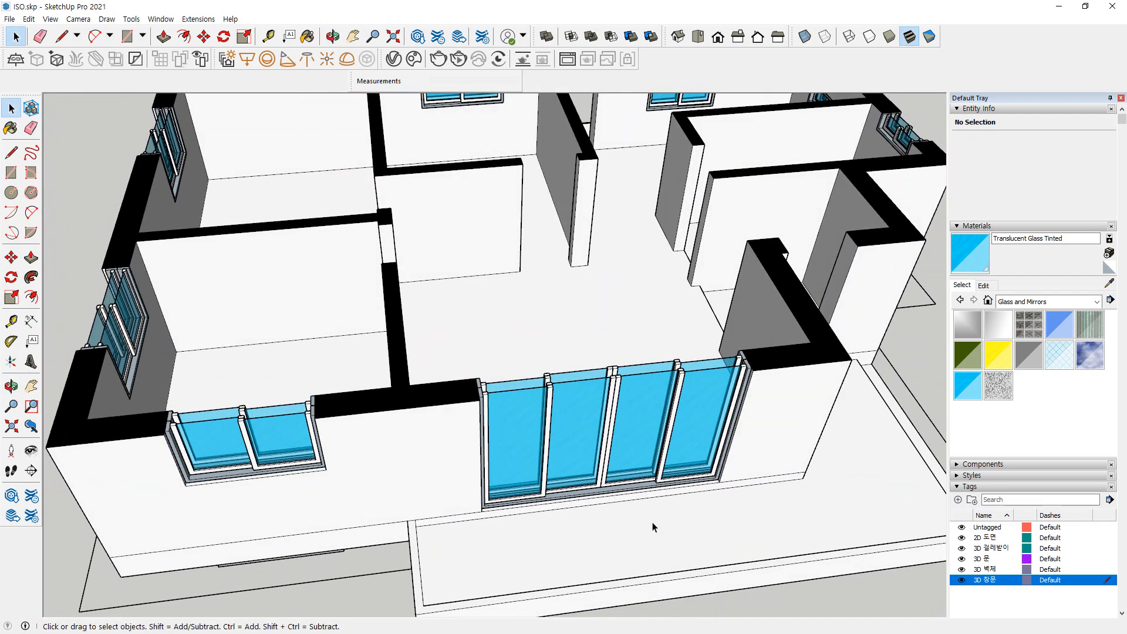
{"action": "middle_click_drag", "start_coordinate": [352, 310], "coordinate": [491, 388]}
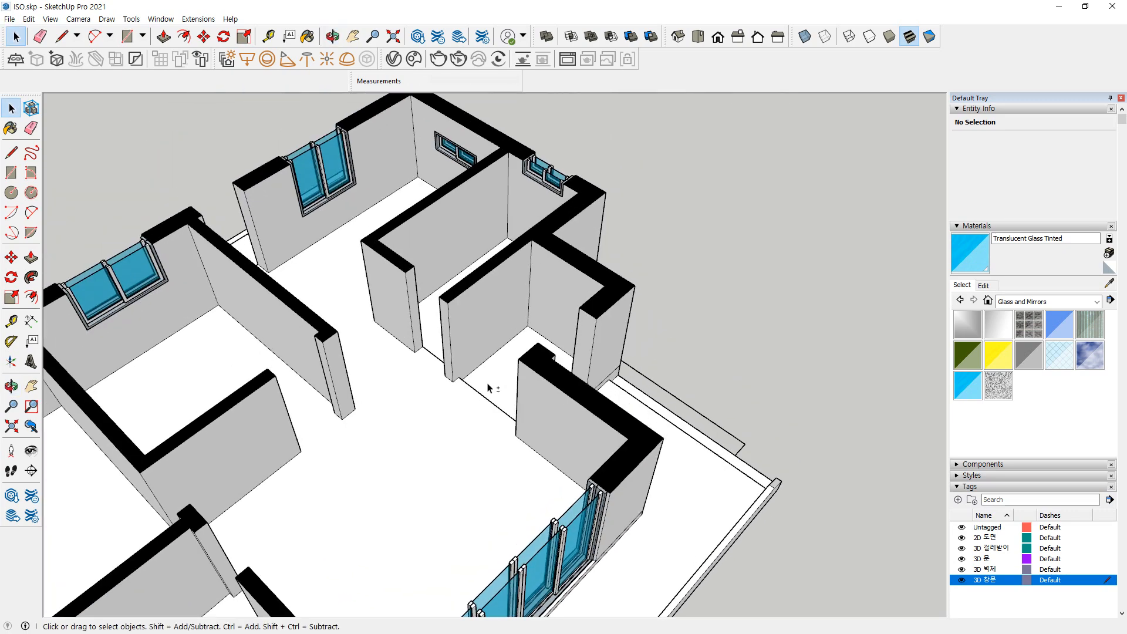
{"action": "scroll", "coordinate": [481, 405], "scroll_direction": "up", "scroll_amount": 3}
{"action": "middle_click_drag", "start_coordinate": [483, 459], "coordinate": [542, 453]}
{"action": "left_click_drag", "start_coordinate": [442, 455], "coordinate": [445, 251]}
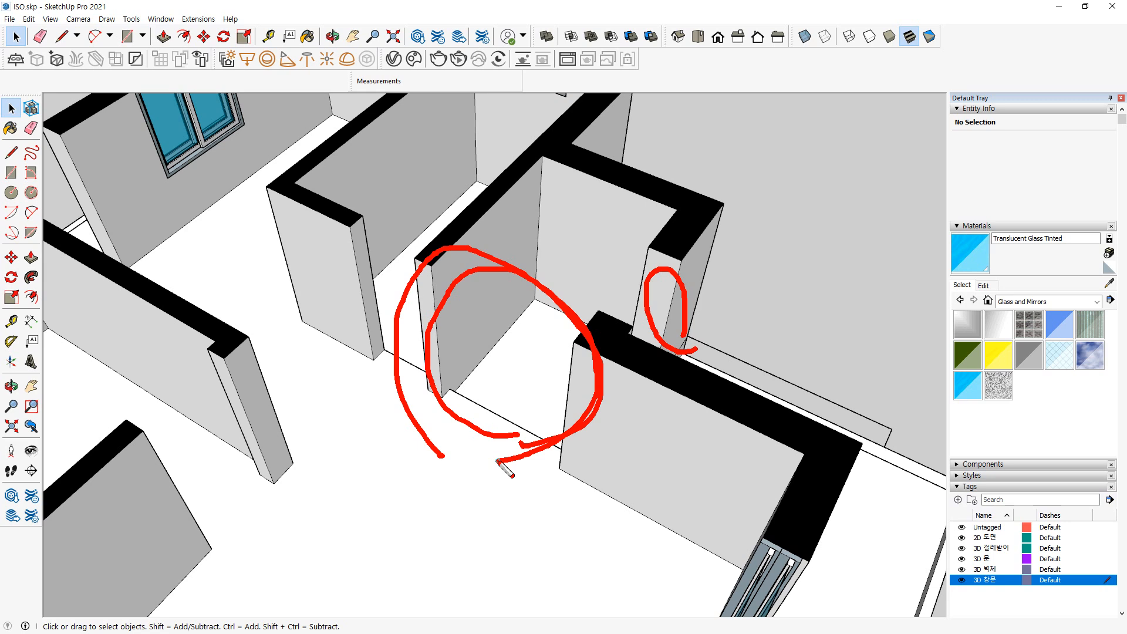
{"action": "key", "text": "Escape"}
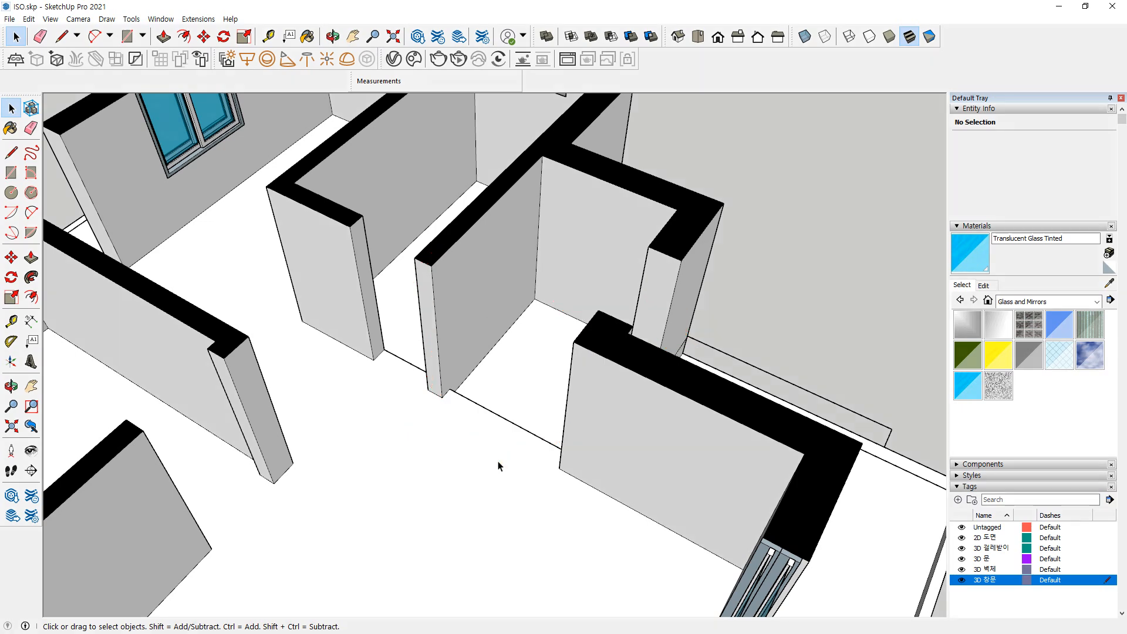
Draw a 1600 x 2100 mm upright rectangle across the entrance opening, from the floor to the top of the walls
{"action": "middle_click_drag", "start_coordinate": [466, 468], "coordinate": [698, 481]}
{"action": "scroll", "coordinate": [593, 399], "scroll_direction": "up", "scroll_amount": 3}
{"action": "key", "text": "r"}
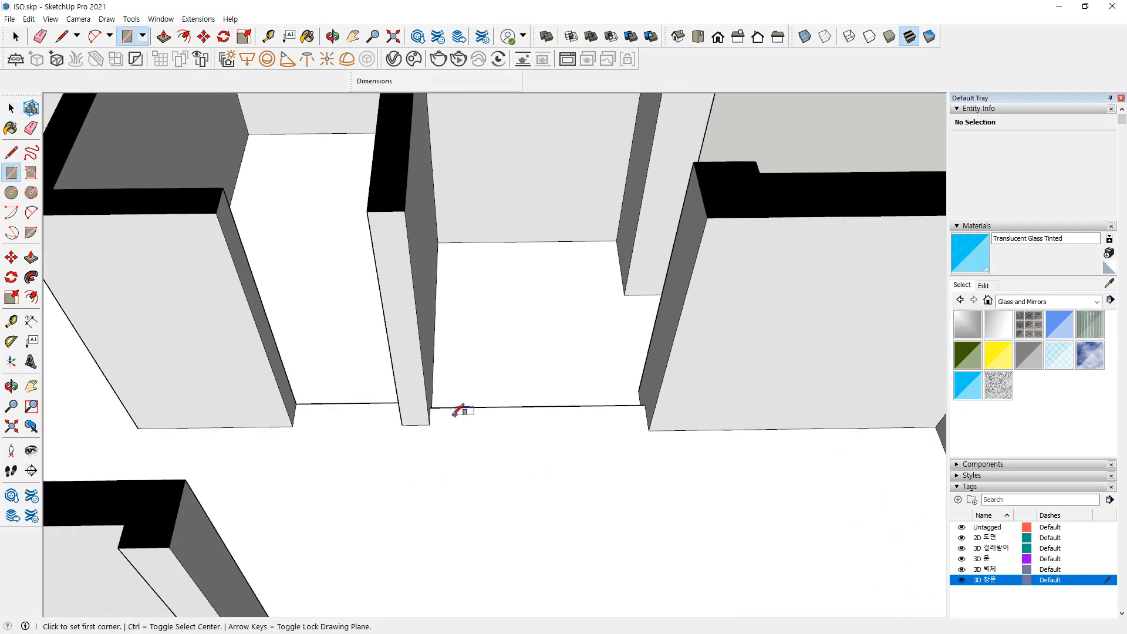
{"action": "left_click", "coordinate": [430, 424]}
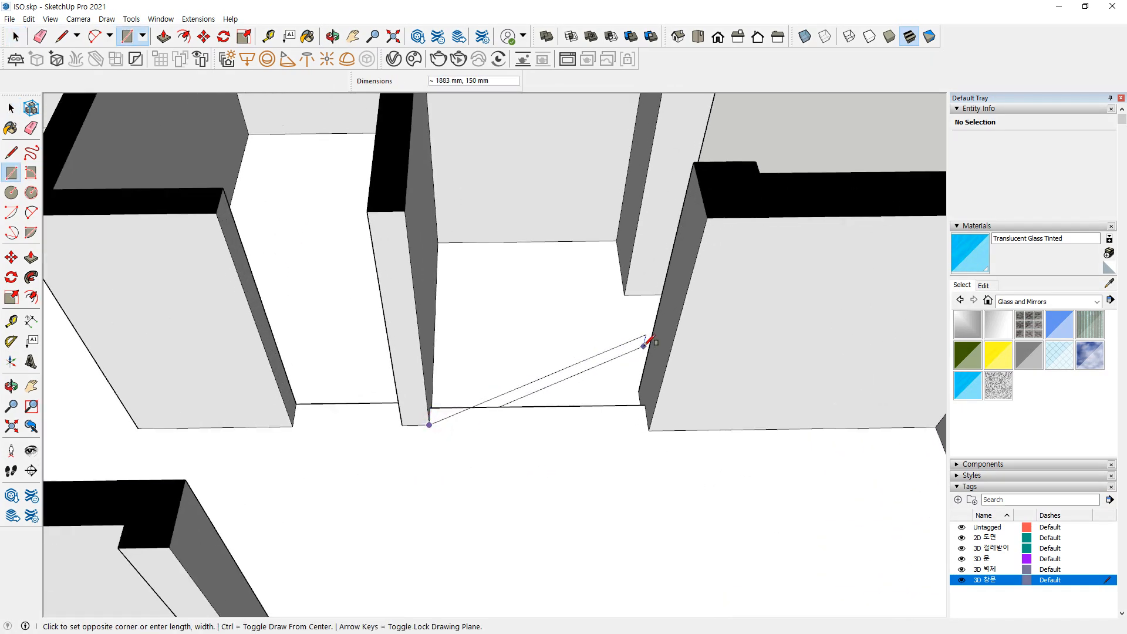
{"action": "middle_click_drag", "start_coordinate": [697, 272], "coordinate": [833, 221]}
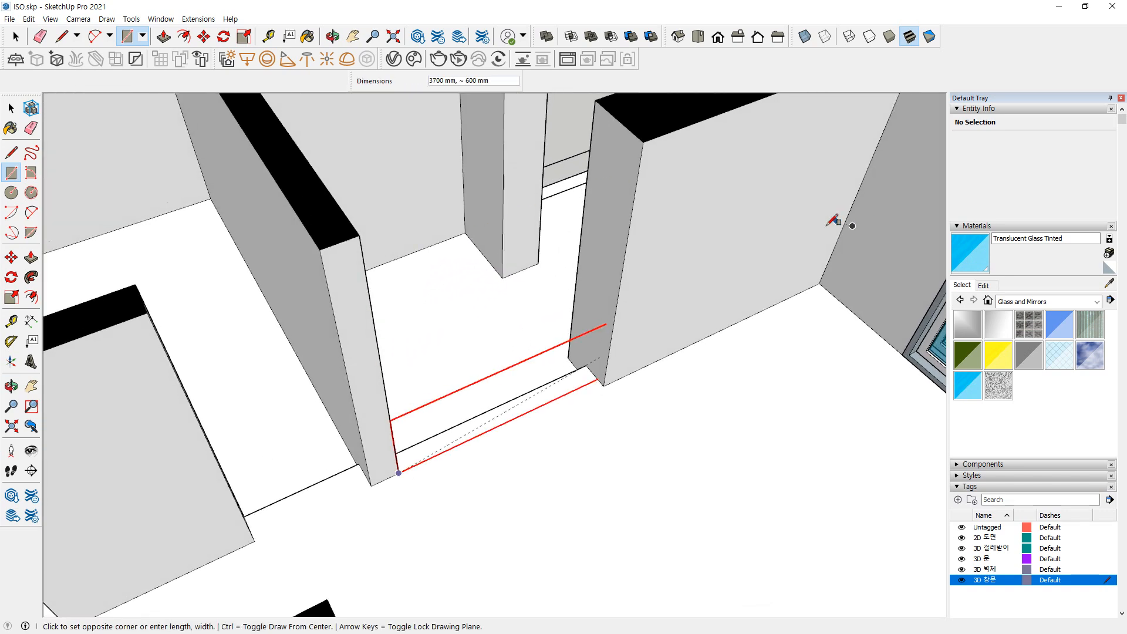
{"action": "left_click", "coordinate": [645, 141]}
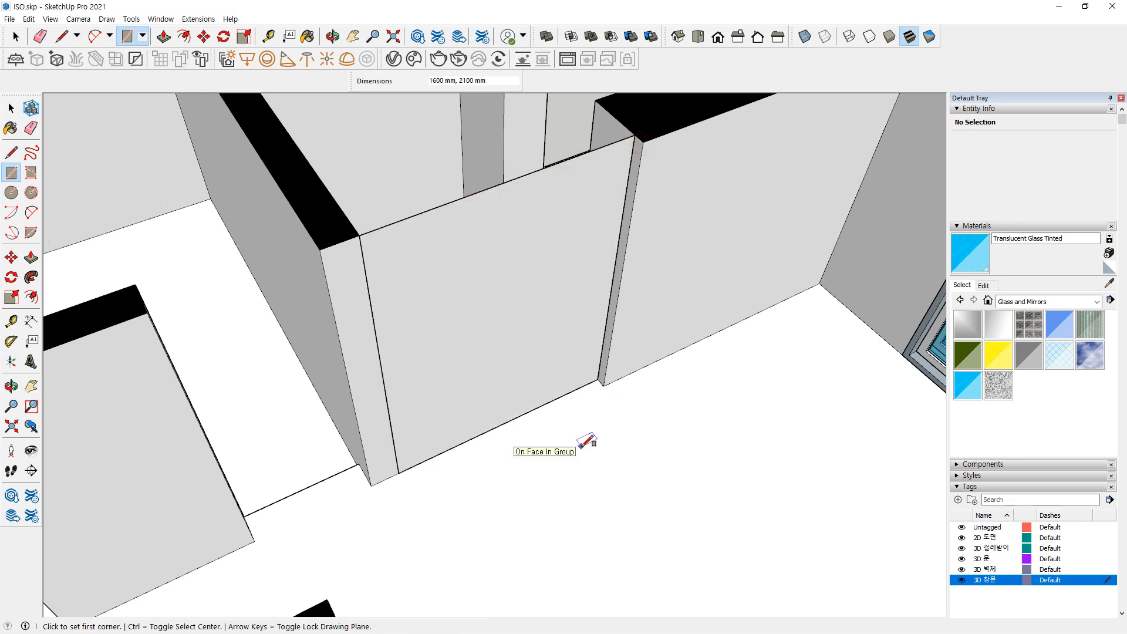
Offset the rectangle's two sides and bottom edge 45 mm inward and erase the area inside, leaving a U-shaped frame profile
{"action": "middle_click_drag", "start_coordinate": [522, 307], "coordinate": [398, 282]}
{"action": "key", "text": "space"}
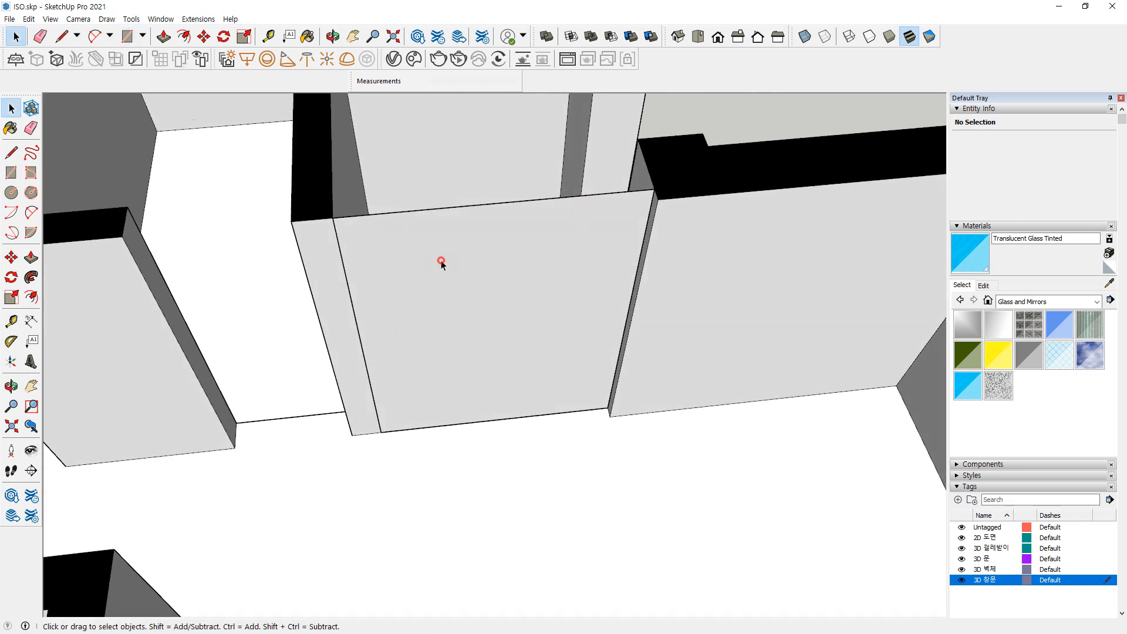
{"action": "left_click", "coordinate": [445, 232]}
{"action": "left_click", "coordinate": [468, 205], "text": "shift"}
{"action": "left_click", "coordinate": [424, 293], "text": "shift"}
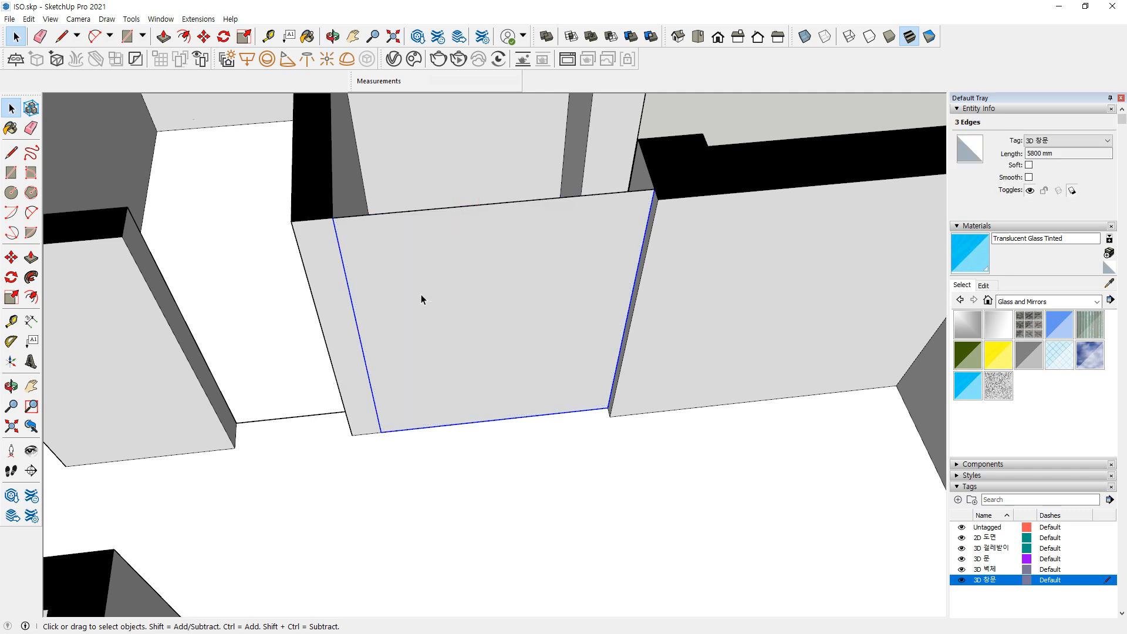
{"action": "key", "text": "f"}
{"action": "left_click", "coordinate": [344, 267]}
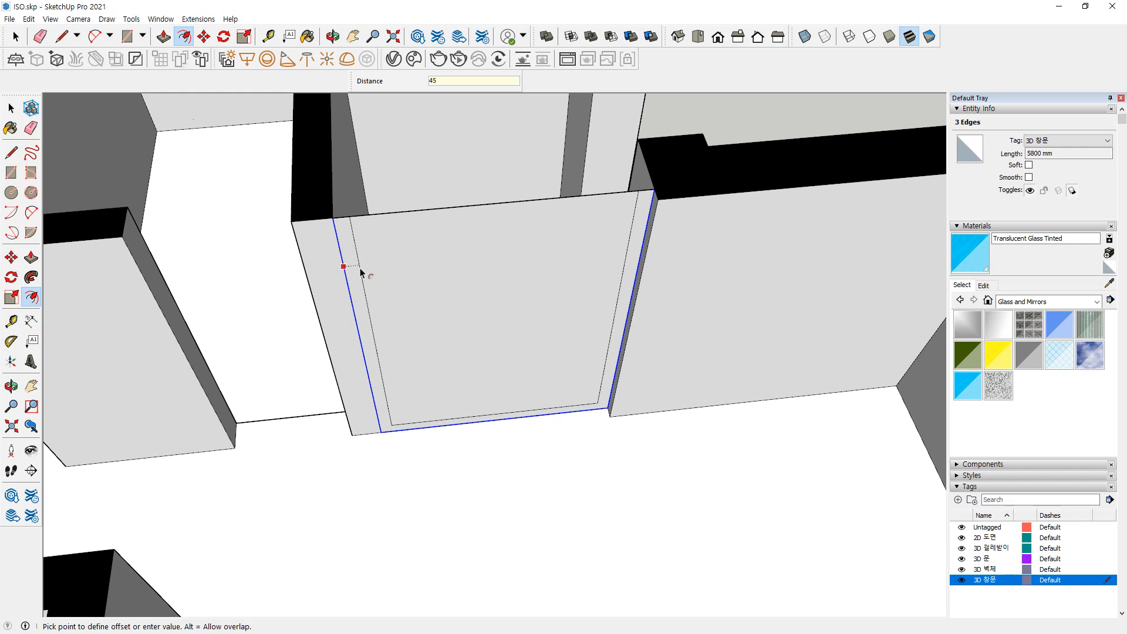
{"action": "key", "text": "Return"}
{"action": "key", "text": "e"}
{"action": "left_click", "coordinate": [457, 210]}
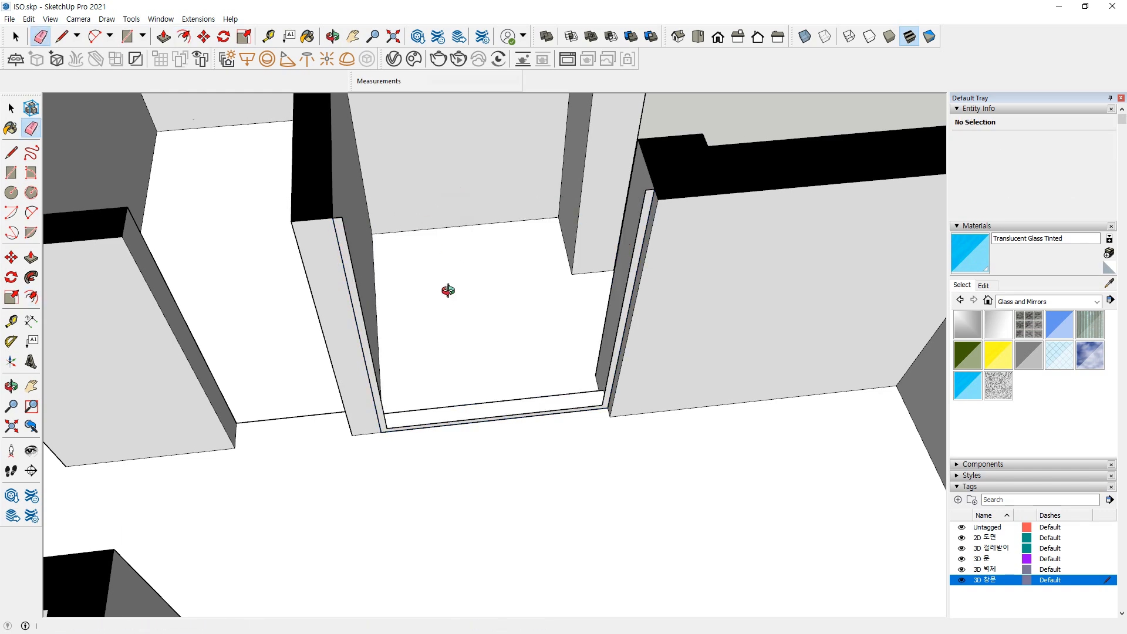
Push/Pull the U-shaped frame profile across the opening's depth to the edge of the entrance floor step
{"action": "middle_click_drag", "start_coordinate": [448, 290], "coordinate": [617, 368]}
{"action": "scroll", "coordinate": [616, 369], "scroll_direction": "up", "scroll_amount": 5}
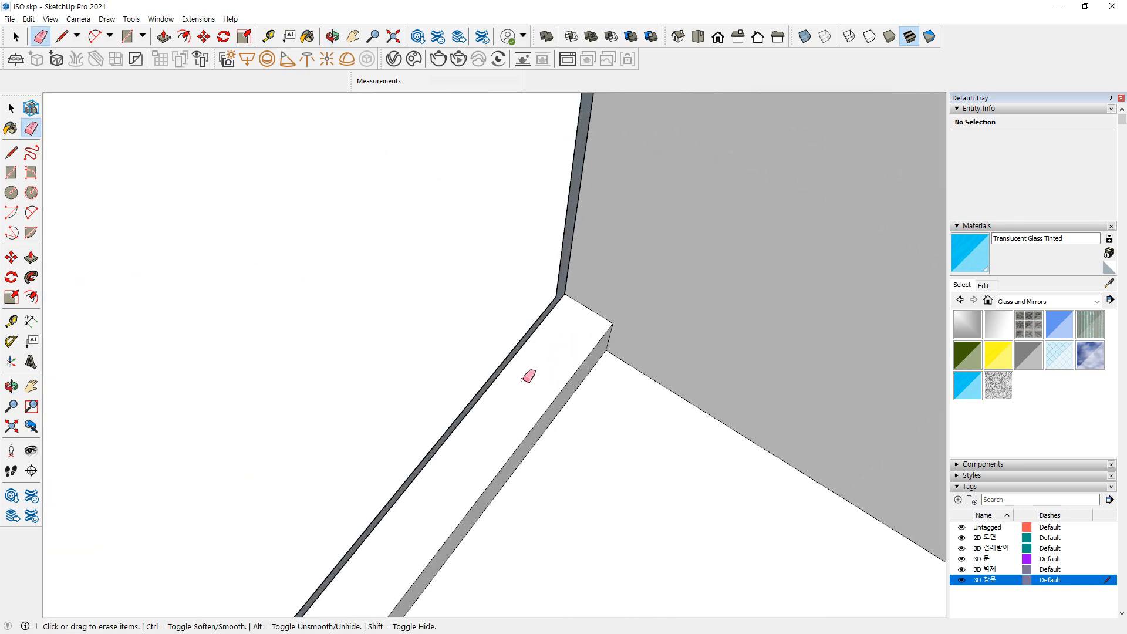
{"action": "middle_click_drag", "start_coordinate": [483, 383], "coordinate": [497, 362]}
{"action": "key", "text": "p"}
{"action": "left_click", "coordinate": [477, 383]}
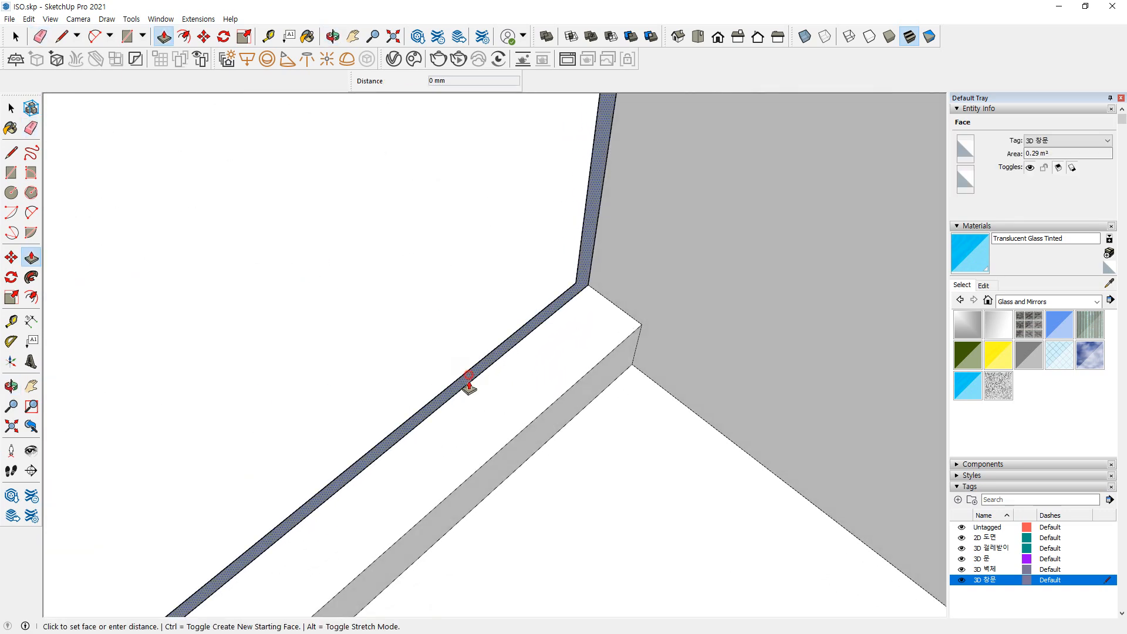
{"action": "left_click", "coordinate": [462, 498]}
{"action": "key", "text": "space"}
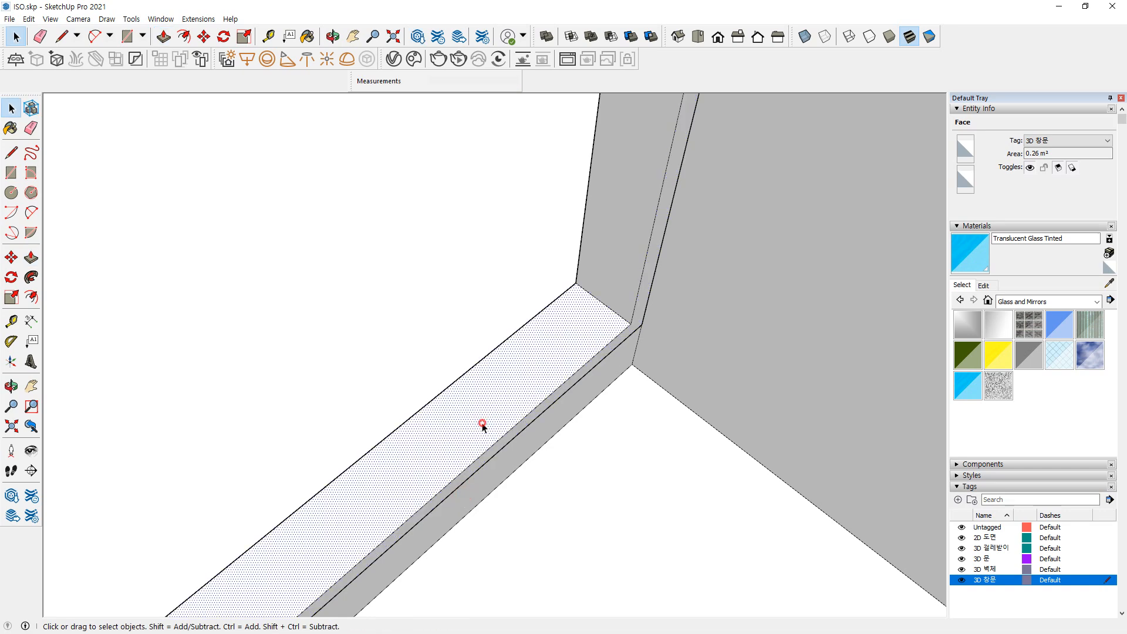
Group all the connected geometry of the outer frame in the full-height doorway opening
{"action": "triple_click", "coordinate": [478, 422]}
{"action": "middle_click_drag", "start_coordinate": [478, 418], "coordinate": [424, 536]}
{"action": "scroll", "coordinate": [659, 293], "scroll_direction": "down", "scroll_amount": 5}
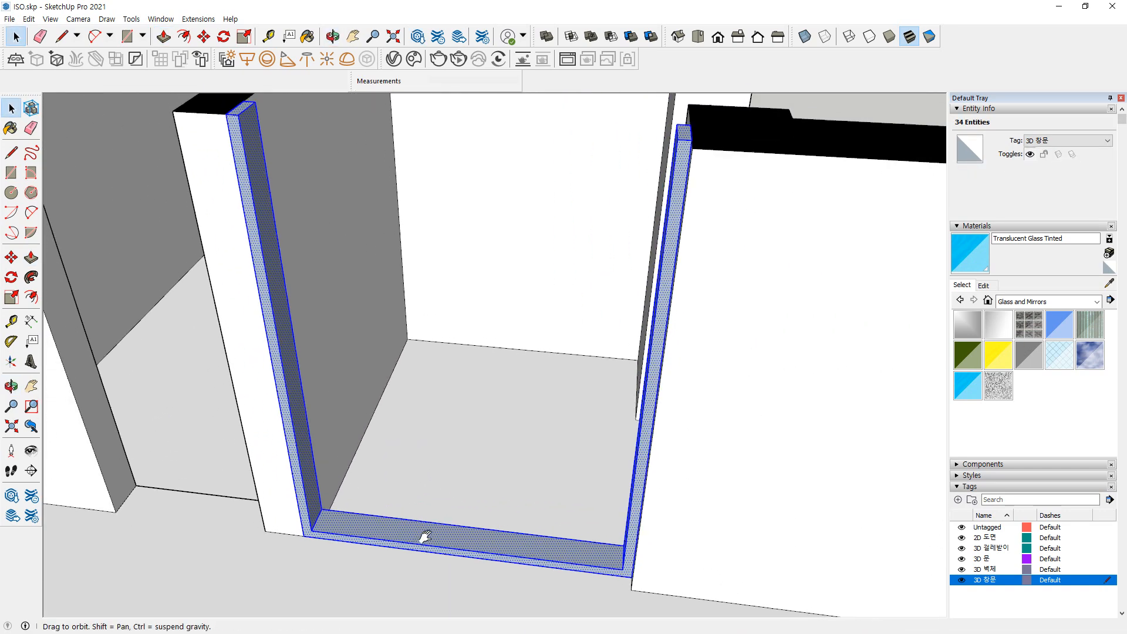
{"action": "right_click", "coordinate": [429, 536]}
{"action": "left_click", "coordinate": [493, 418]}
{"action": "middle_click_drag", "start_coordinate": [494, 418], "coordinate": [514, 482]}
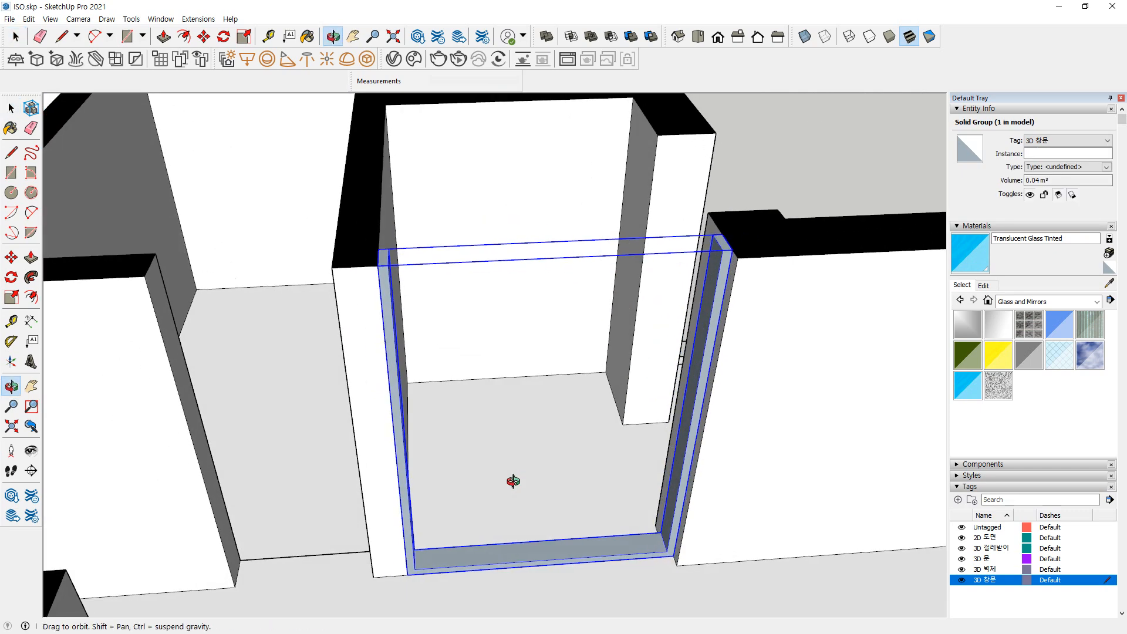
Draw a rectangle across half of the frame's inner opening and widen it by moving its free vertical edge 30 mm outward
{"action": "key", "text": "r"}
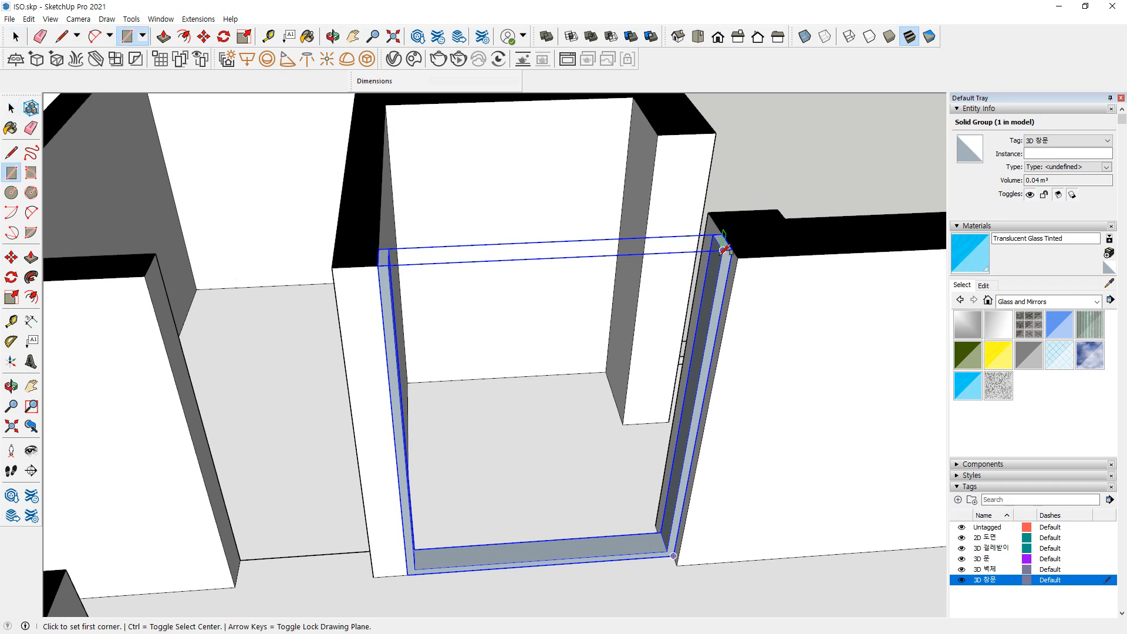
{"action": "left_click", "coordinate": [722, 250]}
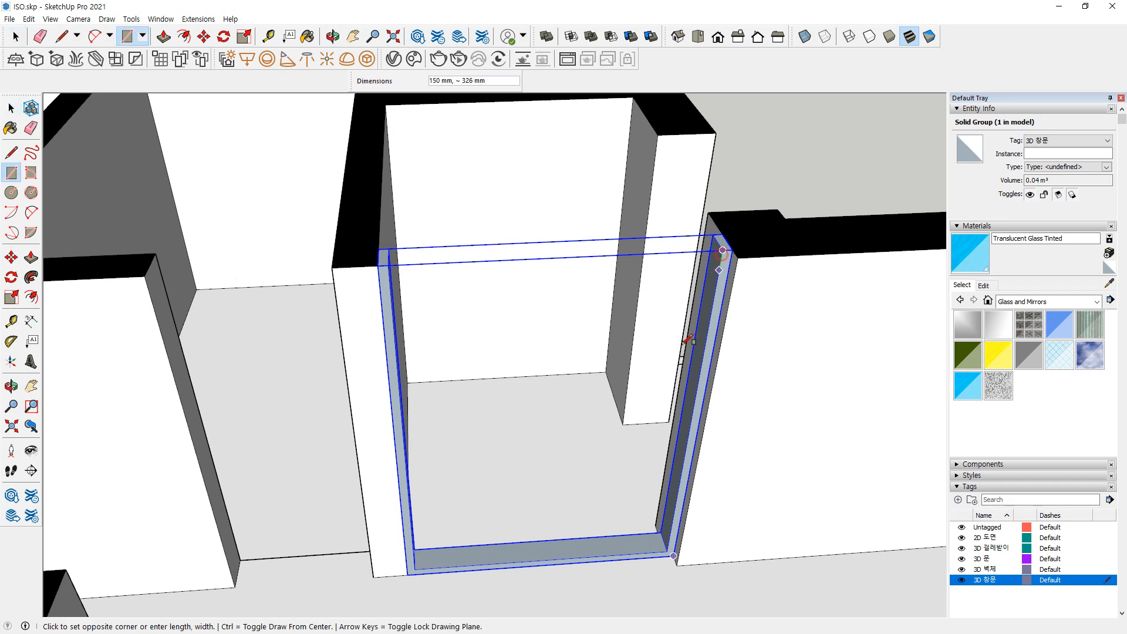
{"action": "left_click", "coordinate": [542, 560]}
{"action": "key", "text": "space"}
{"action": "left_click", "coordinate": [544, 563]}
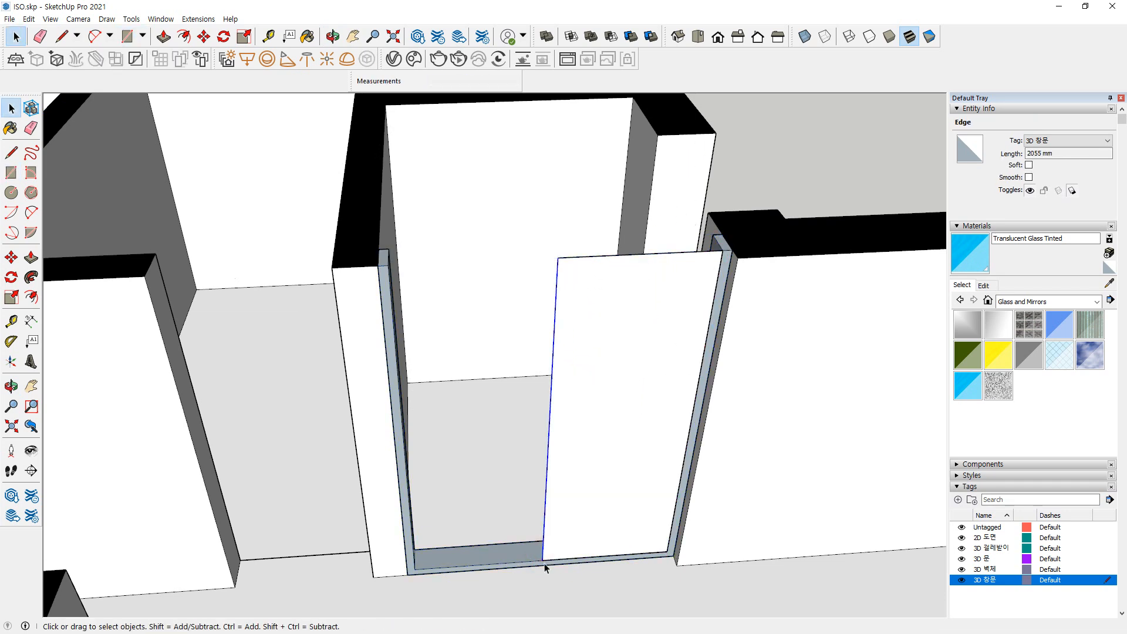
{"action": "key", "text": "m"}
{"action": "left_click", "coordinate": [545, 563]}
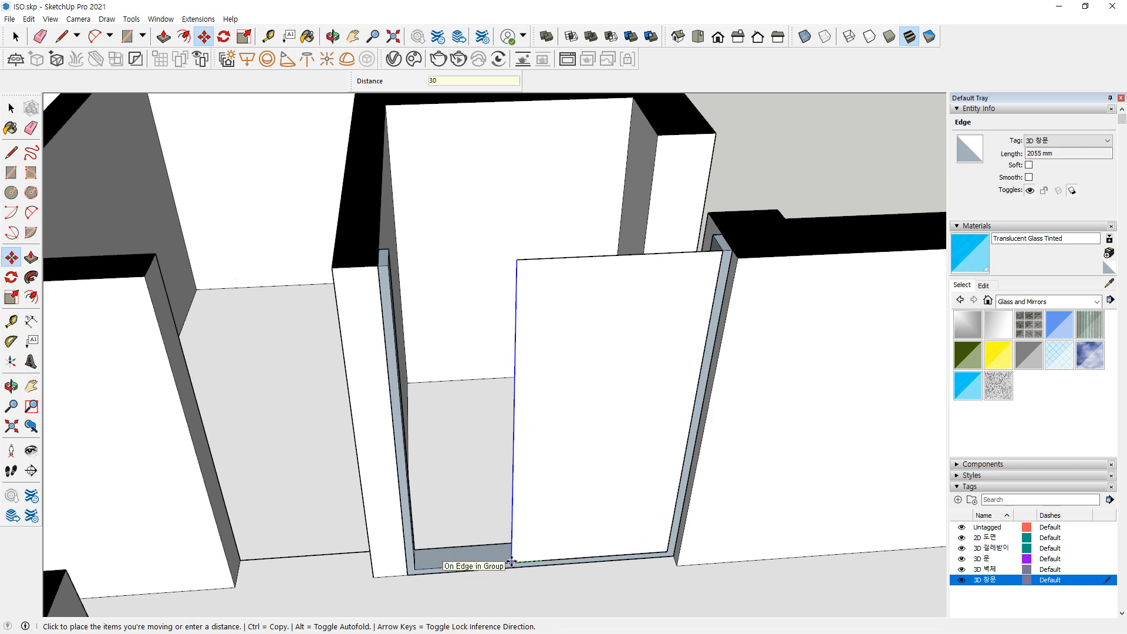
{"action": "key", "text": "Return"}
Offset the rectangle's two vertical edges and bottom edge 60 mm inward, leaving out the top edge
{"action": "key", "text": "space"}
{"action": "double_click", "coordinate": [637, 414]}
{"action": "left_click_drag", "start_coordinate": [600, 248], "coordinate": [586, 287], "text": "ctrl+shift"}
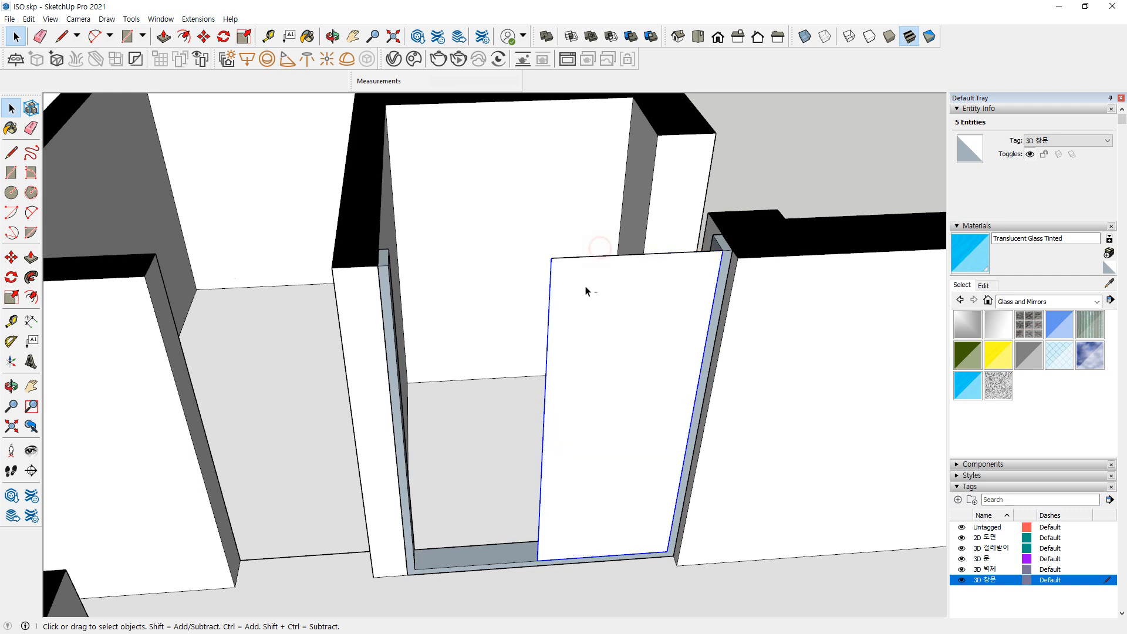
{"action": "key", "text": "f"}
{"action": "left_click", "coordinate": [548, 335]}
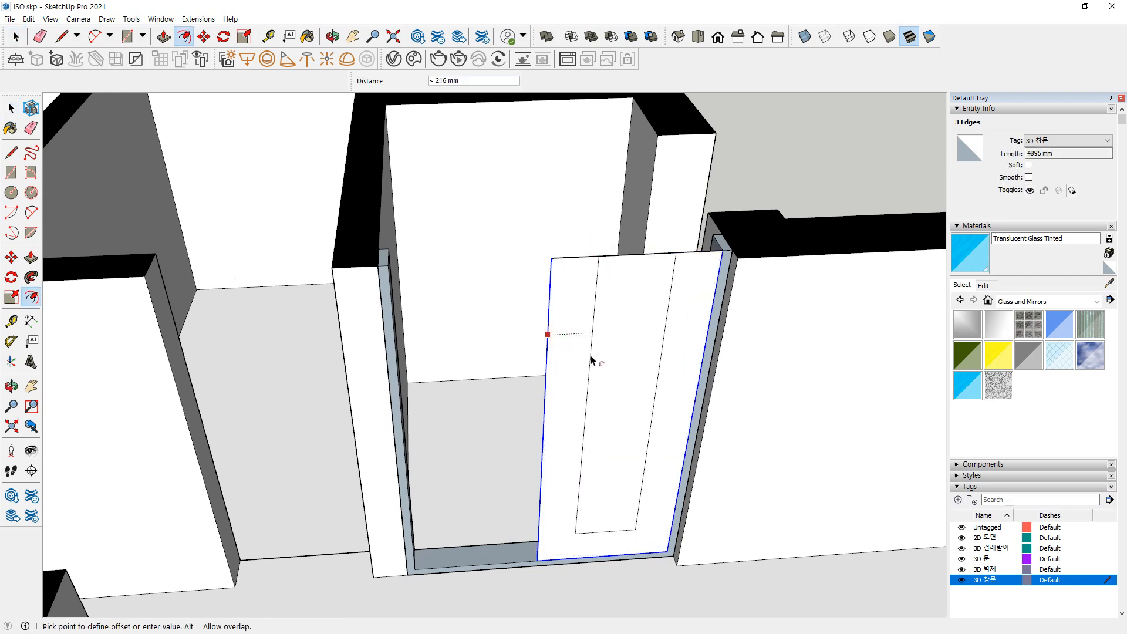
{"action": "key", "text": "Return"}
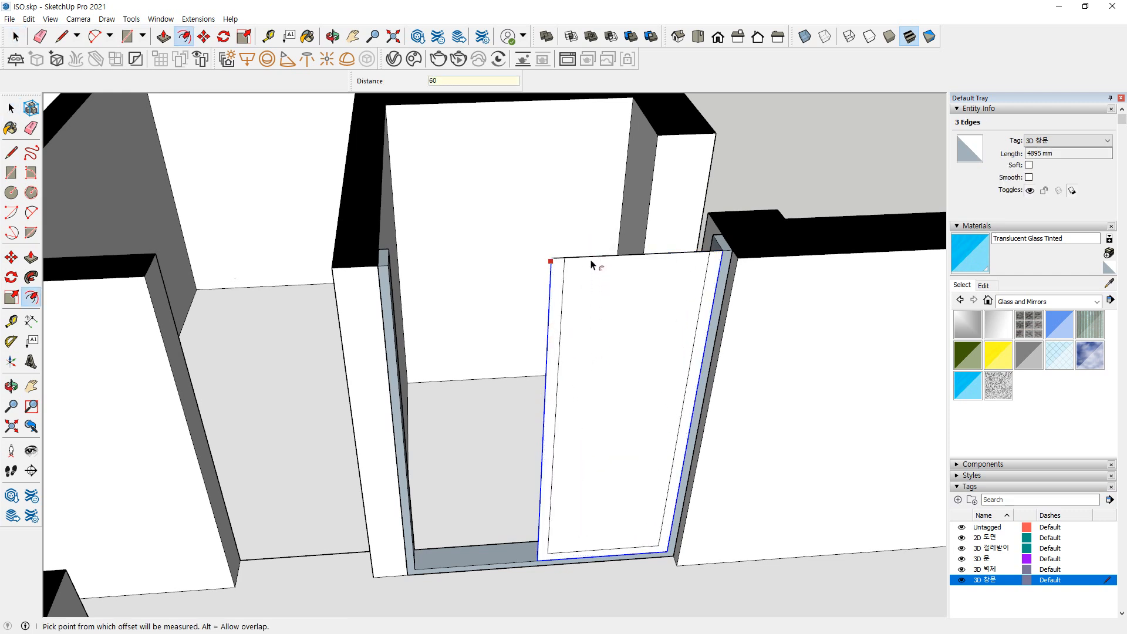
Remove the face inside the offset outline and extrude the remaining sash profile 40 mm
{"action": "key", "text": "p"}
{"action": "double_click", "coordinate": [591, 273]}
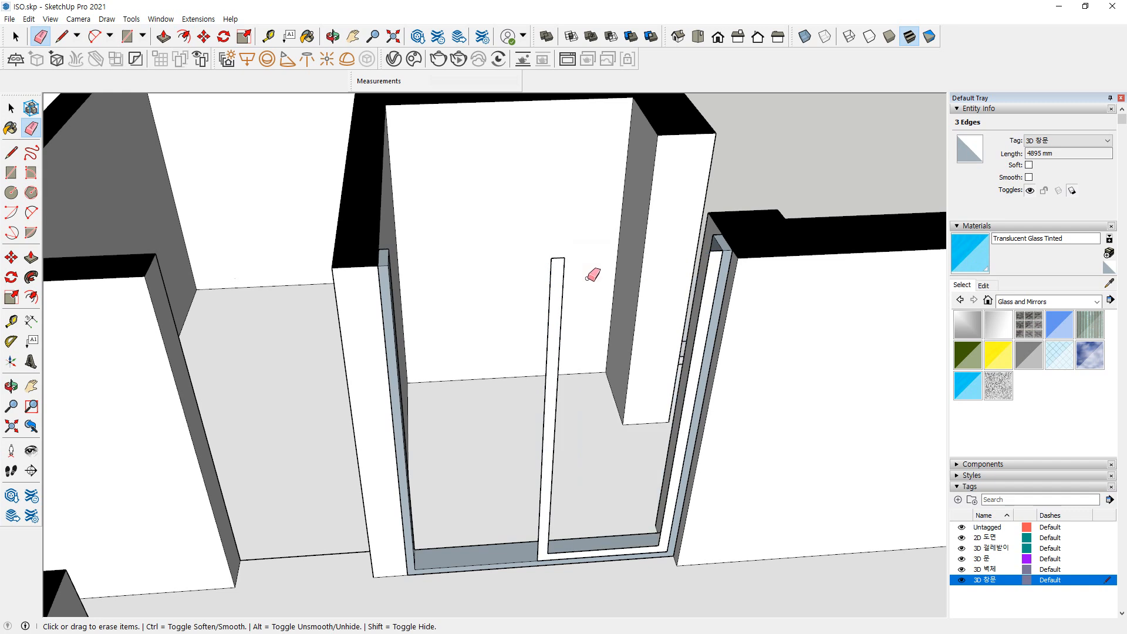
{"action": "left_click", "coordinate": [557, 351]}
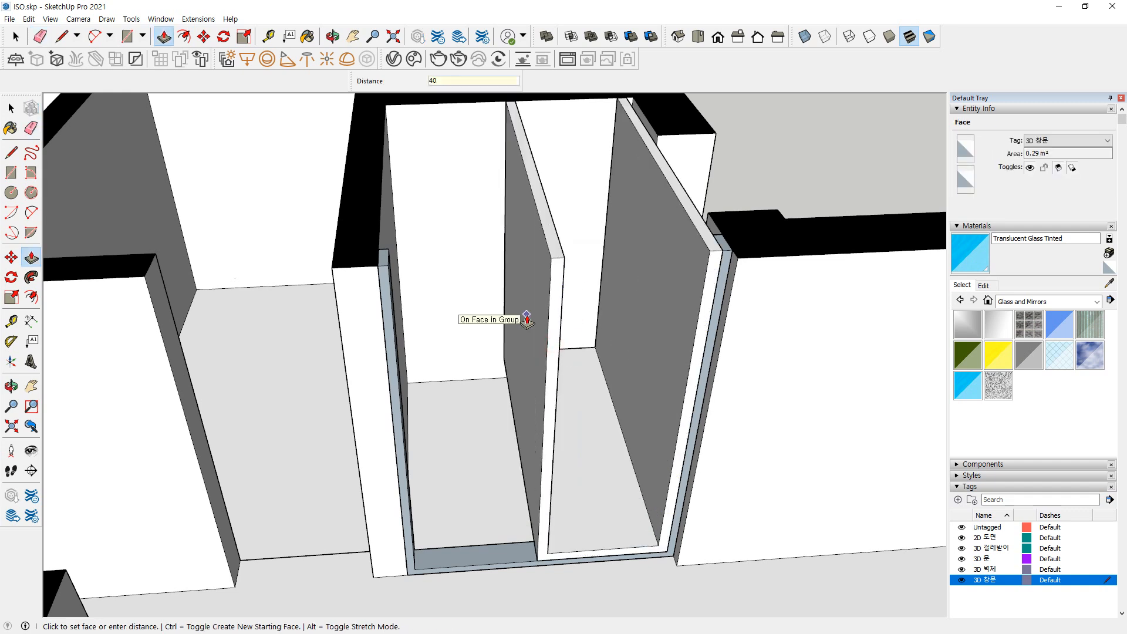
{"action": "key", "text": "Return"}
Select the whole extruded sash frame and make it a group
{"action": "key", "text": "space"}
{"action": "triple_click", "coordinate": [552, 280]}
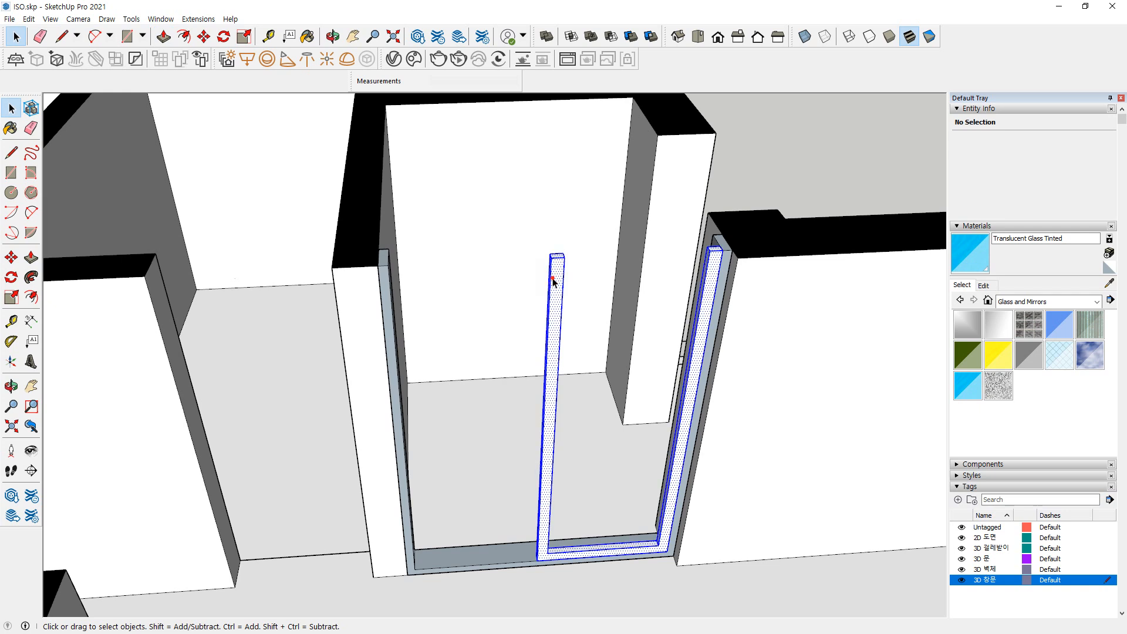
{"action": "right_click", "coordinate": [554, 281]}
{"action": "key", "text": "g"}
Draw a rectangular pane filling the sash frame and paint it with Translucent Glass Tinted
{"action": "key", "text": "r"}
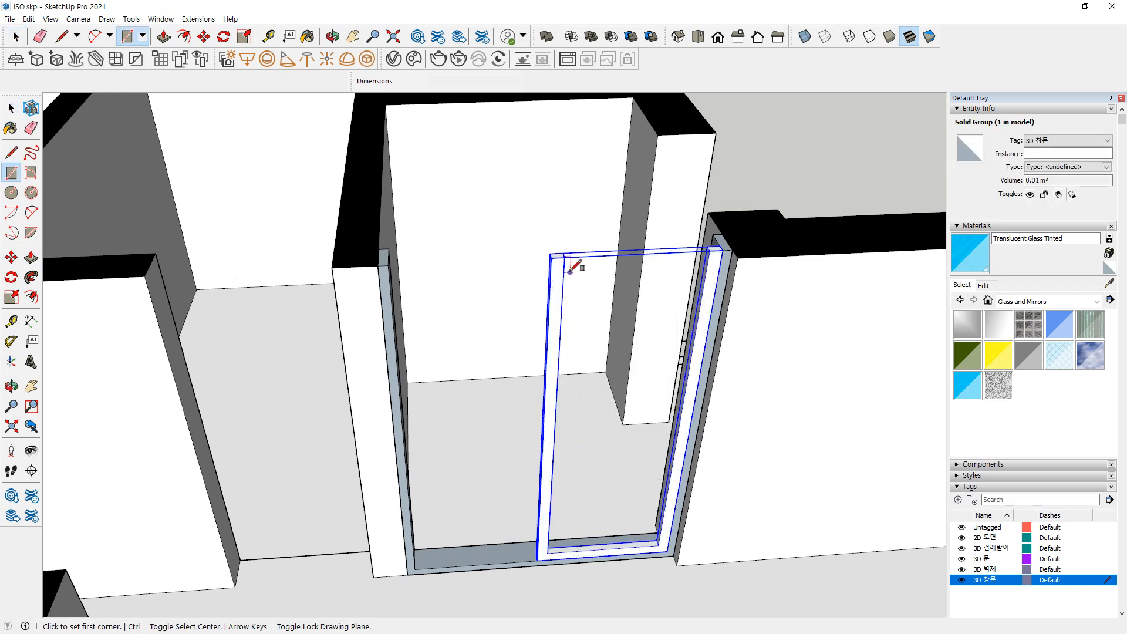
{"action": "left_click", "coordinate": [564, 256]}
{"action": "left_click", "coordinate": [658, 545]}
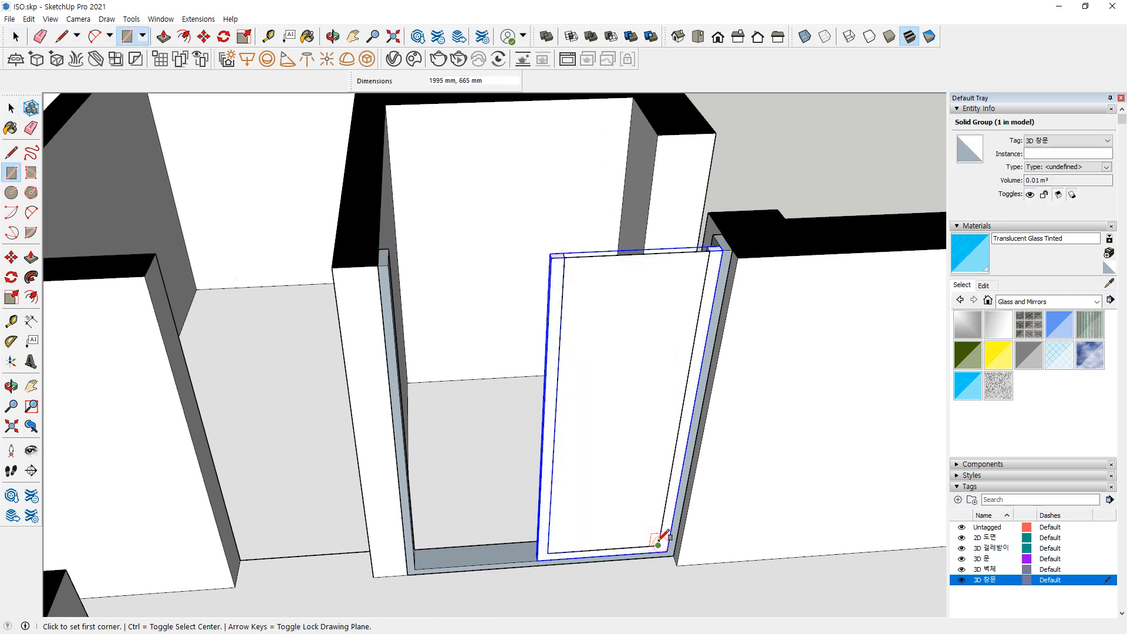
{"action": "key", "text": "space"}
{"action": "key", "text": "b"}
{"action": "left_click", "coordinate": [646, 299]}
{"action": "key", "text": "space"}
Move the glass pane with its edges to the middle of the sash frame's depth
{"action": "double_click", "coordinate": [667, 282]}
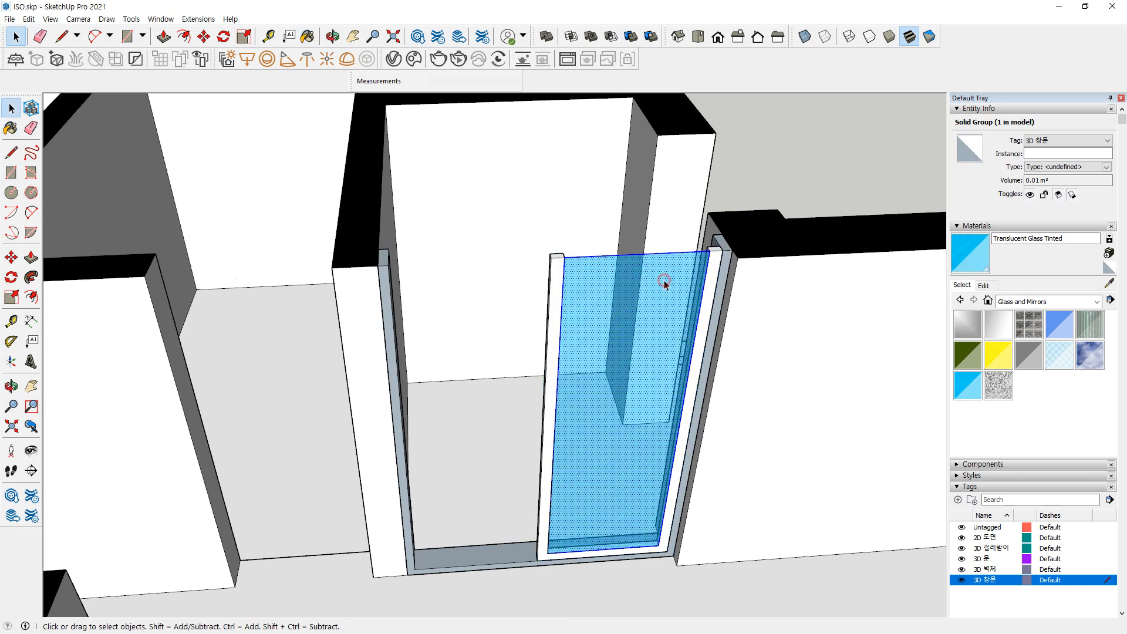
{"action": "scroll", "coordinate": [710, 250], "scroll_direction": "up", "scroll_amount": 3}
{"action": "scroll", "coordinate": [711, 250], "scroll_direction": "up", "scroll_amount": 4}
{"action": "key", "text": "m"}
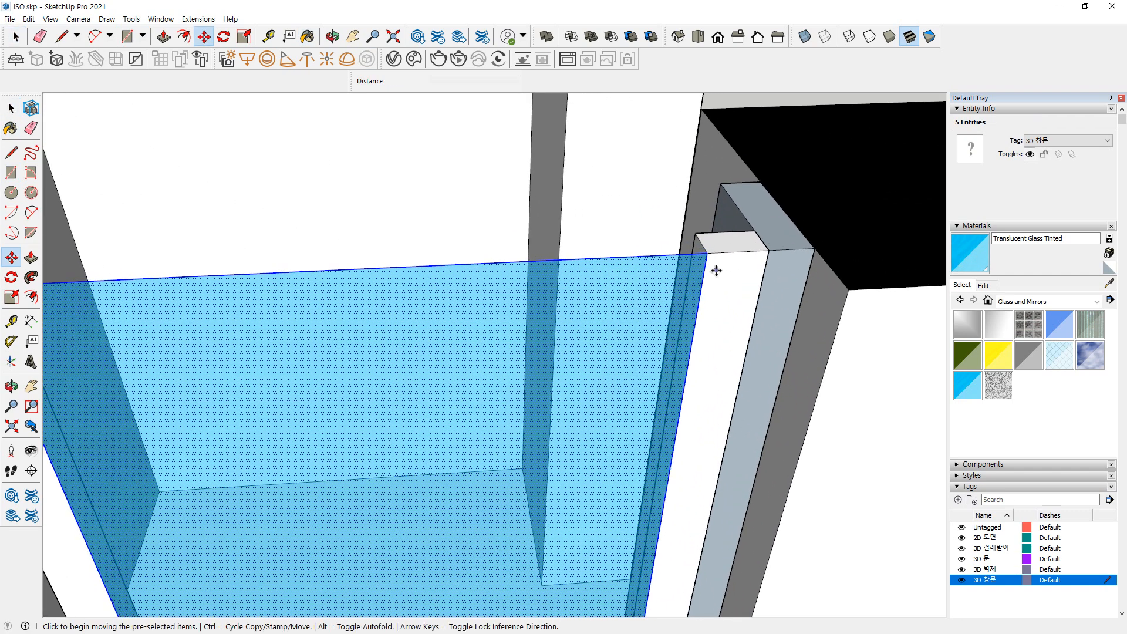
{"action": "left_click", "coordinate": [704, 254]}
{"action": "left_click", "coordinate": [705, 243]}
{"action": "key", "text": "space"}
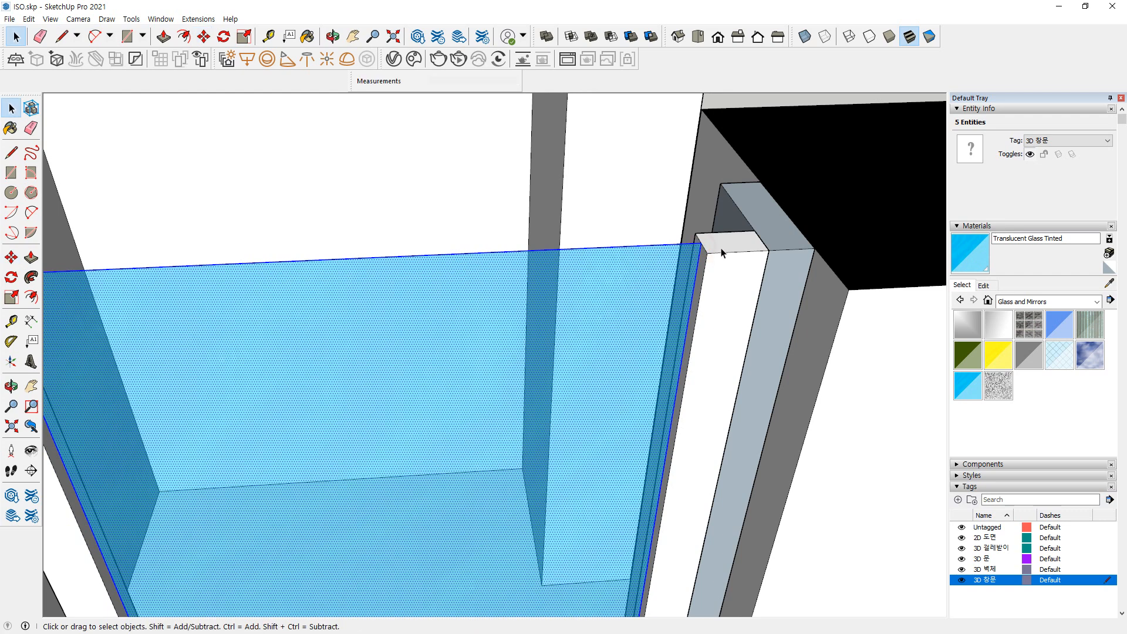
Group the glass pane with its sash frame and move the sash 35 mm deeper into the outer frame
{"action": "left_click", "coordinate": [732, 249], "text": "ctrl"}
{"action": "right_click", "coordinate": [732, 249]}
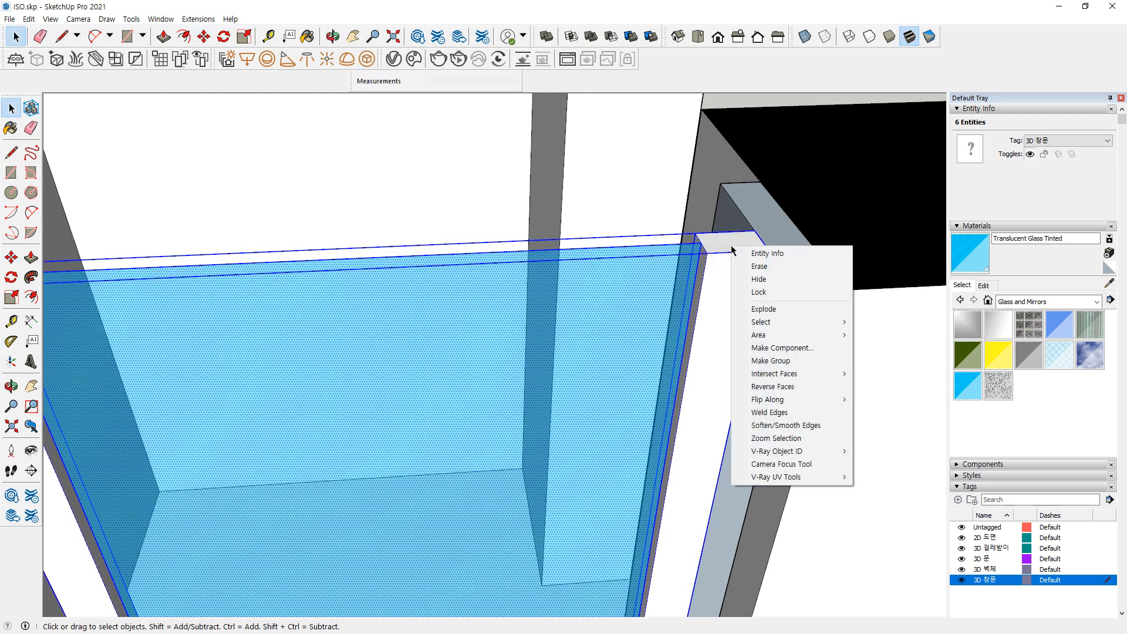
{"action": "key", "text": "g"}
{"action": "key", "text": "m"}
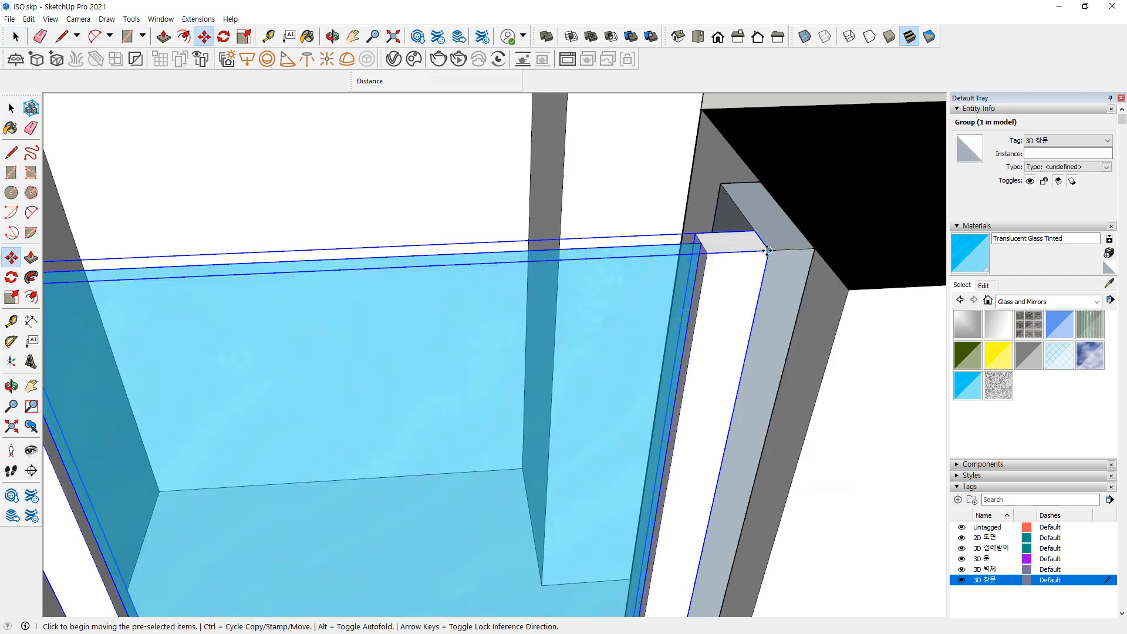
{"action": "left_click", "coordinate": [759, 235]}
{"action": "left_click", "coordinate": [747, 216]}
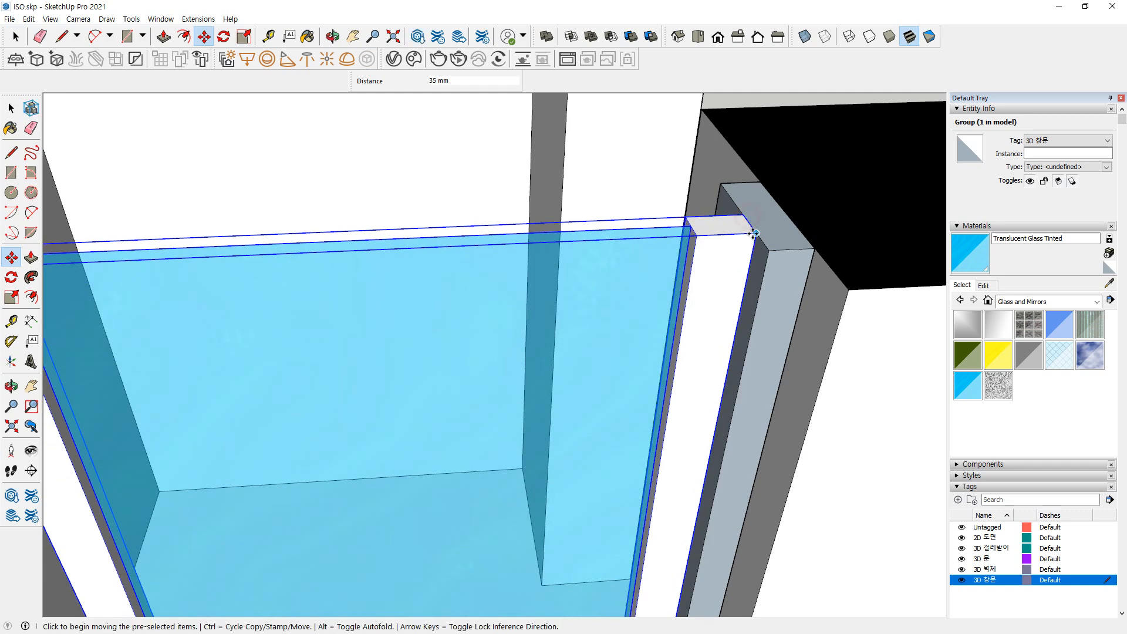
Copy the glazed sash into the other half of the opening, behind the first sash, so that their meeting stiles overlap
{"action": "left_click", "coordinate": [754, 233]}
{"action": "key", "text": "ctrl"}
{"action": "scroll", "coordinate": [211, 244], "scroll_direction": "down", "scroll_amount": 3}
{"action": "middle_click_drag", "start_coordinate": [212, 243], "coordinate": [407, 264], "text": "shift"}
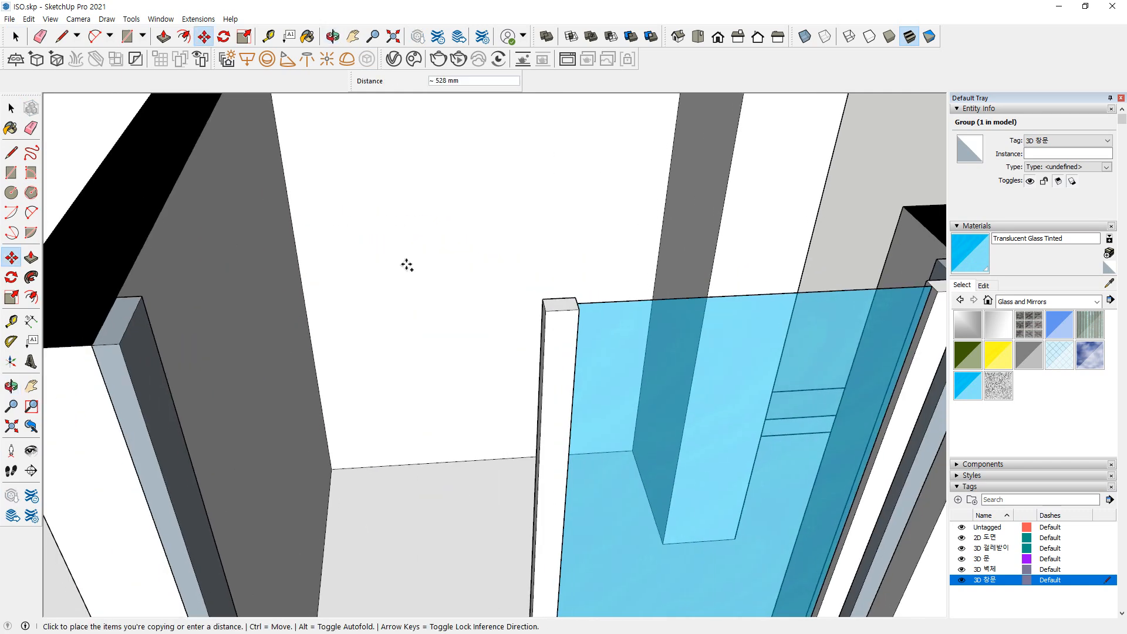
{"action": "left_click", "coordinate": [574, 299]}
{"action": "scroll", "coordinate": [581, 326], "scroll_direction": "down", "scroll_amount": 2}
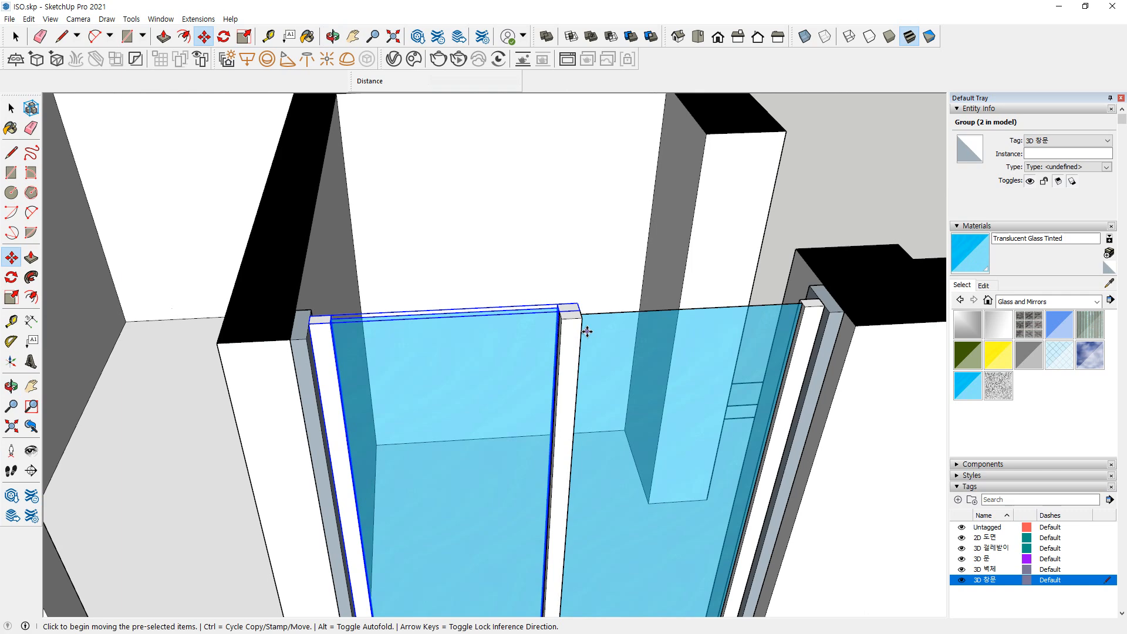
{"action": "middle_click_drag", "start_coordinate": [667, 396], "coordinate": [593, 354]}
{"action": "key", "text": "space"}
{"action": "scroll", "coordinate": [551, 288], "scroll_direction": "down", "scroll_amount": 1}
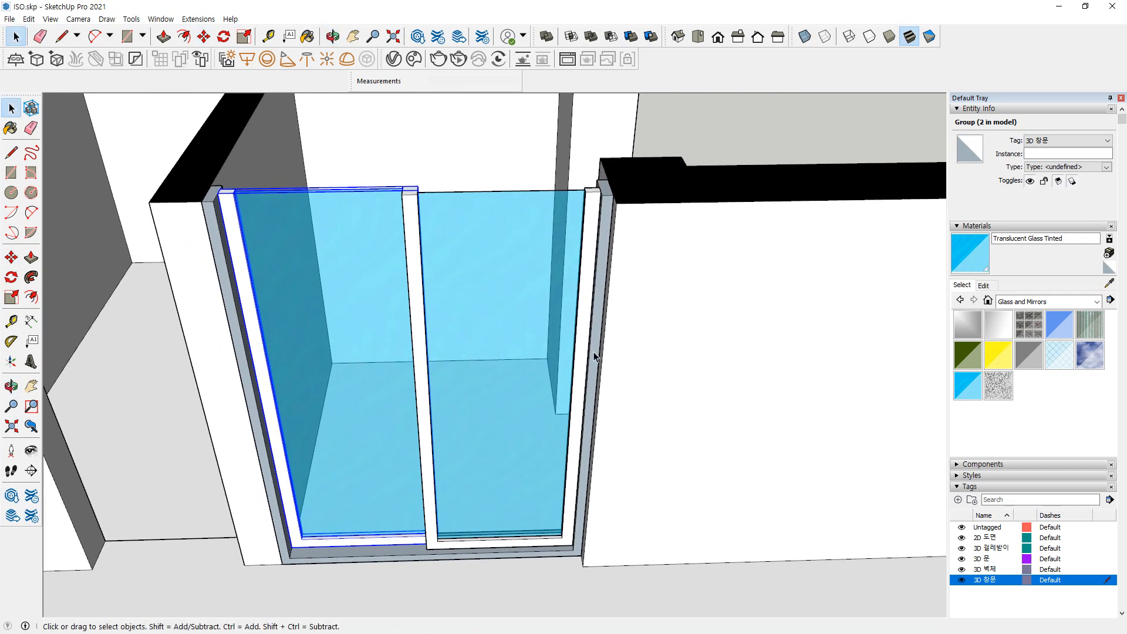
{"action": "key", "text": "ctrl+2"}
{"action": "mouse_move", "coordinate": [271, 250]}
{"action": "left_mouse_down"}
{"action": "mouse_move", "coordinate": [273, 293]}
{"action": "mouse_move", "coordinate": [321, 279]}
{"action": "mouse_move", "coordinate": [492, 278]}
{"action": "mouse_move", "coordinate": [483, 294]}
{"action": "left_mouse_up"}
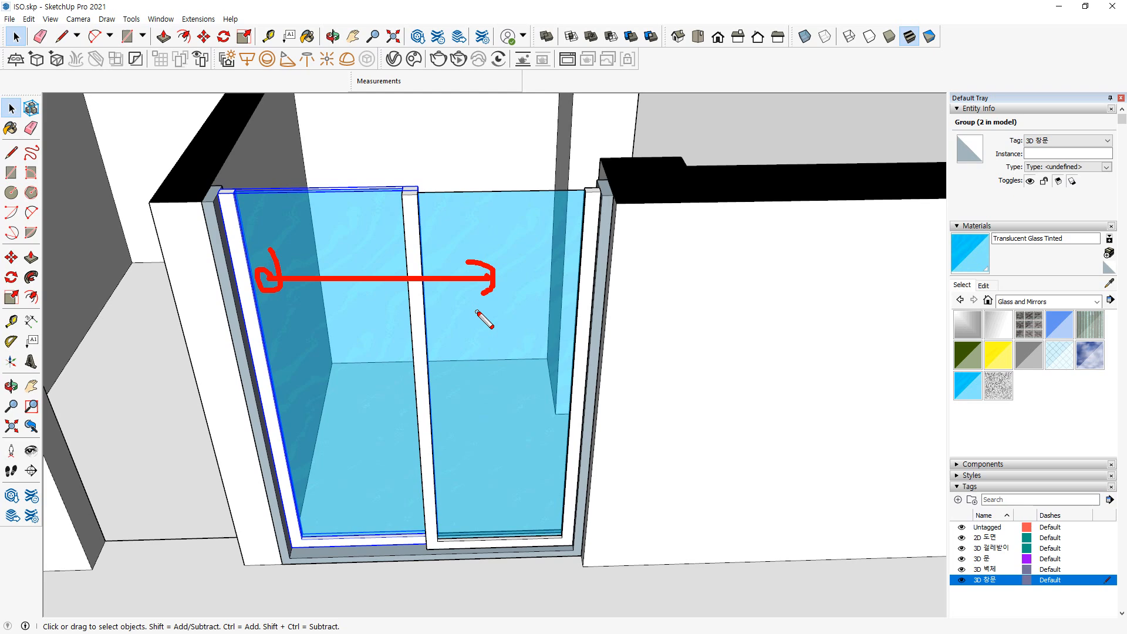
{"action": "key", "text": "Escape"}
Examine the two-sash sliding door up close and the whole floor plan model with its windows
{"action": "scroll", "coordinate": [498, 397], "scroll_direction": "down", "scroll_amount": 3}
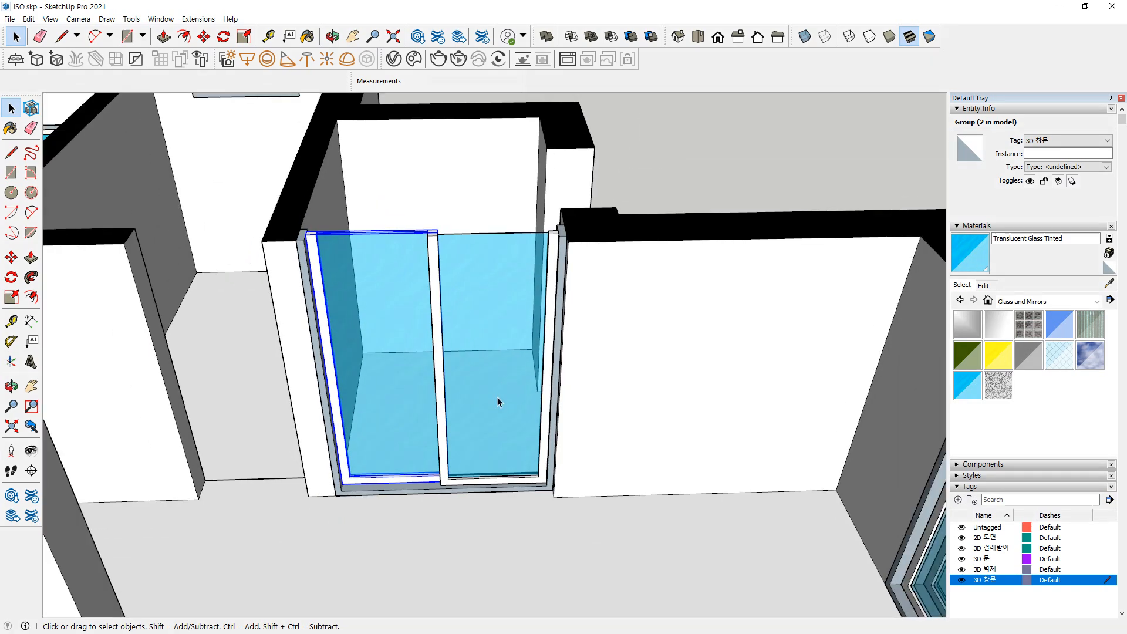
{"action": "mouse_move", "coordinate": [580, 440]}
{"action": "middle_mouse_down"}
{"action": "mouse_move", "coordinate": [748, 432]}
{"action": "mouse_move", "coordinate": [776, 443]}
{"action": "middle_mouse_up"}
{"action": "scroll", "coordinate": [634, 467], "scroll_direction": "up", "scroll_amount": 7}
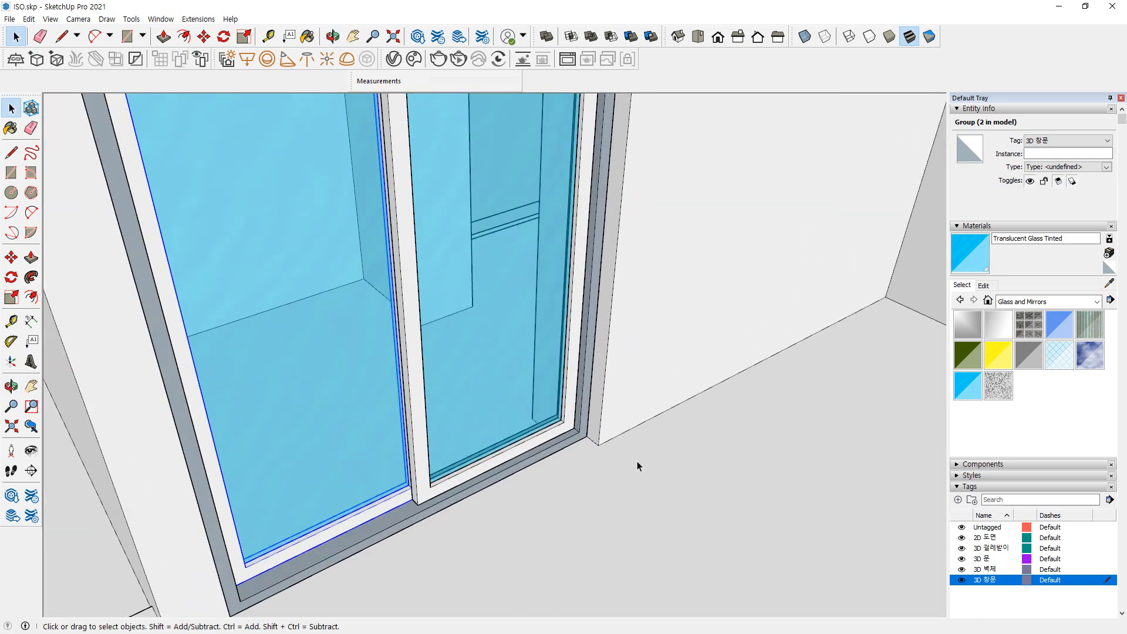
{"action": "mouse_move", "coordinate": [570, 487]}
{"action": "middle_mouse_down"}
{"action": "mouse_move", "coordinate": [594, 442]}
{"action": "mouse_move", "coordinate": [559, 536]}
{"action": "mouse_move", "coordinate": [741, 460]}
{"action": "mouse_move", "coordinate": [206, 484]}
{"action": "mouse_move", "coordinate": [70, 470]}
{"action": "middle_mouse_up"}
{"action": "scroll", "coordinate": [598, 457], "scroll_direction": "down", "scroll_amount": 10}
{"action": "scroll", "coordinate": [552, 438], "scroll_direction": "up", "scroll_amount": 8}
{"action": "scroll", "coordinate": [537, 432], "scroll_direction": "down", "scroll_amount": 10}
{"action": "left_click", "coordinate": [754, 487]}
{"action": "scroll", "coordinate": [302, 308], "scroll_direction": "up", "scroll_amount": 2}
{"action": "middle_click_drag", "start_coordinate": [302, 308], "coordinate": [449, 332], "text": "shift"}
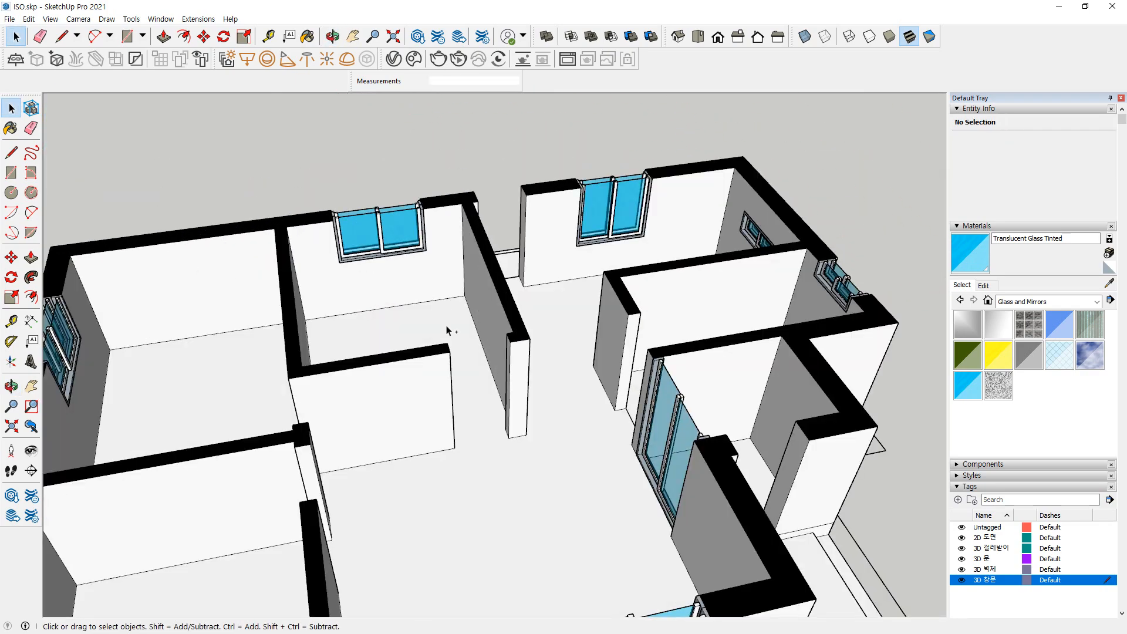
{"action": "scroll", "coordinate": [582, 552], "scroll_direction": "down", "scroll_amount": 3}
{"action": "middle_click_drag", "start_coordinate": [582, 552], "coordinate": [329, 463]}
{"action": "scroll", "coordinate": [1027, 528], "scroll_direction": "down", "scroll_amount": 5}
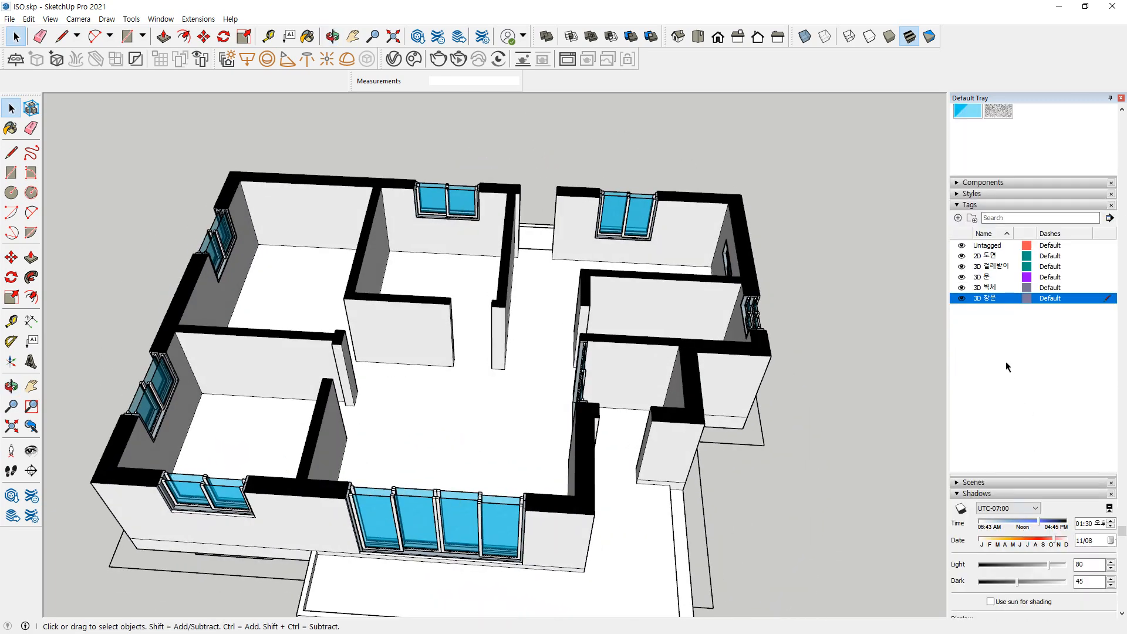
Make 3D 문 the active tag and hide the 3D 창문 tag
{"action": "left_click", "coordinate": [1098, 277]}
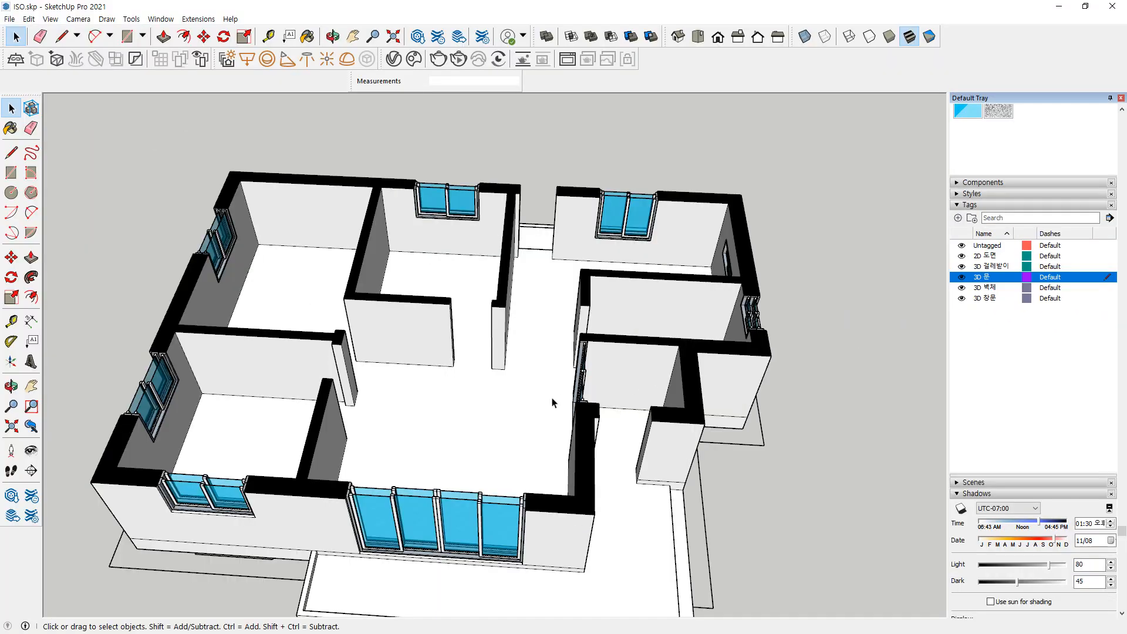
{"action": "middle_click_drag", "start_coordinate": [552, 329], "coordinate": [386, 395]}
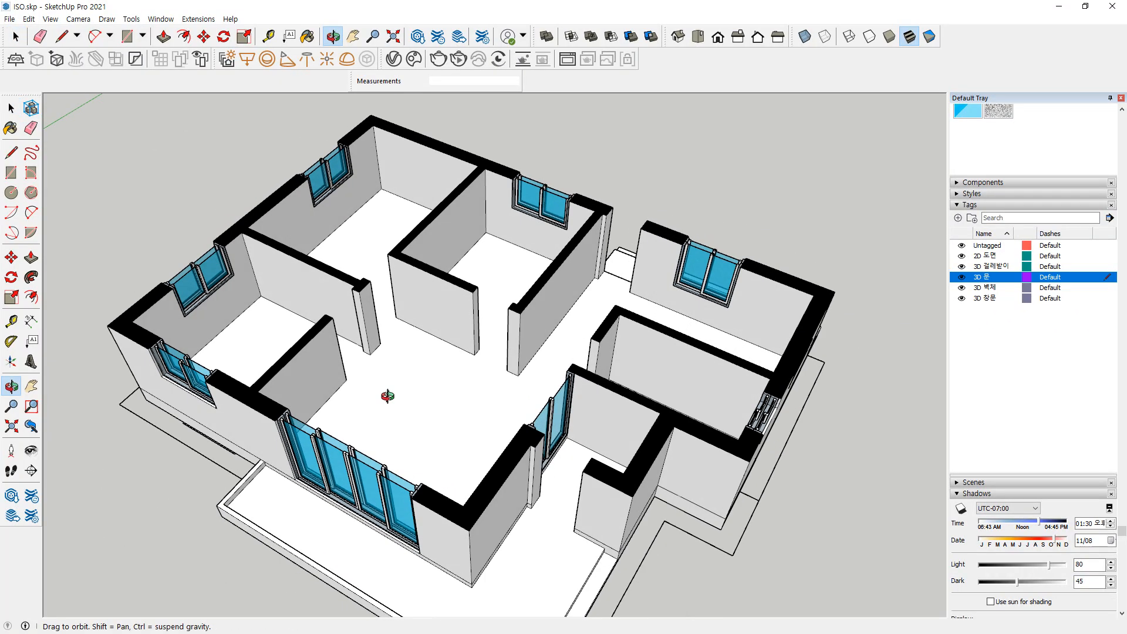
{"action": "left_click", "coordinate": [962, 299]}
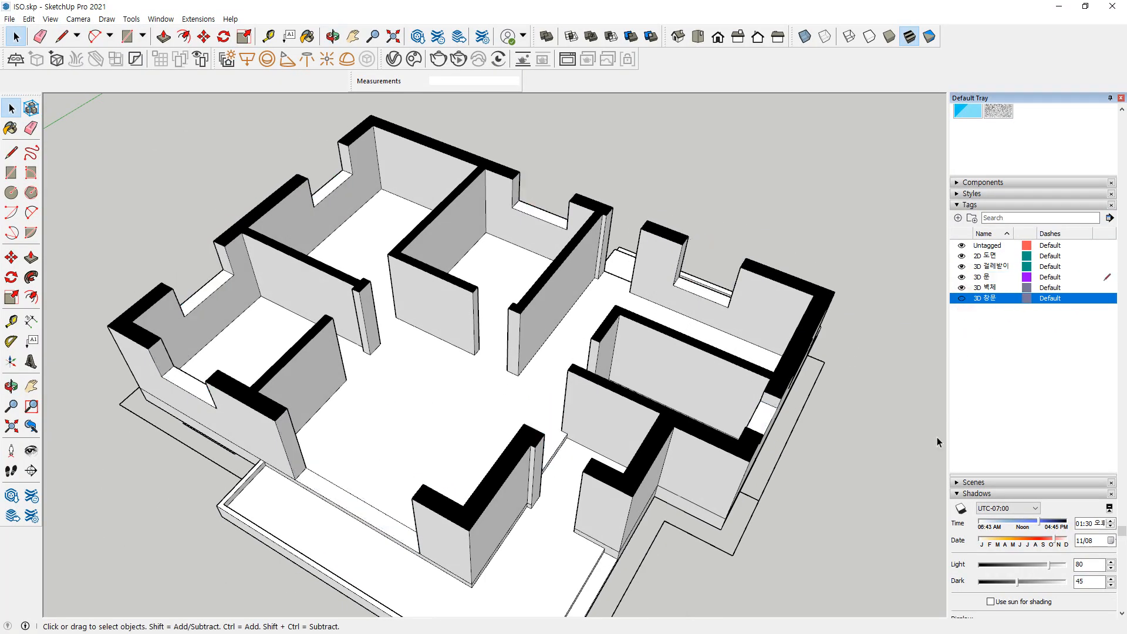
{"action": "left_click", "coordinate": [962, 299]}
{"action": "left_click", "coordinate": [962, 299]}
{"action": "middle_click_drag", "start_coordinate": [428, 355], "coordinate": [404, 350]}
{"action": "scroll", "coordinate": [364, 316], "scroll_direction": "up", "scroll_amount": 5}
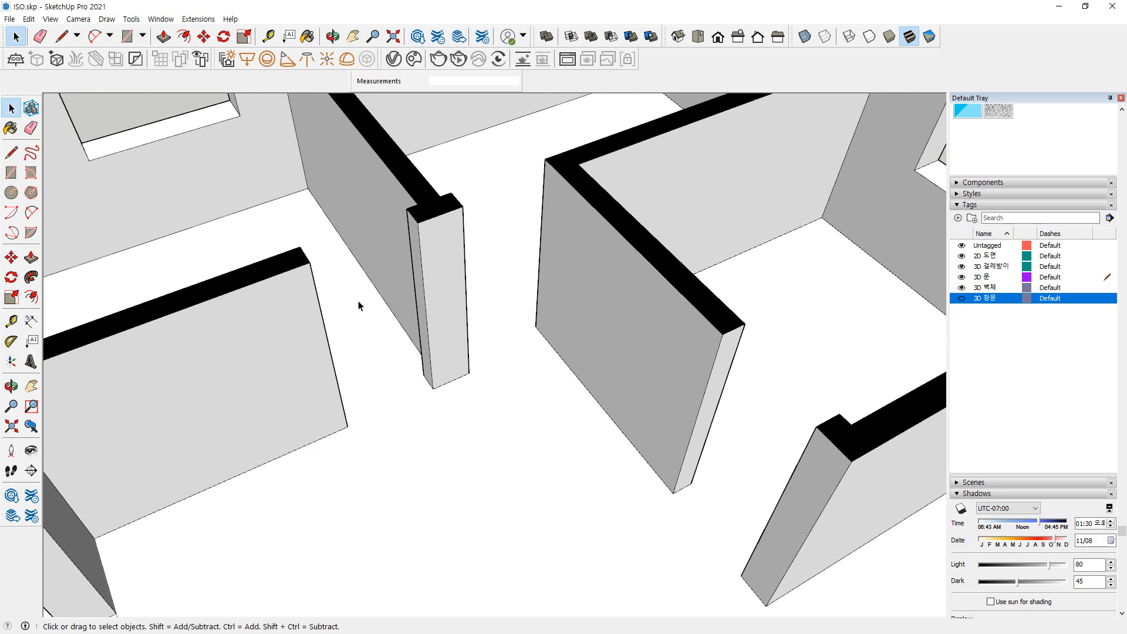
{"action": "mouse_move", "coordinate": [314, 270]}
{"action": "left_mouse_down"}
{"action": "mouse_move", "coordinate": [354, 411]}
{"action": "mouse_move", "coordinate": [398, 411]}
{"action": "mouse_move", "coordinate": [434, 367]}
{"action": "mouse_move", "coordinate": [411, 222]}
{"action": "left_mouse_up"}
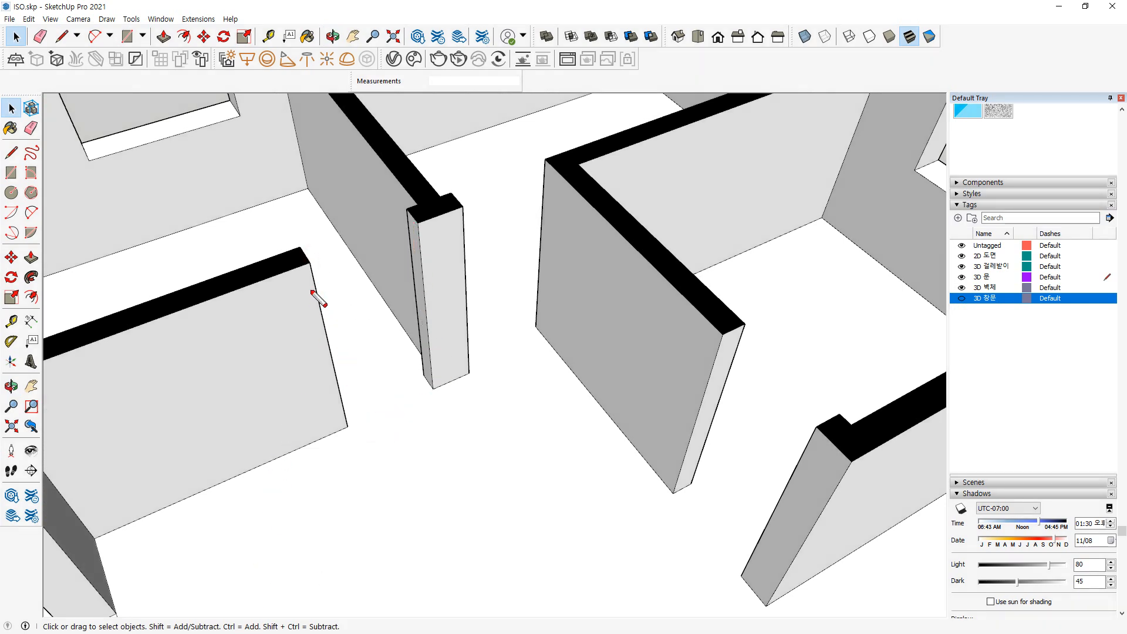
{"action": "left_click_drag", "start_coordinate": [312, 266], "coordinate": [357, 429]}
{"action": "left_click_drag", "start_coordinate": [413, 218], "coordinate": [441, 401]}
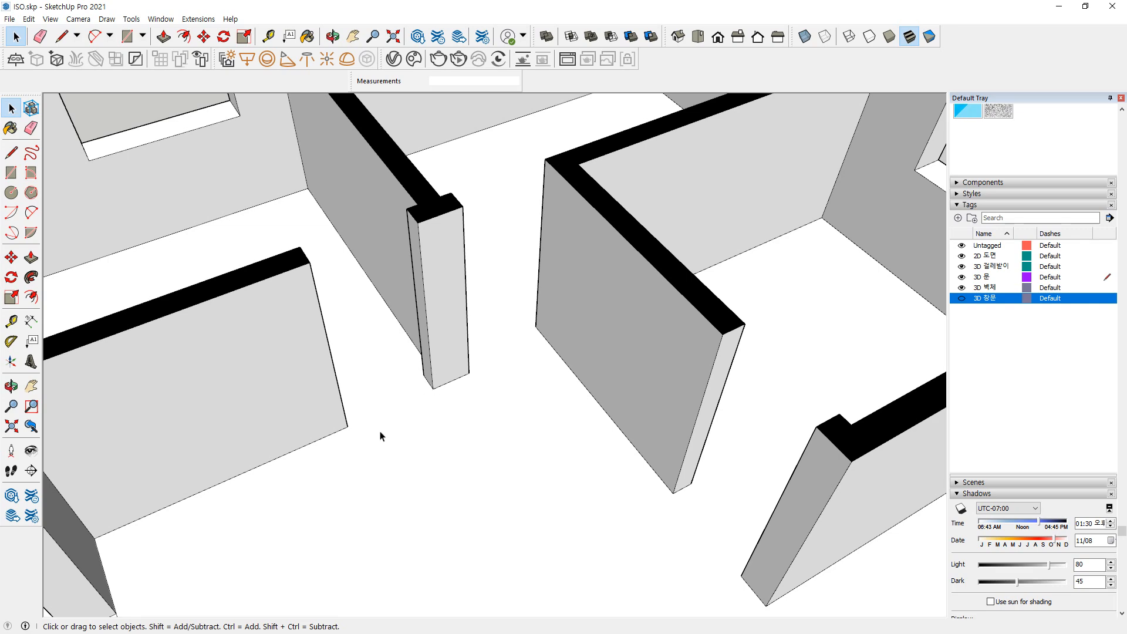
{"action": "scroll", "coordinate": [380, 435], "scroll_direction": "up", "scroll_amount": 10}
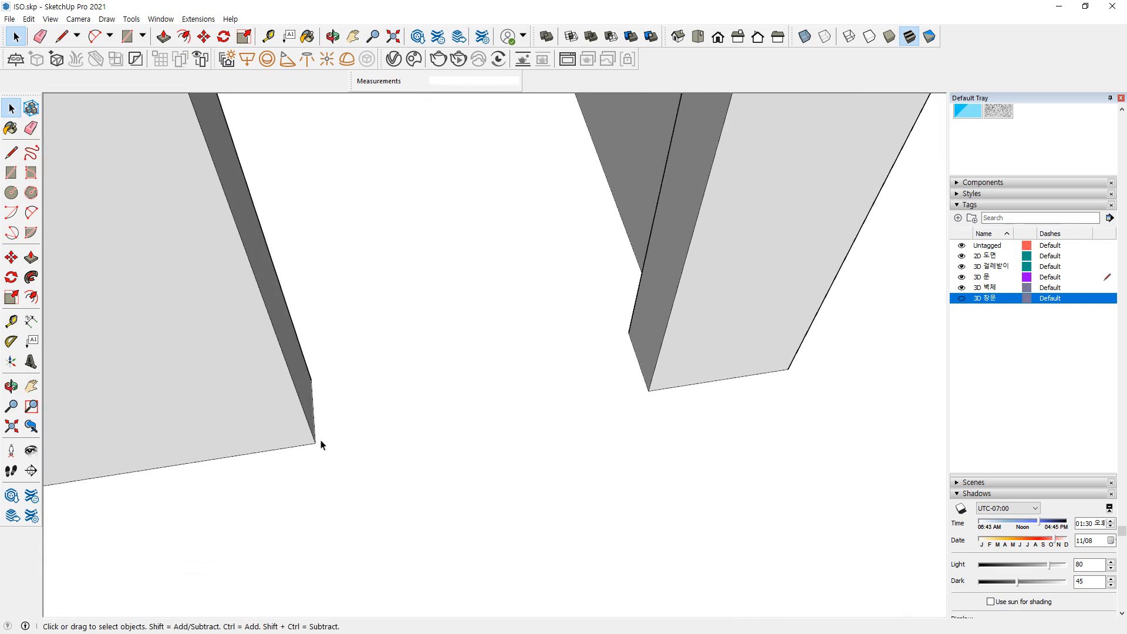
{"action": "key", "text": "r"}
{"action": "left_click", "coordinate": [316, 441]}
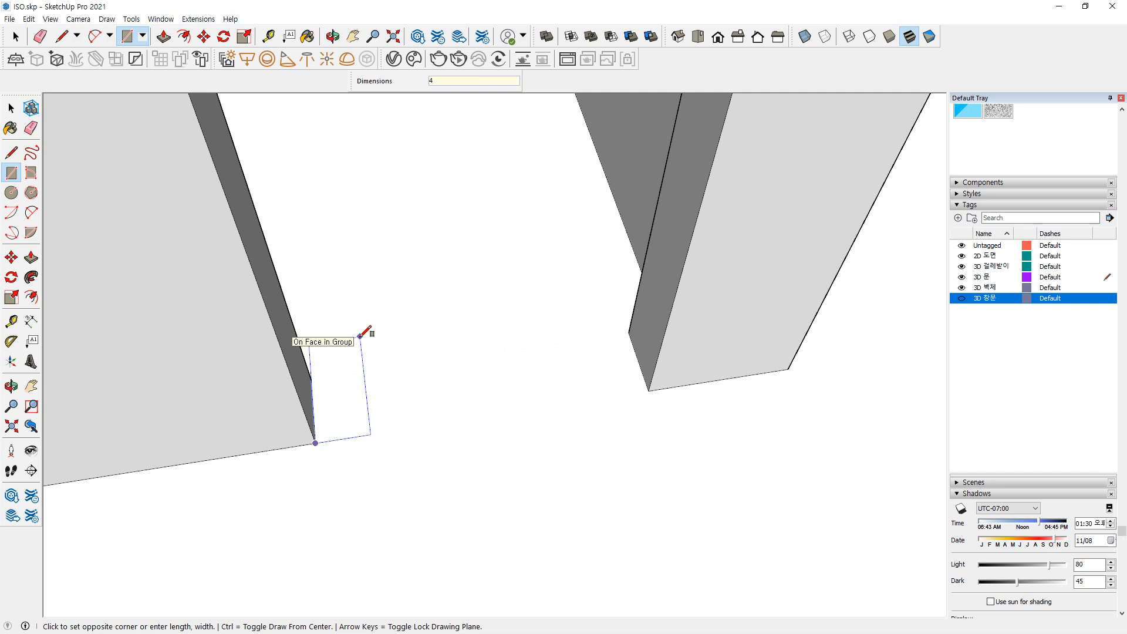
{"action": "key", "text": "Return"}
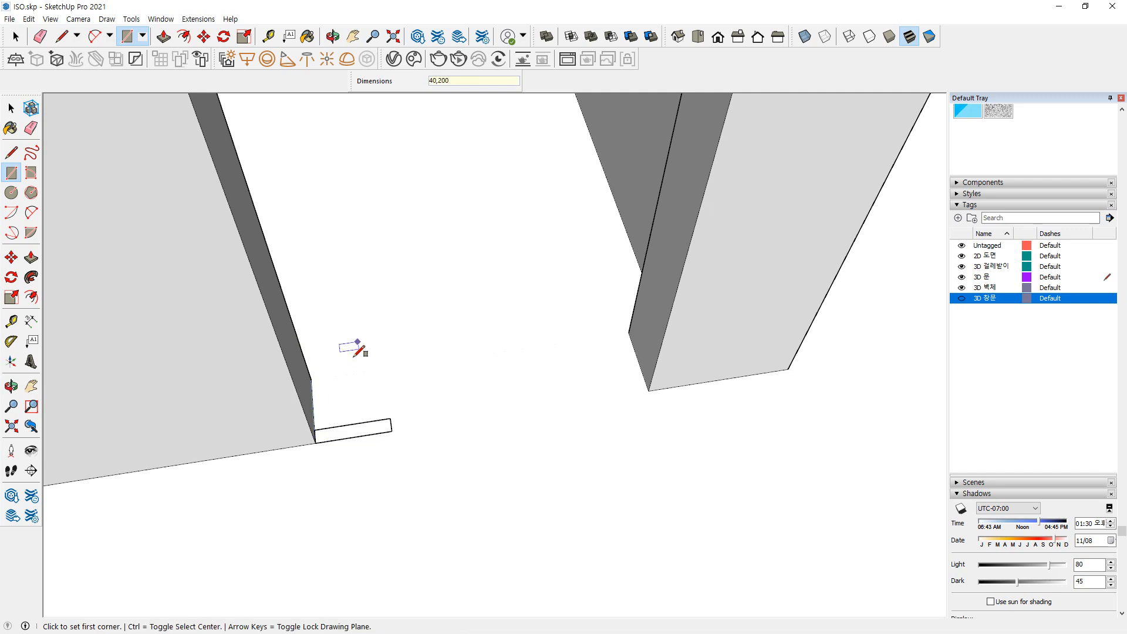
{"action": "key", "text": "ctrl+z"}
Draw a 200 × 40 mm rectangle at the base of the doorway's wall end and extrude it 2100 mm up to the wall top
{"action": "left_click", "coordinate": [316, 442]}
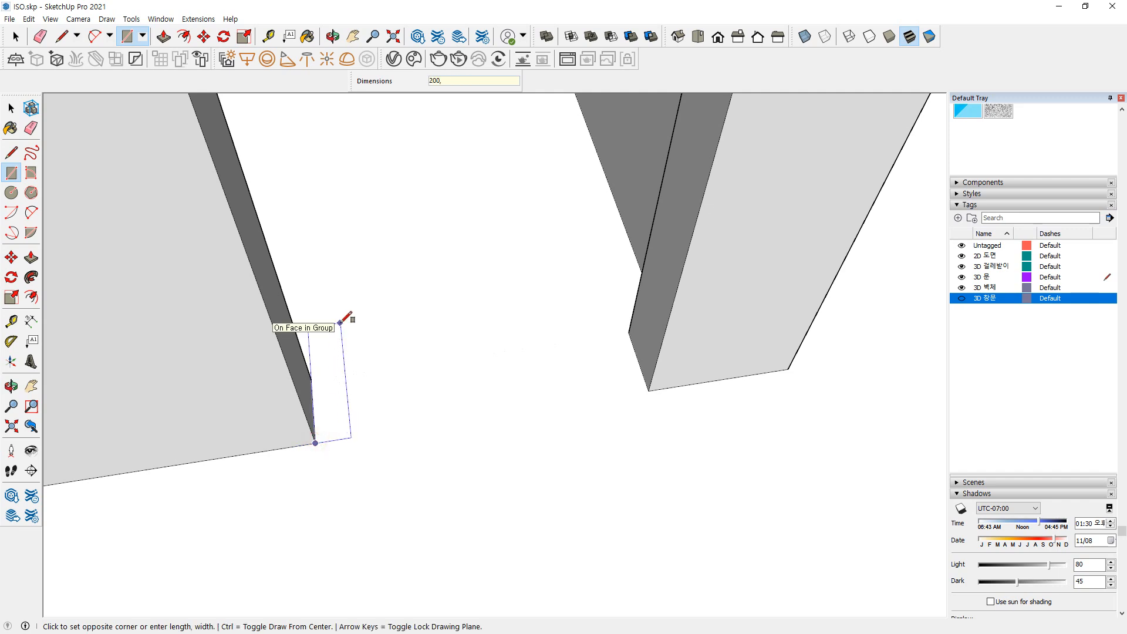
{"action": "type", "text": "200,40"}
{"action": "key", "text": "Return"}
{"action": "key", "text": "p"}
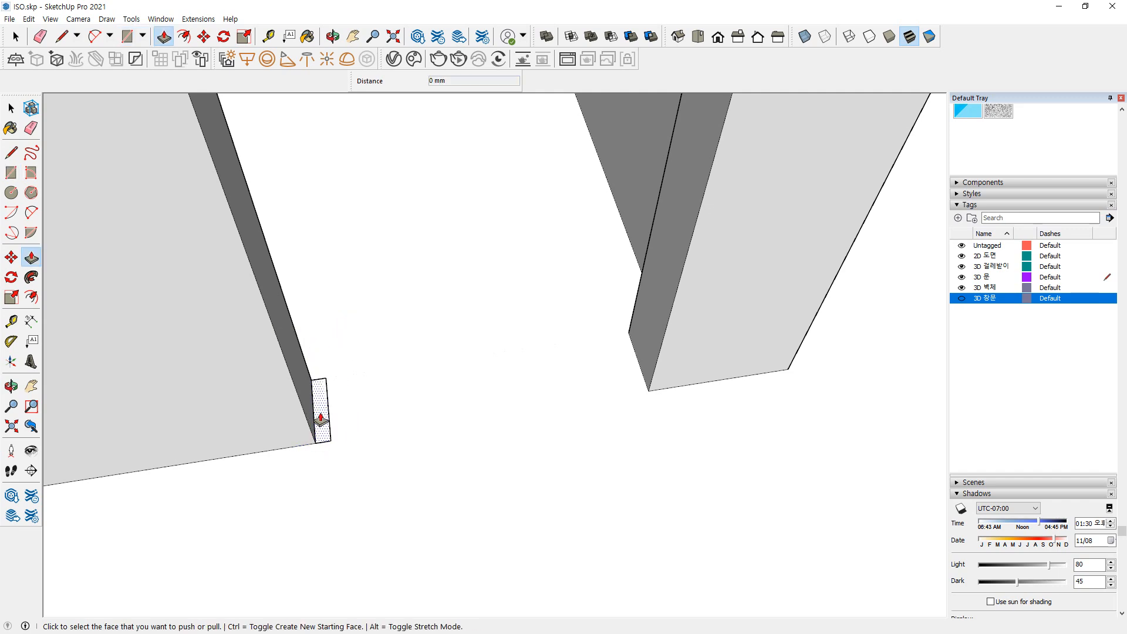
{"action": "left_click", "coordinate": [320, 418]}
{"action": "scroll", "coordinate": [297, 333], "scroll_direction": "down", "scroll_amount": 1}
{"action": "scroll", "coordinate": [297, 332], "scroll_direction": "down", "scroll_amount": 3}
{"action": "middle_click_drag", "start_coordinate": [276, 286], "coordinate": [326, 445], "text": "shift"}
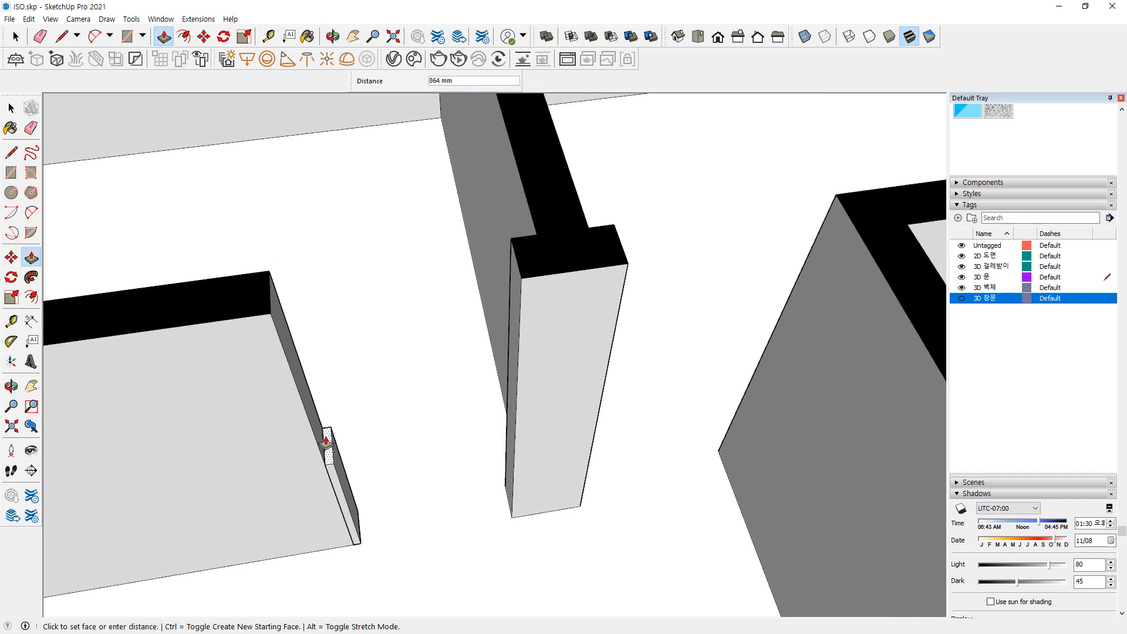
{"action": "left_click", "coordinate": [265, 318]}
Extend both narrow faces of the door jamb so it projects 10 mm beyond each side of the wall
{"action": "middle_click_drag", "start_coordinate": [342, 397], "coordinate": [347, 347]}
{"action": "scroll", "coordinate": [330, 489], "scroll_direction": "up", "scroll_amount": 3}
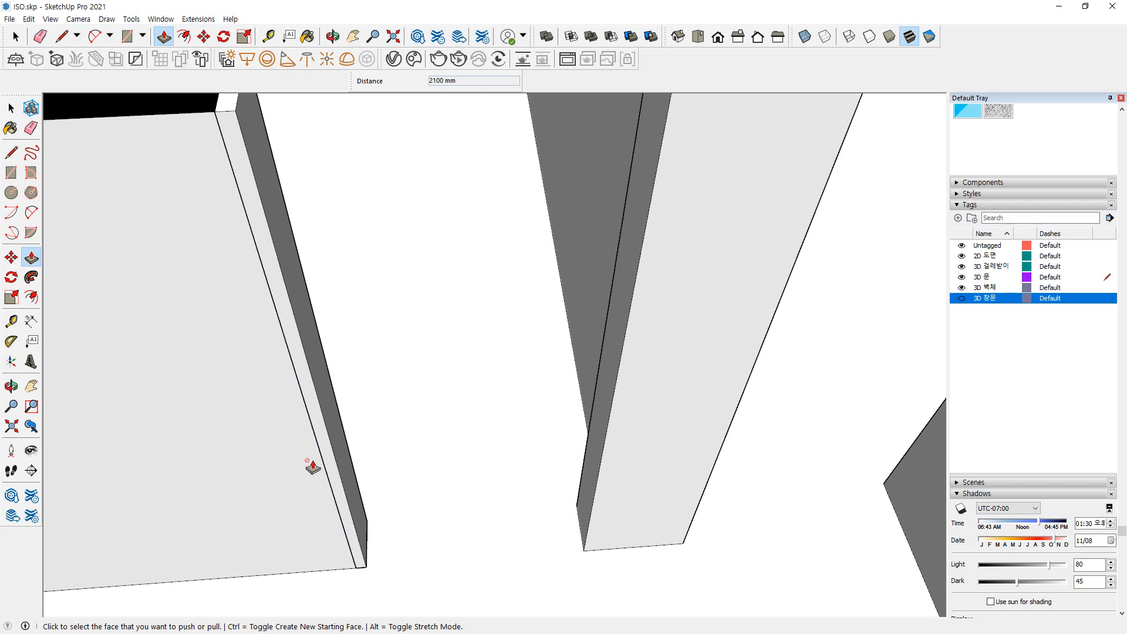
{"action": "middle_click_drag", "start_coordinate": [312, 468], "coordinate": [365, 478]}
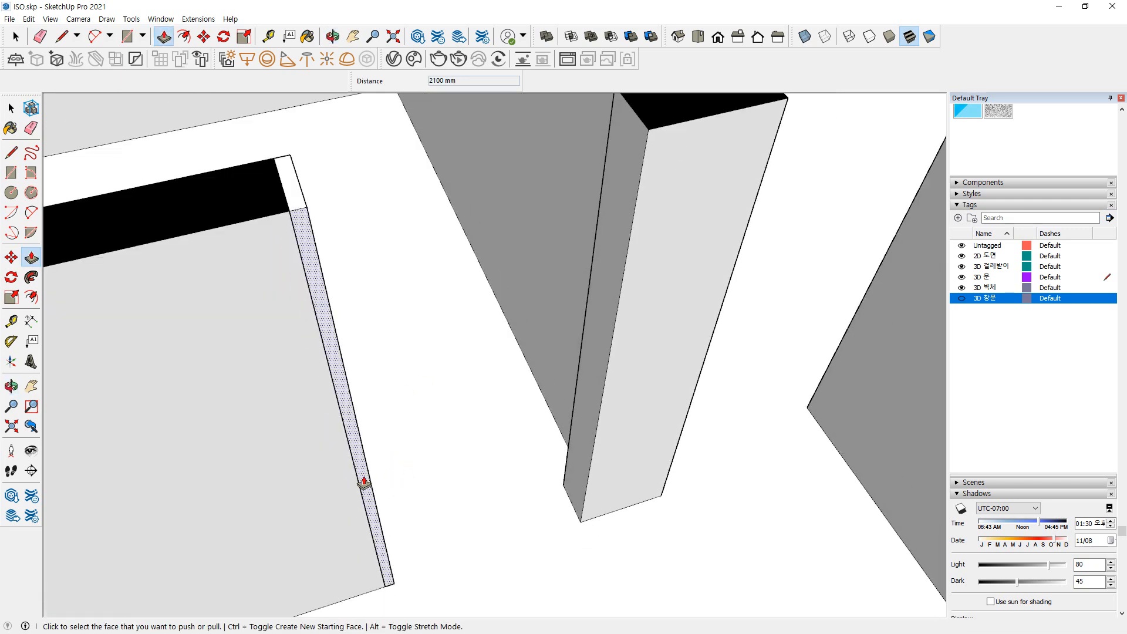
{"action": "left_click", "coordinate": [364, 478]}
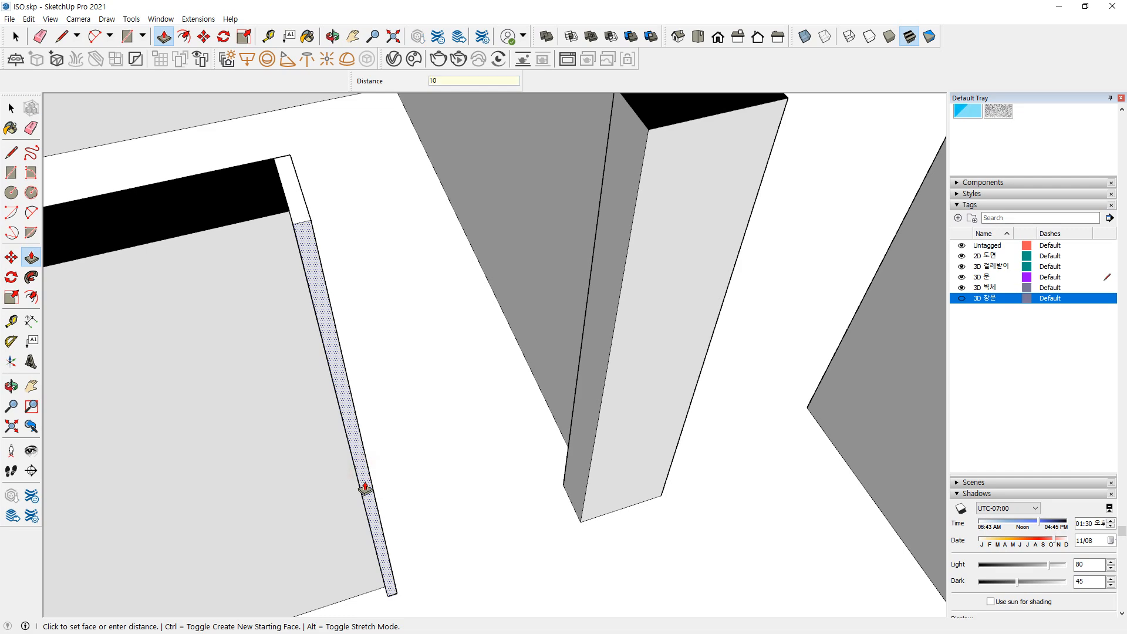
{"action": "key", "text": "Return"}
{"action": "middle_click_drag", "start_coordinate": [365, 474], "coordinate": [466, 249]}
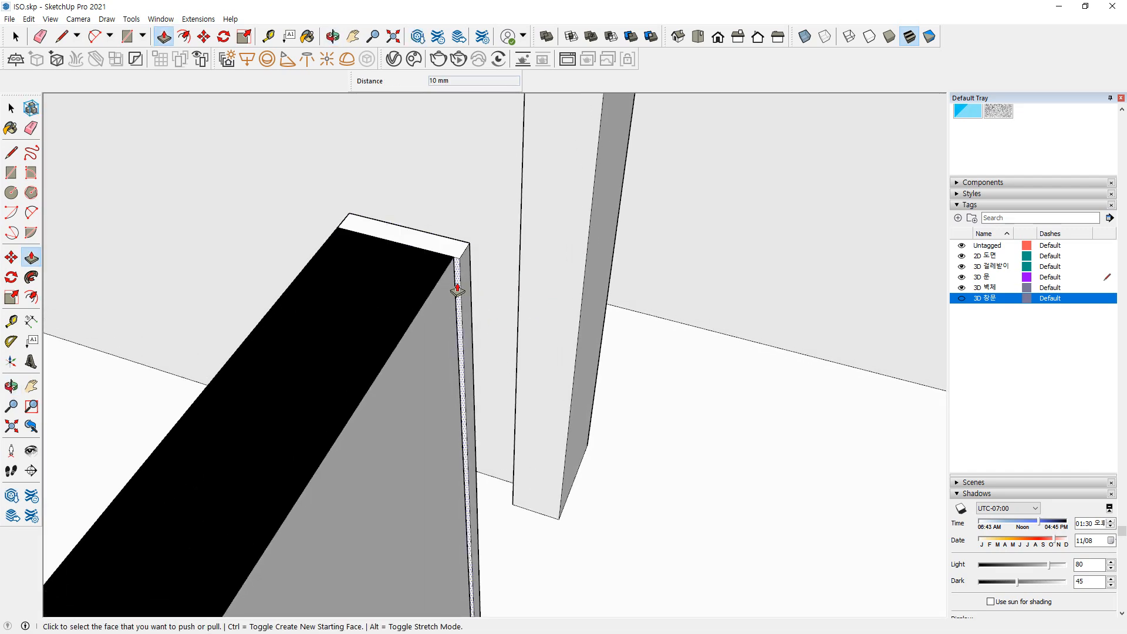
{"action": "middle_click_drag", "start_coordinate": [457, 289], "coordinate": [713, 292]}
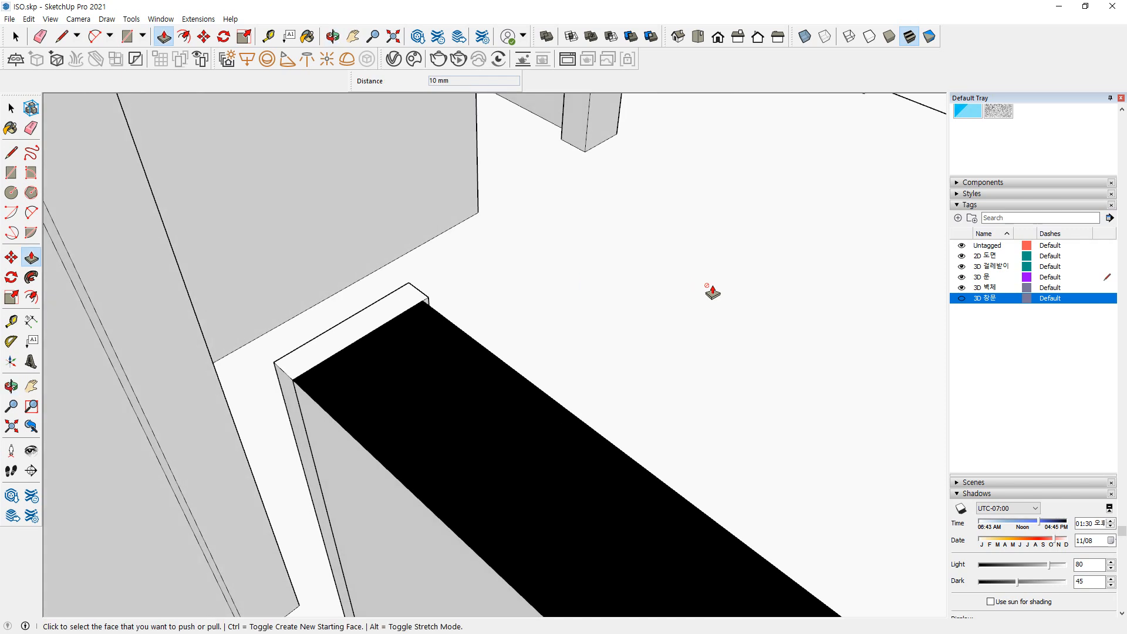
{"action": "left_click", "coordinate": [293, 416]}
{"action": "type", "text": "10"}
{"action": "key", "text": "Return"}
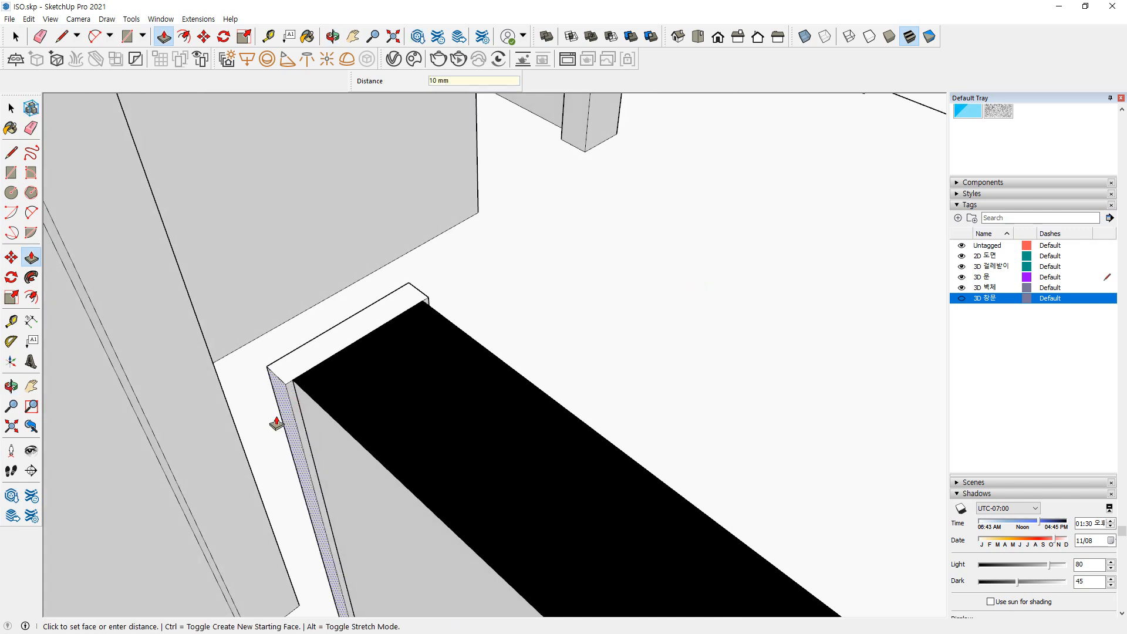
Select the whole door jamb and make it a group
{"action": "middle_click_drag", "start_coordinate": [305, 400], "coordinate": [346, 434]}
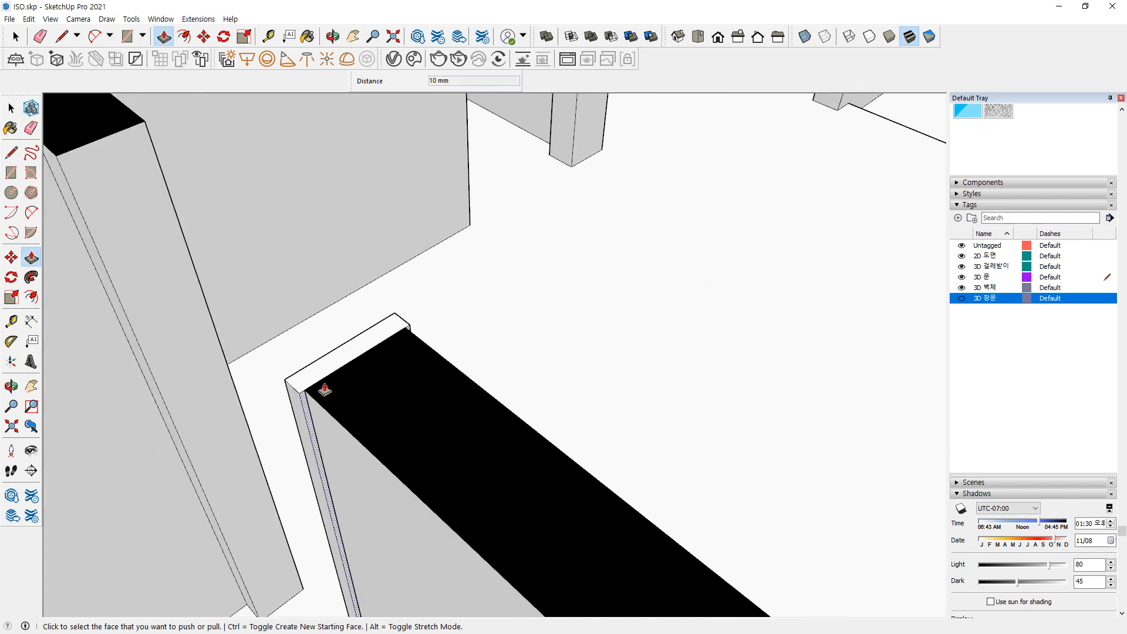
{"action": "middle_click_drag", "start_coordinate": [325, 389], "coordinate": [458, 330]}
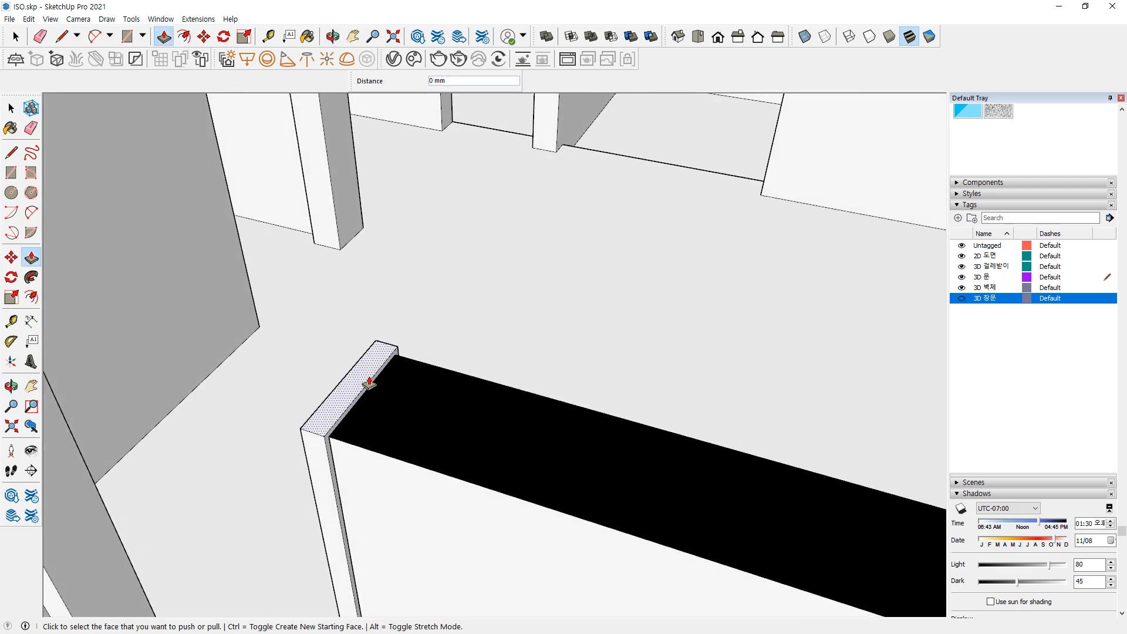
{"action": "key", "text": "space"}
{"action": "left_click", "coordinate": [349, 393]}
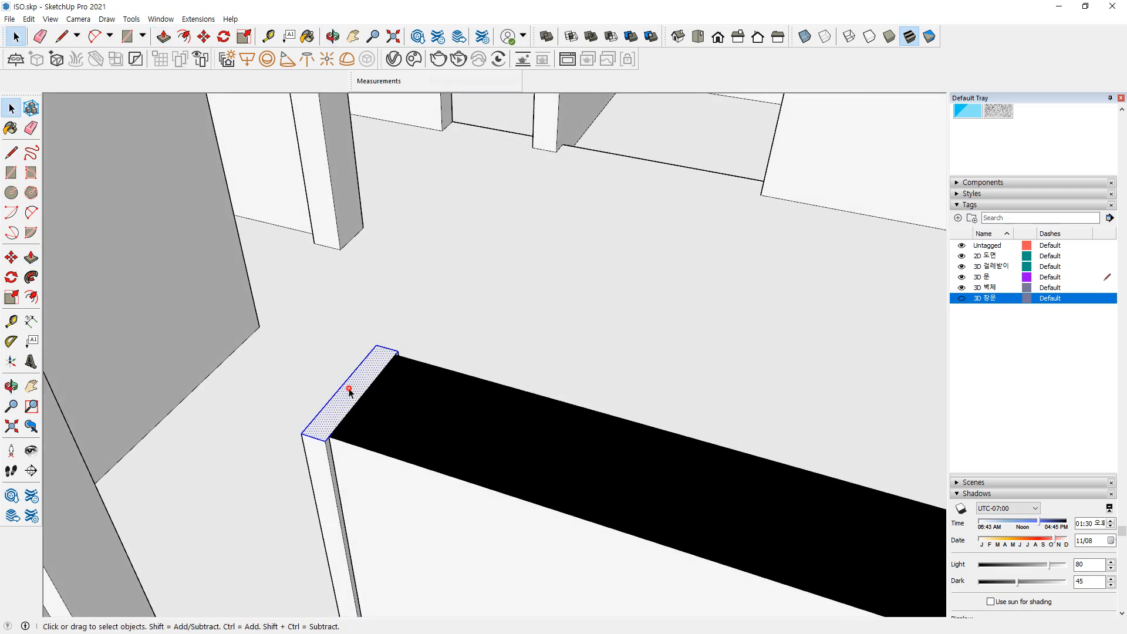
{"action": "triple_click", "coordinate": [349, 392]}
{"action": "right_click", "coordinate": [349, 392]}
{"action": "key", "text": "g"}
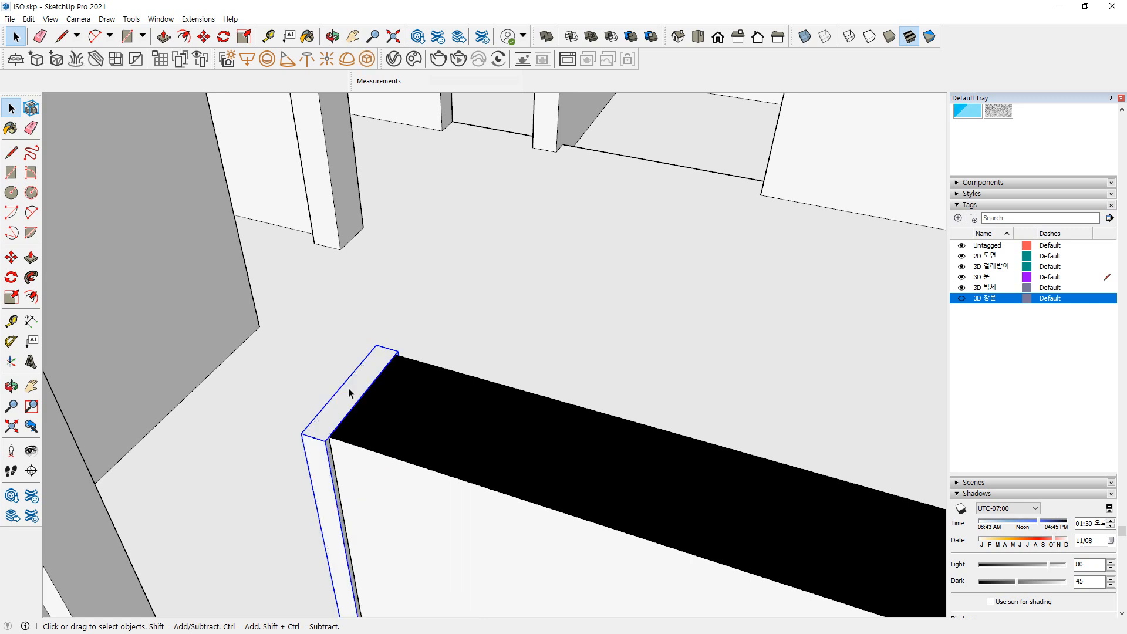
Copy the jamb straight across the doorway onto the opposite wall end
{"action": "key", "text": "m"}
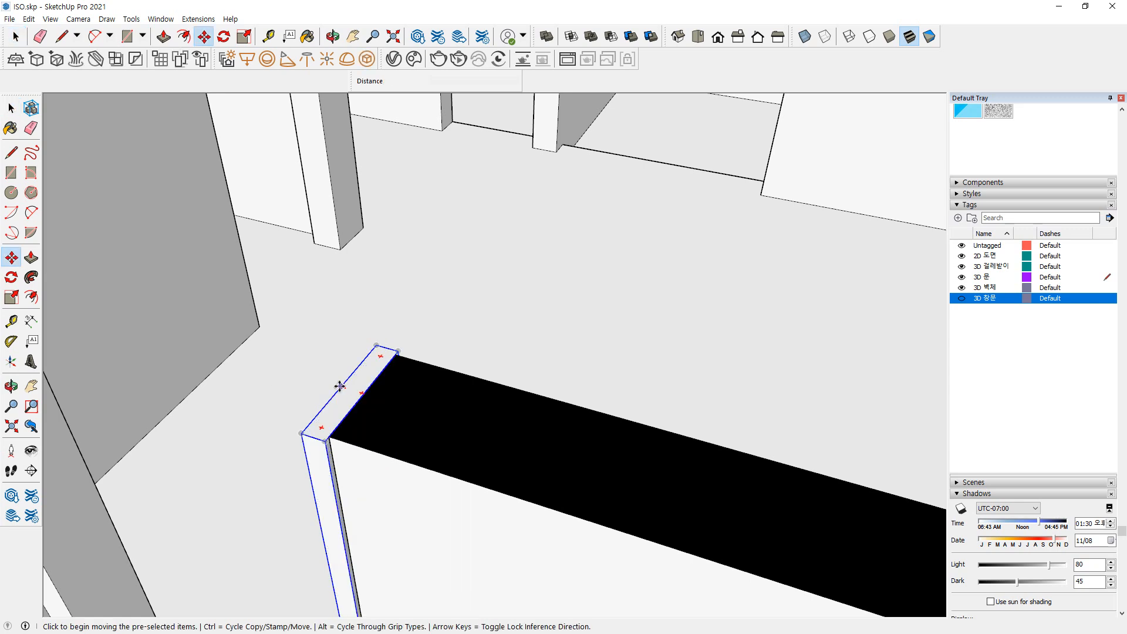
{"action": "left_click", "coordinate": [340, 386]}
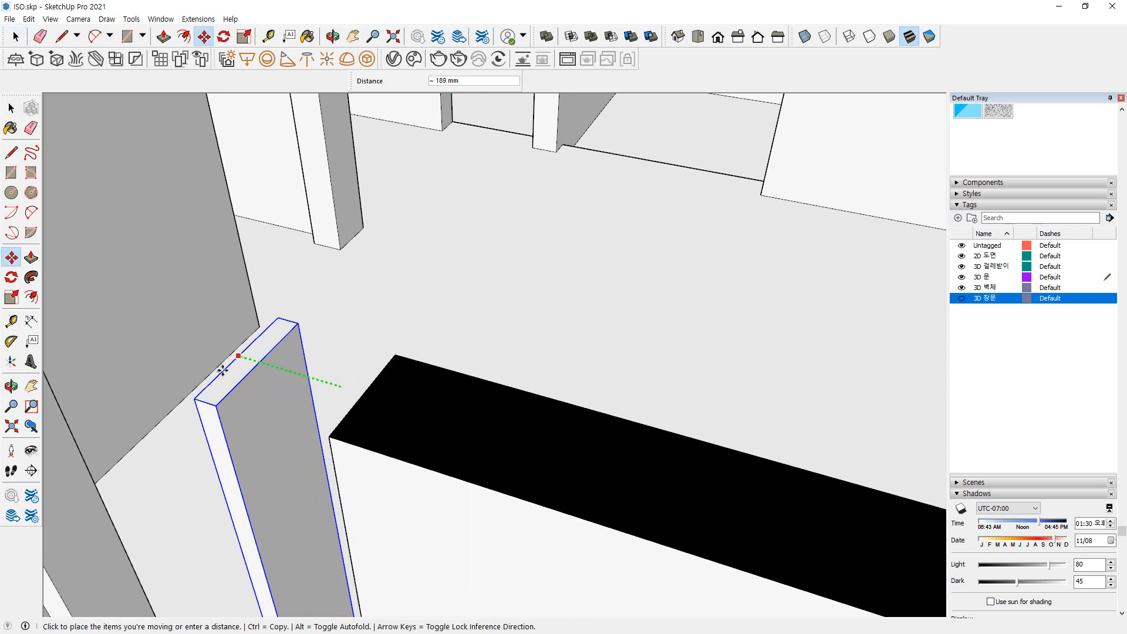
{"action": "key", "text": "ctrl"}
{"action": "middle_click_drag", "start_coordinate": [131, 333], "coordinate": [327, 423]}
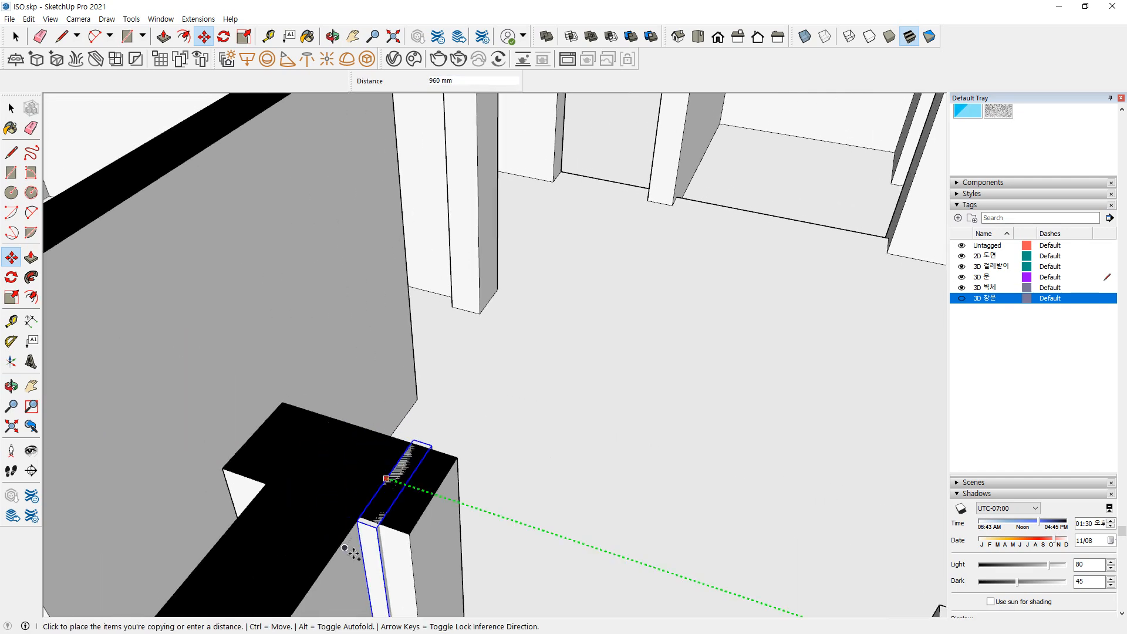
{"action": "left_click", "coordinate": [441, 484]}
Draw a full-height rectangle spanning the opening between the two jambs and extrude it 40 mm as the door leaf
{"action": "middle_click_drag", "start_coordinate": [440, 483], "coordinate": [446, 329]}
{"action": "middle_click_drag", "start_coordinate": [369, 263], "coordinate": [380, 300]}
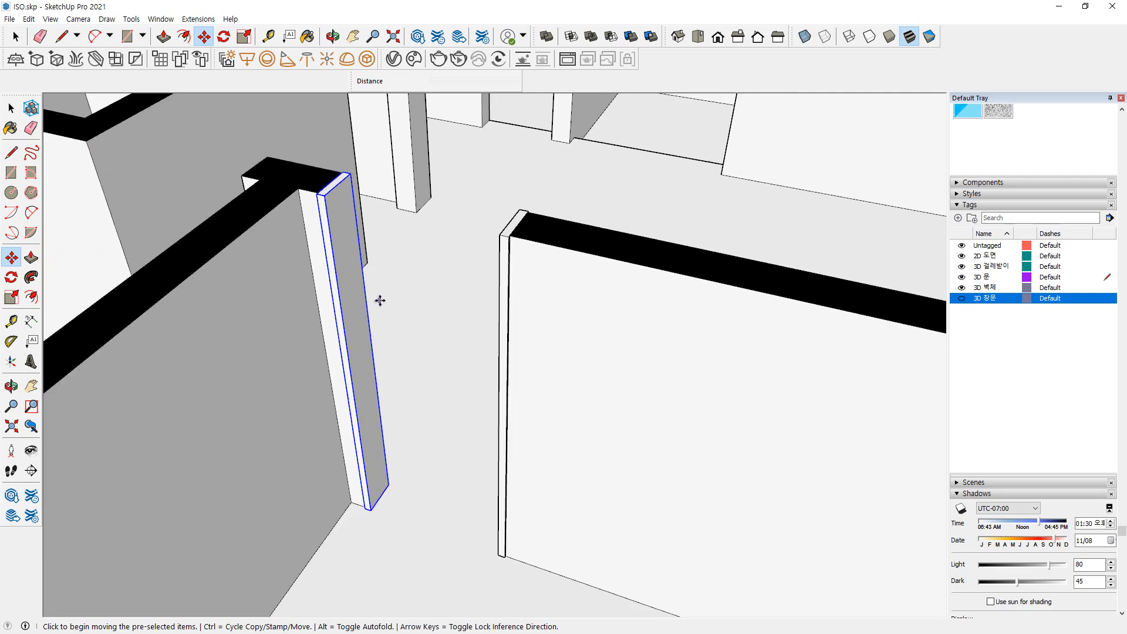
{"action": "key", "text": "r"}
{"action": "left_click", "coordinate": [324, 195]}
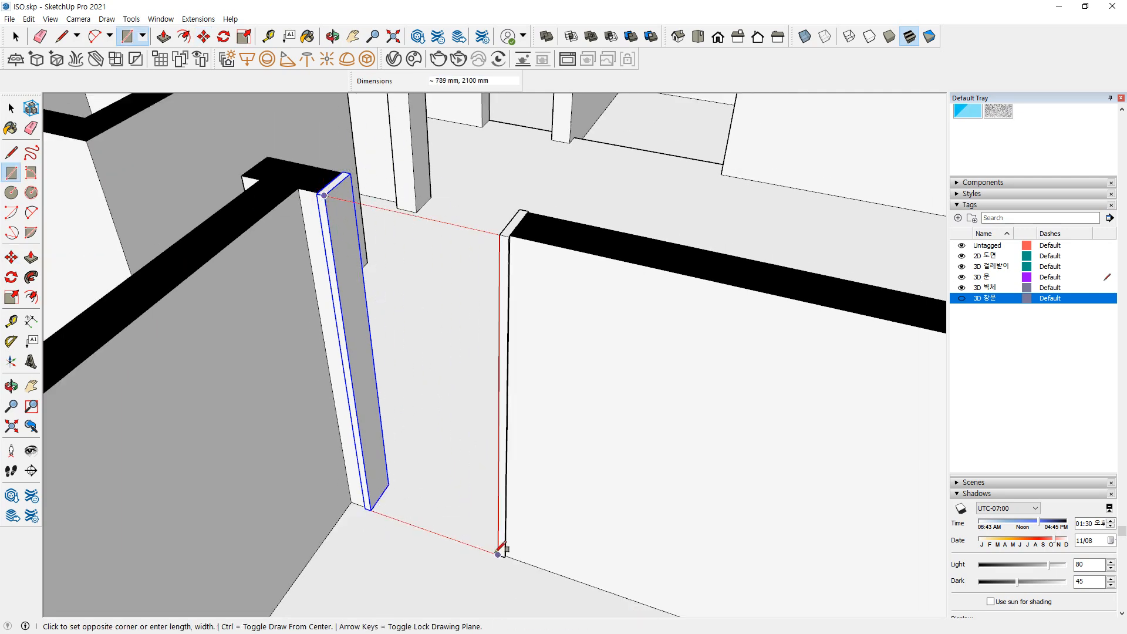
{"action": "left_click", "coordinate": [503, 554]}
{"action": "key", "text": "space"}
{"action": "key", "text": "p"}
{"action": "left_click", "coordinate": [430, 283]}
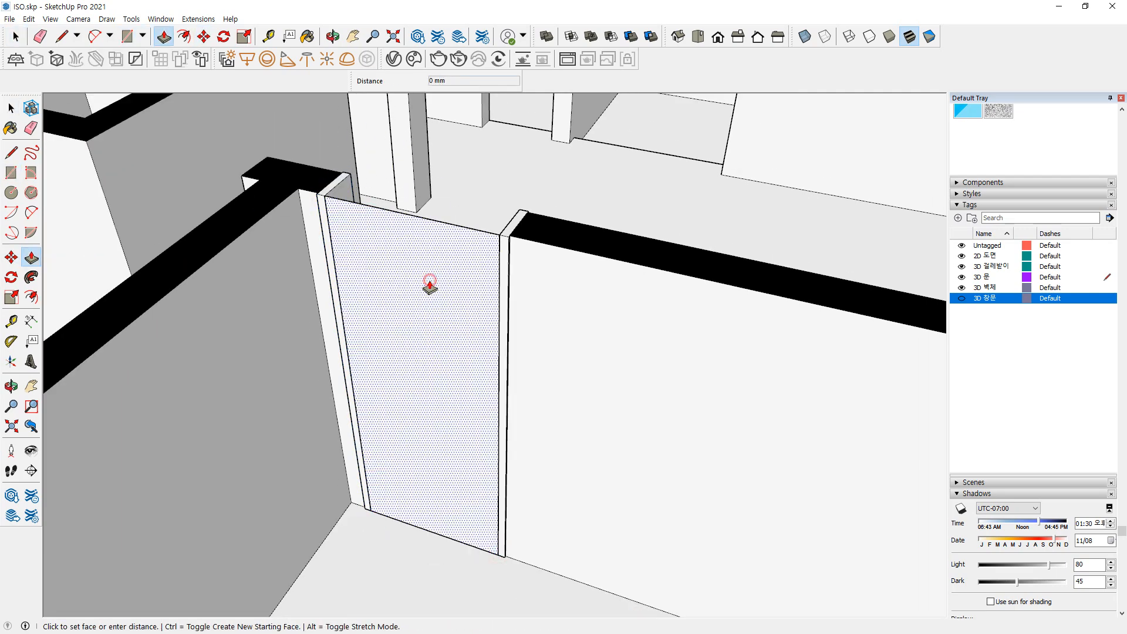
{"action": "type", "text": "40"}
{"action": "key", "text": "Return"}
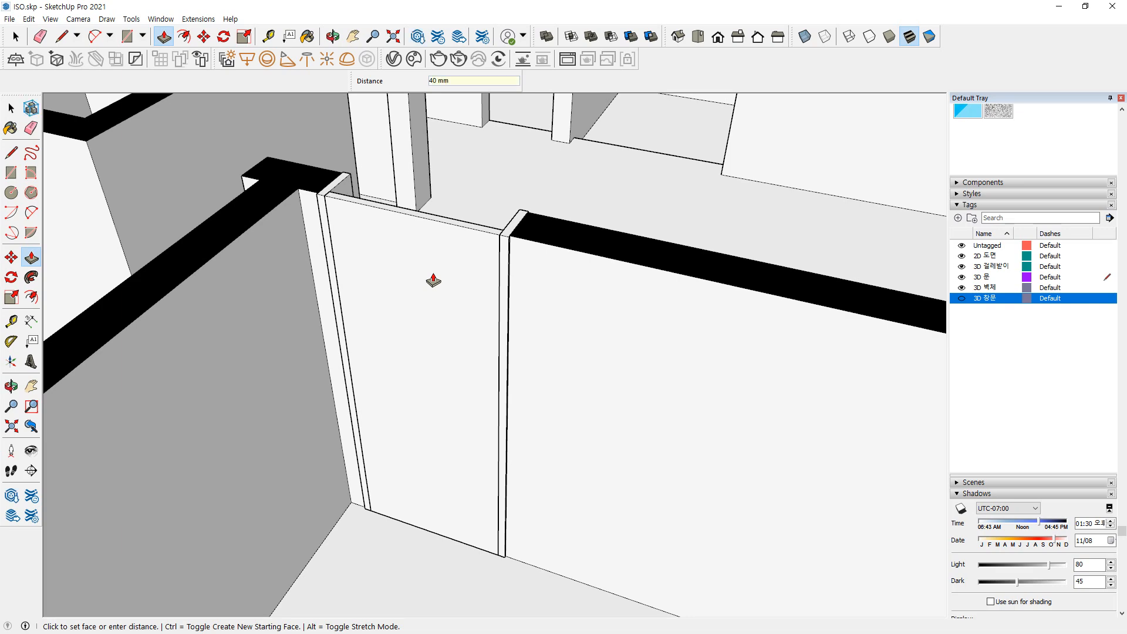
Make the extruded door leaf a group
{"action": "key", "text": "space"}
{"action": "left_click", "coordinate": [430, 259]}
{"action": "right_click", "coordinate": [428, 252]}
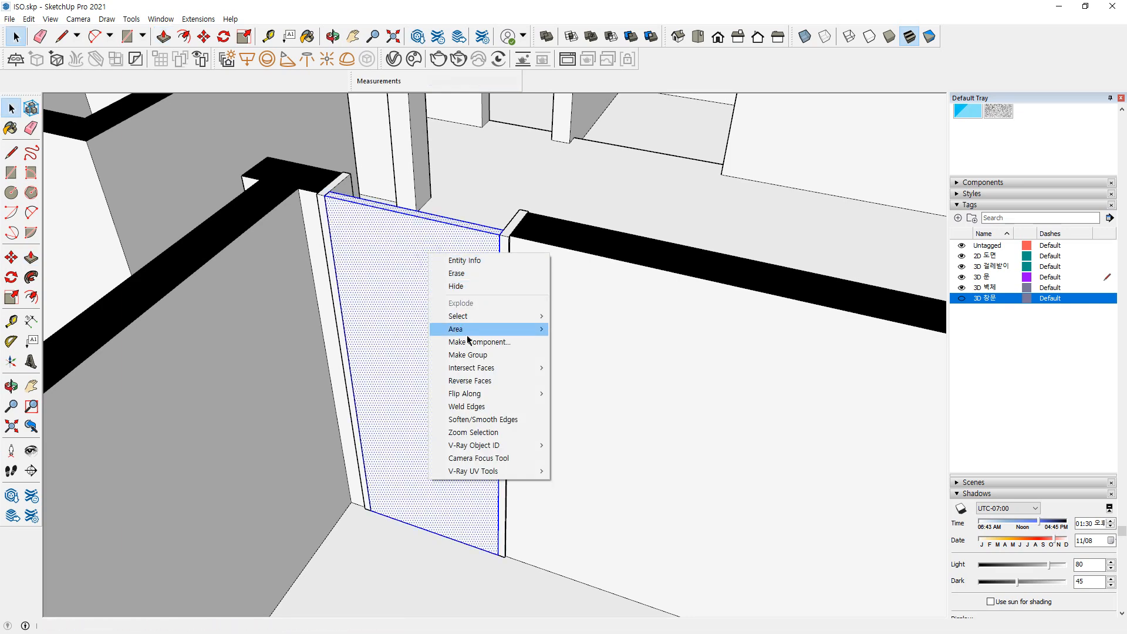
{"action": "left_click", "coordinate": [471, 355]}
Rotate the door leaf about its corner at the copied jamb so it stands open, parallel to the adjoining wall
{"action": "scroll", "coordinate": [334, 191], "scroll_direction": "up", "scroll_amount": 1}
{"action": "key", "text": "q"}
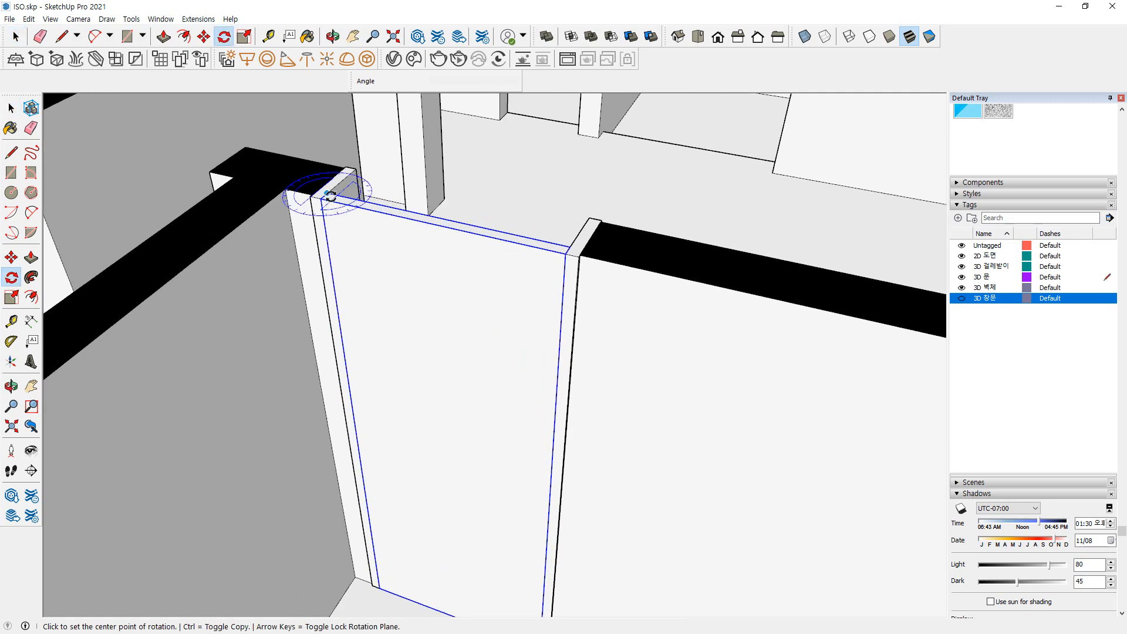
{"action": "left_click", "coordinate": [321, 199]}
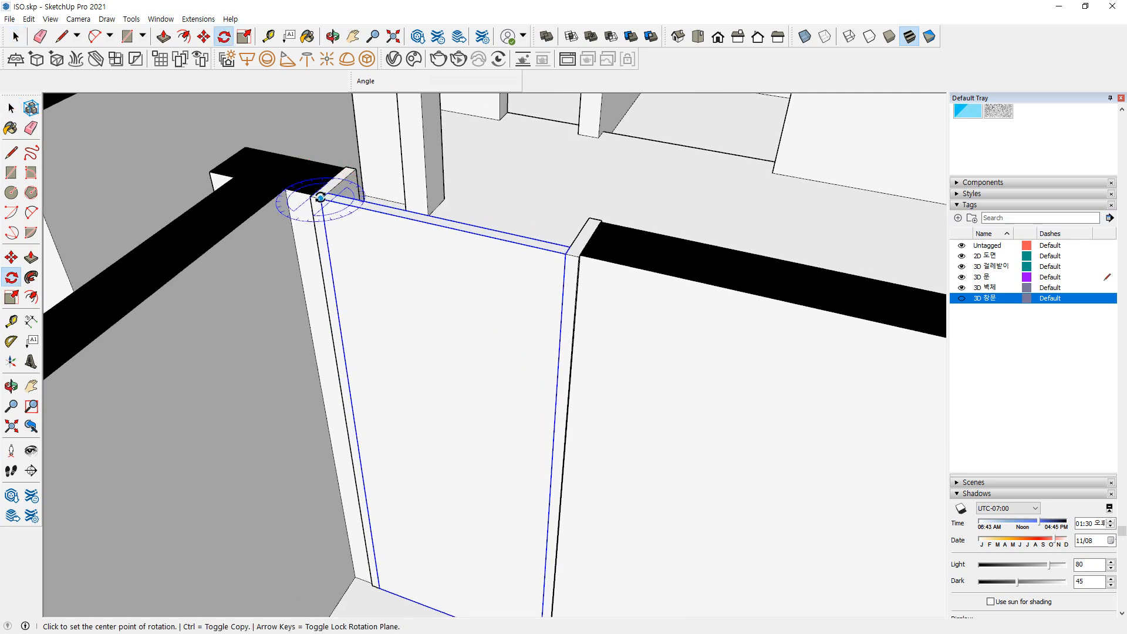
{"action": "left_click", "coordinate": [404, 217]}
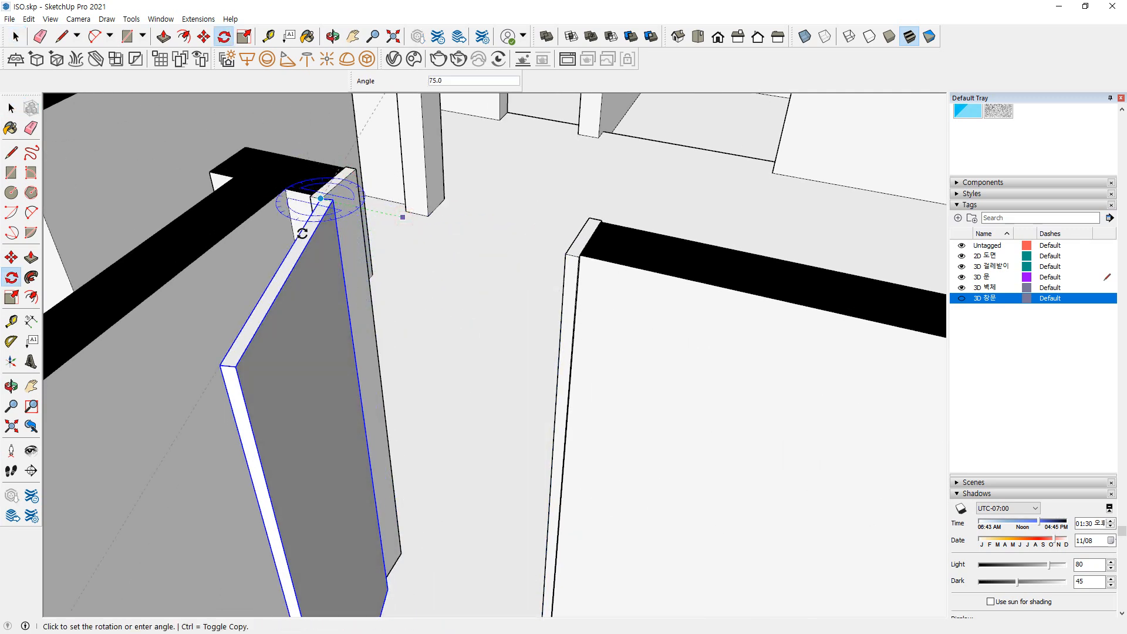
{"action": "left_click", "coordinate": [292, 219]}
Reverse all faces of the jamb beside the open door leaf inside its group
{"action": "middle_click_drag", "start_coordinate": [292, 220], "coordinate": [373, 297]}
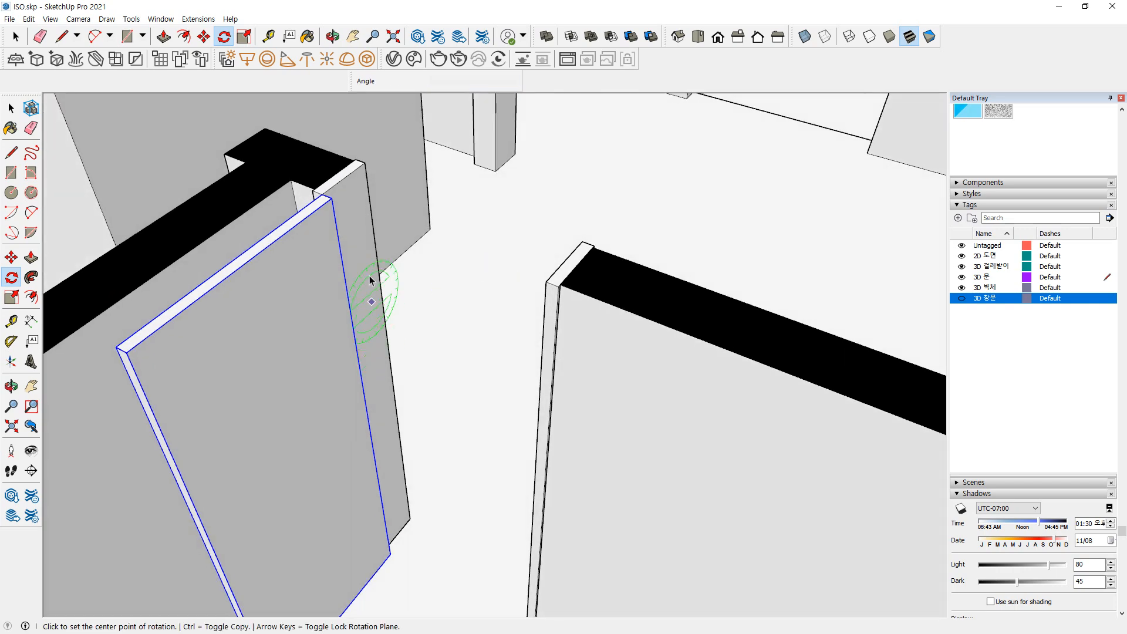
{"action": "key", "text": "space"}
{"action": "double_click", "coordinate": [361, 212]}
{"action": "left_click", "coordinate": [361, 213]}
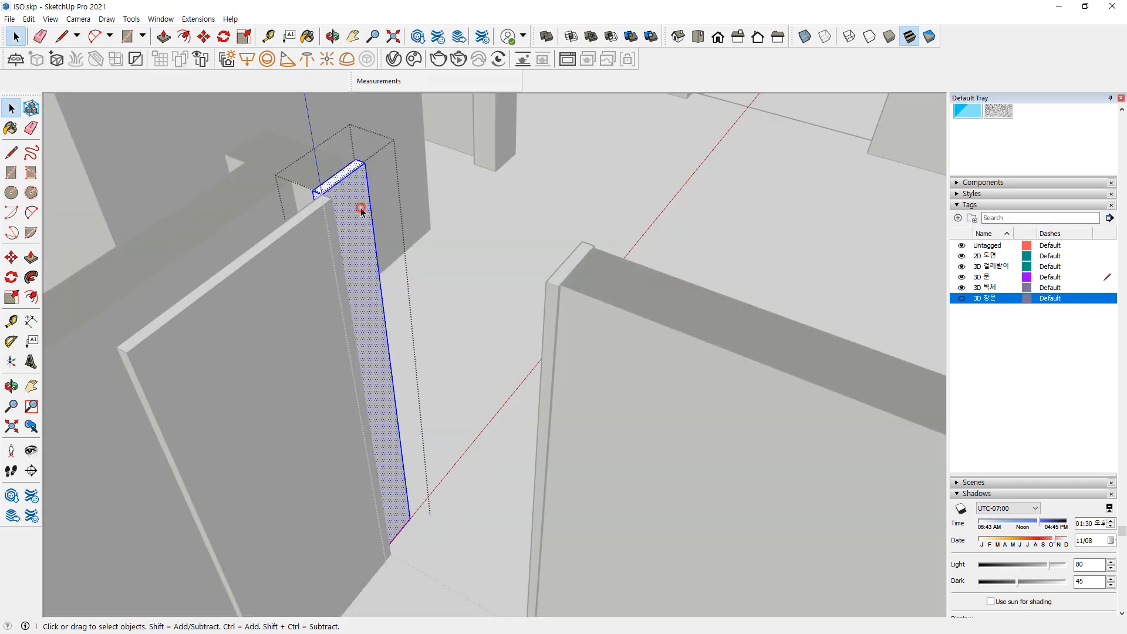
{"action": "right_click", "coordinate": [361, 213]}
{"action": "key", "text": "Escape"}
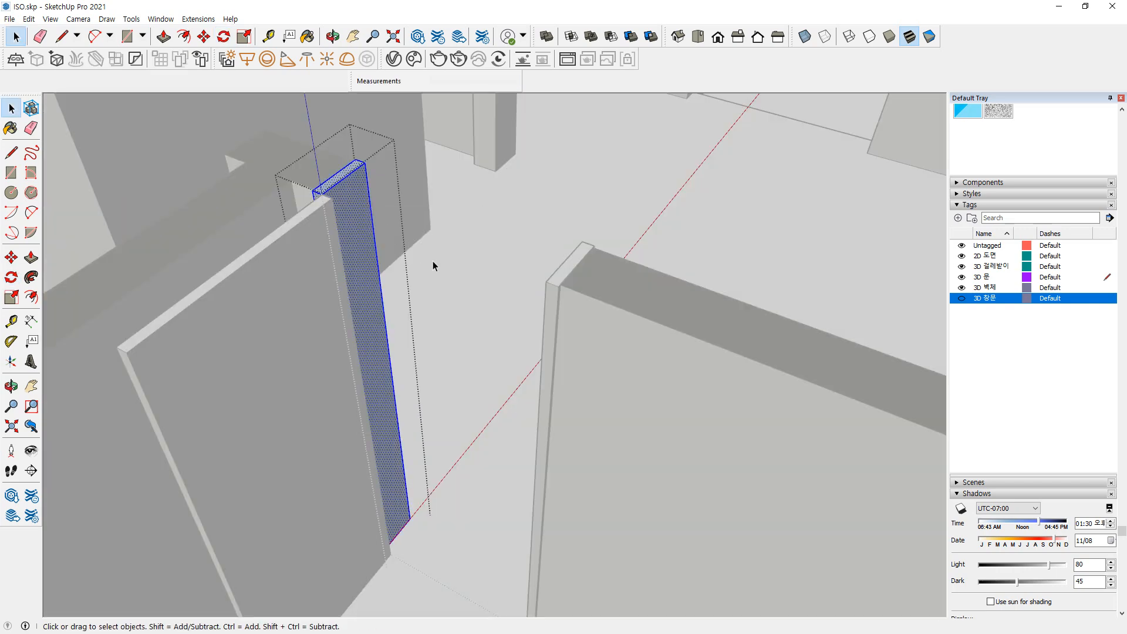
{"action": "left_click", "coordinate": [469, 274]}
Reverse the faces of the jamb on the opposite side of the doorway
{"action": "middle_click_drag", "start_coordinate": [380, 319], "coordinate": [58, 317]}
{"action": "triple_click", "coordinate": [616, 253]}
{"action": "right_click", "coordinate": [616, 253]}
{"action": "key", "text": "r"}
{"action": "left_click", "coordinate": [545, 181]}
Copy the open door leaf together with both jambs across the short wall end into the neighbouring doorway
{"action": "scroll", "coordinate": [526, 293], "scroll_direction": "down", "scroll_amount": 3}
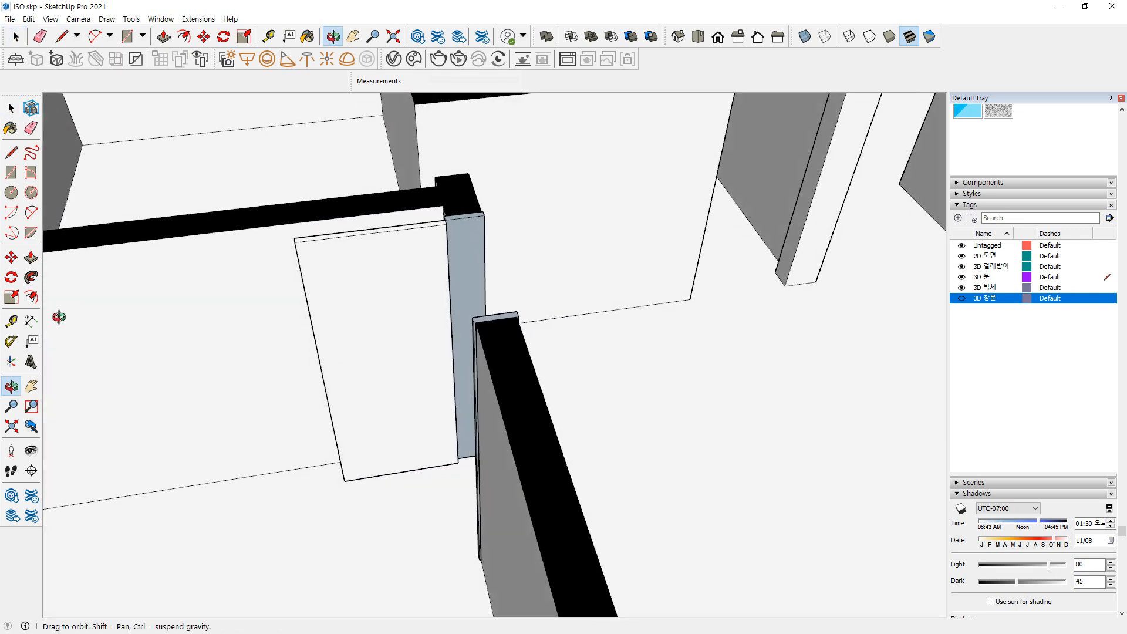
{"action": "middle_click_drag", "start_coordinate": [392, 163], "coordinate": [164, 327]}
{"action": "middle_click_drag", "start_coordinate": [539, 296], "coordinate": [522, 347], "text": "shift"}
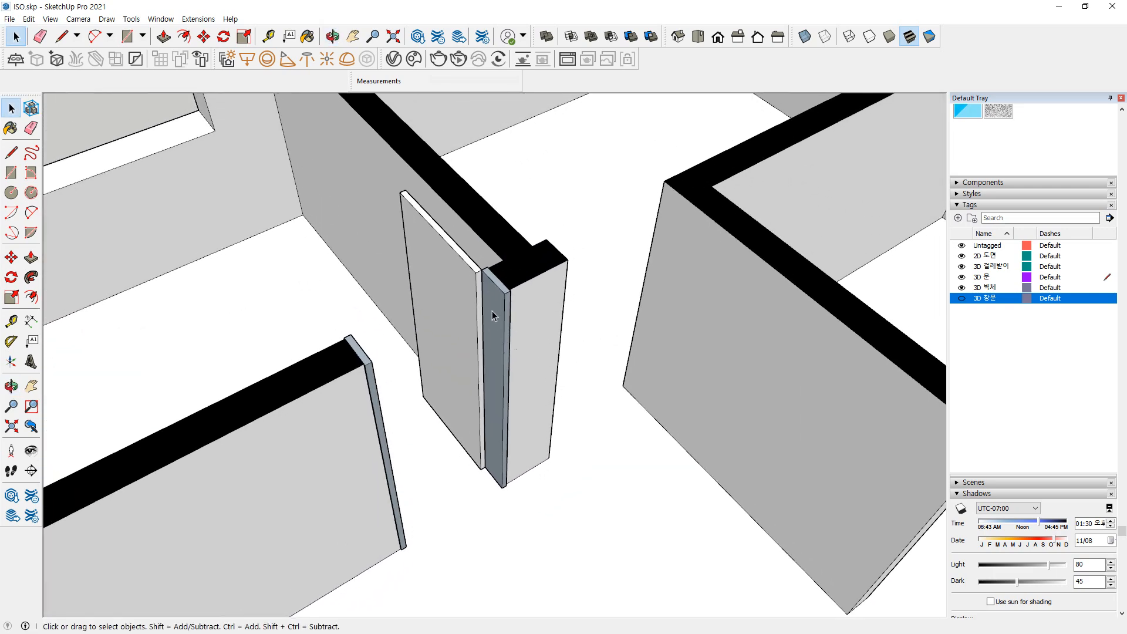
{"action": "left_click", "coordinate": [492, 311]}
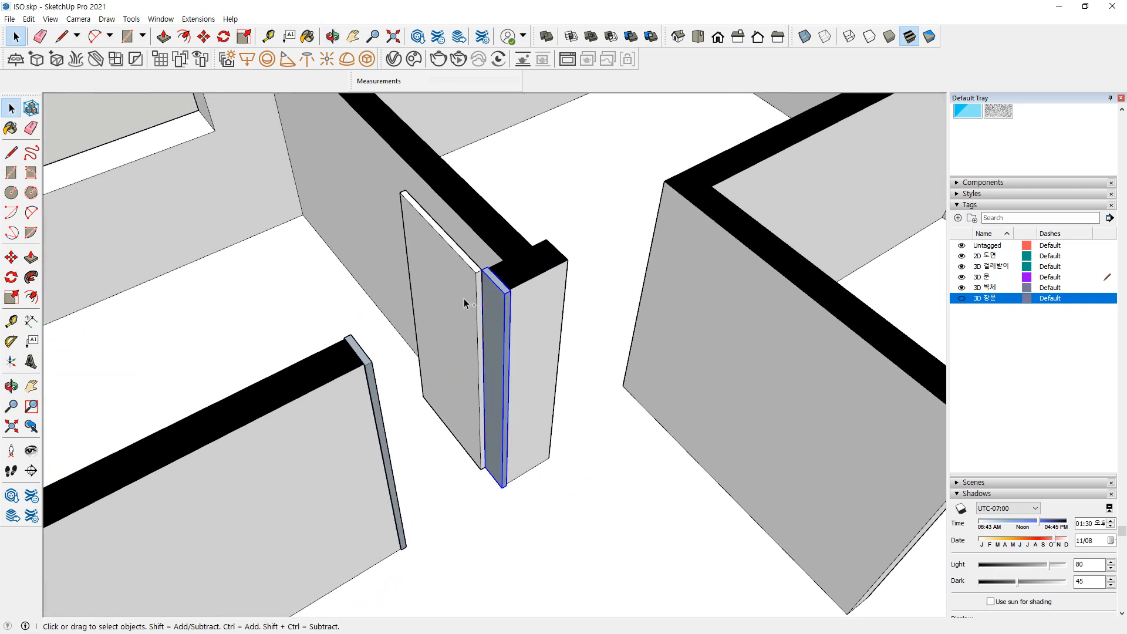
{"action": "scroll", "coordinate": [365, 369], "scroll_direction": "up", "scroll_amount": 2}
{"action": "key", "text": "m"}
{"action": "left_click", "coordinate": [354, 353]}
{"action": "key", "text": "ctrl"}
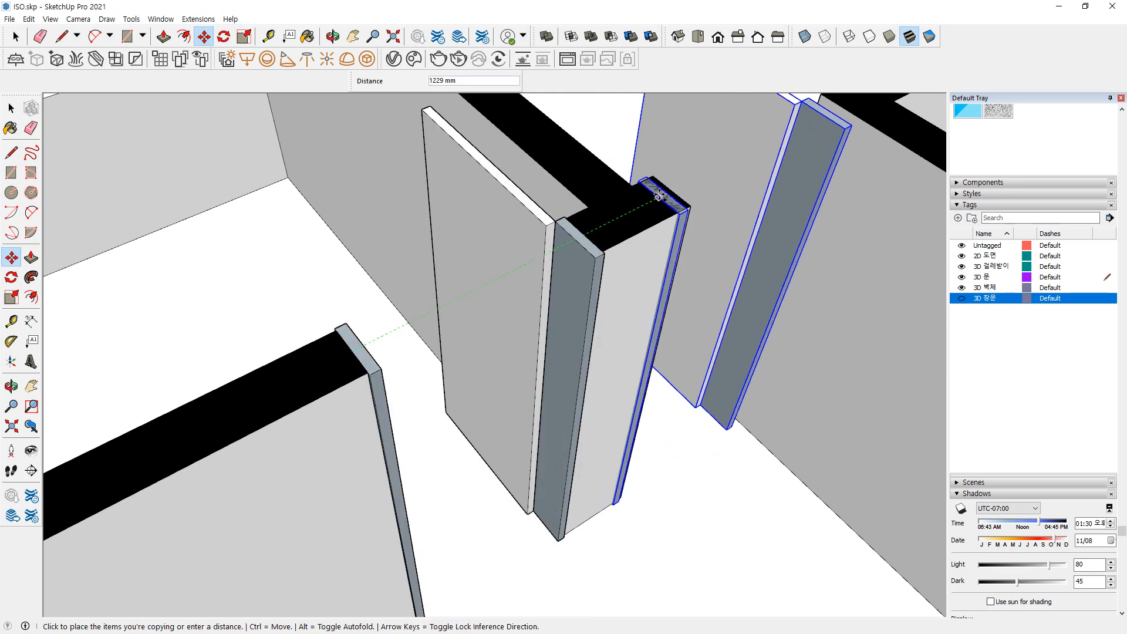
{"action": "left_click", "coordinate": [667, 191]}
Move the copied door leaf across the doorway onto the jamb at the short wall end
{"action": "middle_click_drag", "start_coordinate": [668, 191], "coordinate": [717, 239]}
{"action": "key", "text": "space"}
{"action": "key", "text": "m"}
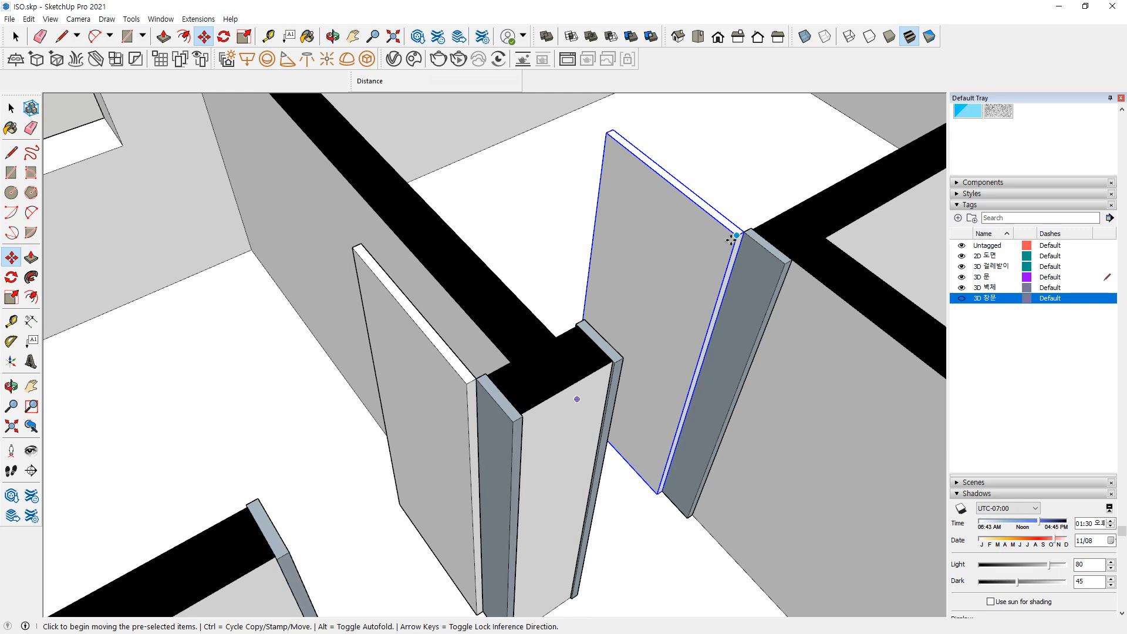
{"action": "left_click", "coordinate": [736, 236]}
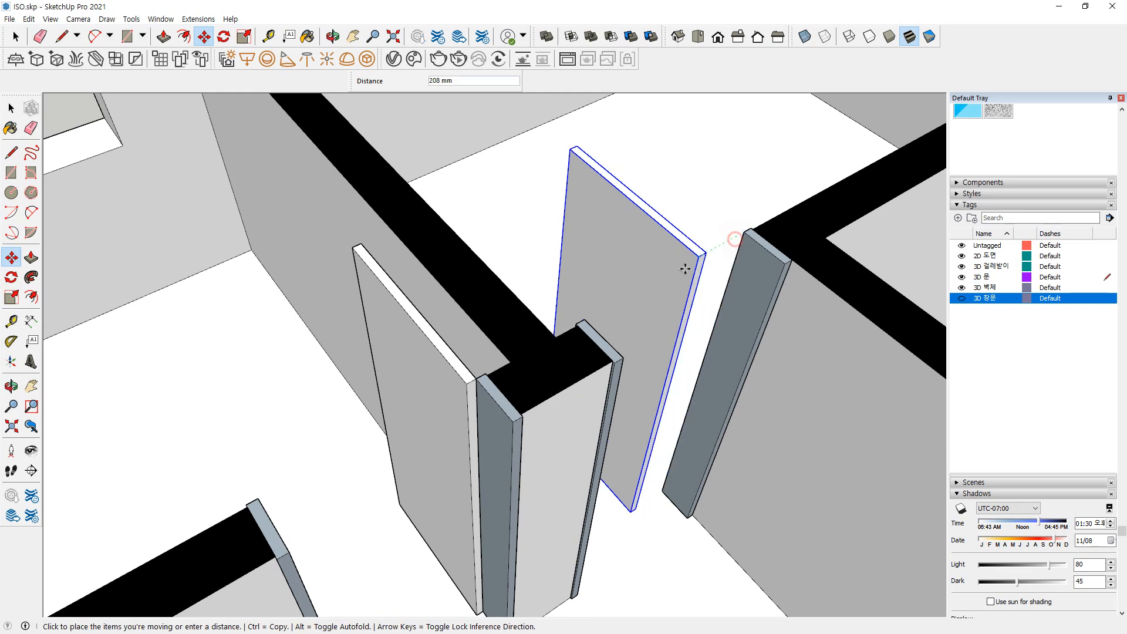
{"action": "left_click", "coordinate": [584, 325]}
Copy the first doorway's open door leaf and both jambs to the free wall end at the next room's doorway
{"action": "scroll", "coordinate": [599, 358], "scroll_direction": "down", "scroll_amount": 4}
{"action": "middle_click_drag", "start_coordinate": [730, 363], "coordinate": [556, 291], "text": "shift"}
{"action": "middle_click_drag", "start_coordinate": [624, 392], "coordinate": [564, 330], "text": "shift"}
{"action": "key", "text": "space"}
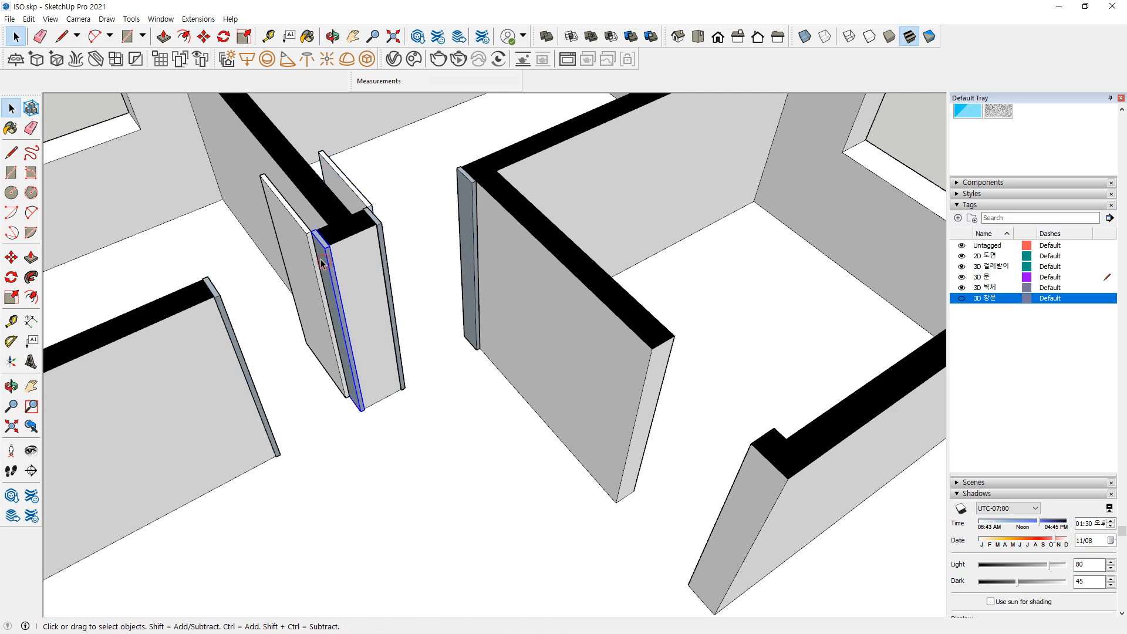
{"action": "scroll", "coordinate": [321, 247], "scroll_direction": "up", "scroll_amount": 2}
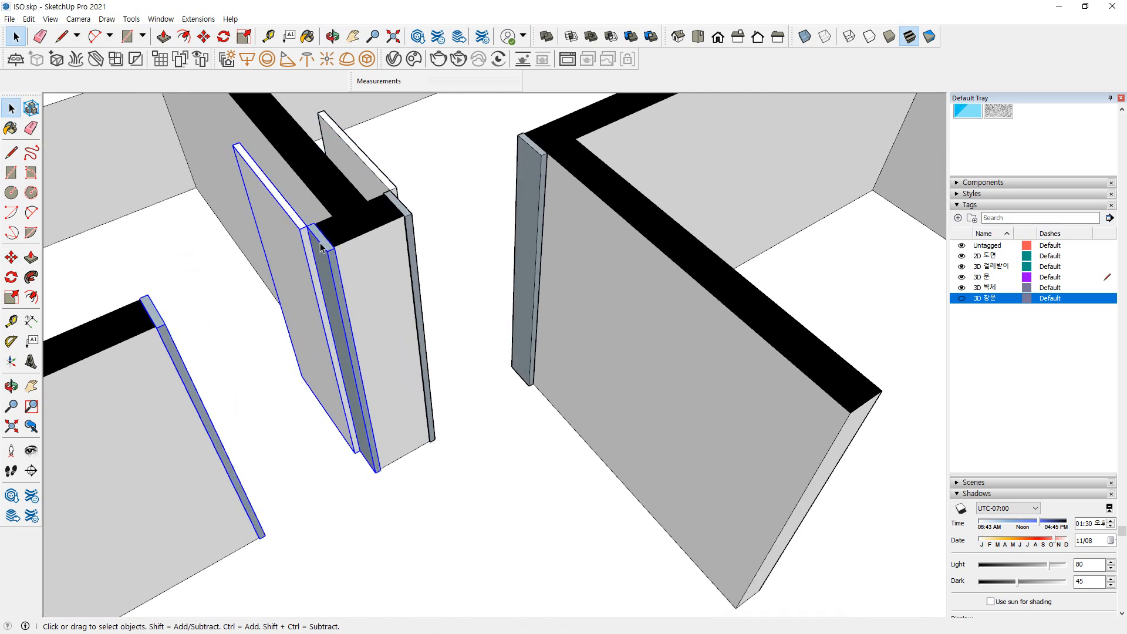
{"action": "key", "text": "m"}
{"action": "key", "text": "ctrl"}
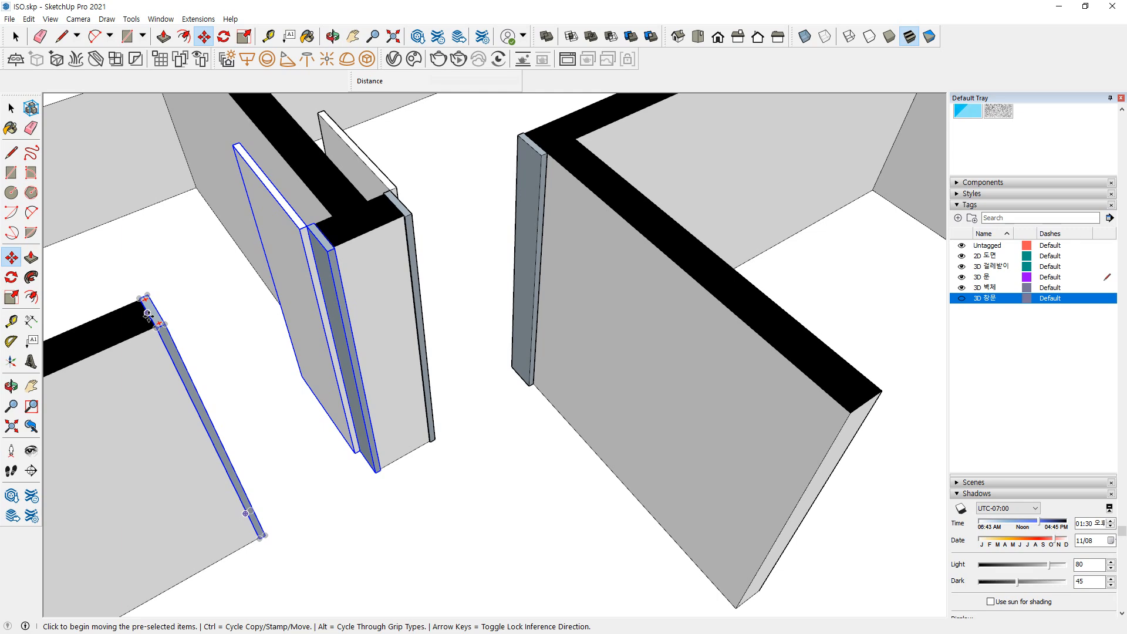
{"action": "left_click", "coordinate": [154, 314]}
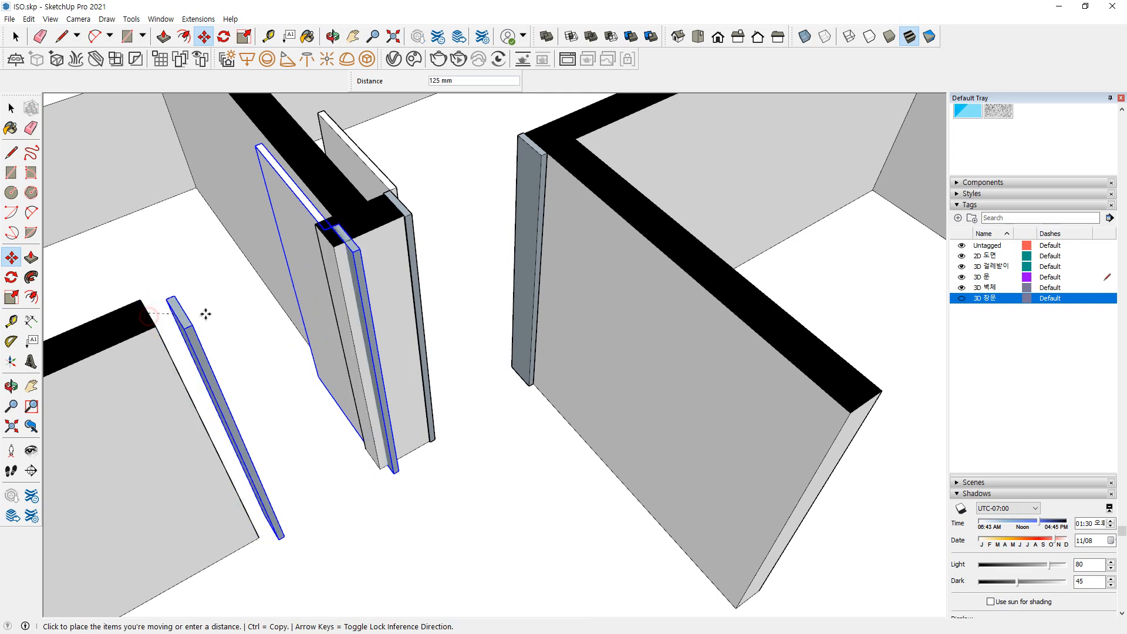
{"action": "left_click", "coordinate": [868, 401]}
{"action": "middle_click_drag", "start_coordinate": [503, 342], "coordinate": [355, 353]}
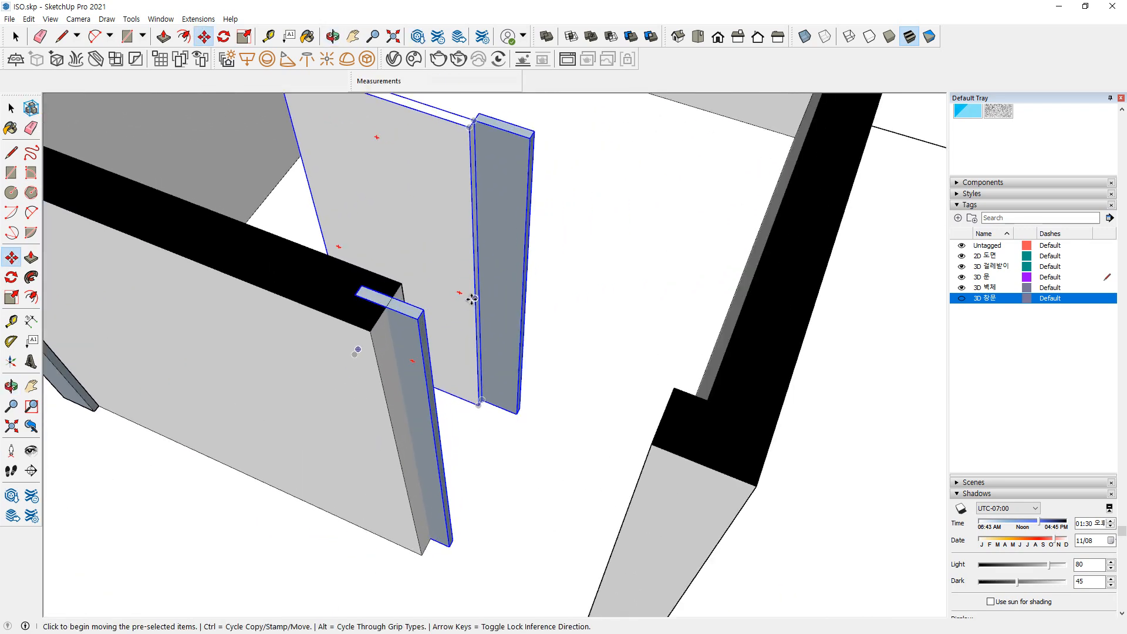
Rotate the copied leaf and jambs 90 degrees about the jamb's midpoint so they line up with the doorway
{"action": "scroll", "coordinate": [329, 327], "scroll_direction": "up", "scroll_amount": 2}
{"action": "key", "text": "q"}
{"action": "left_click", "coordinate": [369, 309]}
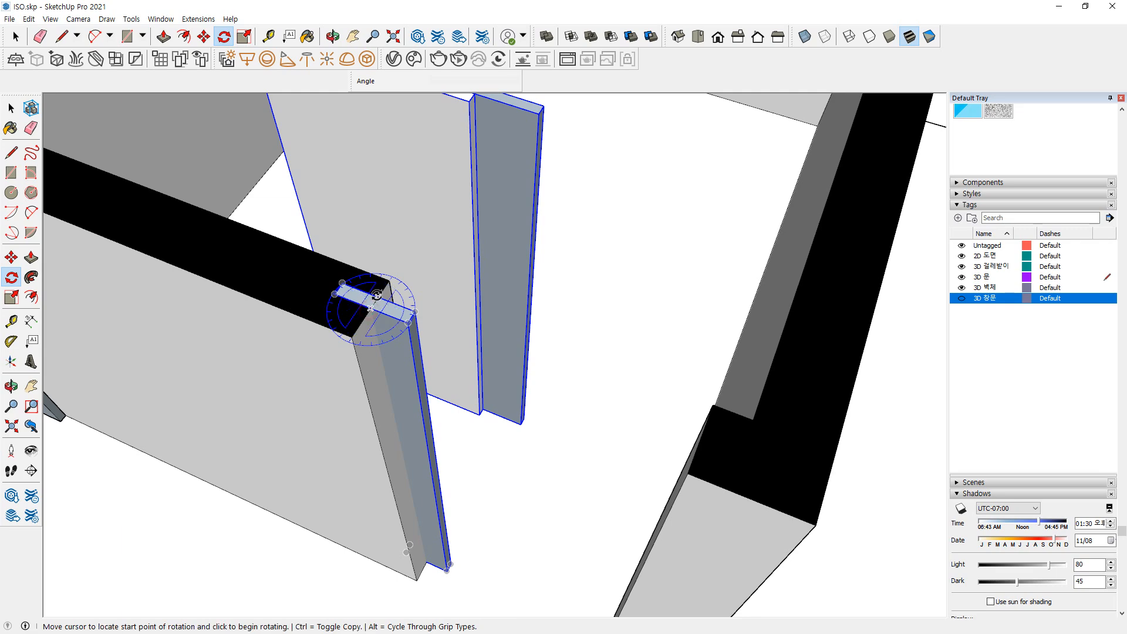
{"action": "left_click", "coordinate": [389, 282]}
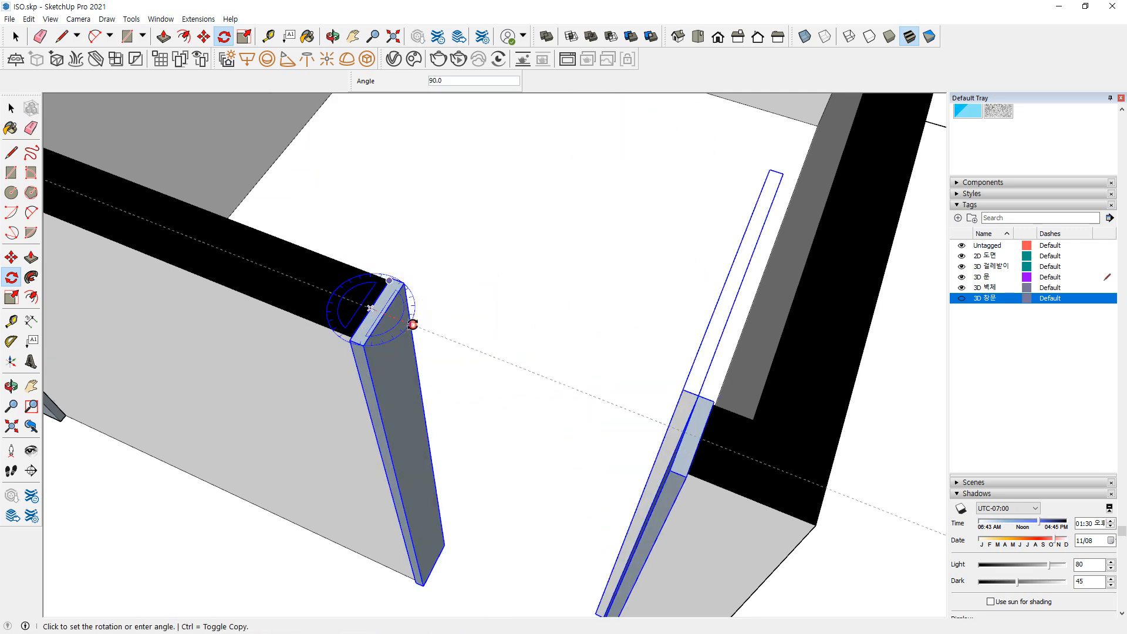
{"action": "left_click", "coordinate": [413, 325]}
{"action": "scroll", "coordinate": [417, 331], "scroll_direction": "down", "scroll_amount": 6}
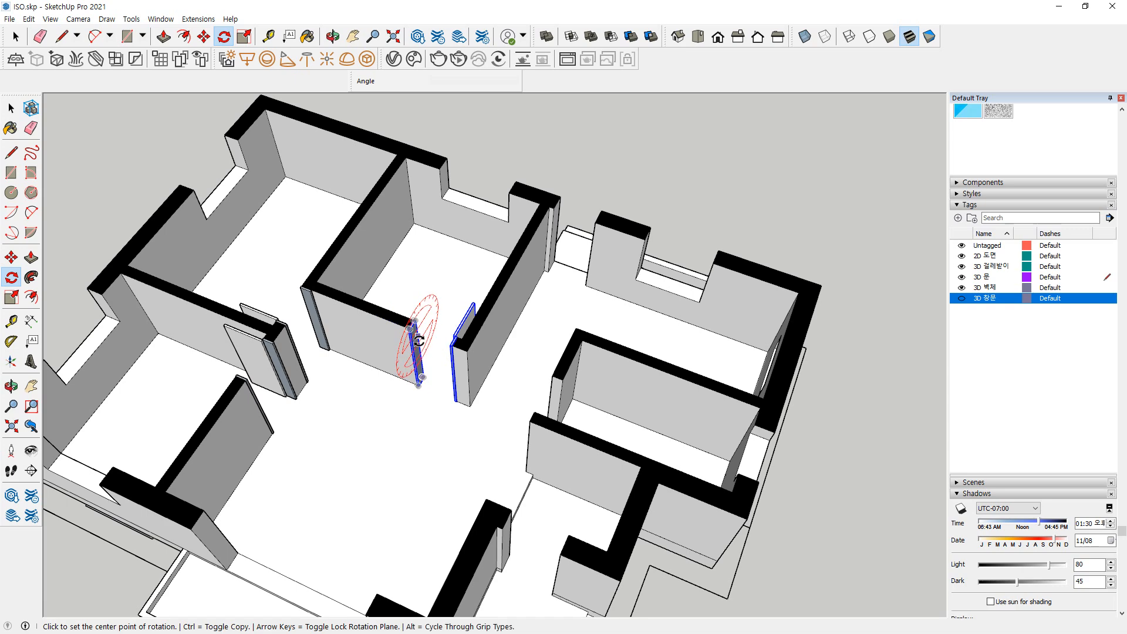
Copy the rotated door leaf and both jambs to the doorway at the outer wall of the neighbouring room
{"action": "mouse_move", "coordinate": [453, 357]}
{"action": "middle_mouse_down", "text": "shift"}
{"action": "mouse_move", "coordinate": [414, 239]}
{"action": "mouse_move", "coordinate": [440, 339]}
{"action": "middle_mouse_up", "text": "shift"}
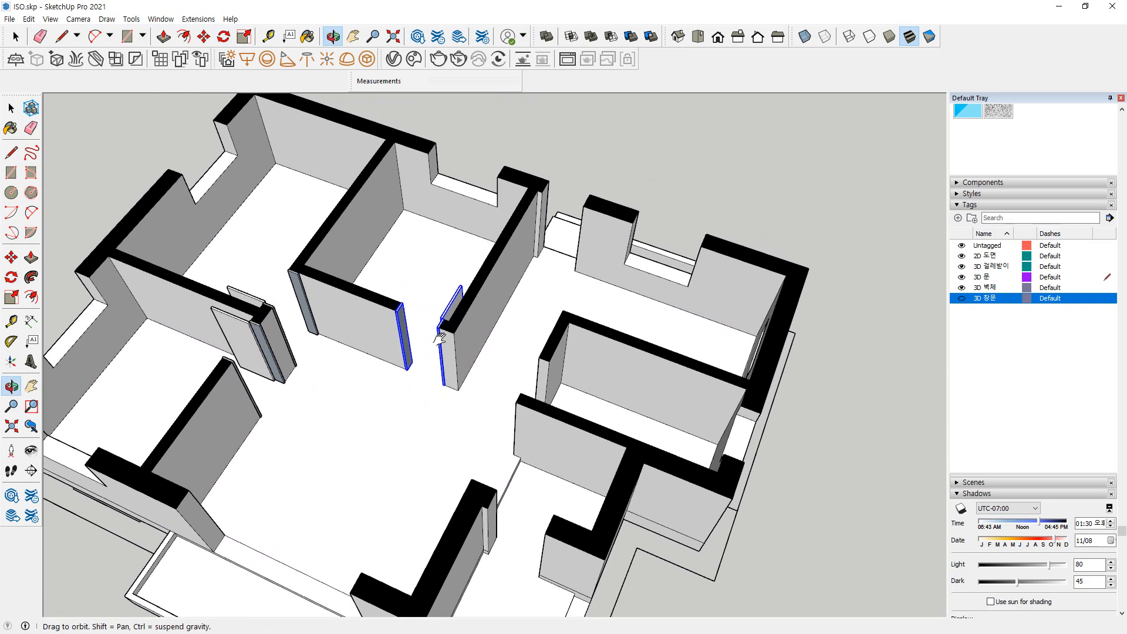
{"action": "scroll", "coordinate": [416, 343], "scroll_direction": "up", "scroll_amount": 5}
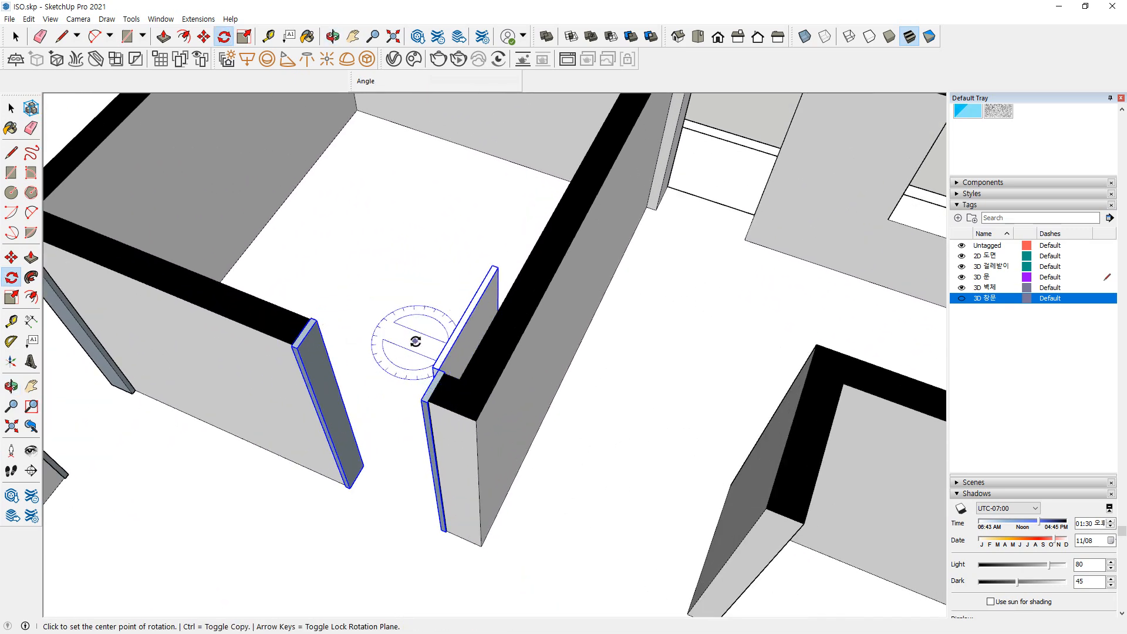
{"action": "key", "text": "space"}
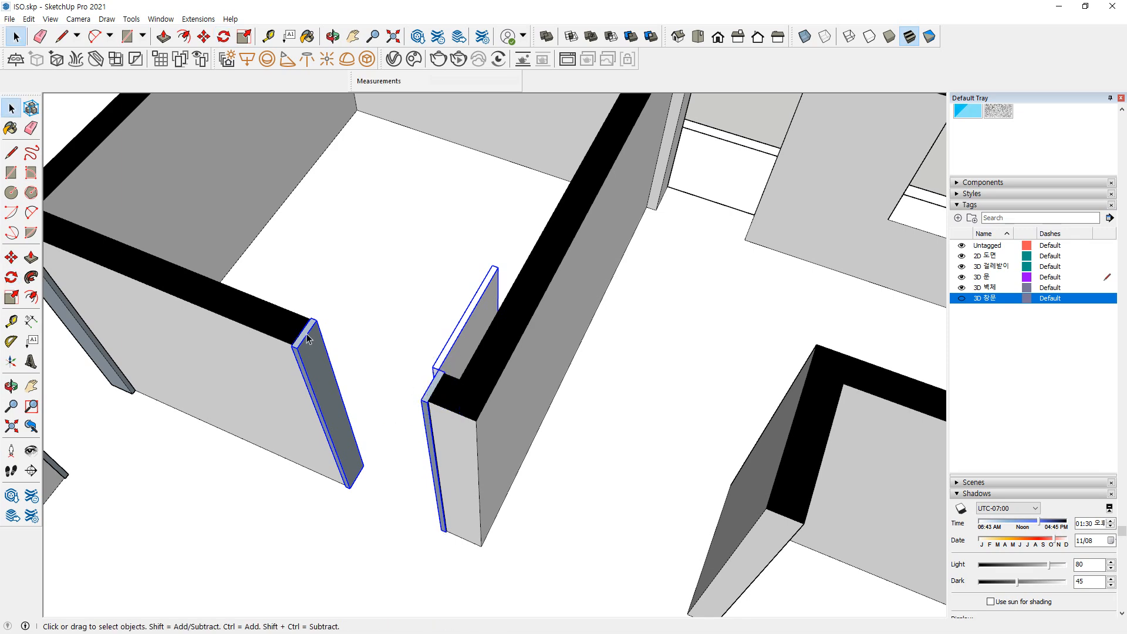
{"action": "key", "text": "m"}
{"action": "left_click", "coordinate": [300, 331]}
{"action": "key", "text": "ctrl"}
{"action": "scroll", "coordinate": [405, 320], "scroll_direction": "down", "scroll_amount": 3}
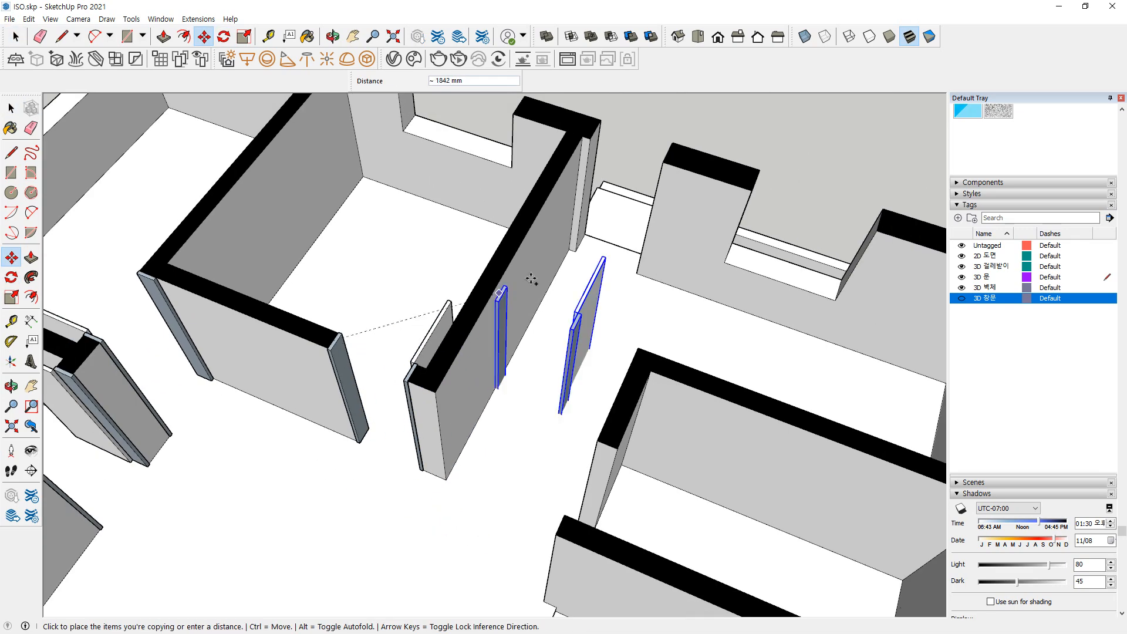
{"action": "middle_click_drag", "start_coordinate": [564, 188], "coordinate": [395, 360], "text": "shift"}
{"action": "scroll", "coordinate": [415, 300], "scroll_direction": "up", "scroll_amount": 3}
{"action": "scroll", "coordinate": [416, 291], "scroll_direction": "up", "scroll_amount": 2}
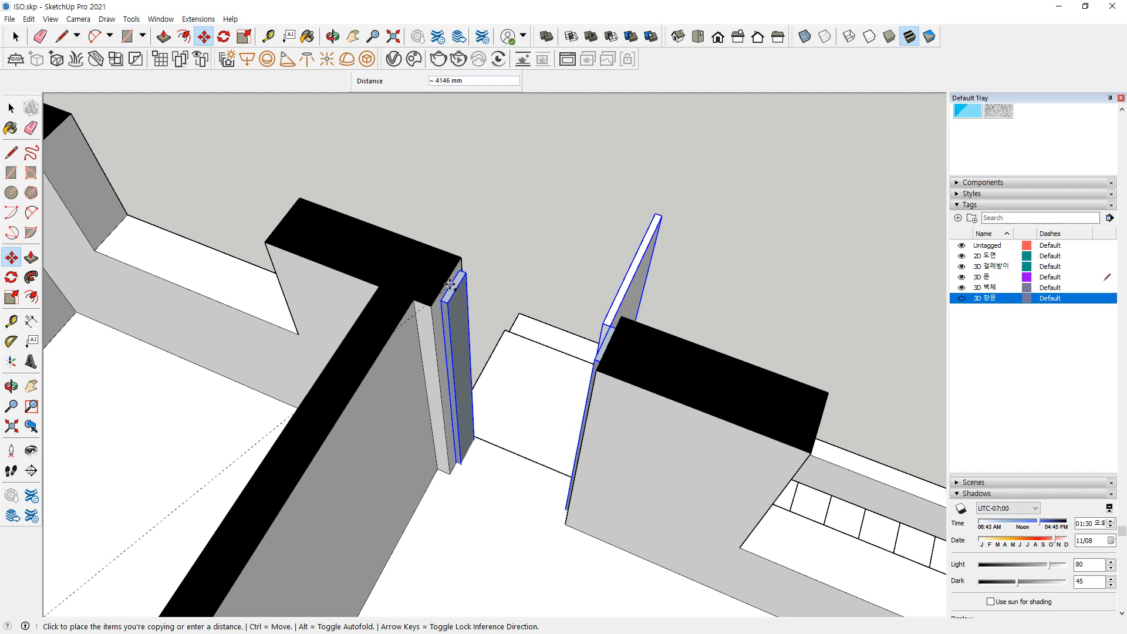
{"action": "left_click", "coordinate": [438, 292]}
Move the copied door set by its jamb corner until it sits flush against the wall end's corner
{"action": "scroll", "coordinate": [438, 292], "scroll_direction": "up", "scroll_amount": 1}
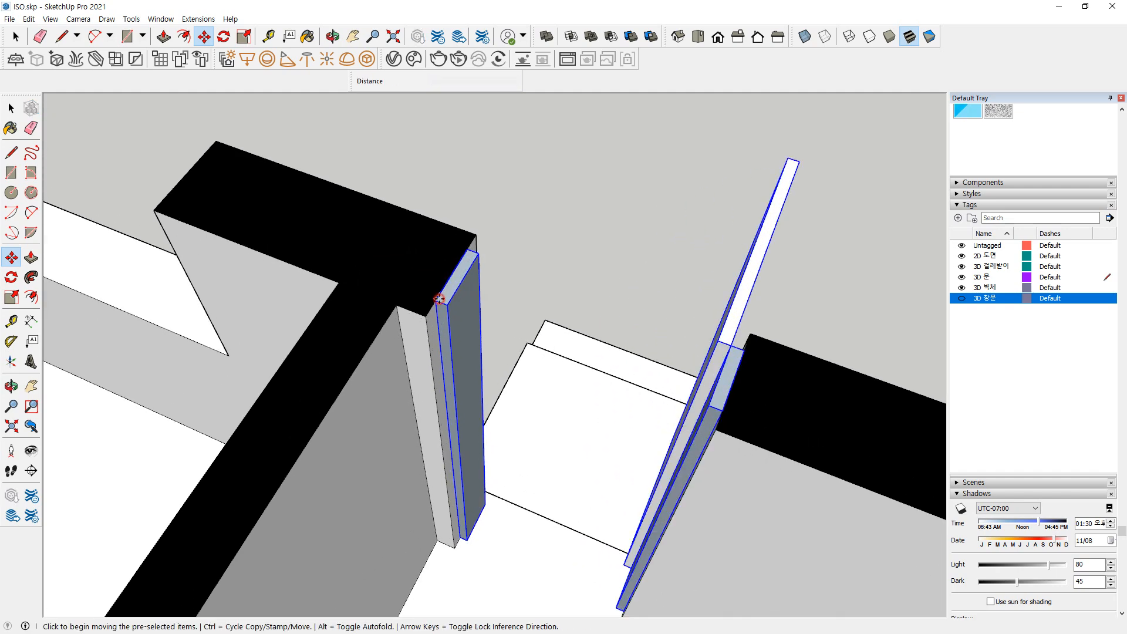
{"action": "left_click", "coordinate": [439, 299]}
{"action": "left_click", "coordinate": [427, 312]}
{"action": "scroll", "coordinate": [640, 347], "scroll_direction": "down", "scroll_amount": 2}
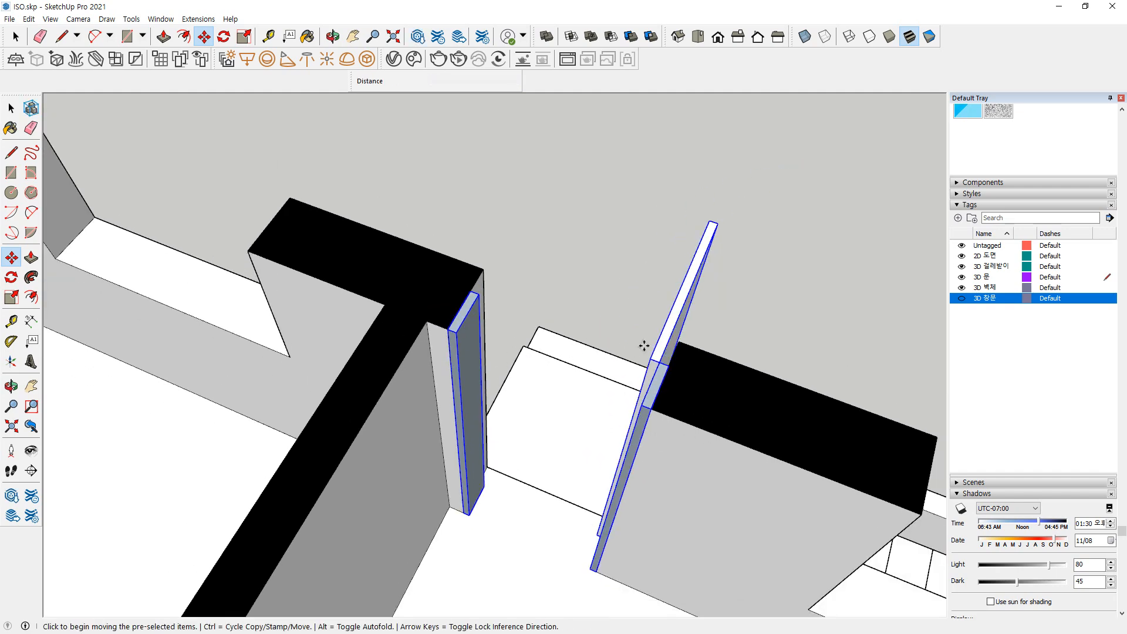
Move the door leaf from its jamb across the outer-wall doorway onto the opposite jamb
{"action": "key", "text": "space"}
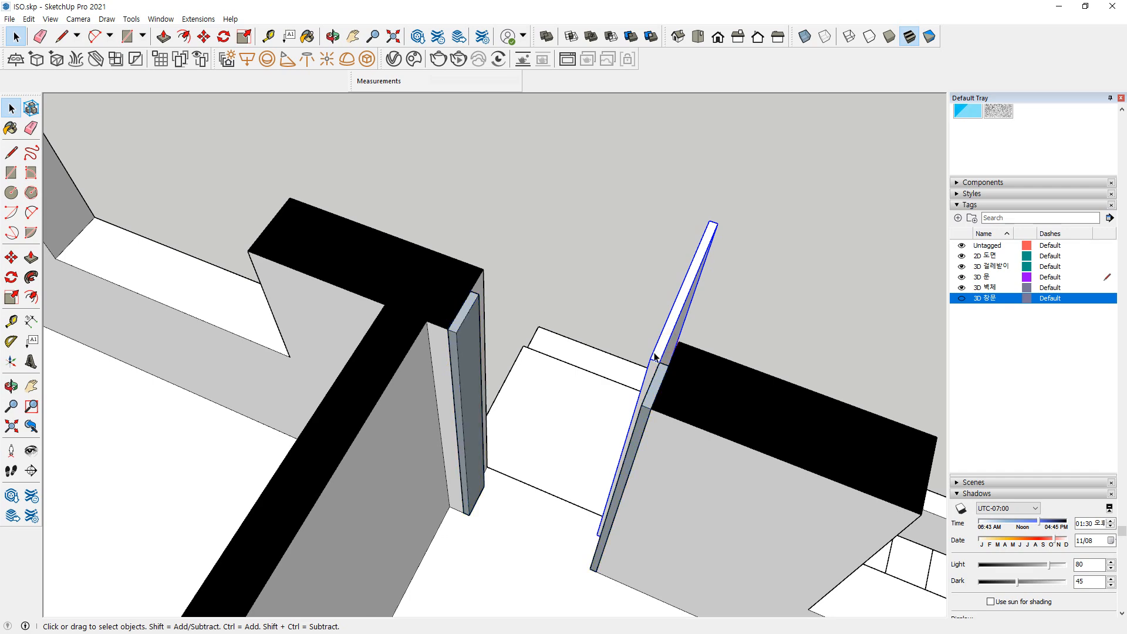
{"action": "key", "text": "m"}
{"action": "left_click", "coordinate": [653, 360]}
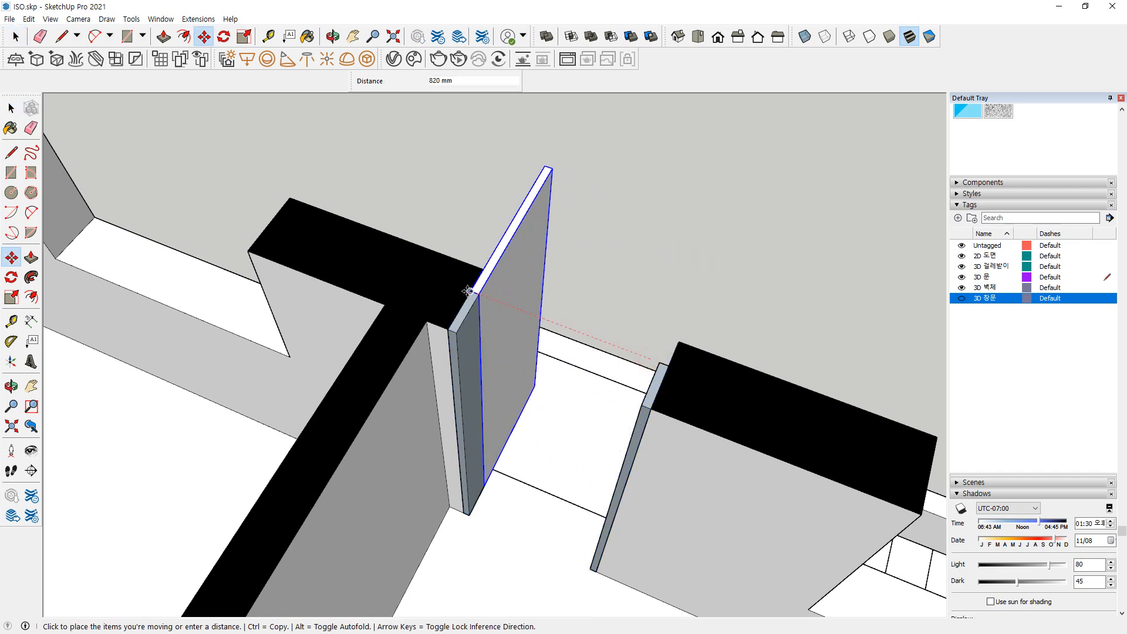
{"action": "left_click", "coordinate": [475, 298]}
Measure the width of the room doorway between its two wall ends at the jambs
{"action": "scroll", "coordinate": [450, 335], "scroll_direction": "down", "scroll_amount": 5}
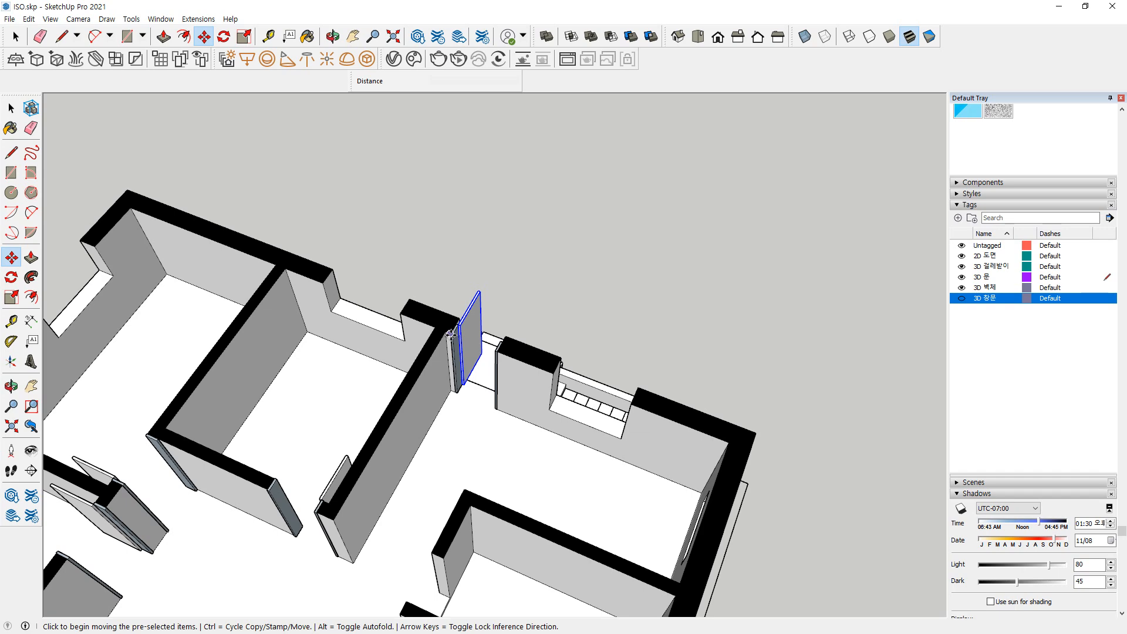
{"action": "middle_click_drag", "start_coordinate": [422, 401], "coordinate": [434, 254], "text": "shift"}
{"action": "middle_click_drag", "start_coordinate": [380, 333], "coordinate": [596, 351]}
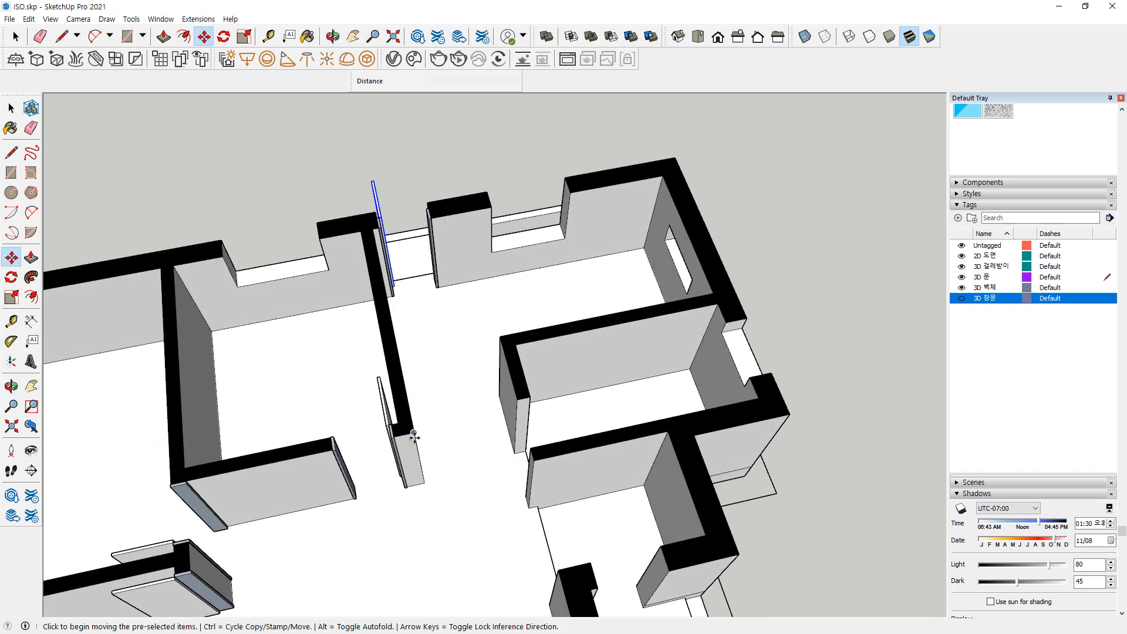
{"action": "scroll", "coordinate": [390, 448], "scroll_direction": "up", "scroll_amount": 3}
{"action": "key", "text": "space"}
{"action": "middle_click_drag", "start_coordinate": [387, 445], "coordinate": [461, 444]}
{"action": "scroll", "coordinate": [458, 452], "scroll_direction": "up", "scroll_amount": 3}
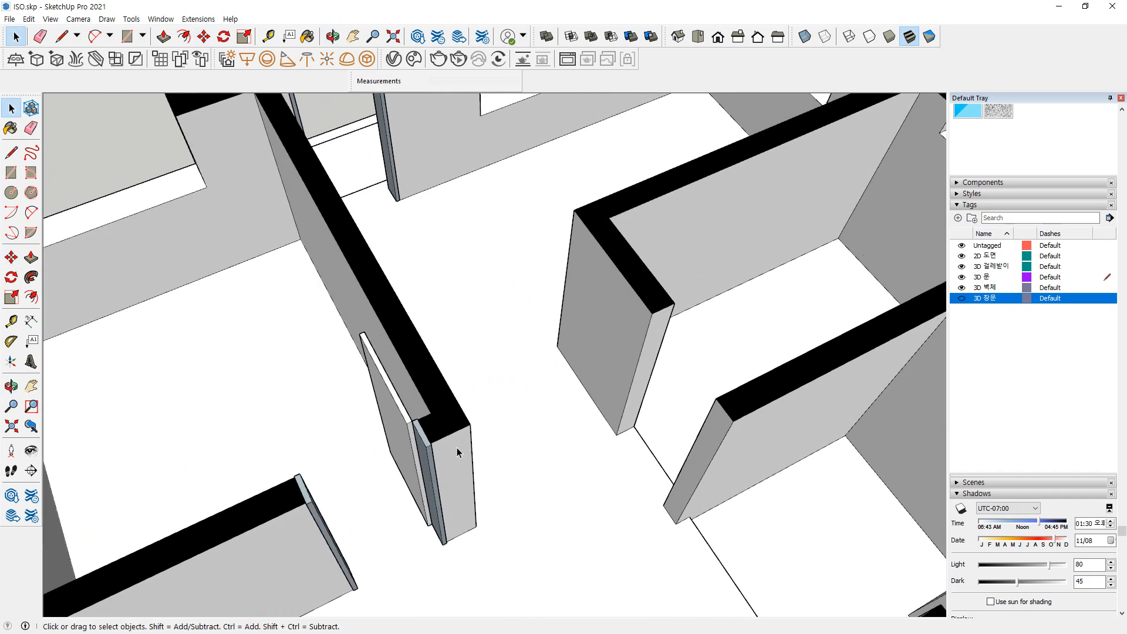
{"action": "scroll", "coordinate": [458, 451], "scroll_direction": "down", "scroll_amount": 2}
{"action": "scroll", "coordinate": [457, 452], "scroll_direction": "down", "scroll_amount": 3}
{"action": "scroll", "coordinate": [440, 464], "scroll_direction": "up", "scroll_amount": 5}
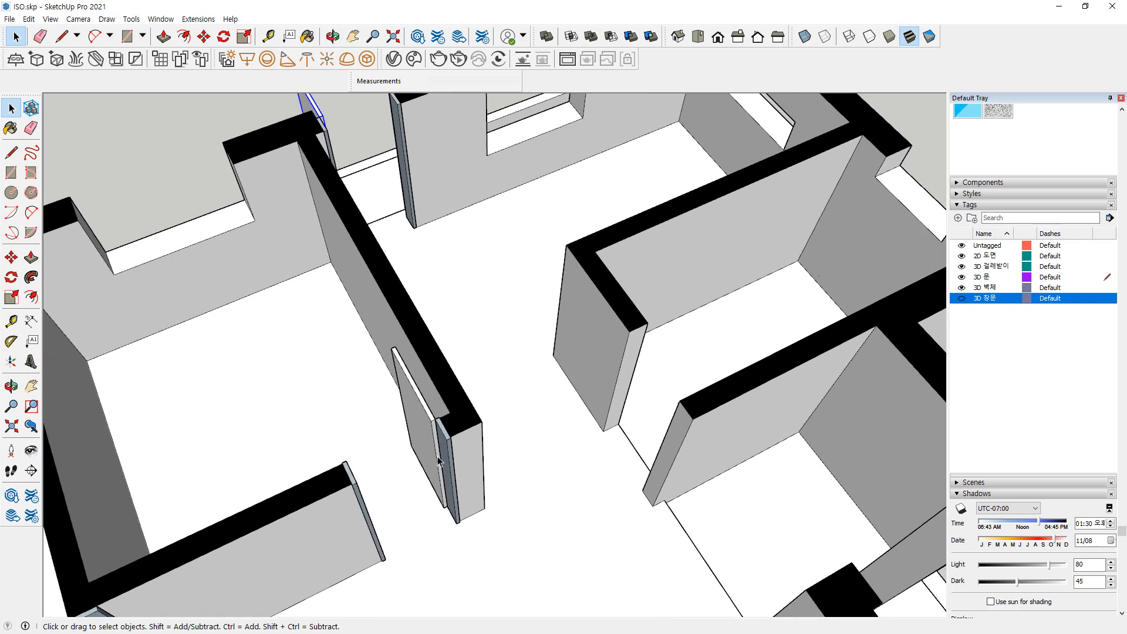
{"action": "key", "text": "t"}
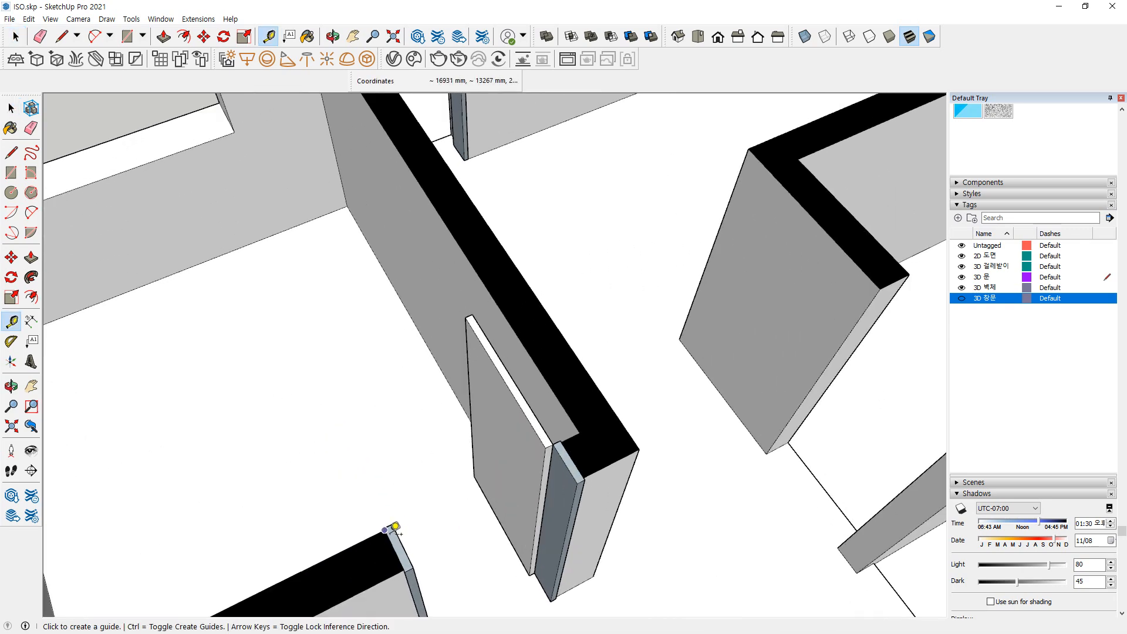
{"action": "left_click", "coordinate": [390, 537]}
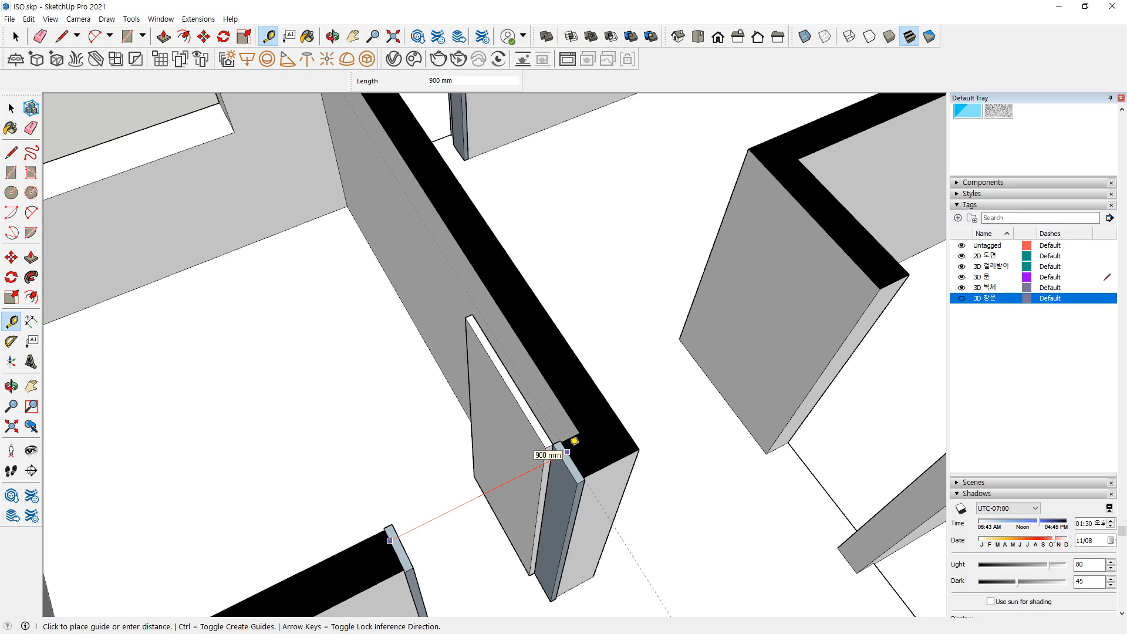
{"action": "key", "text": "Escape"}
Measure the width of the opening without a door between the short return wall and the long partition
{"action": "middle_click_drag", "start_coordinate": [825, 437], "coordinate": [516, 469], "text": "shift"}
{"action": "scroll", "coordinate": [555, 446], "scroll_direction": "up", "scroll_amount": 3}
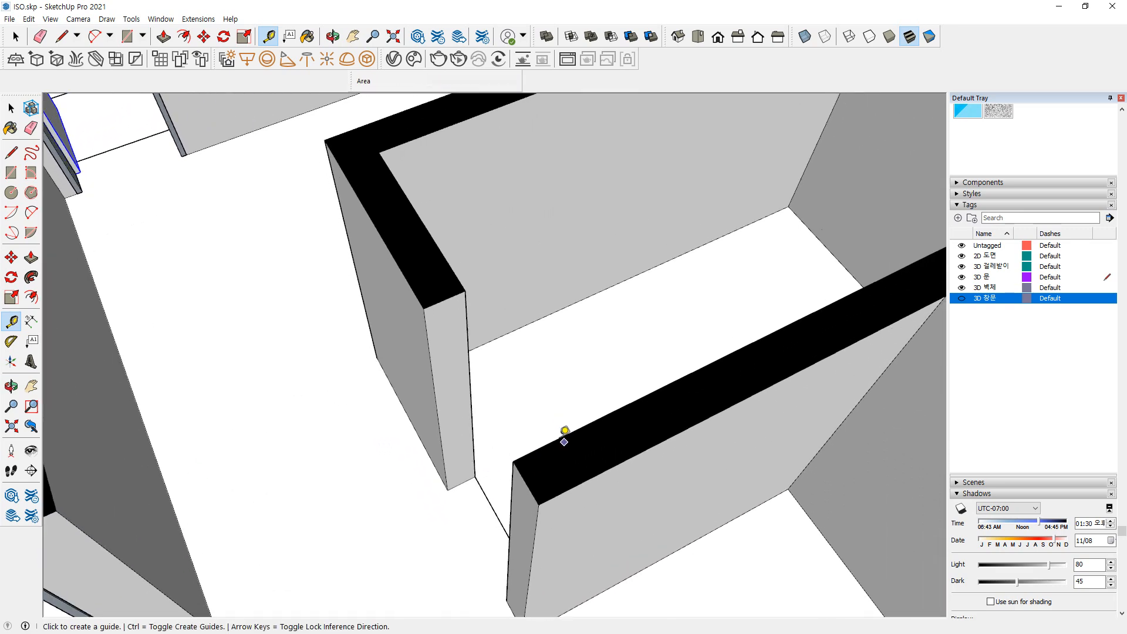
{"action": "left_click", "coordinate": [411, 295]}
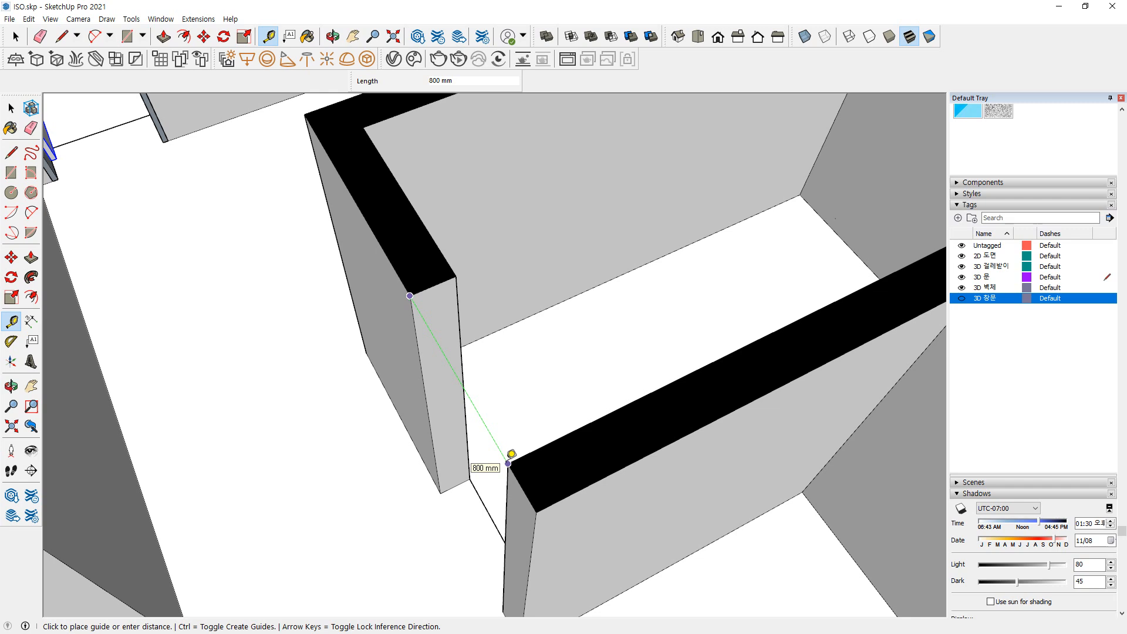
{"action": "key", "text": "Escape"}
Push back the end face of the short return wall to widen the opening to 900 mm
{"action": "key", "text": "space"}
{"action": "left_click", "coordinate": [436, 341]}
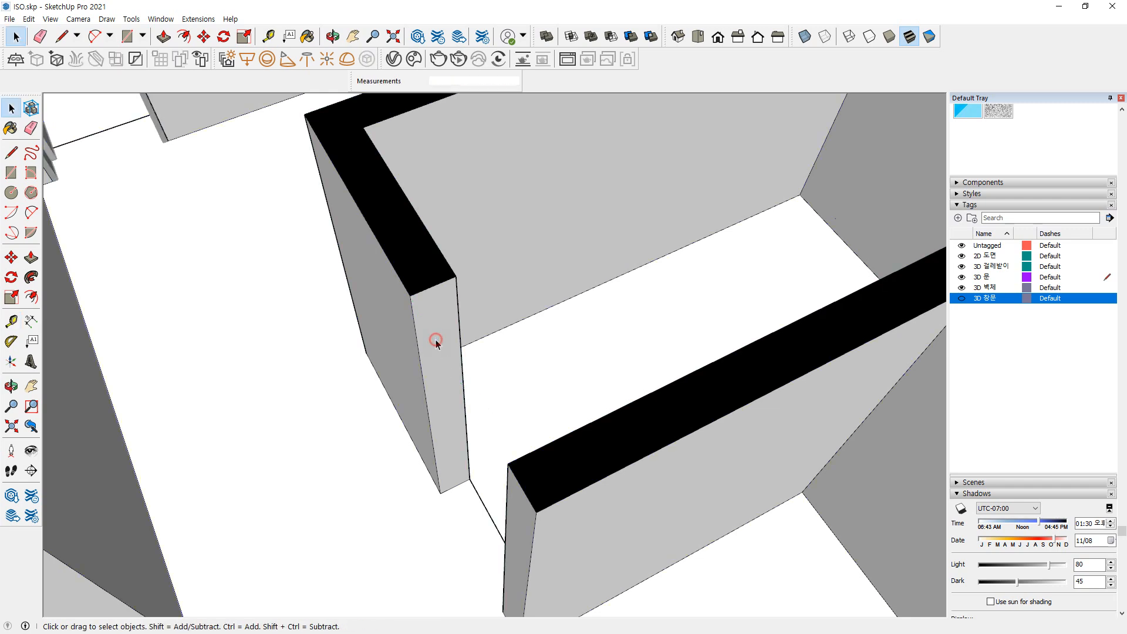
{"action": "left_click", "coordinate": [445, 350]}
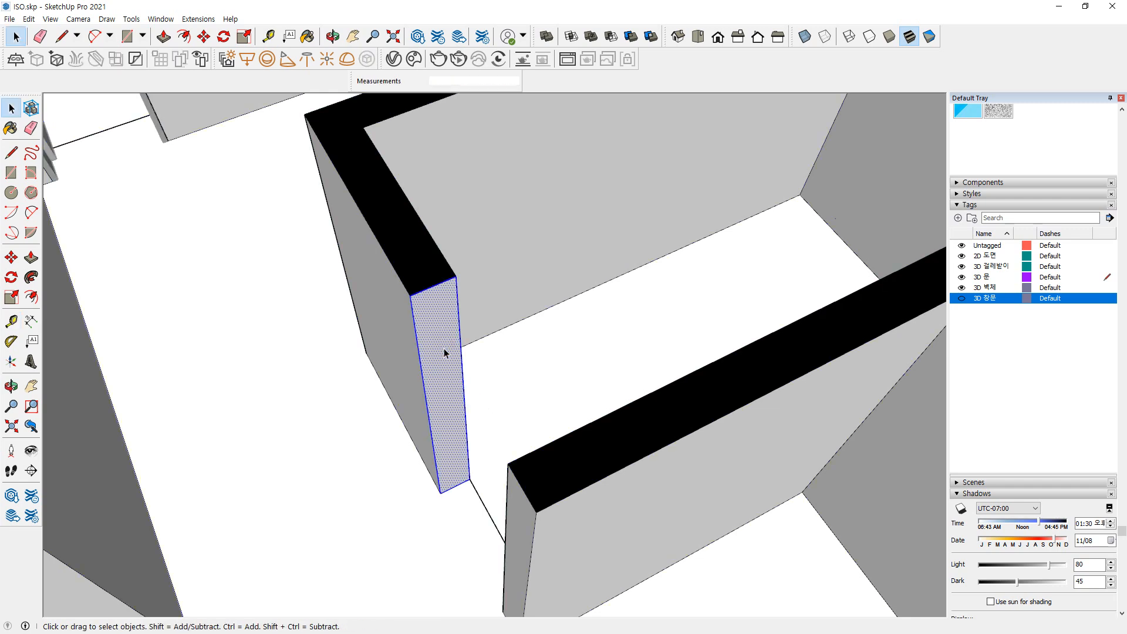
{"action": "key", "text": "p"}
{"action": "left_click", "coordinate": [433, 345]}
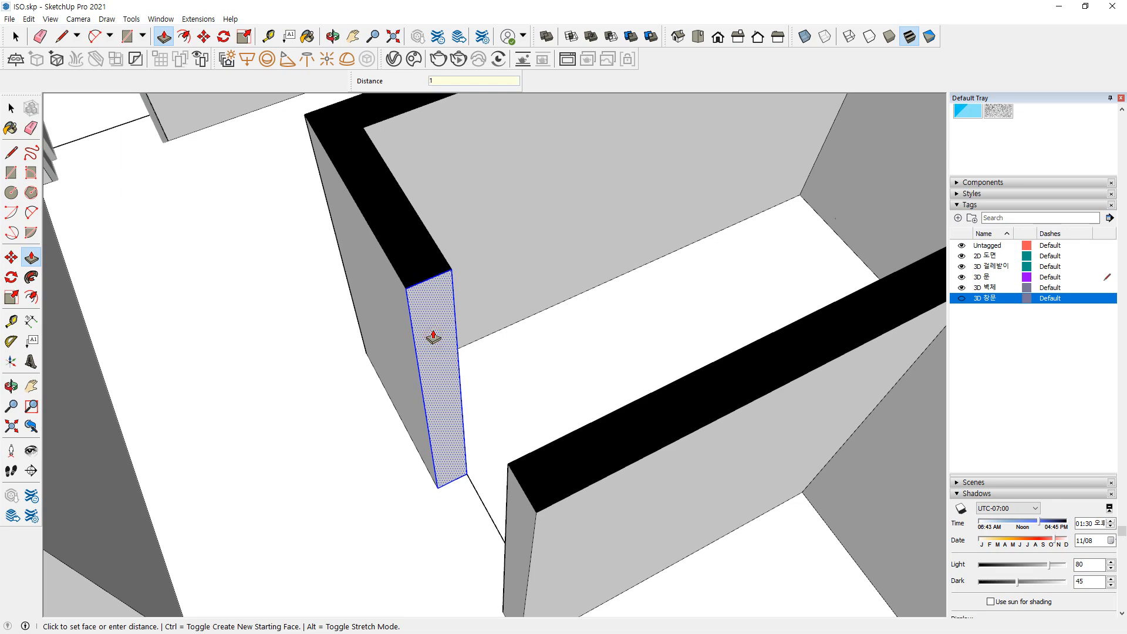
{"action": "key", "text": "Return"}
{"action": "key", "text": "space"}
{"action": "left_click", "coordinate": [317, 427]}
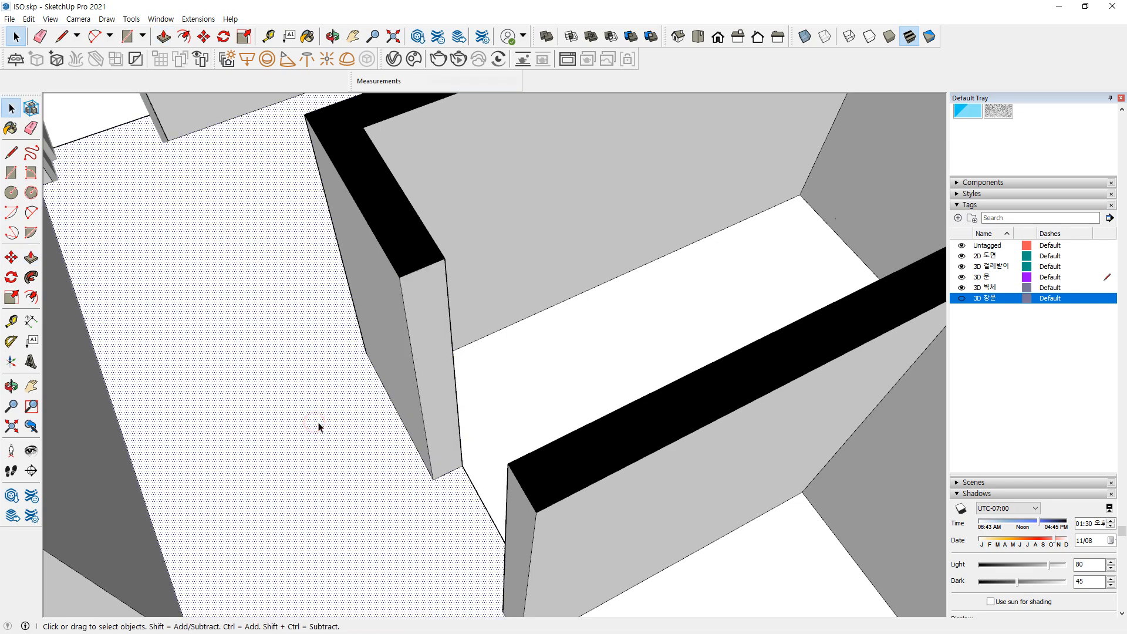
Measure the widened opening between the short return wall and the long partition
{"action": "scroll", "coordinate": [502, 323], "scroll_direction": "down", "scroll_amount": 5}
{"action": "scroll", "coordinate": [502, 323], "scroll_direction": "down", "scroll_amount": 3}
{"action": "left_click", "coordinate": [764, 218]}
{"action": "scroll", "coordinate": [399, 317], "scroll_direction": "up", "scroll_amount": 8}
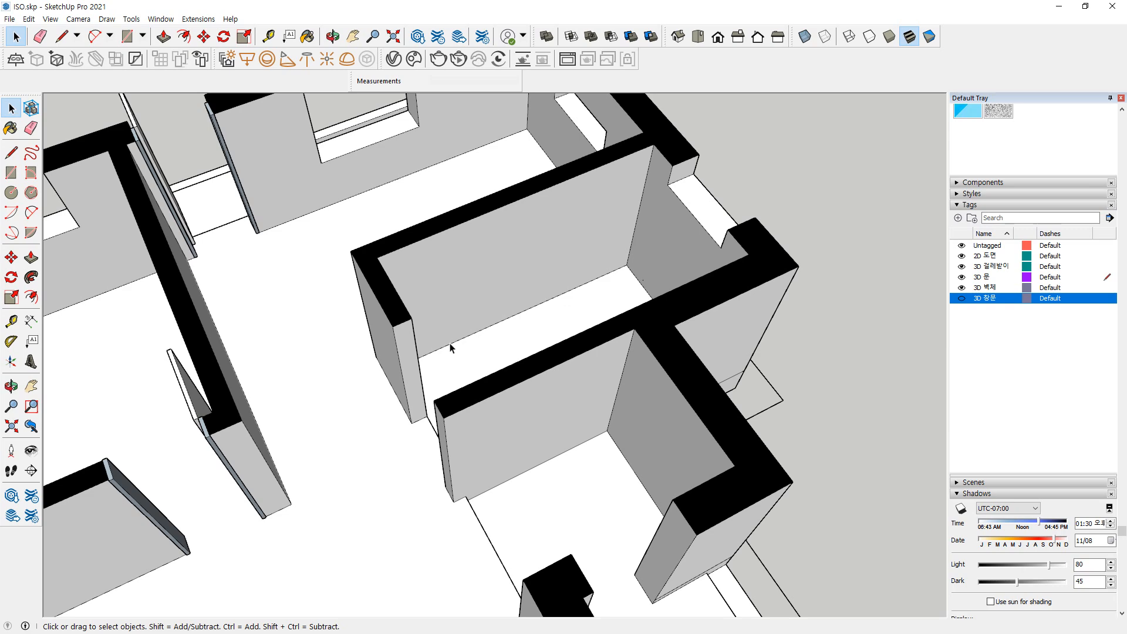
{"action": "key", "text": "t"}
{"action": "left_click", "coordinate": [363, 317]}
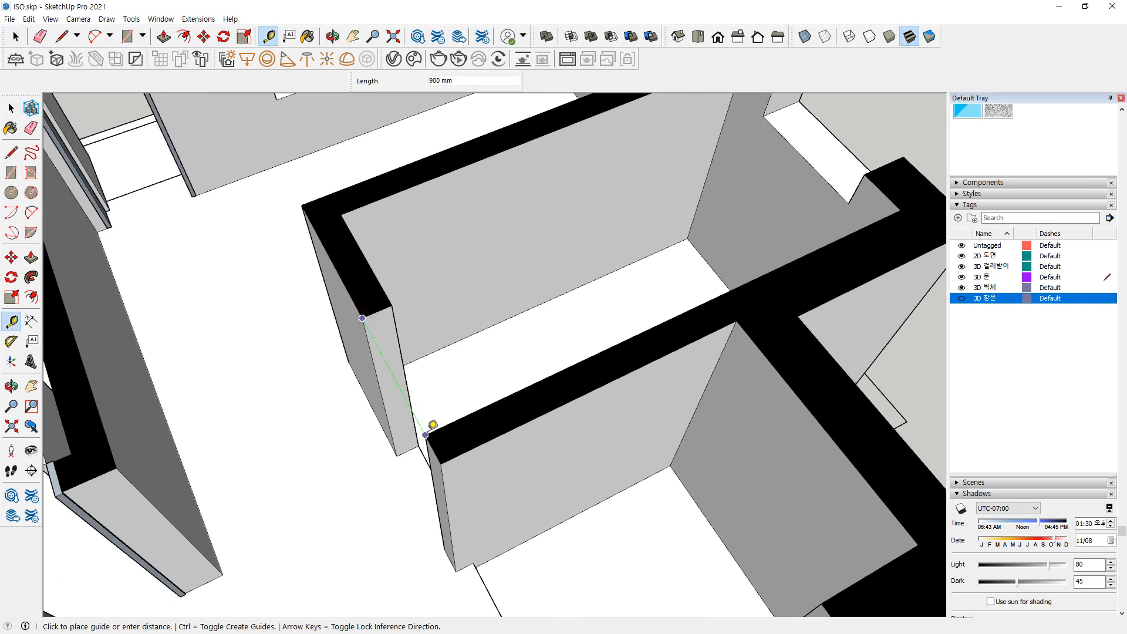
{"action": "left_click", "coordinate": [433, 424]}
{"action": "scroll", "coordinate": [364, 422], "scroll_direction": "down", "scroll_amount": 3}
{"action": "middle_click_drag", "start_coordinate": [372, 423], "coordinate": [474, 524]}
{"action": "left_click_drag", "start_coordinate": [471, 534], "coordinate": [392, 359]}
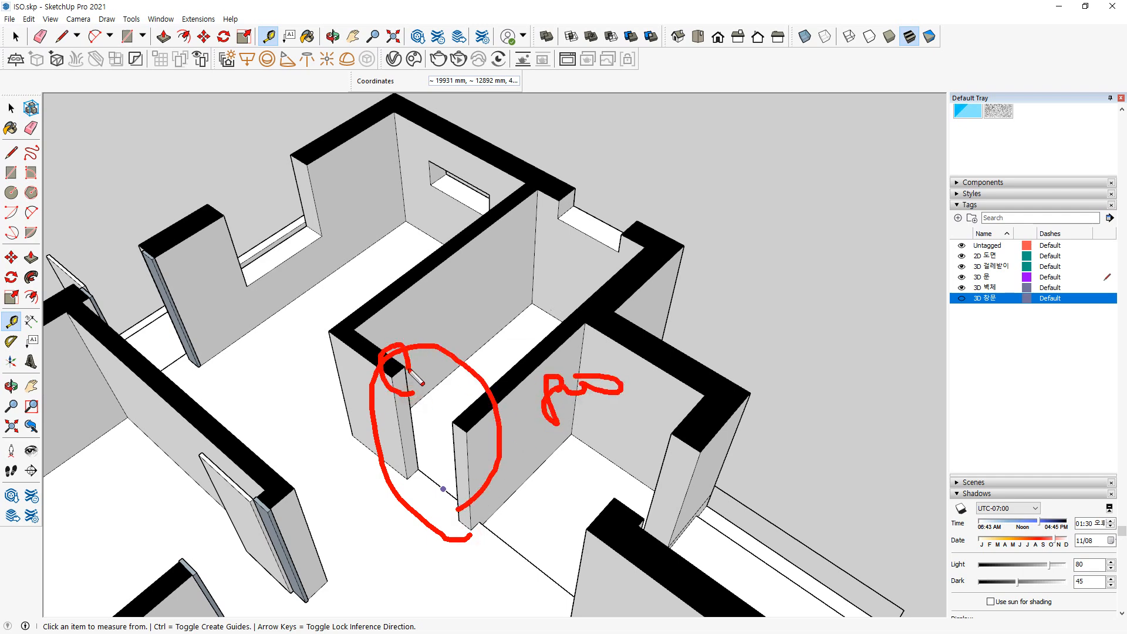
{"action": "left_click_drag", "start_coordinate": [335, 291], "coordinate": [345, 301]}
{"action": "key", "text": "Escape"}
{"action": "scroll", "coordinate": [322, 374], "scroll_direction": "down", "scroll_amount": 2}
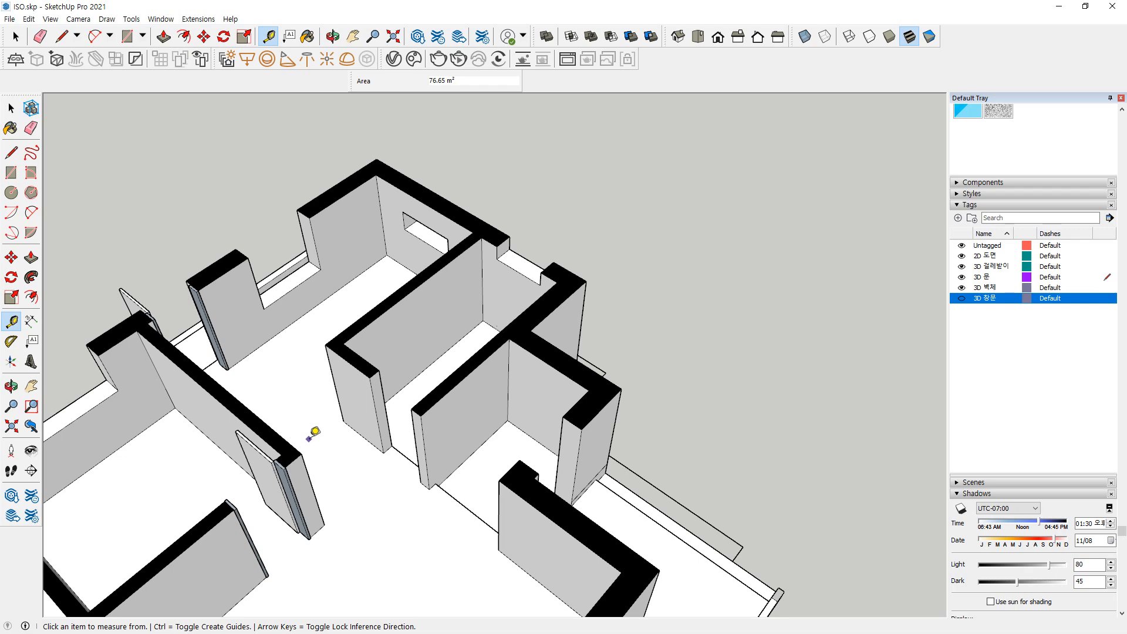
Copy the room door with its jambs to the opening between the short return wall and the long partition
{"action": "middle_click_drag", "start_coordinate": [303, 470], "coordinate": [345, 420], "text": "shift"}
{"action": "scroll", "coordinate": [344, 425], "scroll_direction": "up", "scroll_amount": 2}
{"action": "key", "text": "space"}
{"action": "left_click", "coordinate": [337, 406]}
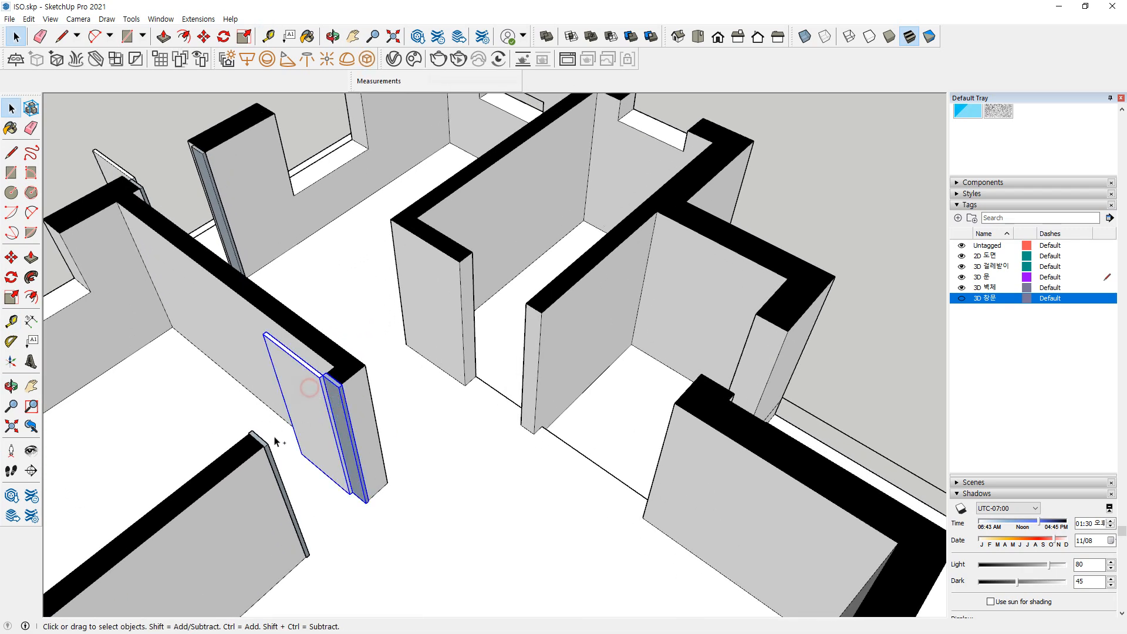
{"action": "scroll", "coordinate": [272, 454], "scroll_direction": "up", "scroll_amount": 5}
{"action": "key", "text": "m"}
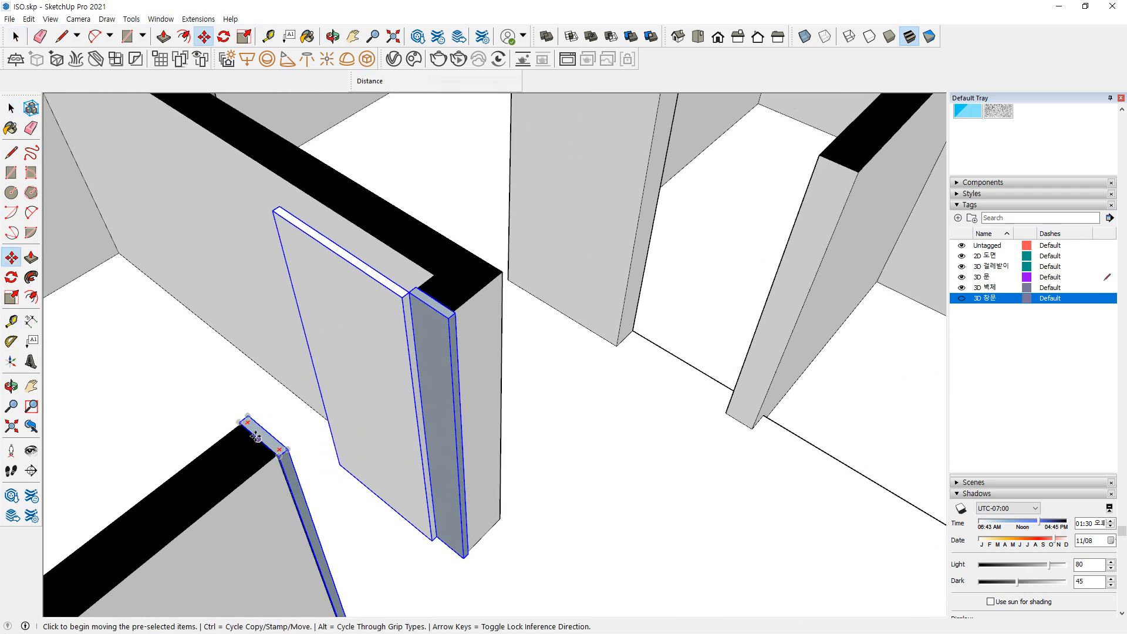
{"action": "left_click", "coordinate": [259, 441]}
{"action": "key", "text": "ctrl"}
{"action": "scroll", "coordinate": [511, 334], "scroll_direction": "down", "scroll_amount": 2}
{"action": "middle_click_drag", "start_coordinate": [638, 171], "coordinate": [499, 353], "text": "shift"}
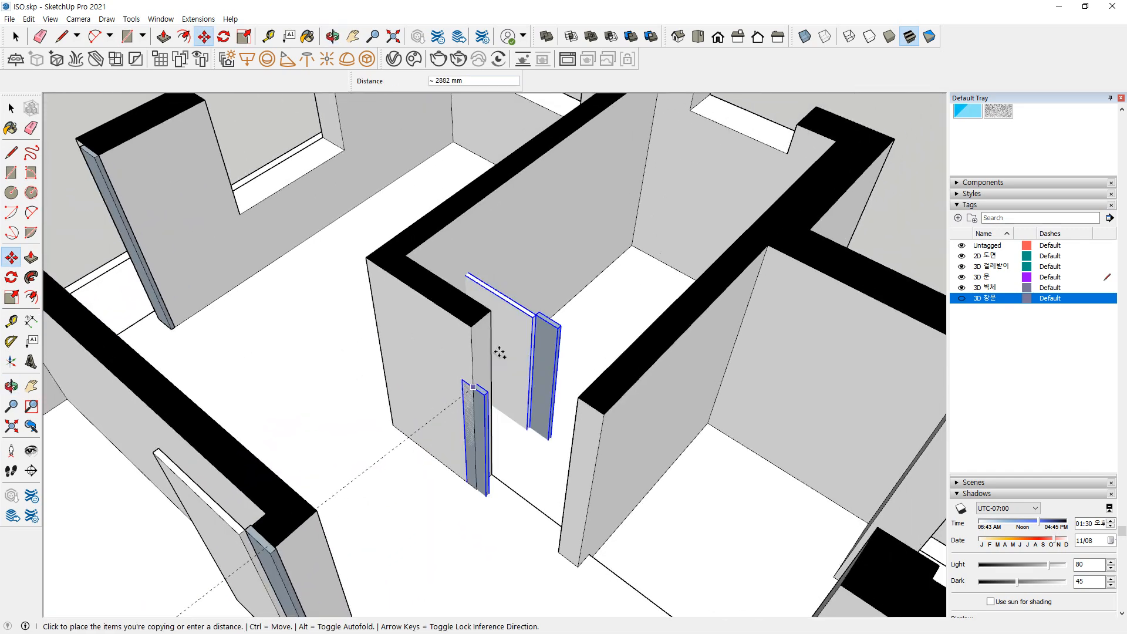
{"action": "scroll", "coordinate": [499, 341], "scroll_direction": "up", "scroll_amount": 4}
{"action": "left_click", "coordinate": [421, 313]}
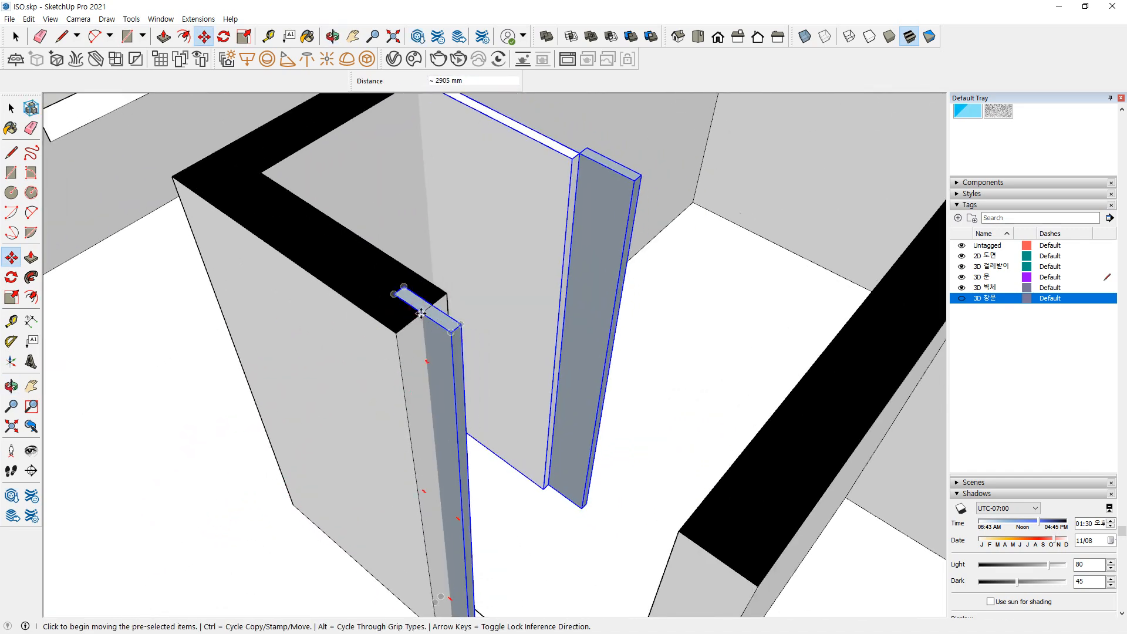
Rotate the copied door and jambs 90 degrees about the short return wall's end to fit the opening
{"action": "key", "text": "q"}
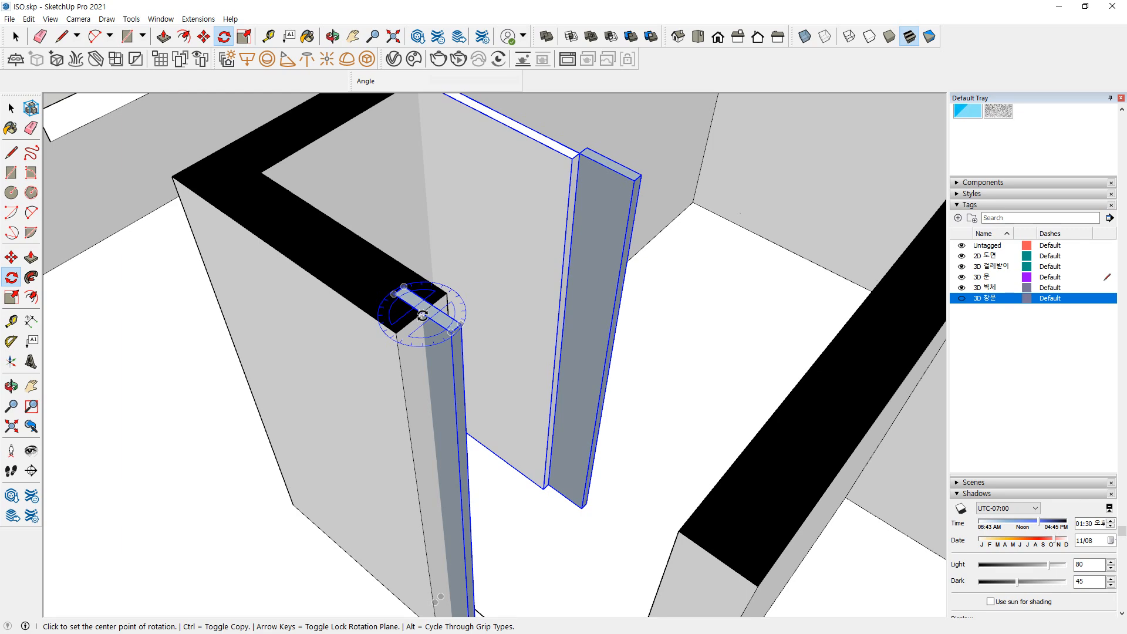
{"action": "left_click", "coordinate": [424, 315]}
{"action": "left_click", "coordinate": [372, 279]}
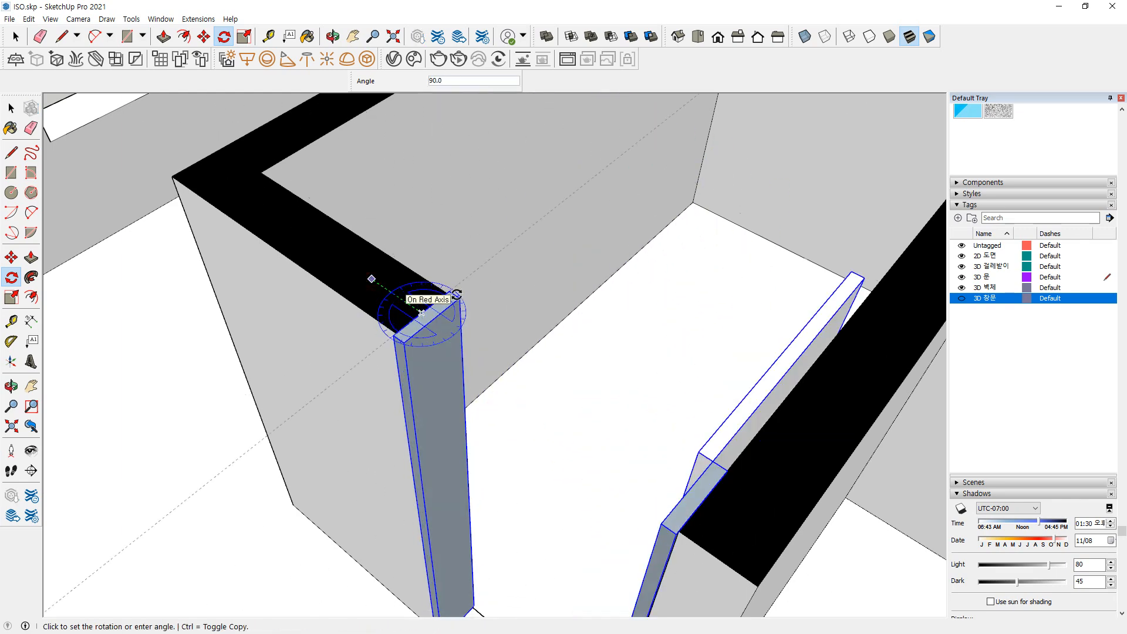
{"action": "left_click", "coordinate": [422, 313]}
{"action": "scroll", "coordinate": [352, 391], "scroll_direction": "down", "scroll_amount": 6}
{"action": "key", "text": "space"}
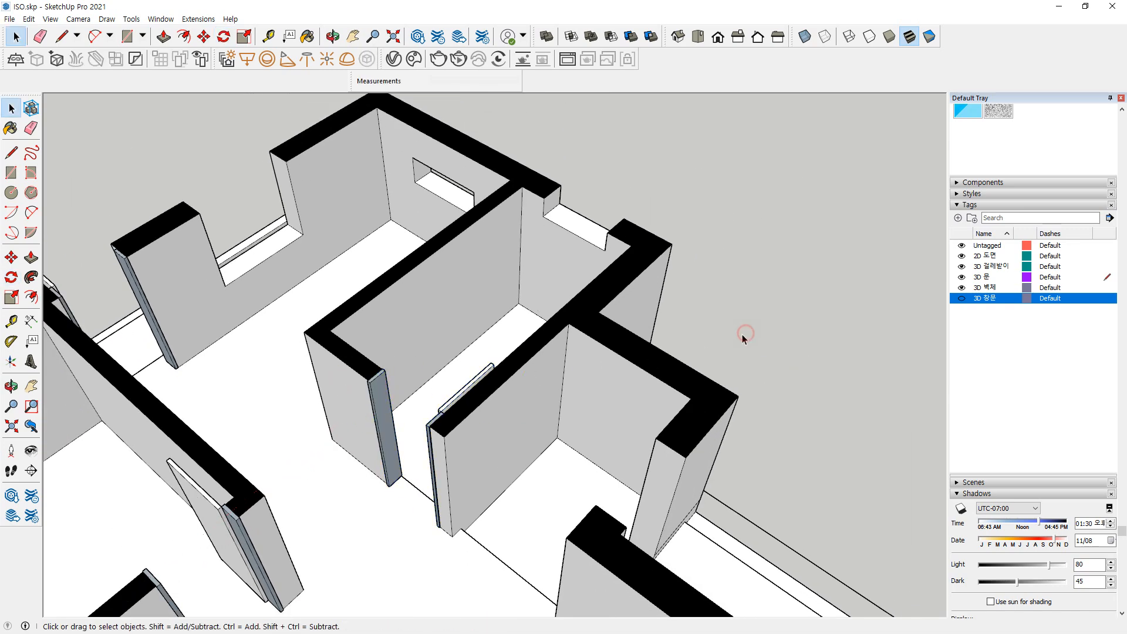
Show the 3D 창문 tag and examine the windows and doors around the whole apartment
{"action": "middle_click_drag", "start_coordinate": [743, 339], "coordinate": [490, 394]}
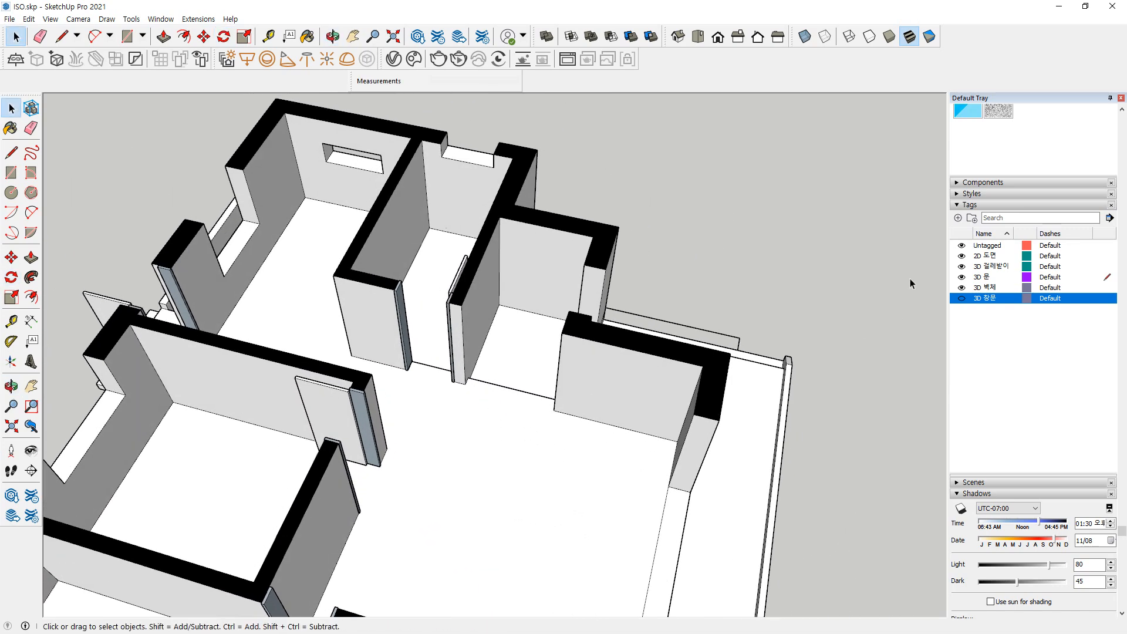
{"action": "left_click", "coordinate": [962, 298]}
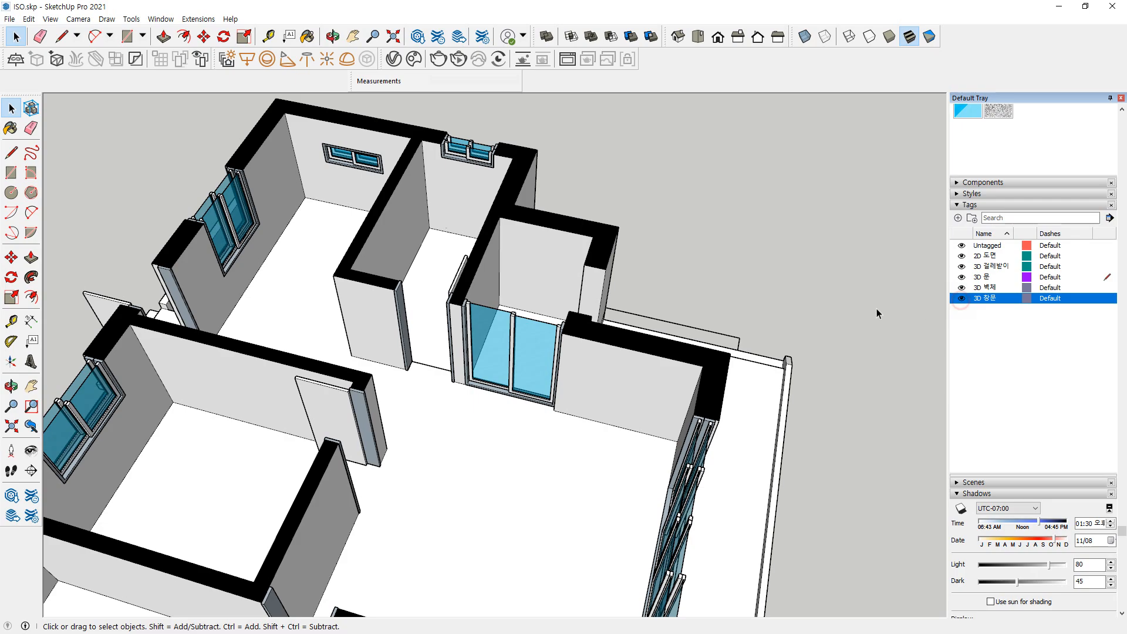
{"action": "middle_click_drag", "start_coordinate": [768, 291], "coordinate": [456, 382]}
{"action": "middle_click_drag", "start_coordinate": [377, 435], "coordinate": [531, 449]}
{"action": "middle_click_drag", "start_coordinate": [537, 509], "coordinate": [582, 372], "text": "shift"}
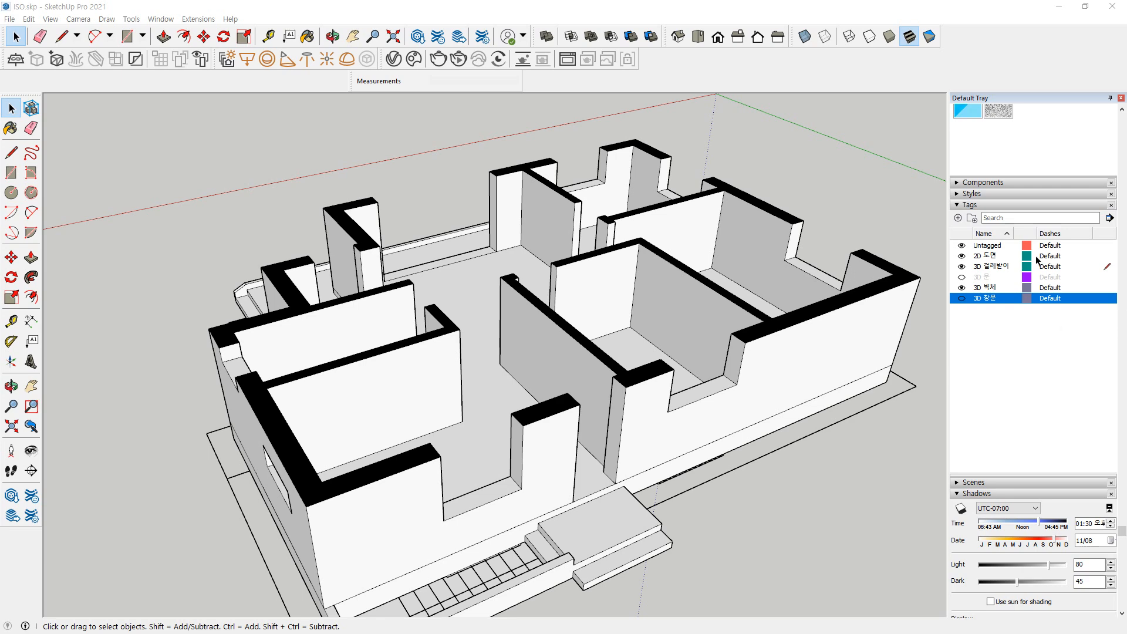
Trace the foot of the living room partition with lines, from its free end to the corner at the balcony wall
{"action": "scroll", "coordinate": [462, 265], "scroll_direction": "up", "scroll_amount": 3}
{"action": "scroll", "coordinate": [655, 197], "scroll_direction": "up", "scroll_amount": 3}
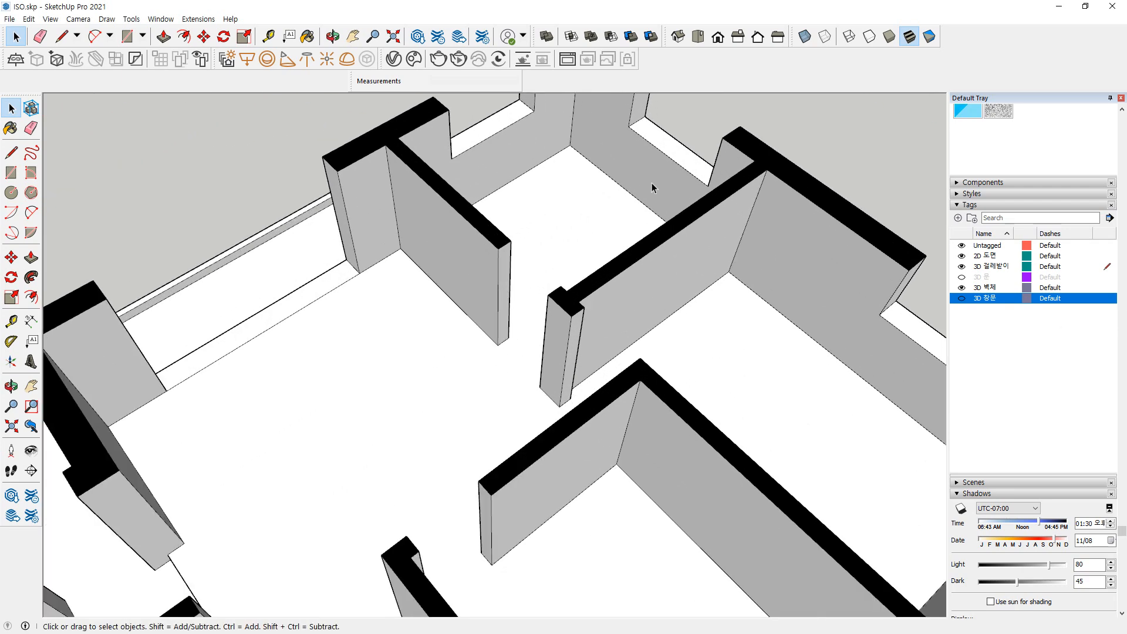
{"action": "middle_click_drag", "start_coordinate": [521, 327], "coordinate": [614, 292], "text": "shift"}
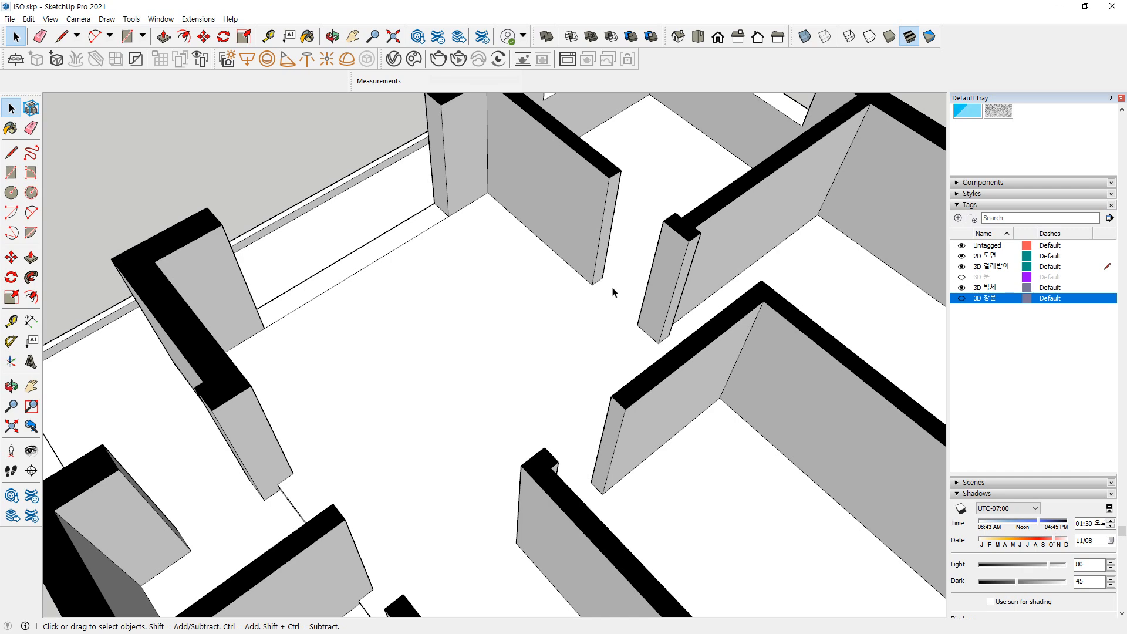
{"action": "scroll", "coordinate": [613, 291], "scroll_direction": "up", "scroll_amount": 2}
{"action": "key", "text": "l"}
{"action": "scroll", "coordinate": [587, 286], "scroll_direction": "up", "scroll_amount": 6}
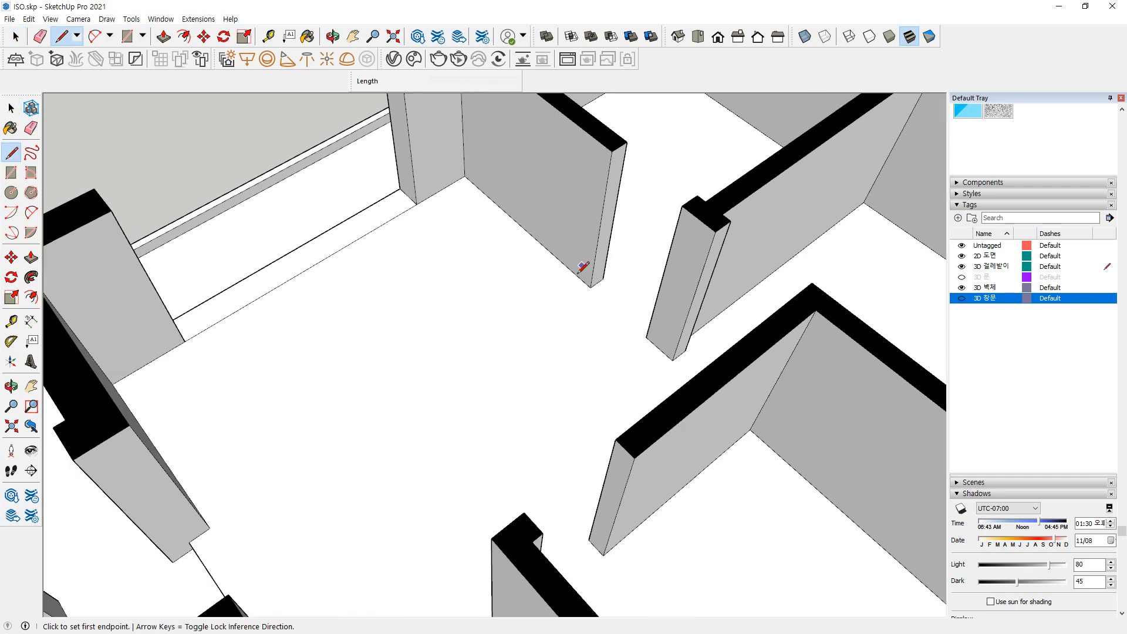
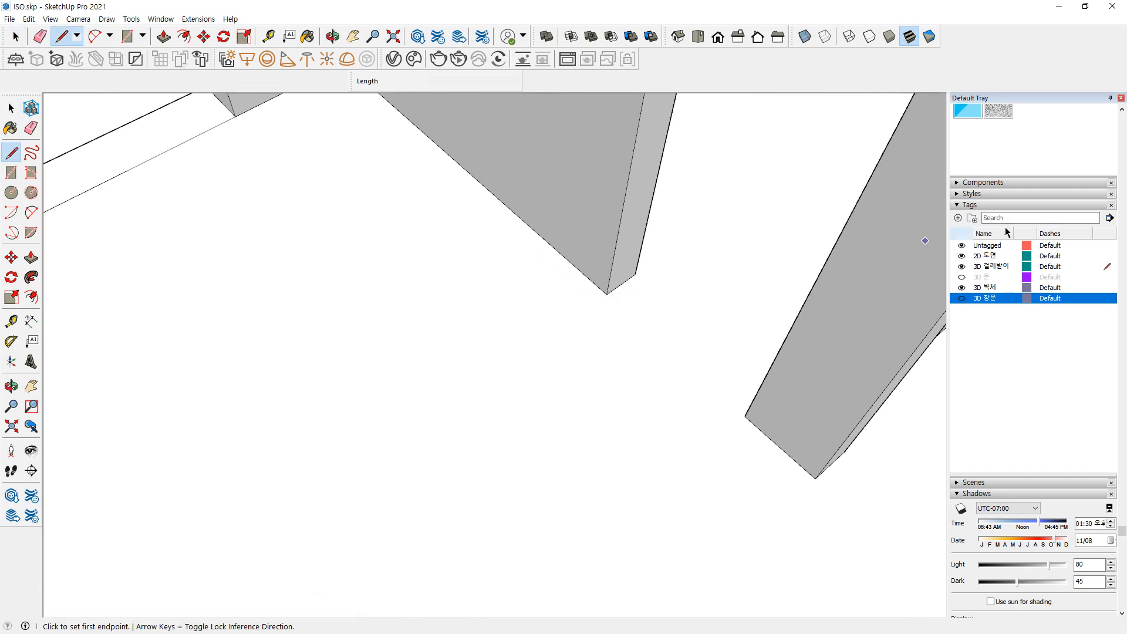
{"action": "left_click", "coordinate": [607, 294]}
{"action": "scroll", "coordinate": [461, 181], "scroll_direction": "down", "scroll_amount": 2}
{"action": "middle_click_drag", "start_coordinate": [461, 181], "coordinate": [433, 176]}
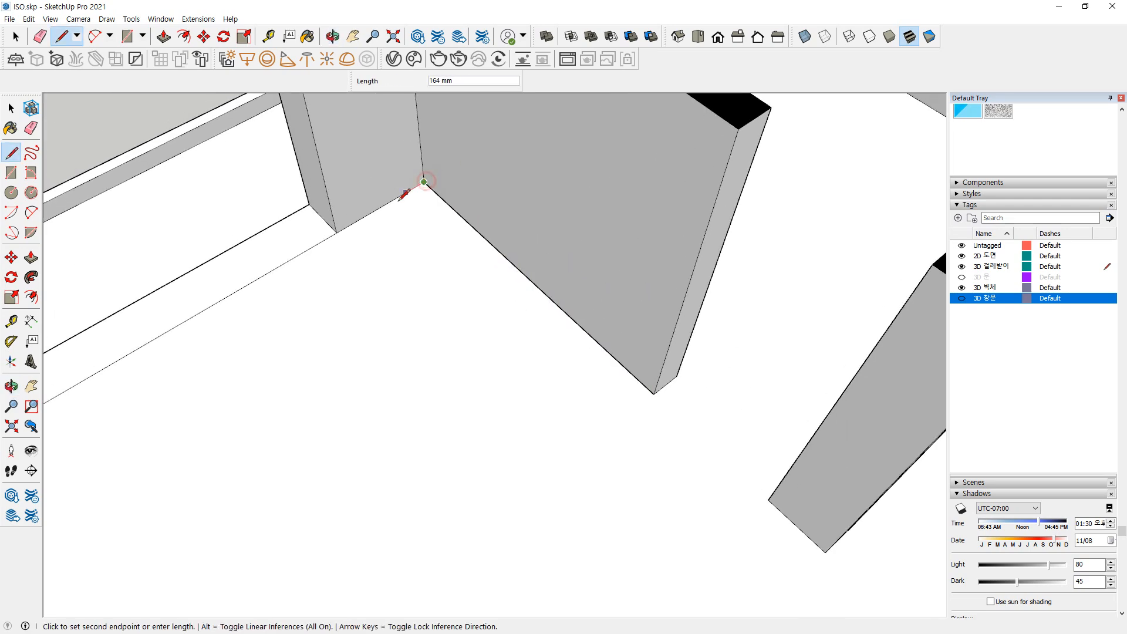
Trace the foot of the opposite living room walls, from the balcony opening's edge through the corner to the wall end
{"action": "middle_click_drag", "start_coordinate": [337, 307], "coordinate": [50, 243]}
{"action": "left_click", "coordinate": [454, 154]}
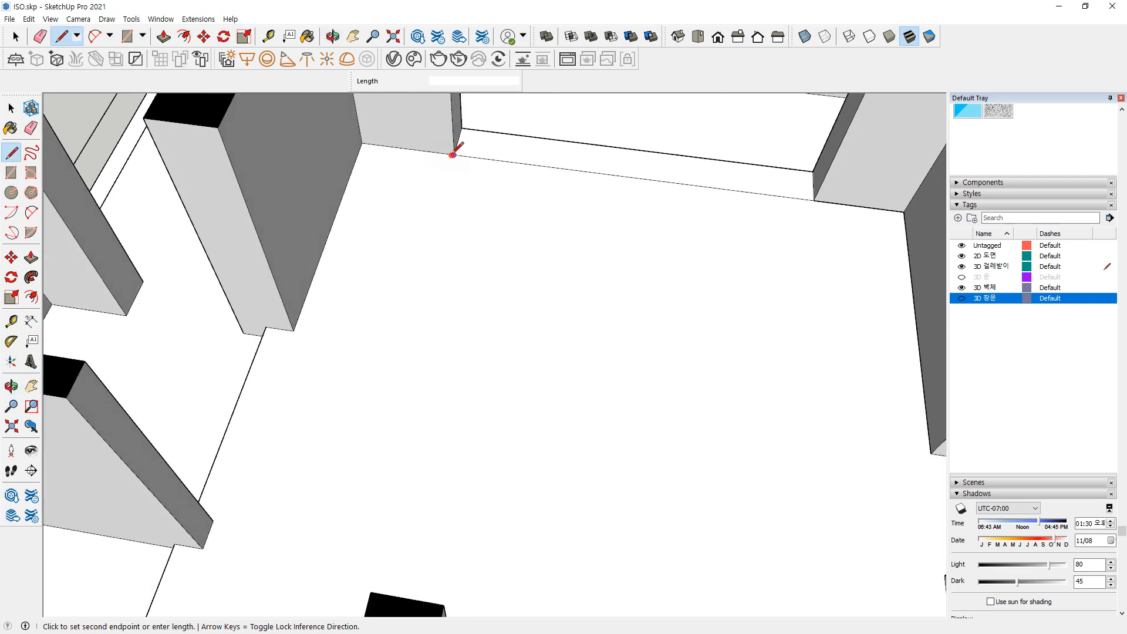
{"action": "left_click", "coordinate": [364, 141]}
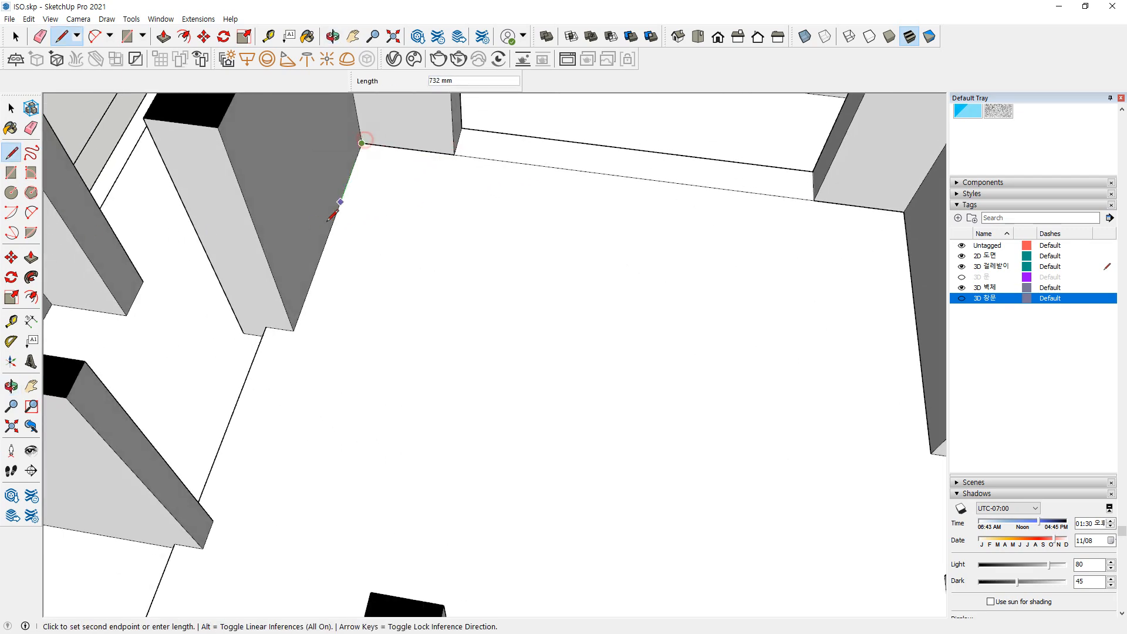
{"action": "left_click", "coordinate": [298, 328]}
{"action": "key", "text": "Escape"}
Draw a line along the foot of the narrow wall end, and trace the adjacent kitchen walls around their outer corner
{"action": "scroll", "coordinate": [304, 359], "scroll_direction": "down", "scroll_amount": 2}
{"action": "middle_click_drag", "start_coordinate": [283, 394], "coordinate": [369, 131], "text": "shift"}
{"action": "scroll", "coordinate": [345, 193], "scroll_direction": "up", "scroll_amount": 1}
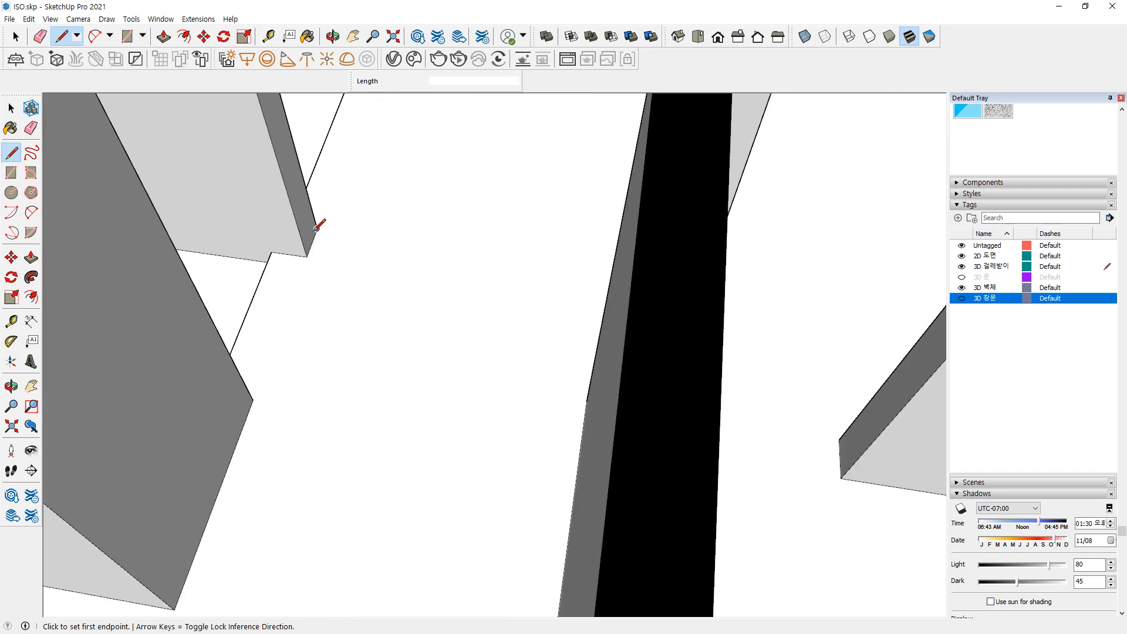
{"action": "left_click", "coordinate": [318, 229]}
{"action": "middle_click_drag", "start_coordinate": [247, 402], "coordinate": [296, 376]}
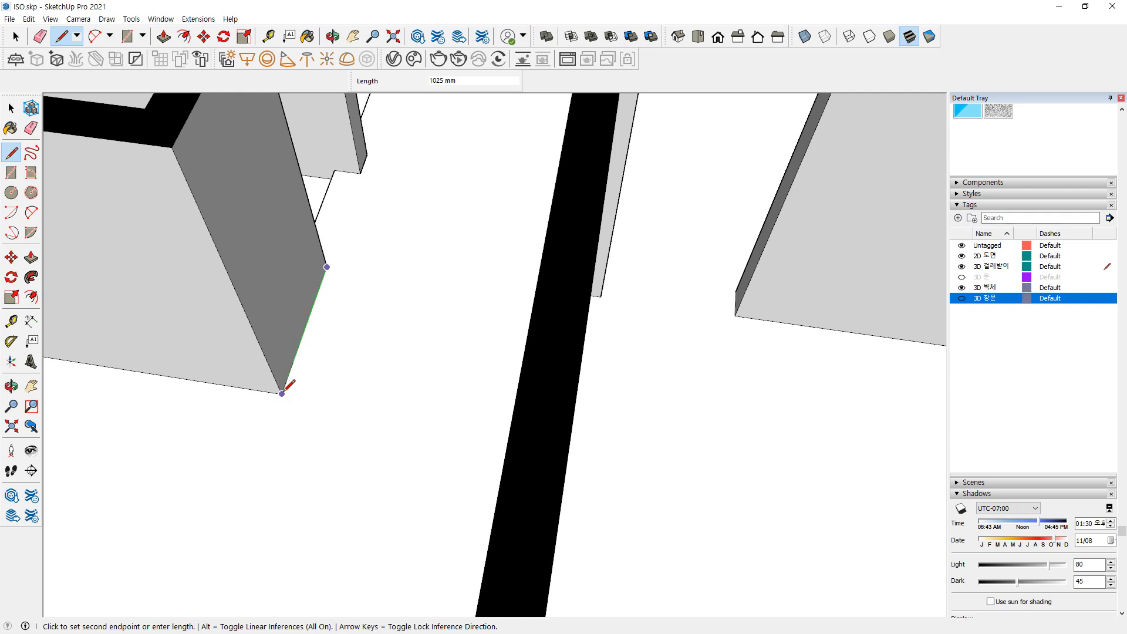
{"action": "left_click", "coordinate": [282, 393]}
{"action": "scroll", "coordinate": [108, 350], "scroll_direction": "down", "scroll_amount": 1}
{"action": "middle_click_drag", "start_coordinate": [108, 349], "coordinate": [317, 337], "text": "shift"}
{"action": "left_click", "coordinate": [54, 307]}
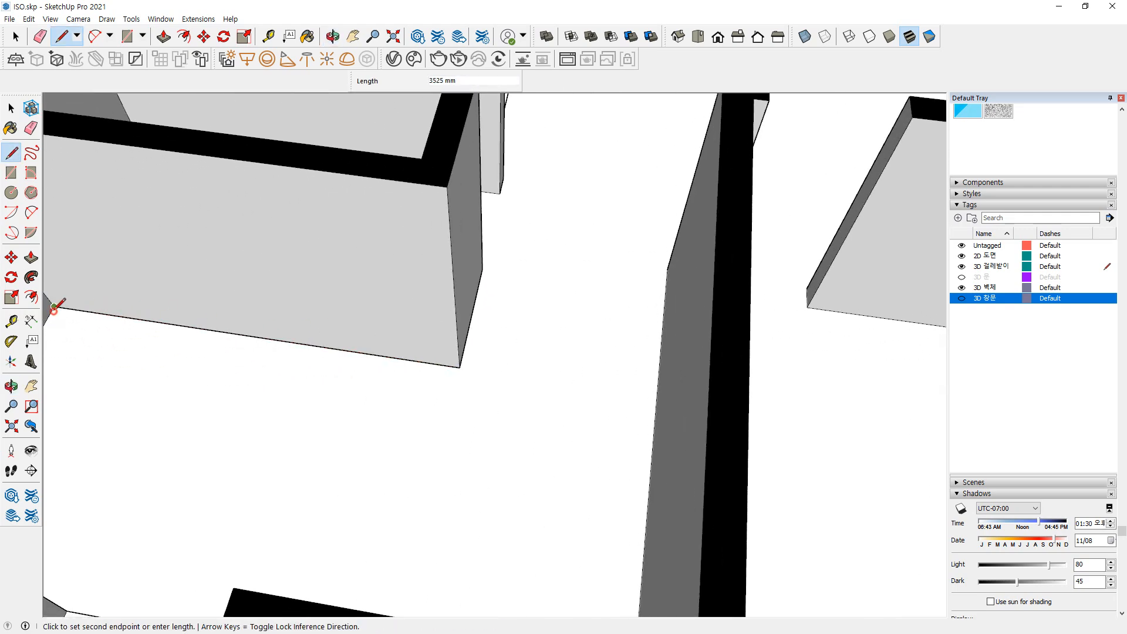
Continue the line along the foot of the kitchen's far wall and the windowed exterior wall to its free end
{"action": "middle_click_drag", "start_coordinate": [65, 348], "coordinate": [335, 214], "text": "shift"}
{"action": "middle_click_drag", "start_coordinate": [470, 294], "coordinate": [32, 307]}
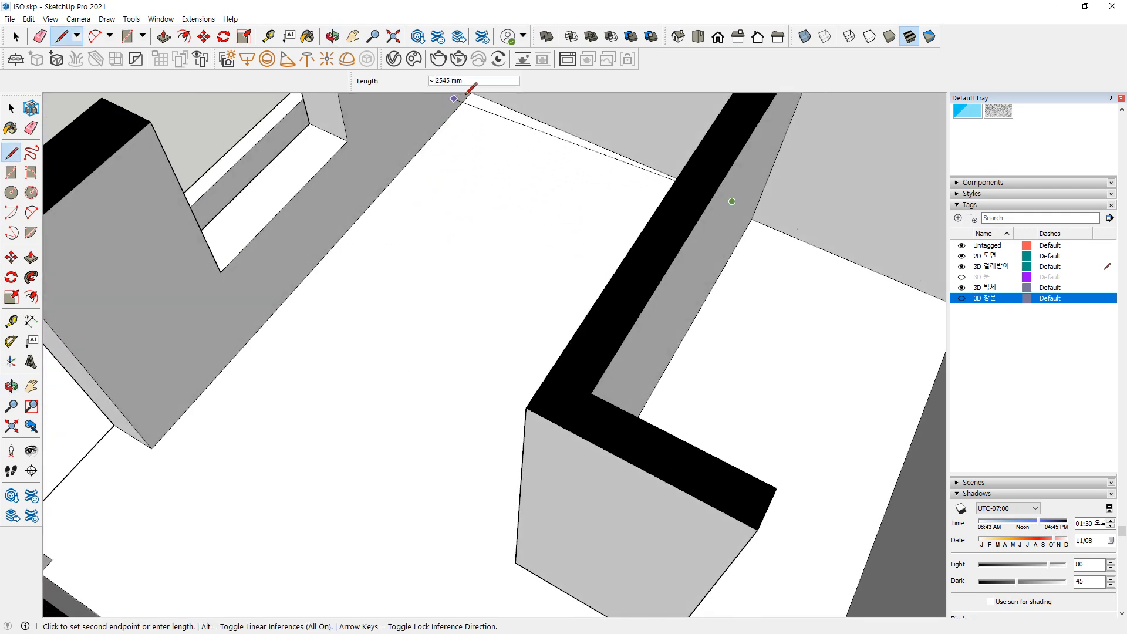
{"action": "left_click", "coordinate": [481, 92]}
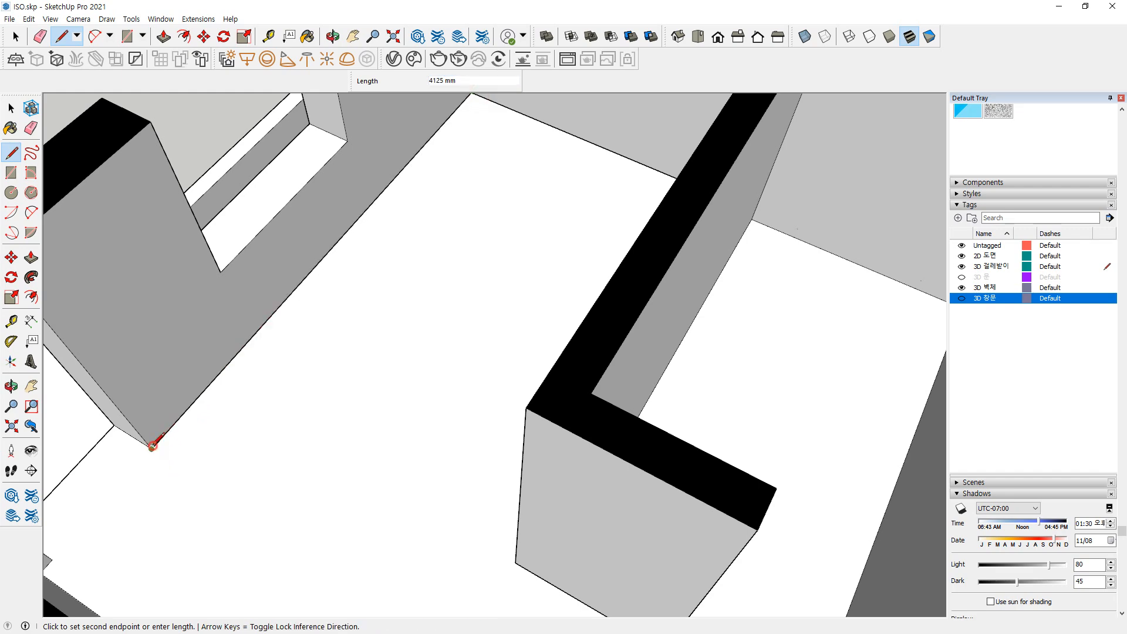
{"action": "left_click", "coordinate": [152, 448]}
Trace the foot of the long partition from the 100 mm return near the entrance to around its free end
{"action": "middle_click_drag", "start_coordinate": [339, 446], "coordinate": [234, 405]}
{"action": "scroll", "coordinate": [395, 169], "scroll_direction": "up", "scroll_amount": 5}
{"action": "left_click", "coordinate": [400, 140]}
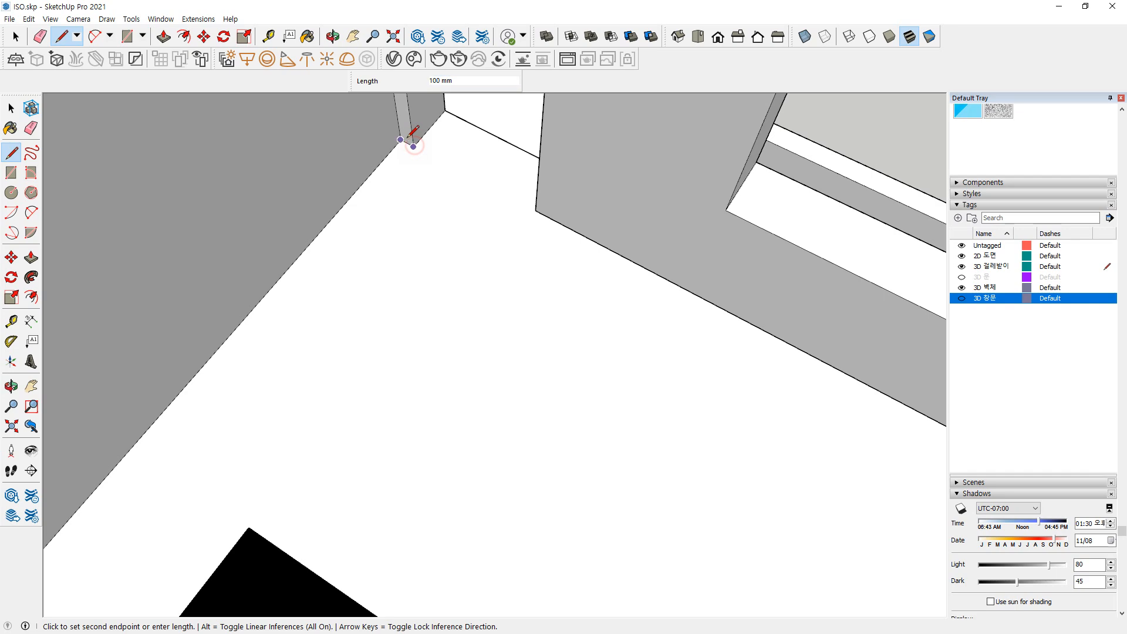
{"action": "scroll", "coordinate": [345, 253], "scroll_direction": "down", "scroll_amount": 3}
{"action": "middle_click_drag", "start_coordinate": [211, 428], "coordinate": [579, 136], "text": "shift"}
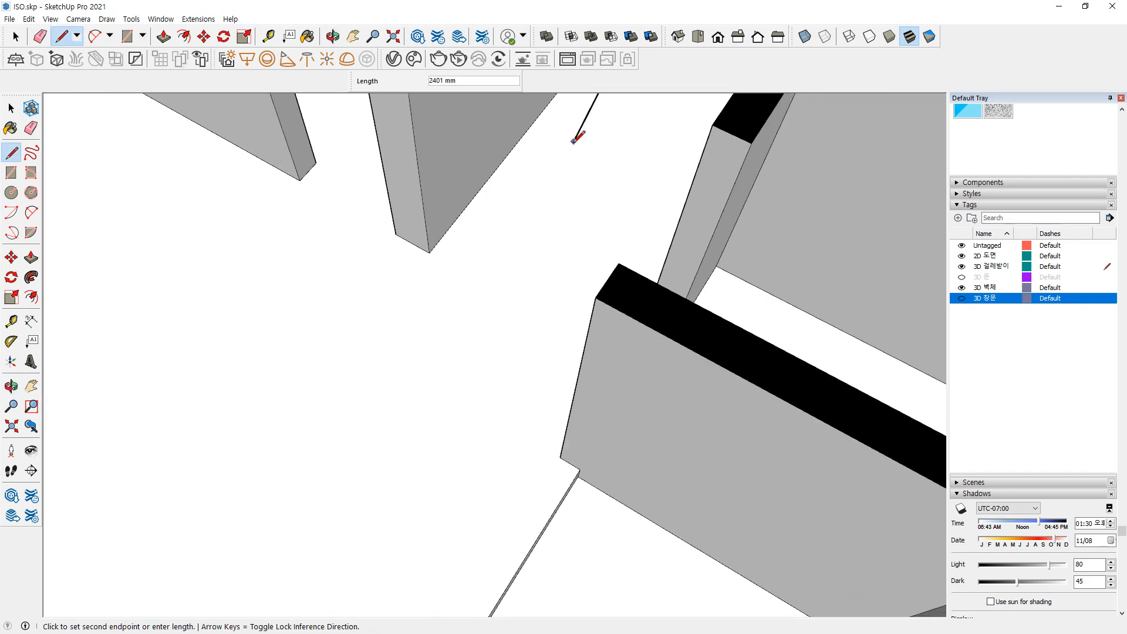
{"action": "left_click", "coordinate": [430, 252]}
{"action": "key", "text": "Escape"}
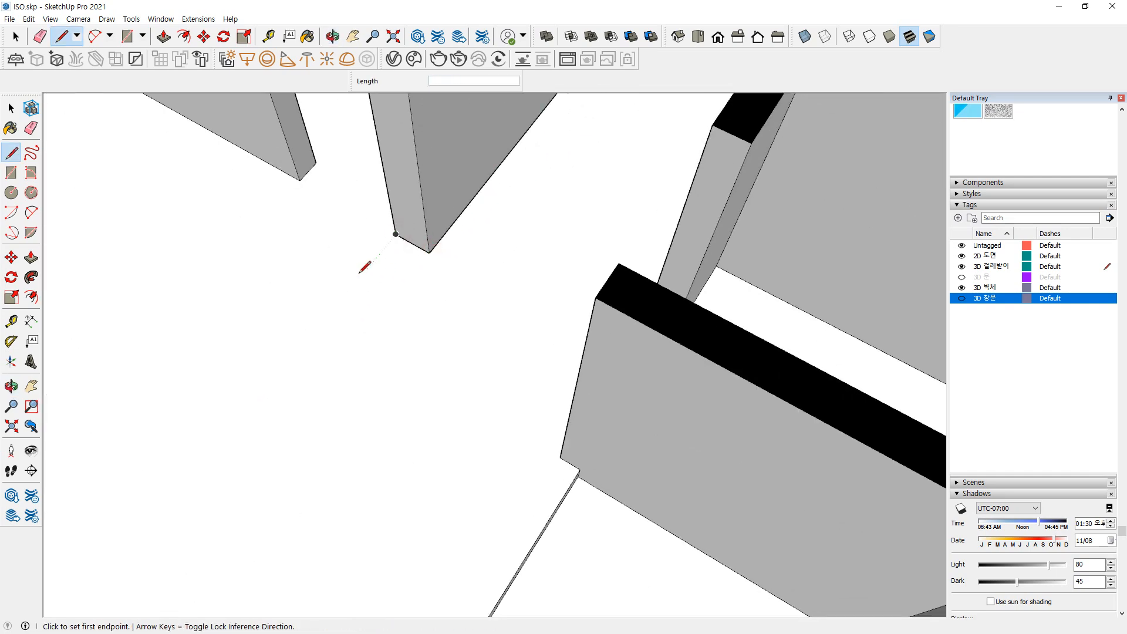
Draw lines along the foot of the wall between the two room doorways and along the neighbouring 200 mm wall end
{"action": "middle_click_drag", "start_coordinate": [363, 259], "coordinate": [417, 265]}
{"action": "left_click", "coordinate": [422, 284]}
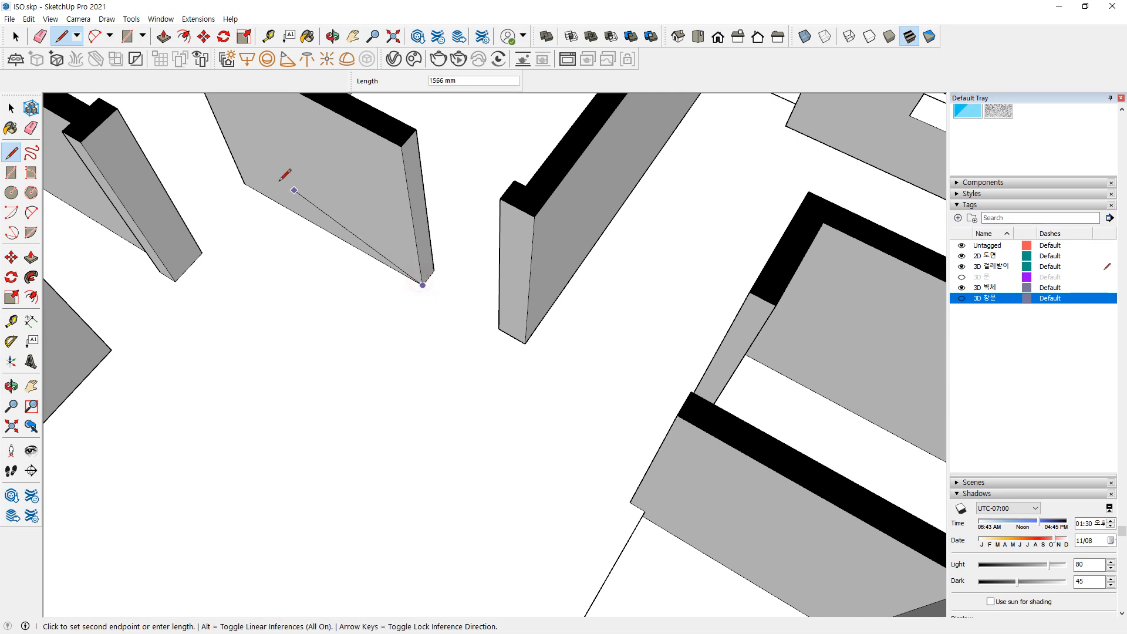
{"action": "left_click", "coordinate": [242, 181]}
{"action": "key", "text": "Escape"}
{"action": "left_click", "coordinate": [203, 254]}
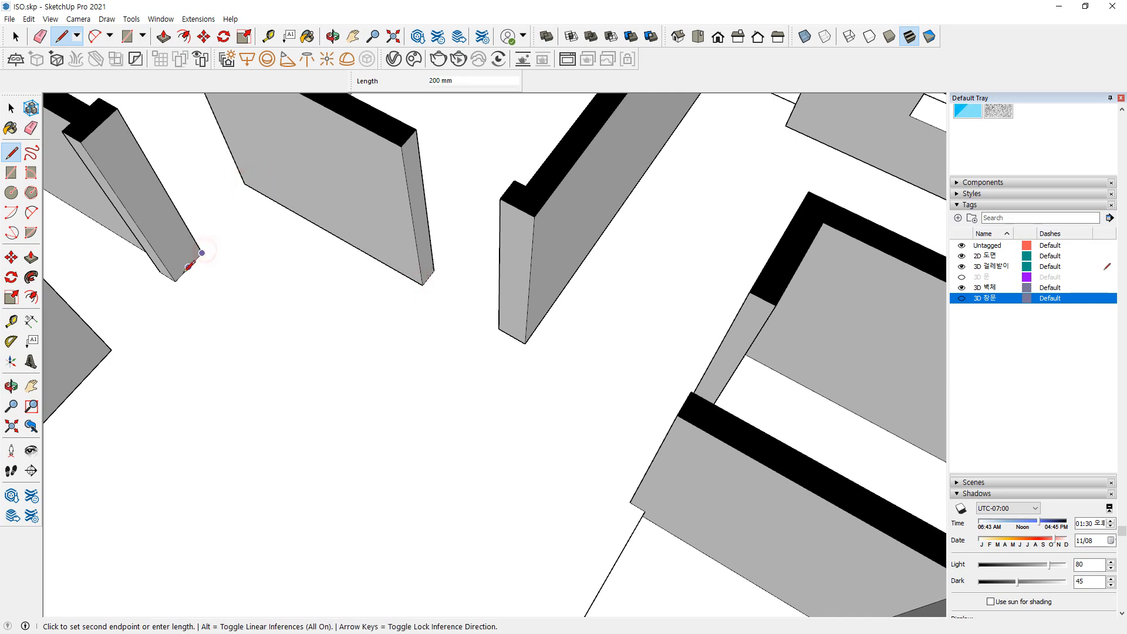
{"action": "left_click", "coordinate": [179, 281]}
{"action": "key", "text": "Escape"}
Hide the 3D 벽체 and 2D 도면 tags to check the traced lines, and show the 3D 벽체 tag again
{"action": "scroll", "coordinate": [144, 333], "scroll_direction": "down", "scroll_amount": 1}
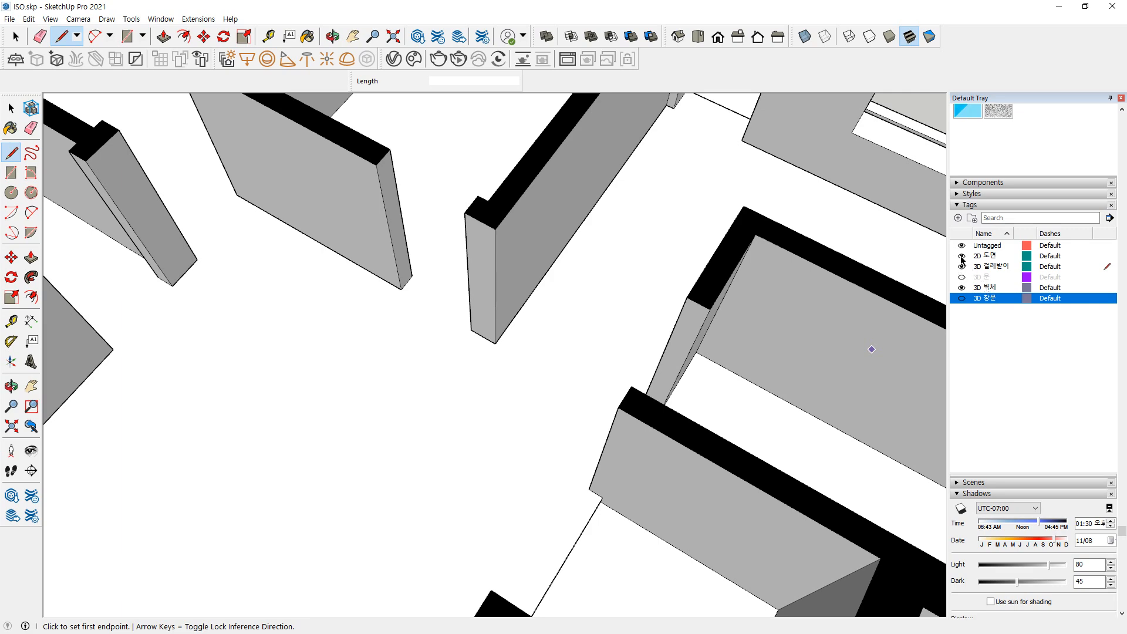
{"action": "left_click", "coordinate": [962, 288]}
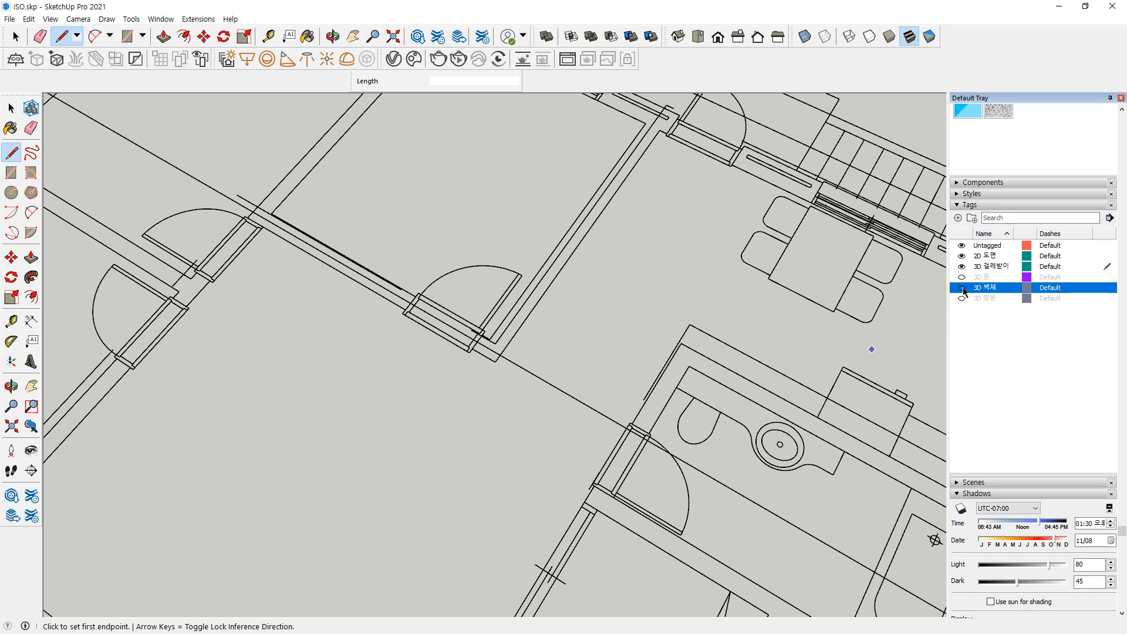
{"action": "left_click", "coordinate": [962, 256]}
{"action": "scroll", "coordinate": [475, 311], "scroll_direction": "down", "scroll_amount": 3}
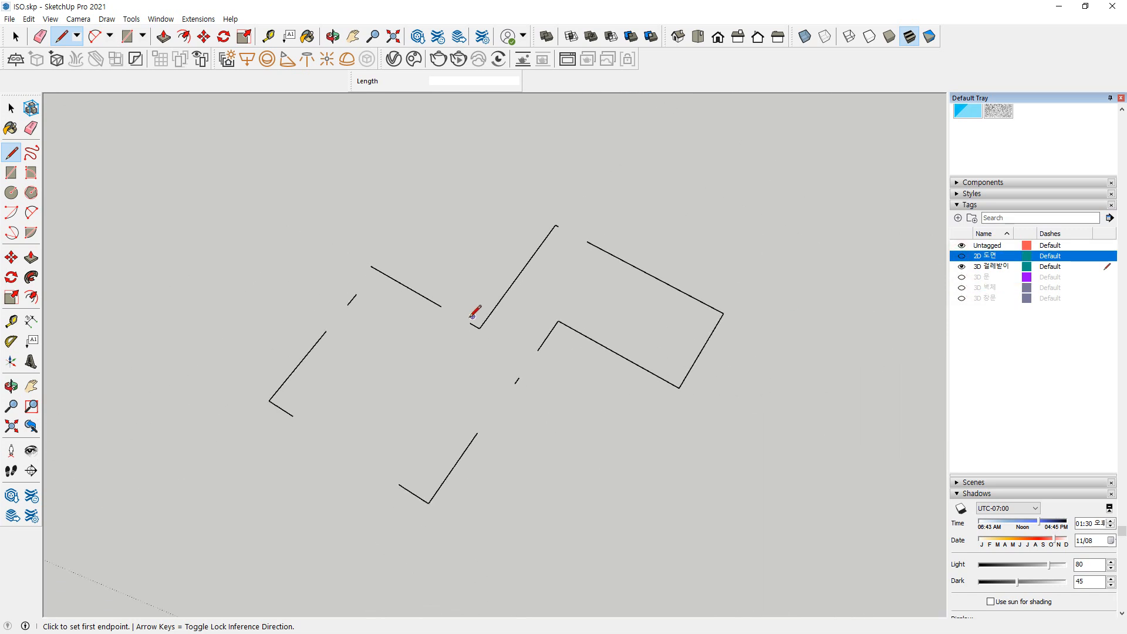
{"action": "scroll", "coordinate": [520, 330], "scroll_direction": "up", "scroll_amount": 1}
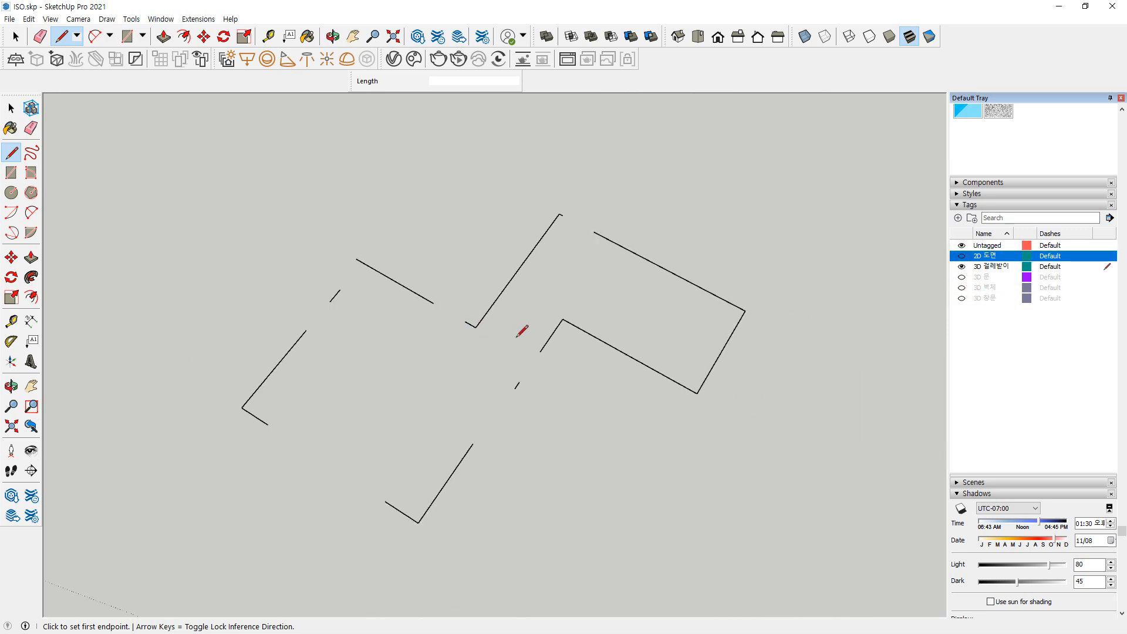
{"action": "left_click", "coordinate": [962, 257]}
{"action": "left_click", "coordinate": [963, 259]}
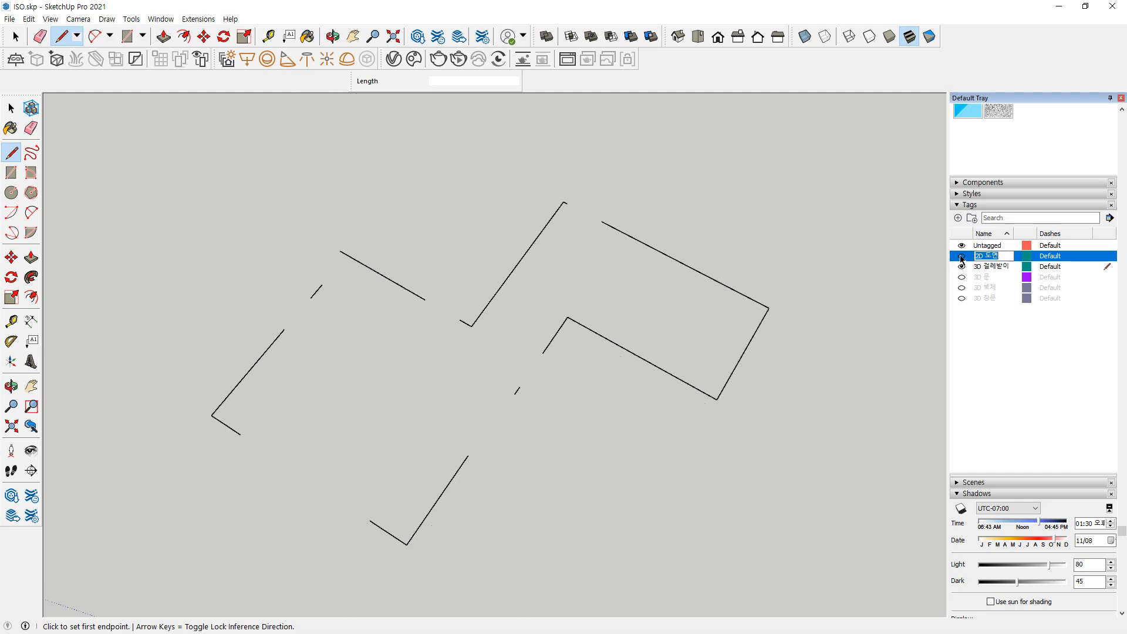
{"action": "left_click", "coordinate": [962, 288]}
Trace the foot of the middle room's walls from the doorway return around to the free wall end across the opening
{"action": "middle_click_drag", "start_coordinate": [481, 188], "coordinate": [562, 353]}
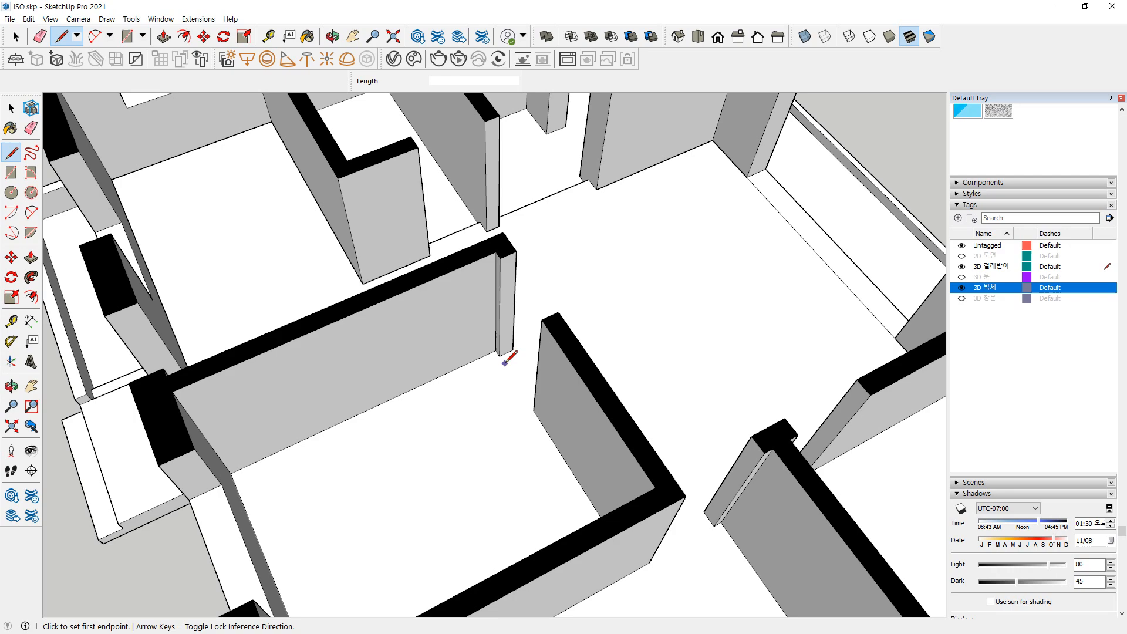
{"action": "left_click", "coordinate": [502, 354]}
{"action": "middle_click_drag", "start_coordinate": [491, 410], "coordinate": [260, 372]}
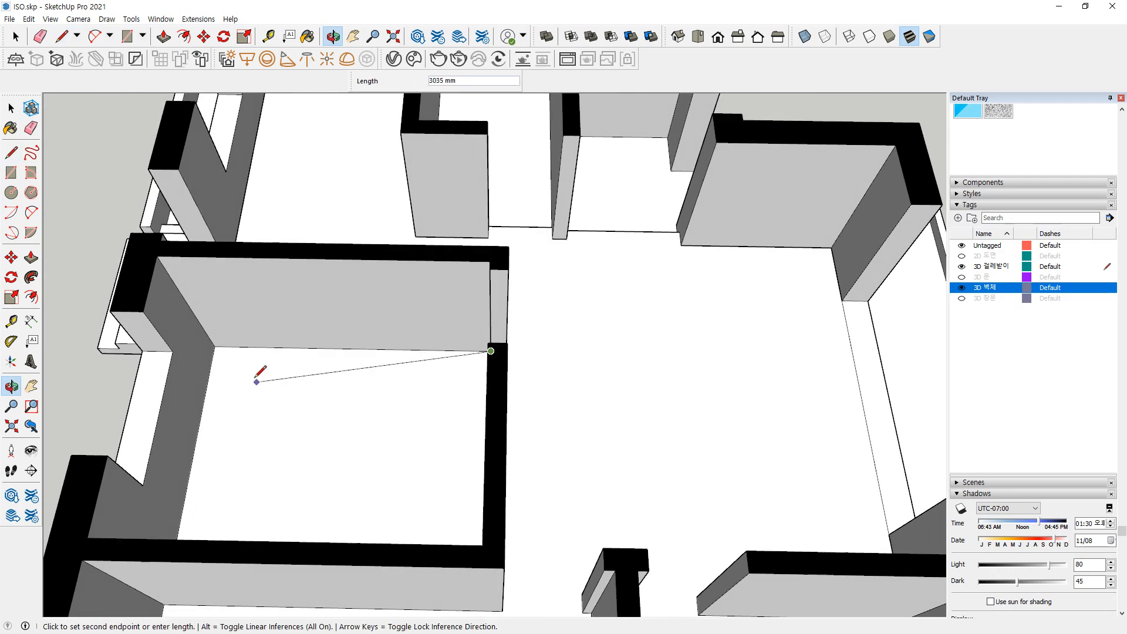
{"action": "mouse_move", "coordinate": [360, 372]}
{"action": "middle_mouse_down"}
{"action": "mouse_move", "coordinate": [423, 239]}
{"action": "mouse_move", "coordinate": [436, 329]}
{"action": "middle_mouse_up"}
{"action": "middle_click_drag", "start_coordinate": [561, 301], "coordinate": [378, 299]}
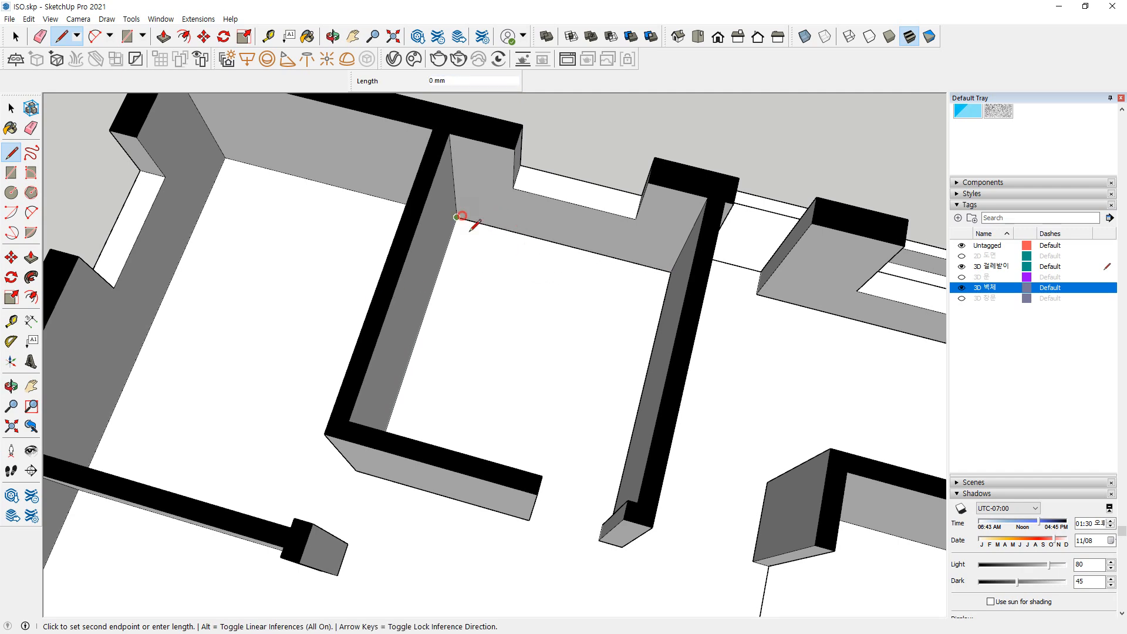
{"action": "middle_click_drag", "start_coordinate": [462, 216], "coordinate": [360, 304]}
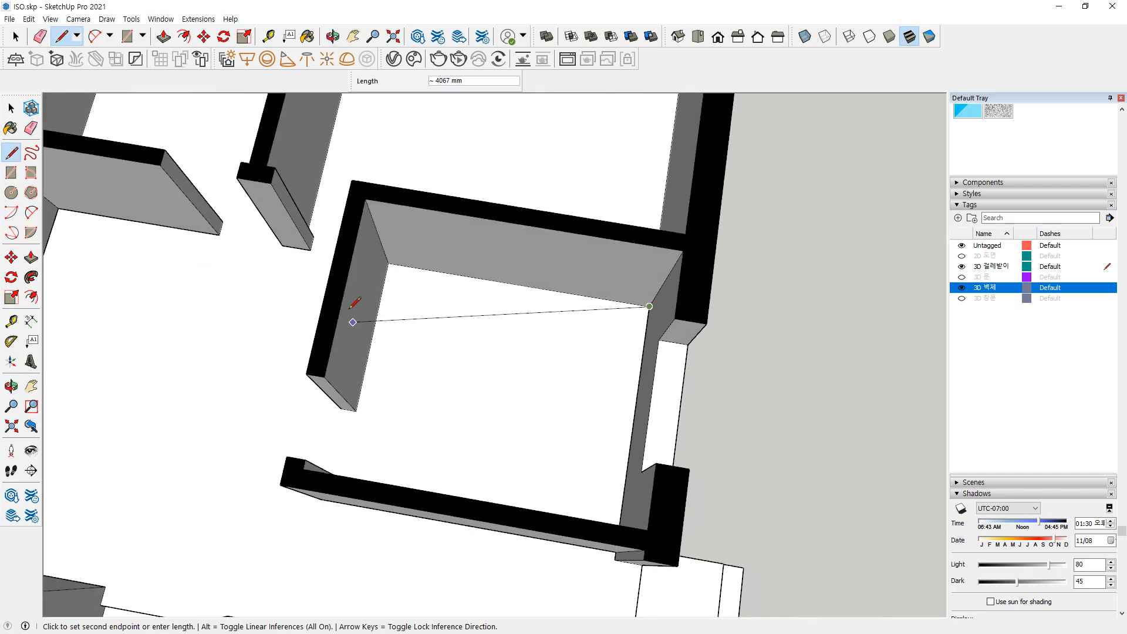
{"action": "left_click", "coordinate": [387, 262]}
{"action": "key", "text": "Escape"}
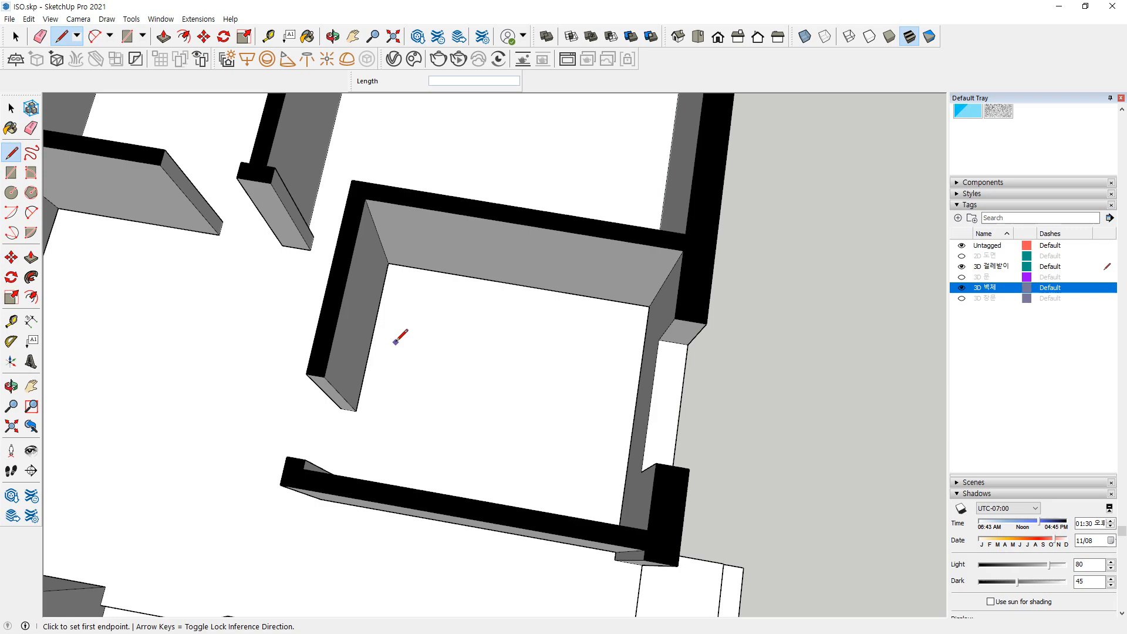
Draw lines in the large corner room along the foot of the shared partition and the two exterior walls
{"action": "middle_click_drag", "start_coordinate": [397, 330], "coordinate": [378, 303]}
{"action": "scroll", "coordinate": [383, 299], "scroll_direction": "up", "scroll_amount": 2}
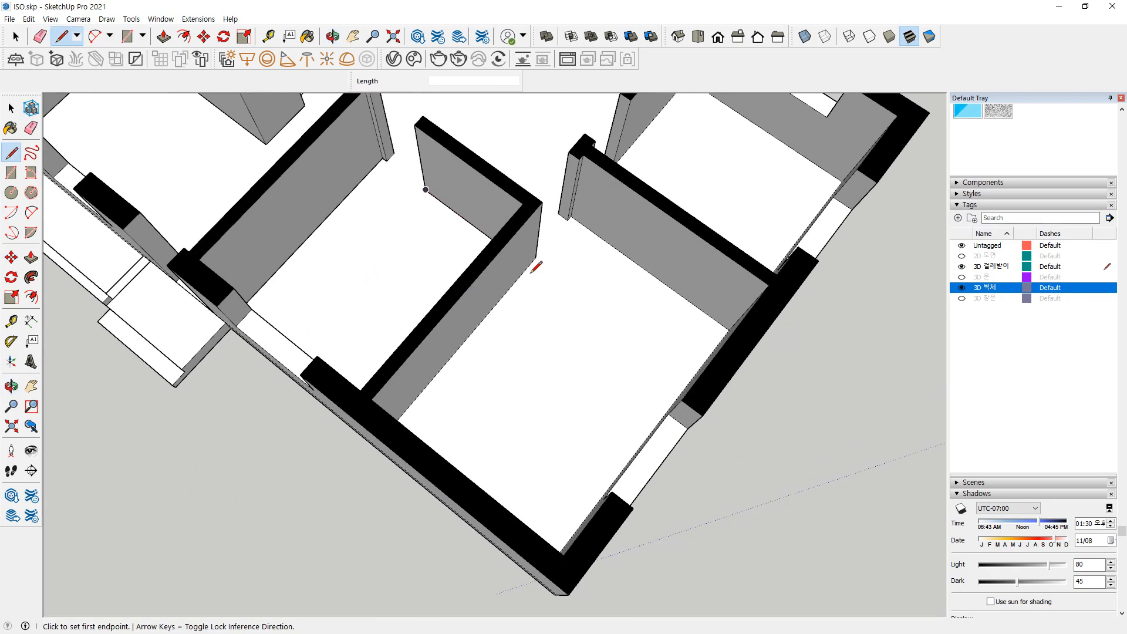
{"action": "left_click", "coordinate": [535, 260]}
{"action": "middle_click_drag", "start_coordinate": [610, 301], "coordinate": [509, 323]}
{"action": "middle_click_drag", "start_coordinate": [383, 267], "coordinate": [352, 214]}
{"action": "left_click", "coordinate": [349, 202]}
{"action": "middle_click_drag", "start_coordinate": [509, 327], "coordinate": [68, 347]}
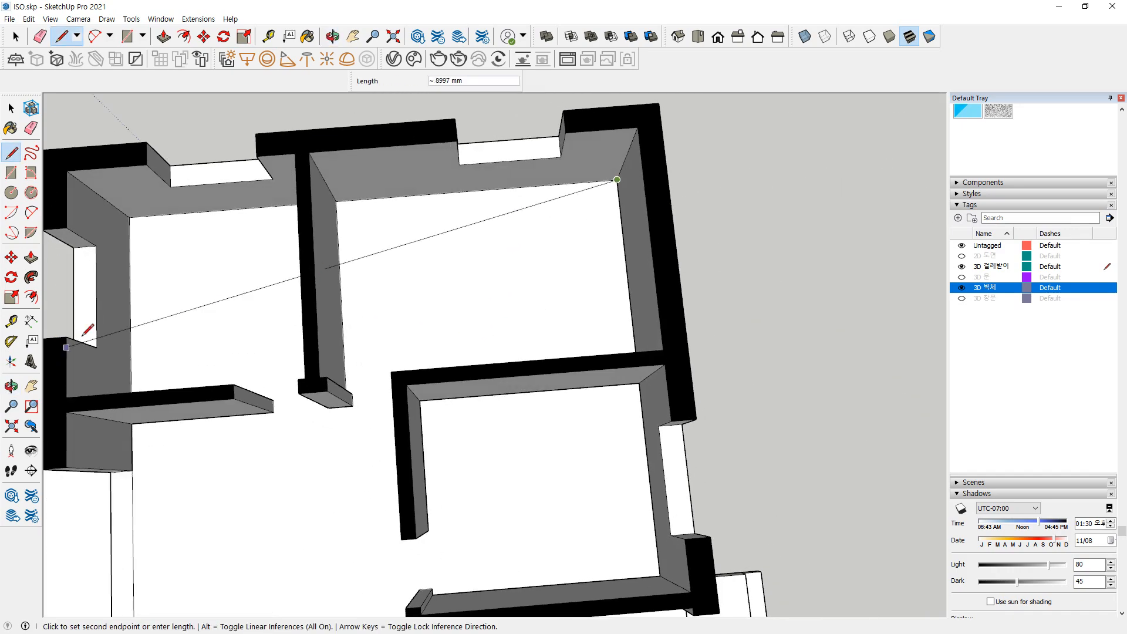
{"action": "left_click", "coordinate": [336, 202]}
{"action": "middle_click_drag", "start_coordinate": [458, 276], "coordinate": [58, 323]}
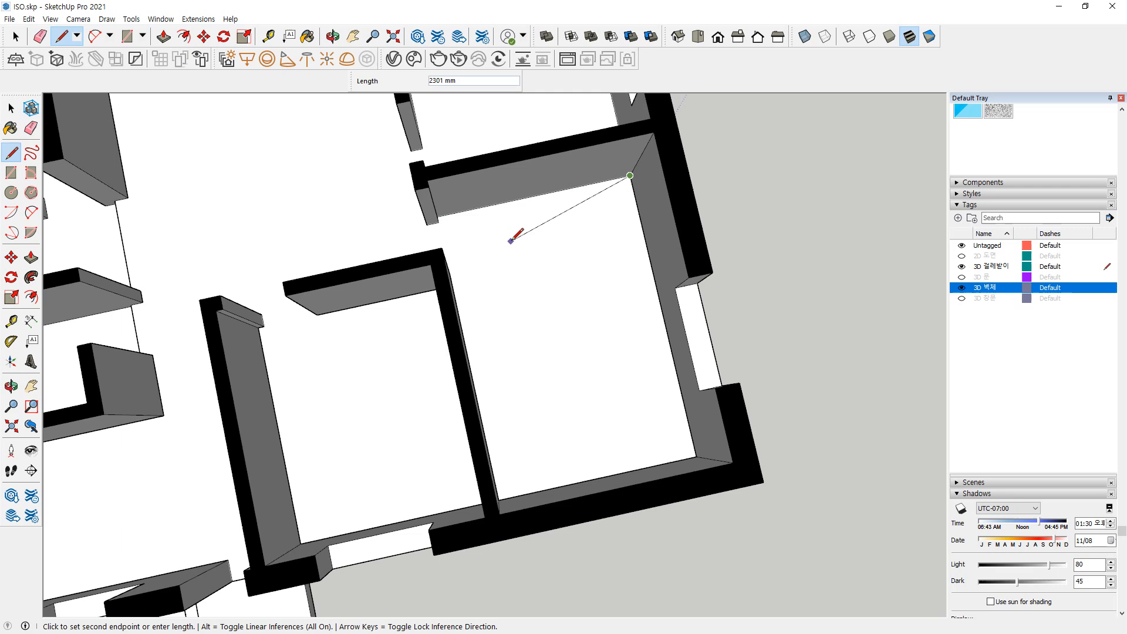
Continue the corner room's line along the foot of its remaining wall and onto the short return beside the doorway
{"action": "middle_click_drag", "start_coordinate": [508, 241], "coordinate": [239, 239]}
{"action": "scroll", "coordinate": [498, 228], "scroll_direction": "up", "scroll_amount": 3}
{"action": "scroll", "coordinate": [616, 216], "scroll_direction": "up", "scroll_amount": 2}
{"action": "left_click", "coordinate": [582, 218]}
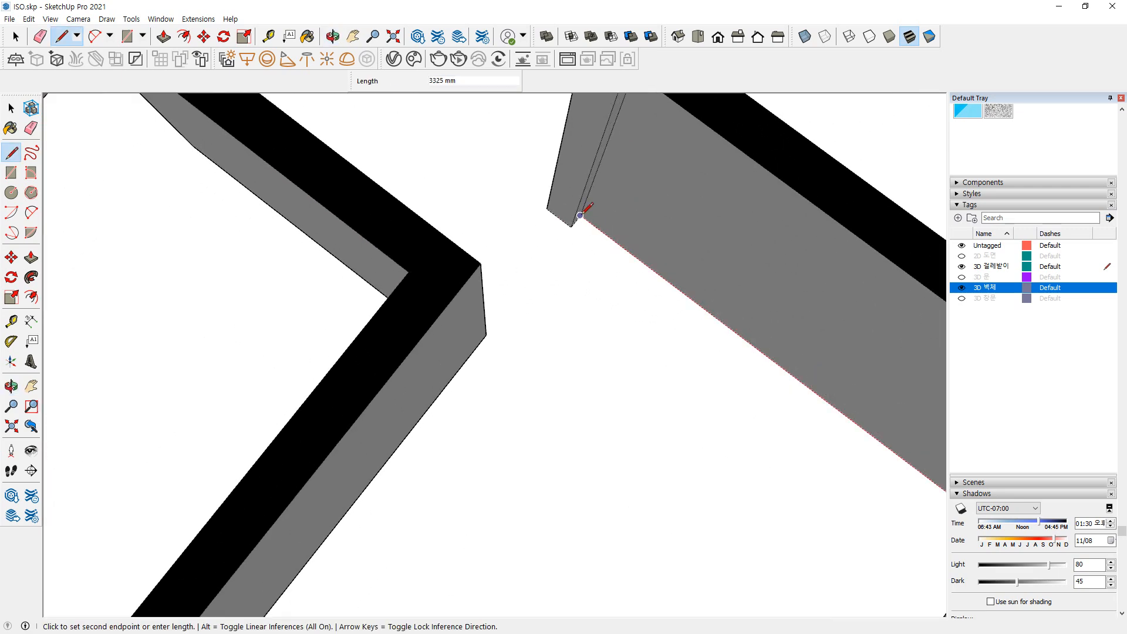
{"action": "left_click", "coordinate": [574, 225]}
{"action": "scroll", "coordinate": [569, 315], "scroll_direction": "down", "scroll_amount": 3}
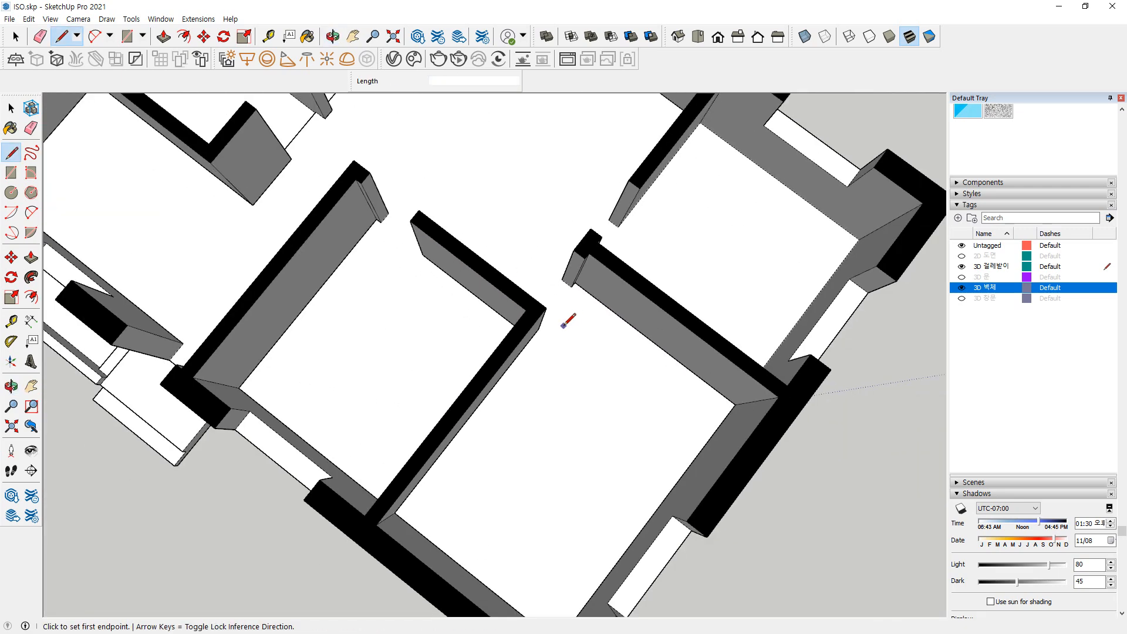
Draw a rectangle on the floor of the neighbouring square room between its opposite inner wall corners
{"action": "middle_click_drag", "start_coordinate": [569, 315], "coordinate": [665, 283]}
{"action": "key", "text": "r"}
{"action": "left_click", "coordinate": [666, 283]}
{"action": "middle_click_drag", "start_coordinate": [528, 344], "coordinate": [488, 375]}
{"action": "scroll", "coordinate": [371, 360], "scroll_direction": "up", "scroll_amount": 3}
{"action": "left_click", "coordinate": [371, 359]}
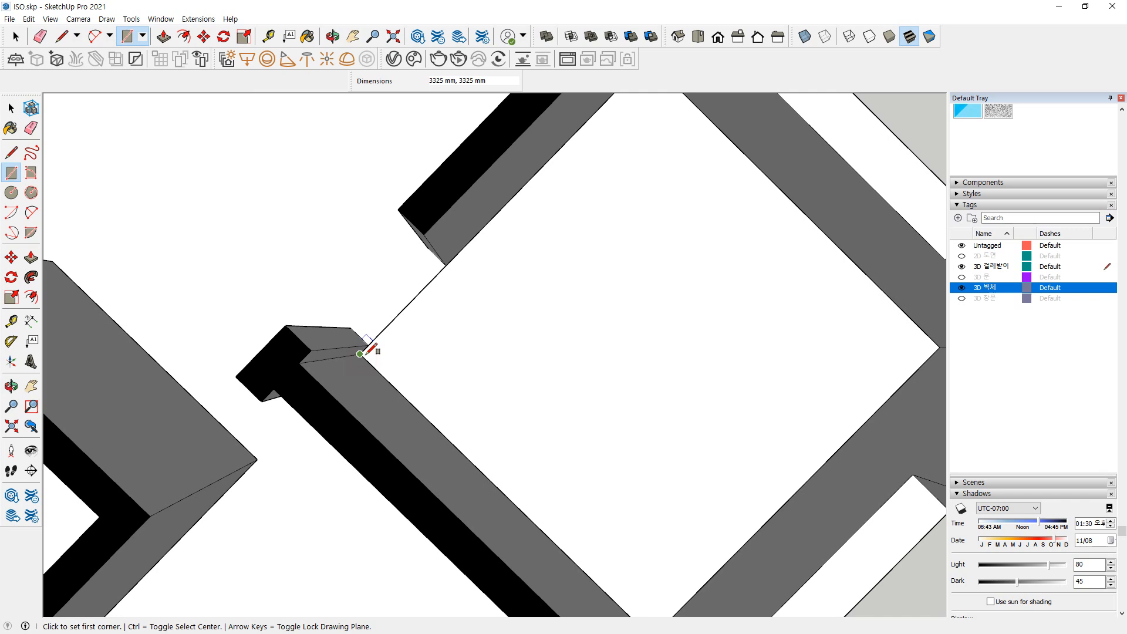
Split the rectangle's edge with a line across the doorway and erase the segment over the opening
{"action": "key", "text": "l"}
{"action": "left_click", "coordinate": [368, 345]}
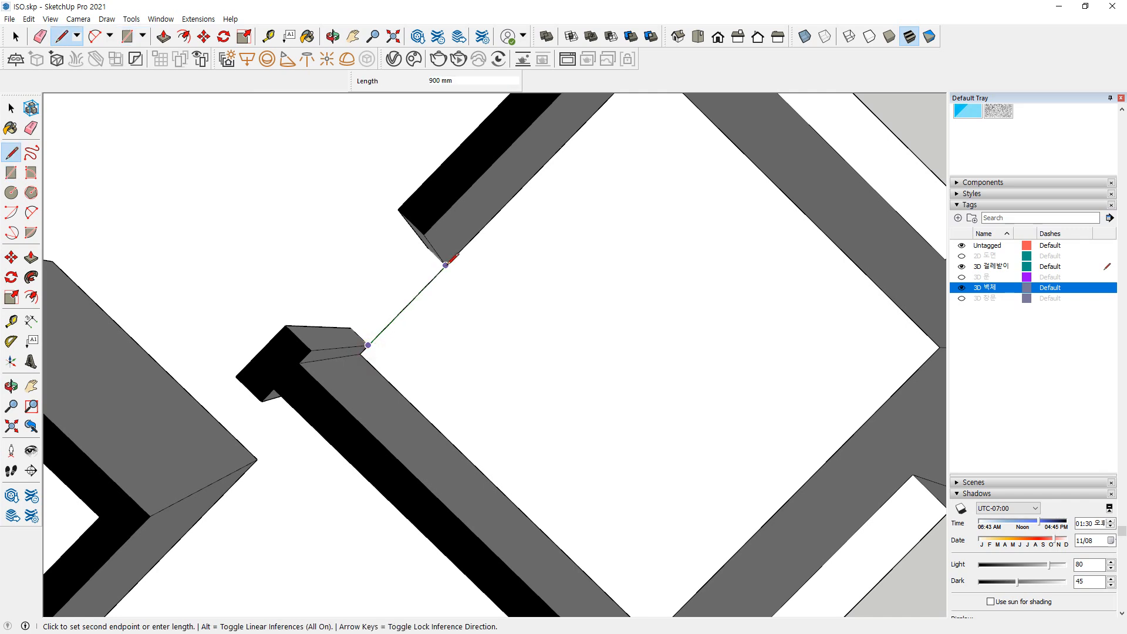
{"action": "left_click", "coordinate": [446, 266]}
{"action": "key", "text": "r"}
{"action": "left_click", "coordinate": [407, 306]}
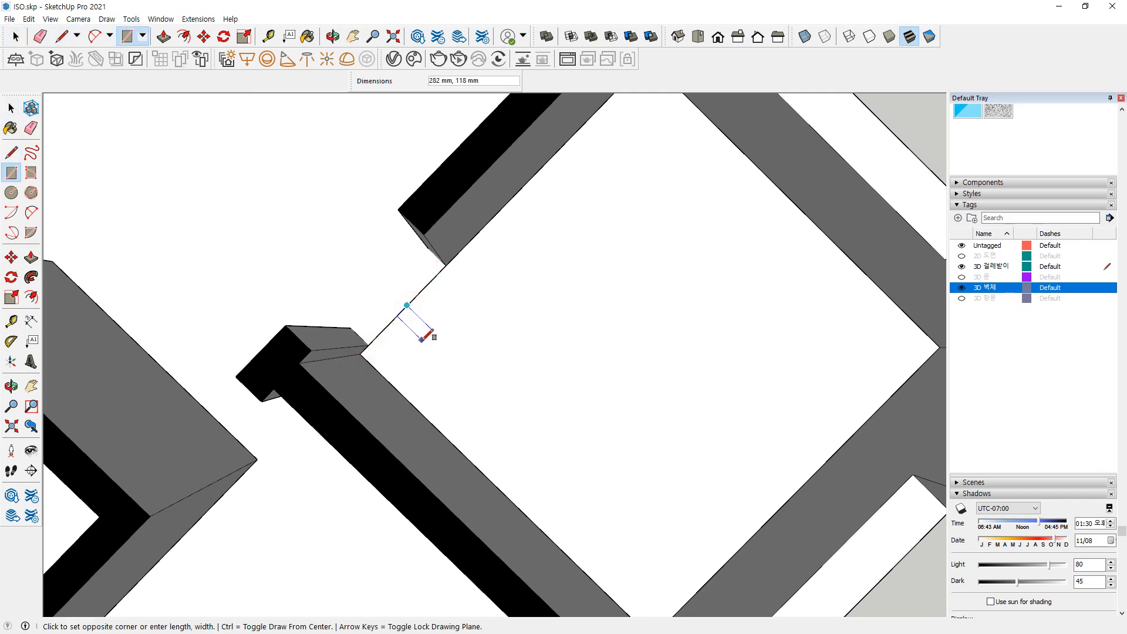
{"action": "key", "text": "Escape"}
{"action": "key", "text": "e"}
{"action": "scroll", "coordinate": [452, 361], "scroll_direction": "down", "scroll_amount": 5}
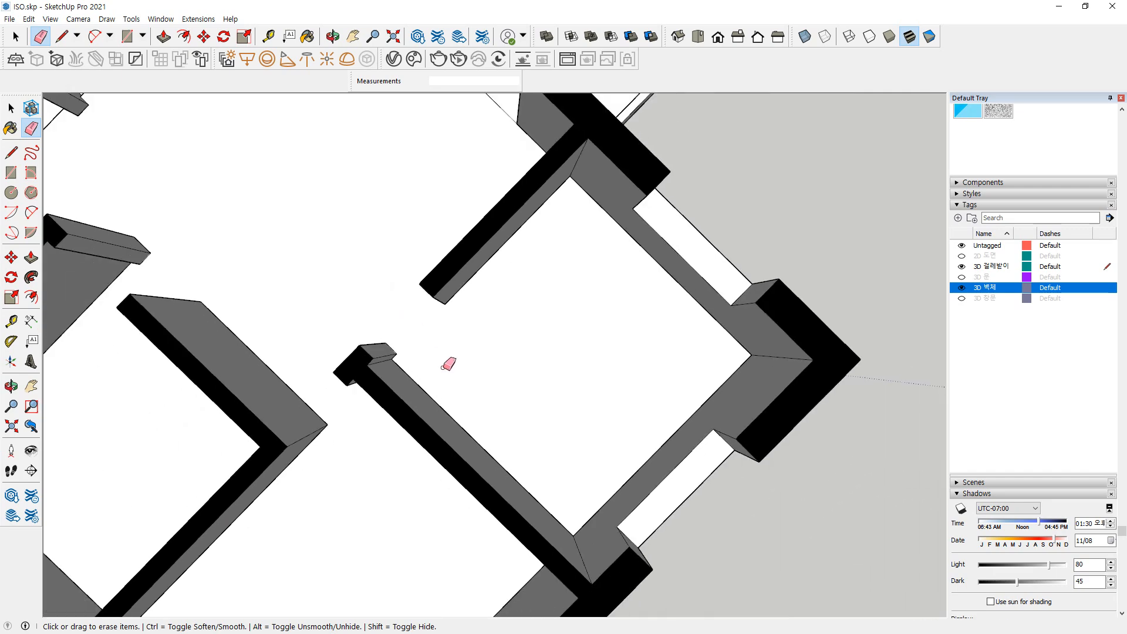
Hide the 3D 벽체 tag so that only the traced base lines are displayed
{"action": "middle_click_drag", "start_coordinate": [354, 335], "coordinate": [611, 272]}
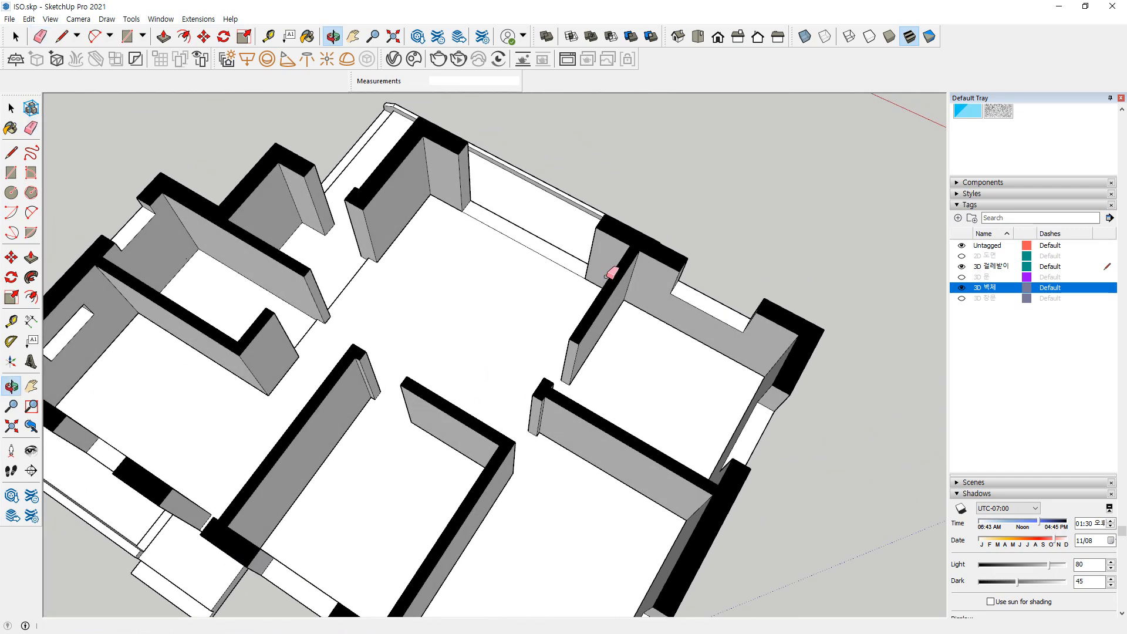
{"action": "scroll", "coordinate": [537, 397], "scroll_direction": "down", "scroll_amount": 3}
{"action": "middle_click_drag", "start_coordinate": [537, 397], "coordinate": [552, 367]}
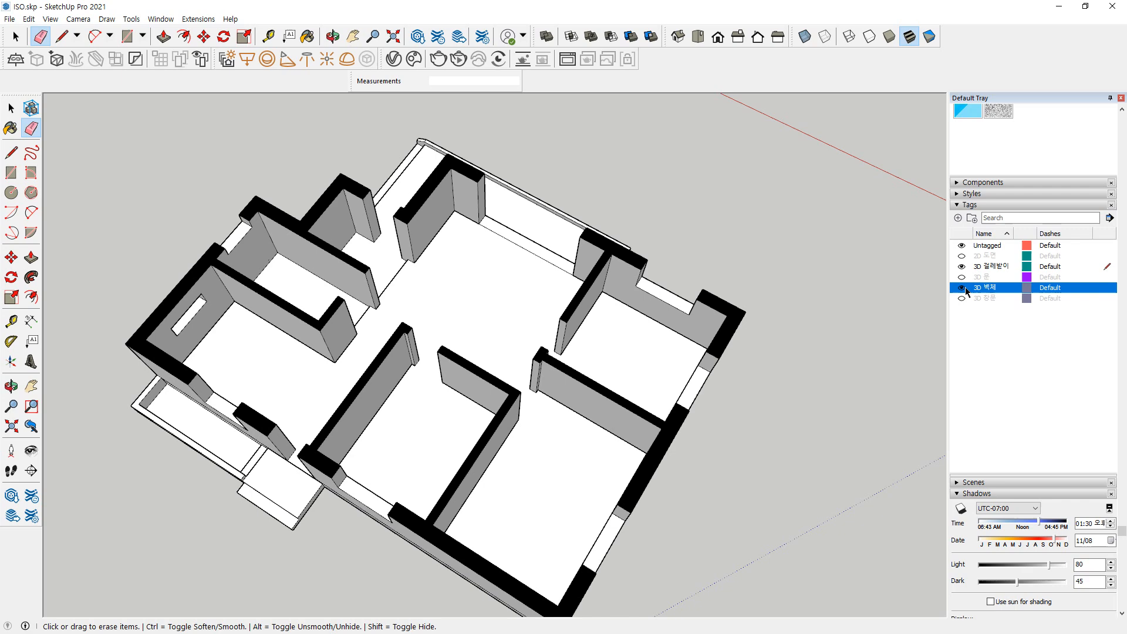
{"action": "left_click", "coordinate": [966, 289]}
{"action": "left_click", "coordinate": [962, 288]}
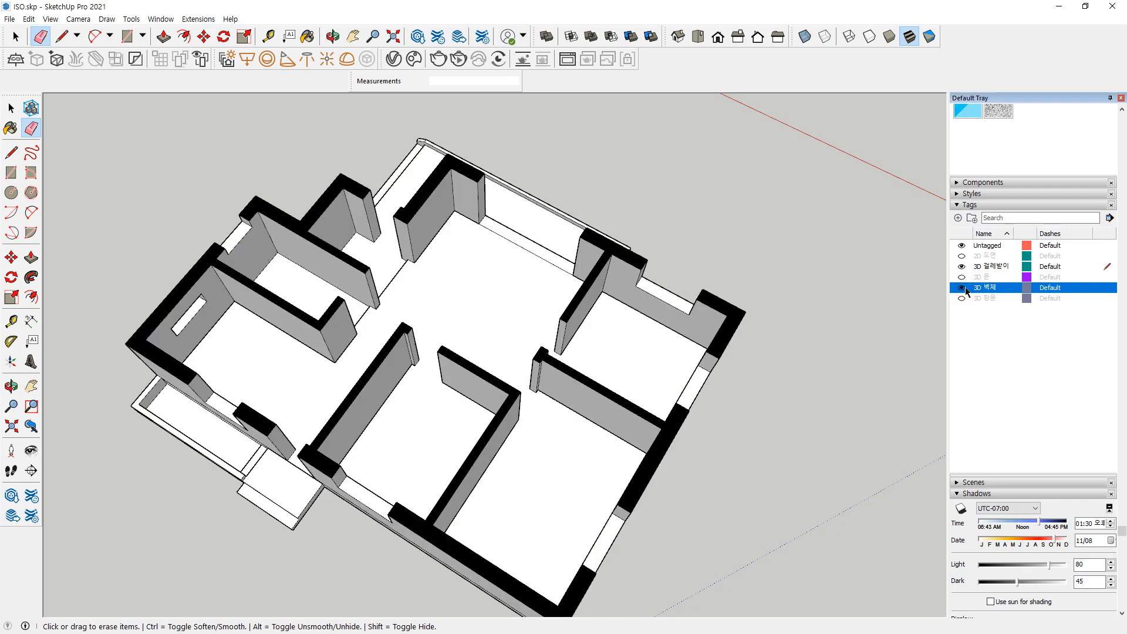
{"action": "left_click", "coordinate": [964, 288]}
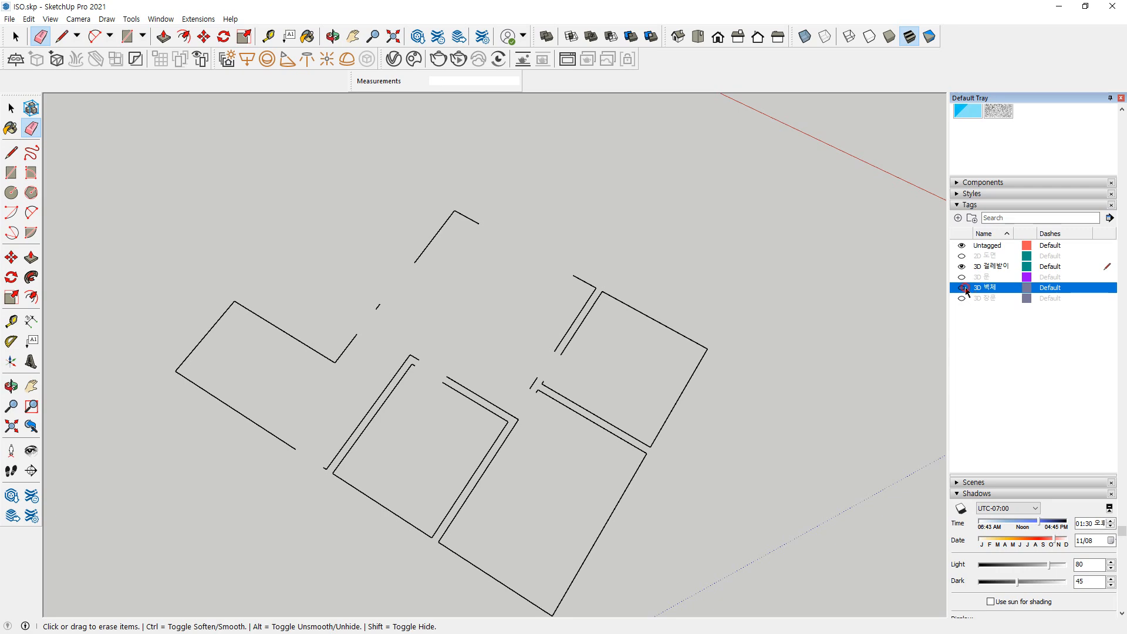
{"action": "left_click", "coordinate": [963, 288]}
{"action": "left_click", "coordinate": [963, 288]}
Draw a vertical 10 x 100 mm baseboard profile rectangle at the end of the living room's L-shaped wall line
{"action": "scroll", "coordinate": [573, 365], "scroll_direction": "up", "scroll_amount": 2}
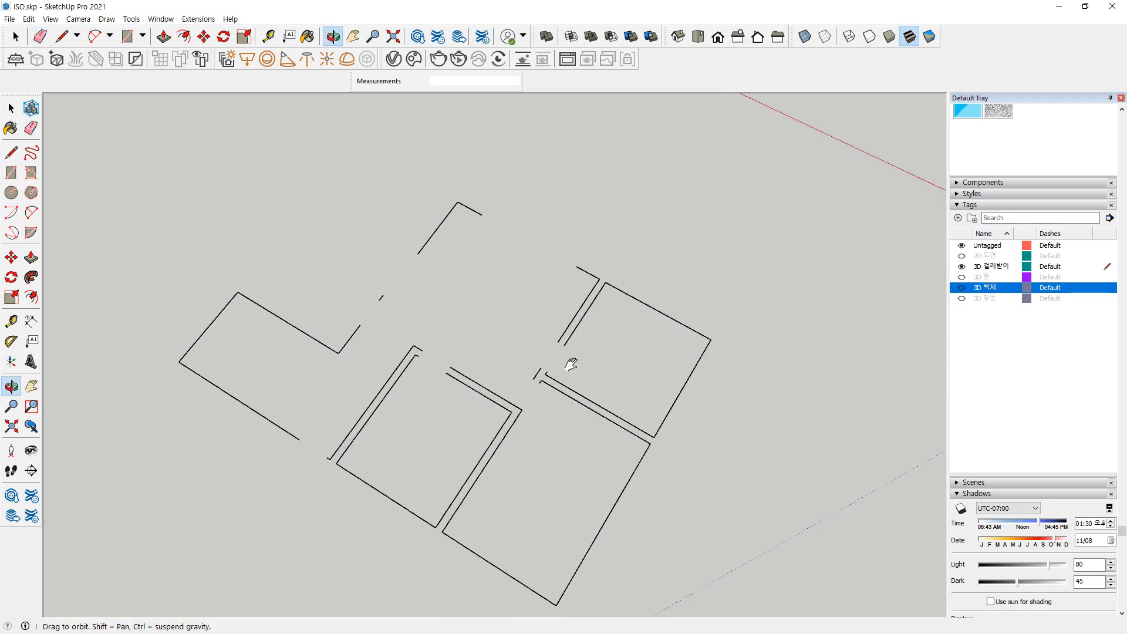
{"action": "middle_click_drag", "start_coordinate": [576, 409], "coordinate": [608, 461]}
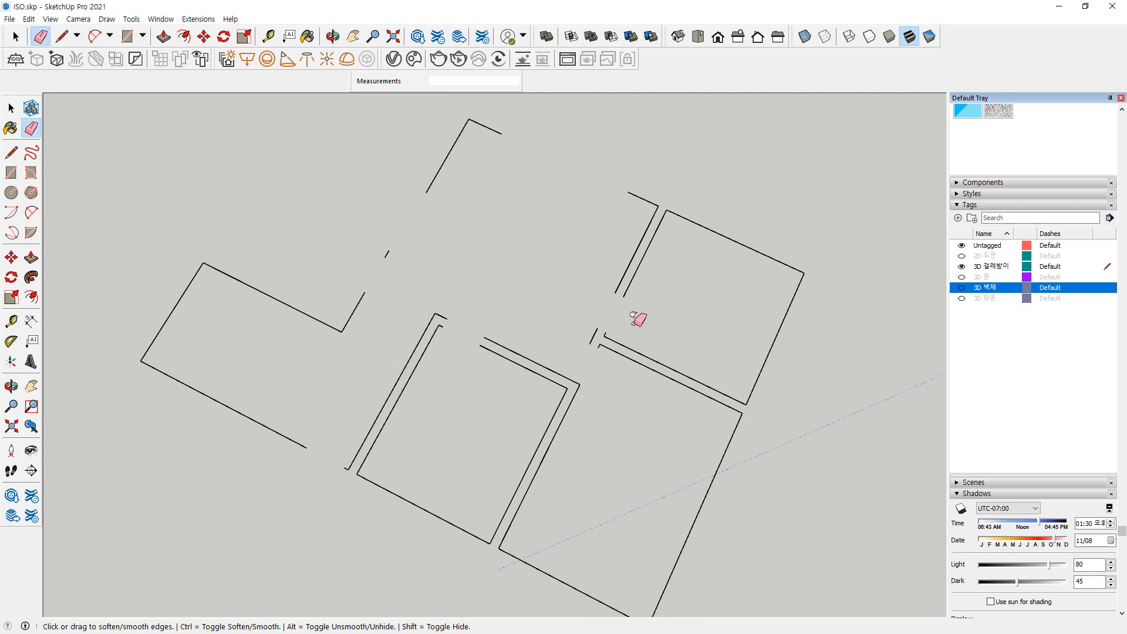
{"action": "middle_click_drag", "start_coordinate": [639, 319], "coordinate": [353, 264]}
{"action": "scroll", "coordinate": [653, 203], "scroll_direction": "up", "scroll_amount": 4}
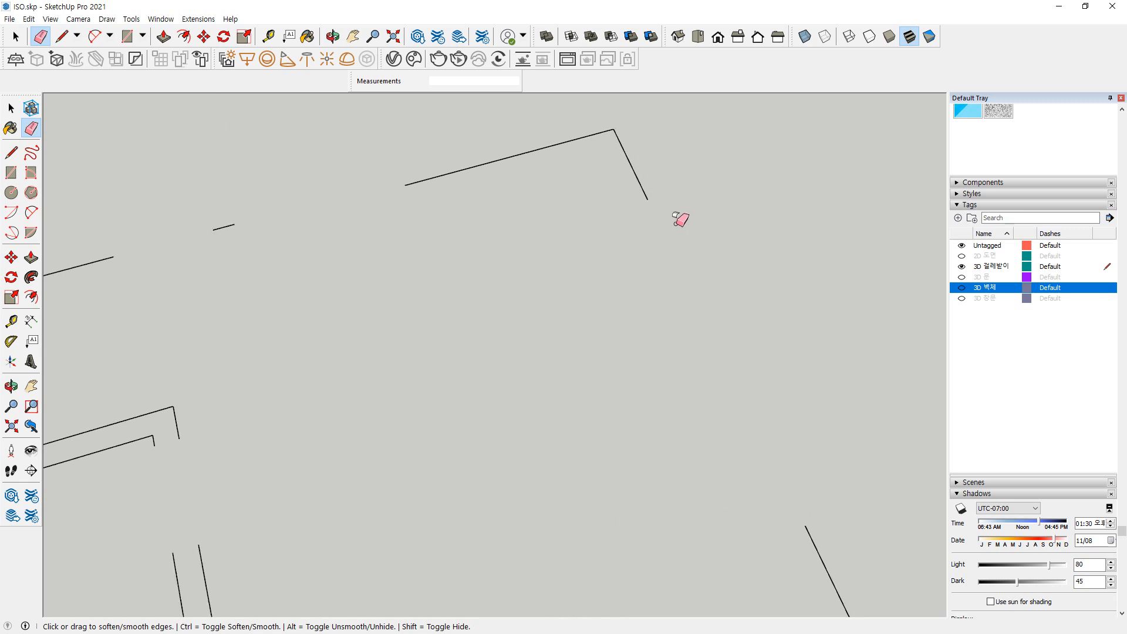
{"action": "middle_click_drag", "start_coordinate": [667, 225], "coordinate": [722, 262]}
{"action": "scroll", "coordinate": [700, 244], "scroll_direction": "up", "scroll_amount": 3}
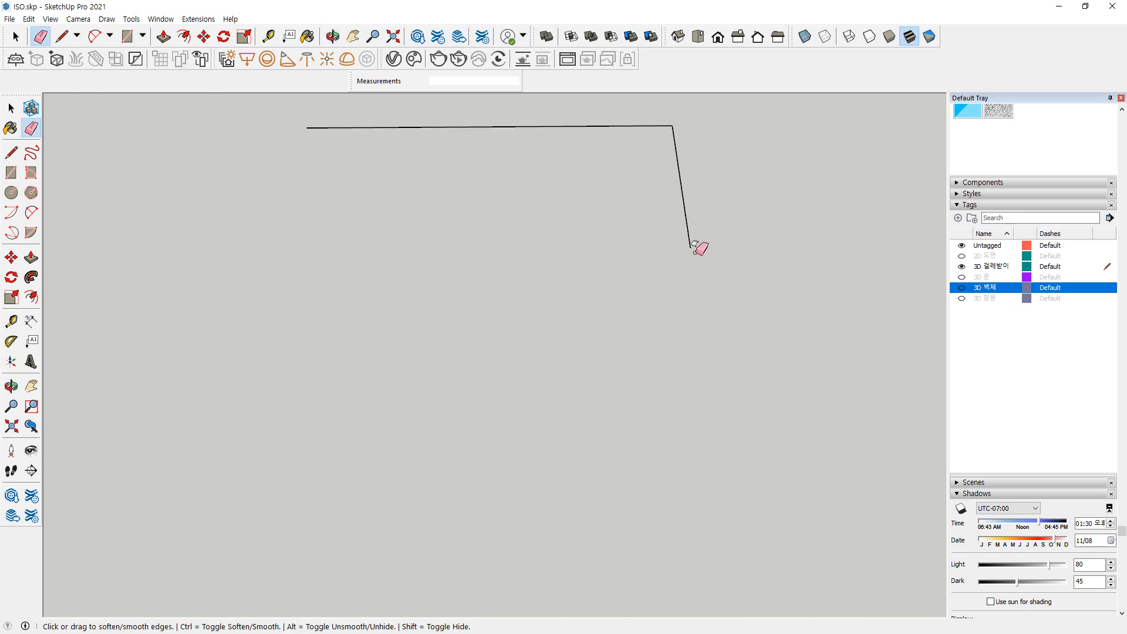
{"action": "key", "text": "r"}
{"action": "left_click", "coordinate": [690, 246]}
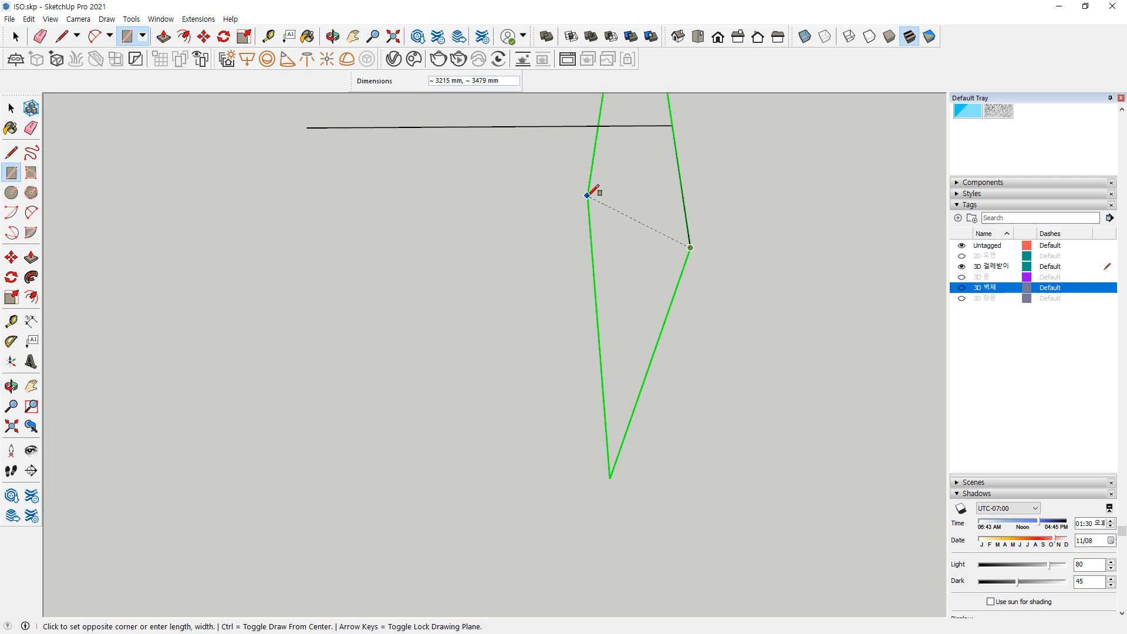
{"action": "left_click", "coordinate": [639, 172]}
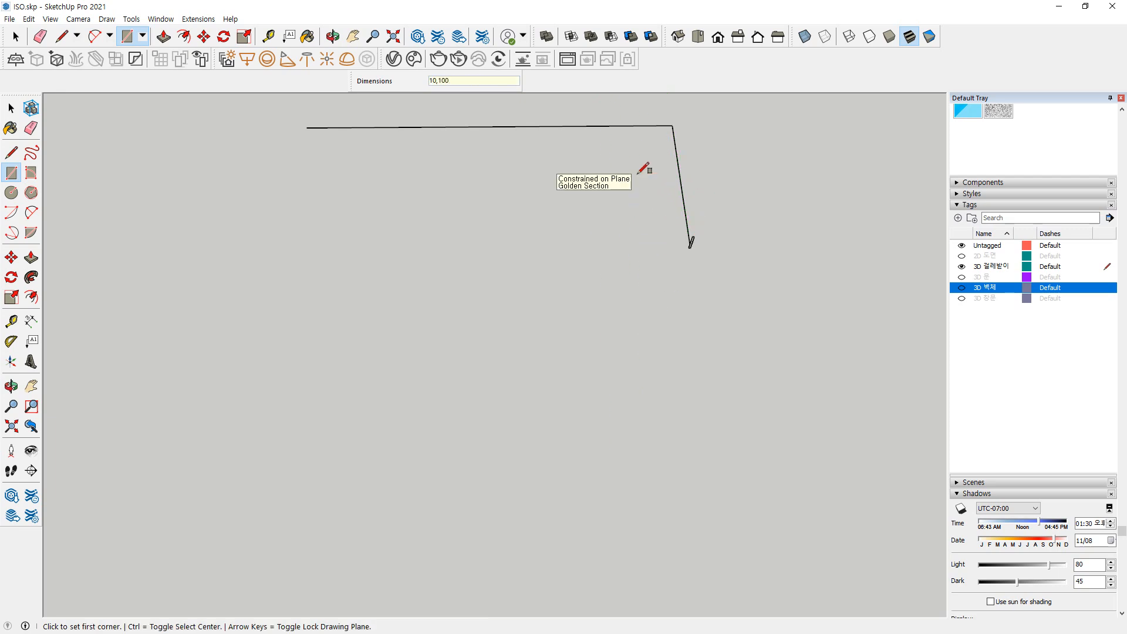
Try to sweep the rectangular profile along the living room's L-shaped wall line with Follow Me
{"action": "middle_click_drag", "start_coordinate": [658, 209], "coordinate": [688, 266]}
{"action": "scroll", "coordinate": [649, 191], "scroll_direction": "down", "scroll_amount": 5}
{"action": "key", "text": "space"}
{"action": "left_click_drag", "start_coordinate": [729, 254], "coordinate": [696, 279]}
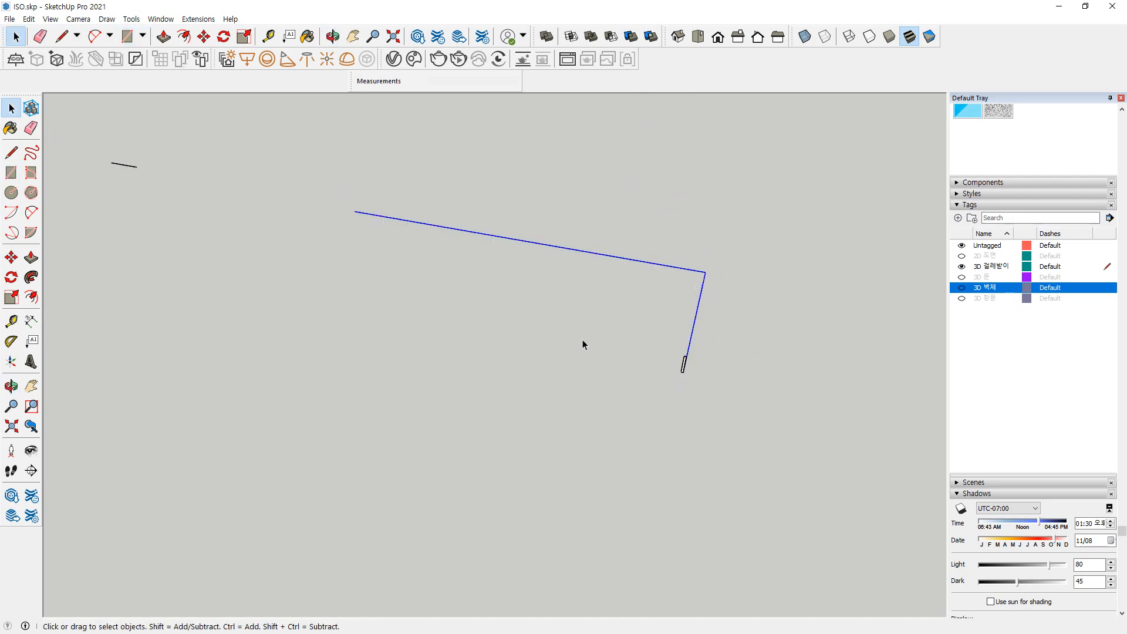
{"action": "scroll", "coordinate": [582, 339], "scroll_direction": "up", "scroll_amount": 2}
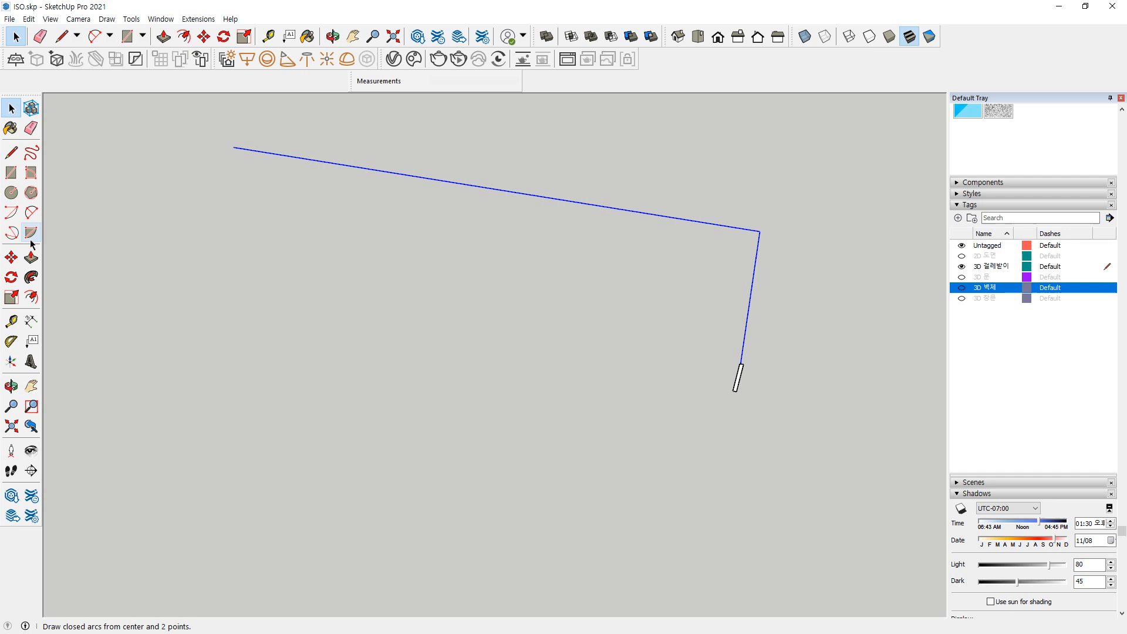
{"action": "left_click", "coordinate": [30, 277]}
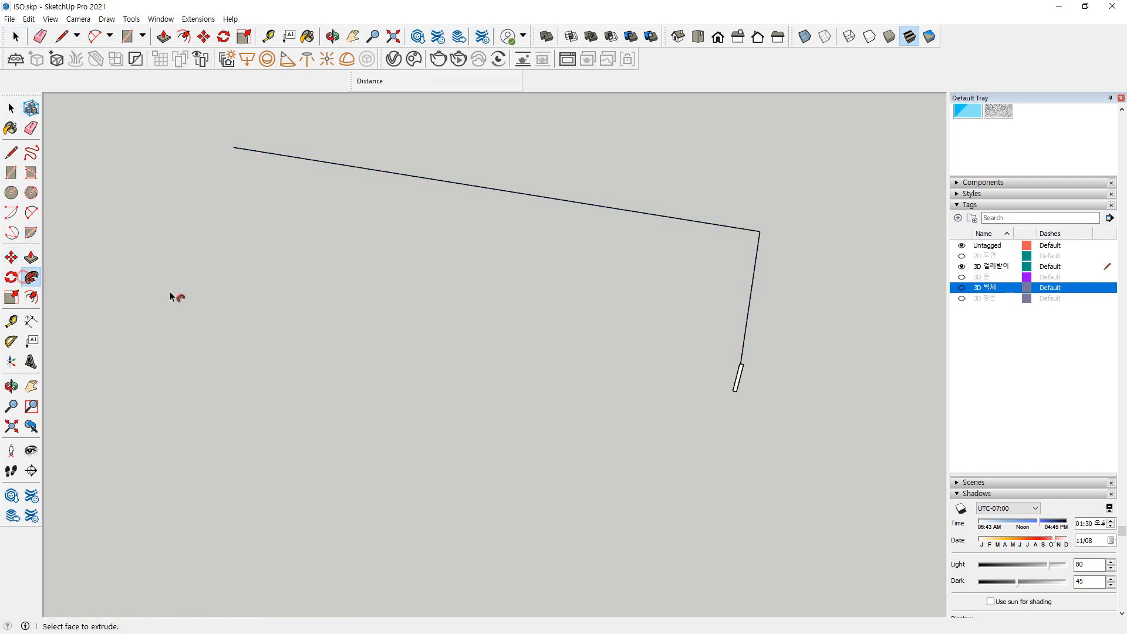
{"action": "double_click", "coordinate": [740, 380]}
{"action": "middle_click_drag", "start_coordinate": [664, 303], "coordinate": [634, 249]}
{"action": "key", "text": "ctrl+z"}
{"action": "scroll", "coordinate": [728, 341], "scroll_direction": "up", "scroll_amount": 4}
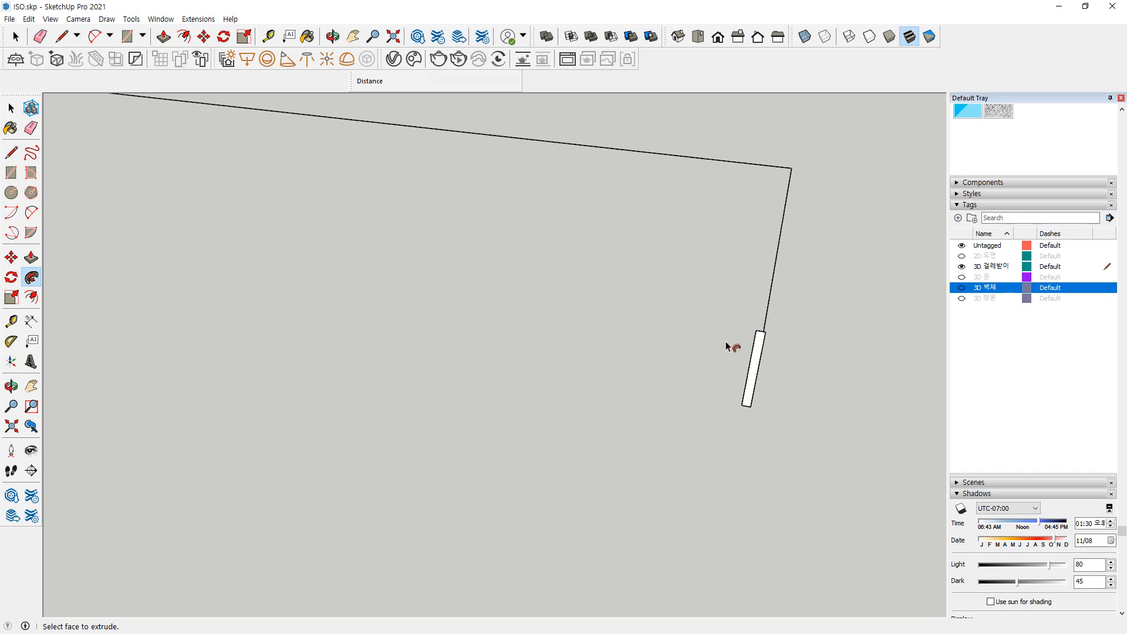
{"action": "key", "text": "space"}
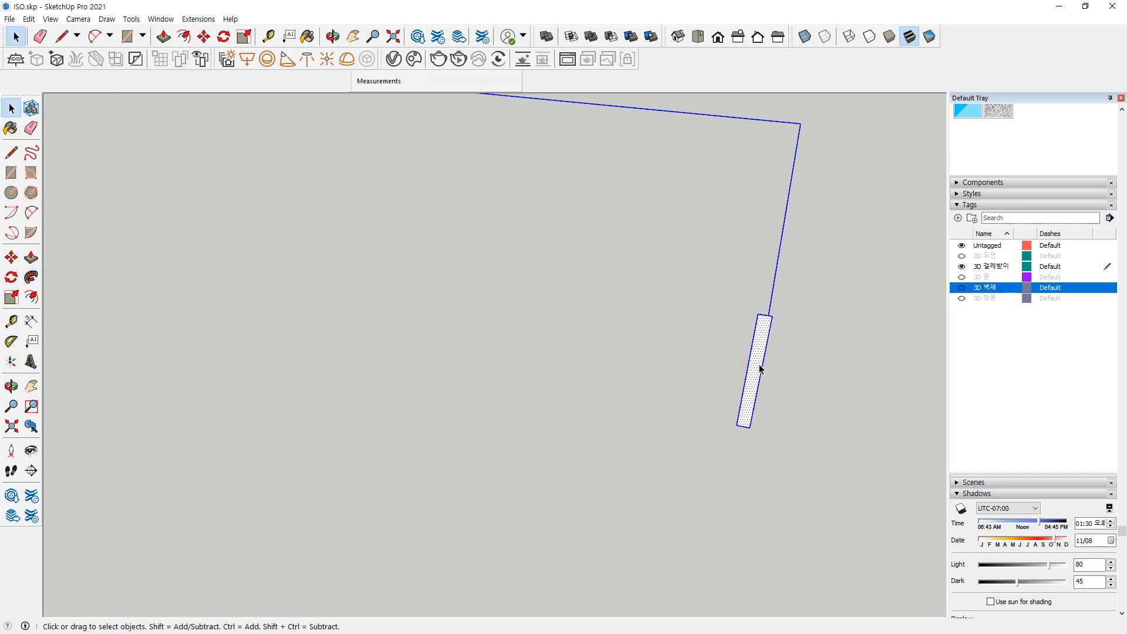
{"action": "key", "text": "m"}
{"action": "scroll", "coordinate": [528, 417], "scroll_direction": "down", "scroll_amount": 7}
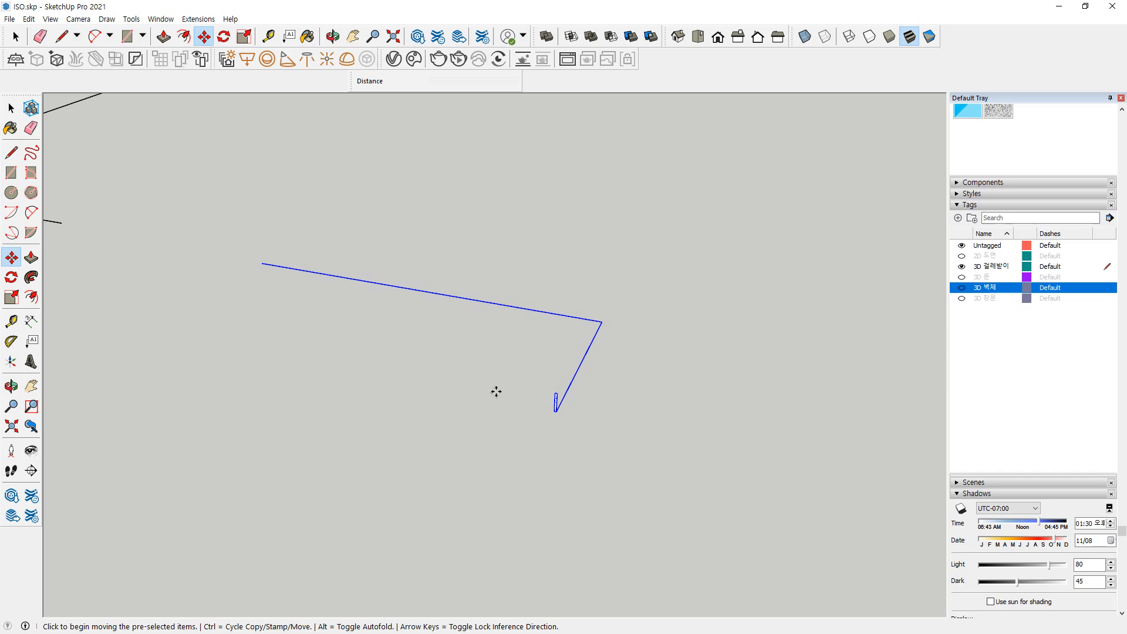
Draw vertical 10 x 100 mm profile rectangles at the end of the short isolated wall line and the neighbouring line's free end
{"action": "middle_click_drag", "start_coordinate": [495, 392], "coordinate": [350, 337], "text": "shift"}
{"action": "scroll", "coordinate": [477, 330], "scroll_direction": "up", "scroll_amount": 3}
{"action": "key", "text": "r"}
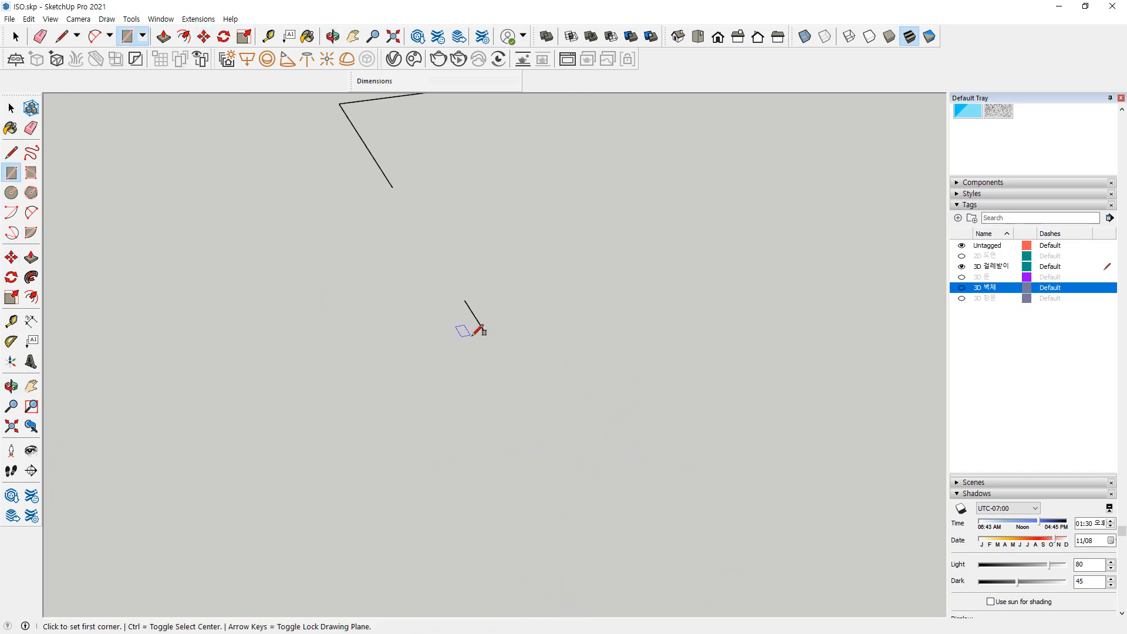
{"action": "left_click", "coordinate": [485, 333]}
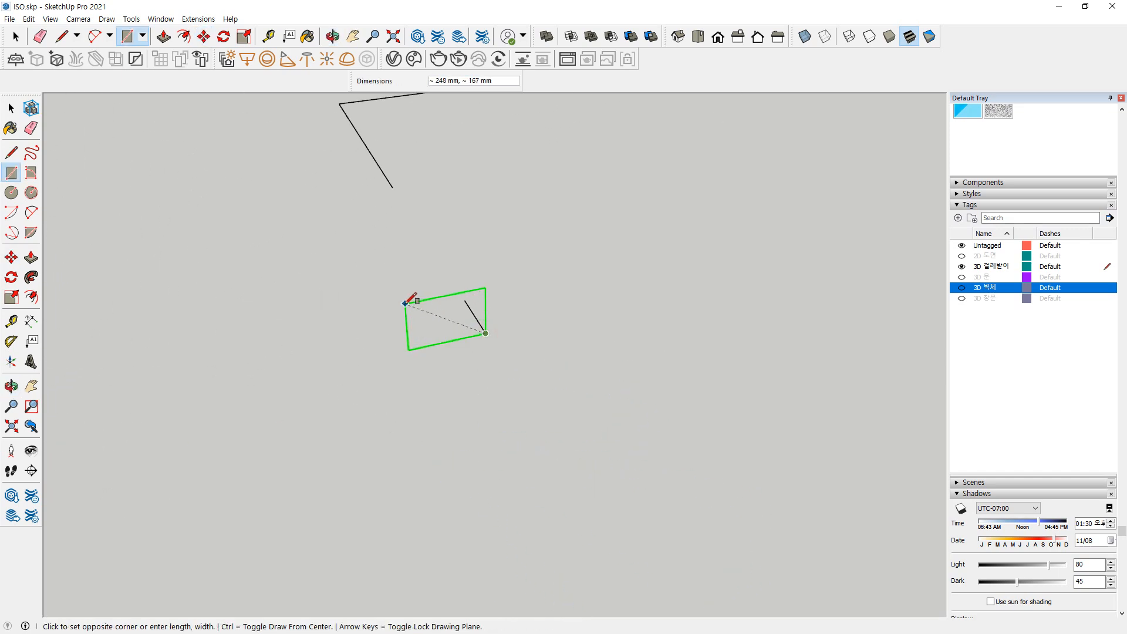
{"action": "type", "text": "10,100"}
{"action": "key", "text": "Return"}
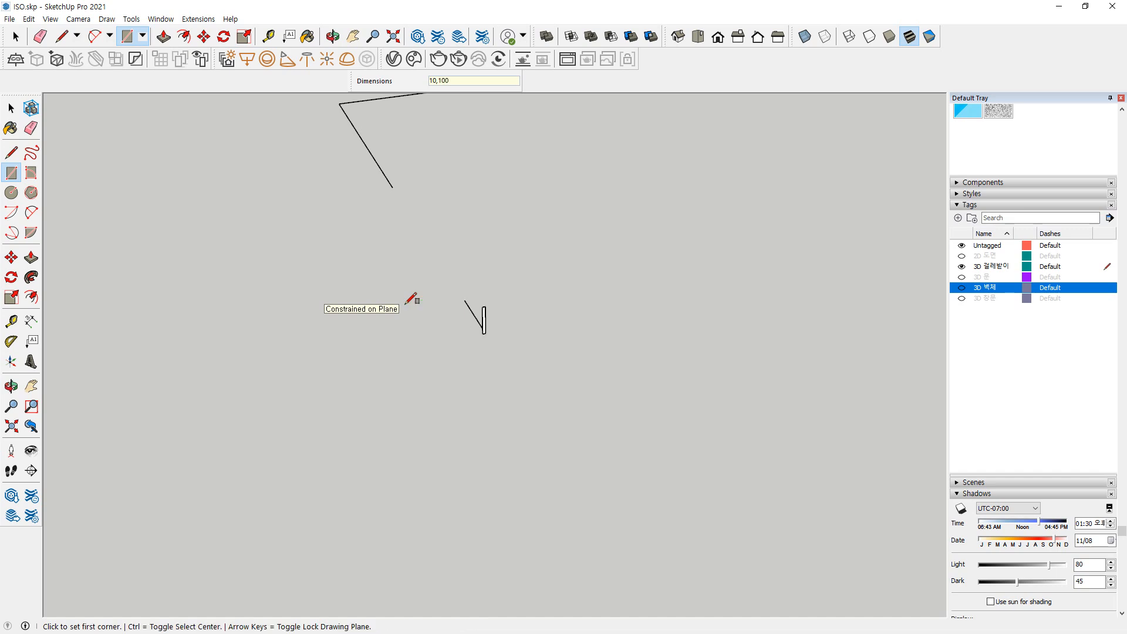
{"action": "left_click", "coordinate": [393, 188]}
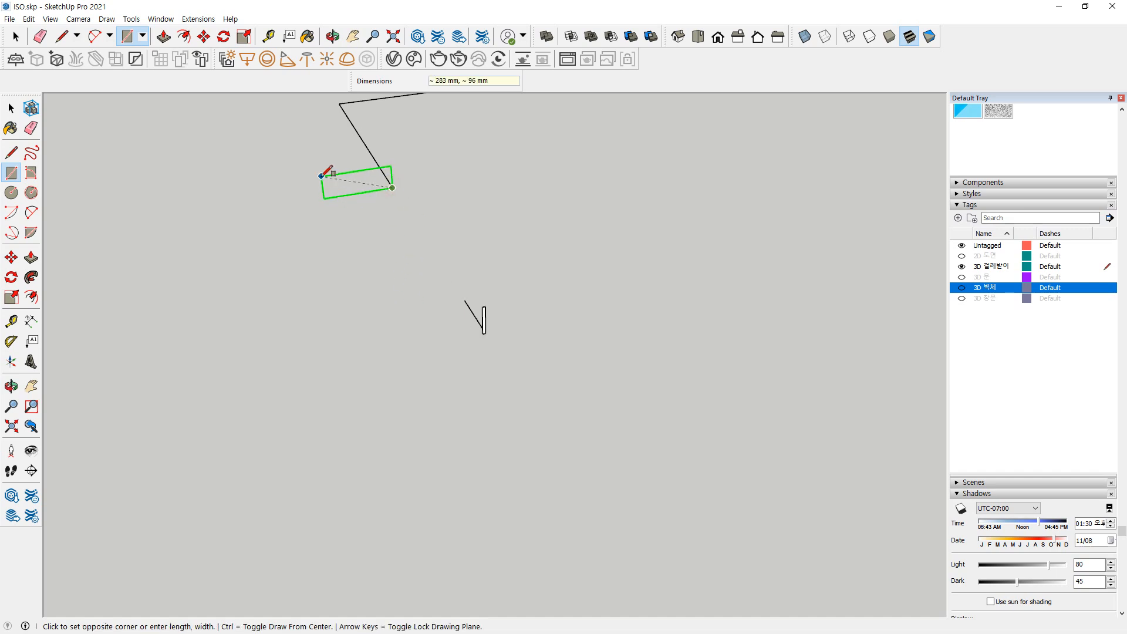
{"action": "key", "text": "Return"}
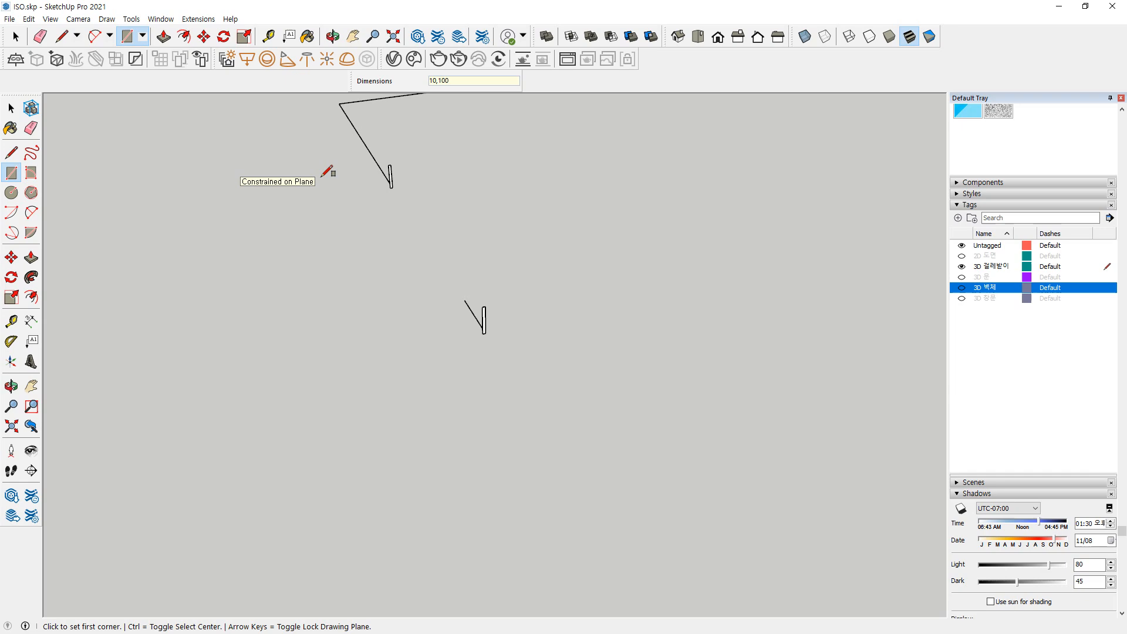
Draw a vertical 10 x 100 mm baseboard profile rectangle at the end of the long wall line's short return
{"action": "scroll", "coordinate": [326, 176], "scroll_direction": "down", "scroll_amount": 5}
{"action": "middle_click_drag", "start_coordinate": [306, 217], "coordinate": [289, 323]}
{"action": "middle_click_drag", "start_coordinate": [328, 259], "coordinate": [59, 253]}
{"action": "middle_click_drag", "start_coordinate": [469, 209], "coordinate": [256, 357], "text": "shift"}
{"action": "scroll", "coordinate": [307, 303], "scroll_direction": "up", "scroll_amount": 5}
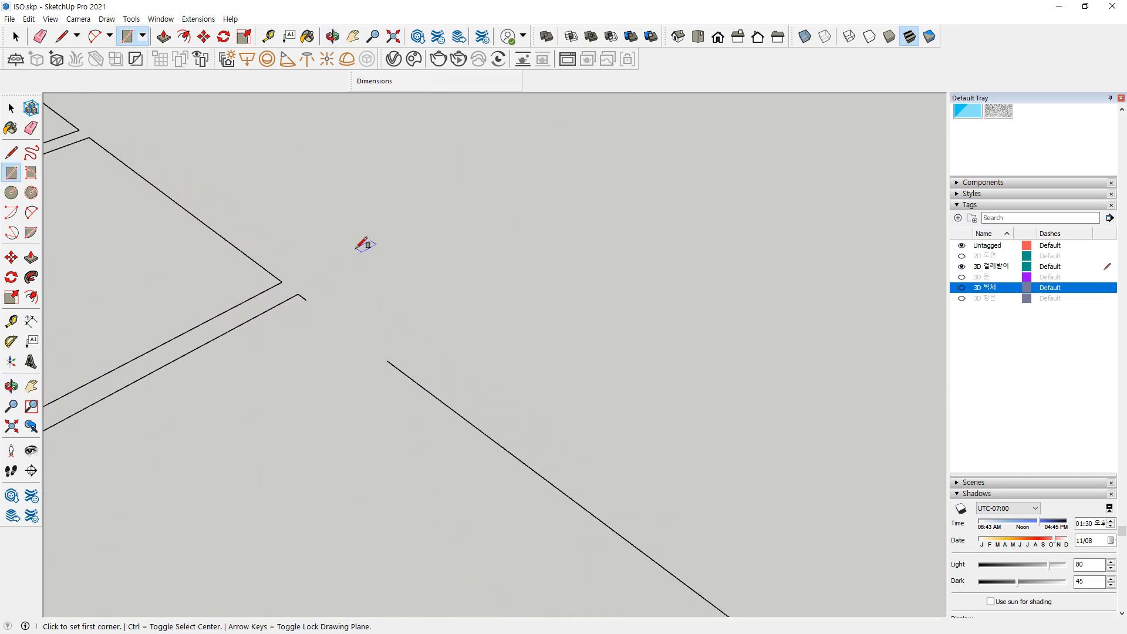
{"action": "left_click", "coordinate": [294, 292]}
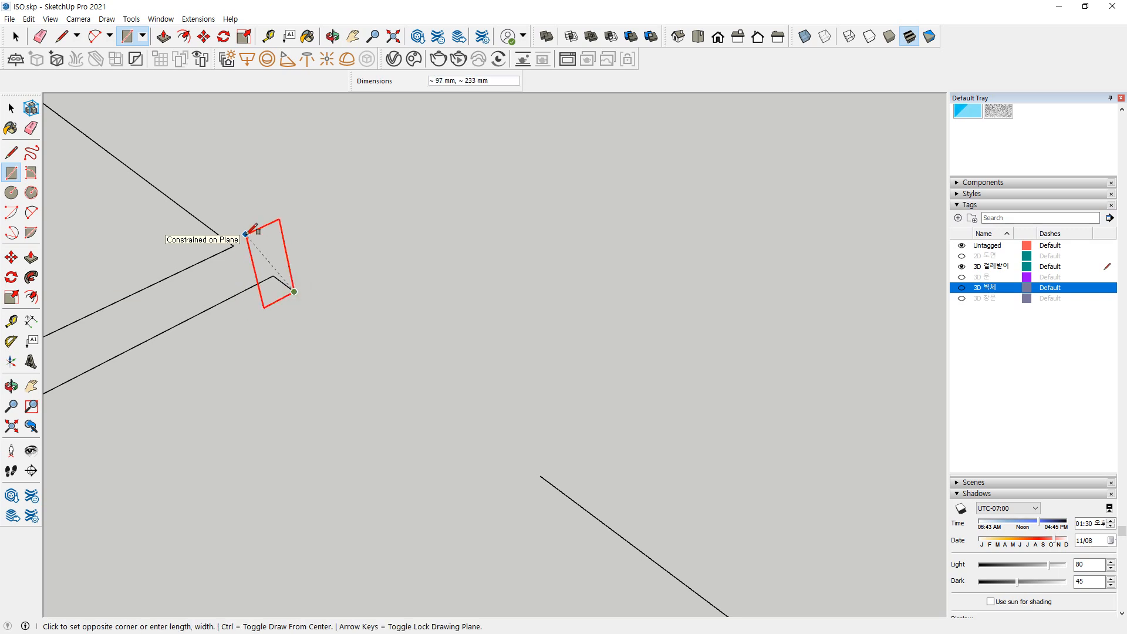
{"action": "type", "text": "10,100"}
{"action": "key", "text": "Return"}
Draw vertical 10 x 100 mm profile rectangles at the open ends of the adjoining room's two parallel inner and outer wall lines
{"action": "scroll", "coordinate": [248, 234], "scroll_direction": "down", "scroll_amount": 3}
{"action": "middle_click_drag", "start_coordinate": [199, 349], "coordinate": [622, 356], "text": "shift"}
{"action": "middle_click_drag", "start_coordinate": [188, 372], "coordinate": [477, 242], "text": "shift"}
{"action": "scroll", "coordinate": [284, 410], "scroll_direction": "down", "scroll_amount": 2}
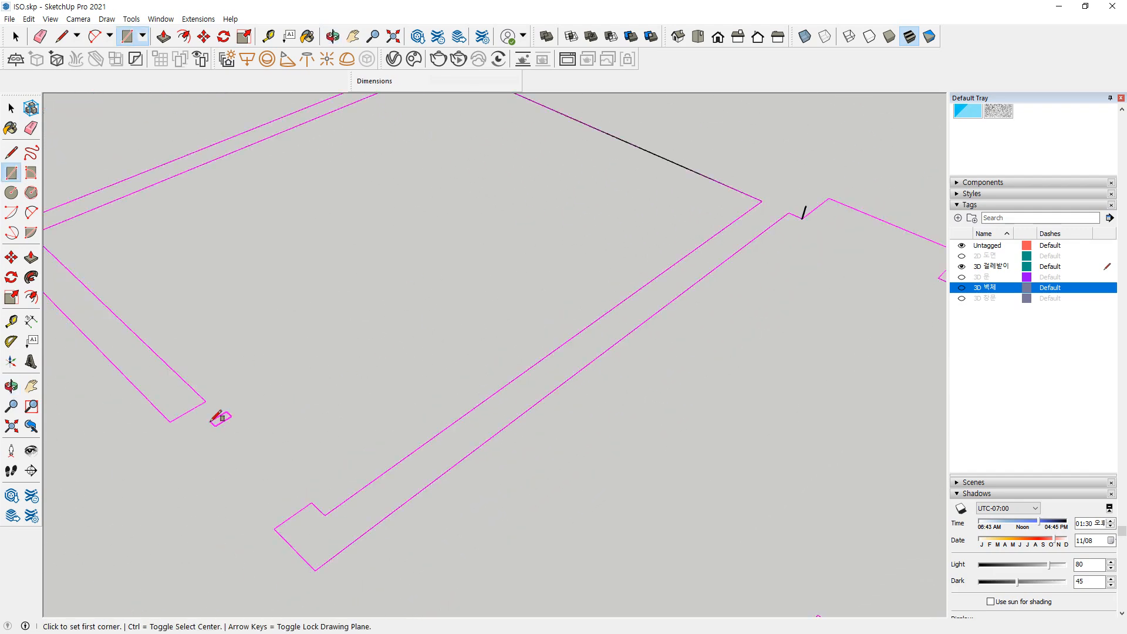
{"action": "middle_click_drag", "start_coordinate": [212, 421], "coordinate": [298, 402], "text": "shift"}
{"action": "left_click", "coordinate": [289, 384]}
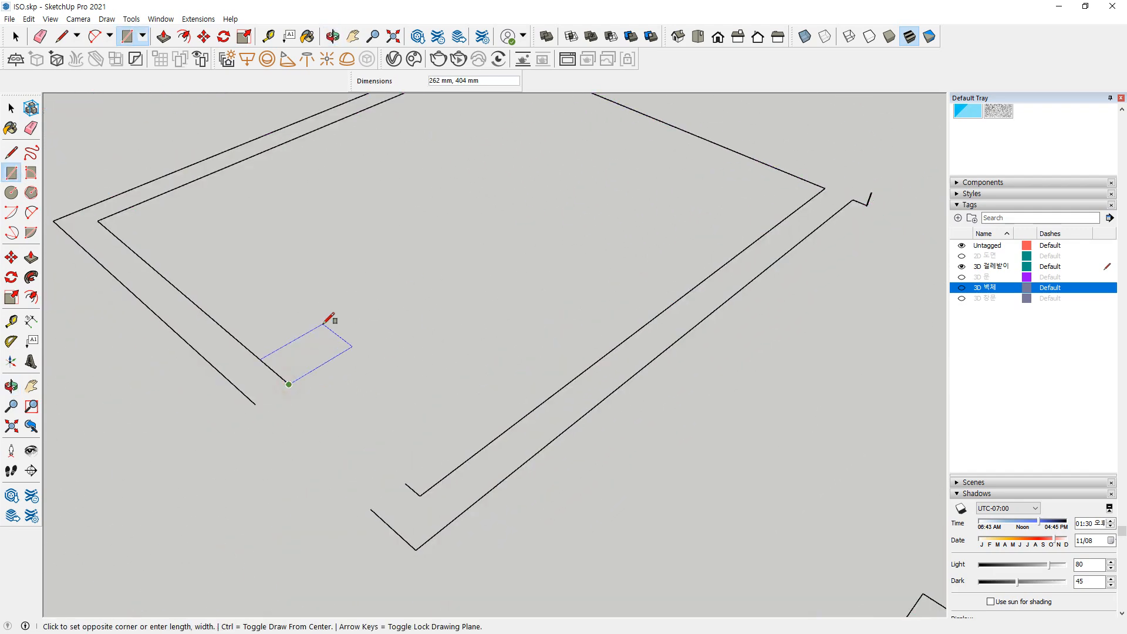
{"action": "key", "text": "Right"}
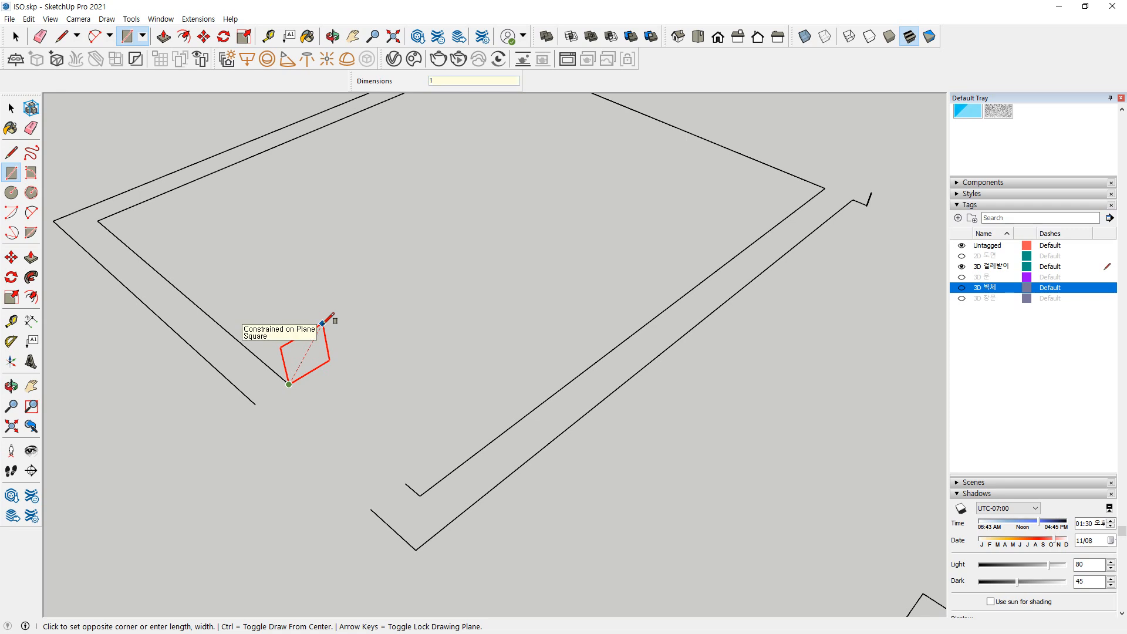
{"action": "key", "text": "Return"}
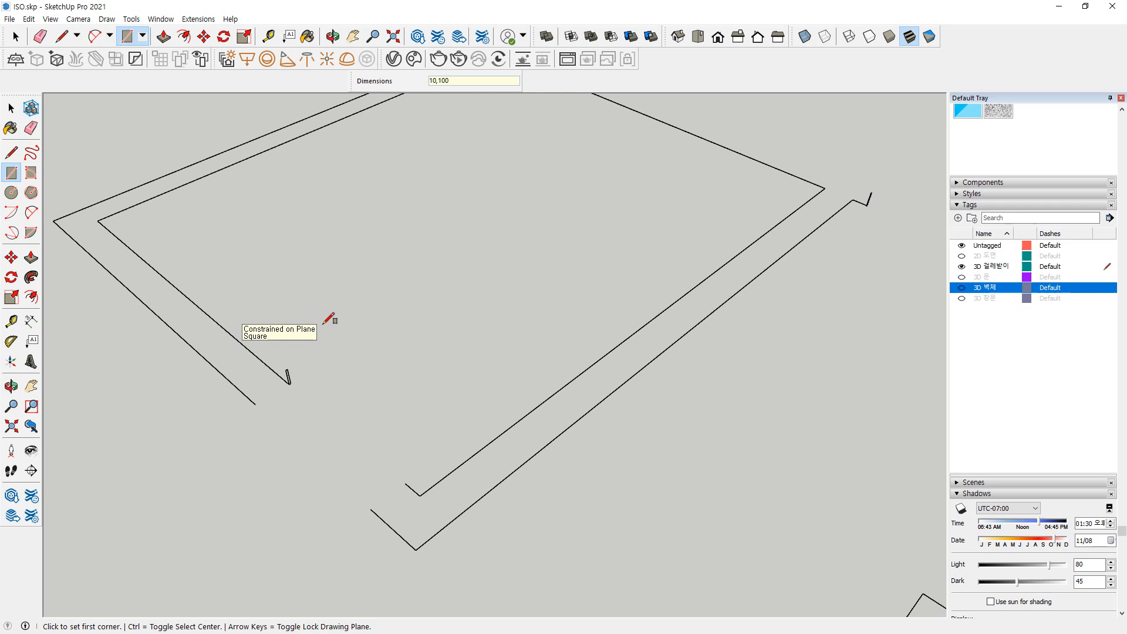
{"action": "left_click", "coordinate": [255, 404]}
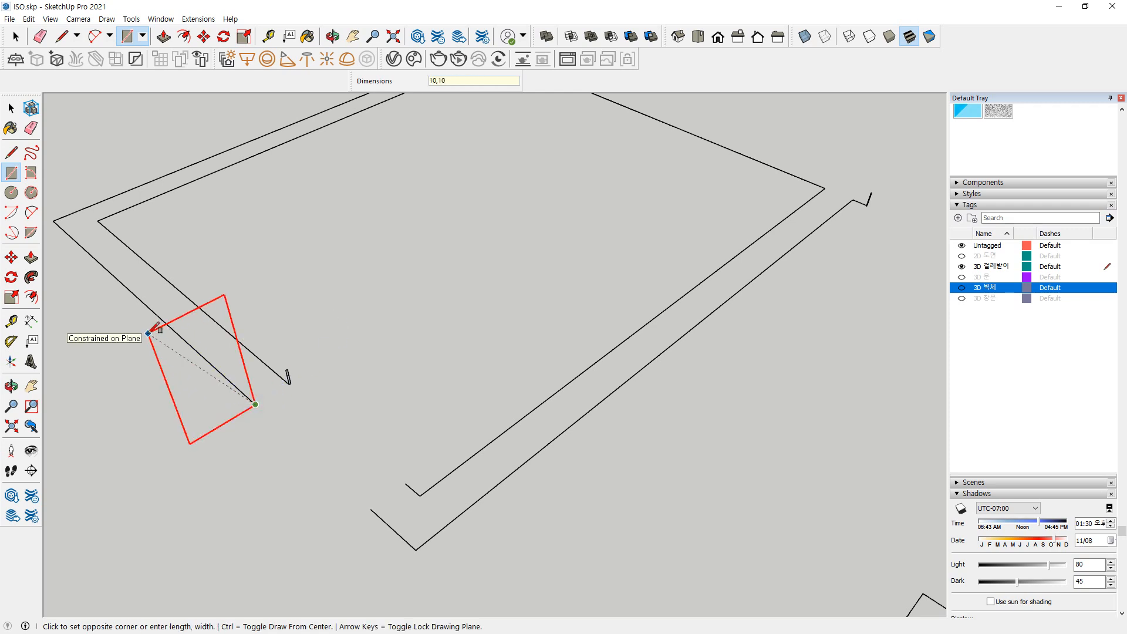
{"action": "key", "text": "Return"}
Draw vertical 10 x 100 mm profile rectangles at the door-side ends of the two parallel lines along the far room's side wall
{"action": "middle_click_drag", "start_coordinate": [156, 322], "coordinate": [566, 405]}
{"action": "middle_click_drag", "start_coordinate": [435, 372], "coordinate": [2, 401]}
{"action": "middle_click_drag", "start_coordinate": [501, 267], "coordinate": [338, 325], "text": "shift"}
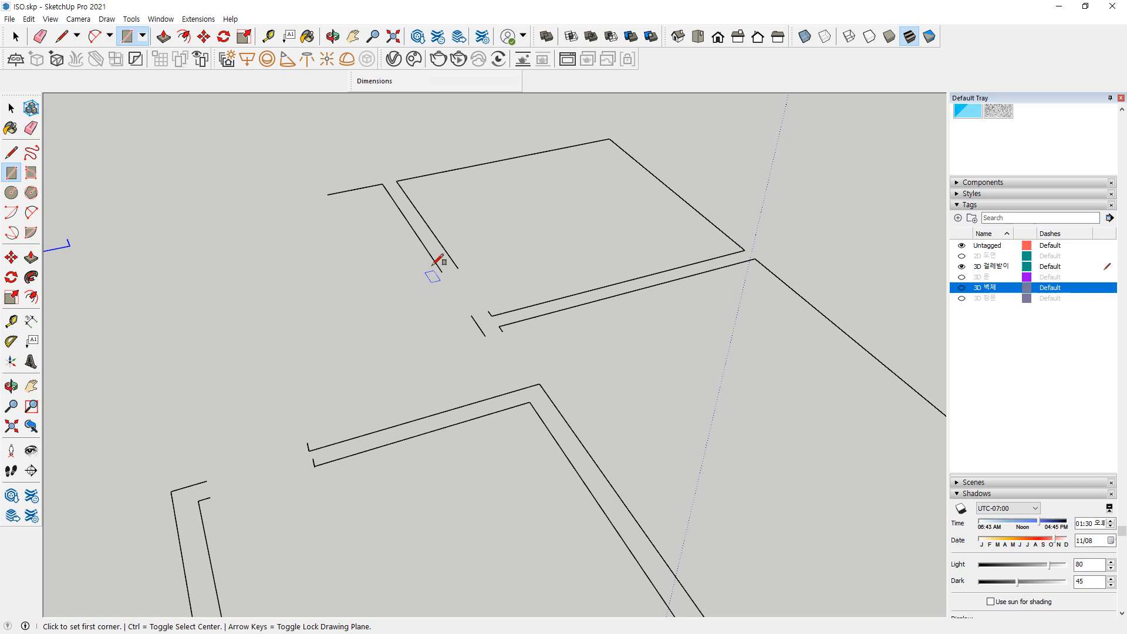
{"action": "scroll", "coordinate": [433, 265], "scroll_direction": "up", "scroll_amount": 2}
{"action": "left_click", "coordinate": [447, 276]}
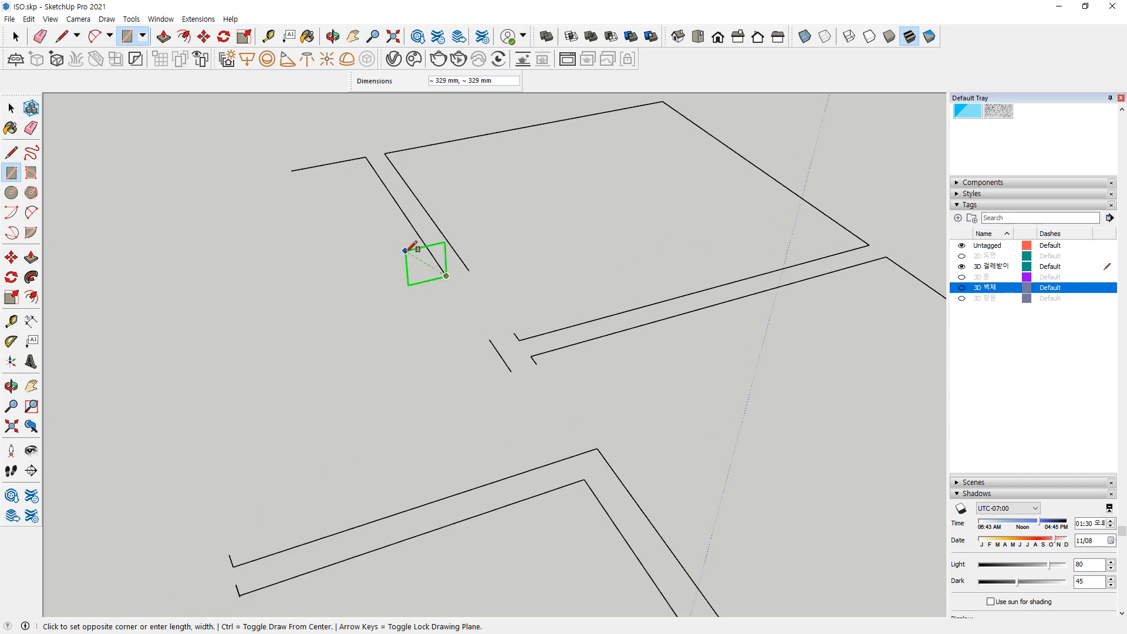
{"action": "key", "text": "Escape"}
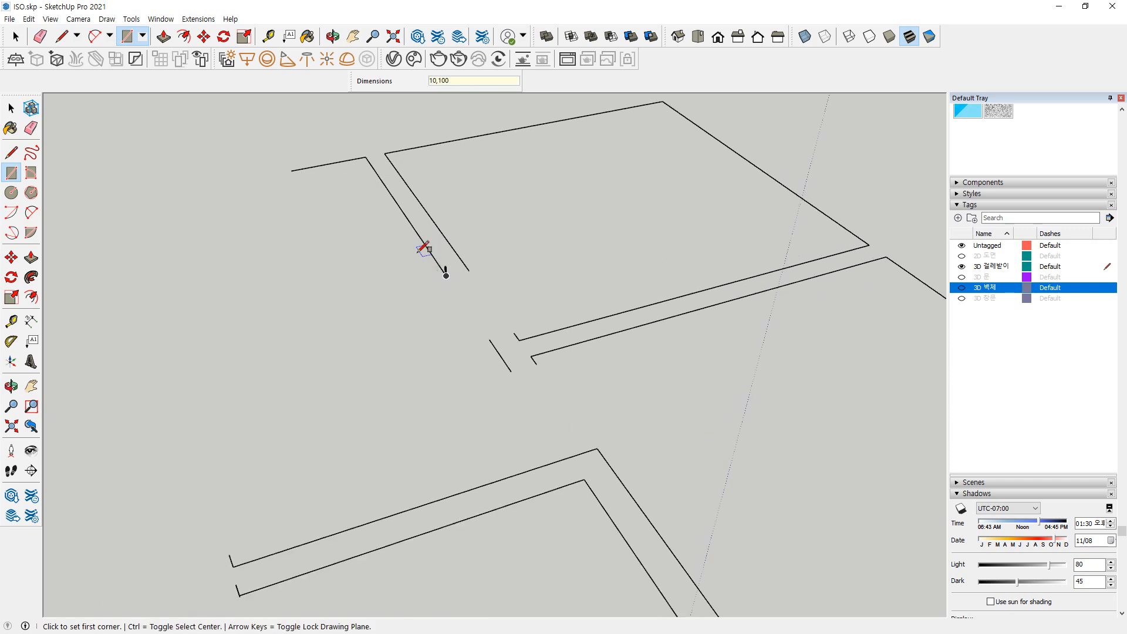
{"action": "left_click", "coordinate": [469, 270]}
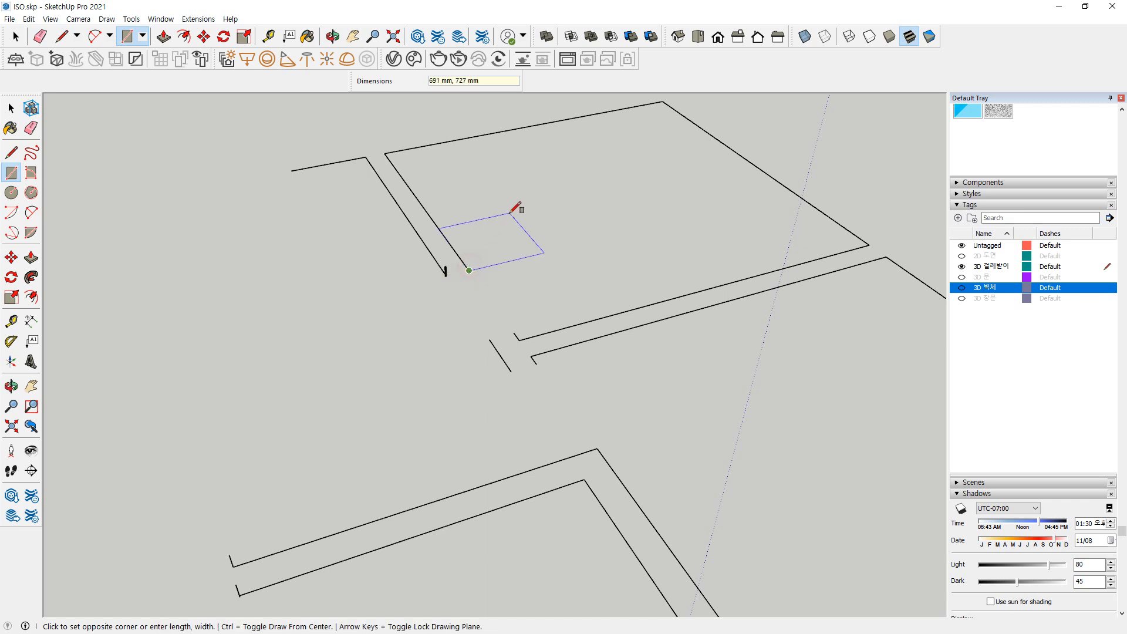
{"action": "key", "text": "Right"}
{"action": "key", "text": "Left"}
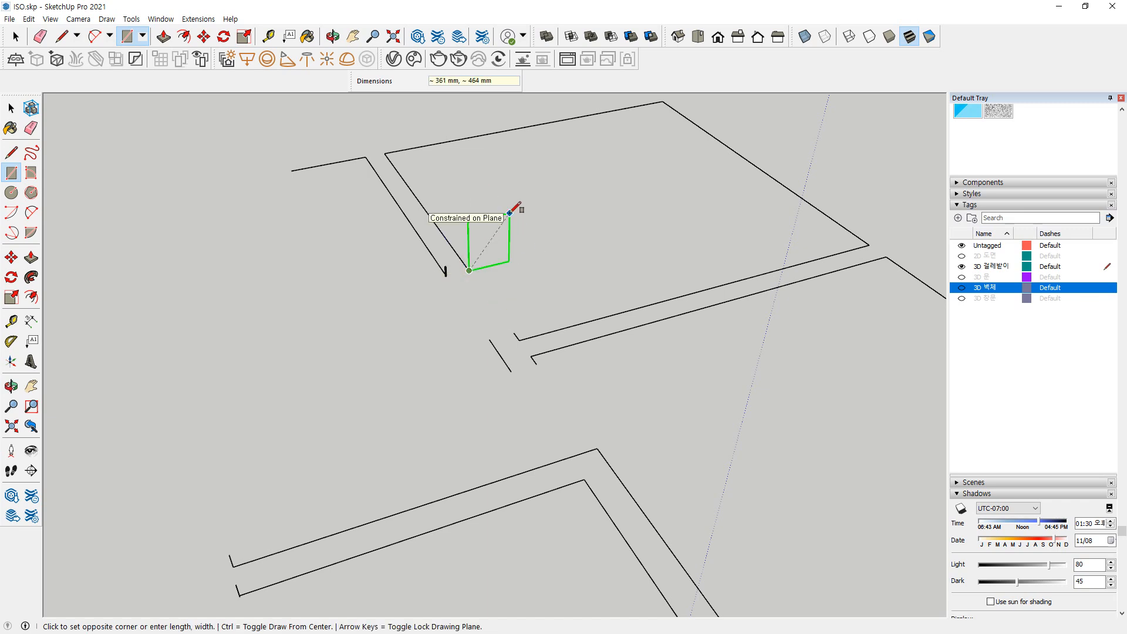
{"action": "type", "text": "10,100"}
{"action": "key", "text": "Return"}
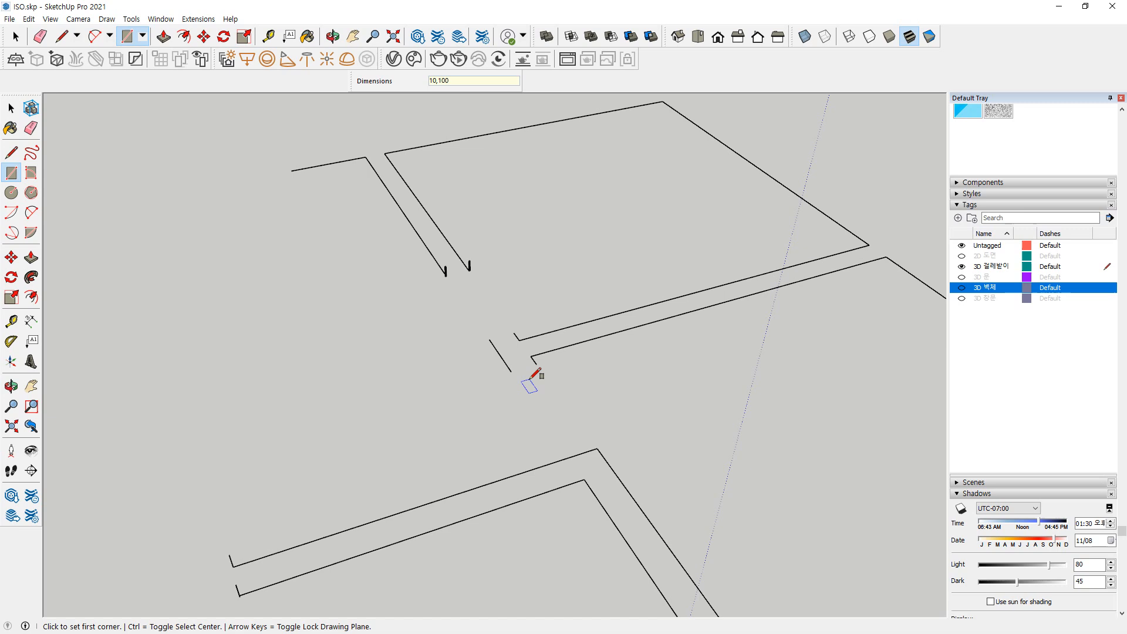
Draw a vertical 10 x 100 mm profile rectangle at the end of the short isolated line beside the far room's doorway
{"action": "left_click", "coordinate": [511, 371]}
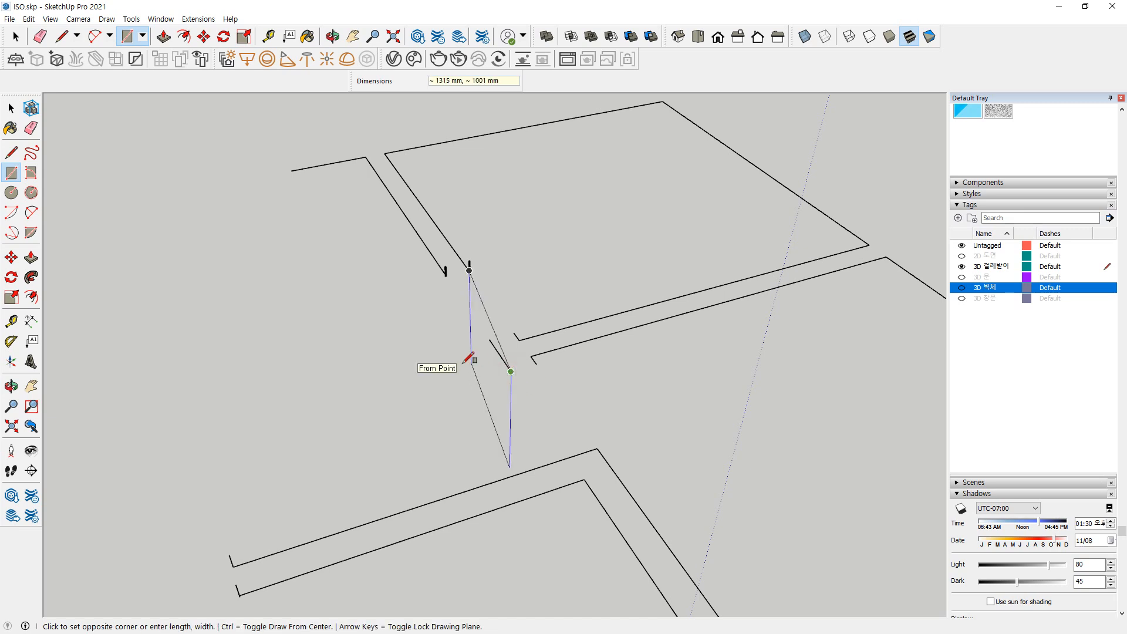
{"action": "key", "text": "Left"}
{"action": "key", "text": "Up"}
{"action": "key", "text": "Left"}
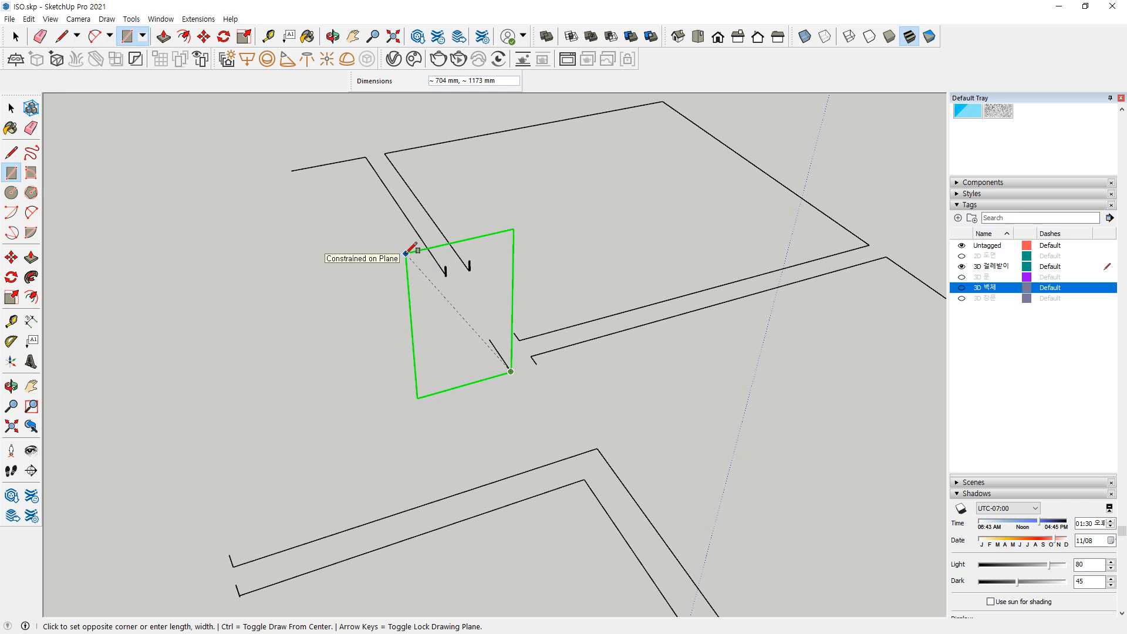
{"action": "key", "text": "Escape"}
Trim the neighbouring wall line where the short isolated line's extension meets it, using a temporary guide line, and erase the guide
{"action": "scroll", "coordinate": [437, 326], "scroll_direction": "down", "scroll_amount": 3}
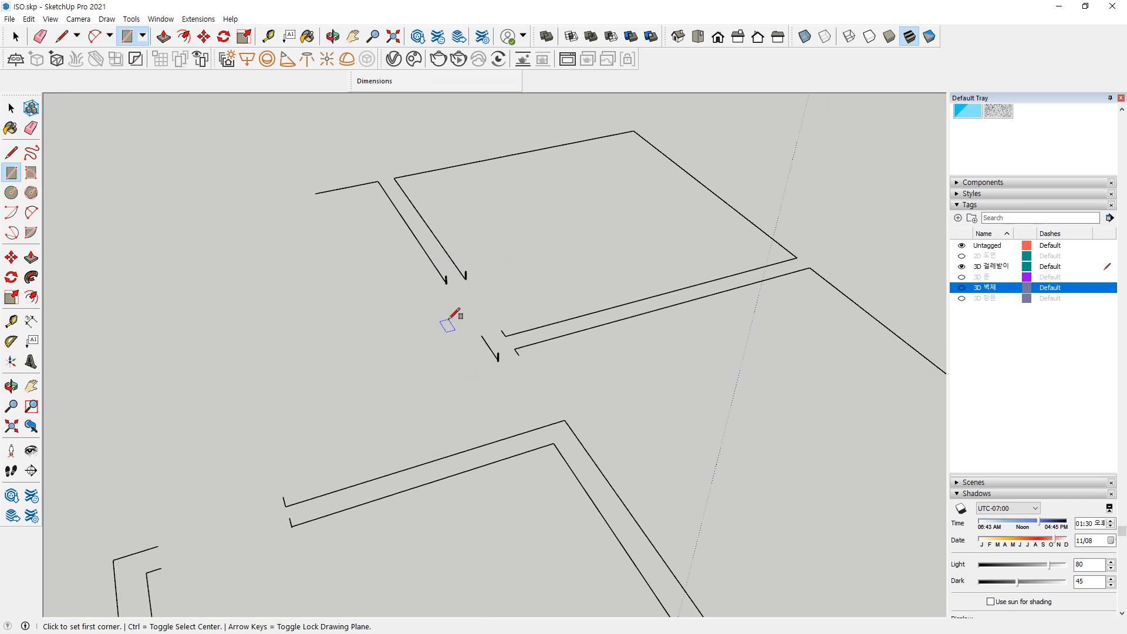
{"action": "middle_click_drag", "start_coordinate": [387, 464], "coordinate": [596, 441]}
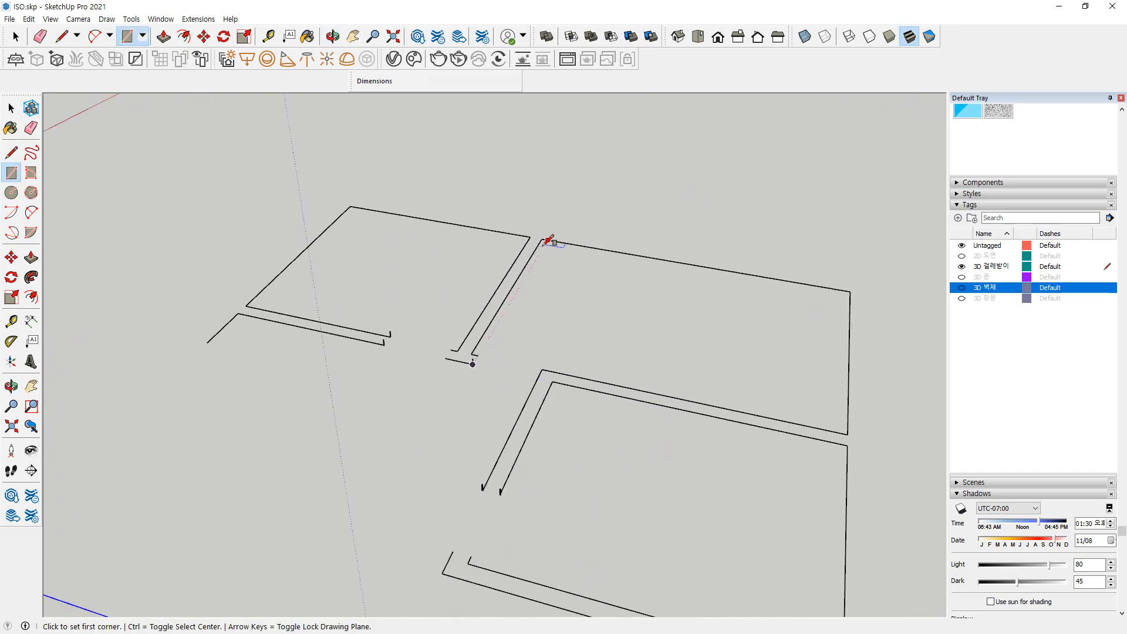
{"action": "scroll", "coordinate": [491, 387], "scroll_direction": "down", "scroll_amount": 2}
{"action": "mouse_move", "coordinate": [475, 401]}
{"action": "middle_mouse_down"}
{"action": "mouse_move", "coordinate": [511, 421]}
{"action": "mouse_move", "coordinate": [378, 450]}
{"action": "mouse_move", "coordinate": [157, 395]}
{"action": "mouse_move", "coordinate": [464, 389]}
{"action": "mouse_move", "coordinate": [524, 351]}
{"action": "mouse_move", "coordinate": [310, 360]}
{"action": "mouse_move", "coordinate": [394, 348]}
{"action": "mouse_move", "coordinate": [437, 376]}
{"action": "middle_mouse_up"}
{"action": "key", "text": "l"}
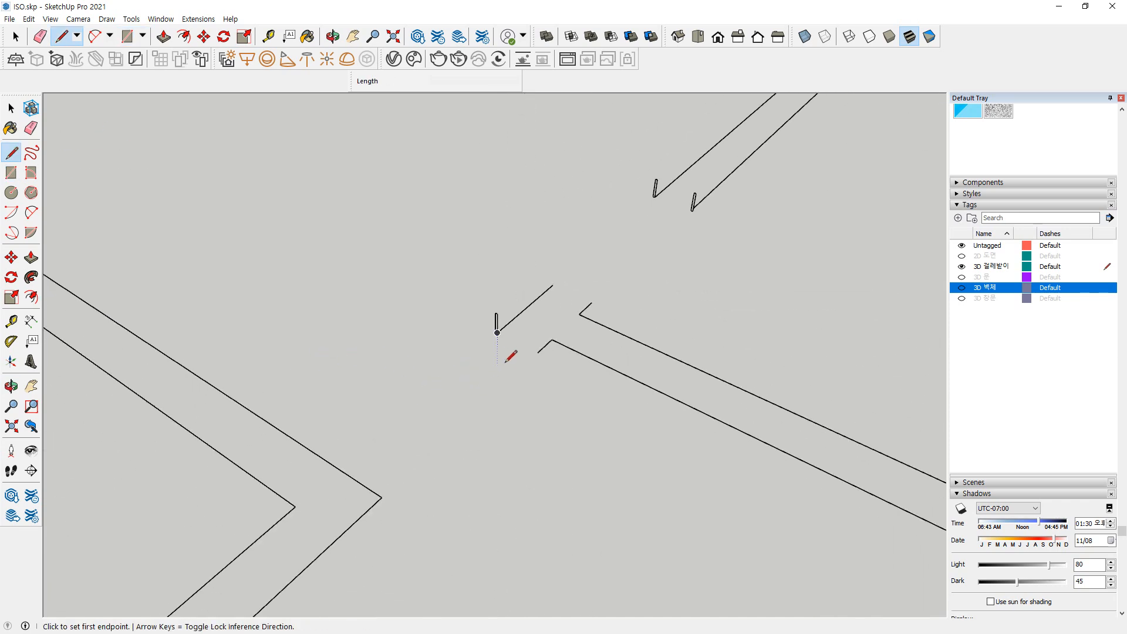
{"action": "left_click", "coordinate": [497, 333]}
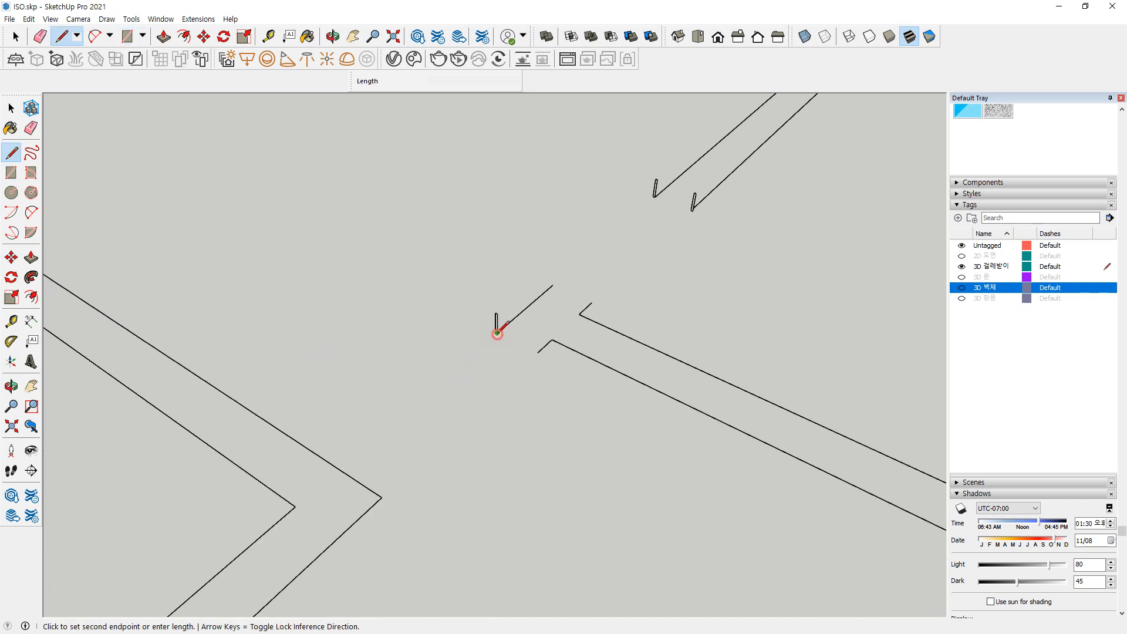
{"action": "left_click", "coordinate": [339, 469]}
{"action": "key", "text": "space"}
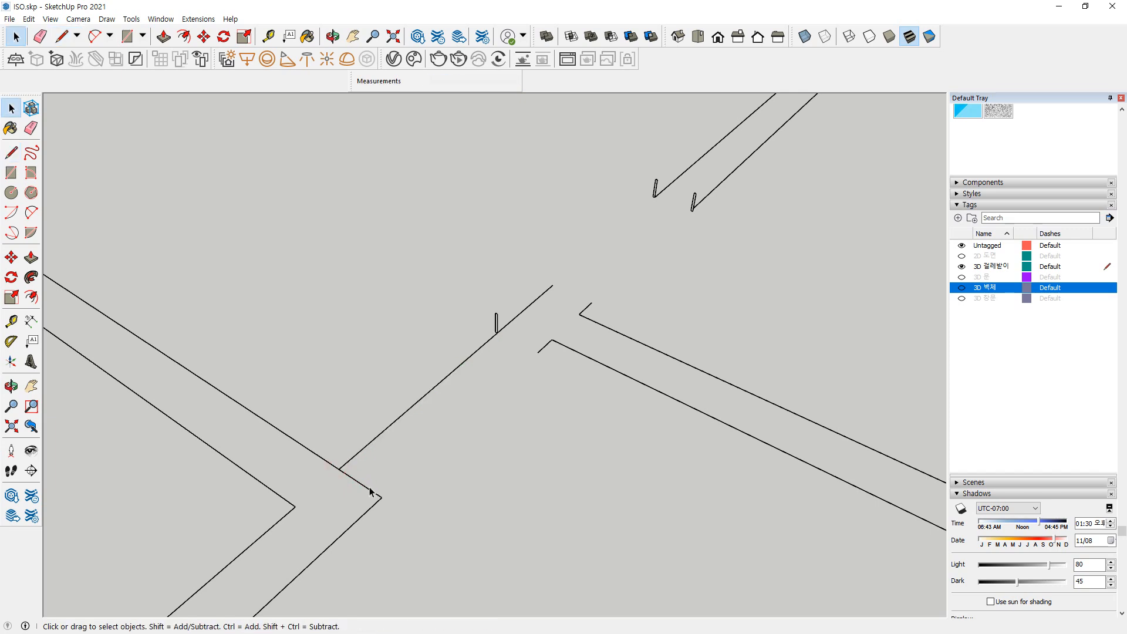
{"action": "key", "text": "e"}
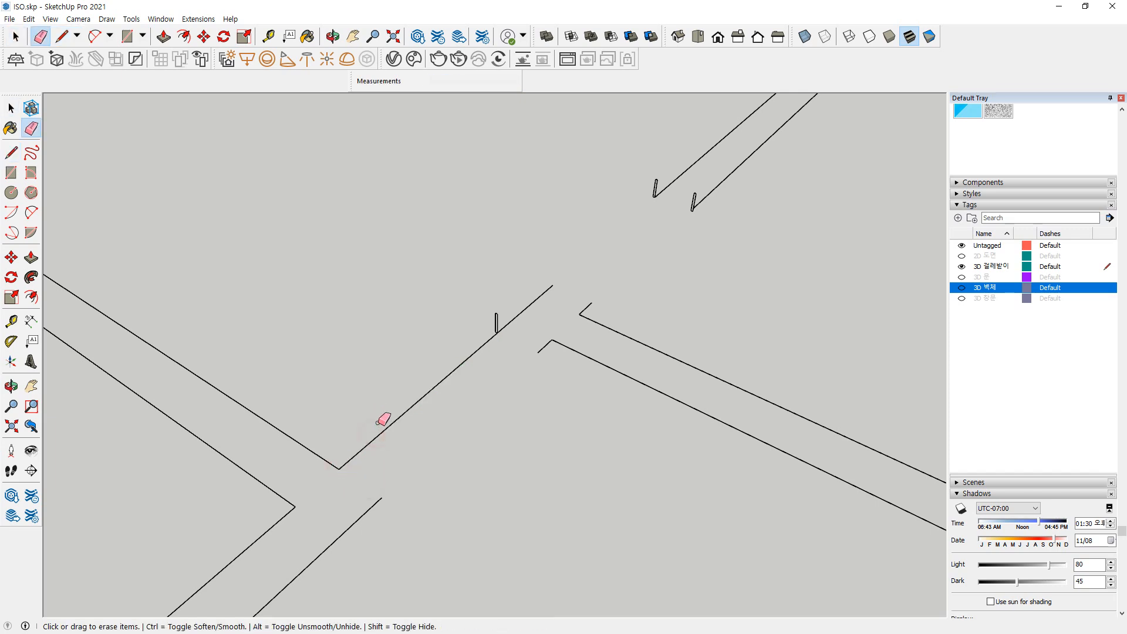
{"action": "left_click_drag", "start_coordinate": [379, 421], "coordinate": [403, 456]}
Copy the profile rectangle from the short isolated line to the end of the adjacent wall line's short return
{"action": "mouse_move", "coordinate": [402, 456]}
{"action": "middle_mouse_down"}
{"action": "mouse_move", "coordinate": [279, 440]}
{"action": "mouse_move", "coordinate": [307, 458]}
{"action": "mouse_move", "coordinate": [392, 458]}
{"action": "mouse_move", "coordinate": [573, 382]}
{"action": "middle_mouse_up"}
{"action": "scroll", "coordinate": [599, 382], "scroll_direction": "up", "scroll_amount": 3}
{"action": "scroll", "coordinate": [486, 344], "scroll_direction": "up", "scroll_amount": 2}
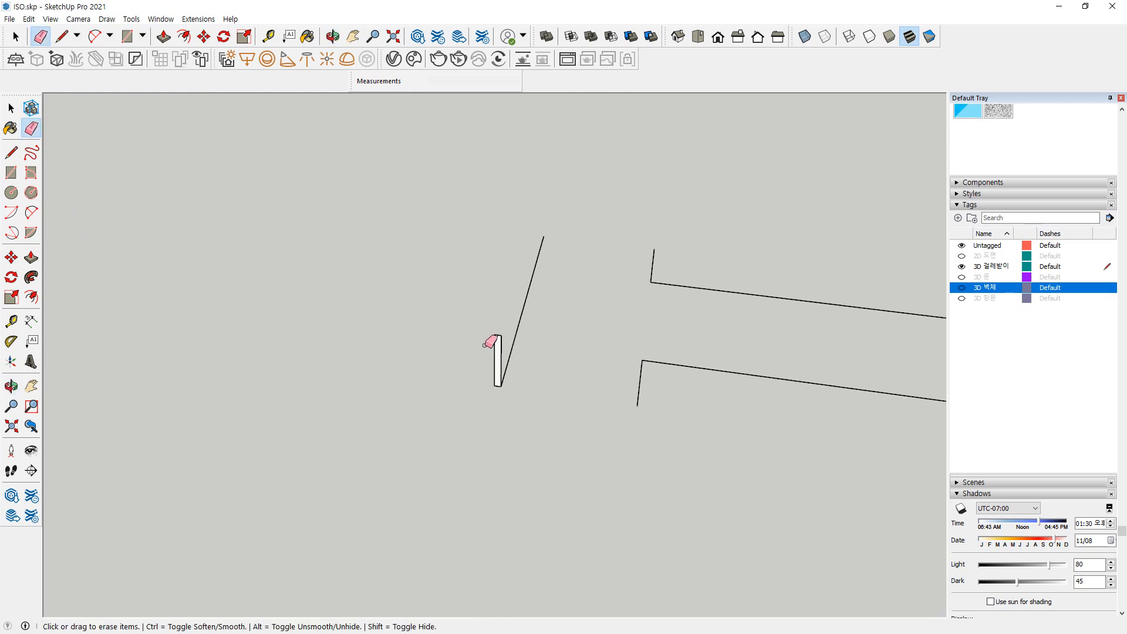
{"action": "key", "text": "space"}
{"action": "left_click_drag", "start_coordinate": [463, 311], "coordinate": [524, 424]}
{"action": "key", "text": "m"}
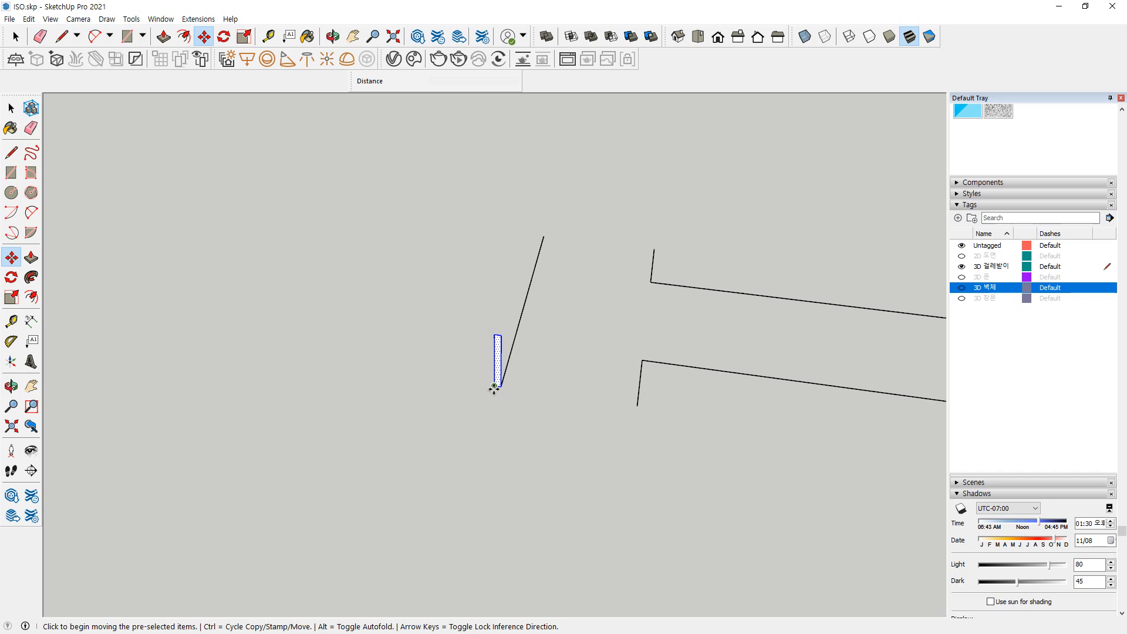
{"action": "key", "text": "ctrl"}
{"action": "left_click", "coordinate": [493, 386]}
{"action": "left_click", "coordinate": [637, 405]}
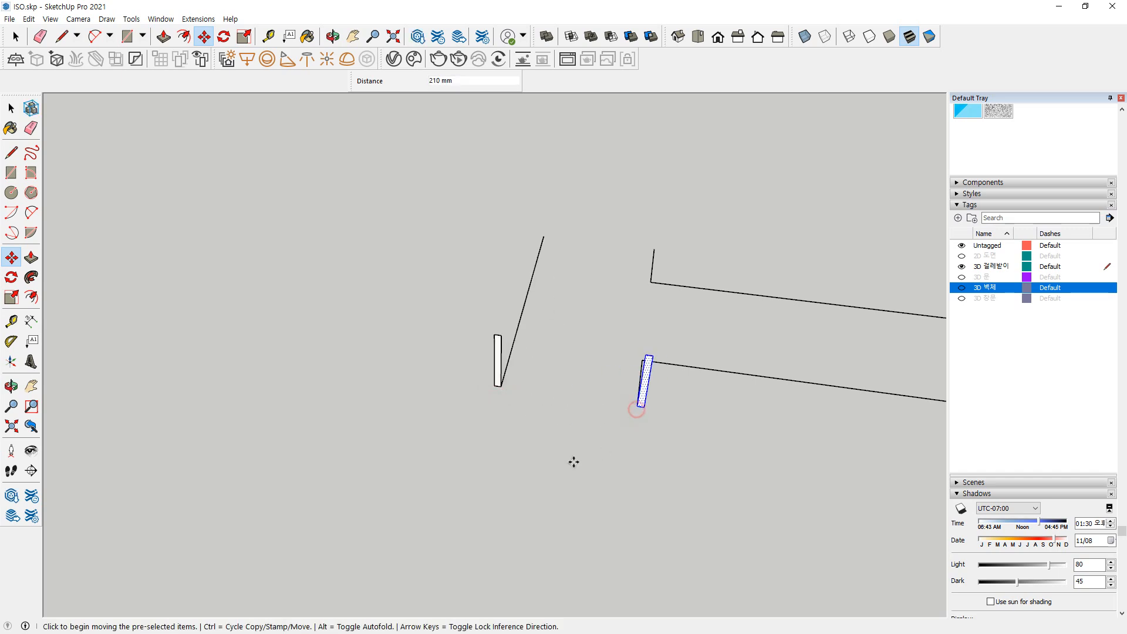
Trim the wall line back to align with the outer corner of the isolated line's profile, using a temporary guide line, and erase the guide
{"action": "scroll", "coordinate": [501, 467], "scroll_direction": "down", "scroll_amount": 2}
{"action": "scroll", "coordinate": [501, 467], "scroll_direction": "down", "scroll_amount": 2}
{"action": "middle_click_drag", "start_coordinate": [488, 540], "coordinate": [513, 395], "text": "shift"}
{"action": "scroll", "coordinate": [511, 420], "scroll_direction": "up", "scroll_amount": 5}
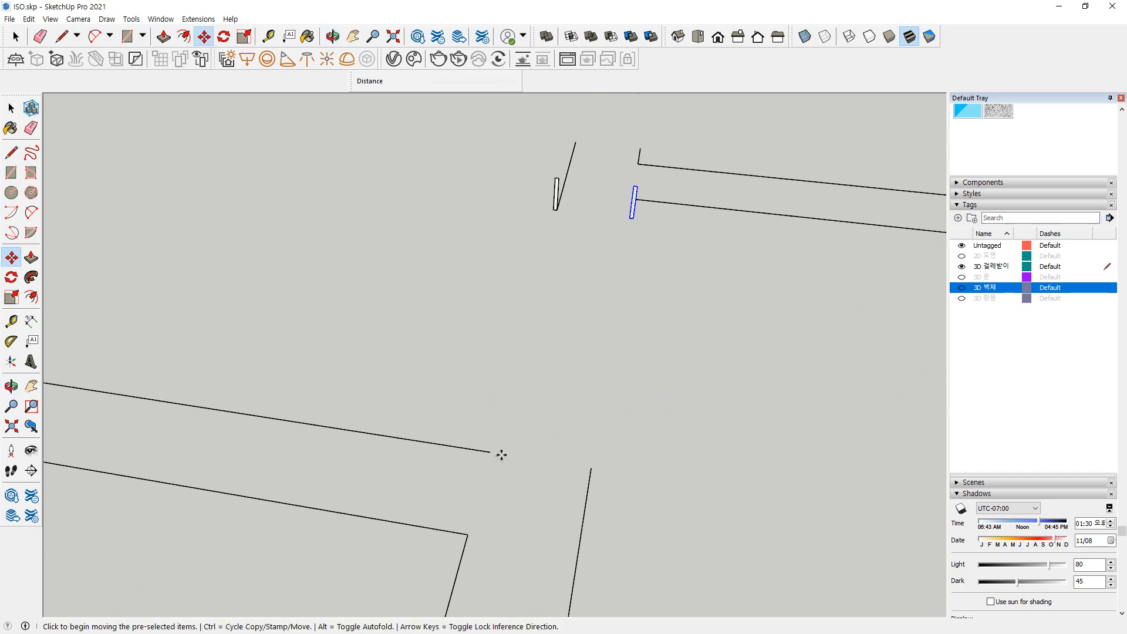
{"action": "scroll", "coordinate": [502, 456], "scroll_direction": "down", "scroll_amount": 2}
{"action": "key", "text": "space"}
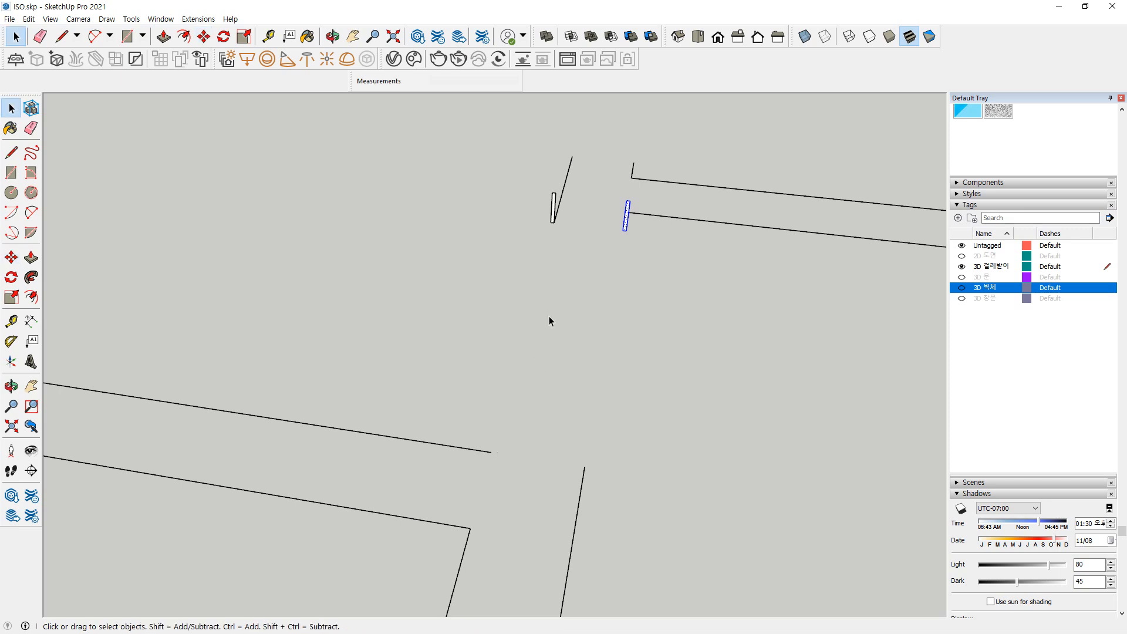
{"action": "key", "text": "l"}
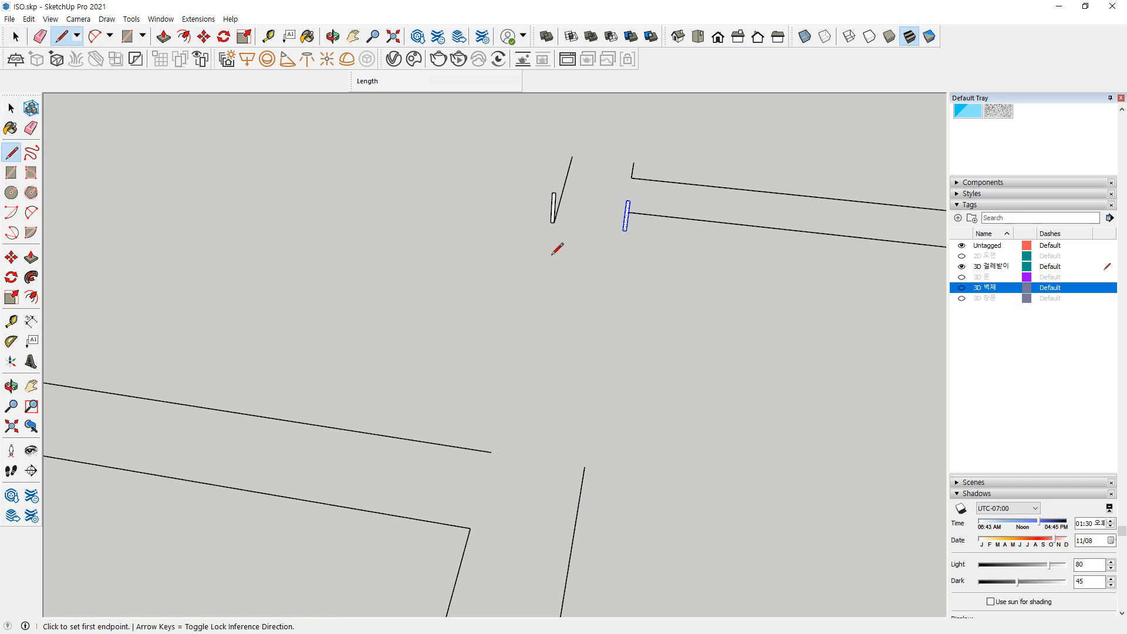
{"action": "left_click", "coordinate": [551, 222]}
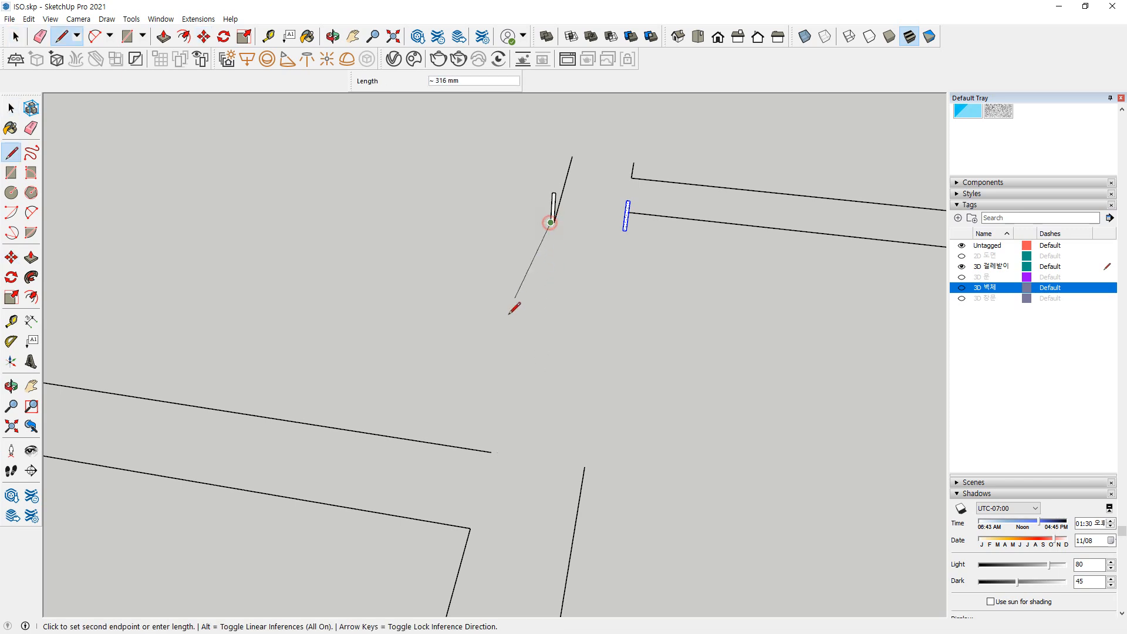
{"action": "left_click", "coordinate": [472, 469]}
{"action": "key", "text": "Escape"}
{"action": "scroll", "coordinate": [487, 446], "scroll_direction": "up", "scroll_amount": 5}
{"action": "key", "text": "e"}
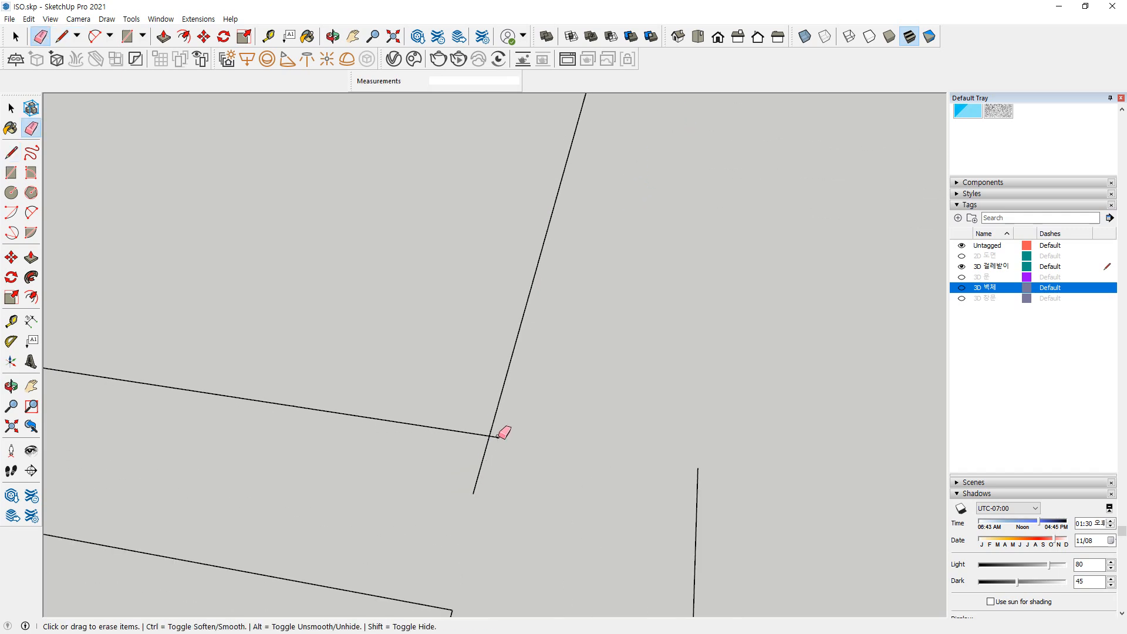
{"action": "scroll", "coordinate": [505, 423], "scroll_direction": "down", "scroll_amount": 2}
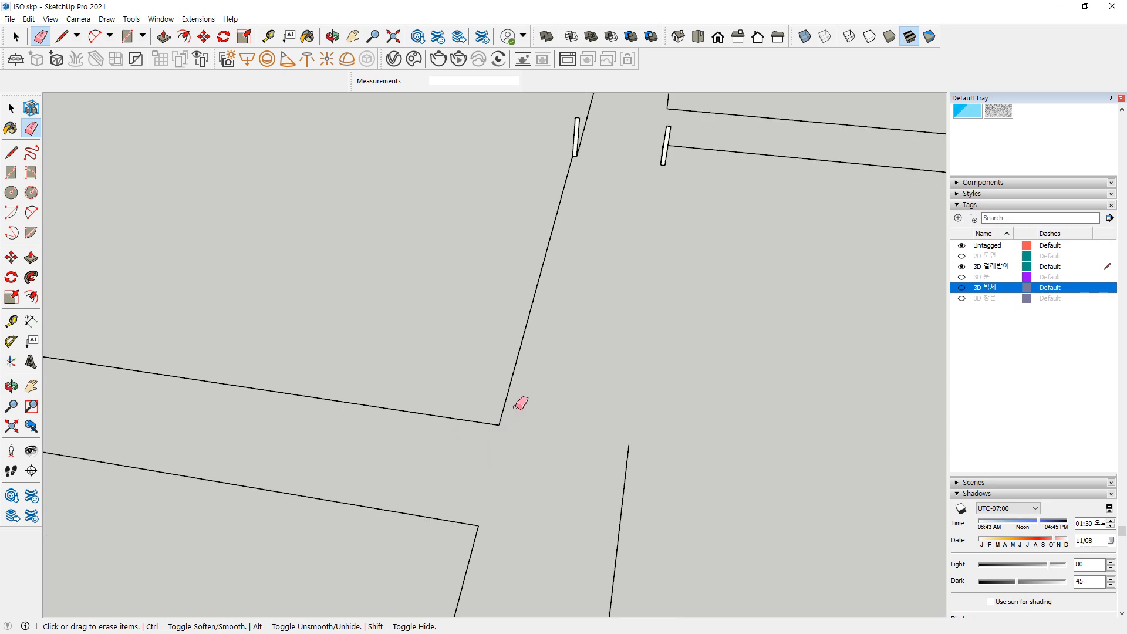
{"action": "left_click", "coordinate": [518, 370]}
Sweep the profile rectangle along the separate two-segment L-shaped wall line with Follow Me and select the baseboard's side face
{"action": "scroll", "coordinate": [541, 399], "scroll_direction": "down", "scroll_amount": 3}
{"action": "scroll", "coordinate": [526, 415], "scroll_direction": "down", "scroll_amount": 7}
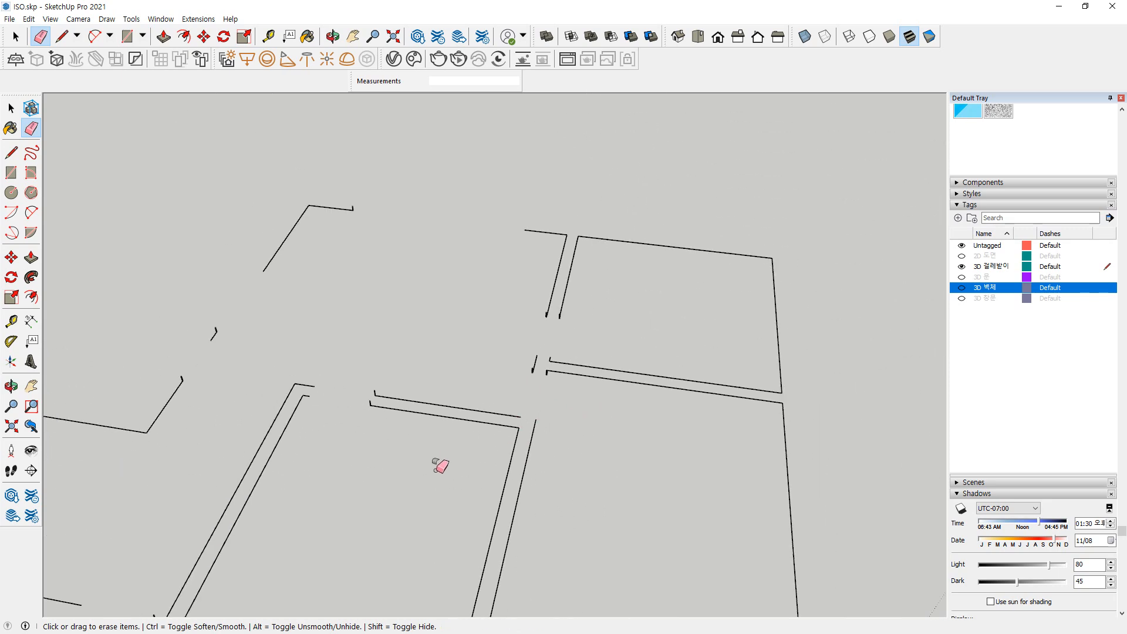
{"action": "middle_click_drag", "start_coordinate": [433, 471], "coordinate": [446, 417], "text": "shift"}
{"action": "scroll", "coordinate": [445, 418], "scroll_direction": "up", "scroll_amount": 3}
{"action": "scroll", "coordinate": [443, 436], "scroll_direction": "up", "scroll_amount": 1}
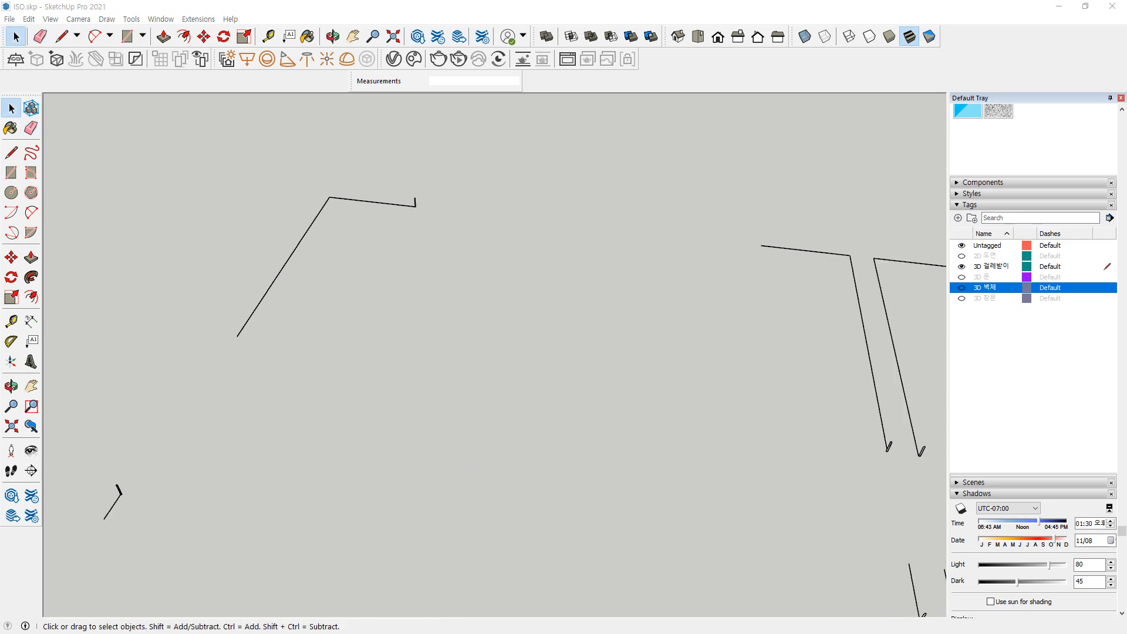
{"action": "left_click_drag", "start_coordinate": [356, 181], "coordinate": [284, 220]}
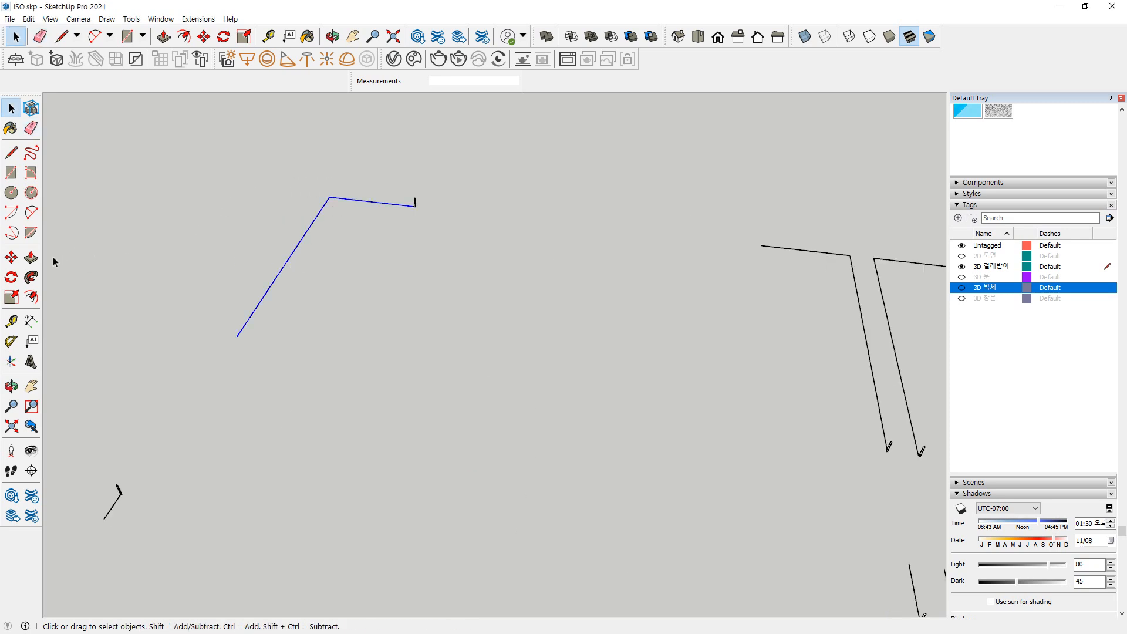
{"action": "left_click", "coordinate": [31, 277]}
{"action": "middle_click_drag", "start_coordinate": [484, 215], "coordinate": [384, 227]}
{"action": "scroll", "coordinate": [578, 176], "scroll_direction": "up", "scroll_amount": 3}
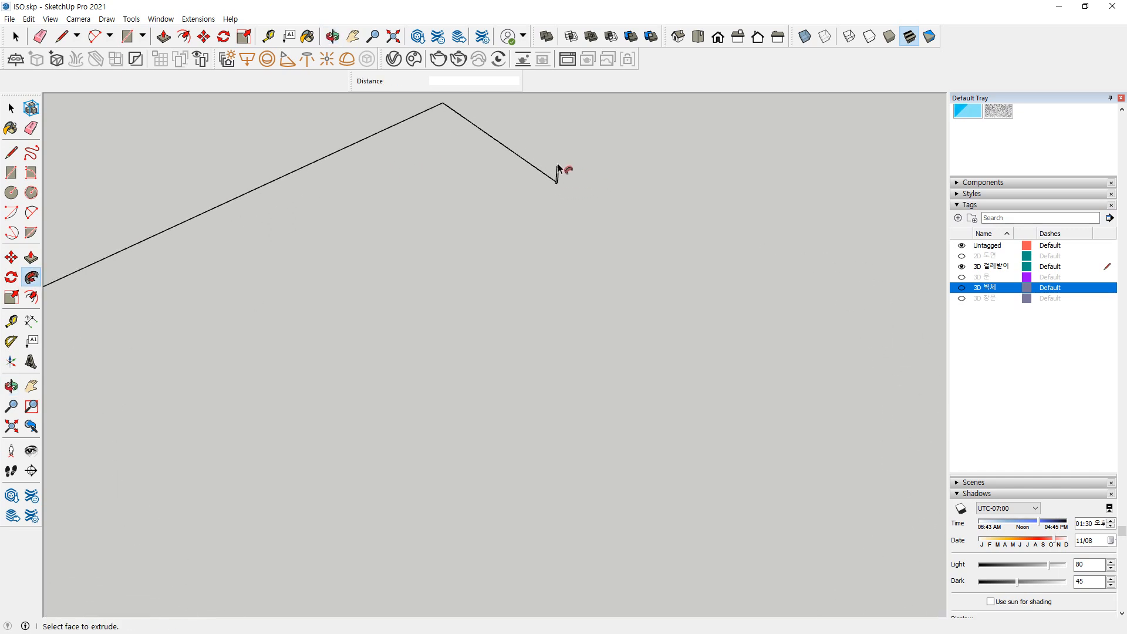
{"action": "scroll", "coordinate": [558, 170], "scroll_direction": "up", "scroll_amount": 2}
{"action": "left_click", "coordinate": [566, 193]}
{"action": "key", "text": "space"}
{"action": "left_click", "coordinate": [520, 158]}
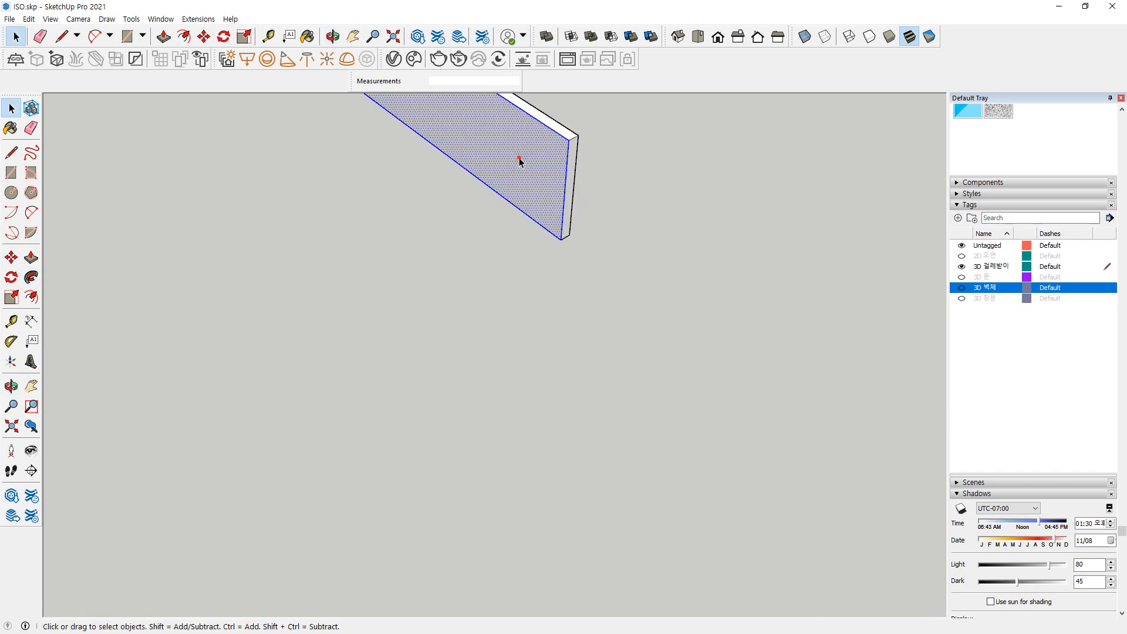
Select the entire L-shaped baseboard, reverse its faces and make it a group
{"action": "triple_click", "coordinate": [519, 157]}
{"action": "right_click", "coordinate": [518, 153]}
{"action": "key", "text": "r"}
{"action": "right_click", "coordinate": [518, 153]}
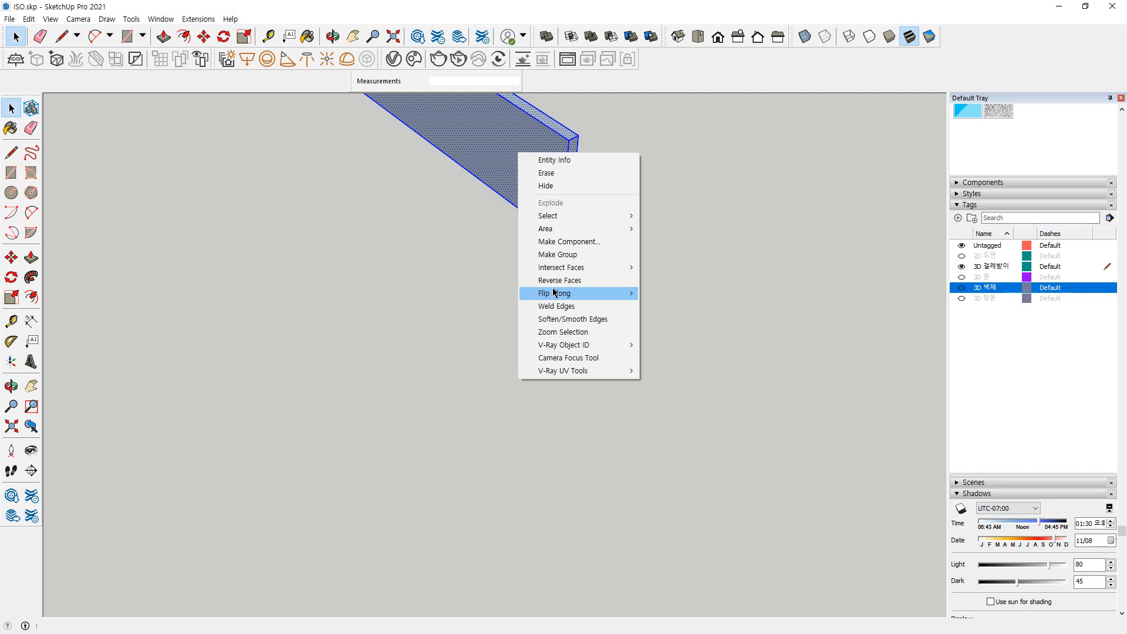
{"action": "left_click", "coordinate": [555, 254]}
Sweep the profile rectangle along the short isolated wall line with Follow Me
{"action": "middle_click_drag", "start_coordinate": [546, 258], "coordinate": [612, 274]}
{"action": "scroll", "coordinate": [333, 406], "scroll_direction": "up", "scroll_amount": 3}
{"action": "middle_click_drag", "start_coordinate": [274, 417], "coordinate": [378, 381]}
{"action": "scroll", "coordinate": [270, 461], "scroll_direction": "up", "scroll_amount": 3}
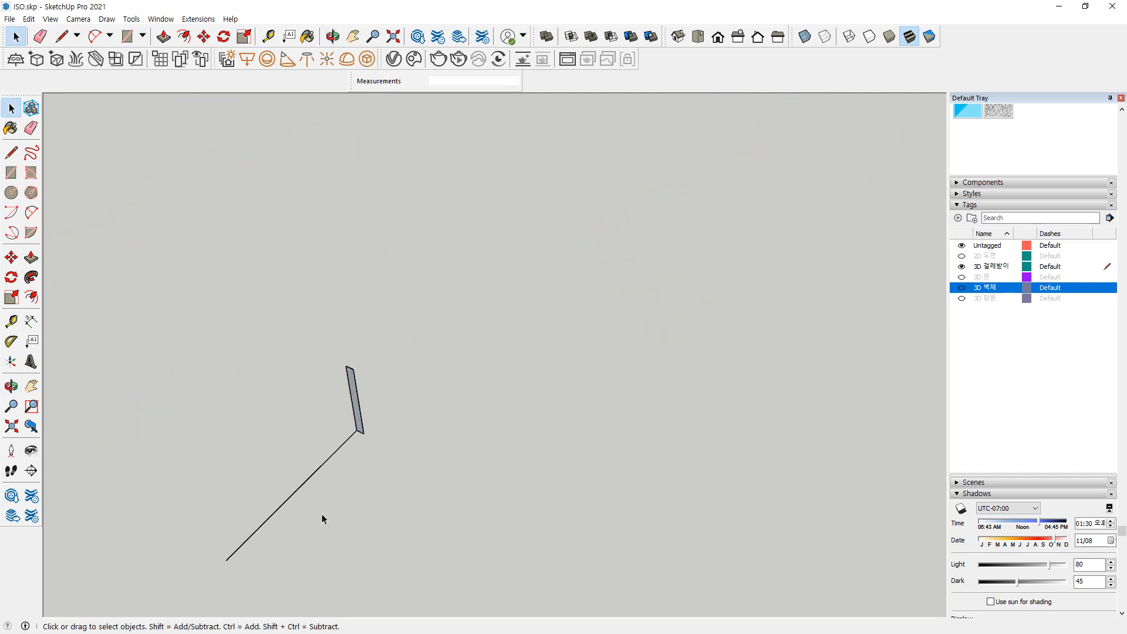
{"action": "left_click", "coordinate": [32, 277]}
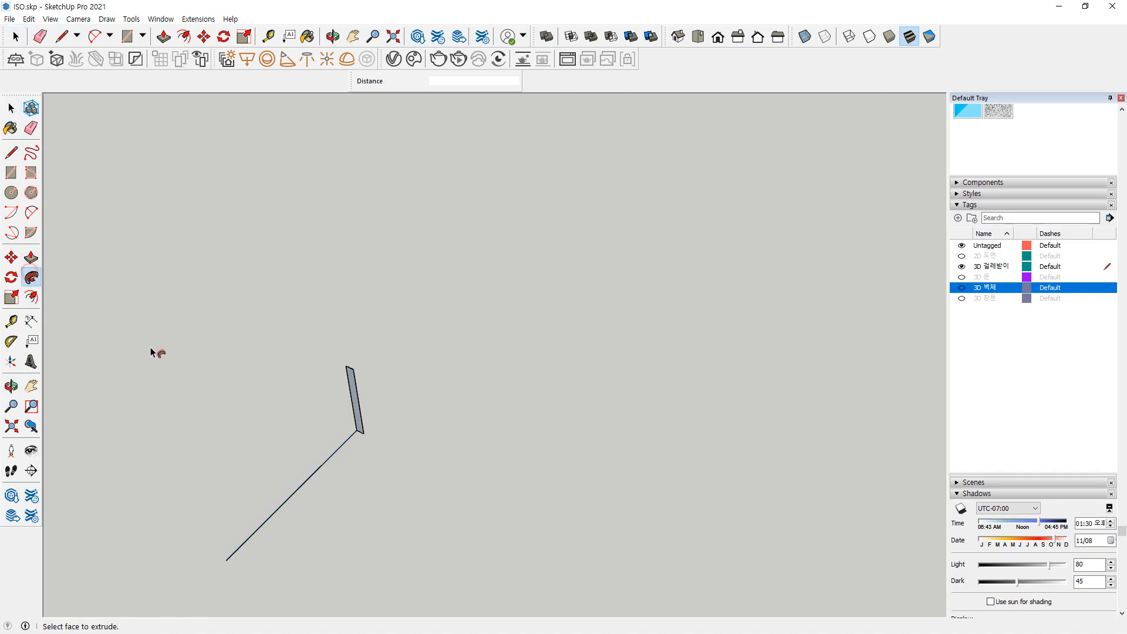
{"action": "left_click", "coordinate": [350, 409]}
Reverse the faces of the short isolated baseboard and make it a group
{"action": "key", "text": "space"}
{"action": "triple_click", "coordinate": [310, 433]}
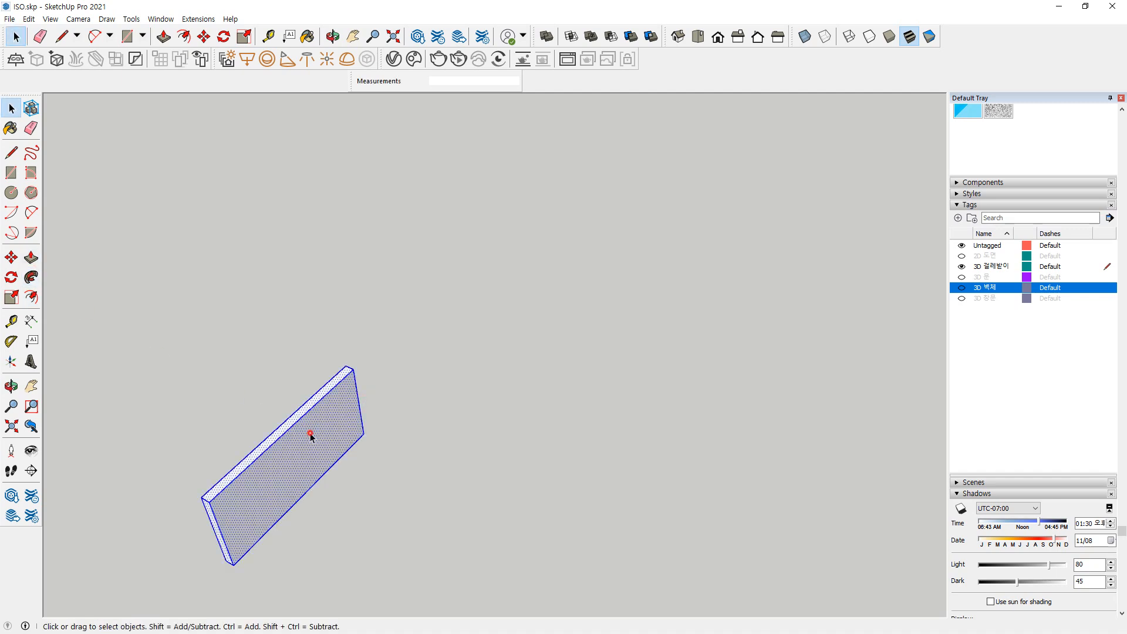
{"action": "right_click", "coordinate": [310, 432]}
{"action": "key", "text": "g"}
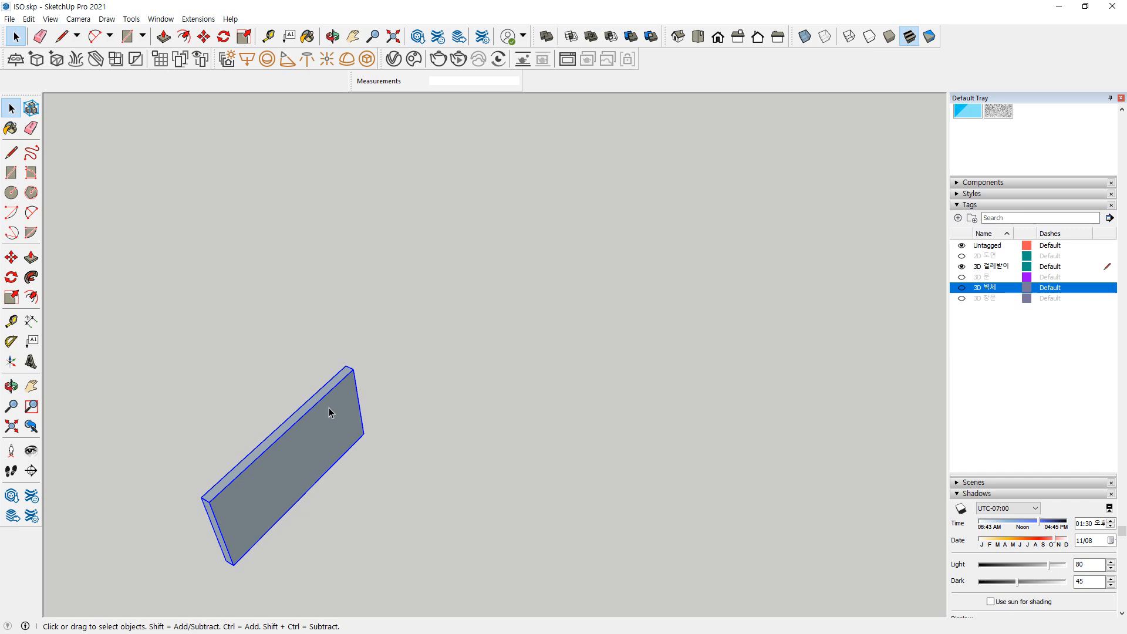
Sweep the profile rectangle along the adjacent four-segment wall line with Follow Me
{"action": "scroll", "coordinate": [239, 440], "scroll_direction": "down", "scroll_amount": 6}
{"action": "middle_click_drag", "start_coordinate": [200, 474], "coordinate": [559, 292]}
{"action": "scroll", "coordinate": [405, 417], "scroll_direction": "down", "scroll_amount": 5}
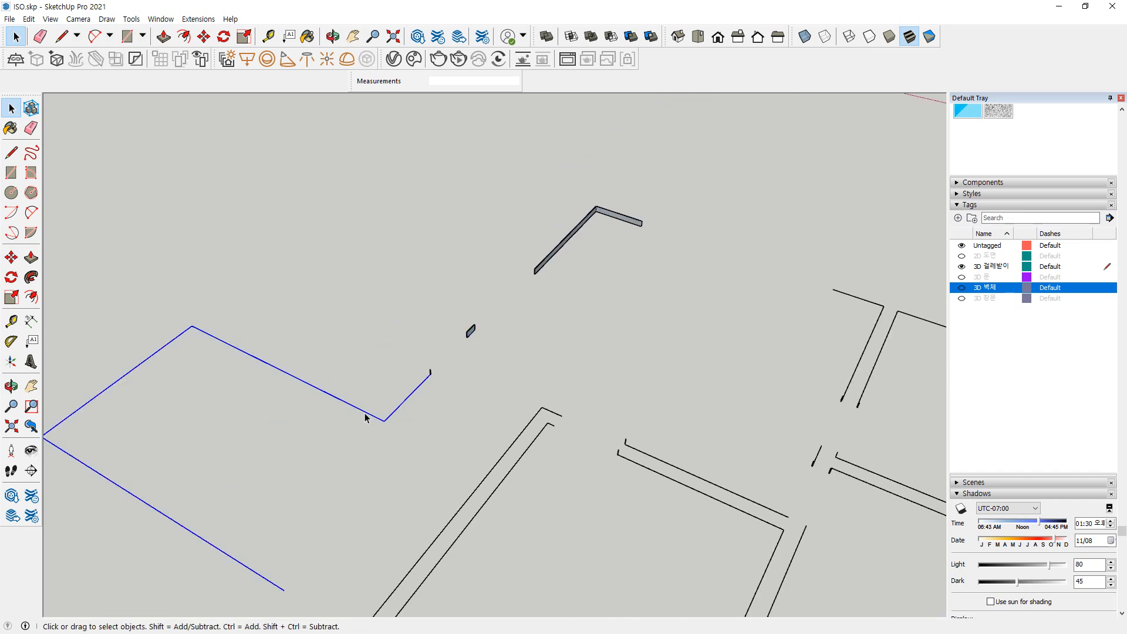
{"action": "scroll", "coordinate": [429, 378], "scroll_direction": "up", "scroll_amount": 8}
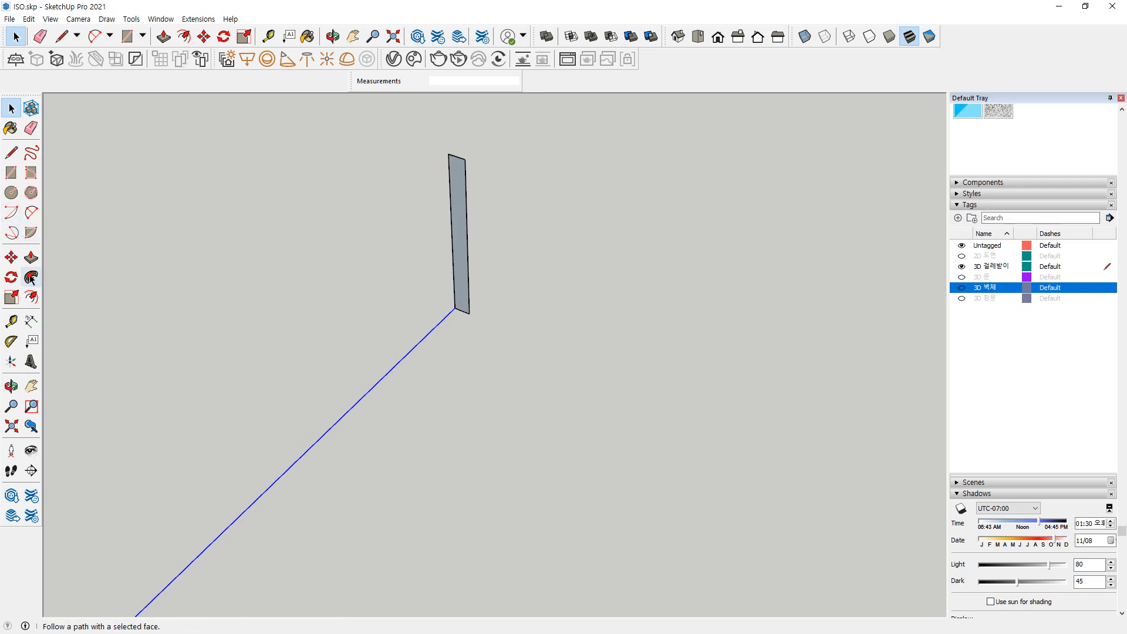
{"action": "left_click", "coordinate": [460, 245]}
Reverse the faces of the whole four-segment baseboard and make it a group
{"action": "key", "text": "space"}
{"action": "triple_click", "coordinate": [425, 329]}
{"action": "right_click", "coordinate": [412, 303]}
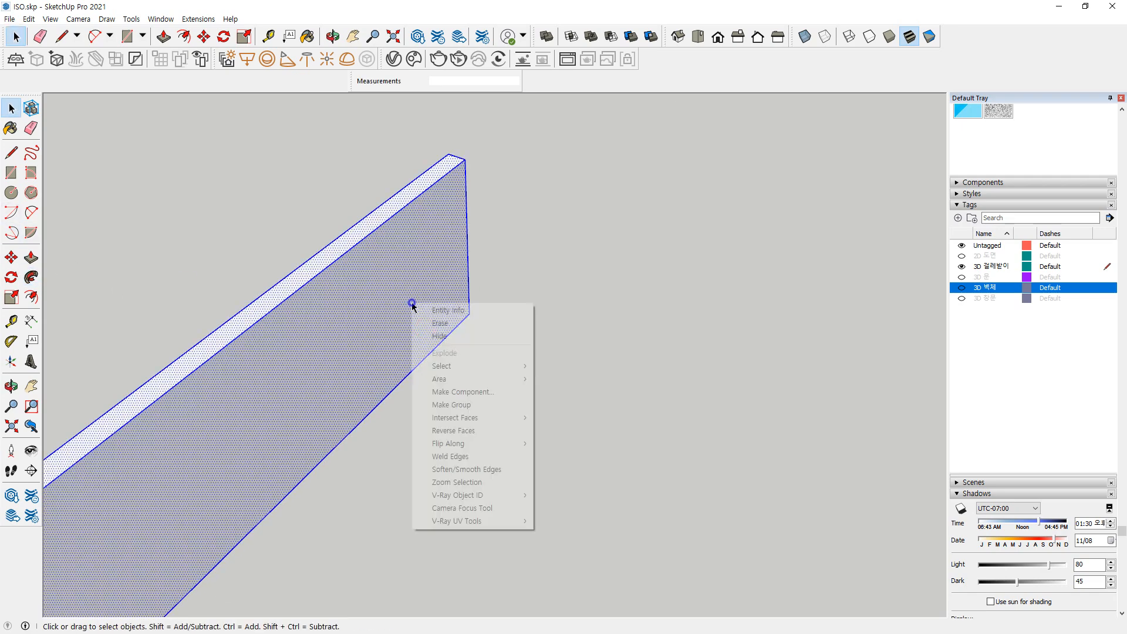
{"action": "left_click", "coordinate": [434, 431]}
{"action": "right_click", "coordinate": [384, 289]}
Select the long wall line with short returns at both ends and sweep its profile rectangle along it with Follow Me
{"action": "scroll", "coordinate": [384, 291], "scroll_direction": "down", "scroll_amount": 10}
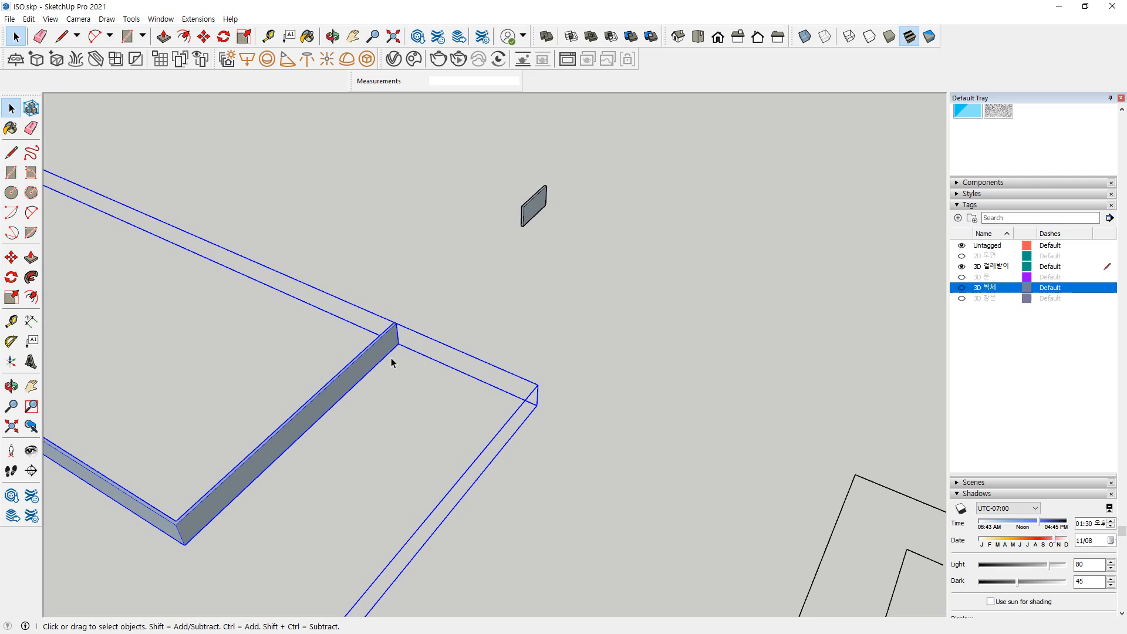
{"action": "middle_click_drag", "start_coordinate": [479, 418], "coordinate": [536, 287], "text": "shift"}
{"action": "scroll", "coordinate": [551, 282], "scroll_direction": "up", "scroll_amount": 3}
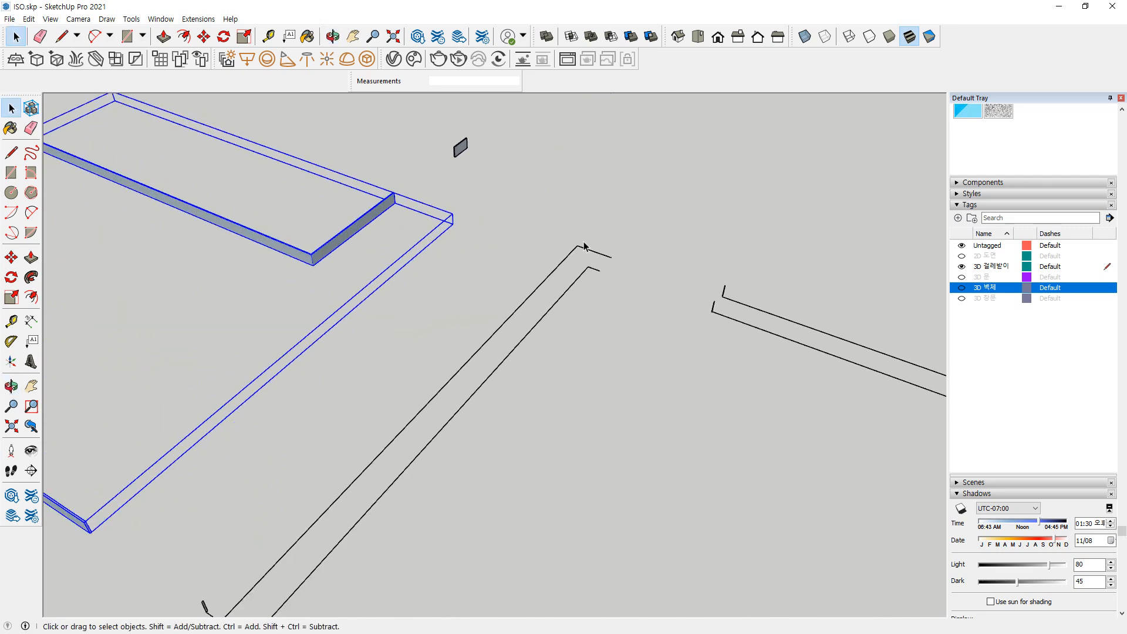
{"action": "left_click_drag", "start_coordinate": [587, 236], "coordinate": [558, 266]}
{"action": "middle_click_drag", "start_coordinate": [346, 385], "coordinate": [477, 195], "text": "shift"}
{"action": "scroll", "coordinate": [413, 385], "scroll_direction": "up", "scroll_amount": 2}
{"action": "key", "text": "space"}
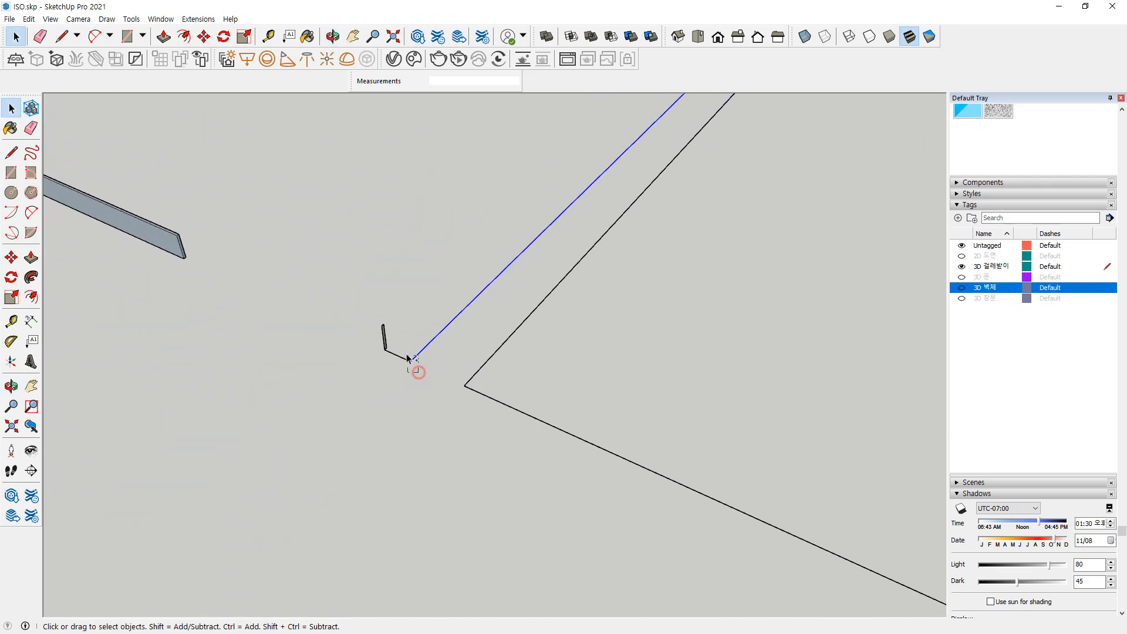
{"action": "scroll", "coordinate": [375, 356], "scroll_direction": "up", "scroll_amount": 5}
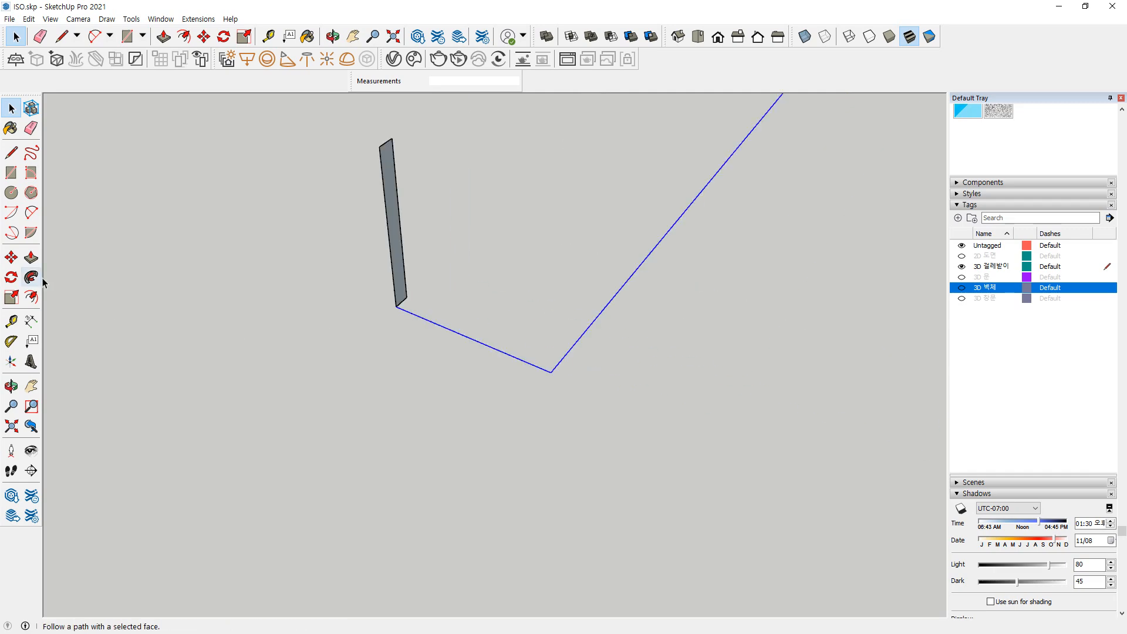
{"action": "left_click", "coordinate": [394, 253]}
Reverse the faces of the long baseboard with two short returns and make it a group
{"action": "key", "text": "space"}
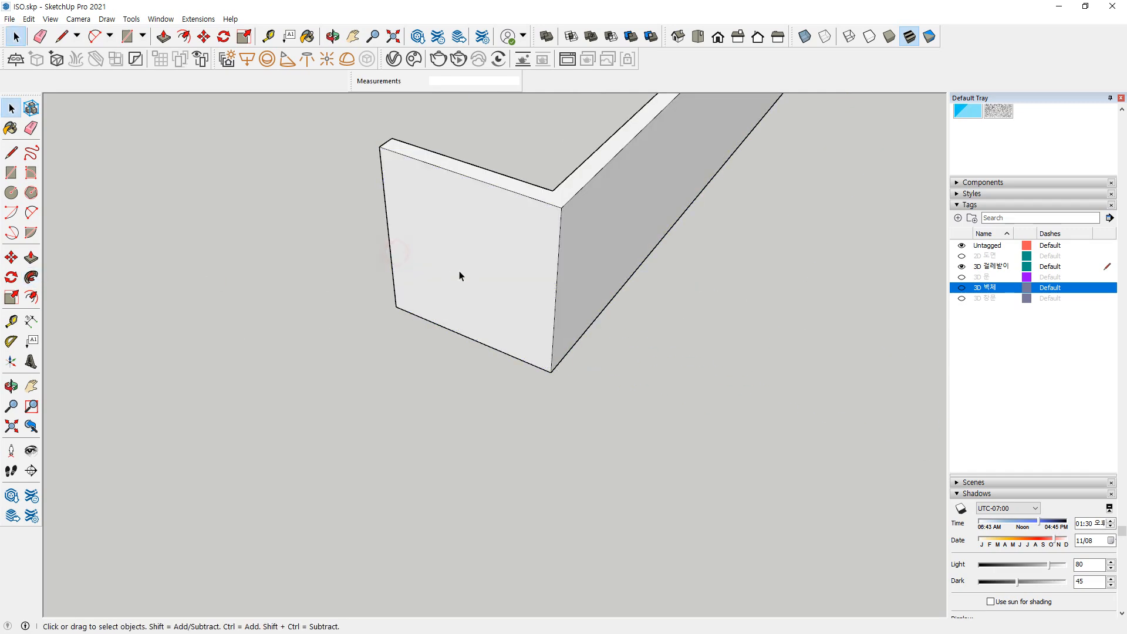
{"action": "triple_click", "coordinate": [460, 270]}
{"action": "right_click", "coordinate": [460, 264]}
{"action": "left_click", "coordinate": [503, 393]}
{"action": "right_click", "coordinate": [451, 244]}
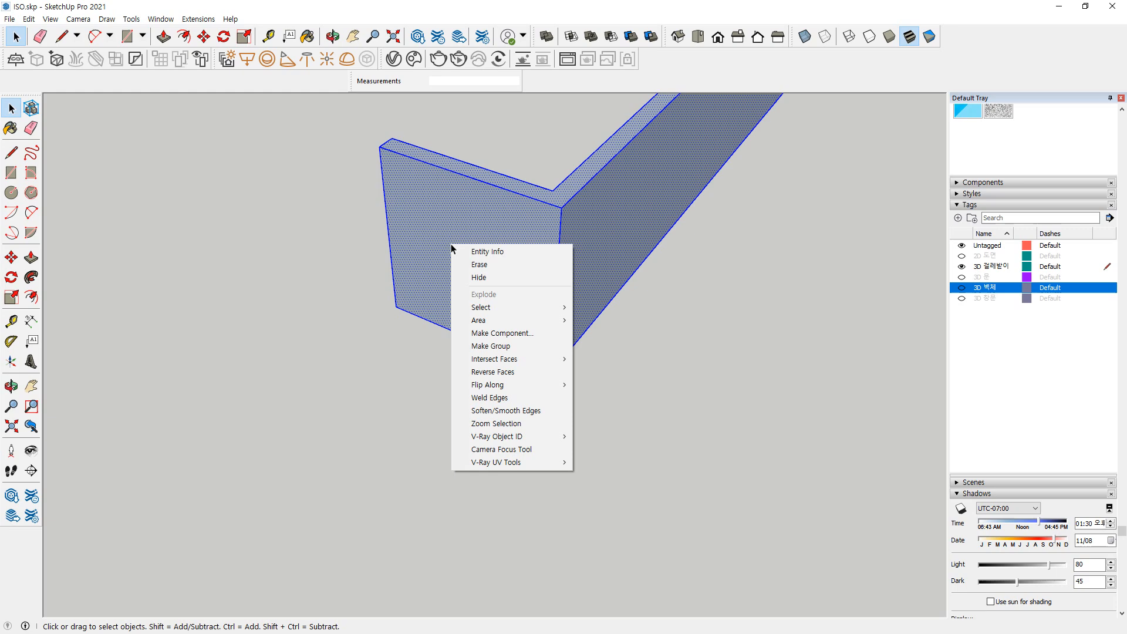
{"action": "left_click", "coordinate": [346, 365]}
Select the connected lines around the adjoining rectangular room and sweep the profile rectangle along them with Follow Me
{"action": "scroll", "coordinate": [329, 365], "scroll_direction": "down", "scroll_amount": 8}
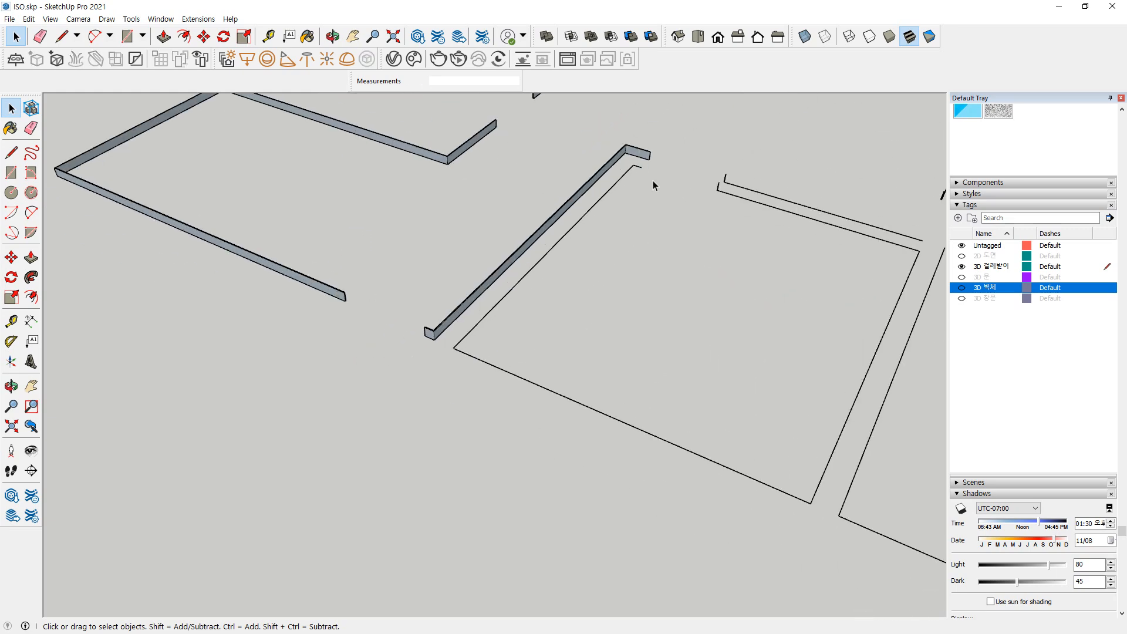
{"action": "scroll", "coordinate": [651, 171], "scroll_direction": "up", "scroll_amount": 2}
{"action": "left_click", "coordinate": [633, 168]}
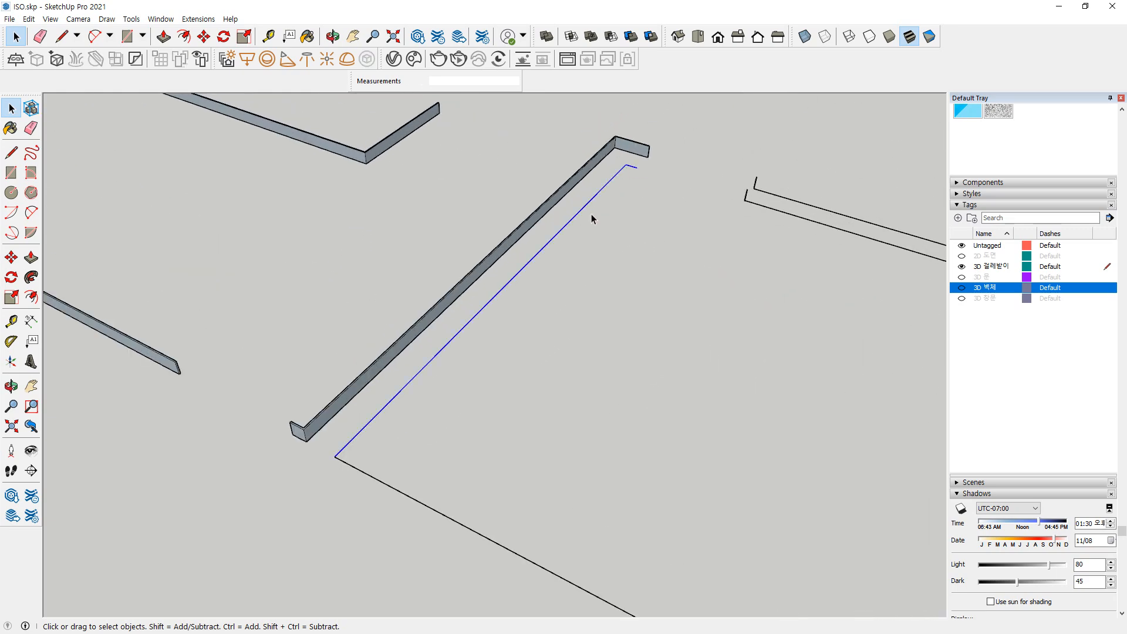
{"action": "scroll", "coordinate": [636, 180], "scroll_direction": "up", "scroll_amount": 2}
{"action": "scroll", "coordinate": [629, 199], "scroll_direction": "down", "scroll_amount": 5}
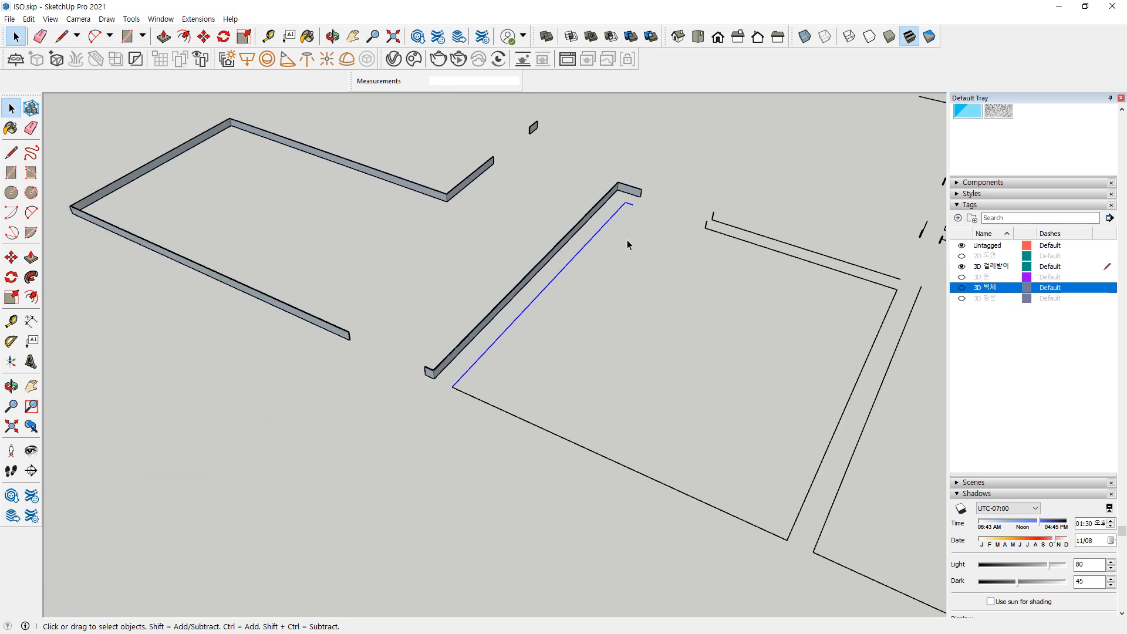
{"action": "scroll", "coordinate": [764, 256], "scroll_direction": "up", "scroll_amount": 4}
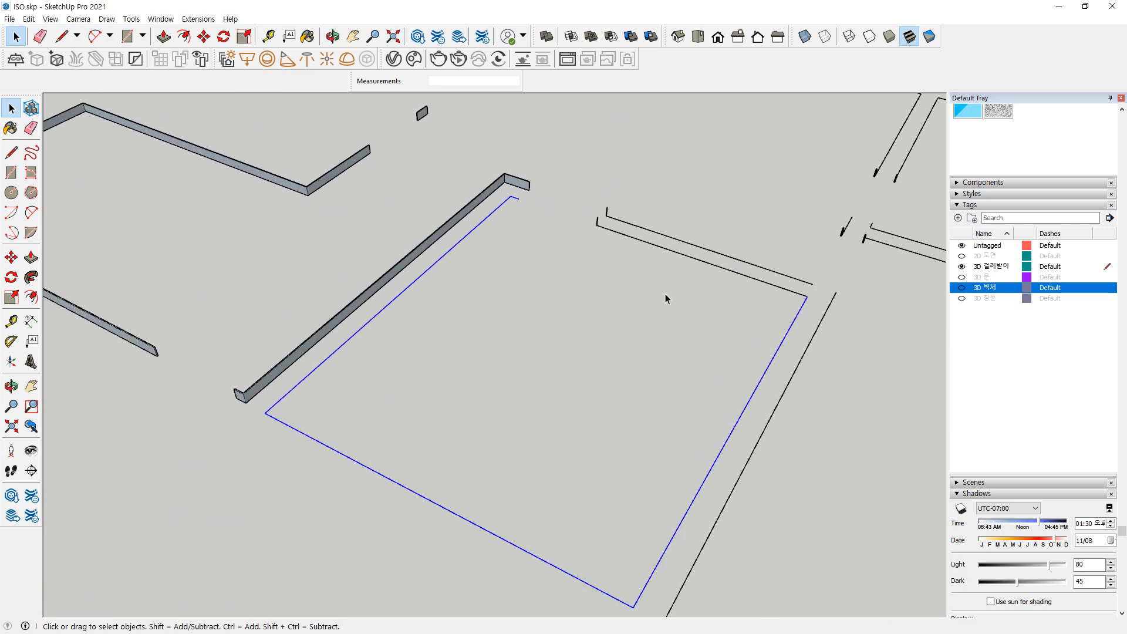
{"action": "scroll", "coordinate": [537, 220], "scroll_direction": "up", "scroll_amount": 4}
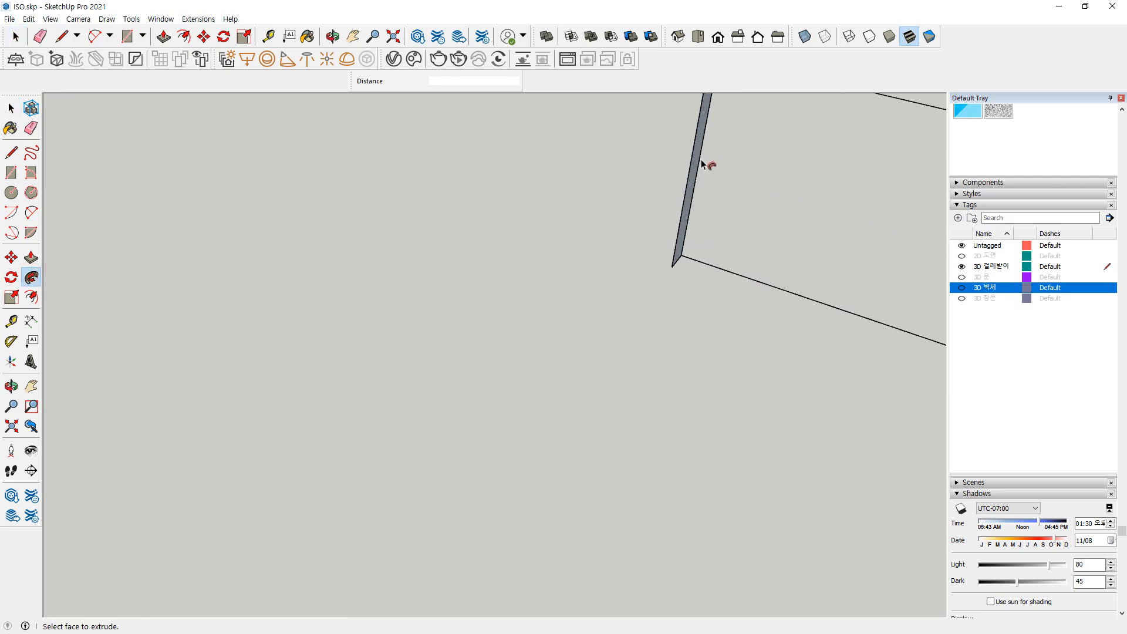
{"action": "left_click", "coordinate": [697, 160]}
Reverse the faces of the rectangular room's baseboard and make it a group
{"action": "key", "text": "space"}
{"action": "double_click", "coordinate": [770, 209]}
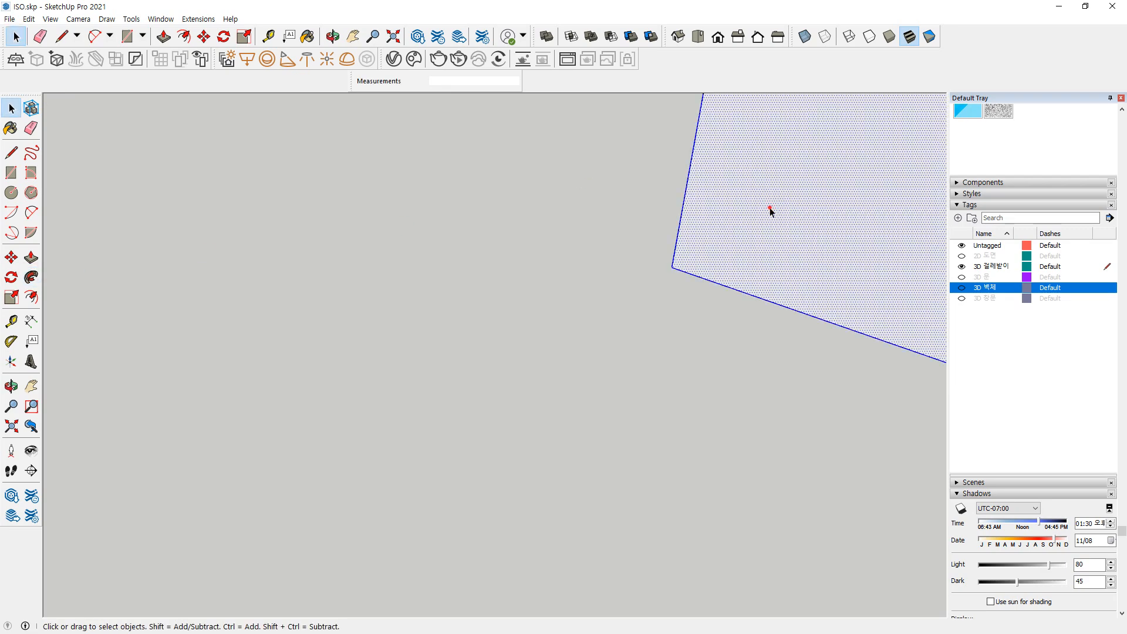
{"action": "right_click", "coordinate": [772, 178]}
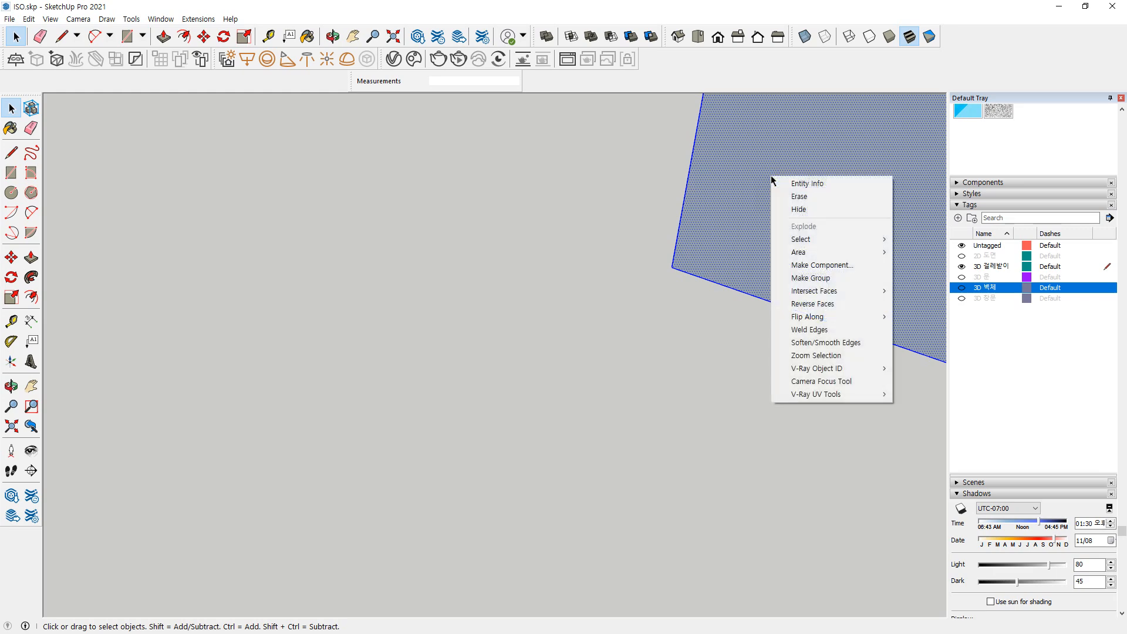
{"action": "key", "text": "Escape"}
Sweep the profile rectangle along the straight wall line running parallel just outside the rectangular room's baseboard with Follow Me
{"action": "scroll", "coordinate": [629, 315], "scroll_direction": "down", "scroll_amount": 3}
{"action": "scroll", "coordinate": [629, 311], "scroll_direction": "down", "scroll_amount": 5}
{"action": "middle_click_drag", "start_coordinate": [816, 306], "coordinate": [523, 266], "text": "shift"}
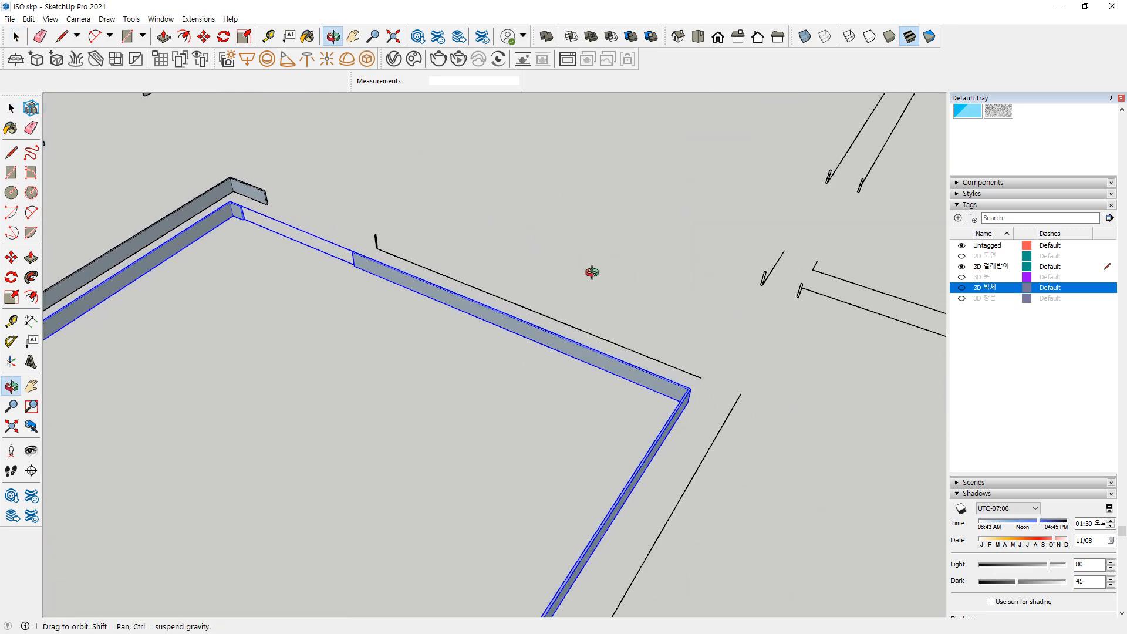
{"action": "middle_click_drag", "start_coordinate": [592, 272], "coordinate": [353, 253]}
{"action": "scroll", "coordinate": [555, 242], "scroll_direction": "up", "scroll_amount": 3}
{"action": "left_click", "coordinate": [531, 219]}
{"action": "scroll", "coordinate": [530, 219], "scroll_direction": "up", "scroll_amount": 3}
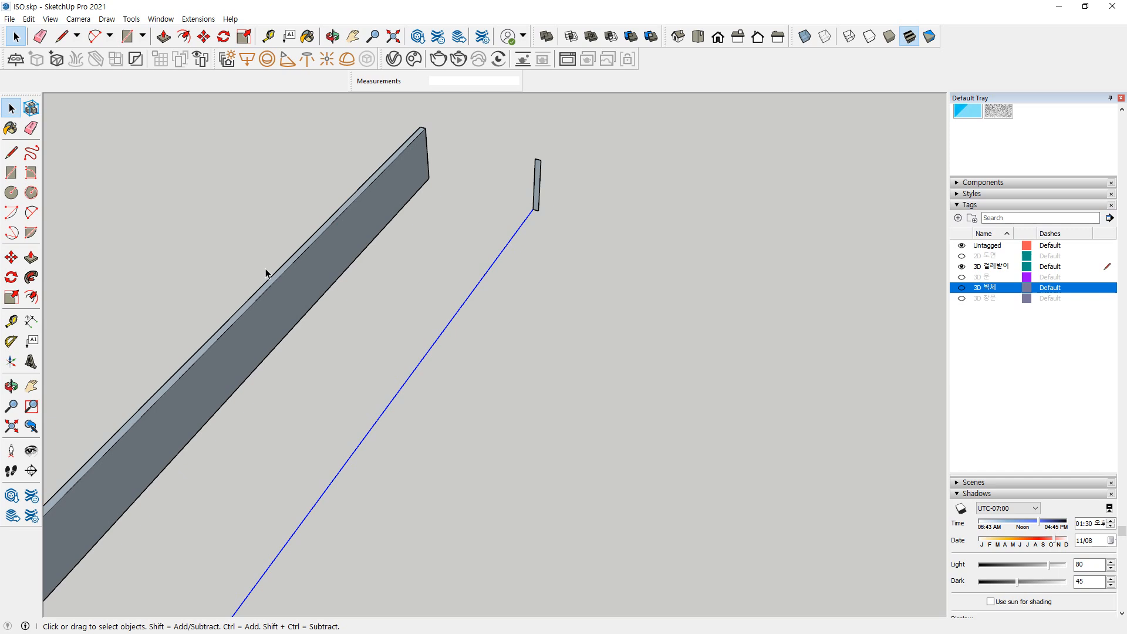
{"action": "double_click", "coordinate": [533, 187]}
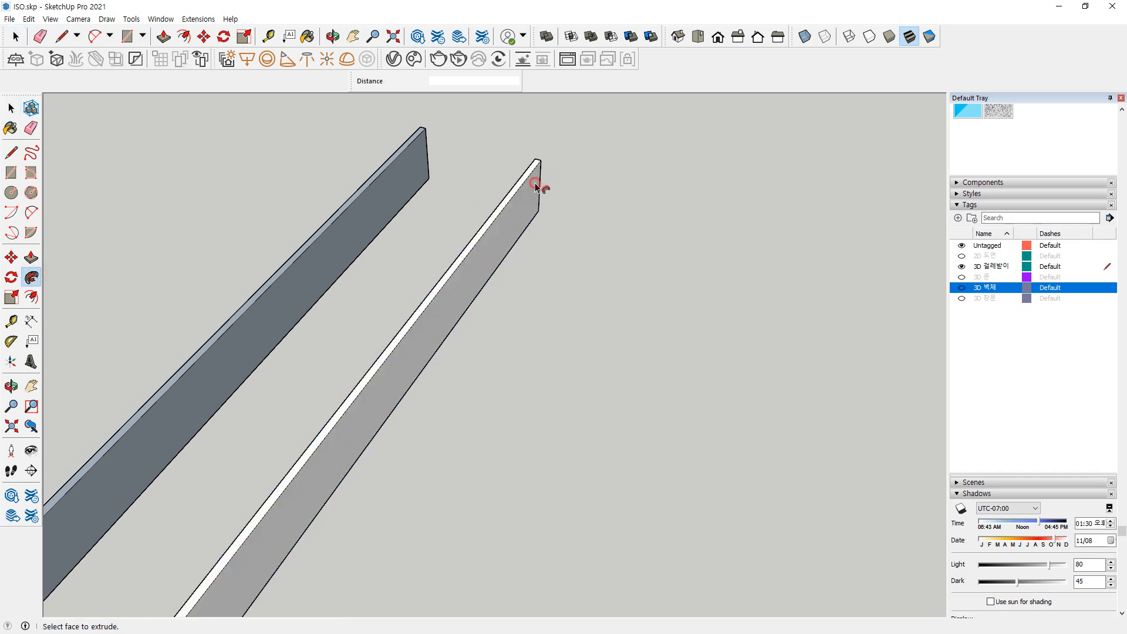
Reverse the faces of the straight baseboard outside the rectangular room and make it a group
{"action": "key", "text": "space"}
{"action": "double_click", "coordinate": [536, 188]}
{"action": "right_click", "coordinate": [537, 193]}
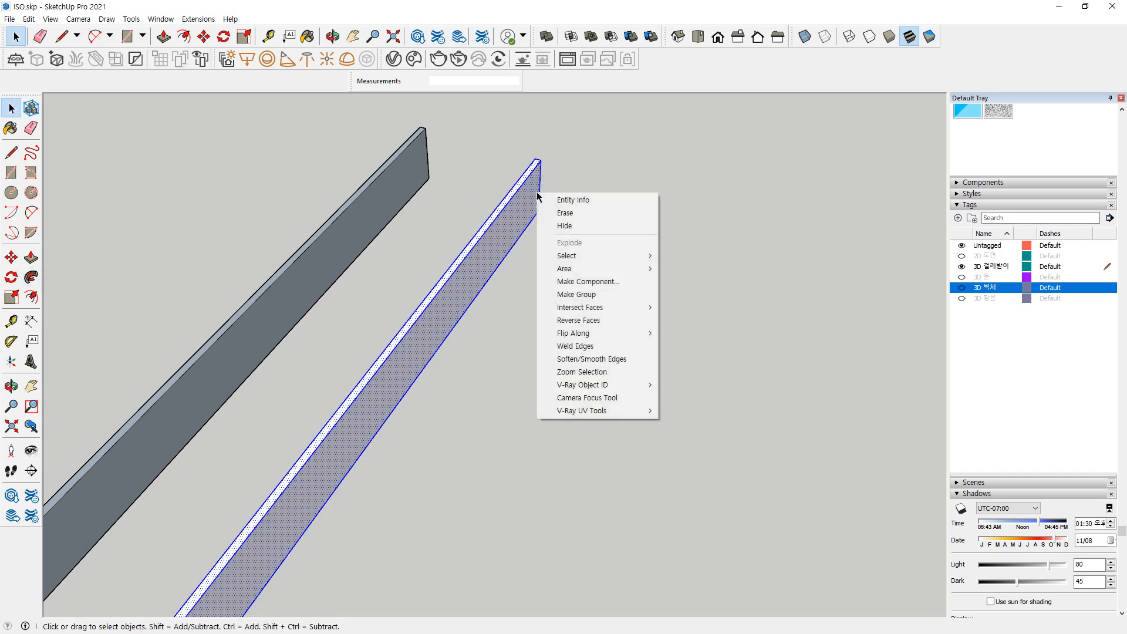
{"action": "key", "text": "Escape"}
Select the connected wall lines of the next large room and sweep the profile at their short return along them with Follow Me
{"action": "scroll", "coordinate": [513, 294], "scroll_direction": "down", "scroll_amount": 5}
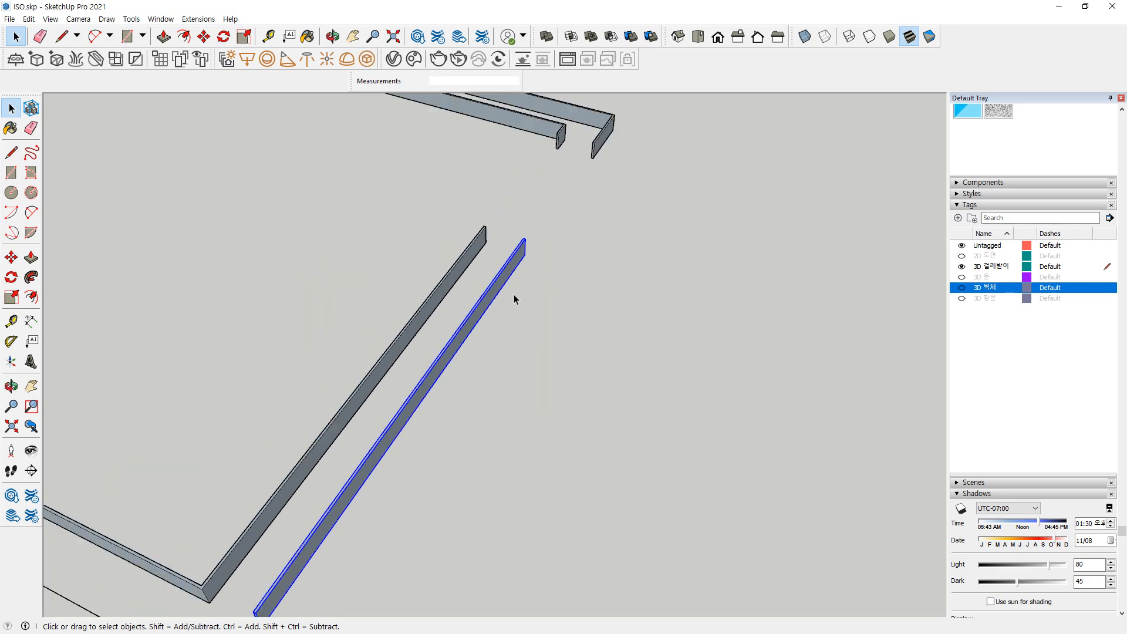
{"action": "middle_click_drag", "start_coordinate": [370, 441], "coordinate": [515, 369], "text": "shift"}
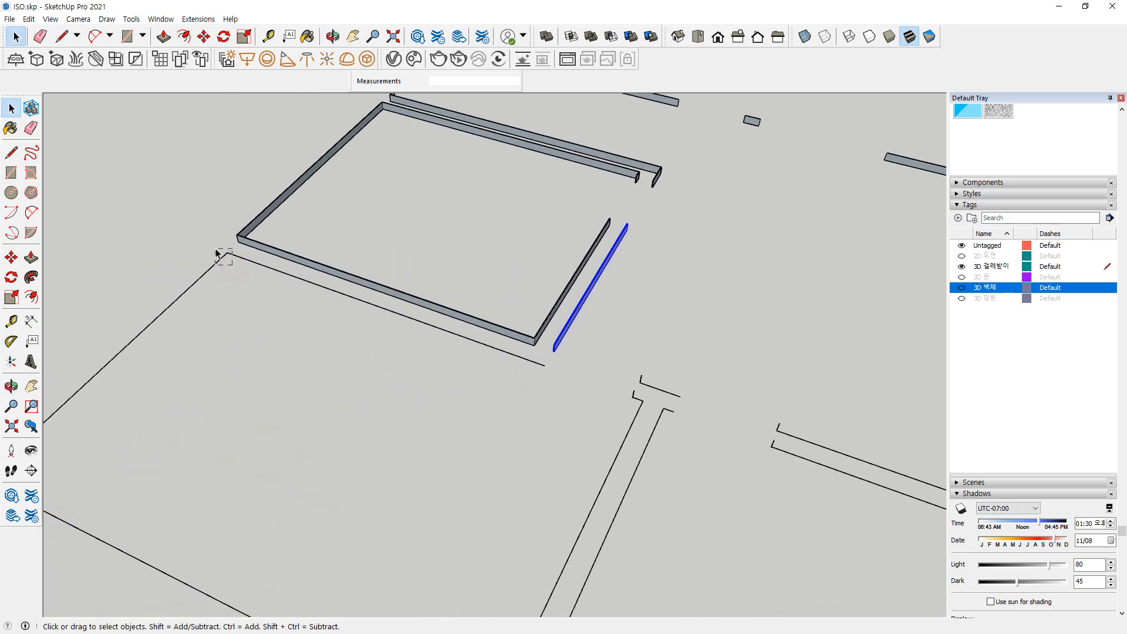
{"action": "middle_click_drag", "start_coordinate": [271, 441], "coordinate": [277, 340], "text": "shift"}
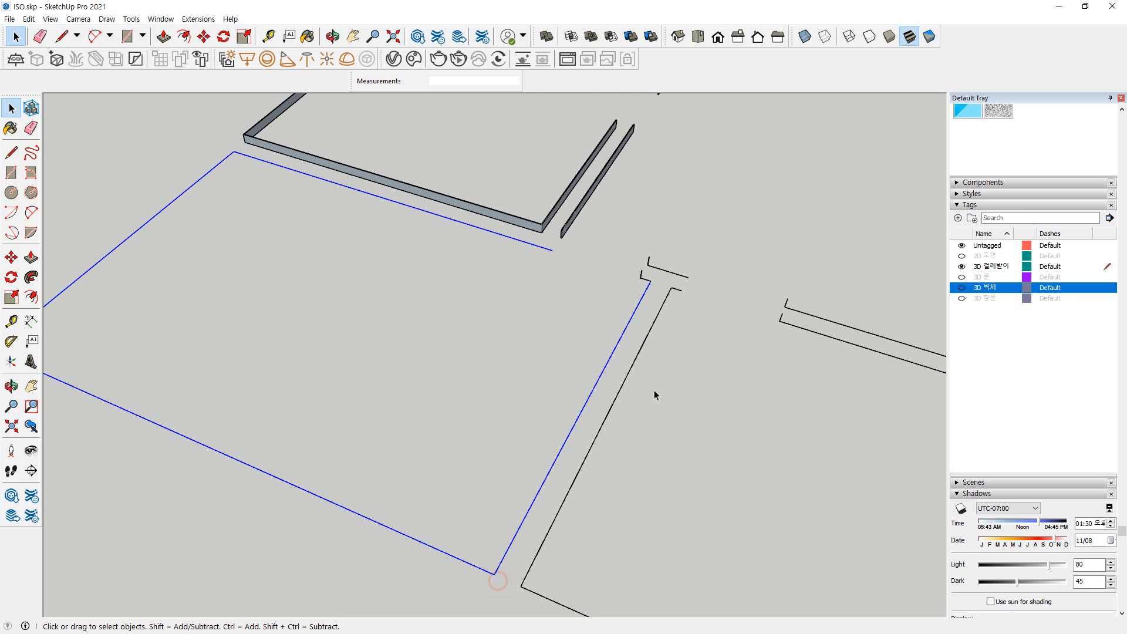
{"action": "scroll", "coordinate": [649, 281], "scroll_direction": "up", "scroll_amount": 4}
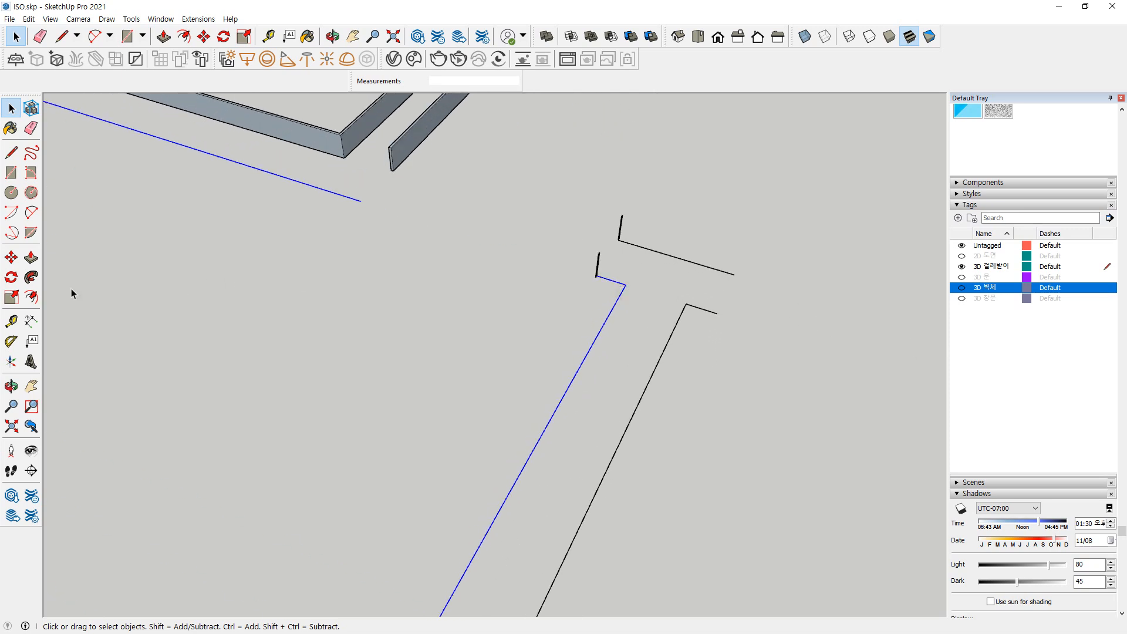
{"action": "scroll", "coordinate": [640, 272], "scroll_direction": "up", "scroll_amount": 3}
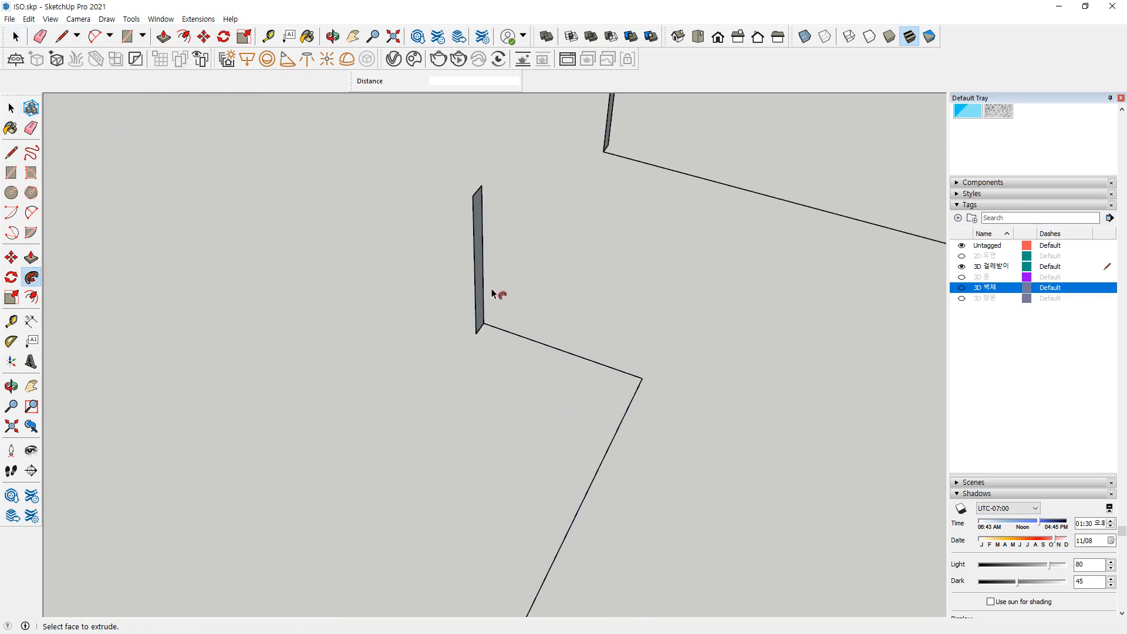
{"action": "left_click_drag", "start_coordinate": [492, 293], "coordinate": [477, 292]}
Reverse the faces of the large room's baseboard and make it a group
{"action": "triple_click", "coordinate": [516, 264]}
{"action": "right_click", "coordinate": [526, 259]}
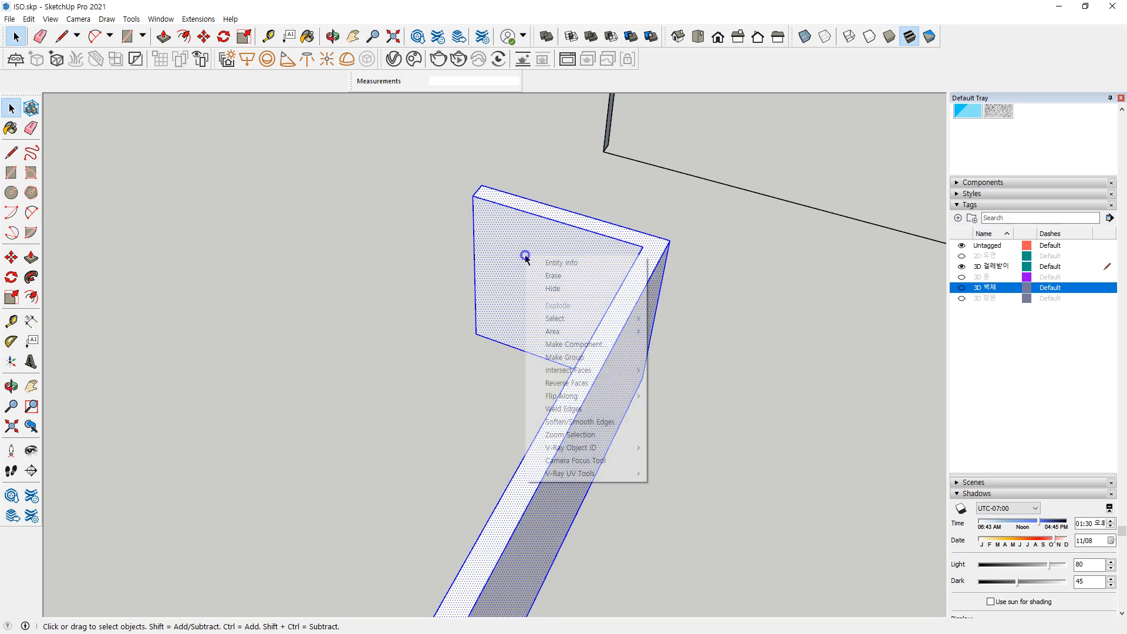
{"action": "key", "text": "g"}
Sweep the profile rectangle along the short straight wall line beside the large room's corner with Follow Me
{"action": "scroll", "coordinate": [548, 285], "scroll_direction": "down", "scroll_amount": 6}
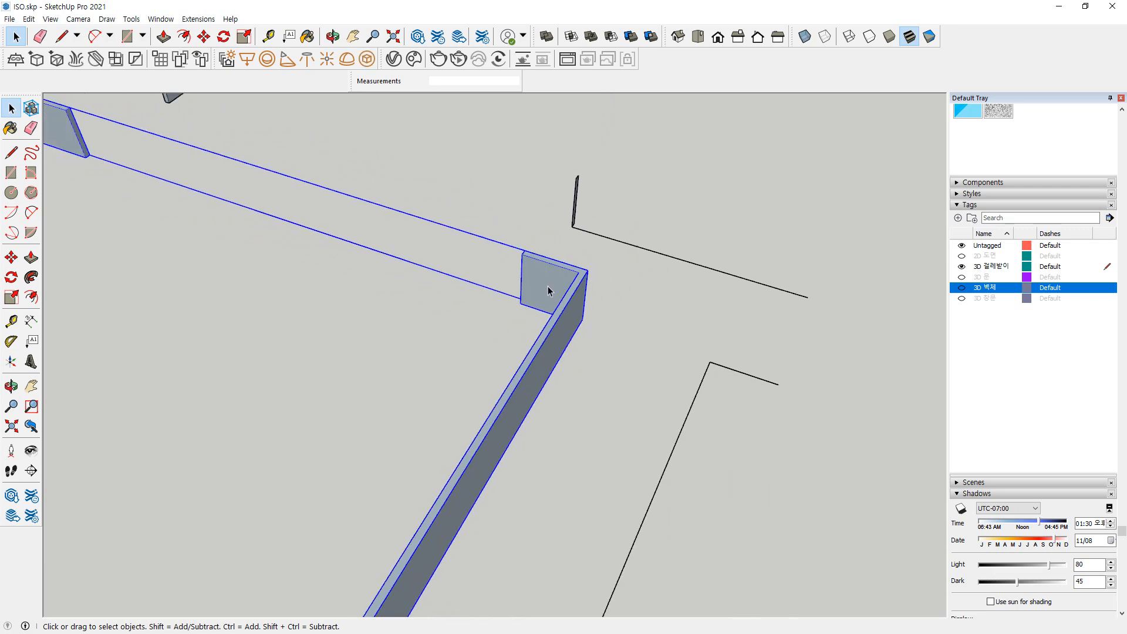
{"action": "left_click_drag", "start_coordinate": [690, 296], "coordinate": [604, 227]}
{"action": "scroll", "coordinate": [603, 227], "scroll_direction": "up", "scroll_amount": 6}
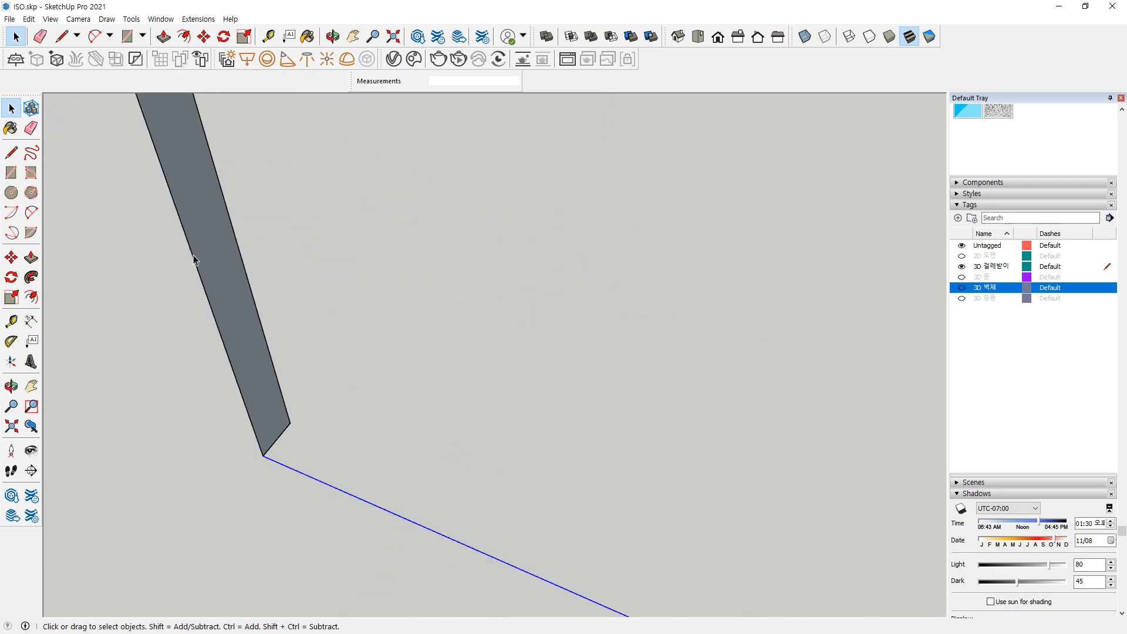
{"action": "left_click", "coordinate": [208, 260]}
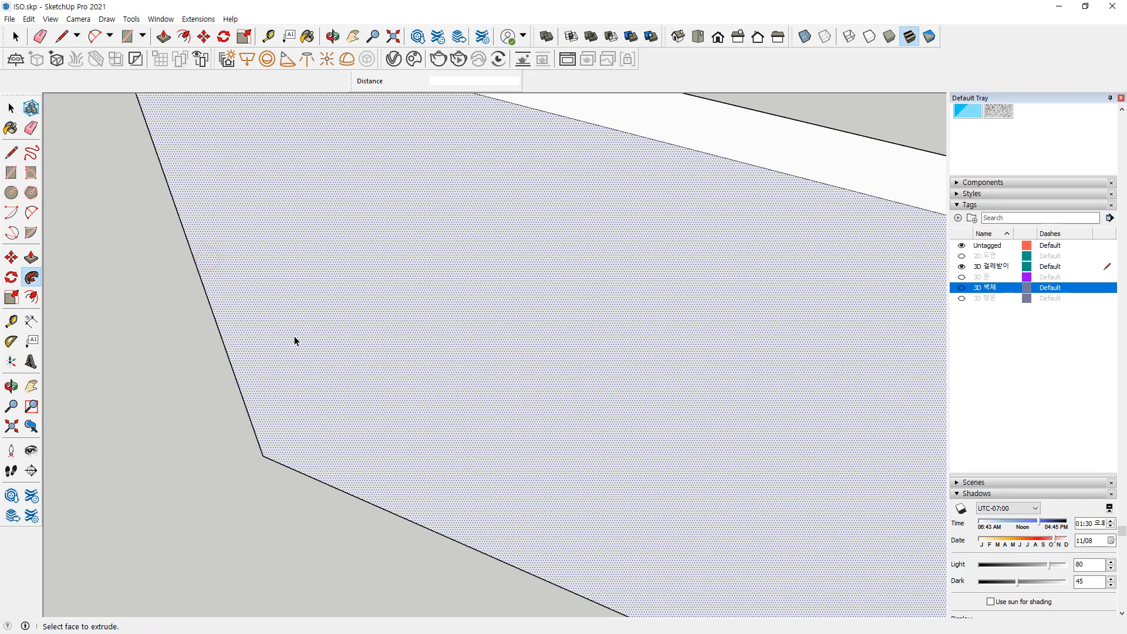
Reverse the faces of the short straight baseboard beside the large room's corner and make it a group
{"action": "key", "text": "space"}
{"action": "triple_click", "coordinate": [295, 337]}
{"action": "right_click", "coordinate": [298, 325]}
{"action": "key", "text": "r"}
{"action": "right_click", "coordinate": [299, 306]}
{"action": "key", "text": "g"}
{"action": "scroll", "coordinate": [357, 345], "scroll_direction": "down", "scroll_amount": 11}
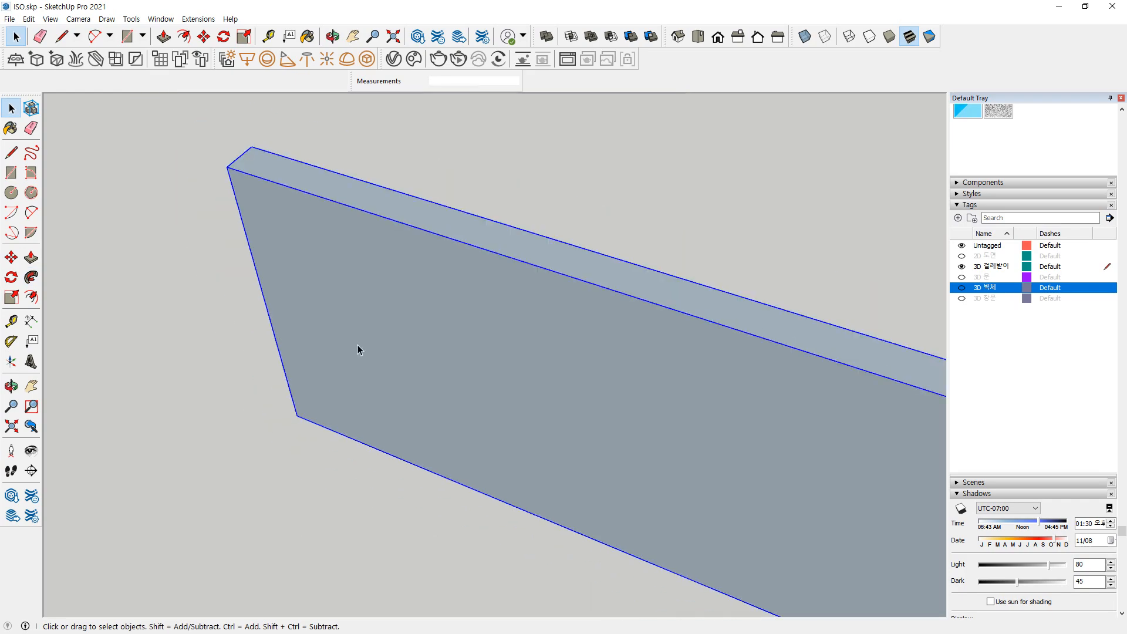
Select the connected wall lines of the remaining large room and sweep the profile at their end along them with Follow Me
{"action": "middle_click_drag", "start_coordinate": [448, 449], "coordinate": [447, 333], "text": "shift"}
{"action": "left_click_drag", "start_coordinate": [438, 351], "coordinate": [383, 307]}
{"action": "scroll", "coordinate": [372, 427], "scroll_direction": "down", "scroll_amount": 4}
{"action": "middle_click_drag", "start_coordinate": [463, 436], "coordinate": [397, 157], "text": "shift"}
{"action": "scroll", "coordinate": [434, 270], "scroll_direction": "down", "scroll_amount": 2}
{"action": "scroll", "coordinate": [499, 370], "scroll_direction": "down", "scroll_amount": 2}
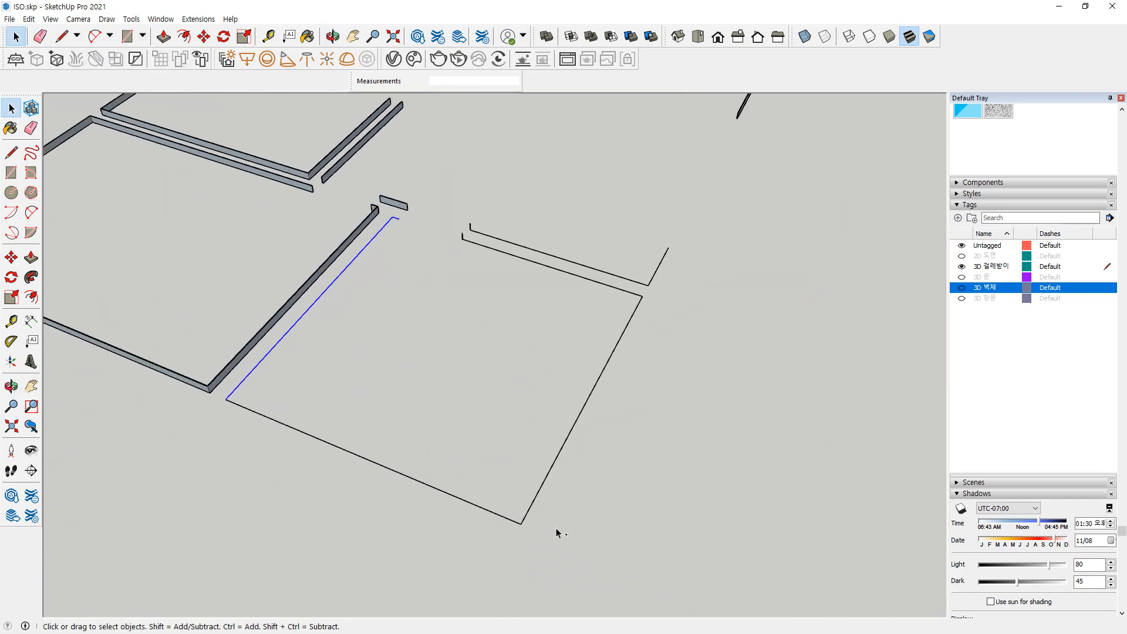
{"action": "scroll", "coordinate": [441, 233], "scroll_direction": "up", "scroll_amount": 8}
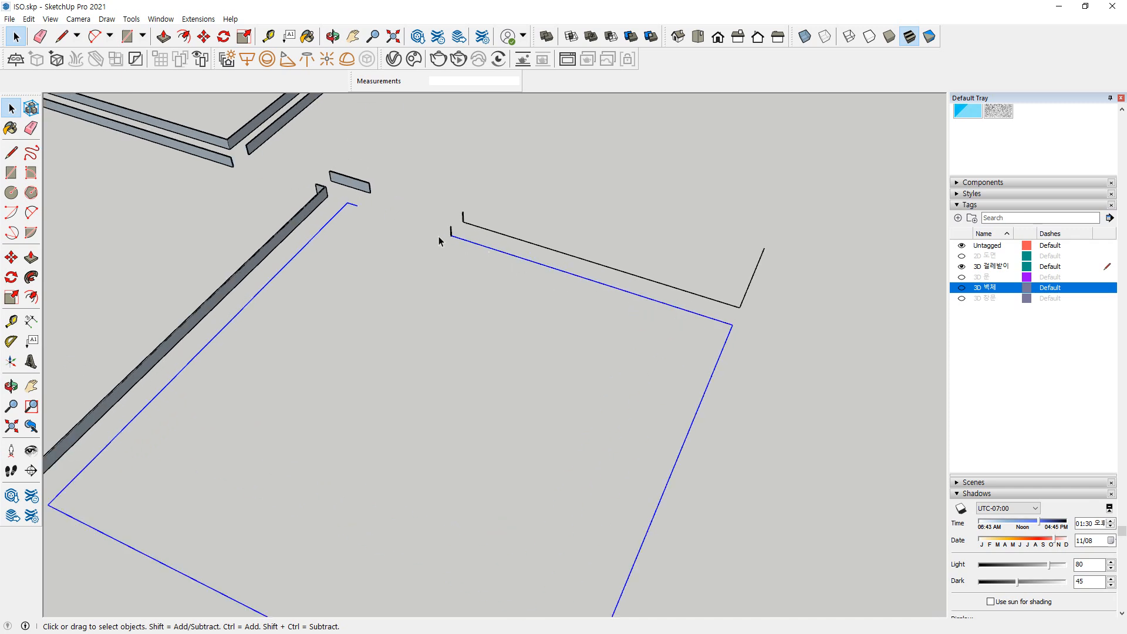
{"action": "scroll", "coordinate": [212, 290], "scroll_direction": "down", "scroll_amount": 2}
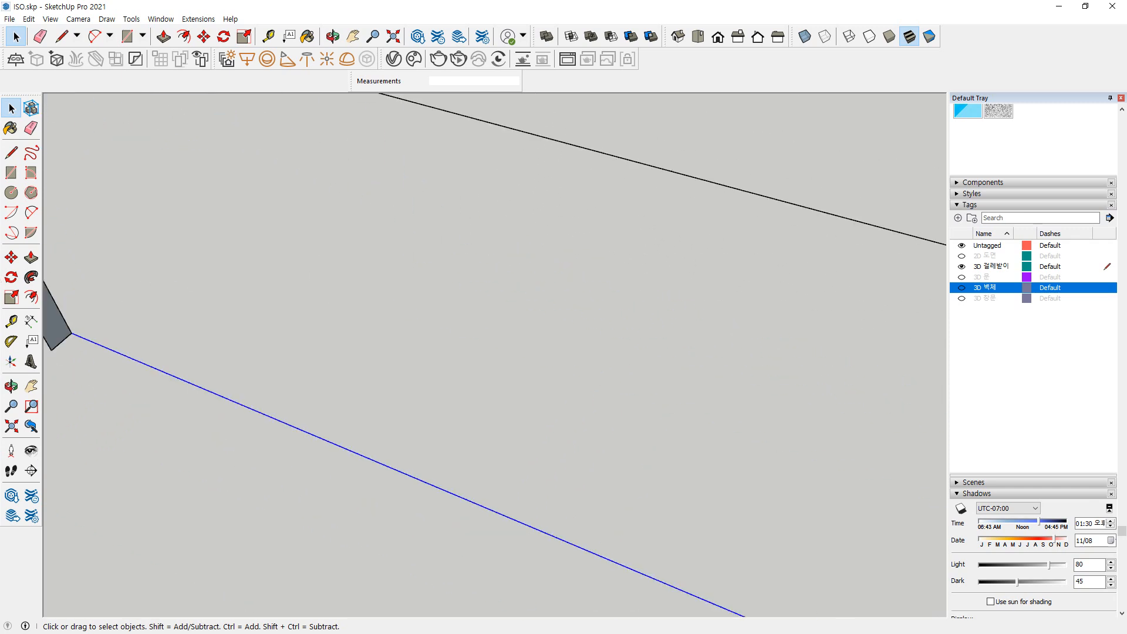
{"action": "left_click", "coordinate": [61, 322]}
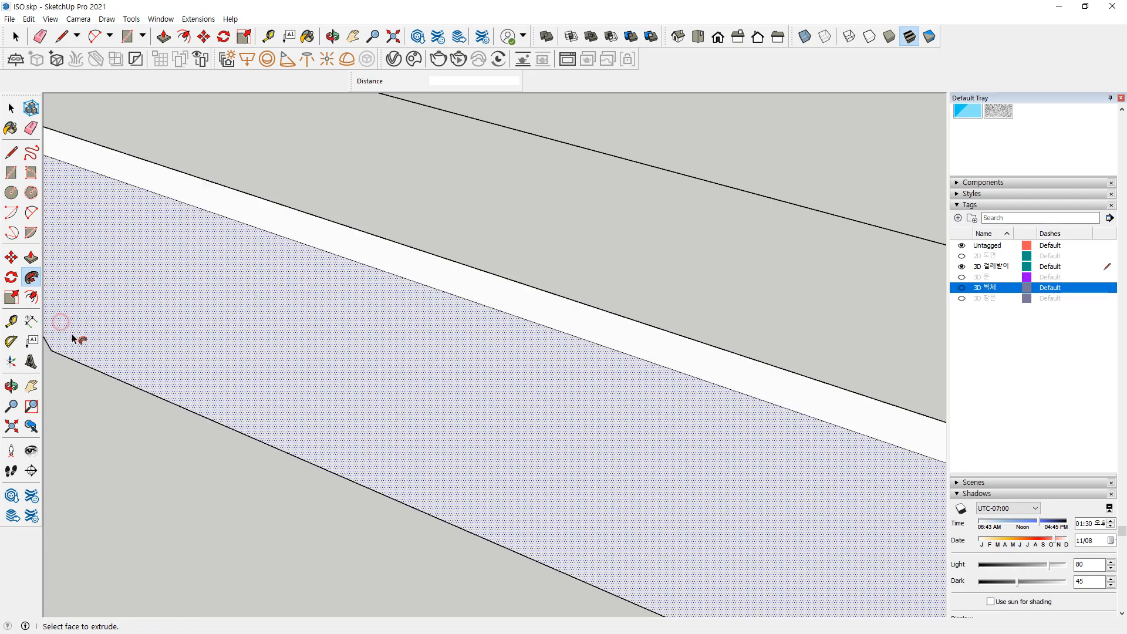
Reverse the faces of the remaining large room's baseboard and make it a group
{"action": "key", "text": "space"}
{"action": "triple_click", "coordinate": [284, 333]}
{"action": "right_click", "coordinate": [292, 312]}
{"action": "left_click", "coordinate": [332, 441]}
{"action": "right_click", "coordinate": [271, 294]}
Sweep the upright profile along the last L-shaped wall line behind the large room with Follow Me
{"action": "scroll", "coordinate": [287, 375], "scroll_direction": "down", "scroll_amount": 10}
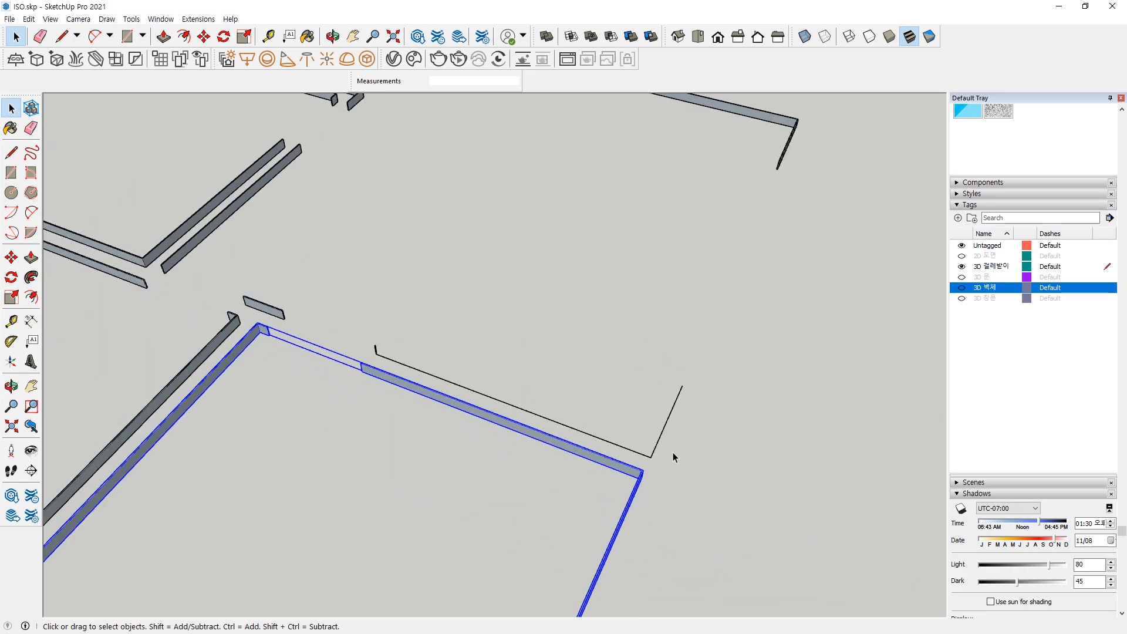
{"action": "scroll", "coordinate": [429, 355], "scroll_direction": "up", "scroll_amount": 5}
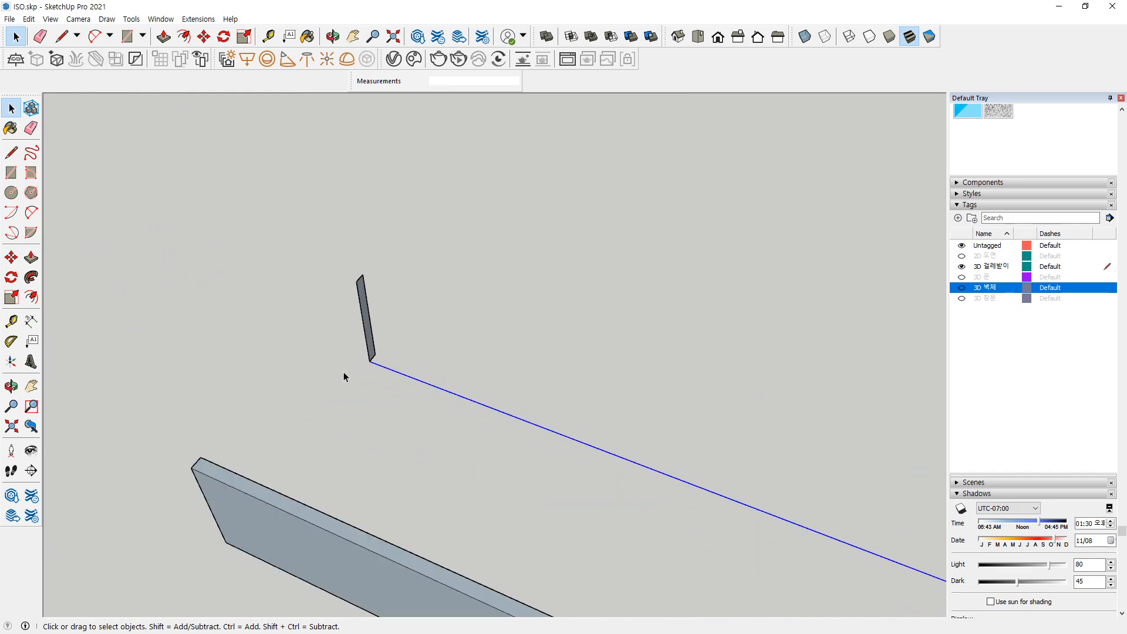
{"action": "double_click", "coordinate": [372, 325]}
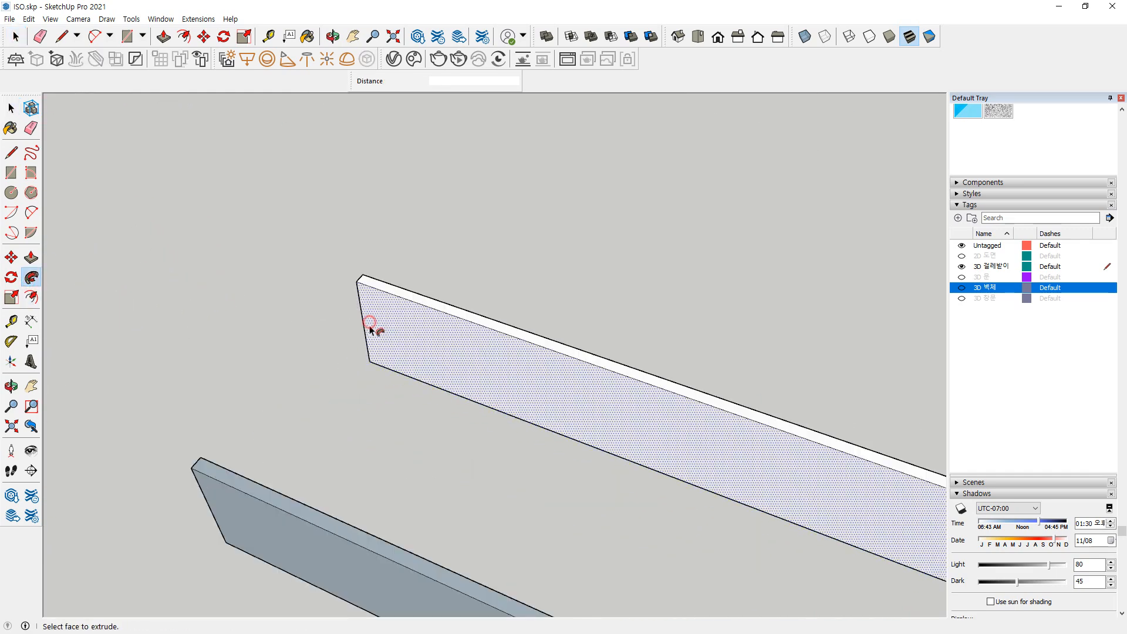
Reverse the faces of the last L-shaped baseboard and make it a group
{"action": "key", "text": "space"}
{"action": "left_click", "coordinate": [391, 324]}
{"action": "right_click", "coordinate": [411, 319]}
{"action": "left_click", "coordinate": [402, 397]}
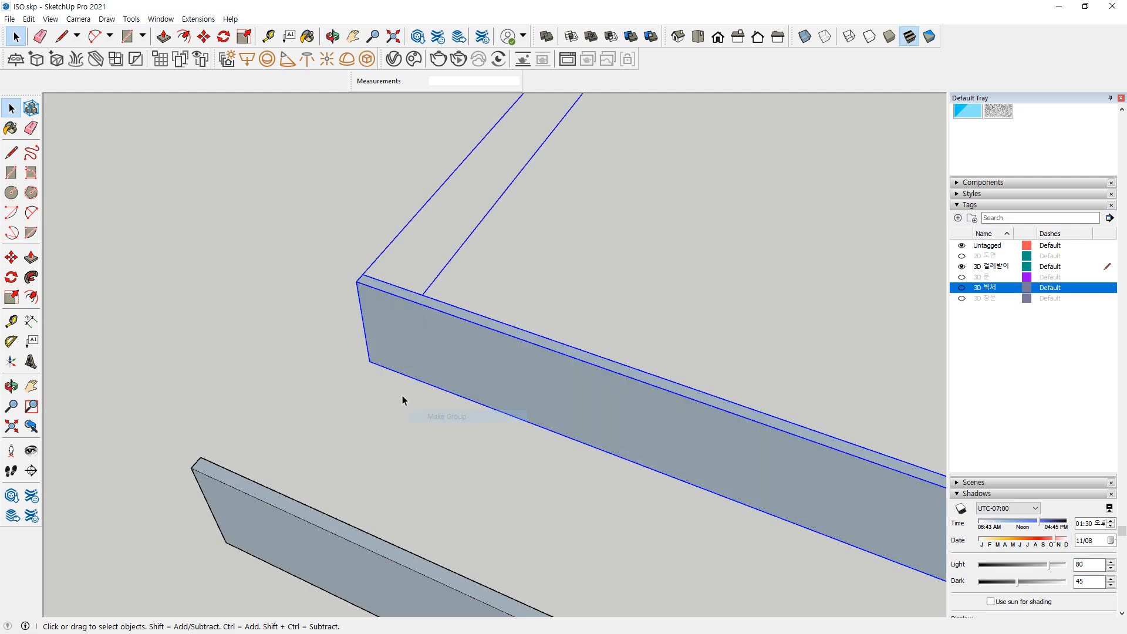
{"action": "scroll", "coordinate": [259, 351], "scroll_direction": "down", "scroll_amount": 6}
{"action": "scroll", "coordinate": [258, 352], "scroll_direction": "down", "scroll_amount": 2}
{"action": "left_click", "coordinate": [649, 335]}
Show the wall tag 3D 벽체 and the door tag 3D 문 together with the baseboards
{"action": "scroll", "coordinate": [414, 276], "scroll_direction": "down", "scroll_amount": 2}
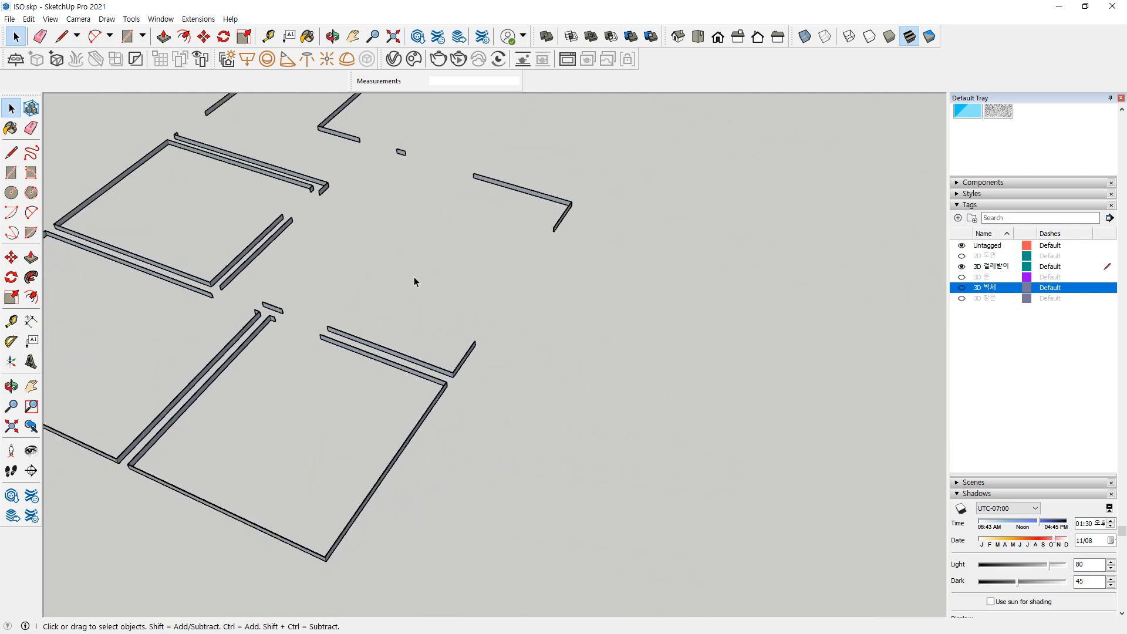
{"action": "middle_click_drag", "start_coordinate": [414, 276], "coordinate": [587, 303], "text": "shift"}
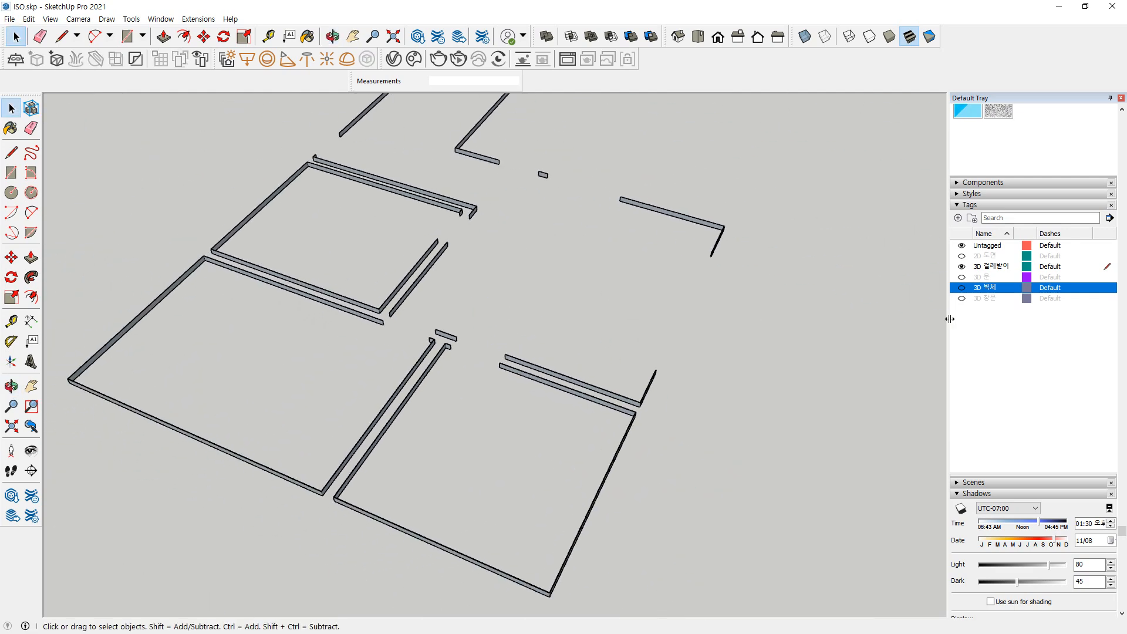
{"action": "left_click", "coordinate": [962, 288]}
{"action": "scroll", "coordinate": [453, 355], "scroll_direction": "up", "scroll_amount": 2}
{"action": "scroll", "coordinate": [467, 382], "scroll_direction": "up", "scroll_amount": 4}
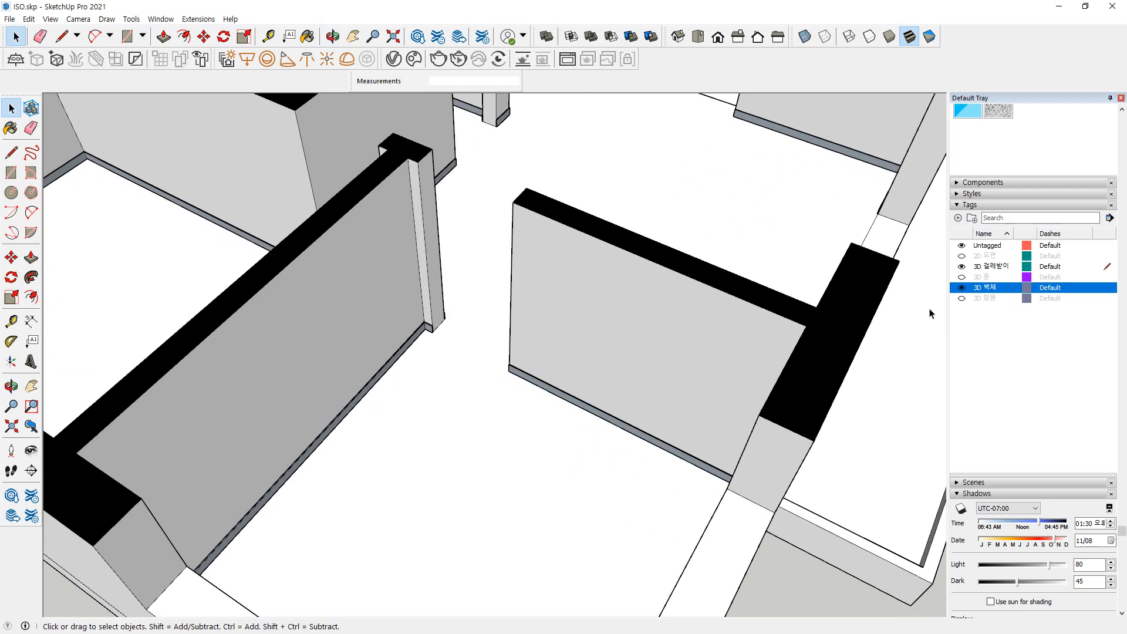
{"action": "left_click", "coordinate": [962, 277]}
Examine how the baseboards meet the door frames and wall ends around the rooms
{"action": "scroll", "coordinate": [470, 370], "scroll_direction": "up", "scroll_amount": 6}
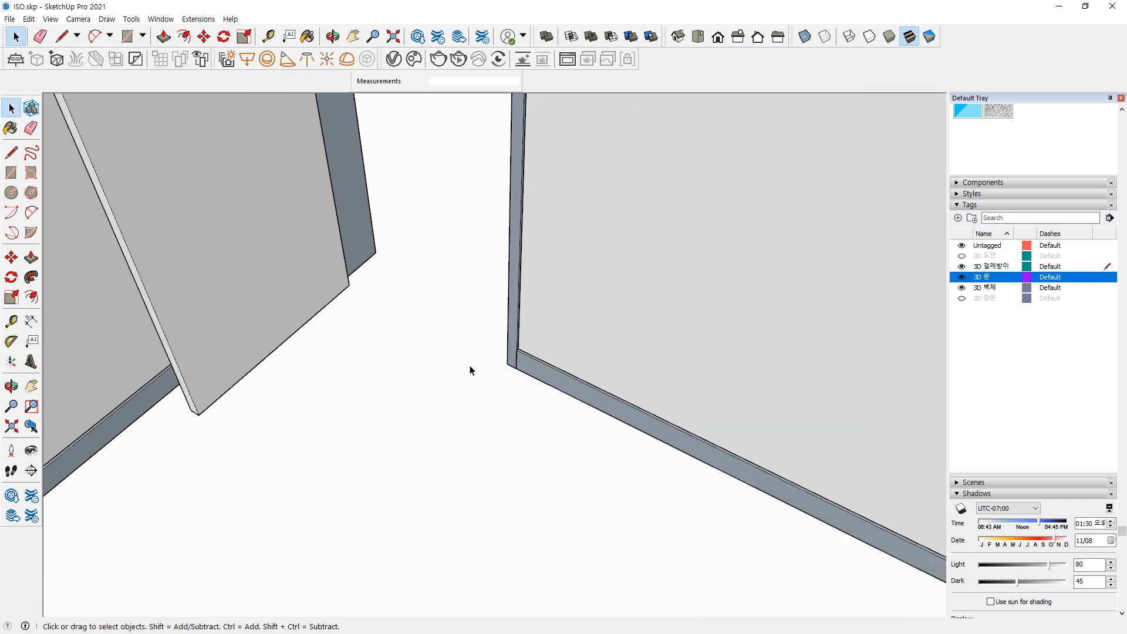
{"action": "scroll", "coordinate": [531, 373], "scroll_direction": "up", "scroll_amount": 5}
{"action": "left_click", "coordinate": [552, 386]}
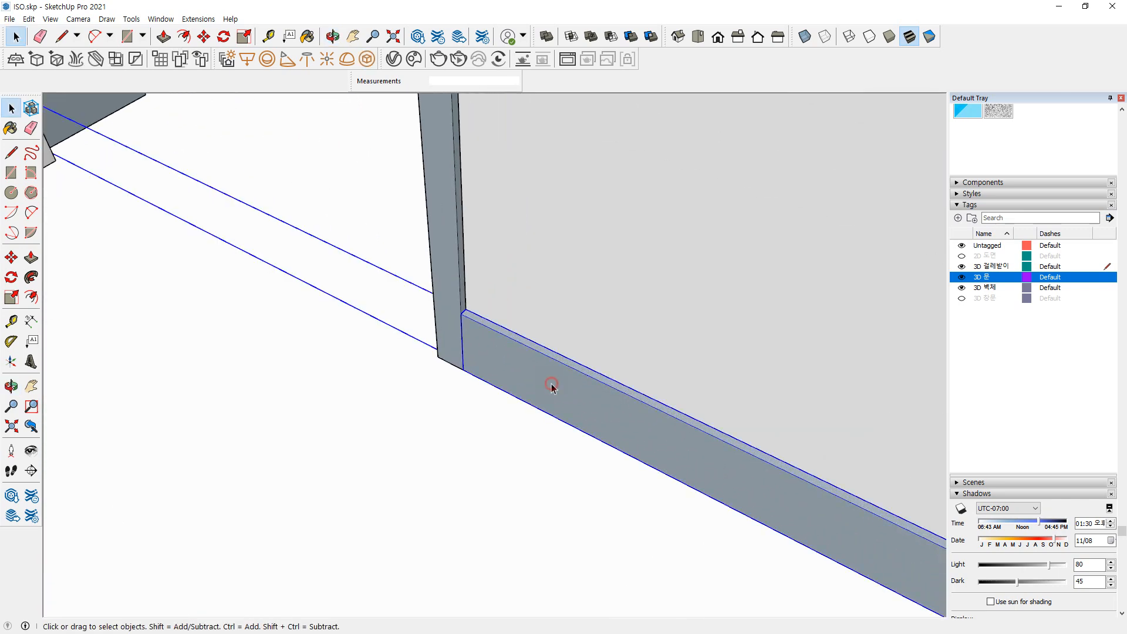
{"action": "scroll", "coordinate": [552, 388], "scroll_direction": "down", "scroll_amount": 4}
{"action": "middle_click_drag", "start_coordinate": [514, 385], "coordinate": [809, 431]}
{"action": "scroll", "coordinate": [614, 325], "scroll_direction": "up", "scroll_amount": 4}
{"action": "scroll", "coordinate": [651, 354], "scroll_direction": "down", "scroll_amount": 6}
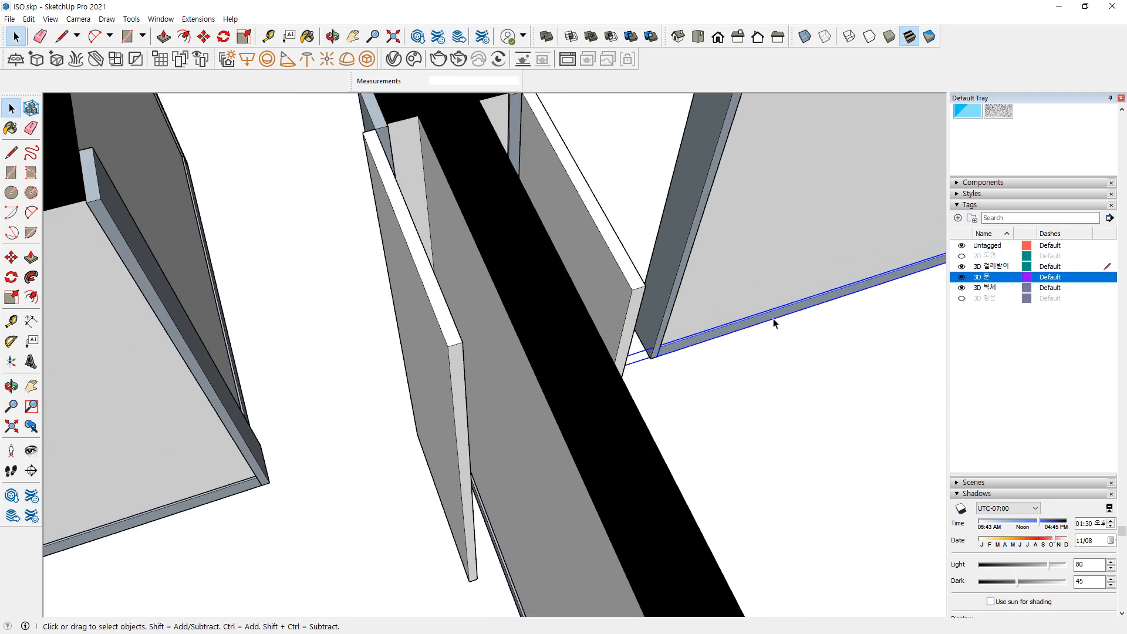
{"action": "scroll", "coordinate": [775, 321], "scroll_direction": "down", "scroll_amount": 4}
{"action": "middle_click_drag", "start_coordinate": [788, 320], "coordinate": [235, 299], "text": "shift"}
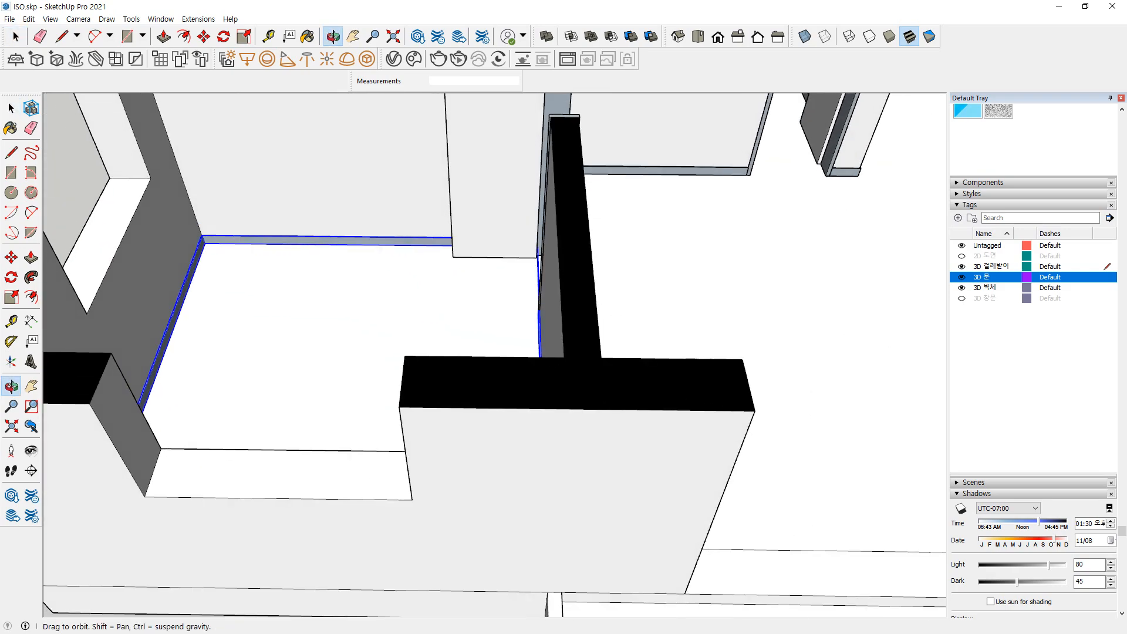
{"action": "middle_click_drag", "start_coordinate": [375, 288], "coordinate": [77, 292]}
{"action": "scroll", "coordinate": [539, 353], "scroll_direction": "up", "scroll_amount": 4}
{"action": "middle_click_drag", "start_coordinate": [624, 349], "coordinate": [470, 335]}
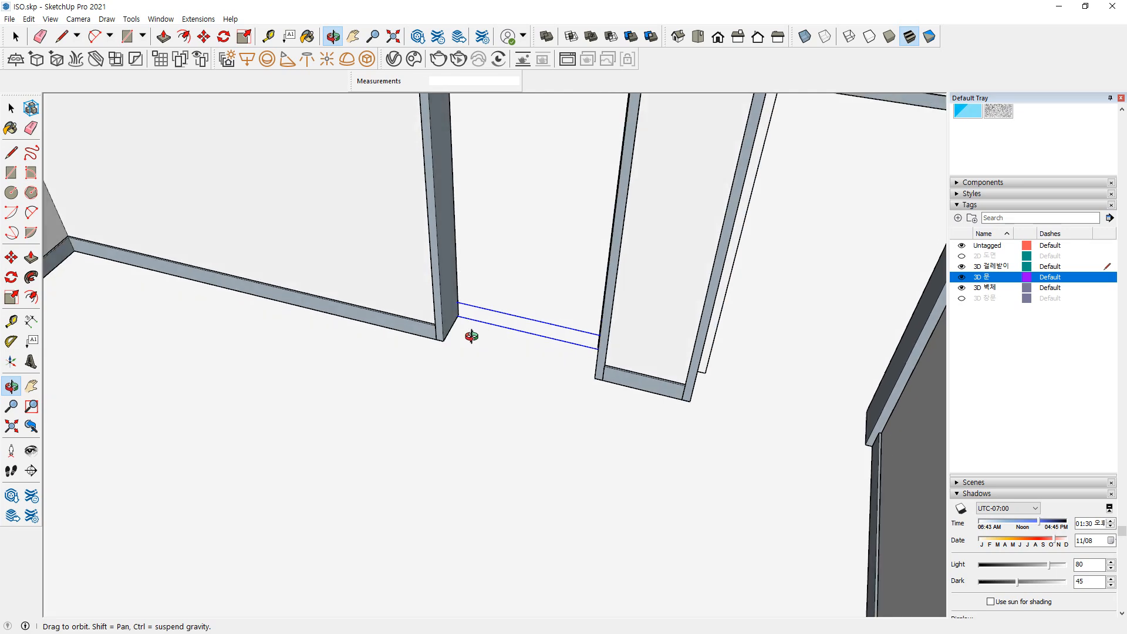
{"action": "middle_click_drag", "start_coordinate": [254, 304], "coordinate": [475, 334], "text": "shift"}
{"action": "scroll", "coordinate": [241, 340], "scroll_direction": "up", "scroll_amount": 3}
{"action": "middle_click_drag", "start_coordinate": [201, 392], "coordinate": [316, 359], "text": "shift"}
{"action": "scroll", "coordinate": [365, 356], "scroll_direction": "down", "scroll_amount": 6}
{"action": "scroll", "coordinate": [316, 359], "scroll_direction": "down", "scroll_amount": 2}
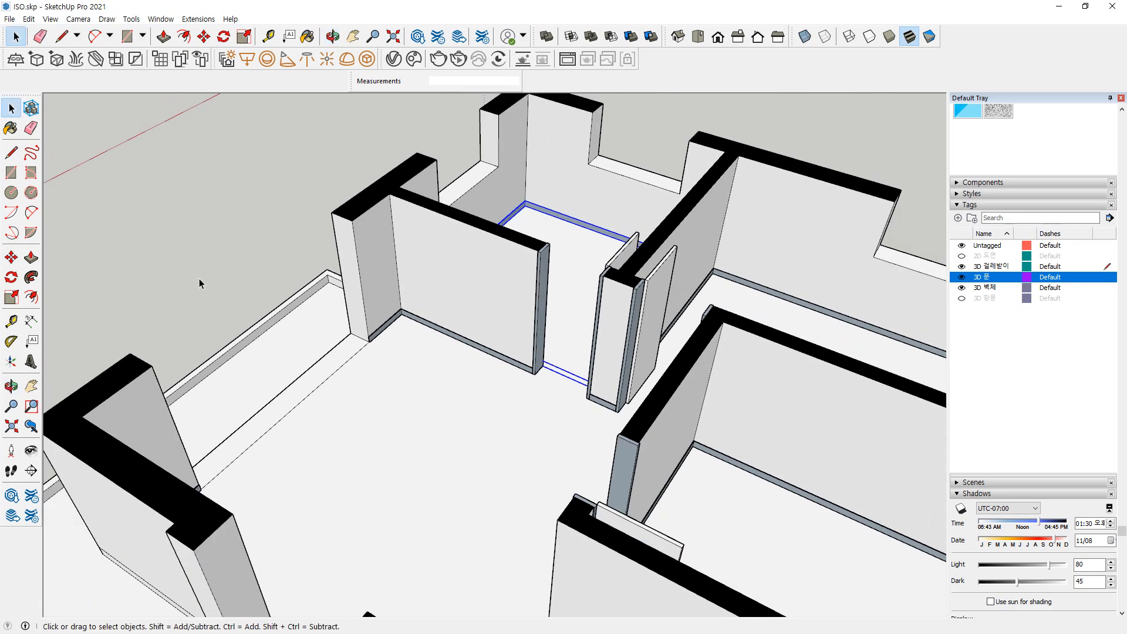
{"action": "scroll", "coordinate": [394, 352], "scroll_direction": "up", "scroll_amount": 1}
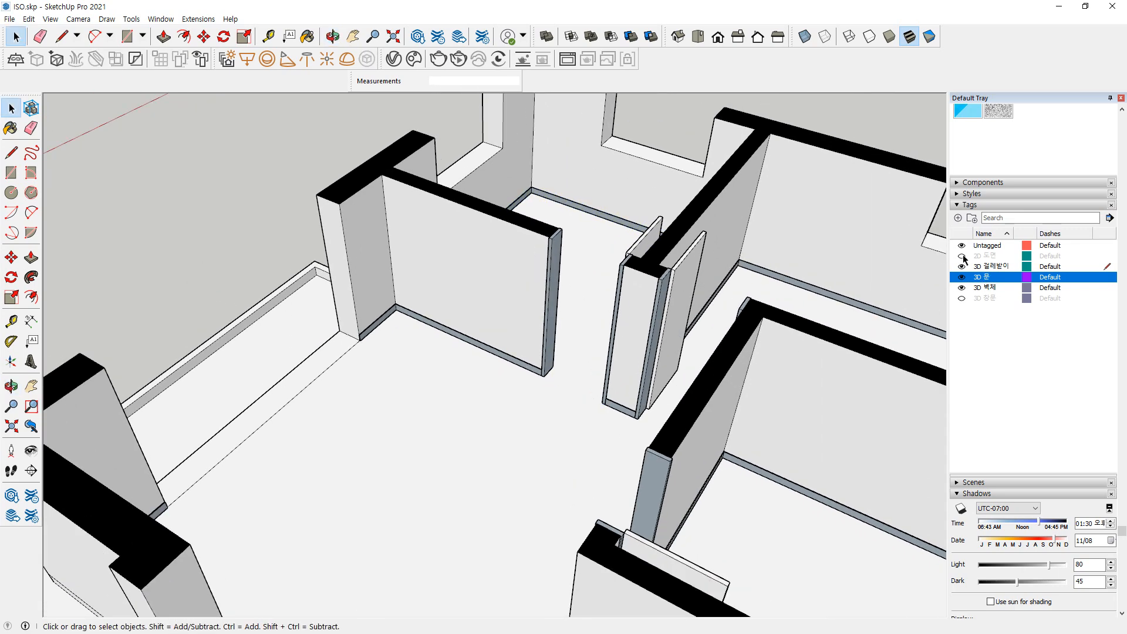
Show the window tag 3D 창문 and check the baseboard ends beside the large four-panel window
{"action": "left_click", "coordinate": [962, 298]}
{"action": "scroll", "coordinate": [394, 382], "scroll_direction": "down", "scroll_amount": 2}
{"action": "scroll", "coordinate": [394, 346], "scroll_direction": "up", "scroll_amount": 6}
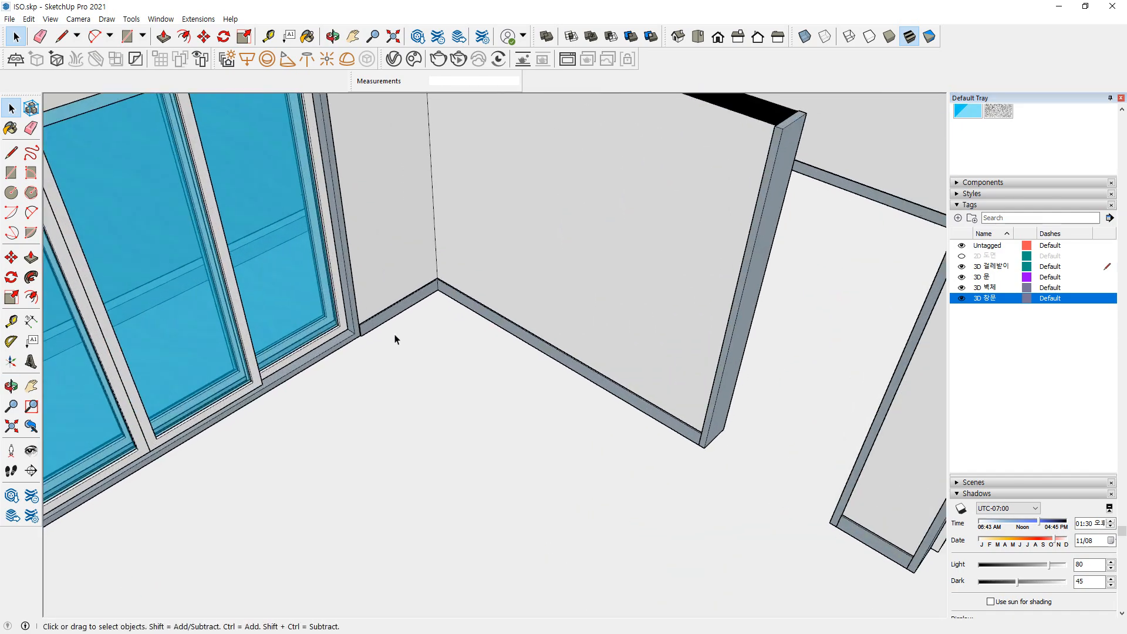
{"action": "scroll", "coordinate": [334, 344], "scroll_direction": "down", "scroll_amount": 3}
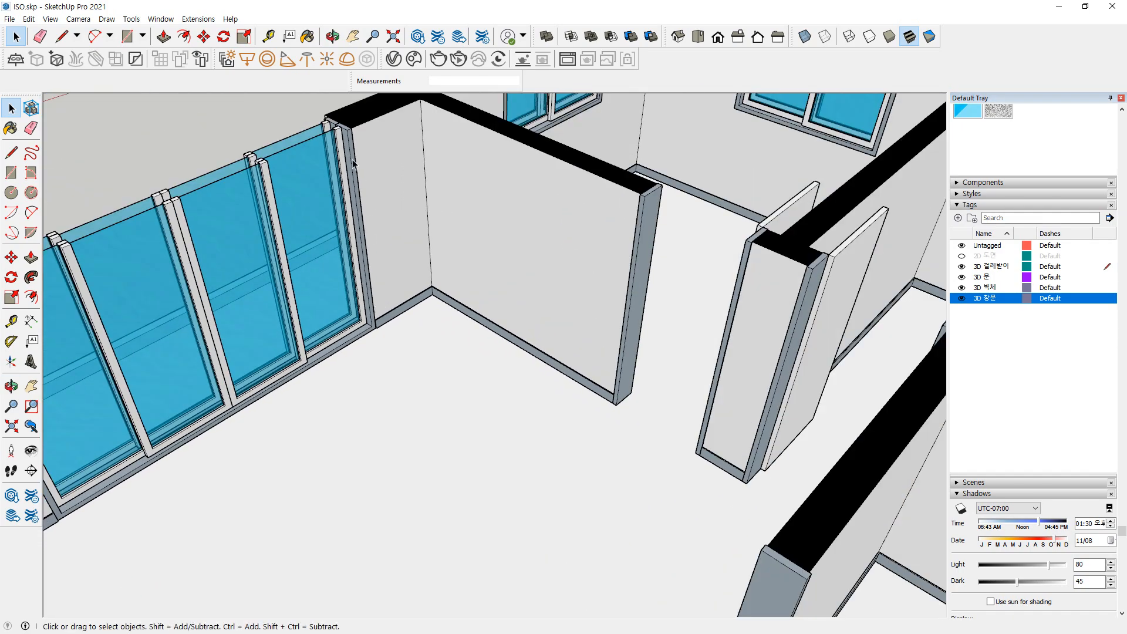
{"action": "scroll", "coordinate": [353, 163], "scroll_direction": "down", "scroll_amount": 5}
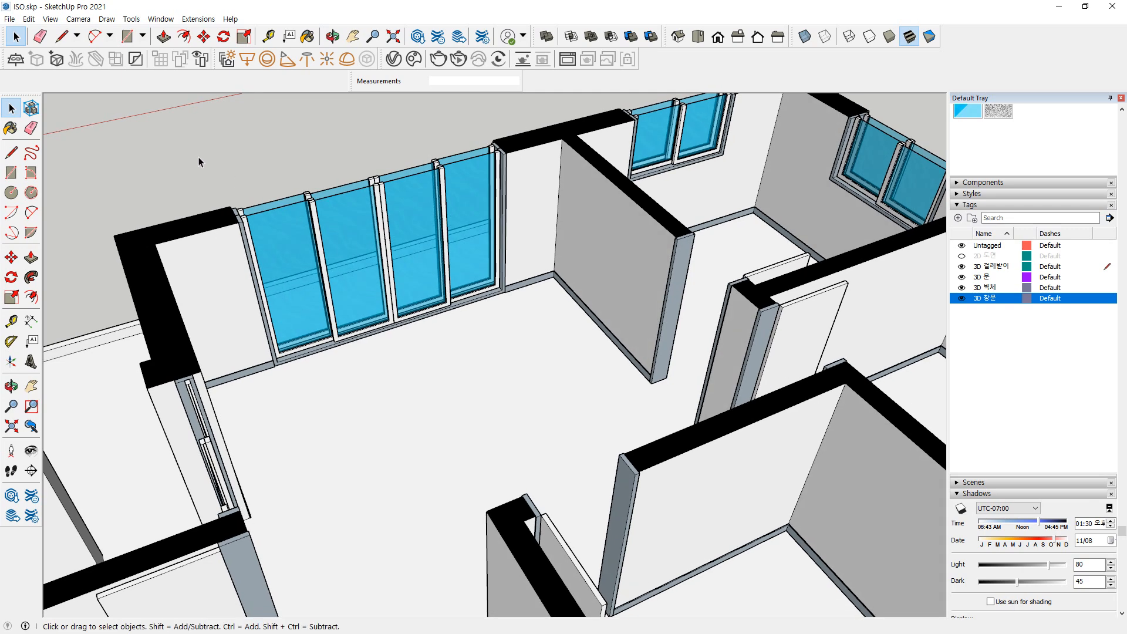
Select the frame and all sashes of the large four-panel window
{"action": "left_click_drag", "start_coordinate": [520, 381], "coordinate": [520, 381]}
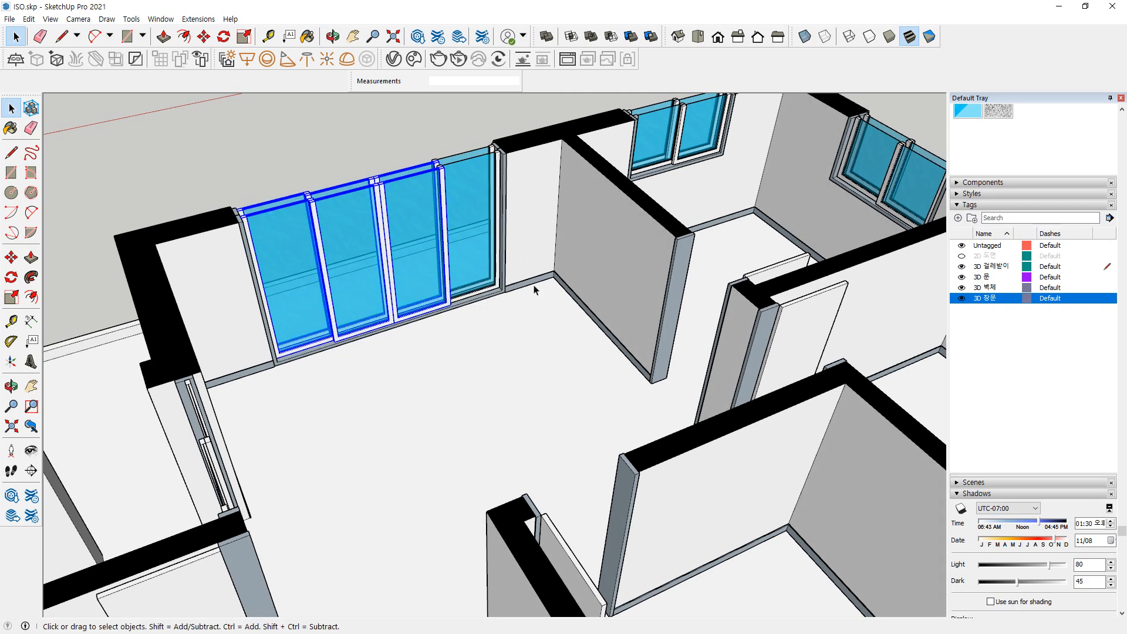
{"action": "scroll", "coordinate": [258, 217], "scroll_direction": "up", "scroll_amount": 5}
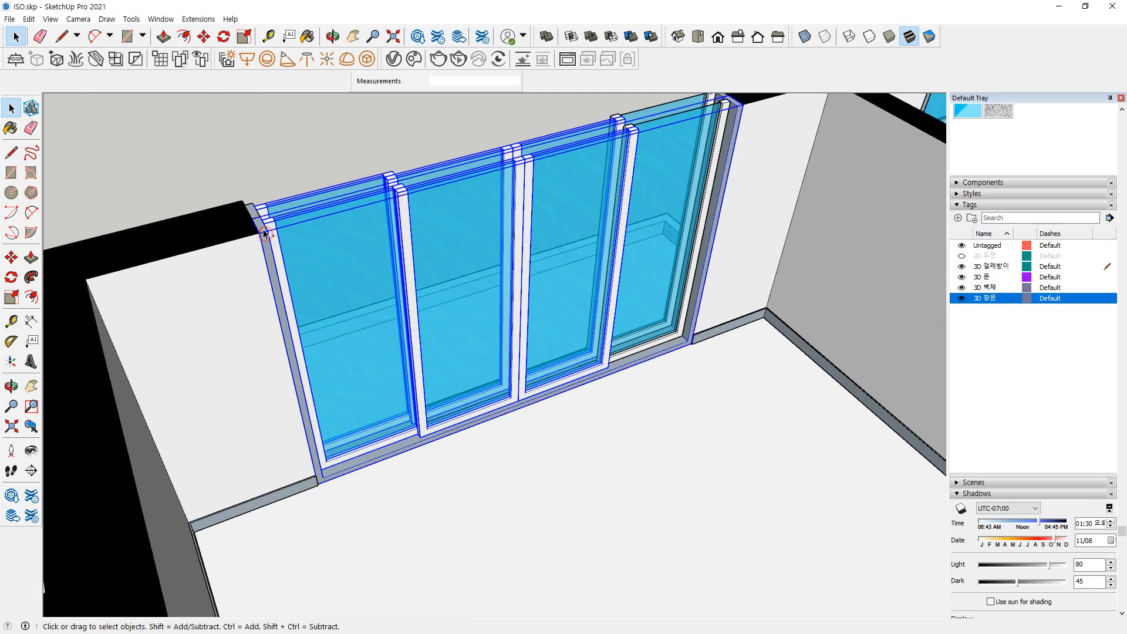
{"action": "middle_click_drag", "start_coordinate": [645, 177], "coordinate": [528, 258]}
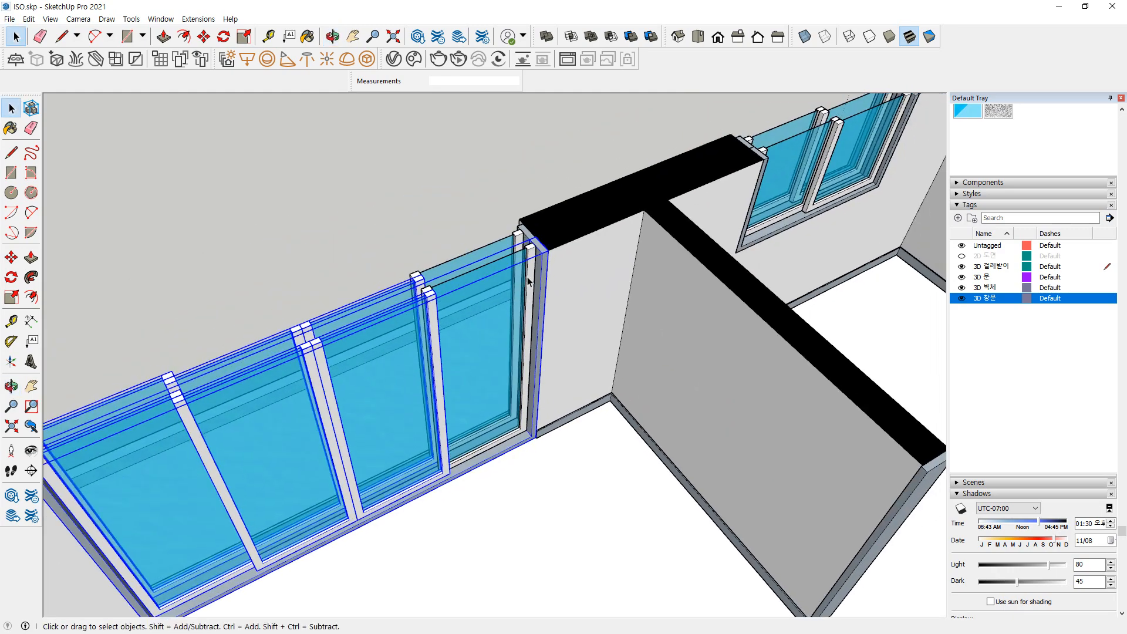
{"action": "scroll", "coordinate": [529, 222], "scroll_direction": "up", "scroll_amount": 5}
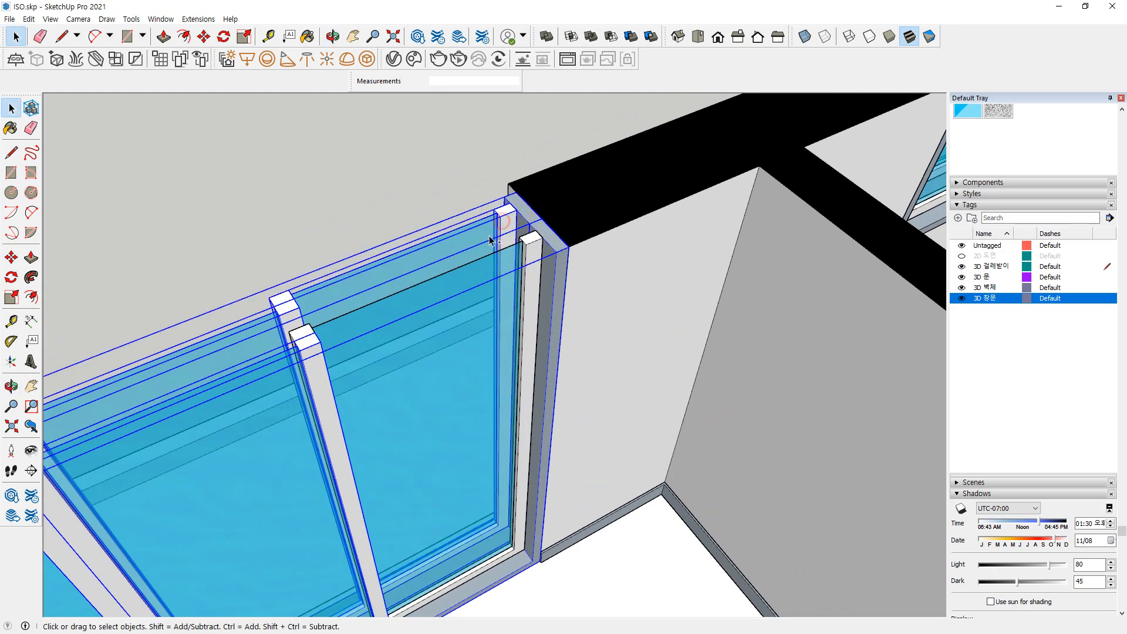
{"action": "scroll", "coordinate": [296, 302], "scroll_direction": "down", "scroll_amount": 3}
{"action": "middle_click_drag", "start_coordinate": [289, 315], "coordinate": [451, 283], "text": "shift"}
{"action": "key", "text": "m"}
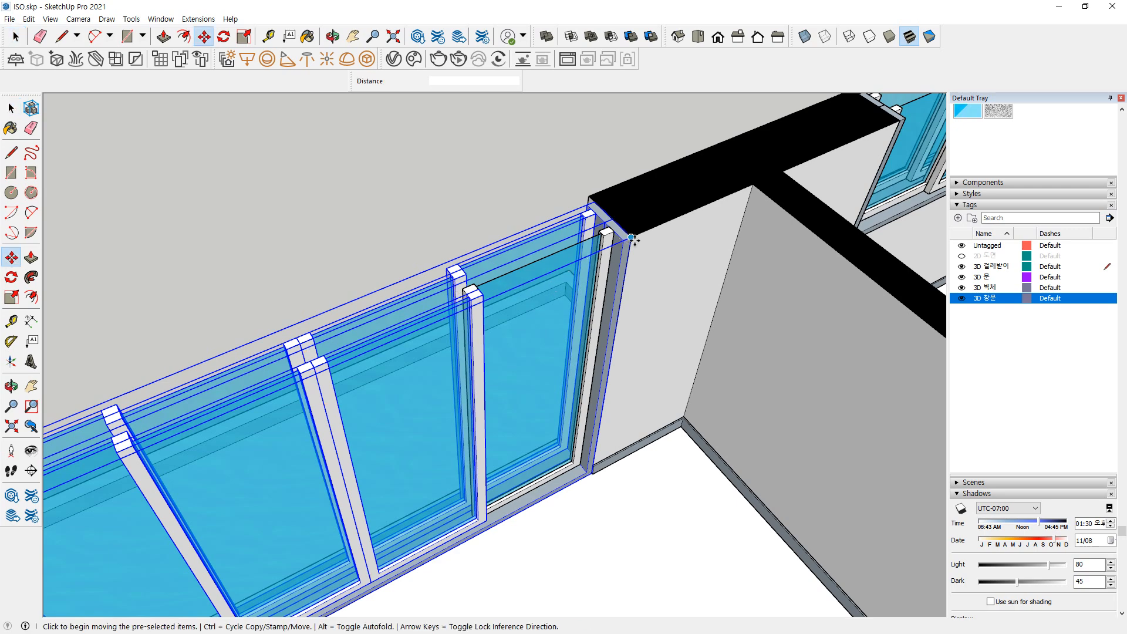
{"action": "left_click", "coordinate": [630, 236]}
{"action": "key", "text": "Escape"}
{"action": "key", "text": "space"}
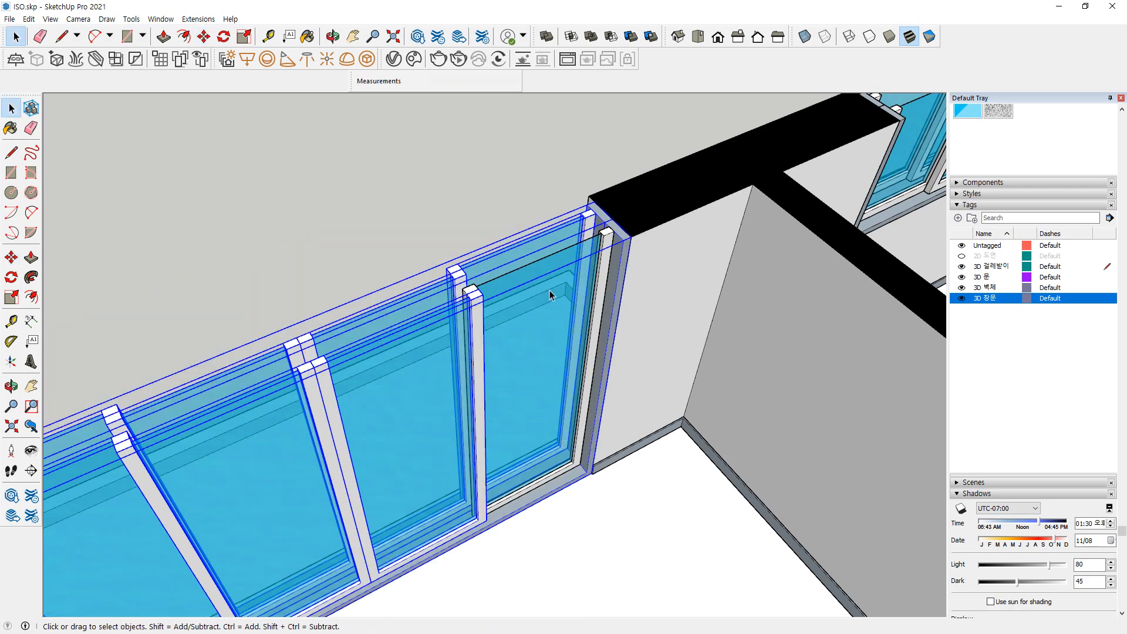
Move the selected four-panel window from its frame's lower corner to the baseboard's front corner, flush with the baseboard
{"action": "scroll", "coordinate": [565, 304], "scroll_direction": "down", "scroll_amount": 2}
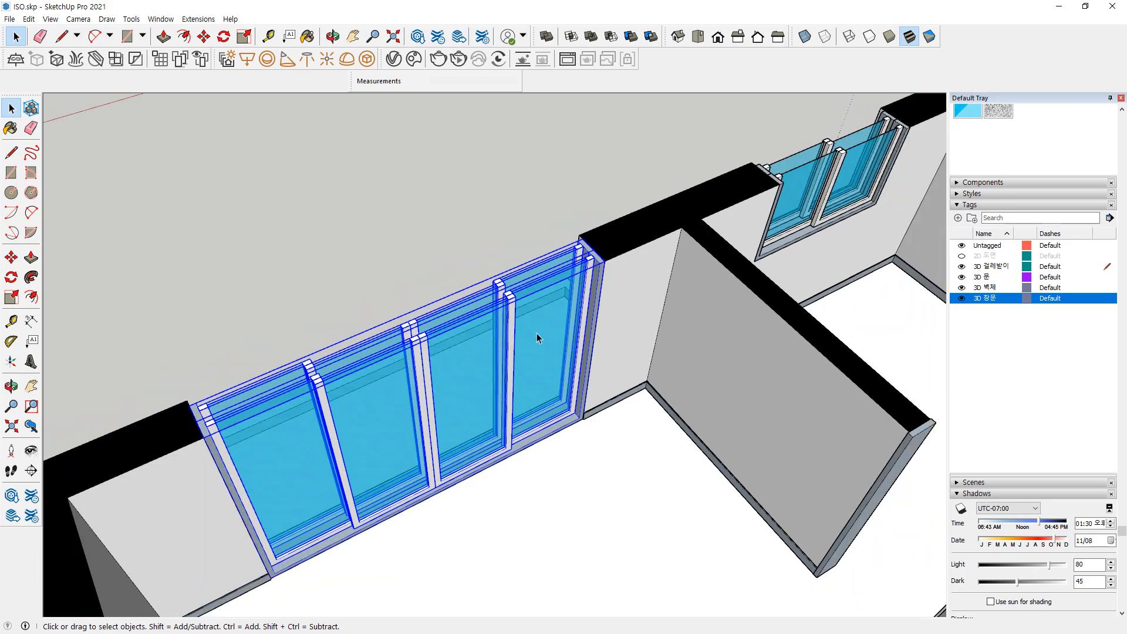
{"action": "scroll", "coordinate": [536, 338], "scroll_direction": "up", "scroll_amount": 6}
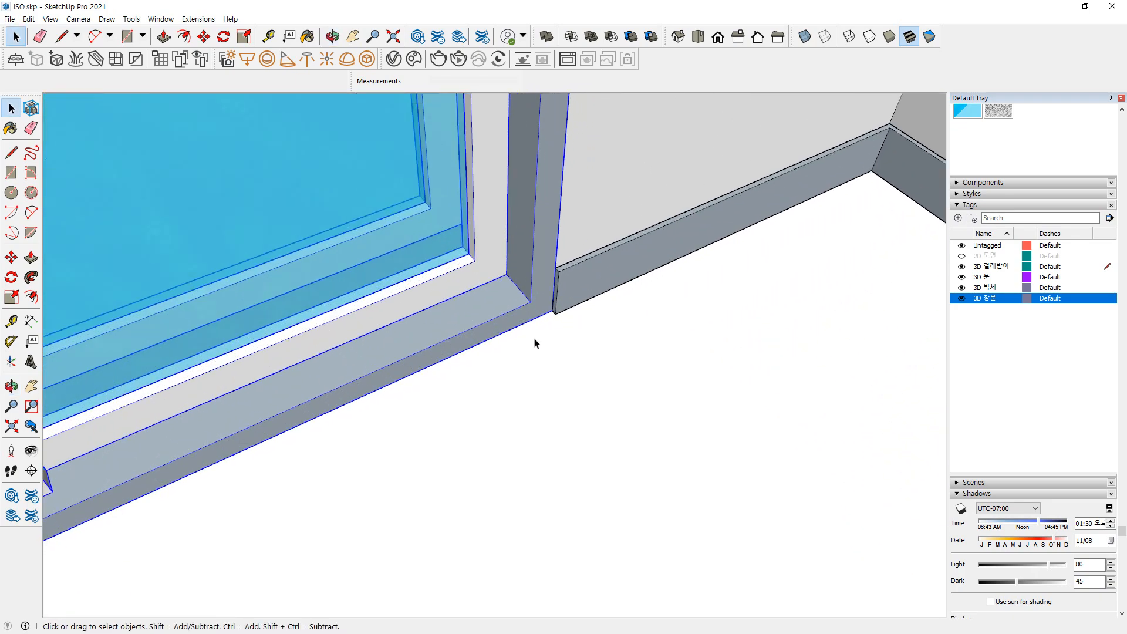
{"action": "scroll", "coordinate": [536, 343], "scroll_direction": "up", "scroll_amount": 3}
{"action": "key", "text": "m"}
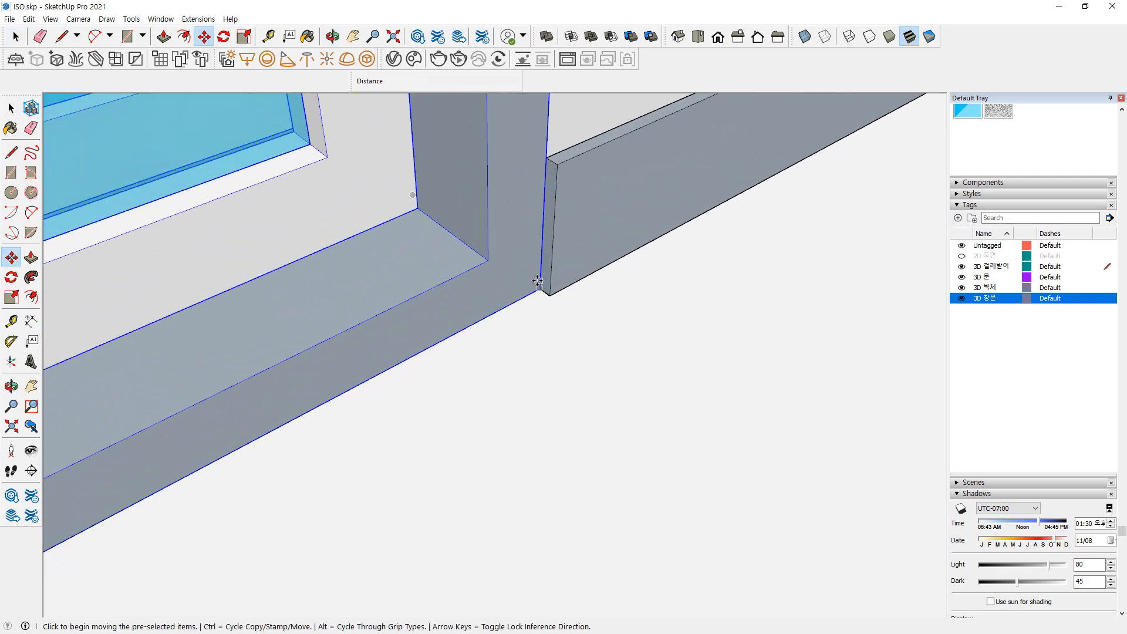
{"action": "left_click", "coordinate": [536, 288]}
{"action": "scroll", "coordinate": [543, 314], "scroll_direction": "down", "scroll_amount": 8}
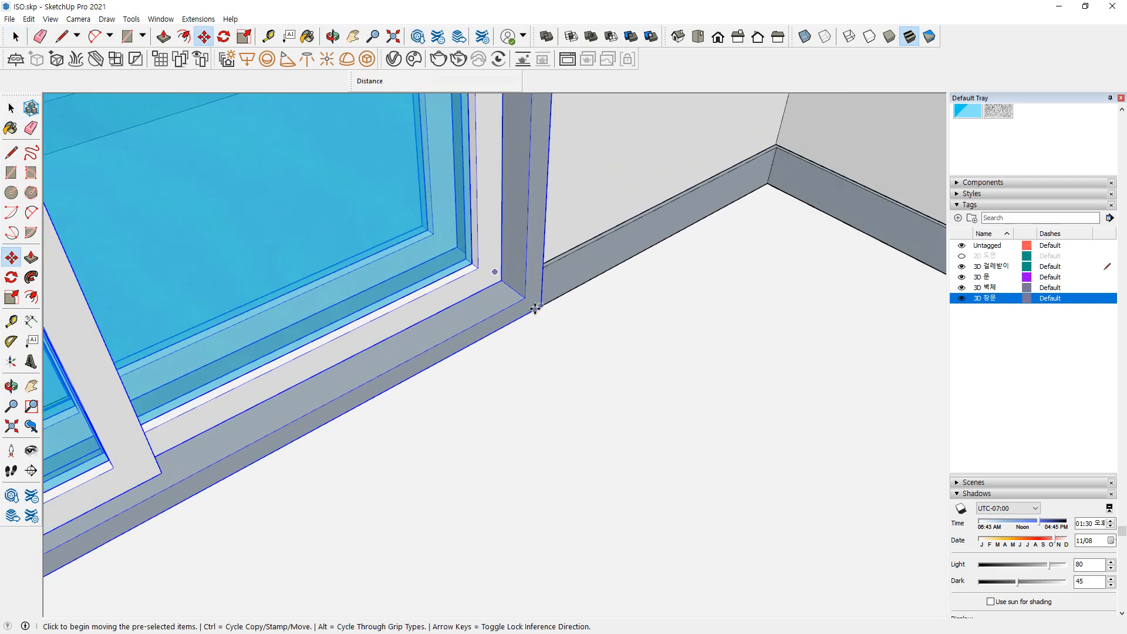
{"action": "key", "text": "space"}
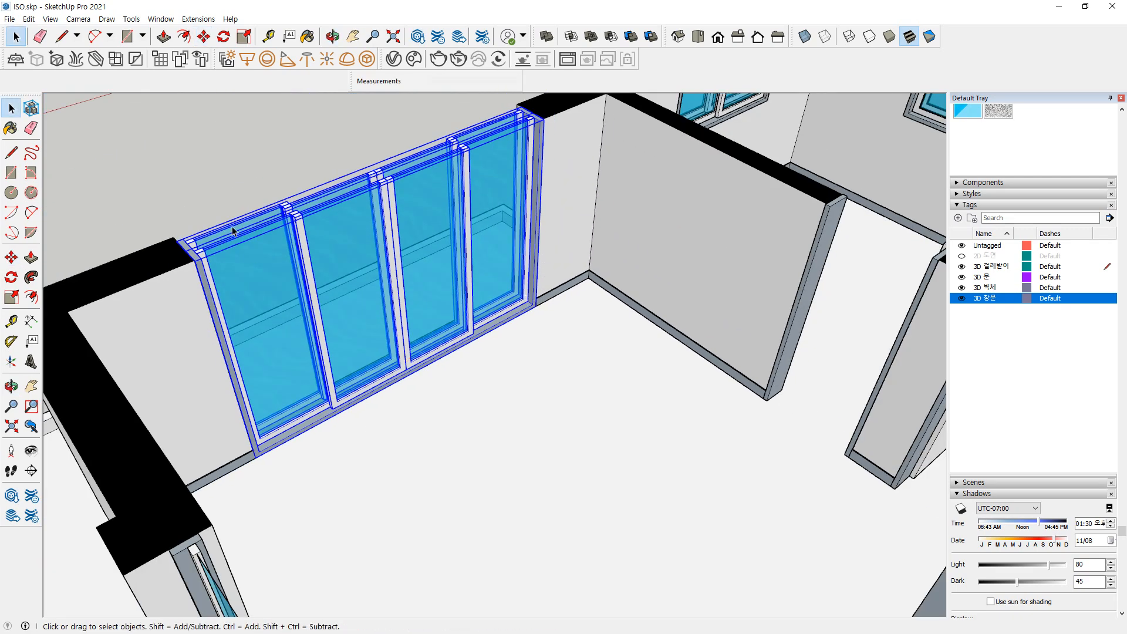
Open the baseboard beside the full-height two-panel window and Push/Pull its end face outward 10 mm
{"action": "middle_click_drag", "start_coordinate": [156, 470], "coordinate": [329, 349]}
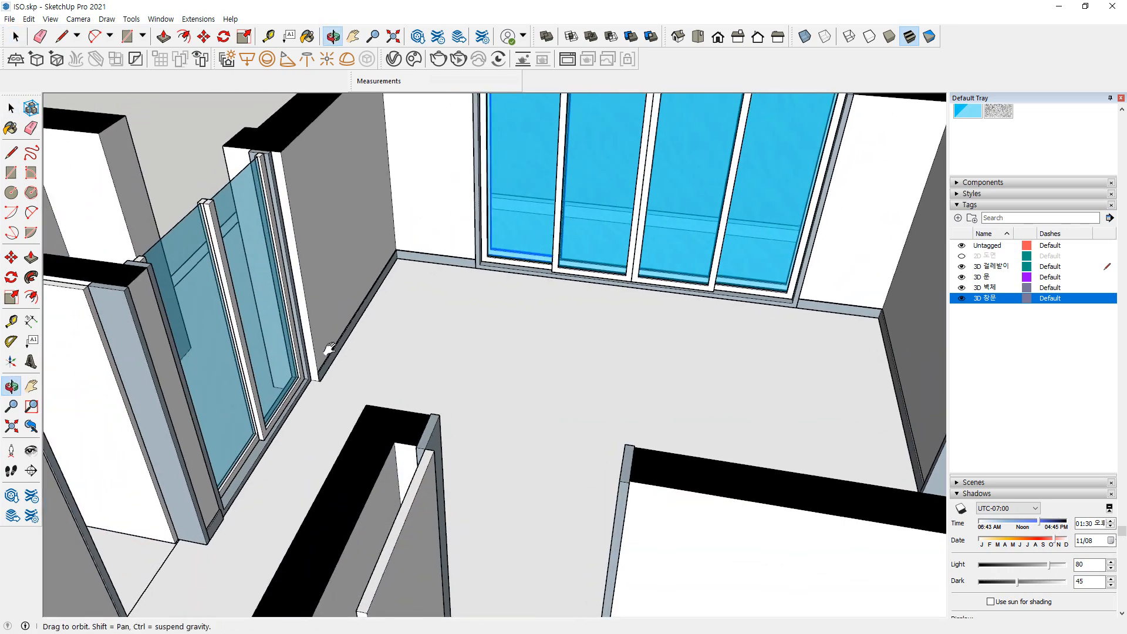
{"action": "scroll", "coordinate": [329, 352], "scroll_direction": "up", "scroll_amount": 10}
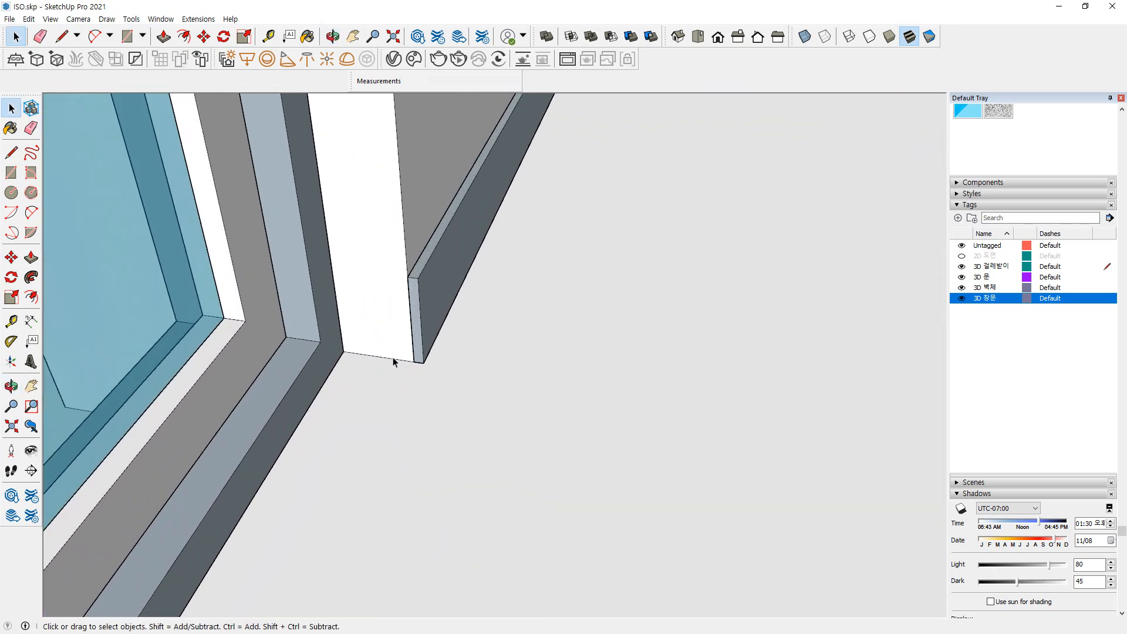
{"action": "middle_click_drag", "start_coordinate": [394, 362], "coordinate": [428, 309]}
{"action": "double_click", "coordinate": [428, 309]}
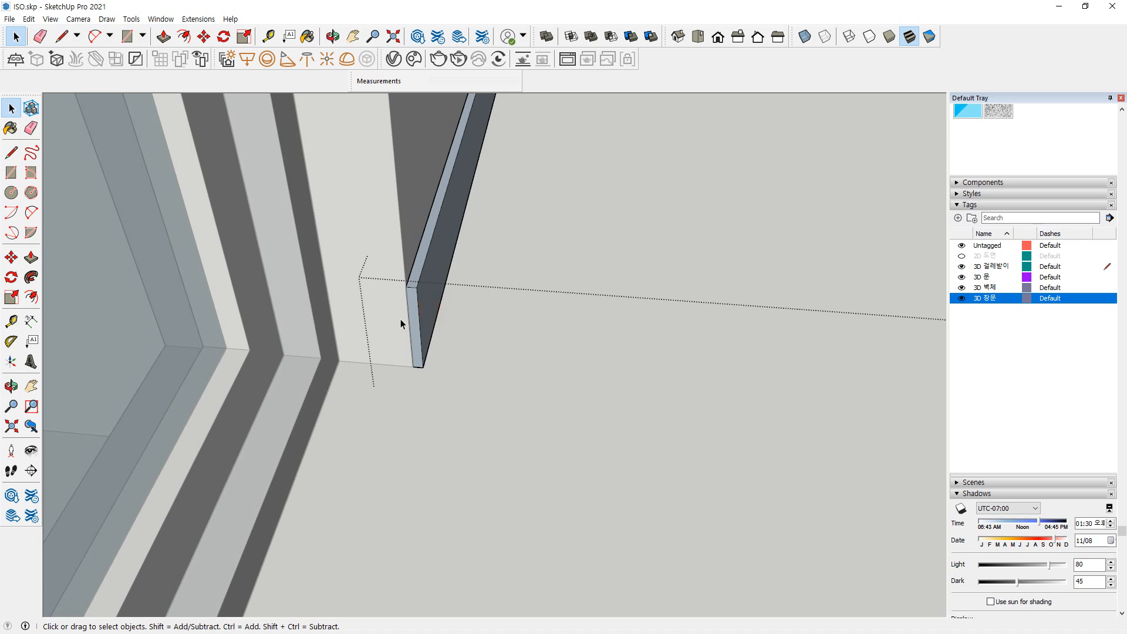
{"action": "scroll", "coordinate": [400, 319], "scroll_direction": "up", "scroll_amount": 2}
{"action": "key", "text": "p"}
{"action": "left_click", "coordinate": [419, 334]}
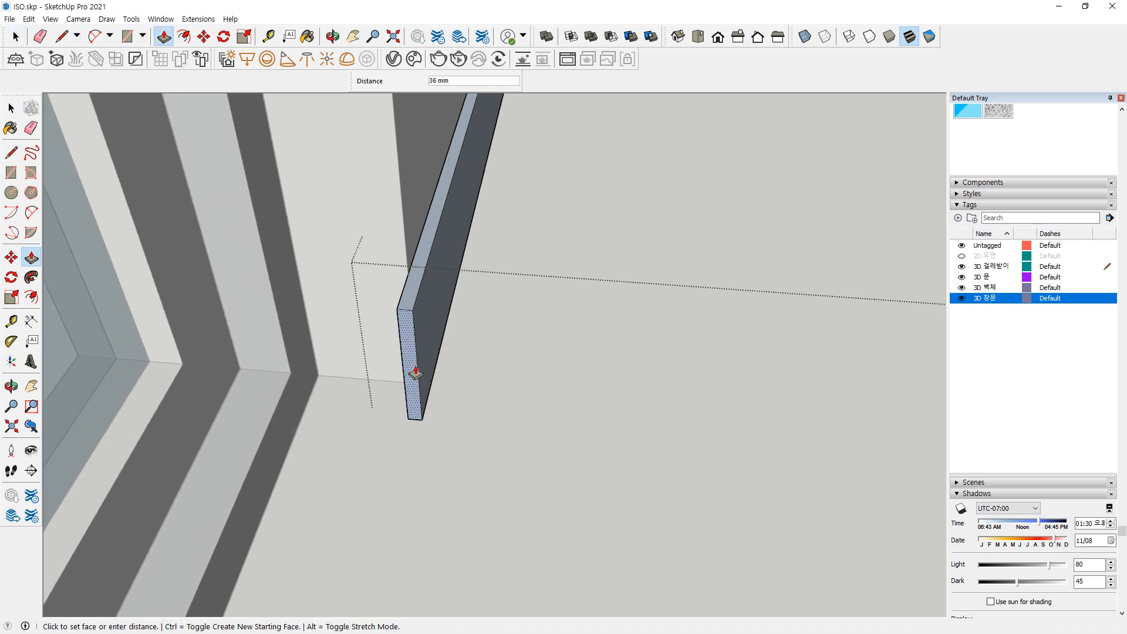
{"action": "type", "text": "10"}
{"action": "key", "text": "Return"}
Outline the 10 mm wide strip on the inner side of the extended baseboard end and pull it 80 mm along the wall end
{"action": "middle_click_drag", "start_coordinate": [415, 373], "coordinate": [418, 424]}
{"action": "key", "text": "r"}
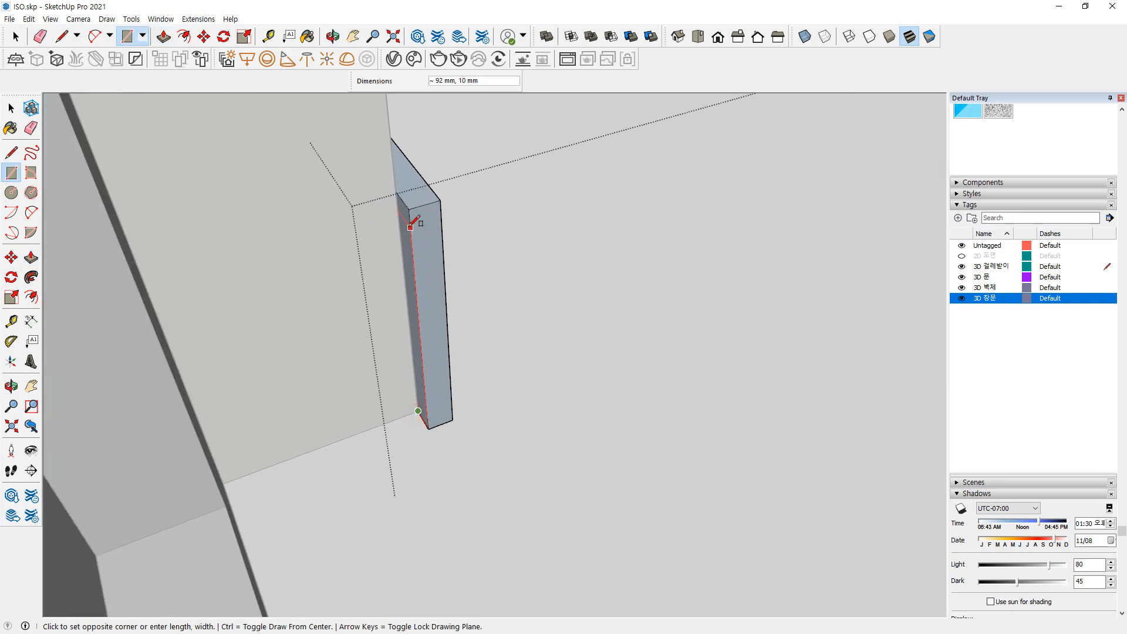
{"action": "key", "text": "space"}
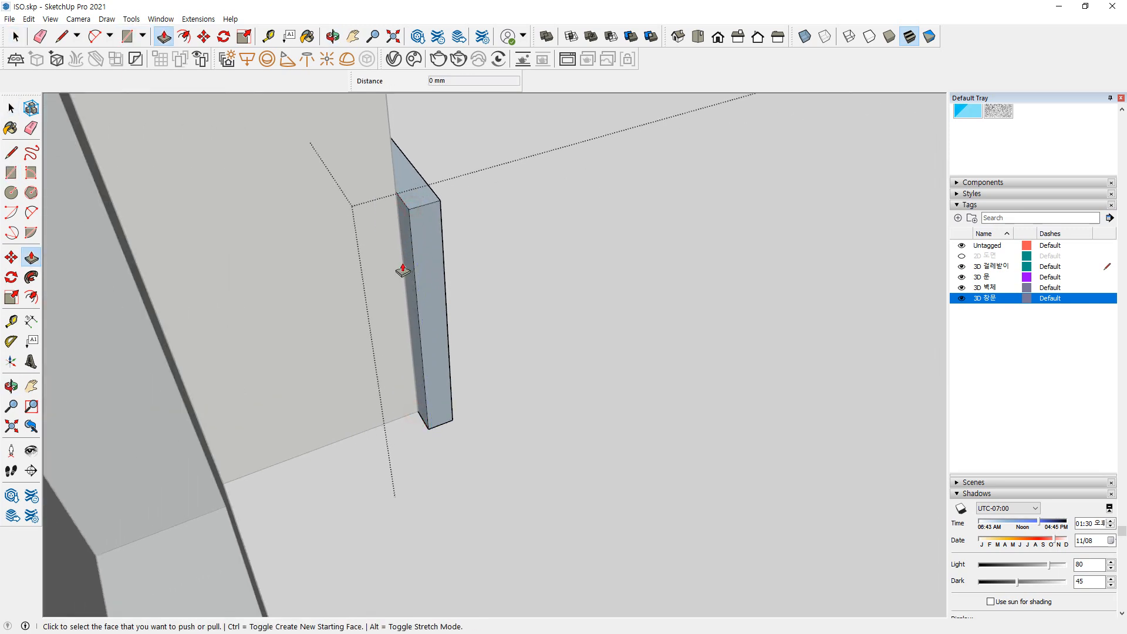
{"action": "left_click", "coordinate": [409, 267]}
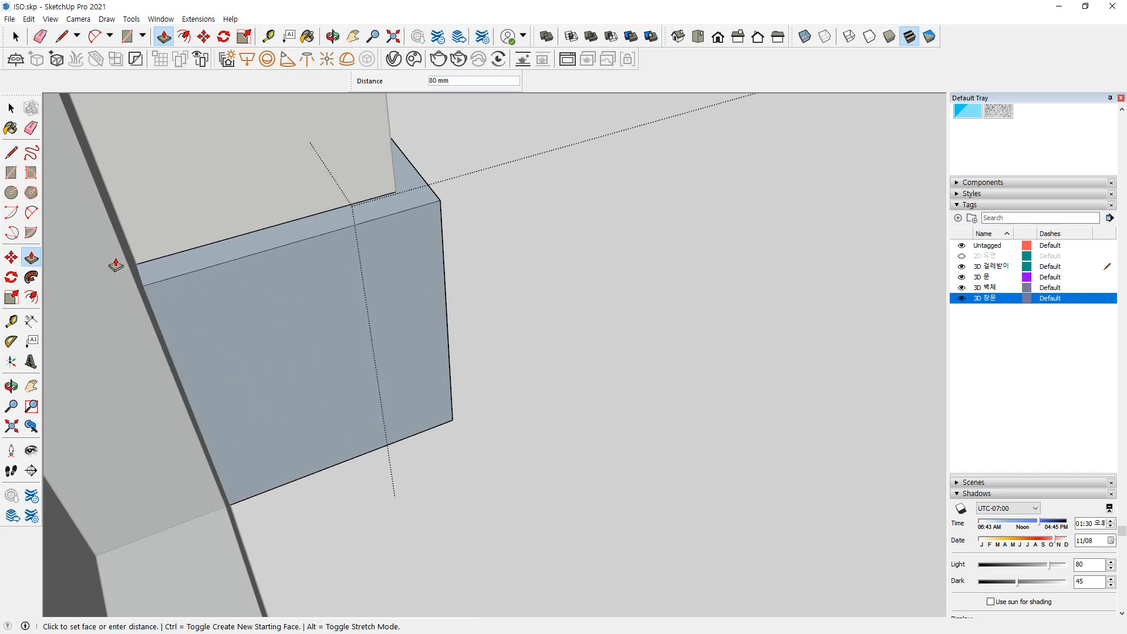
{"action": "left_click", "coordinate": [110, 223]}
{"action": "scroll", "coordinate": [234, 330], "scroll_direction": "down", "scroll_amount": 1}
{"action": "middle_click_drag", "start_coordinate": [305, 330], "coordinate": [165, 346]}
{"action": "key", "text": "space"}
{"action": "scroll", "coordinate": [441, 395], "scroll_direction": "down", "scroll_amount": 14}
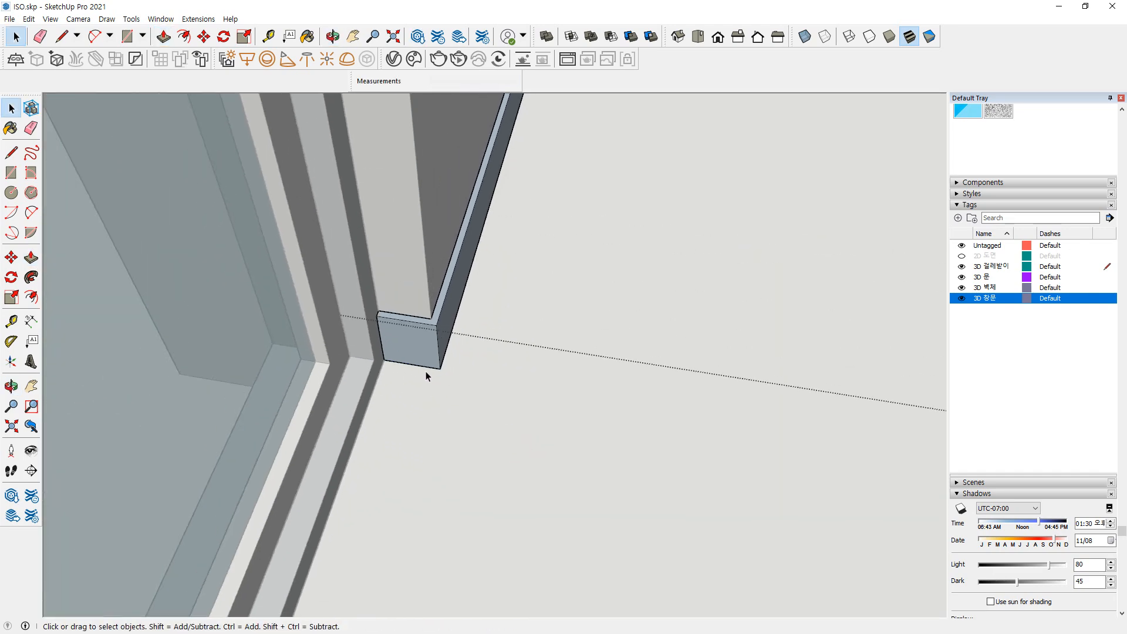
{"action": "scroll", "coordinate": [517, 336], "scroll_direction": "down", "scroll_amount": 1}
{"action": "left_click", "coordinate": [811, 351]}
Compare the baseboards on both sides of the two-panel window with its frame and remove the 80 mm return from the baseboard end
{"action": "middle_click_drag", "start_coordinate": [499, 323], "coordinate": [323, 235]}
{"action": "middle_click_drag", "start_coordinate": [259, 377], "coordinate": [576, 351], "text": "shift"}
{"action": "scroll", "coordinate": [575, 351], "scroll_direction": "up", "scroll_amount": 8}
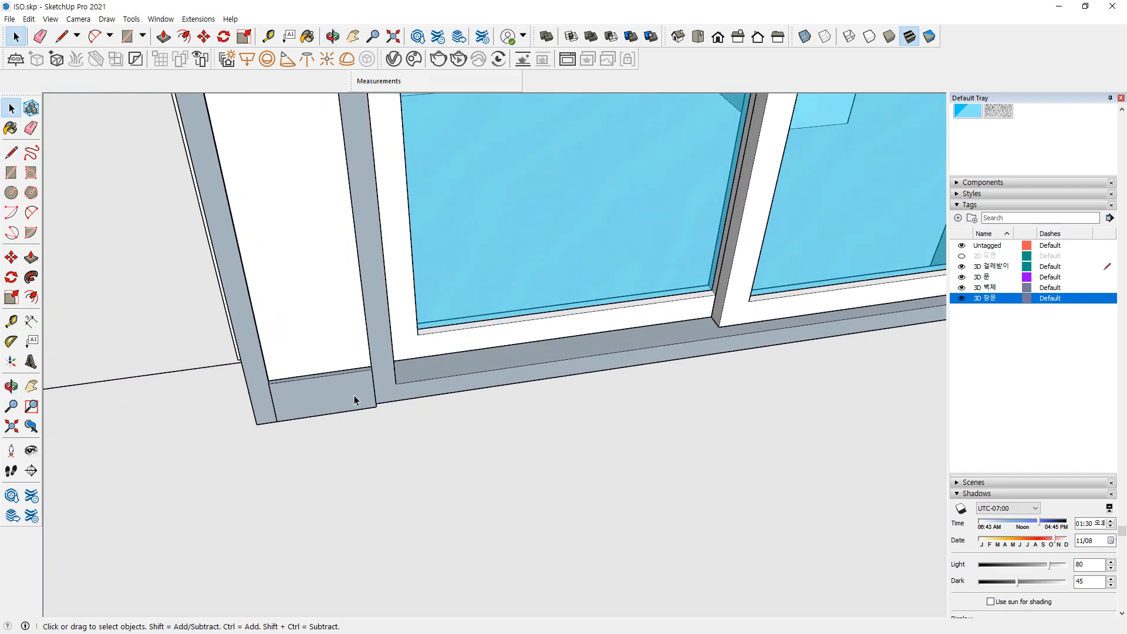
{"action": "scroll", "coordinate": [373, 358], "scroll_direction": "down", "scroll_amount": 5}
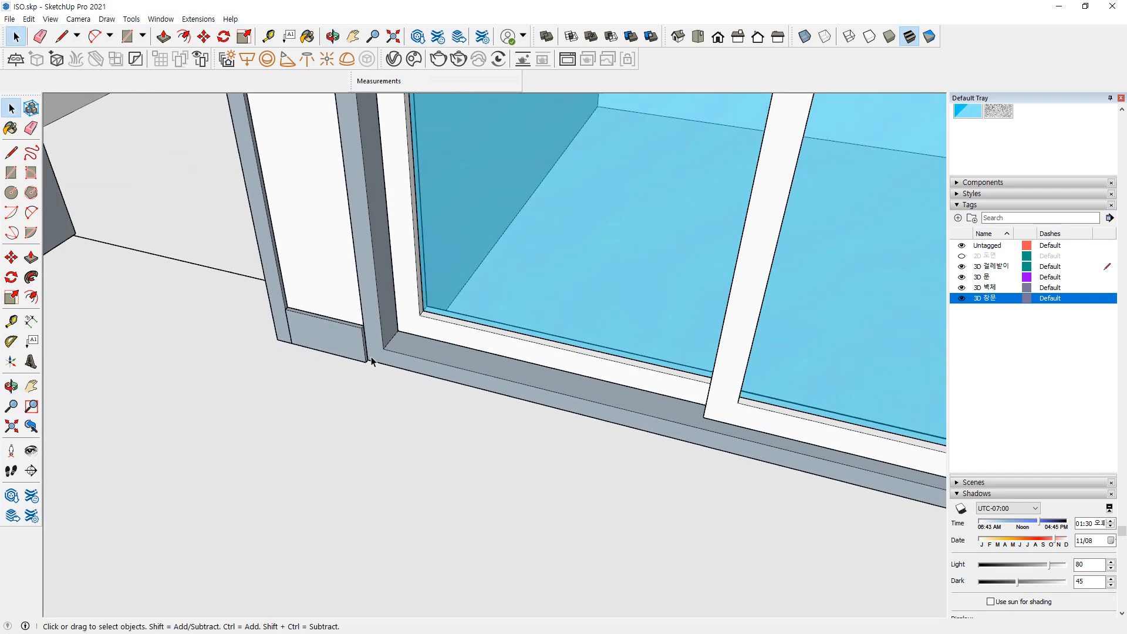
{"action": "middle_click_drag", "start_coordinate": [553, 357], "coordinate": [487, 346], "text": "shift"}
{"action": "middle_click_drag", "start_coordinate": [554, 385], "coordinate": [888, 407]}
{"action": "scroll", "coordinate": [778, 250], "scroll_direction": "up", "scroll_amount": 3}
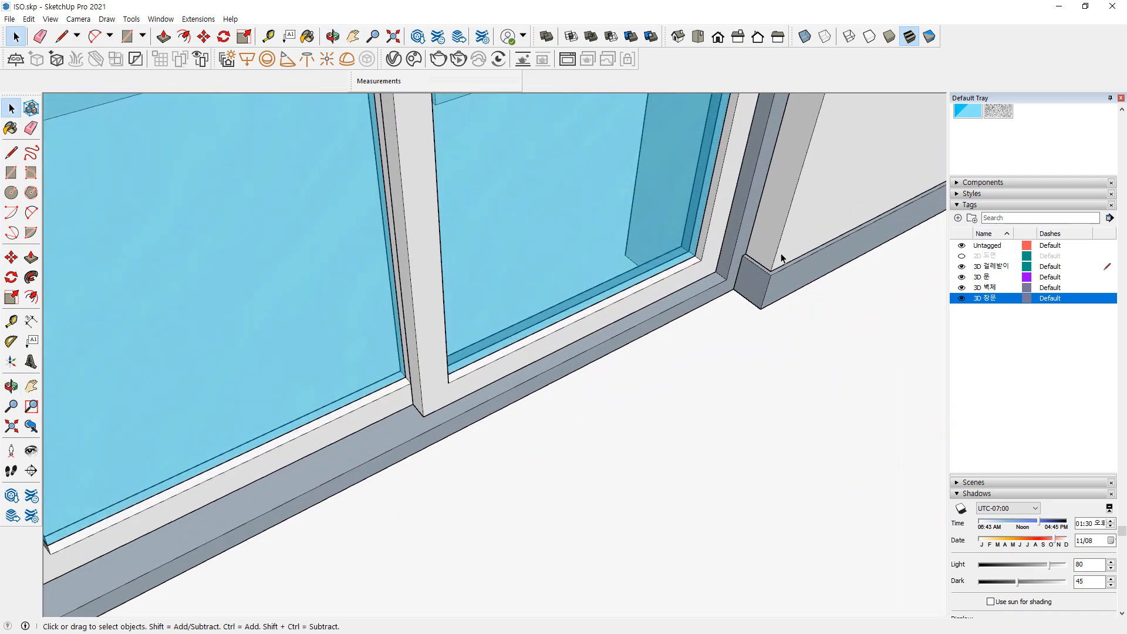
{"action": "double_click", "coordinate": [776, 303]}
{"action": "left_click", "coordinate": [765, 386]}
Select the two-panel window's frame and sashes and move them from the frame's lower corner to the baseboard's front corner
{"action": "scroll", "coordinate": [630, 330], "scroll_direction": "down", "scroll_amount": 5}
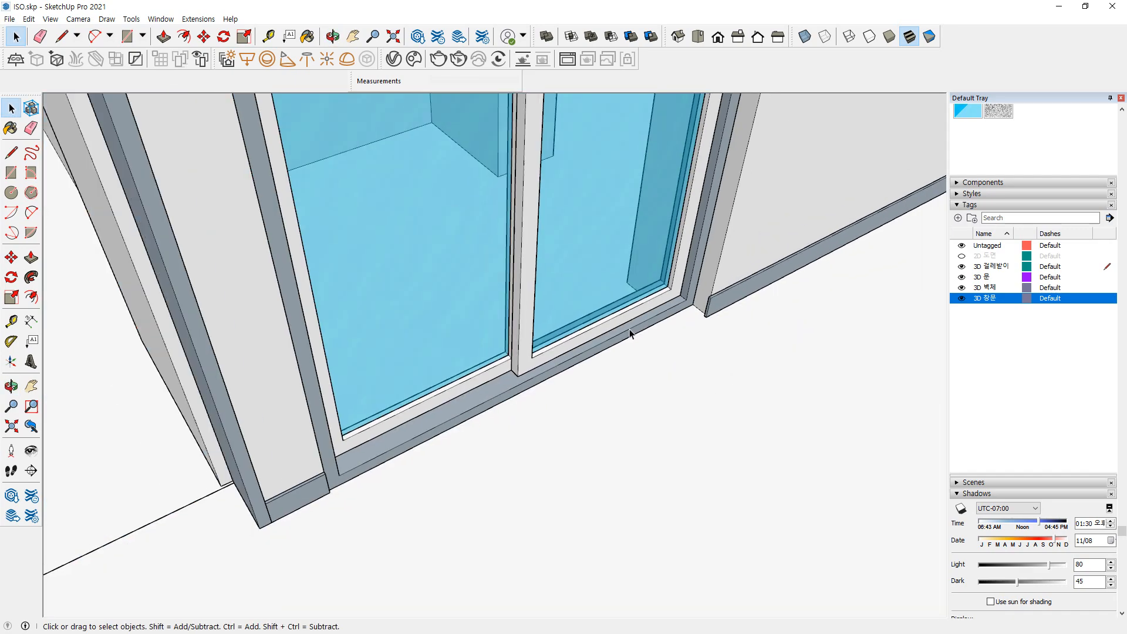
{"action": "middle_click_drag", "start_coordinate": [623, 331], "coordinate": [283, 357]}
{"action": "scroll", "coordinate": [477, 397], "scroll_direction": "up", "scroll_amount": 3}
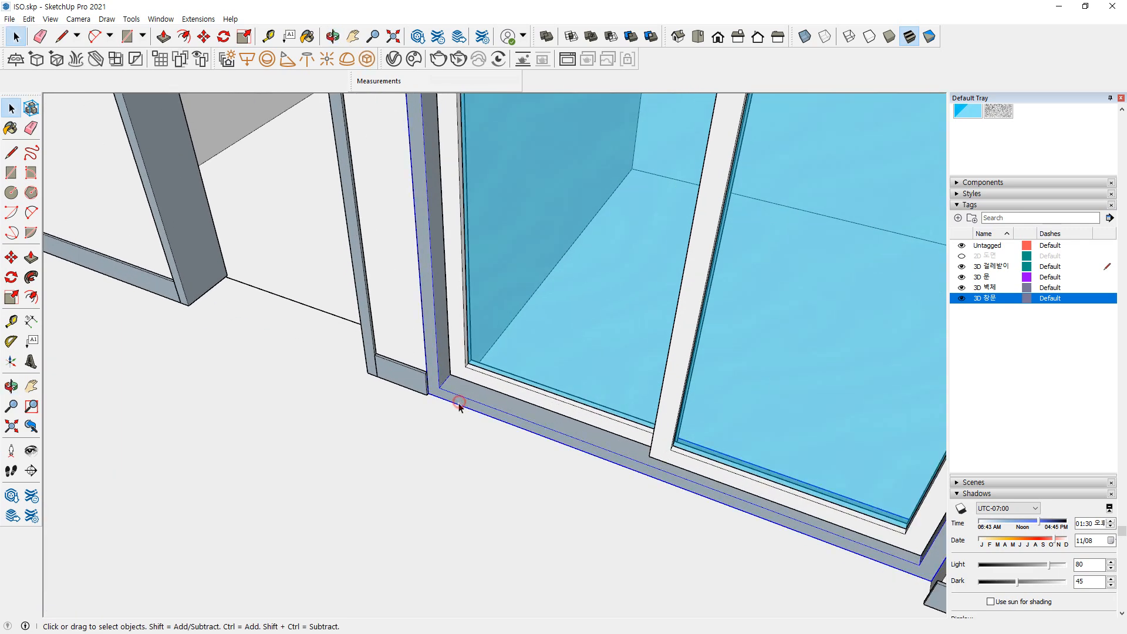
{"action": "scroll", "coordinate": [428, 329], "scroll_direction": "up", "scroll_amount": 5}
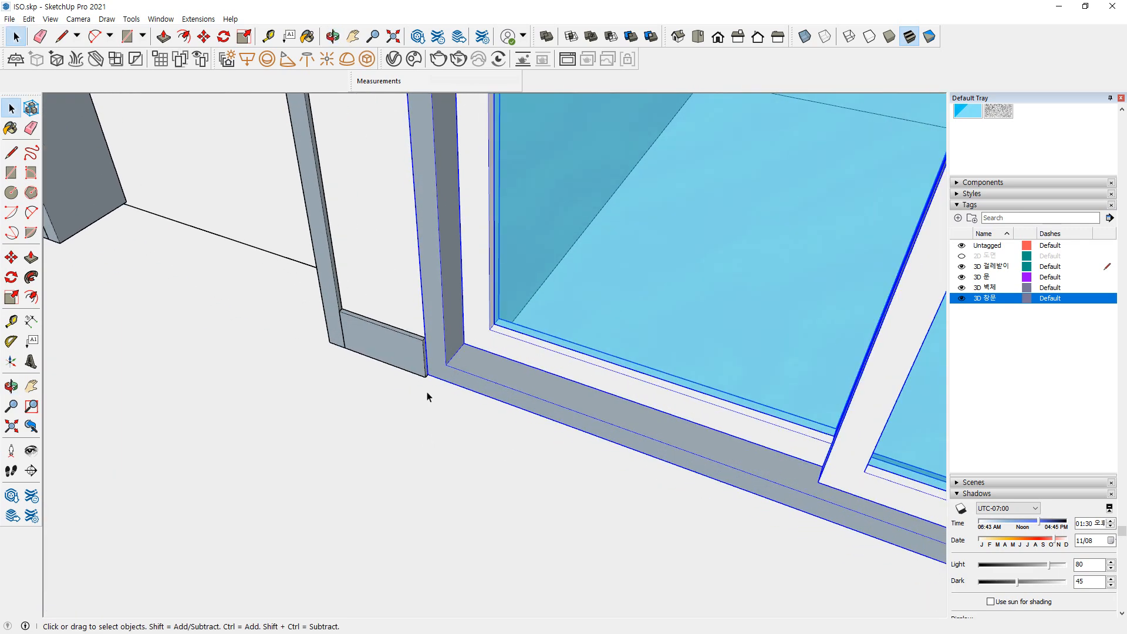
{"action": "key", "text": "m"}
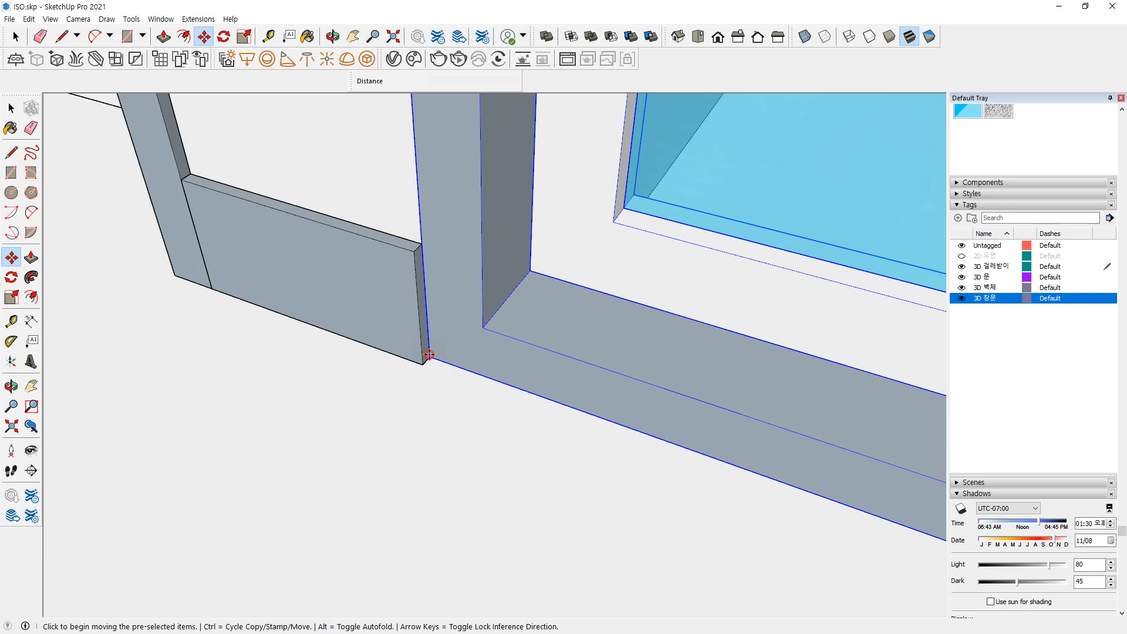
{"action": "scroll", "coordinate": [429, 355], "scroll_direction": "down", "scroll_amount": 6}
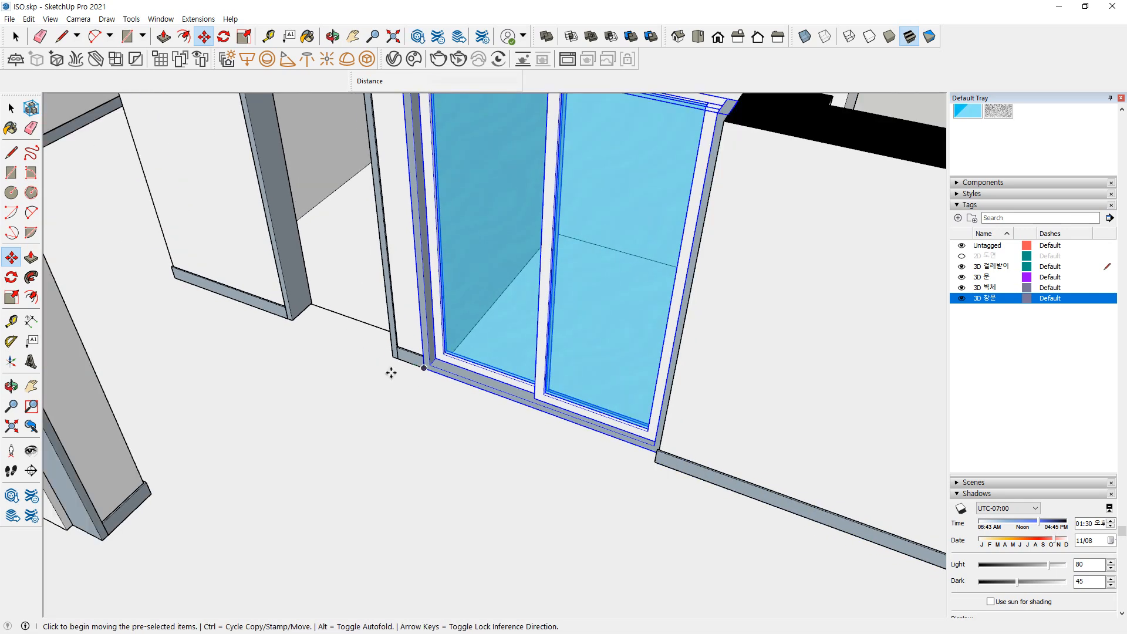
Examine the joint between the baseboard and the door frame on the middle room's wall
{"action": "scroll", "coordinate": [433, 383], "scroll_direction": "up", "scroll_amount": 5}
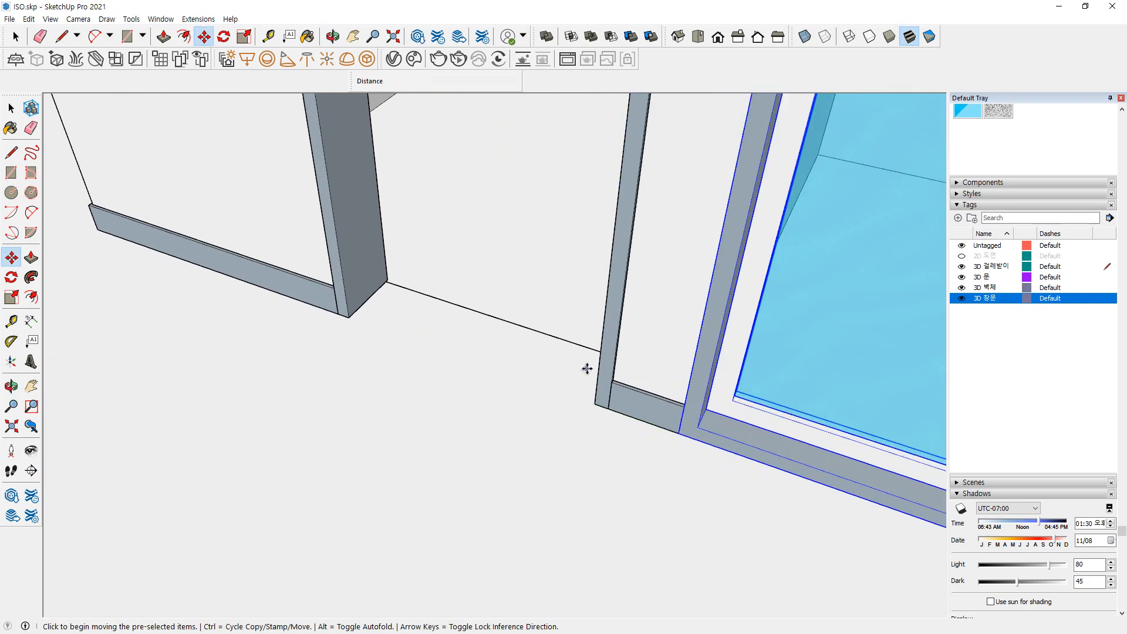
{"action": "scroll", "coordinate": [334, 320], "scroll_direction": "up", "scroll_amount": 3}
{"action": "scroll", "coordinate": [367, 317], "scroll_direction": "down", "scroll_amount": 9}
{"action": "middle_click_drag", "start_coordinate": [385, 351], "coordinate": [541, 263], "text": "shift"}
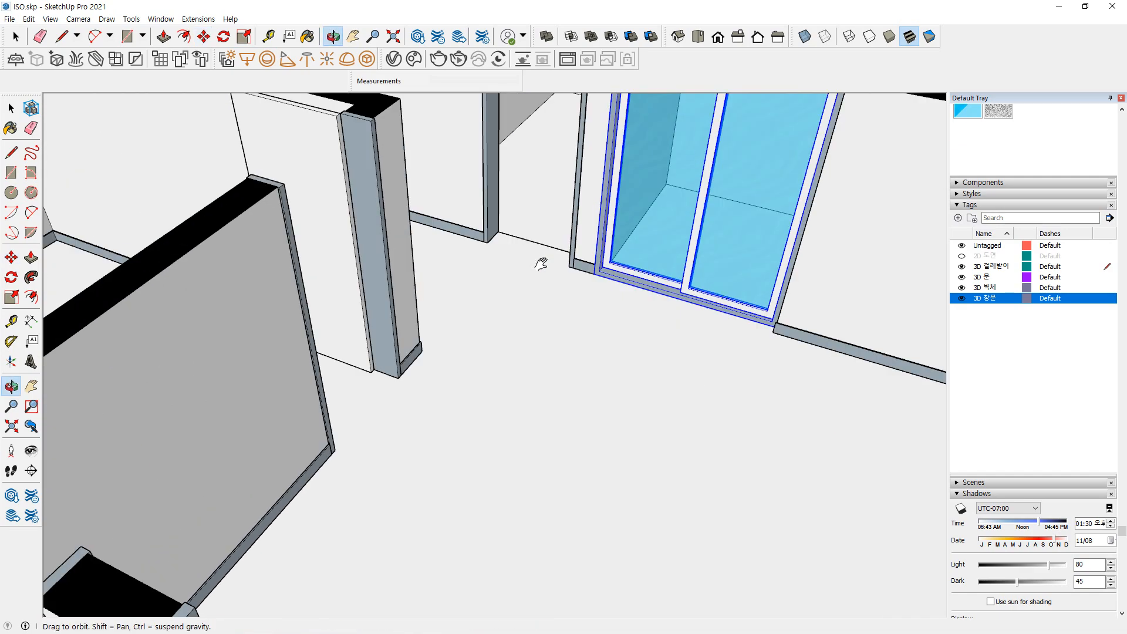
{"action": "key", "text": "m"}
{"action": "scroll", "coordinate": [460, 340], "scroll_direction": "up", "scroll_amount": 4}
{"action": "scroll", "coordinate": [397, 357], "scroll_direction": "down", "scroll_amount": 4}
{"action": "scroll", "coordinate": [395, 288], "scroll_direction": "up", "scroll_amount": 3}
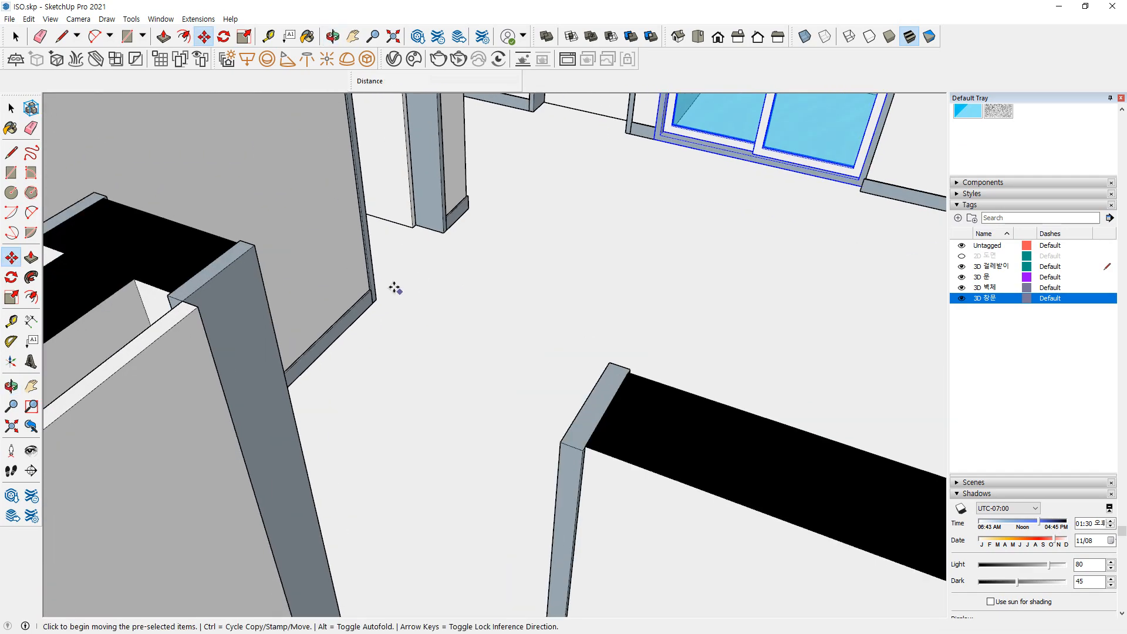
{"action": "scroll", "coordinate": [388, 283], "scroll_direction": "down", "scroll_amount": 2}
{"action": "middle_click_drag", "start_coordinate": [533, 318], "coordinate": [150, 314]}
{"action": "scroll", "coordinate": [305, 169], "scroll_direction": "up", "scroll_amount": 2}
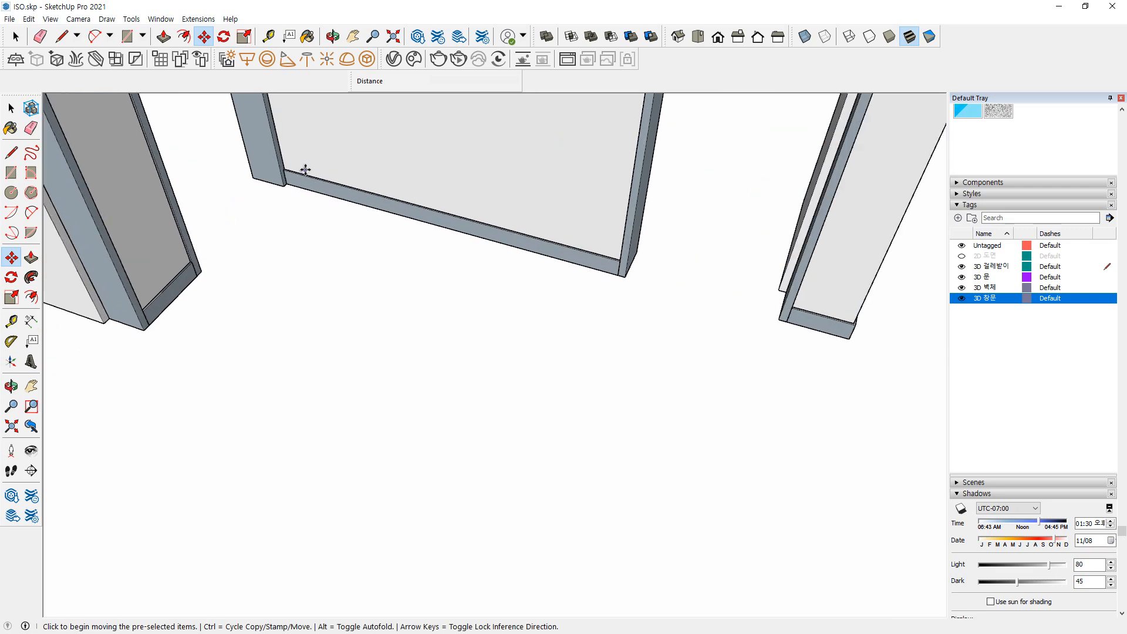
{"action": "scroll", "coordinate": [305, 170], "scroll_direction": "up", "scroll_amount": 1}
{"action": "key", "text": "space"}
{"action": "scroll", "coordinate": [287, 187], "scroll_direction": "up", "scroll_amount": 2}
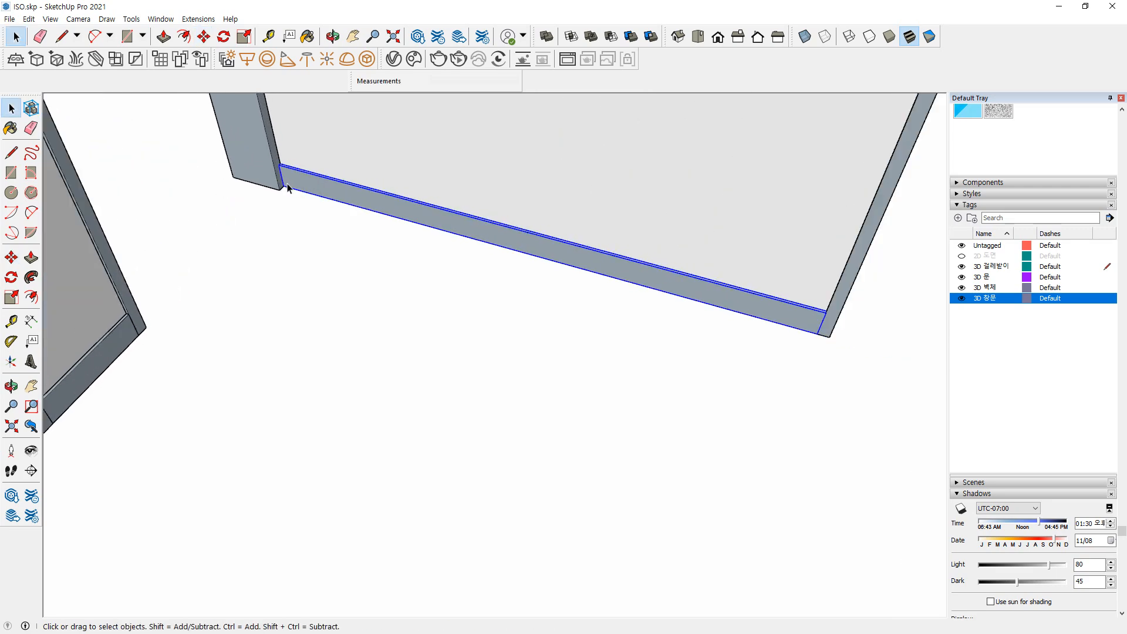
{"action": "scroll", "coordinate": [284, 184], "scroll_direction": "down", "scroll_amount": 2}
{"action": "scroll", "coordinate": [293, 191], "scroll_direction": "up", "scroll_amount": 4}
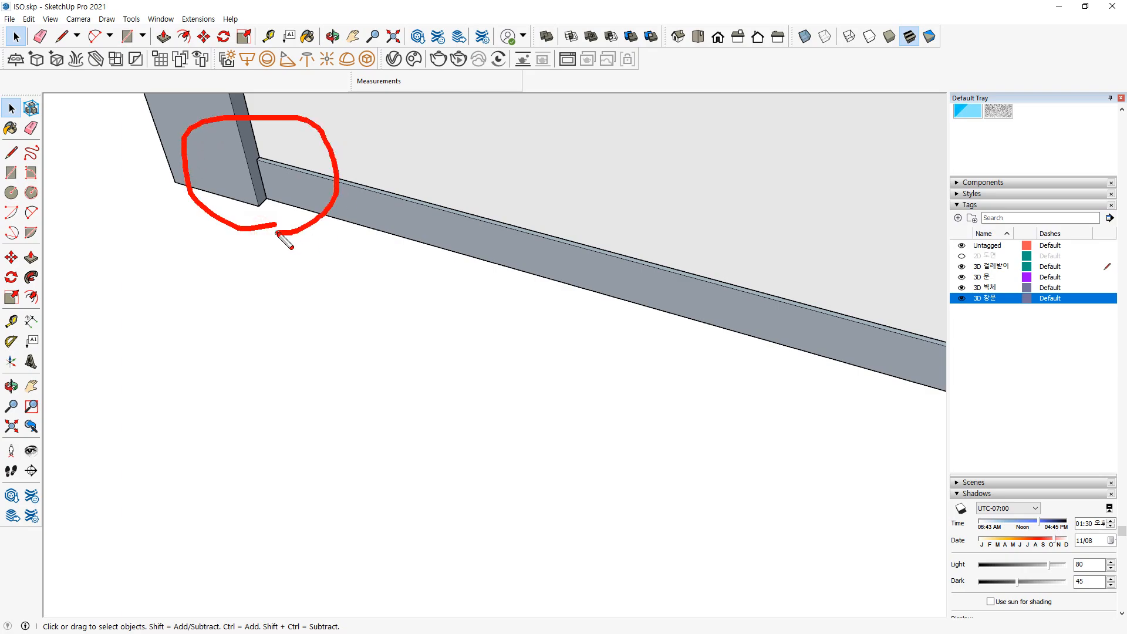
Open the baseboard beside the two-panel window and draw a 10 mm wide rectangle on the inner side of its end
{"action": "scroll", "coordinate": [284, 238], "scroll_direction": "down", "scroll_amount": 10}
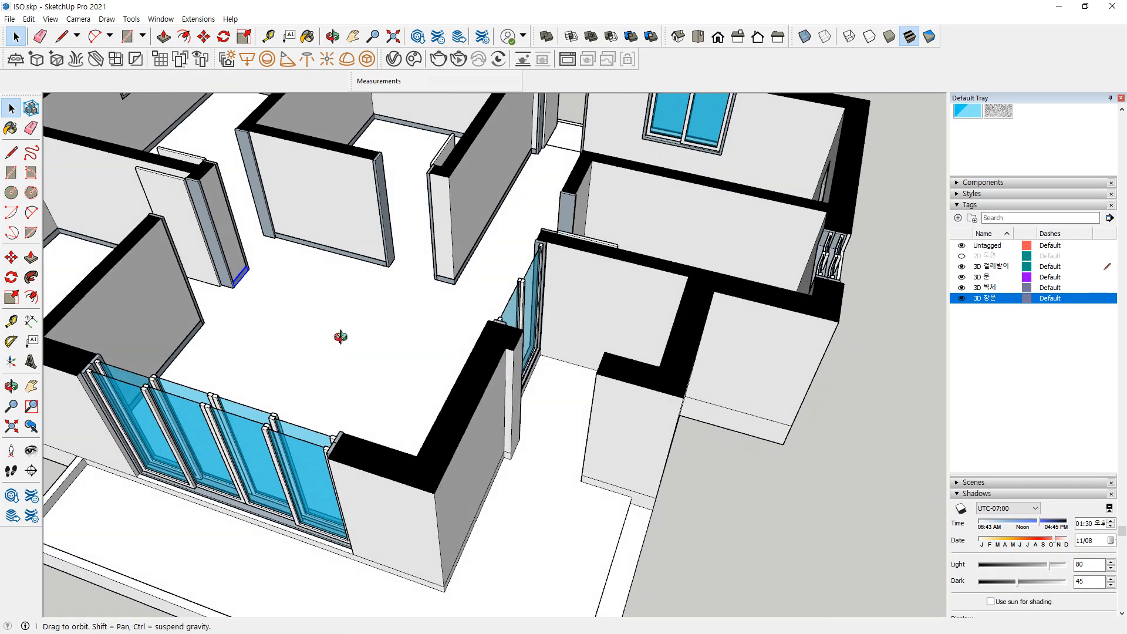
{"action": "scroll", "coordinate": [269, 332], "scroll_direction": "up", "scroll_amount": 3}
{"action": "middle_click_drag", "start_coordinate": [739, 329], "coordinate": [688, 321]}
{"action": "scroll", "coordinate": [420, 312], "scroll_direction": "up", "scroll_amount": 3}
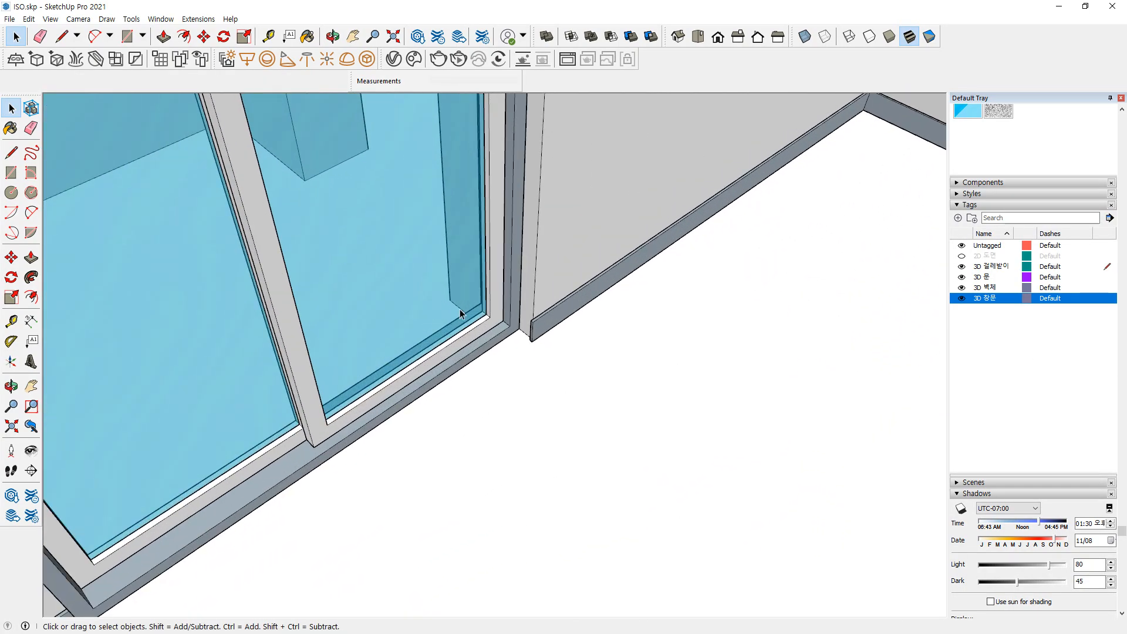
{"action": "scroll", "coordinate": [420, 332], "scroll_direction": "up", "scroll_amount": 2}
{"action": "scroll", "coordinate": [768, 341], "scroll_direction": "up", "scroll_amount": 3}
{"action": "middle_click_drag", "start_coordinate": [768, 341], "coordinate": [499, 376]}
{"action": "middle_click_drag", "start_coordinate": [724, 327], "coordinate": [98, 158]}
{"action": "key", "text": "shift+z"}
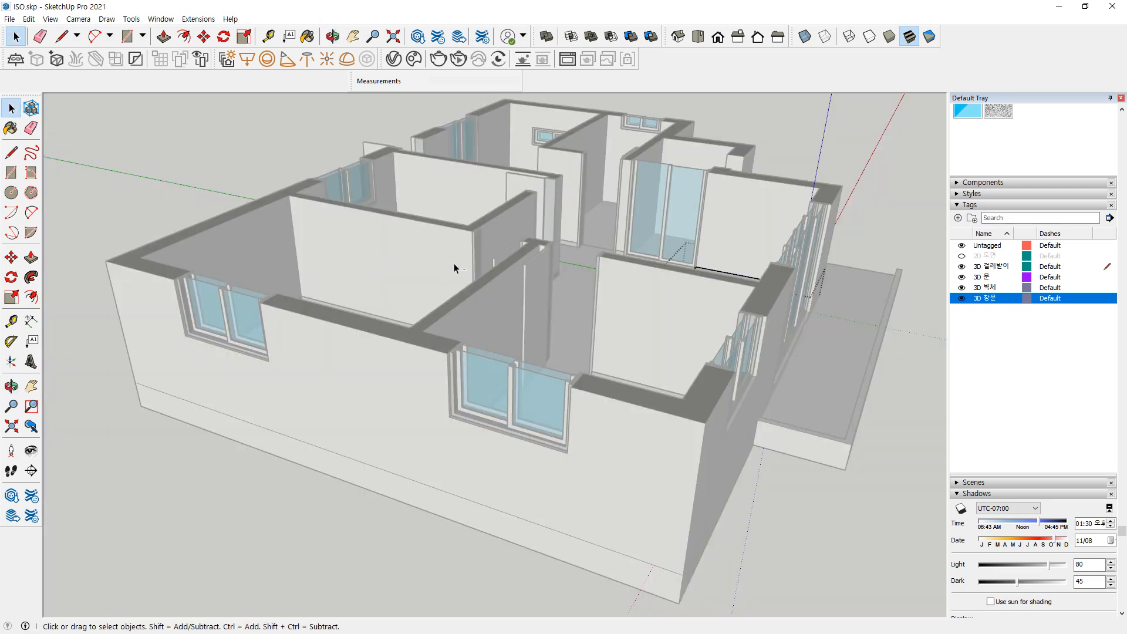
{"action": "middle_click_drag", "start_coordinate": [653, 229], "coordinate": [670, 294]}
{"action": "scroll", "coordinate": [650, 236], "scroll_direction": "up", "scroll_amount": 4}
{"action": "scroll", "coordinate": [674, 168], "scroll_direction": "up", "scroll_amount": 4}
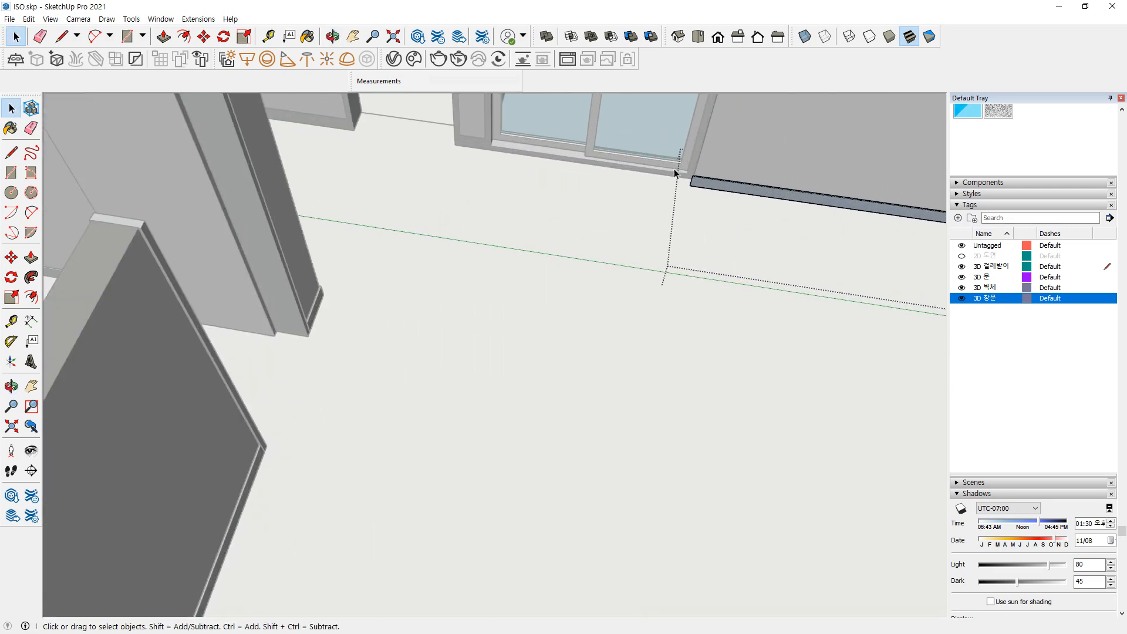
{"action": "middle_click_drag", "start_coordinate": [609, 188], "coordinate": [885, 278], "text": "shift"}
{"action": "middle_click_drag", "start_coordinate": [423, 298], "coordinate": [511, 308]}
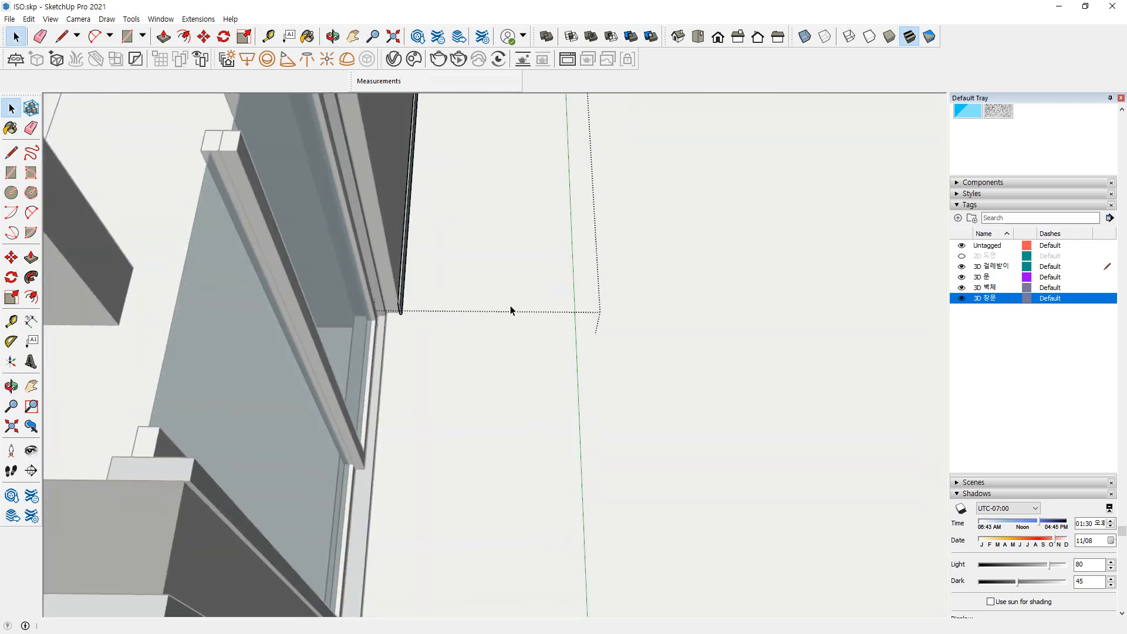
{"action": "scroll", "coordinate": [410, 305], "scroll_direction": "up", "scroll_amount": 4}
{"action": "middle_click_drag", "start_coordinate": [410, 310], "coordinate": [454, 359]}
{"action": "scroll", "coordinate": [454, 359], "scroll_direction": "up", "scroll_amount": 5}
{"action": "key", "text": "r"}
{"action": "left_click", "coordinate": [425, 352]}
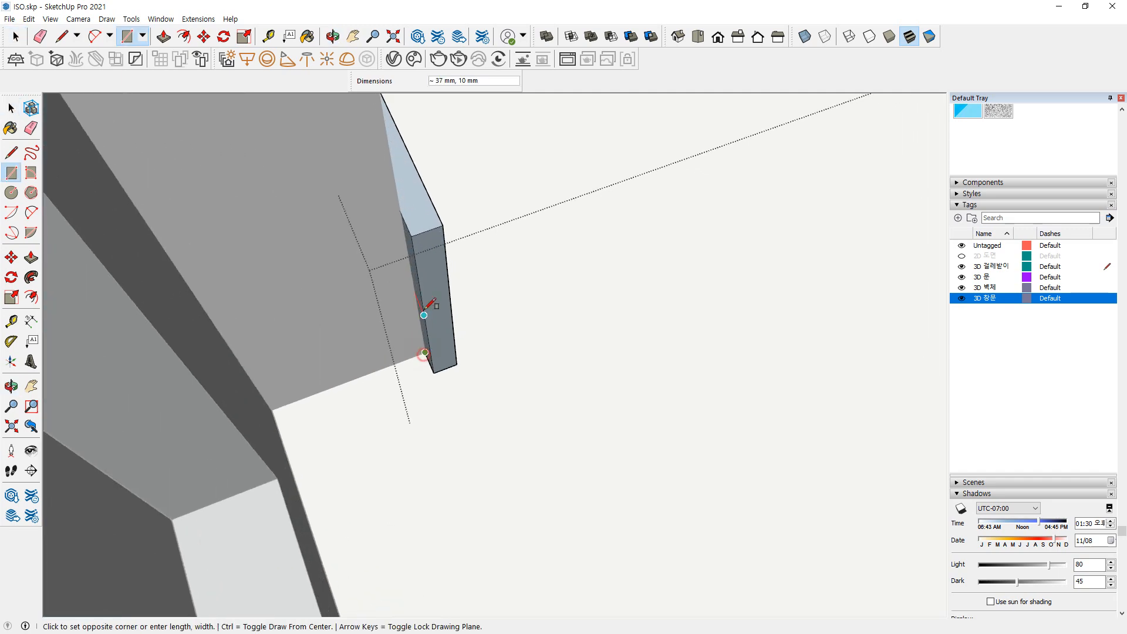
{"action": "left_click", "coordinate": [412, 235]}
Push/Pull the 10 mm wide strip 65 mm along the wall end to the window frame and close the baseboard group
{"action": "key", "text": "p"}
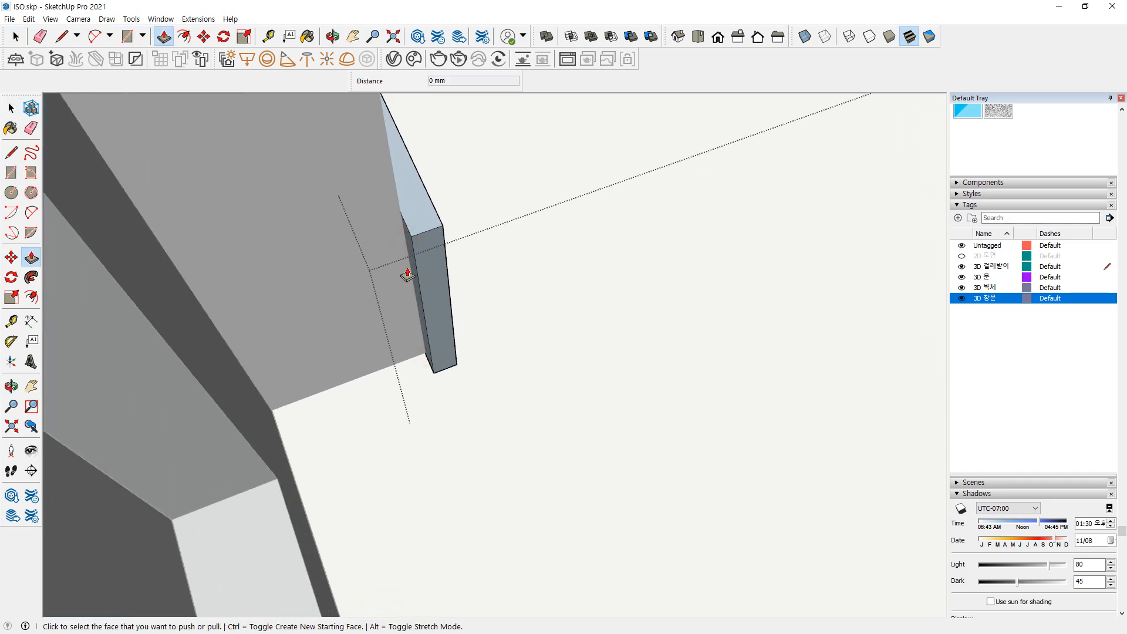
{"action": "left_click_drag", "start_coordinate": [413, 267], "coordinate": [151, 282]}
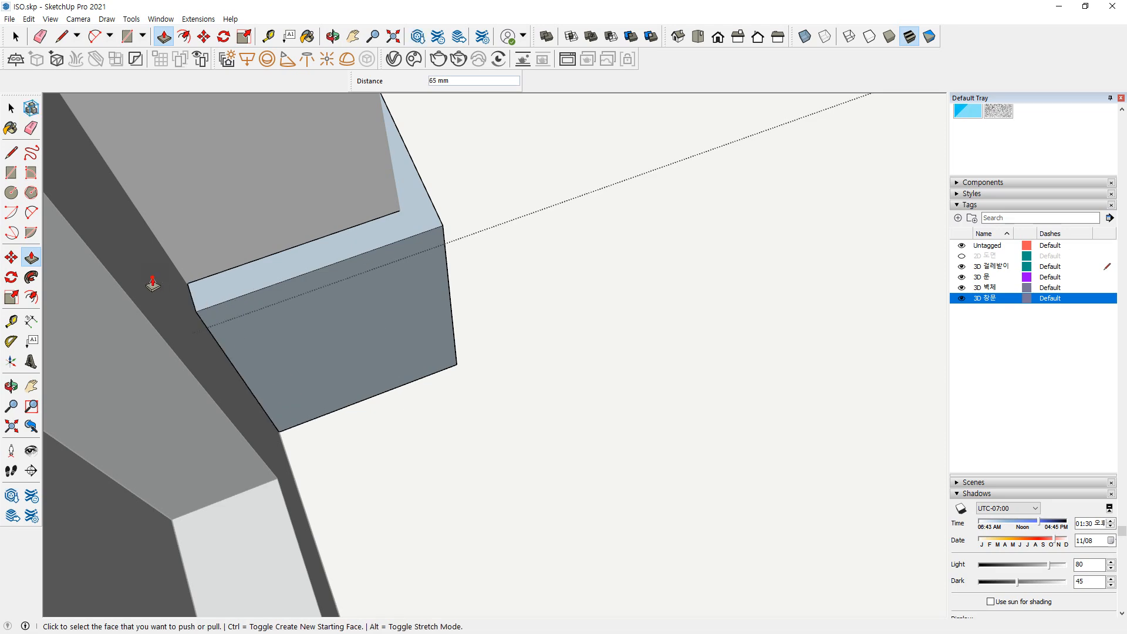
{"action": "key", "text": "space"}
{"action": "left_click", "coordinate": [381, 575]}
{"action": "scroll", "coordinate": [326, 505], "scroll_direction": "down", "scroll_amount": 4}
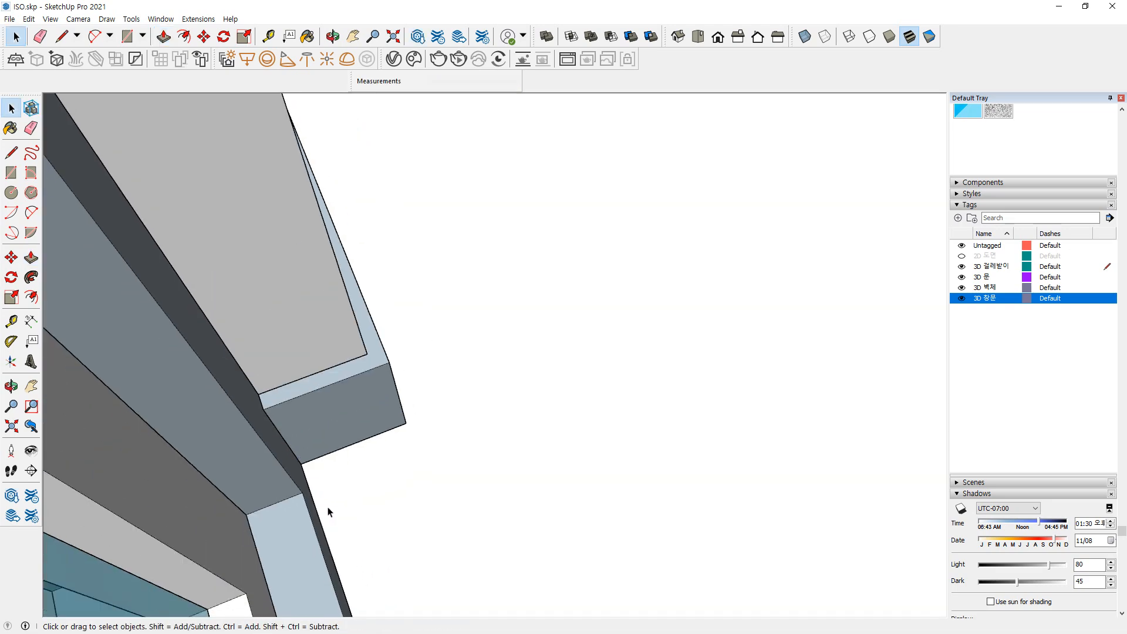
{"action": "scroll", "coordinate": [327, 508], "scroll_direction": "down", "scroll_amount": 10}
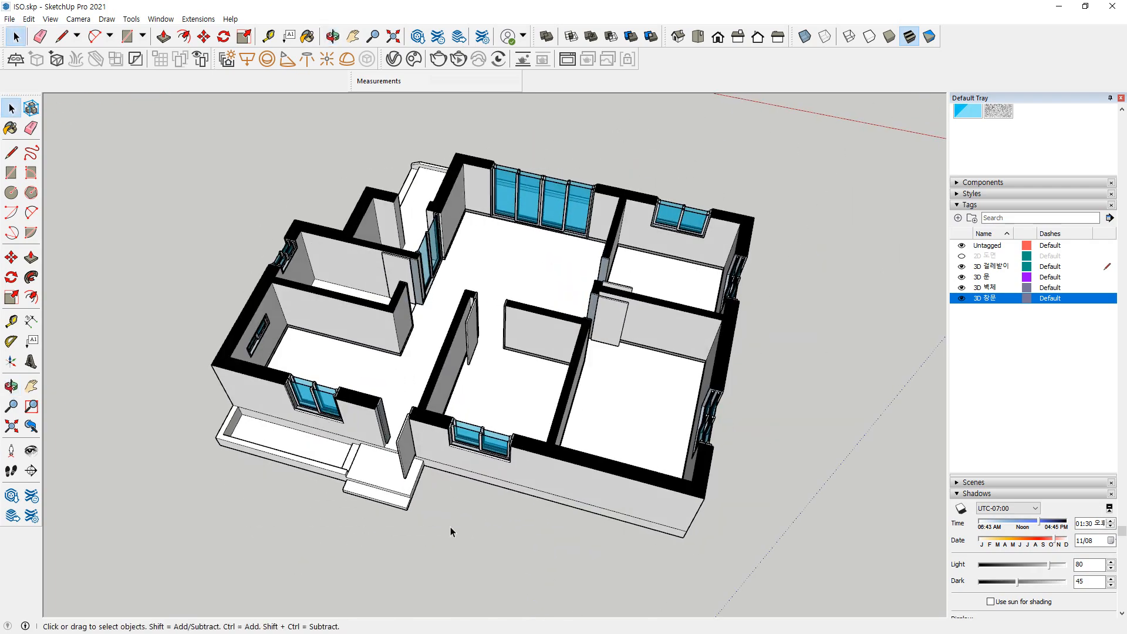
{"action": "middle_click_drag", "start_coordinate": [499, 504], "coordinate": [519, 488]}
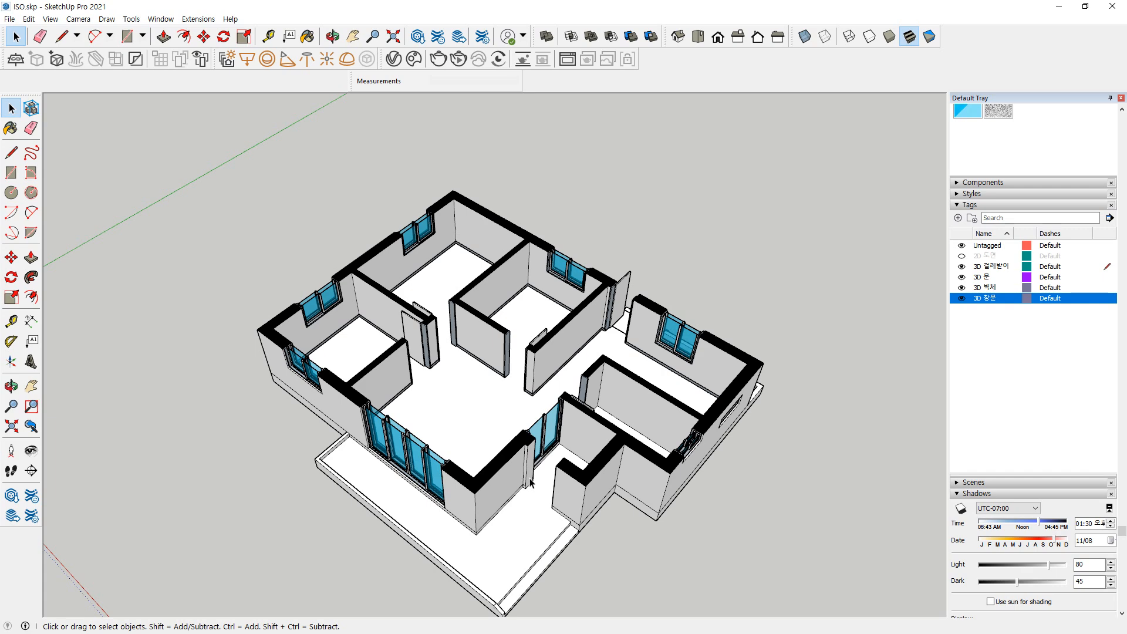
{"action": "middle_click_drag", "start_coordinate": [603, 354], "coordinate": [560, 382]}
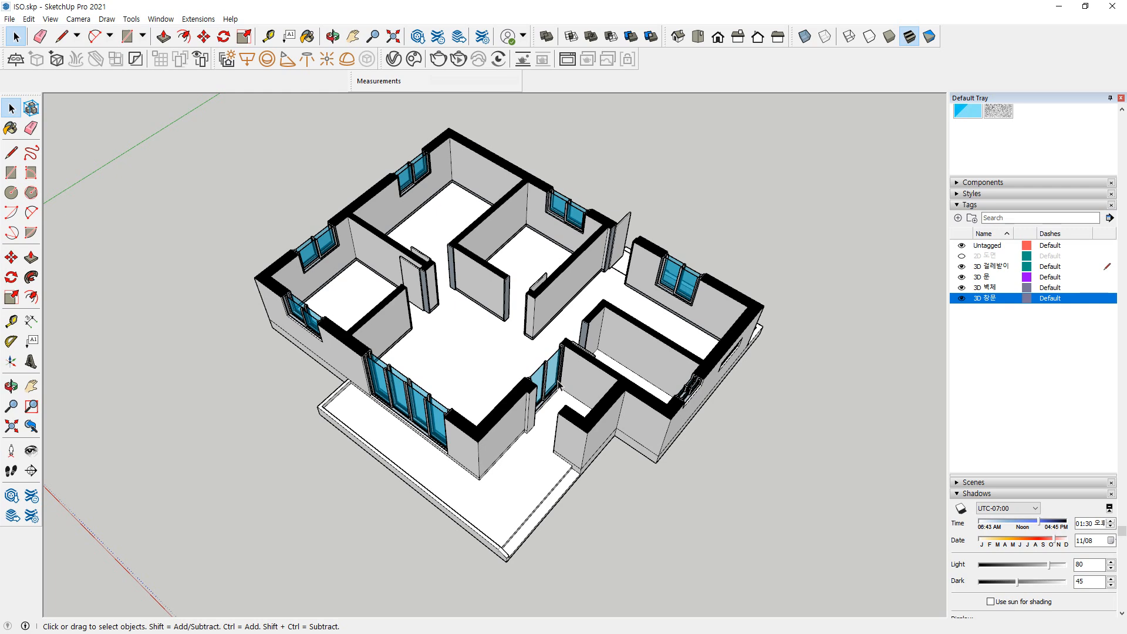
{"action": "key", "text": "m"}
{"action": "scroll", "coordinate": [593, 286], "scroll_direction": "up", "scroll_amount": 2}
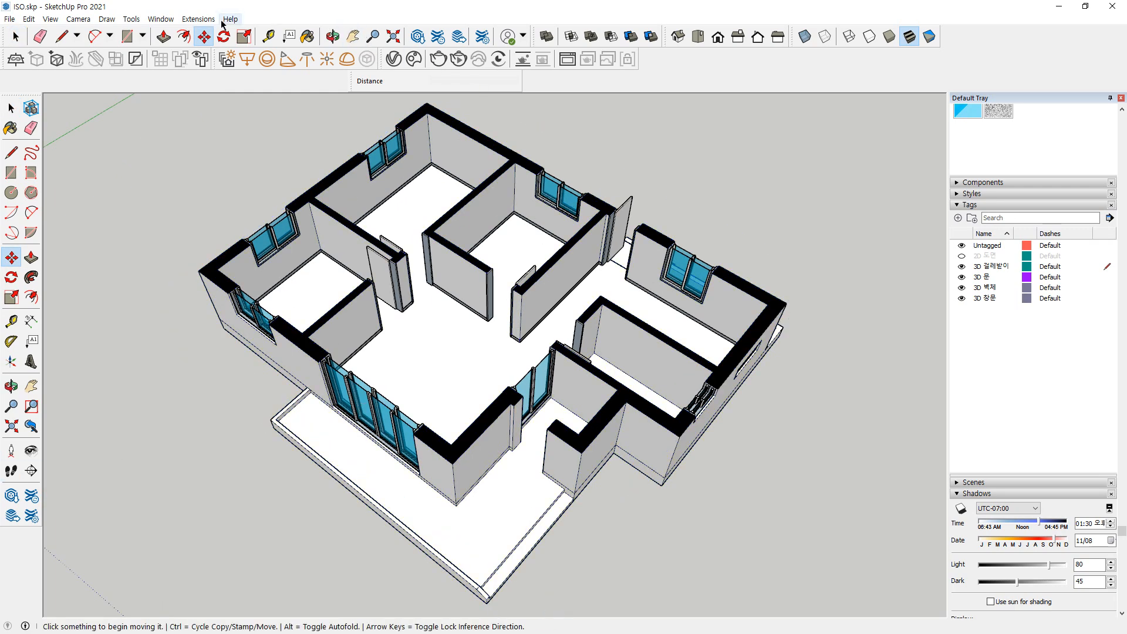
Try to open 3D Warehouse from within SketchUp and close its window
{"action": "left_click", "coordinate": [184, 21]}
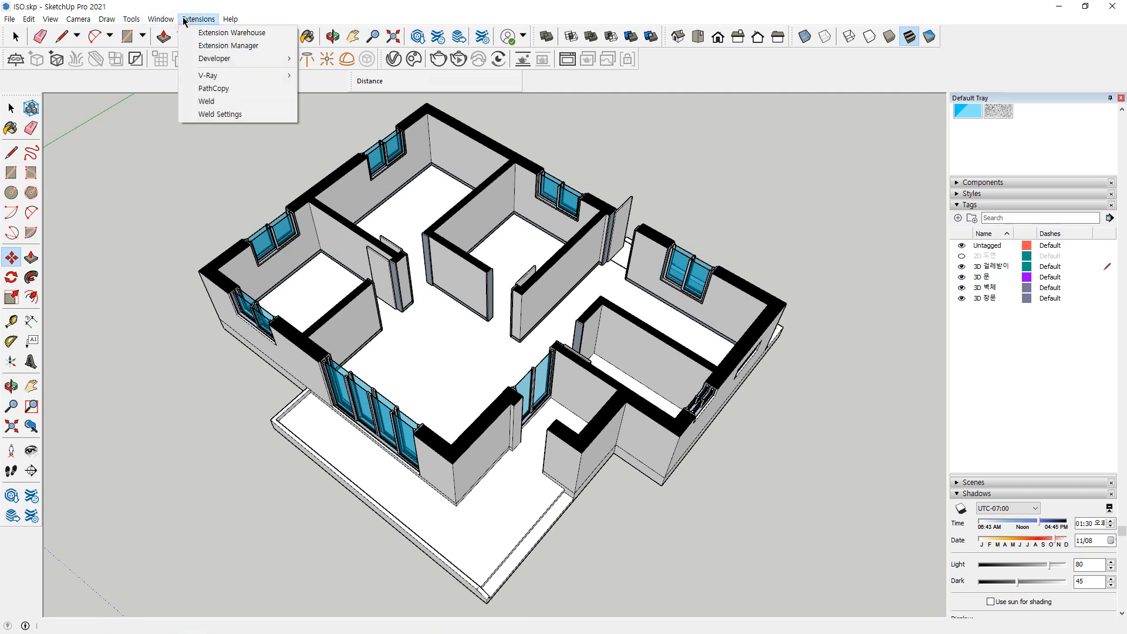
{"action": "mouse_move", "coordinate": [166, 22]}
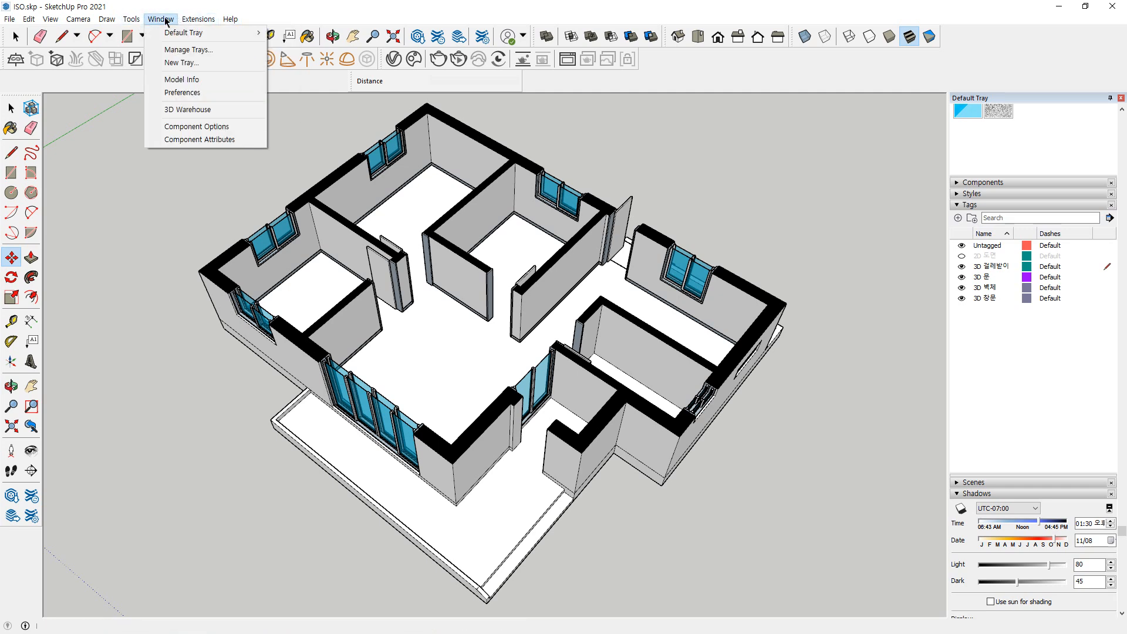
{"action": "left_click", "coordinate": [166, 21]}
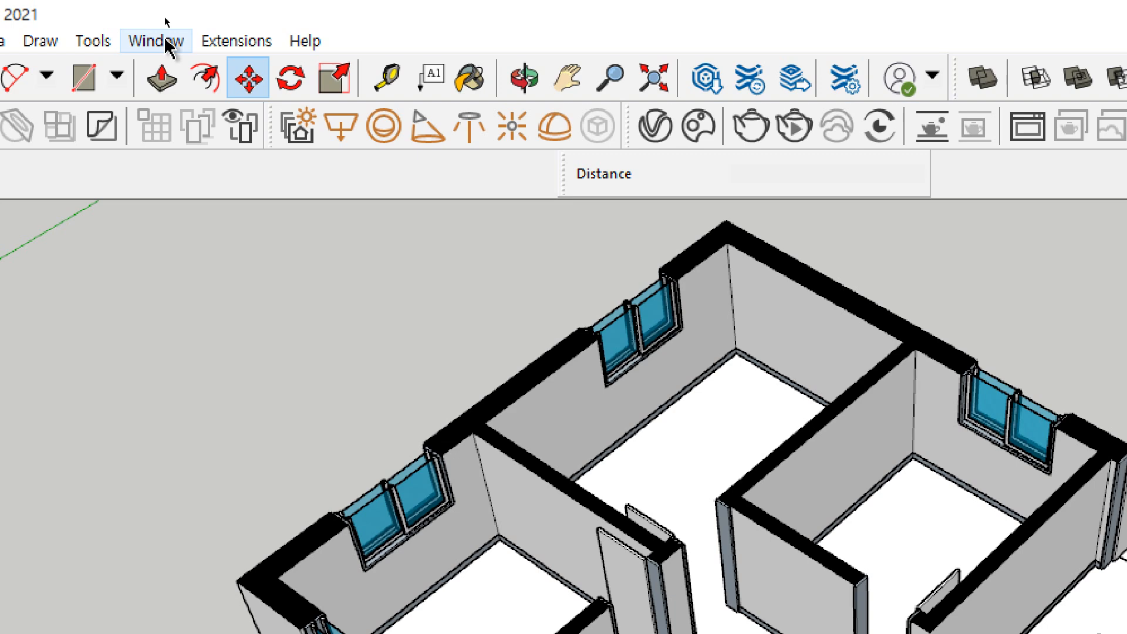
{"action": "left_click", "coordinate": [166, 22]}
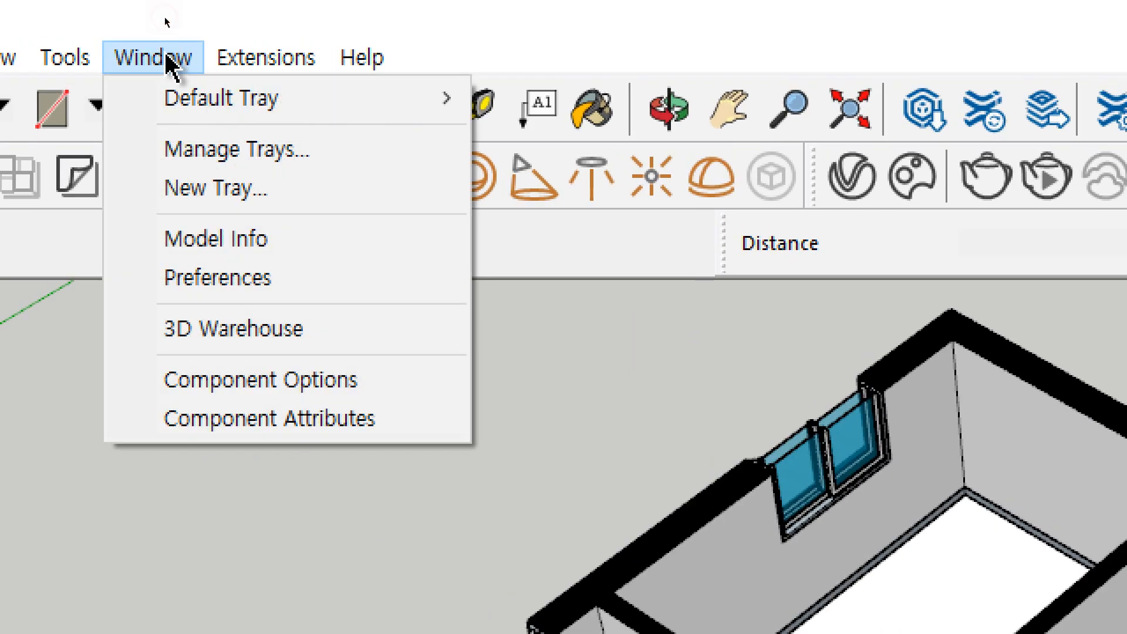
{"action": "left_click", "coordinate": [195, 344]}
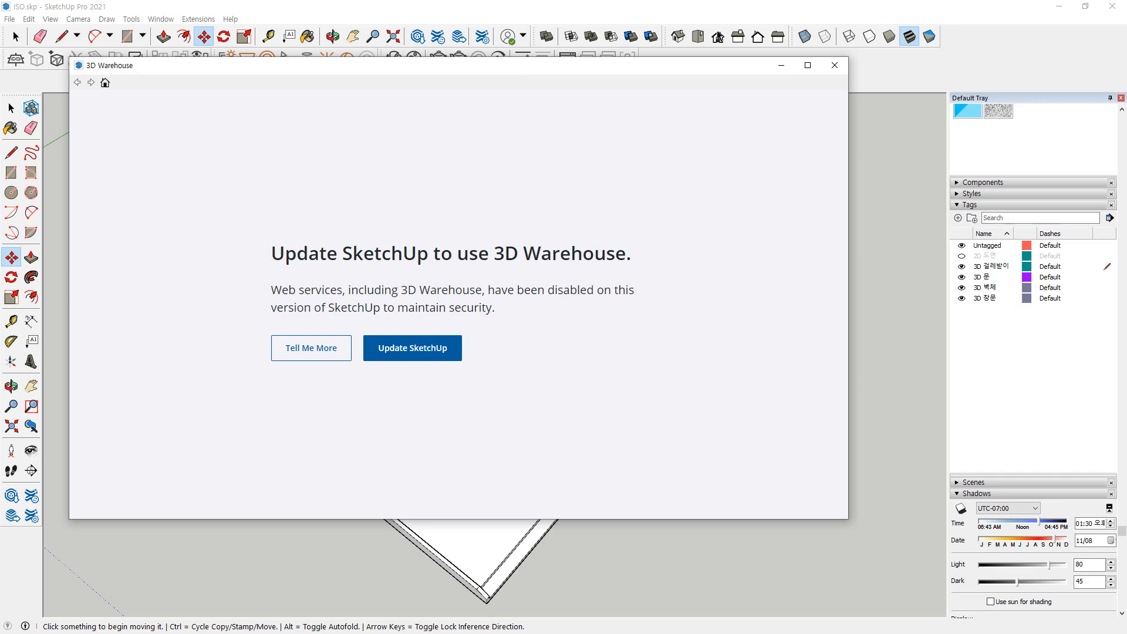
{"action": "left_click", "coordinate": [838, 69]}
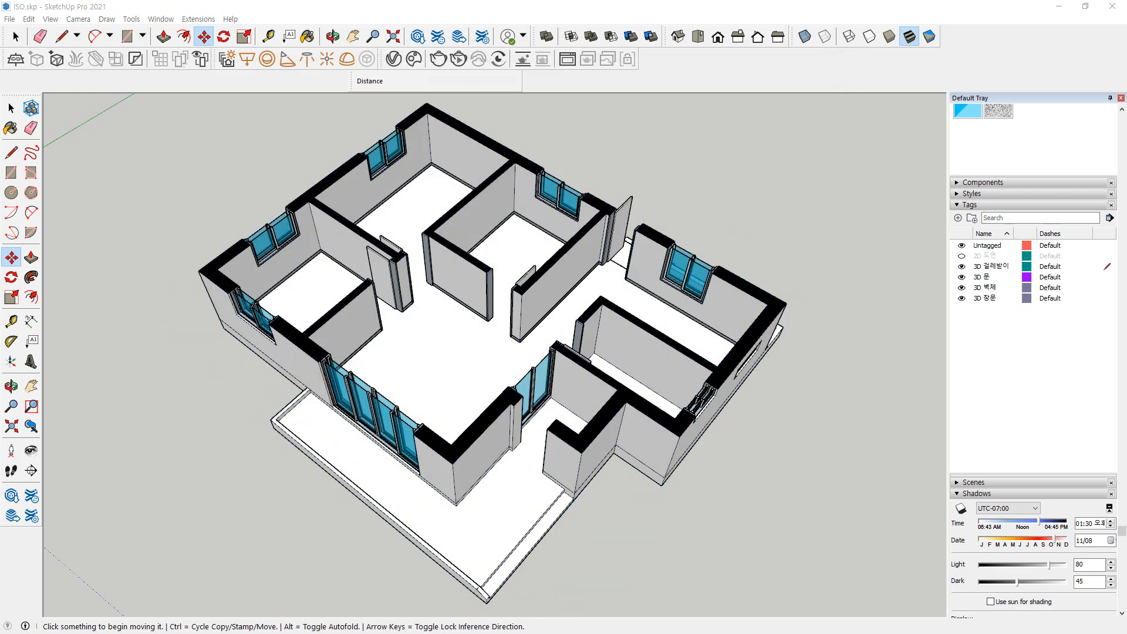
Switch to the web browser, show the 3D Warehouse home page and shift the browser window toward the middle of the screen
{"action": "key", "text": "alt+Tab"}
{"action": "left_click", "coordinate": [425, 43]}
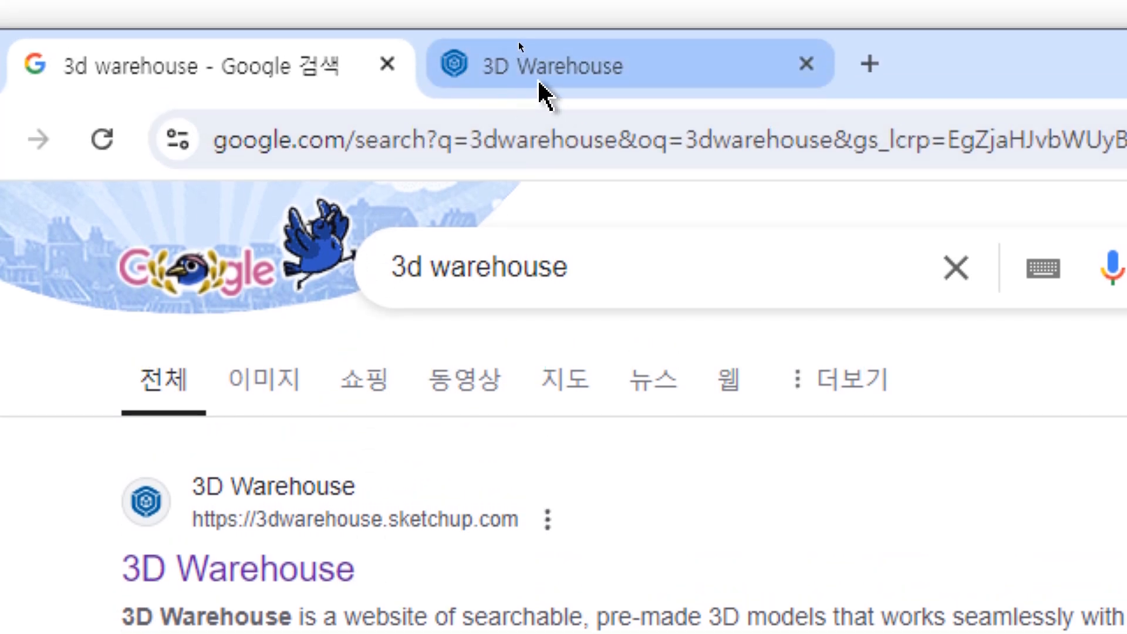
{"action": "left_click", "coordinate": [532, 50]}
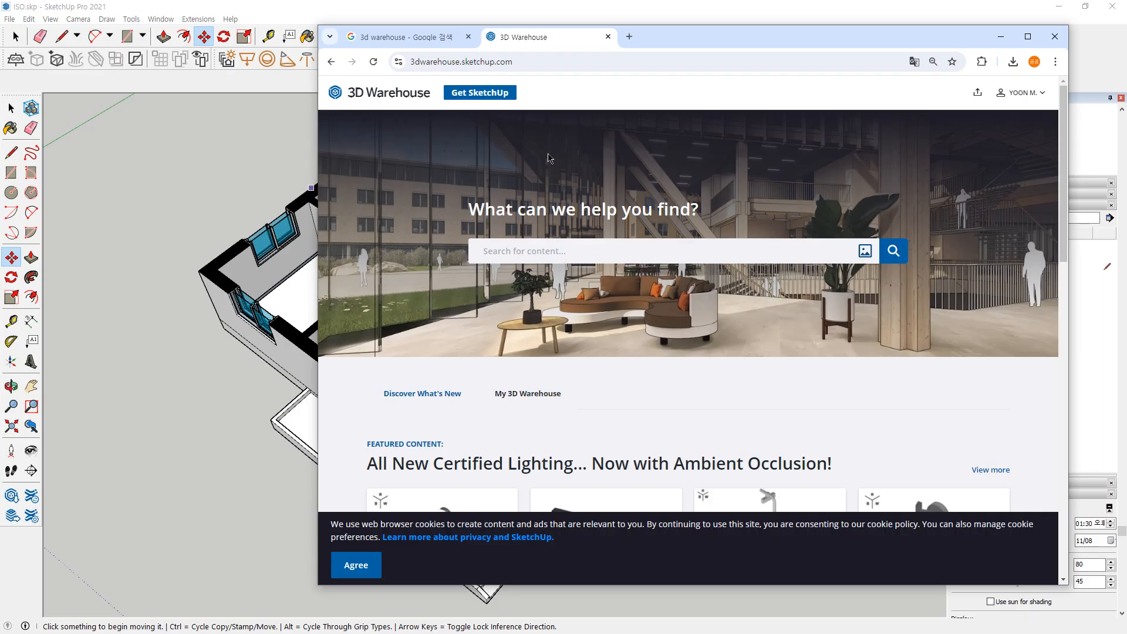
{"action": "left_click_drag", "start_coordinate": [770, 42], "coordinate": [681, 42]}
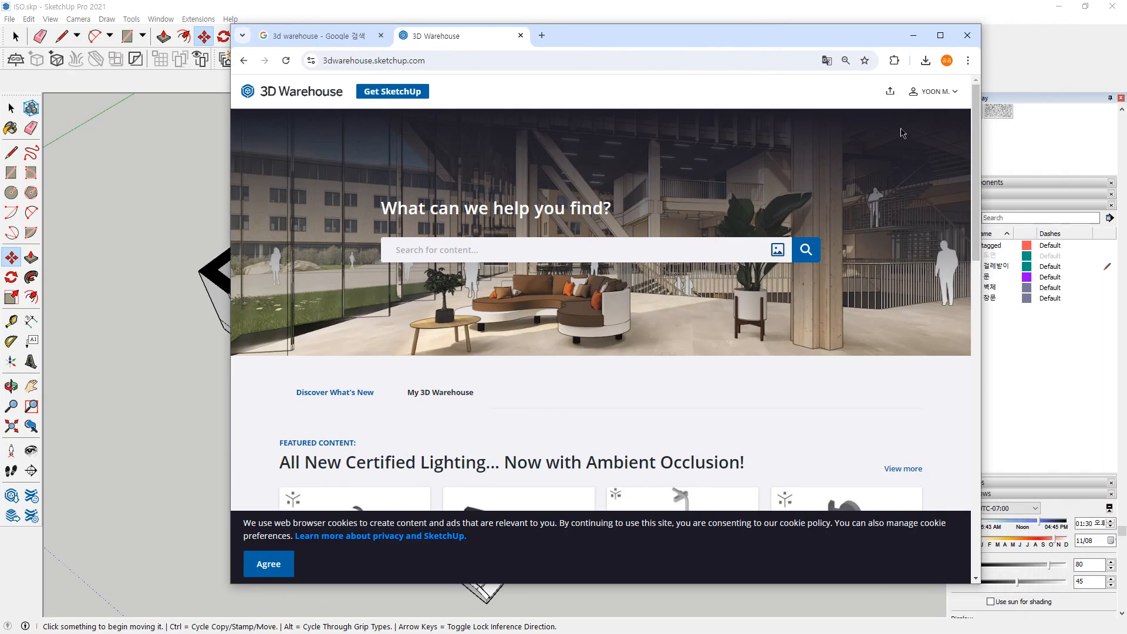
{"action": "mouse_move", "coordinate": [959, 116]}
{"action": "left_mouse_down"}
{"action": "mouse_move", "coordinate": [969, 95]}
{"action": "mouse_move", "coordinate": [946, 116]}
{"action": "left_mouse_up"}
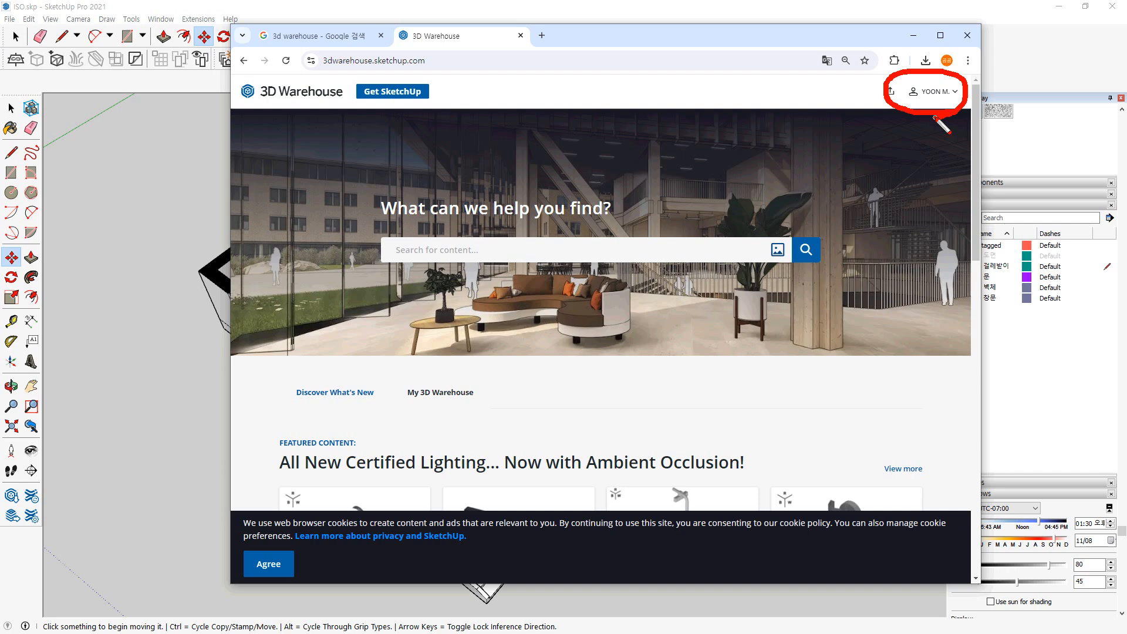
{"action": "mouse_move", "coordinate": [903, 174]}
{"action": "left_mouse_down"}
{"action": "mouse_move", "coordinate": [921, 118]}
{"action": "mouse_move", "coordinate": [911, 130]}
{"action": "mouse_move", "coordinate": [934, 138]}
{"action": "left_mouse_up"}
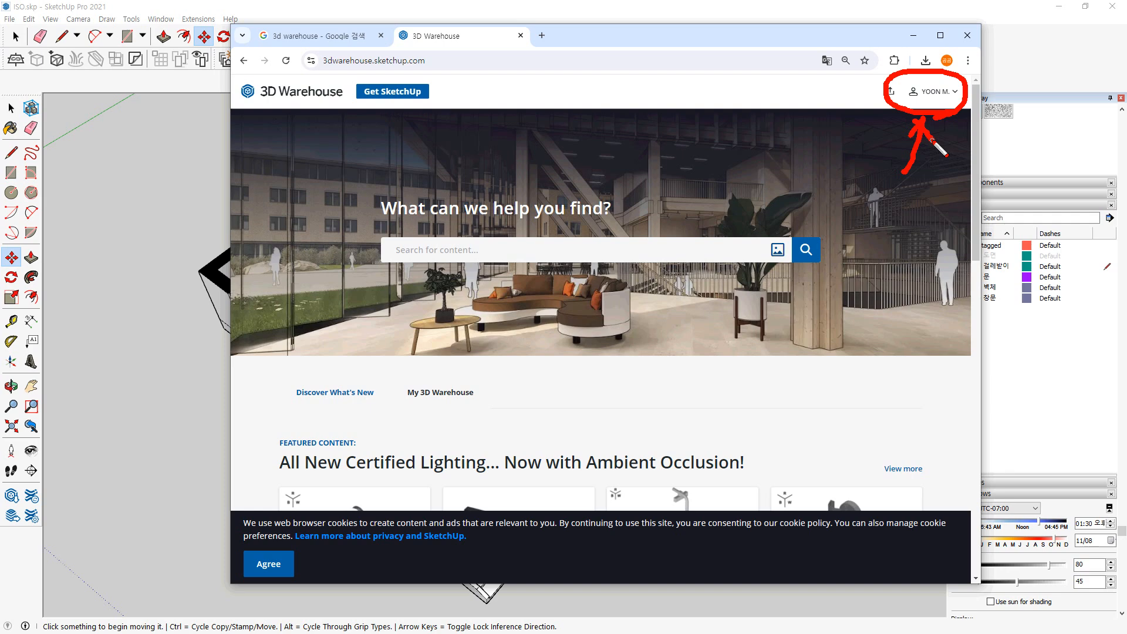
{"action": "key", "text": "Escape"}
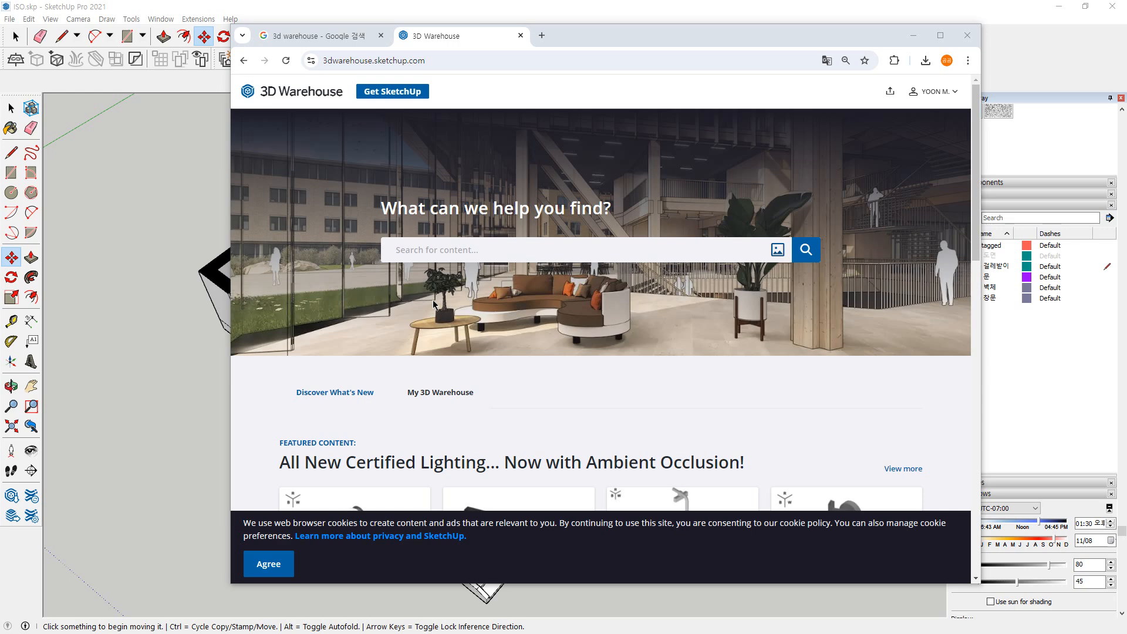
Look over the featured models on the 3D Warehouse home page and search the site for "sofa"
{"action": "scroll", "coordinate": [504, 340], "scroll_direction": "down", "scroll_amount": 4}
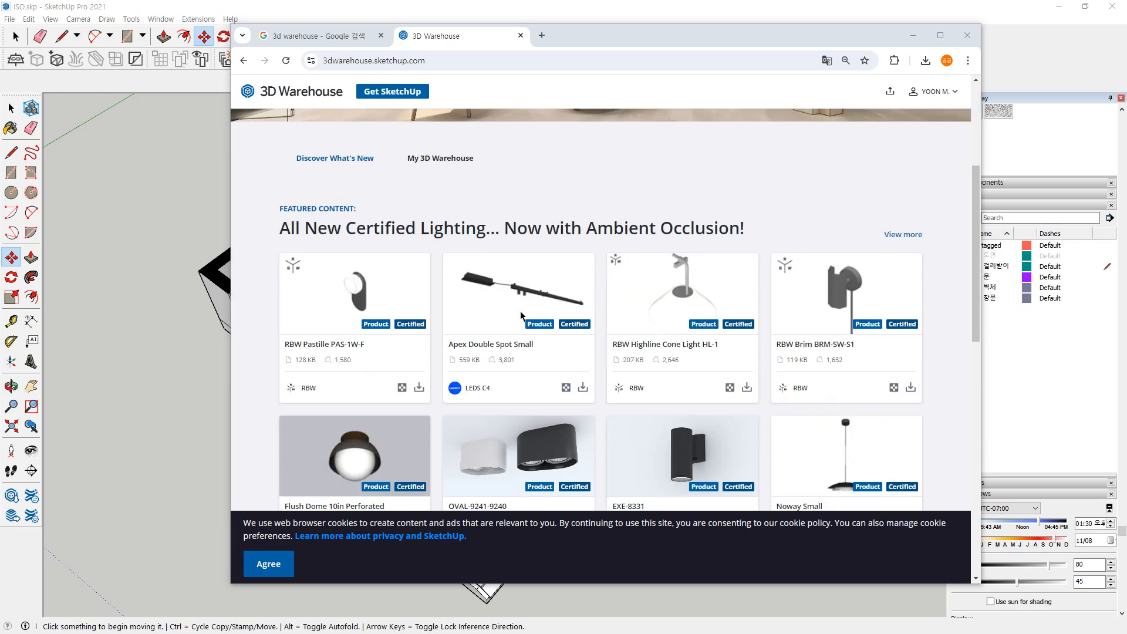
{"action": "scroll", "coordinate": [503, 342], "scroll_direction": "down", "scroll_amount": 2}
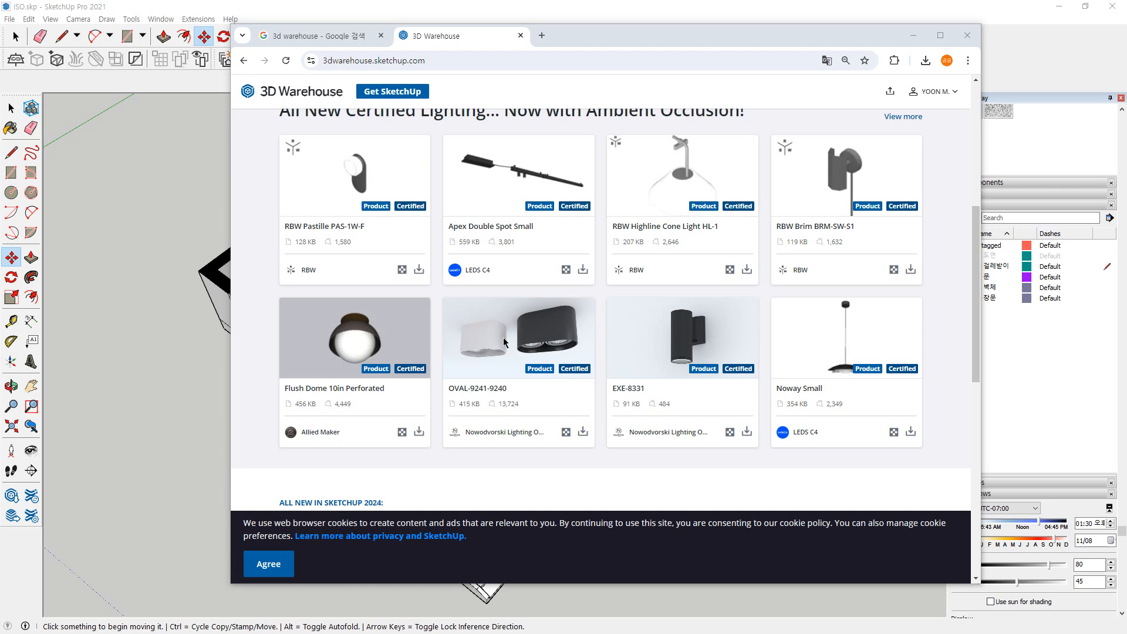
{"action": "scroll", "coordinate": [608, 367], "scroll_direction": "down", "scroll_amount": 6}
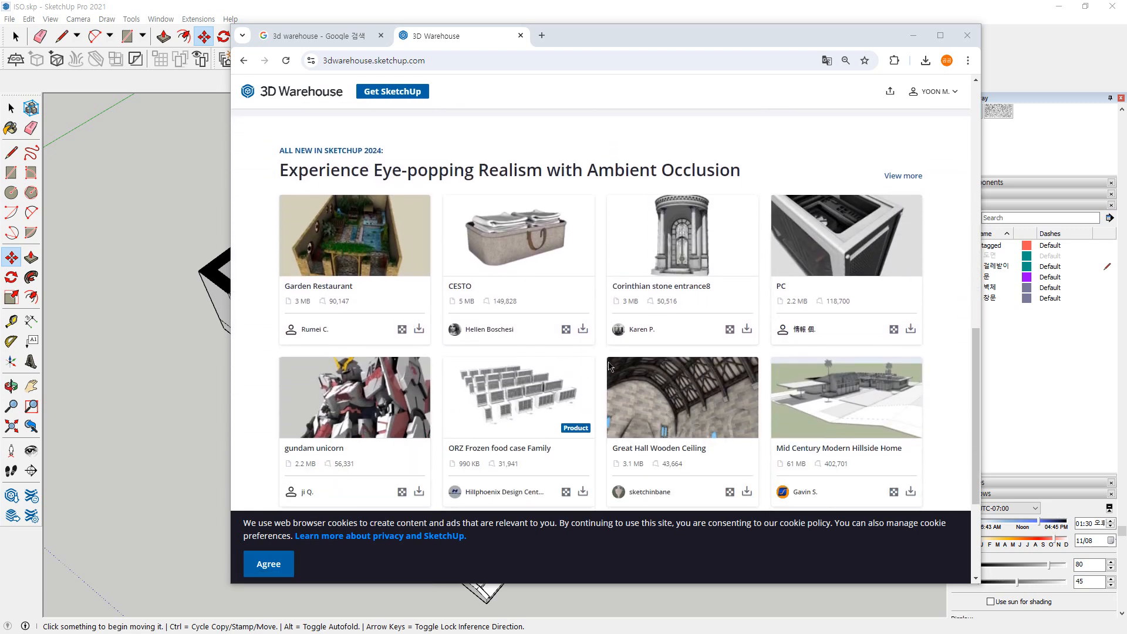
{"action": "scroll", "coordinate": [609, 366], "scroll_direction": "down", "scroll_amount": 3}
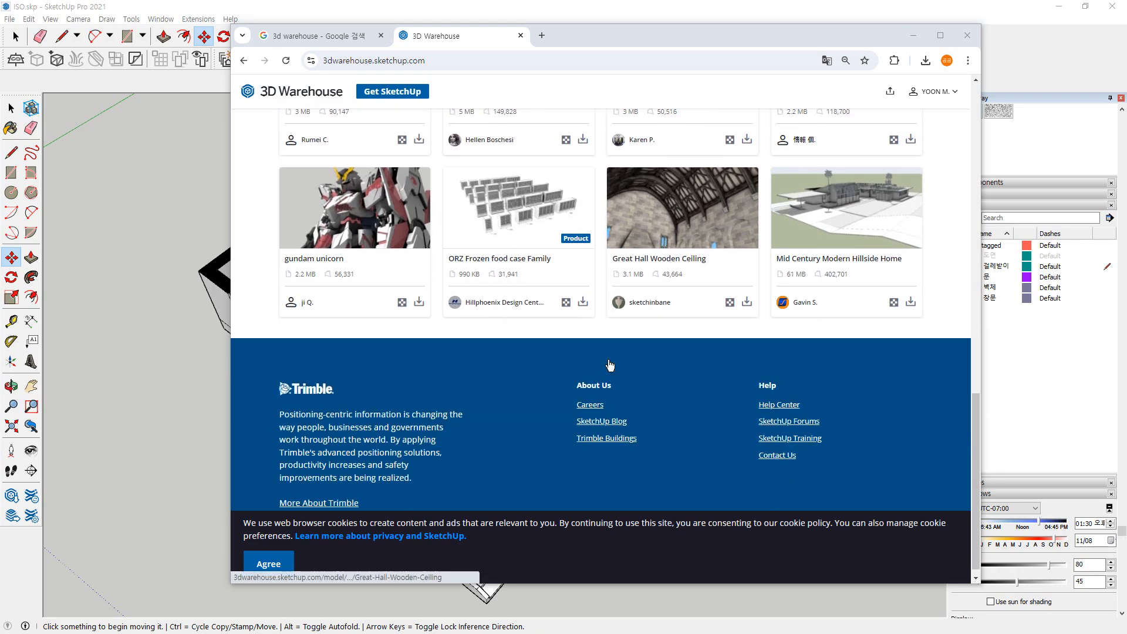
{"action": "scroll", "coordinate": [605, 352], "scroll_direction": "up", "scroll_amount": 10}
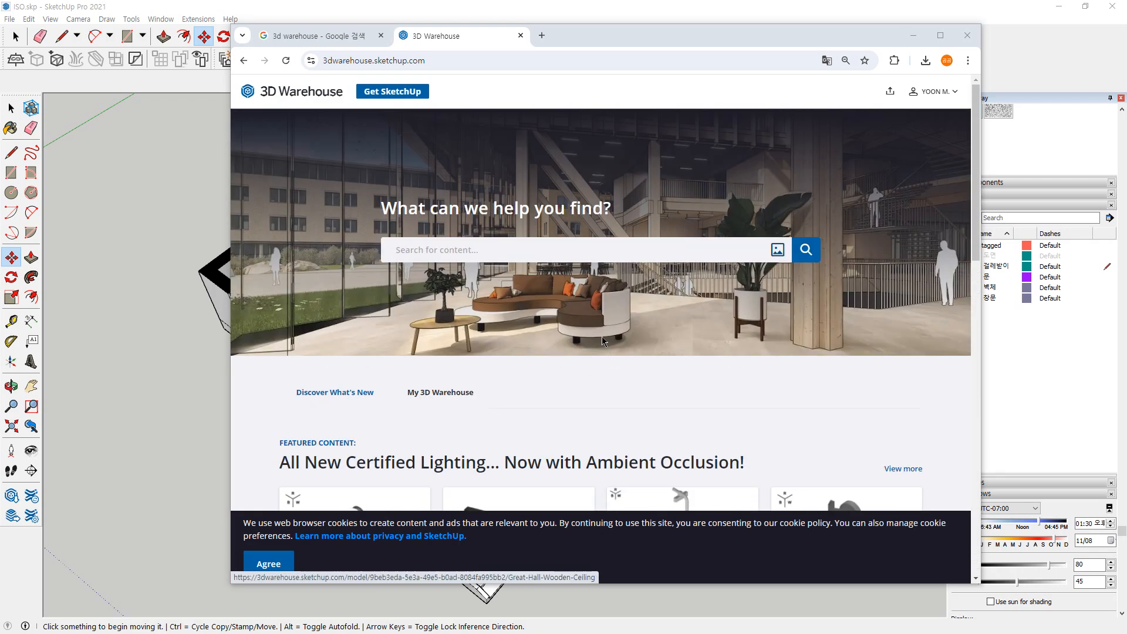
{"action": "left_click", "coordinate": [537, 247]}
{"action": "type", "text": "s"}
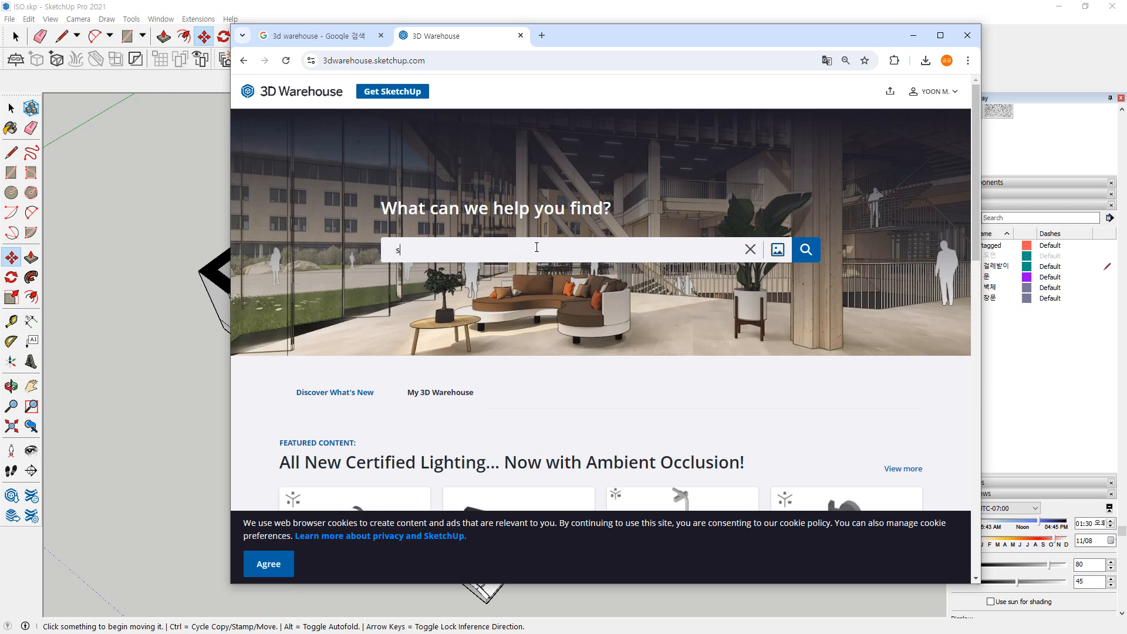
{"action": "type", "text": "ofa"}
{"action": "key", "text": "Return"}
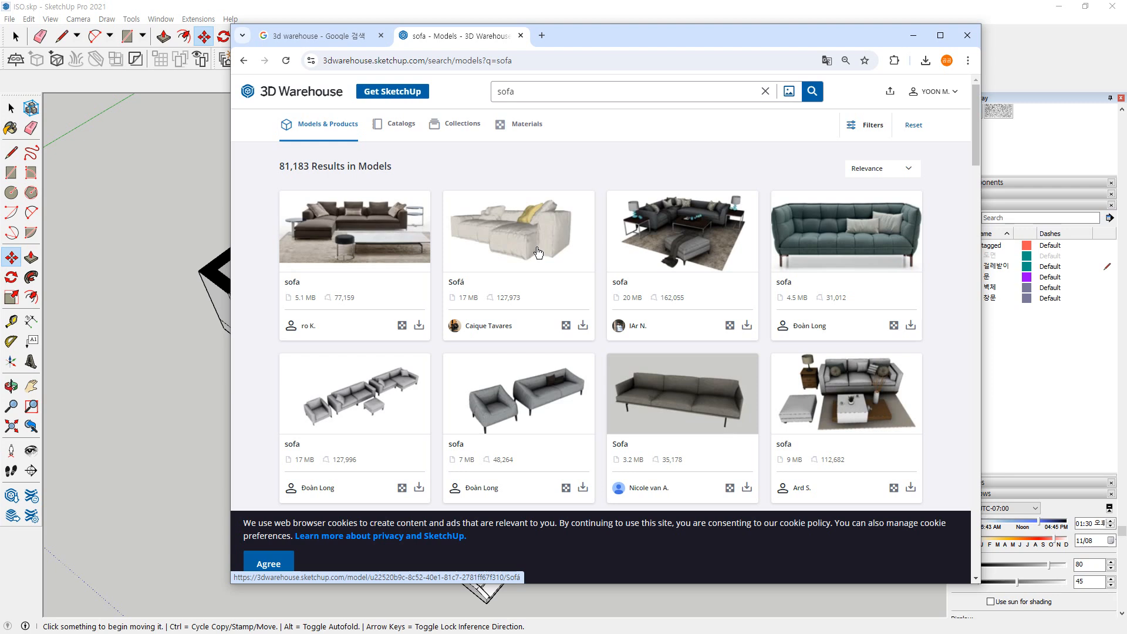
Check the download formats of the first two sofa results and open the page of the cream sectional with the yellow cushion
{"action": "left_click", "coordinate": [420, 327]}
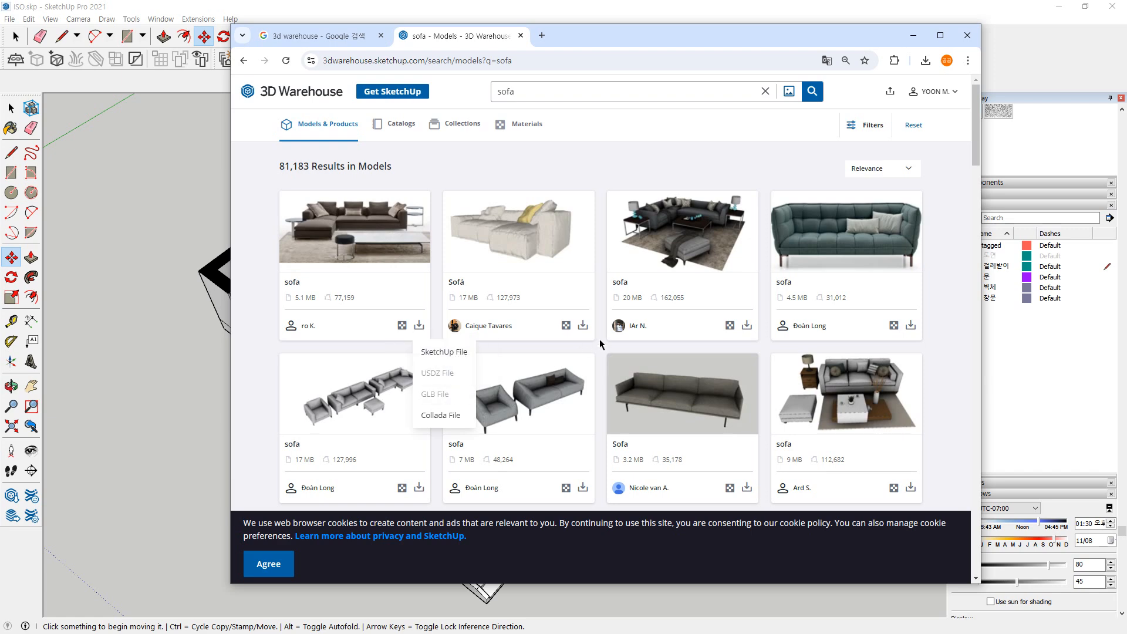
{"action": "left_click", "coordinate": [583, 326]}
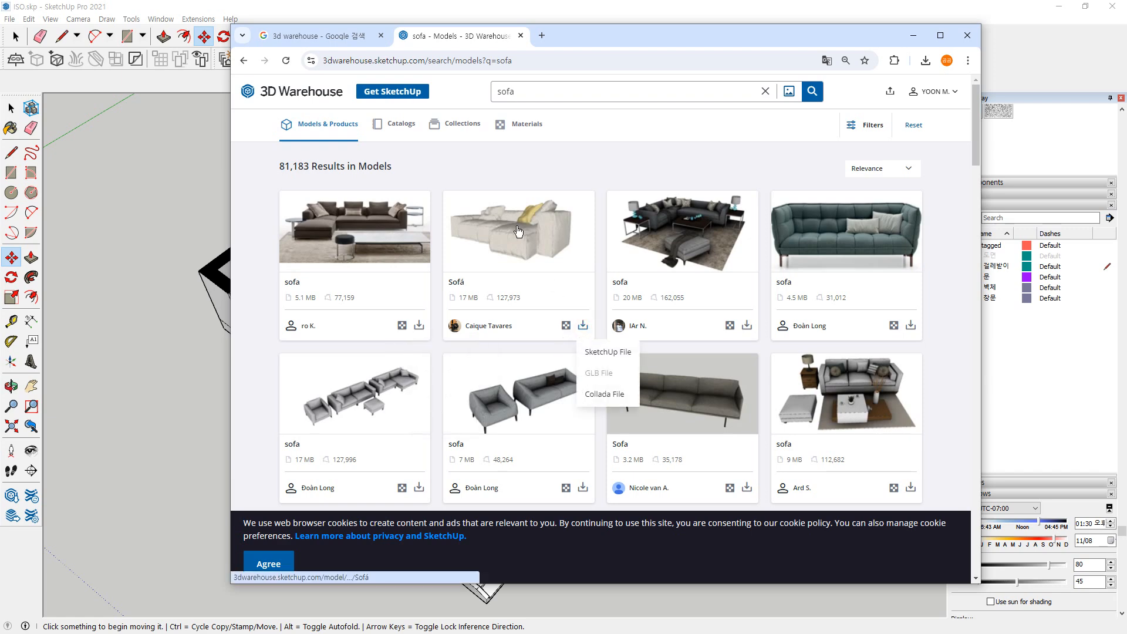
{"action": "left_click", "coordinate": [502, 238]}
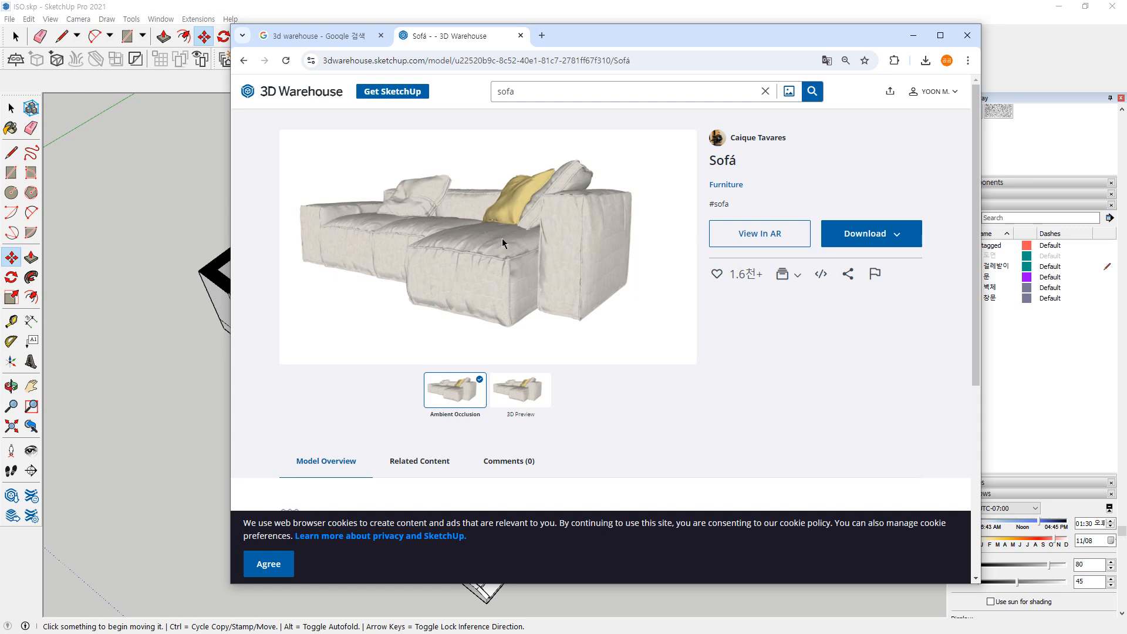
Review the sectional sofa's model info, related content and comments
{"action": "scroll", "coordinate": [504, 244], "scroll_direction": "down", "scroll_amount": 5}
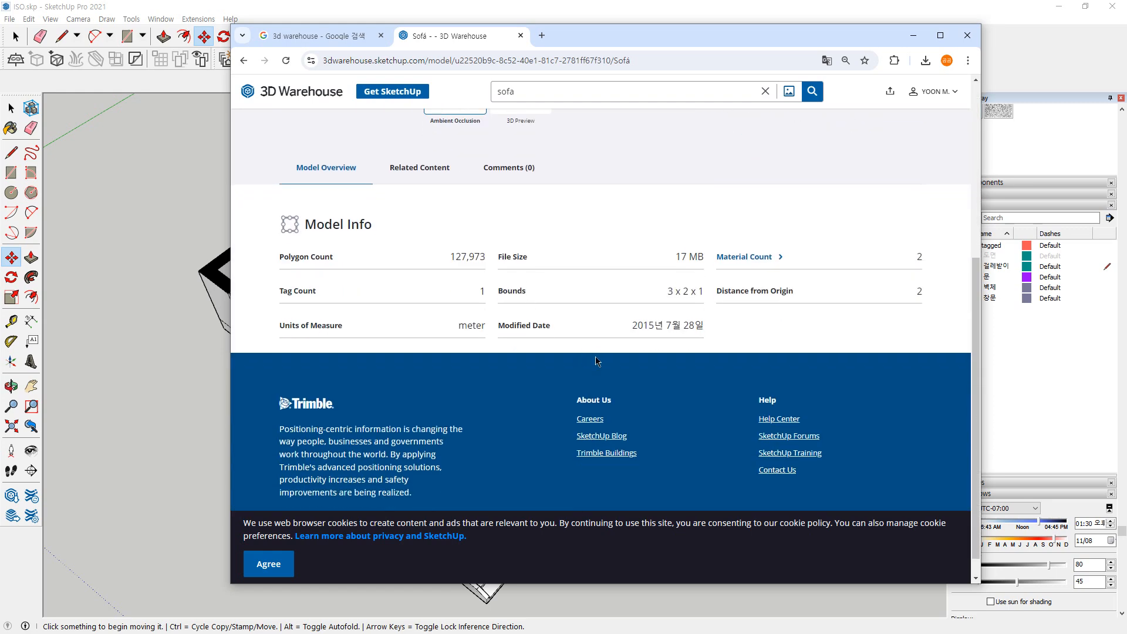
{"action": "scroll", "coordinate": [593, 347], "scroll_direction": "up", "scroll_amount": 4}
{"action": "scroll", "coordinate": [594, 348], "scroll_direction": "down", "scroll_amount": 4}
{"action": "left_click", "coordinate": [431, 171]}
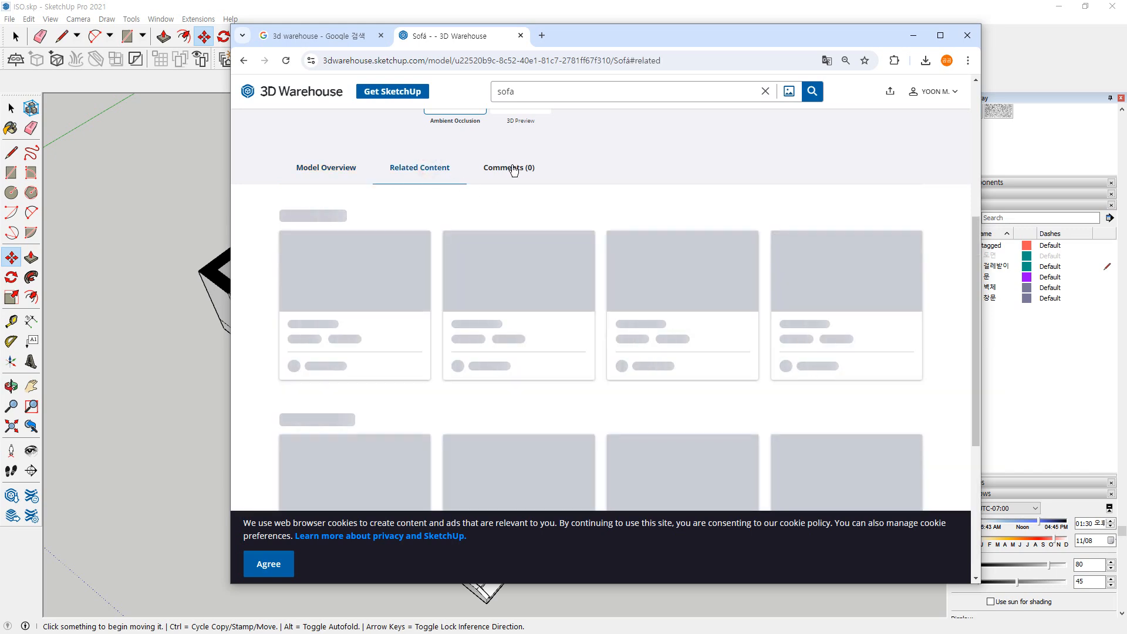
{"action": "left_click", "coordinate": [511, 171]}
{"action": "left_click", "coordinate": [347, 170]}
{"action": "scroll", "coordinate": [724, 234], "scroll_direction": "up", "scroll_amount": 5}
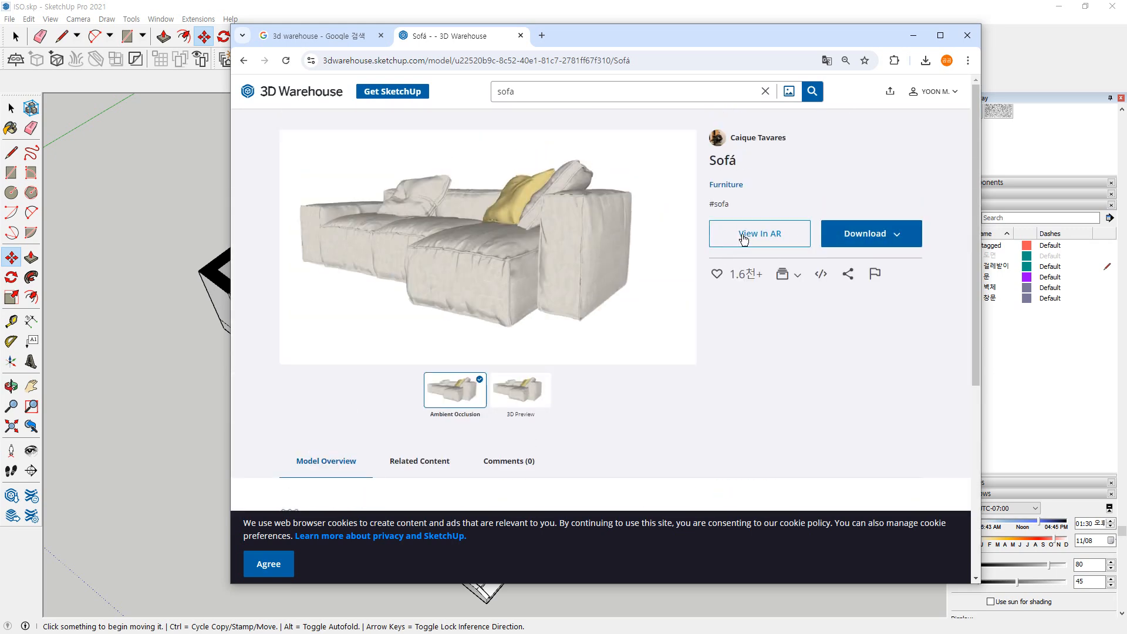
View the sofa's AR code and close it, and inspect the sofa in the 3D preview from another angle
{"action": "left_click", "coordinate": [756, 236]}
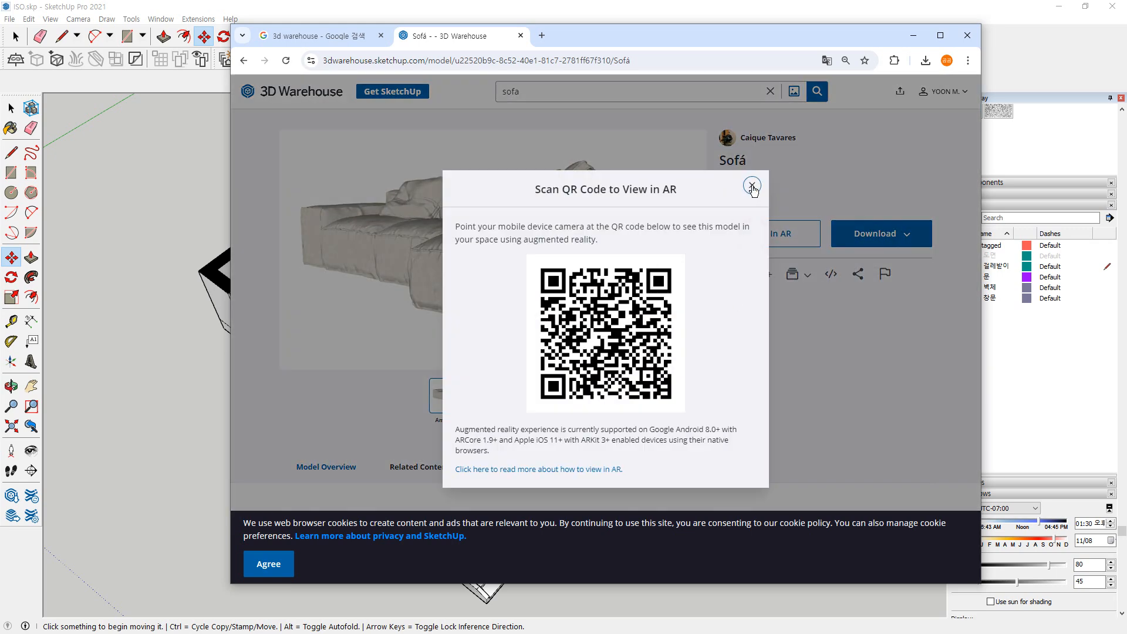
{"action": "left_click", "coordinate": [753, 186]}
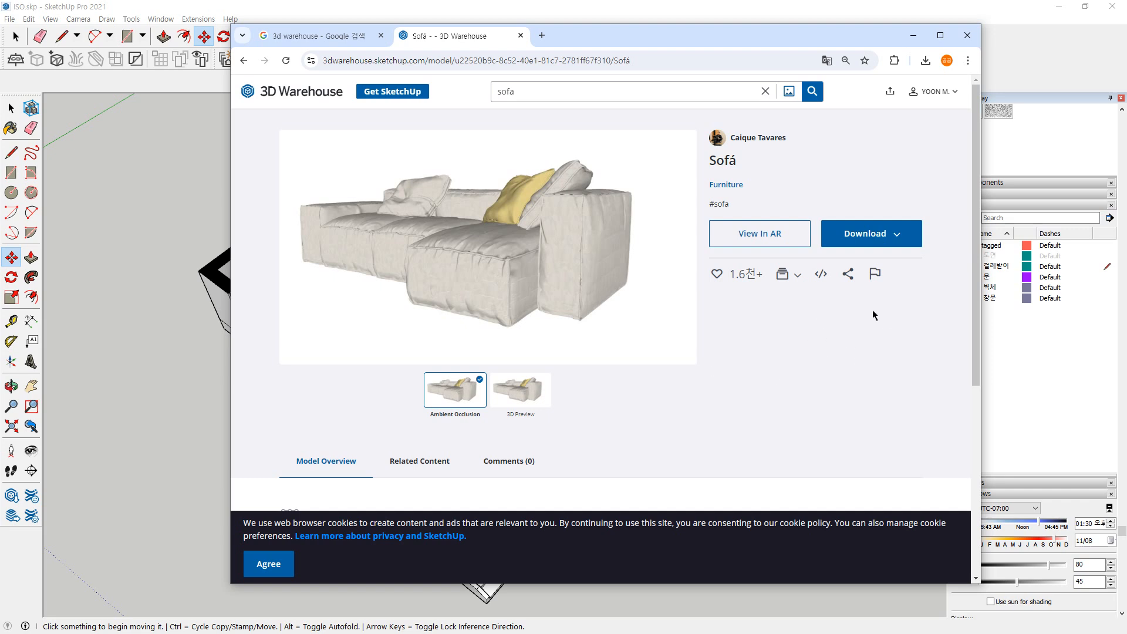
{"action": "left_click", "coordinate": [529, 393]}
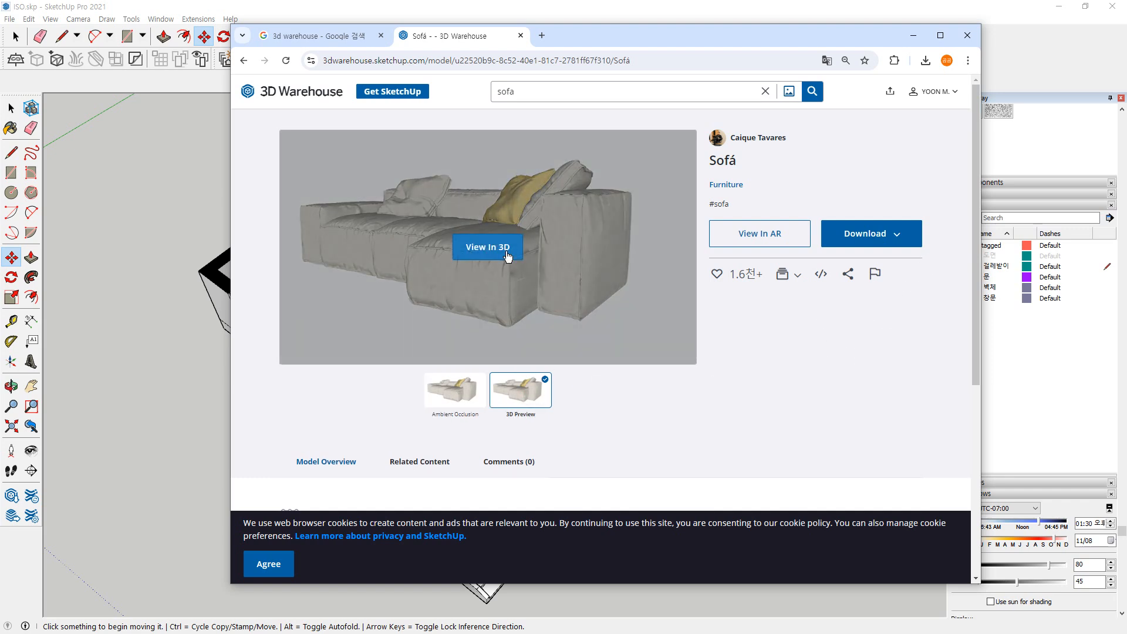
{"action": "left_click", "coordinate": [501, 250]}
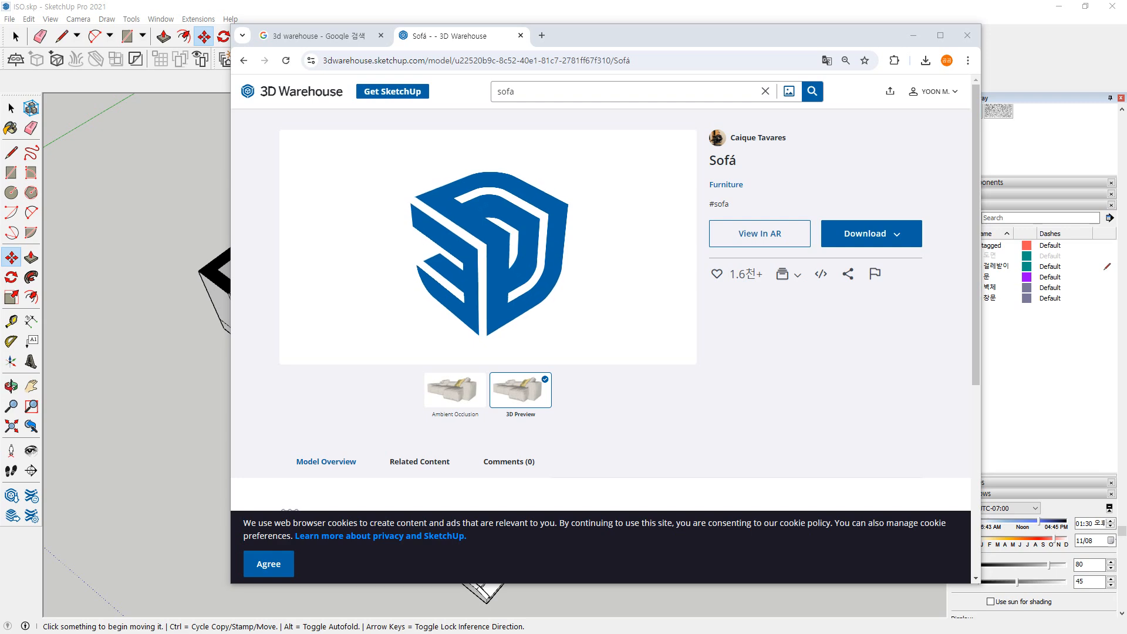
{"action": "left_click_drag", "start_coordinate": [499, 282], "coordinate": [547, 287]}
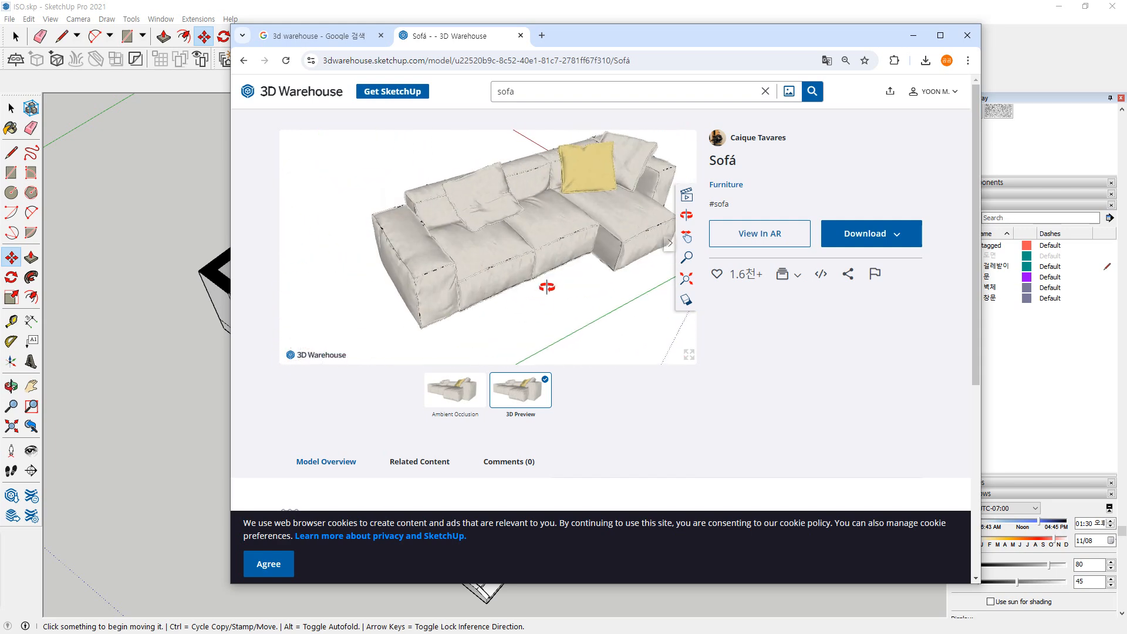
Download the sectional sofa as a SketchUp file, check its model info and return to the floor plan in SketchUp
{"action": "left_click", "coordinate": [901, 238]}
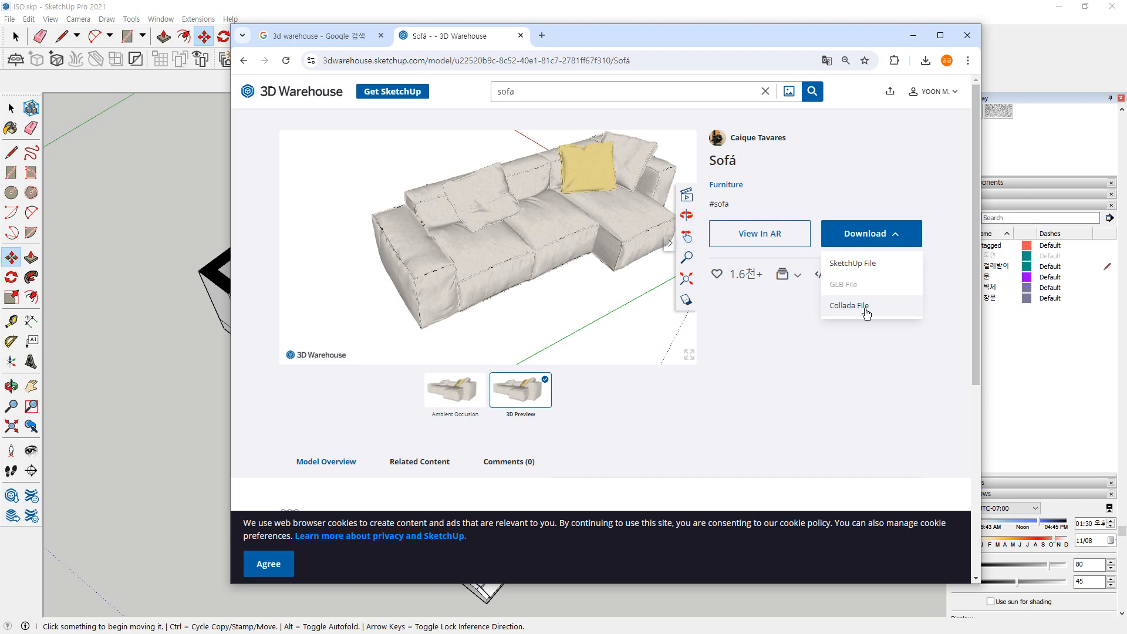
{"action": "left_click", "coordinate": [860, 265]}
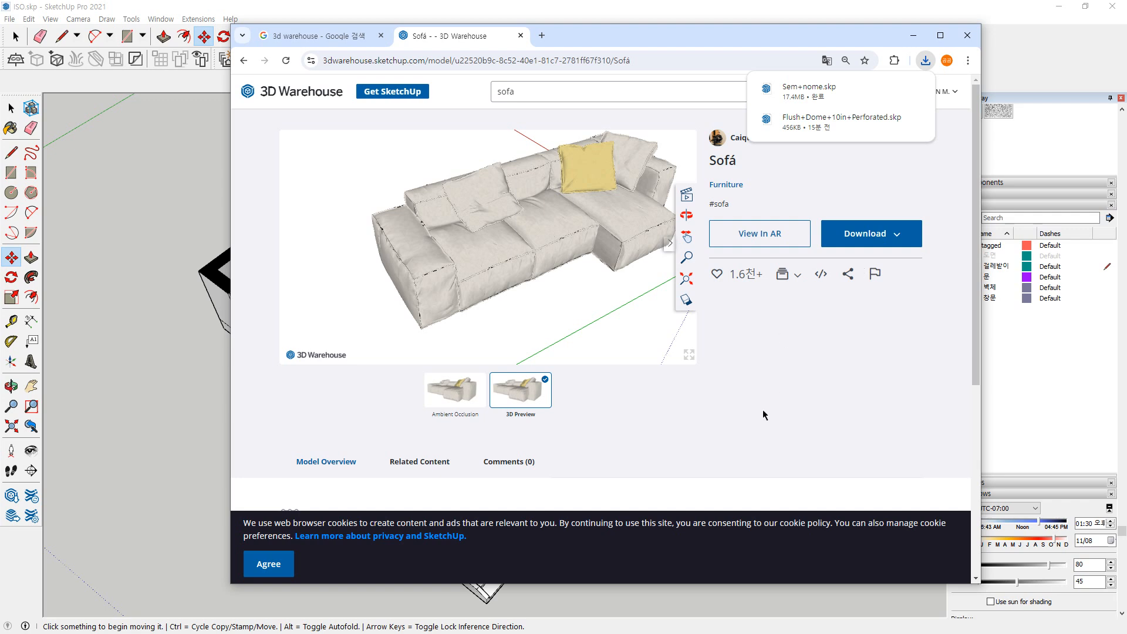
{"action": "scroll", "coordinate": [762, 415], "scroll_direction": "down", "scroll_amount": 2}
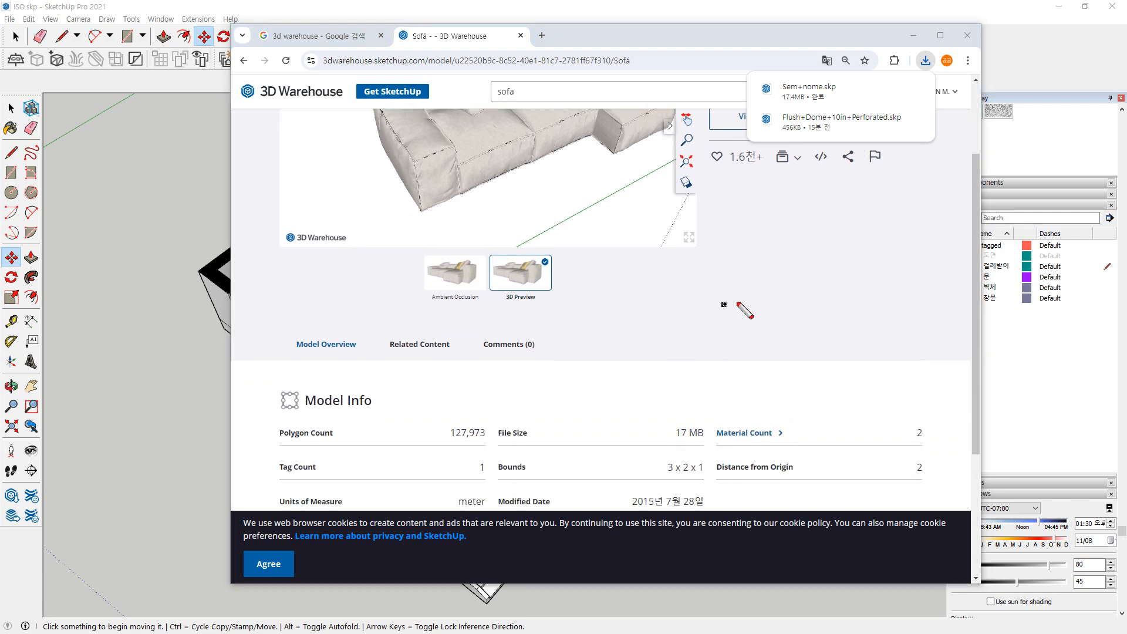
{"action": "mouse_move", "coordinate": [644, 355]}
{"action": "left_mouse_down"}
{"action": "mouse_move", "coordinate": [716, 247]}
{"action": "mouse_move", "coordinate": [696, 370]}
{"action": "mouse_move", "coordinate": [668, 365]}
{"action": "left_mouse_up"}
{"action": "scroll", "coordinate": [861, 182], "scroll_direction": "up", "scroll_amount": 2}
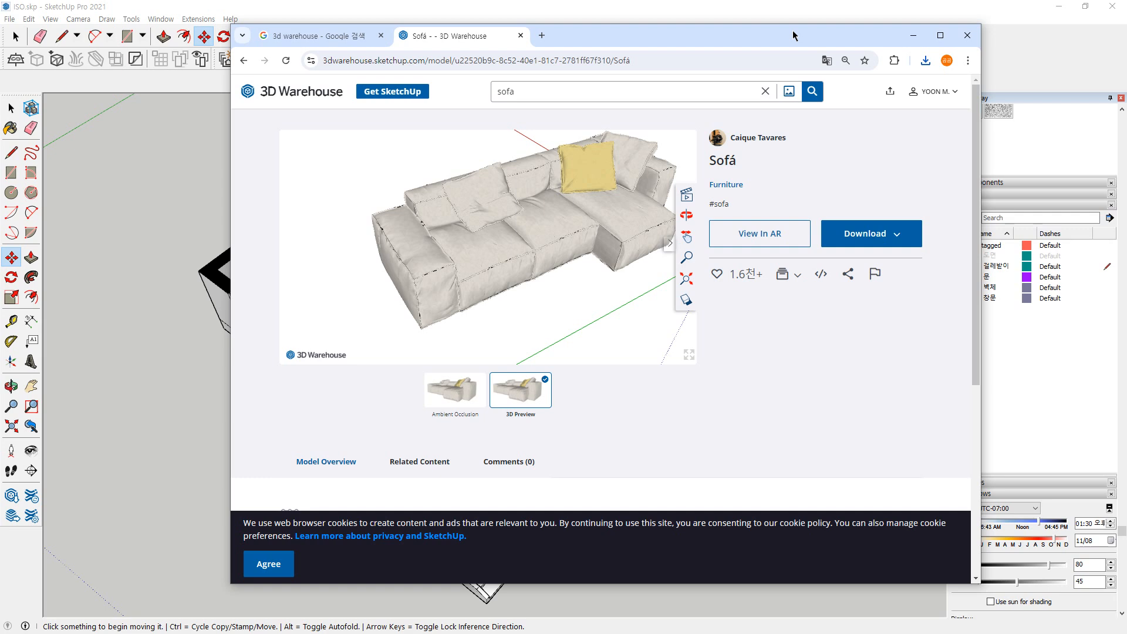
{"action": "key", "text": "alt+Tab"}
{"action": "key", "text": "ctrl"}
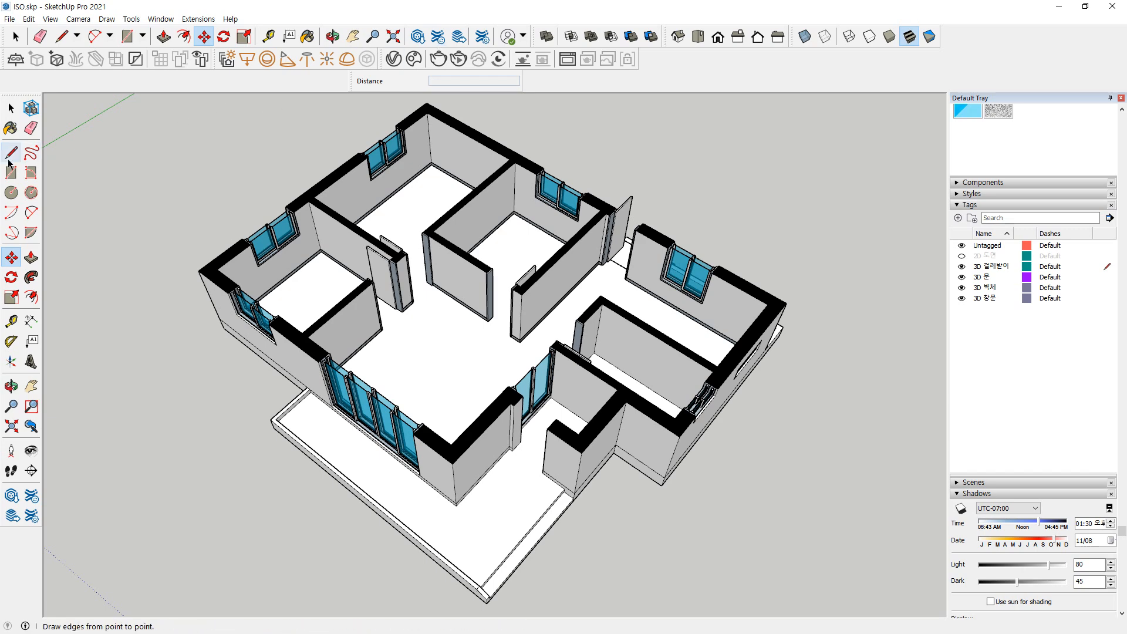
{"action": "left_click", "coordinate": [9, 19]}
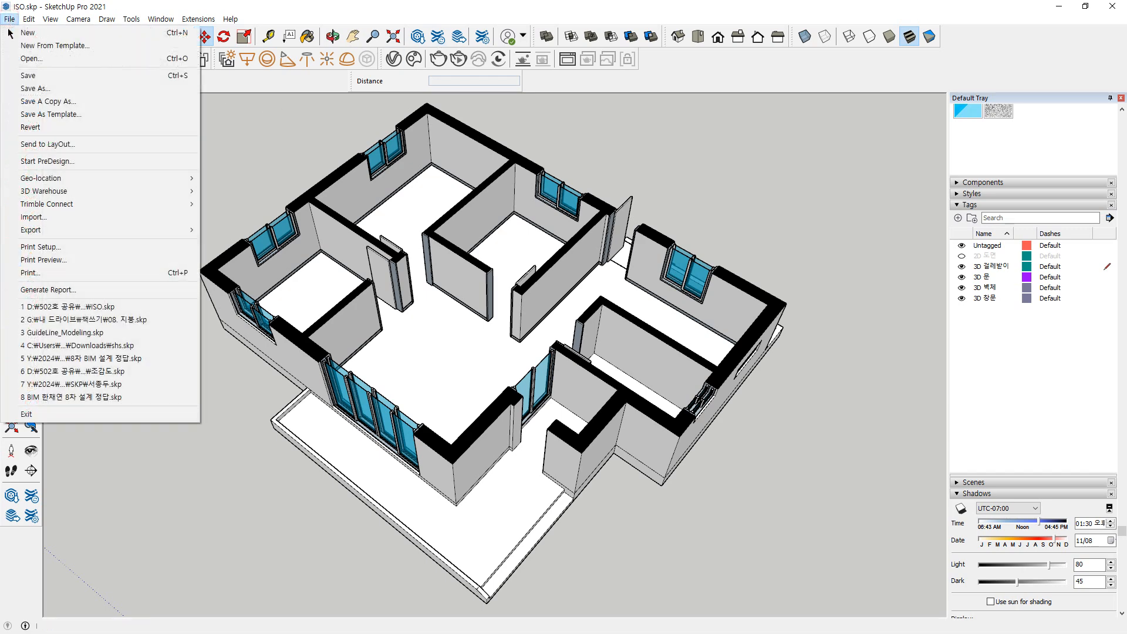
{"action": "left_click", "coordinate": [36, 218]}
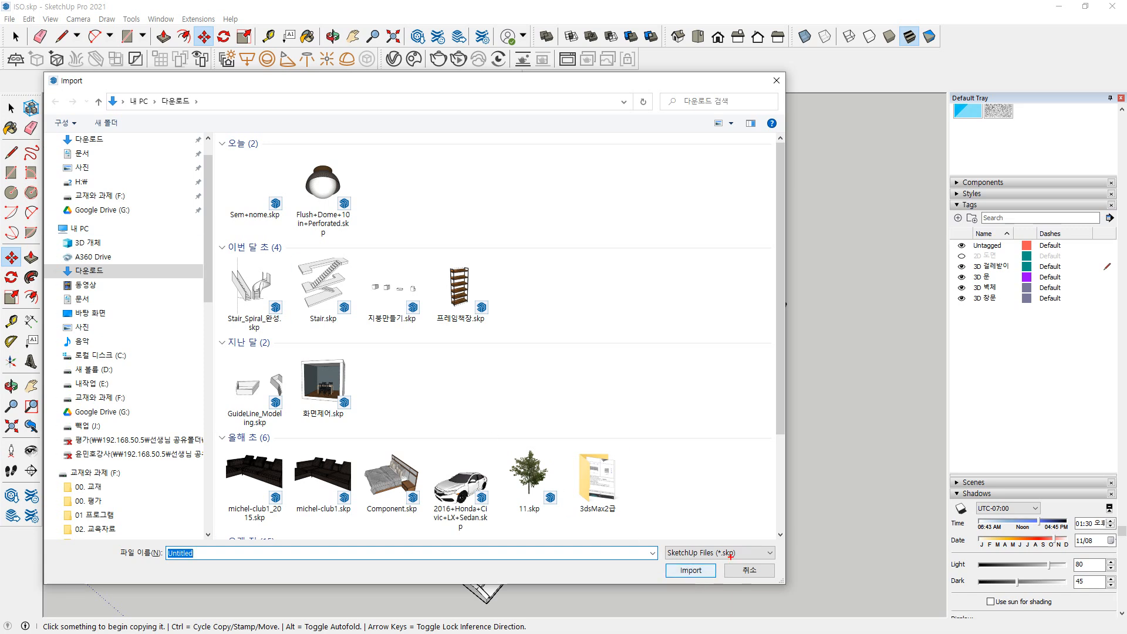
{"action": "key", "text": "Escape"}
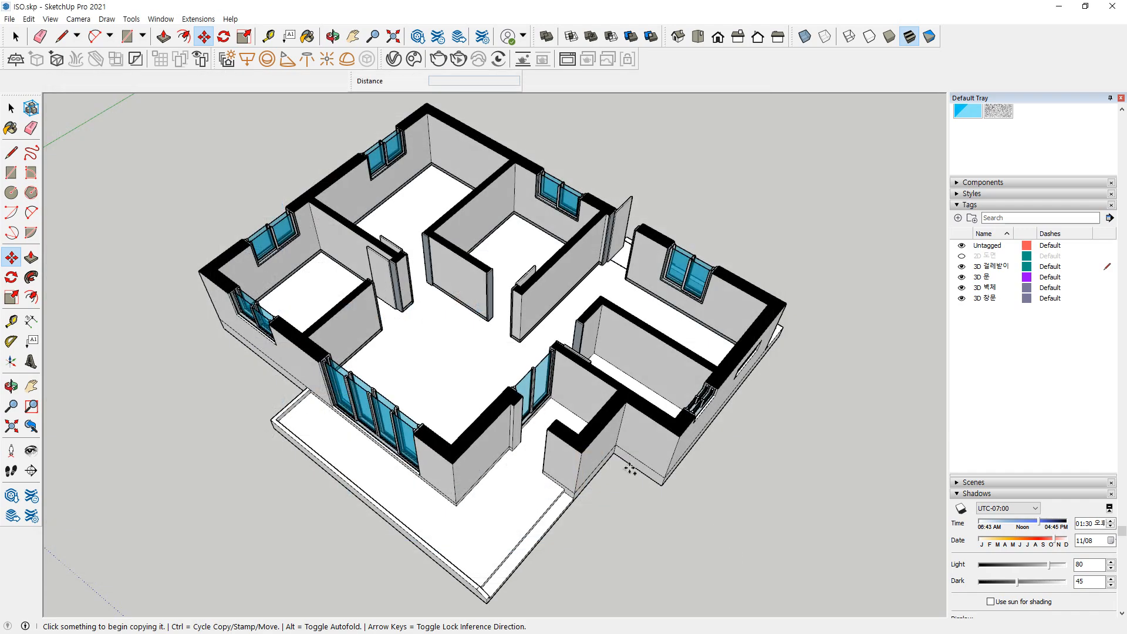
Import the downloaded sofa Sem+nome.skp with the SketchUp file type and place it on the empty ground outside the floor plan
{"action": "left_click", "coordinate": [10, 19]}
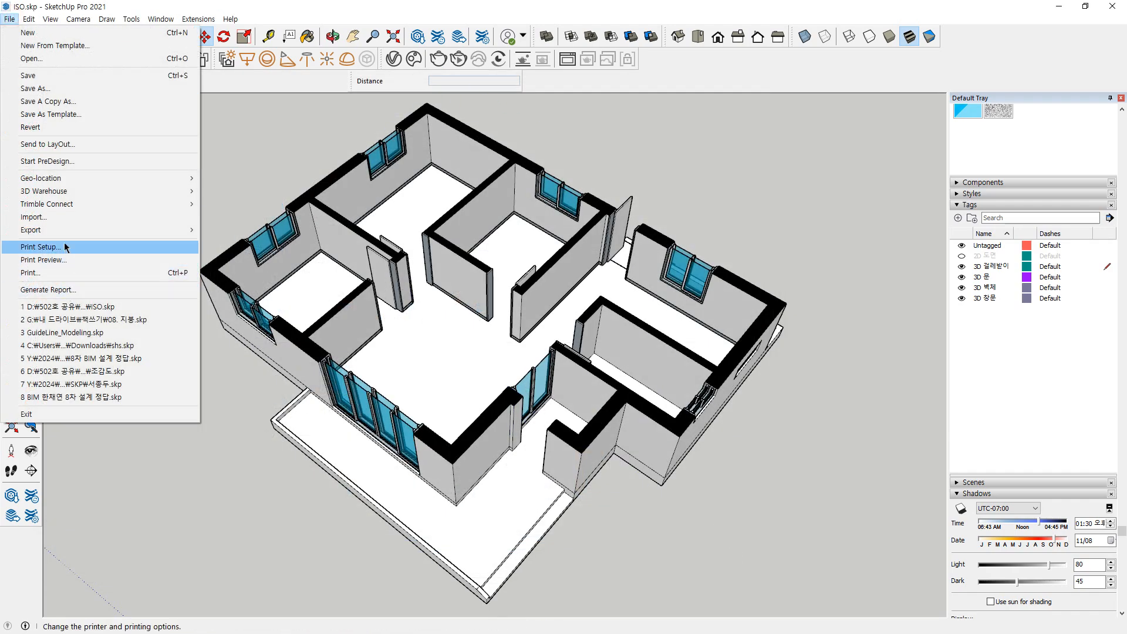
{"action": "left_click", "coordinate": [62, 216]}
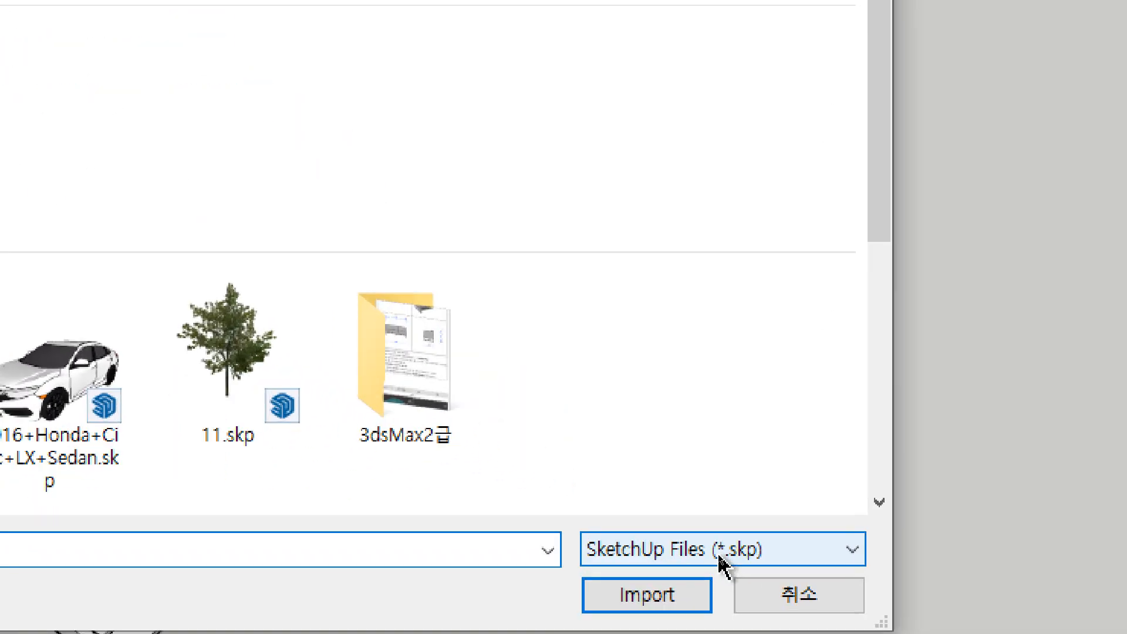
{"action": "left_click", "coordinate": [746, 551]}
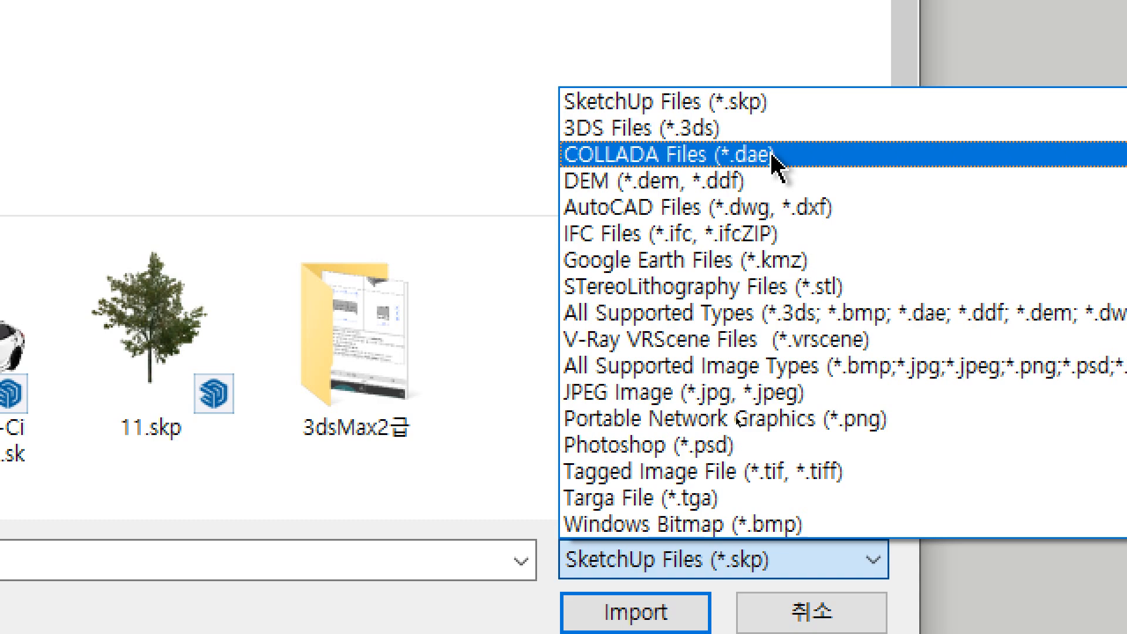
{"action": "left_click", "coordinate": [843, 106]}
{"action": "scroll", "coordinate": [143, 184], "scroll_direction": "up", "scroll_amount": 3}
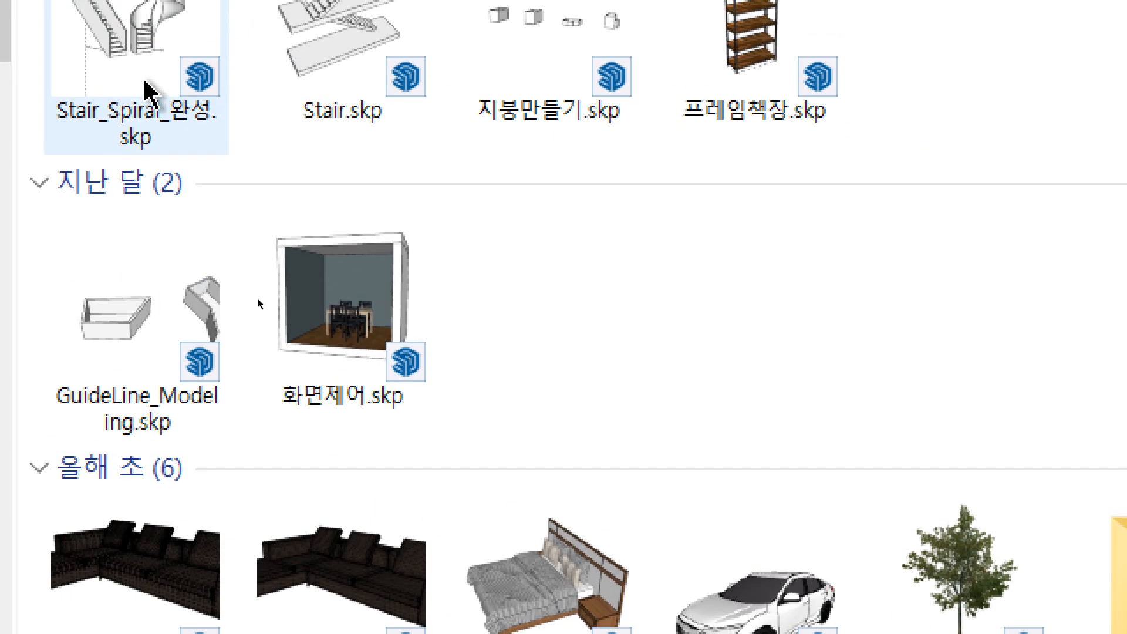
{"action": "left_click", "coordinate": [357, 397]}
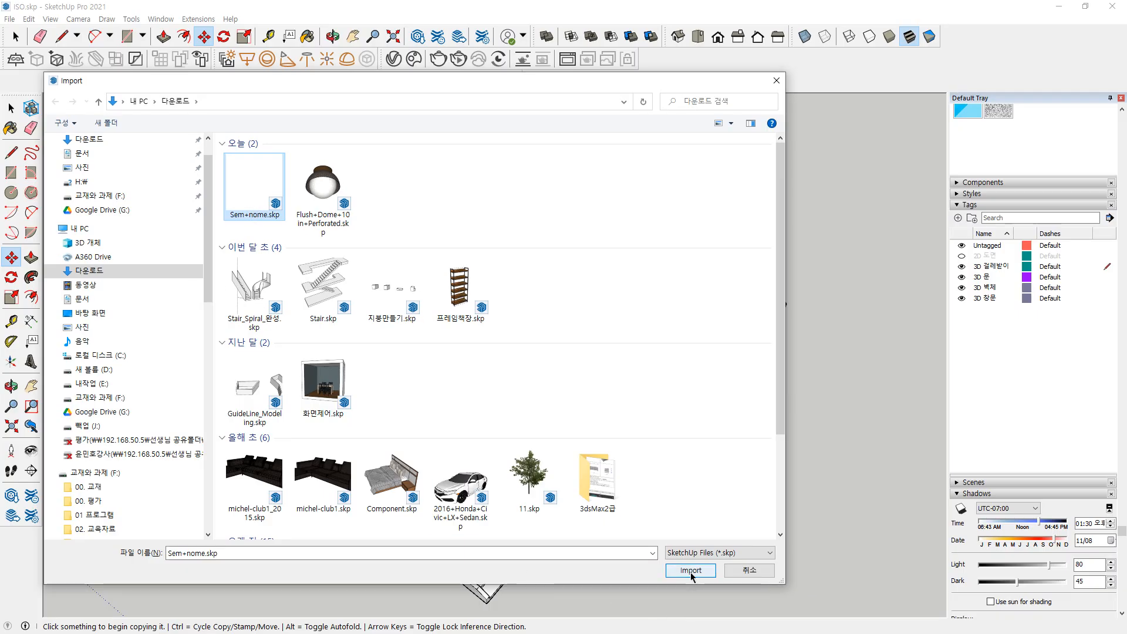
{"action": "left_click", "coordinate": [692, 574]}
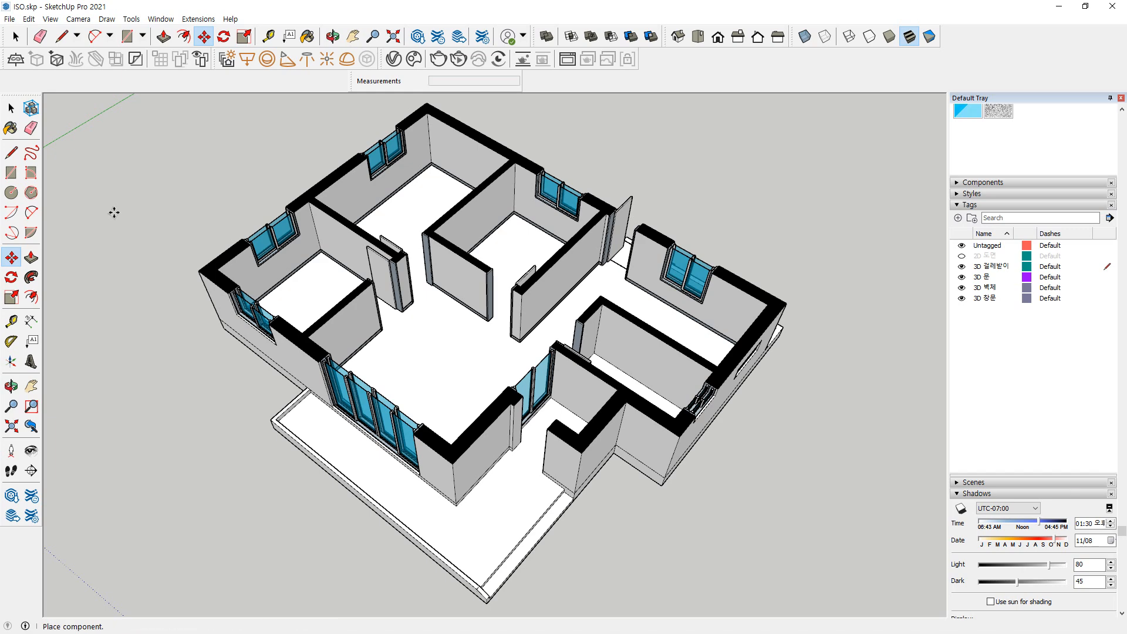
{"action": "scroll", "coordinate": [120, 247], "scroll_direction": "down", "scroll_amount": 1}
{"action": "scroll", "coordinate": [330, 371], "scroll_direction": "up", "scroll_amount": 1}
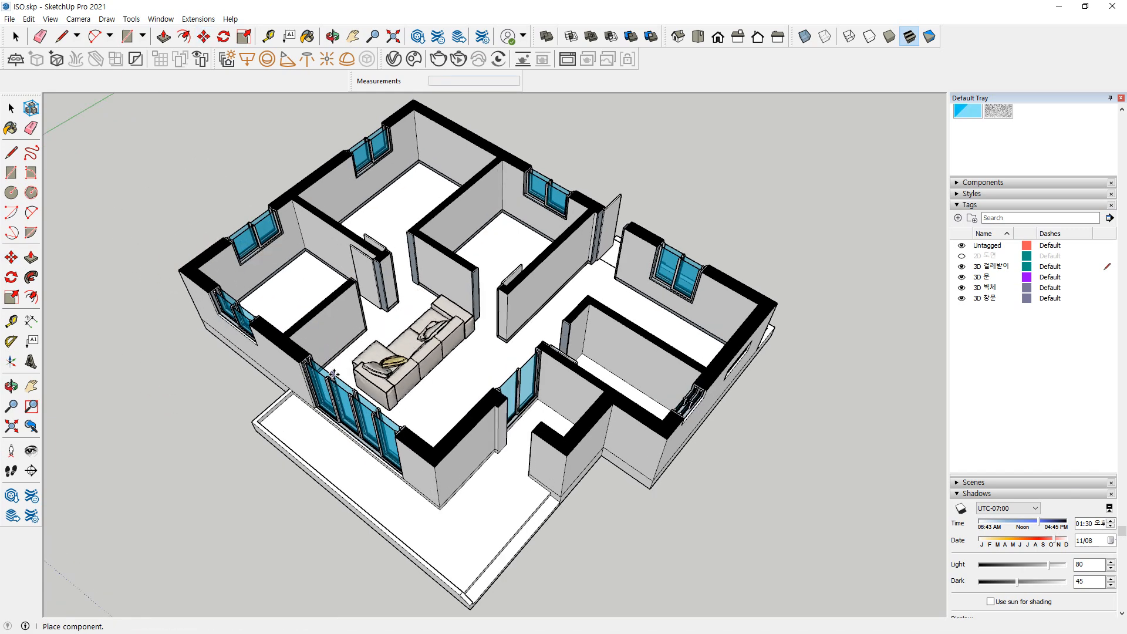
{"action": "left_click", "coordinate": [82, 204]}
Mirror the imported sofa along the component's red axis
{"action": "key", "text": "m"}
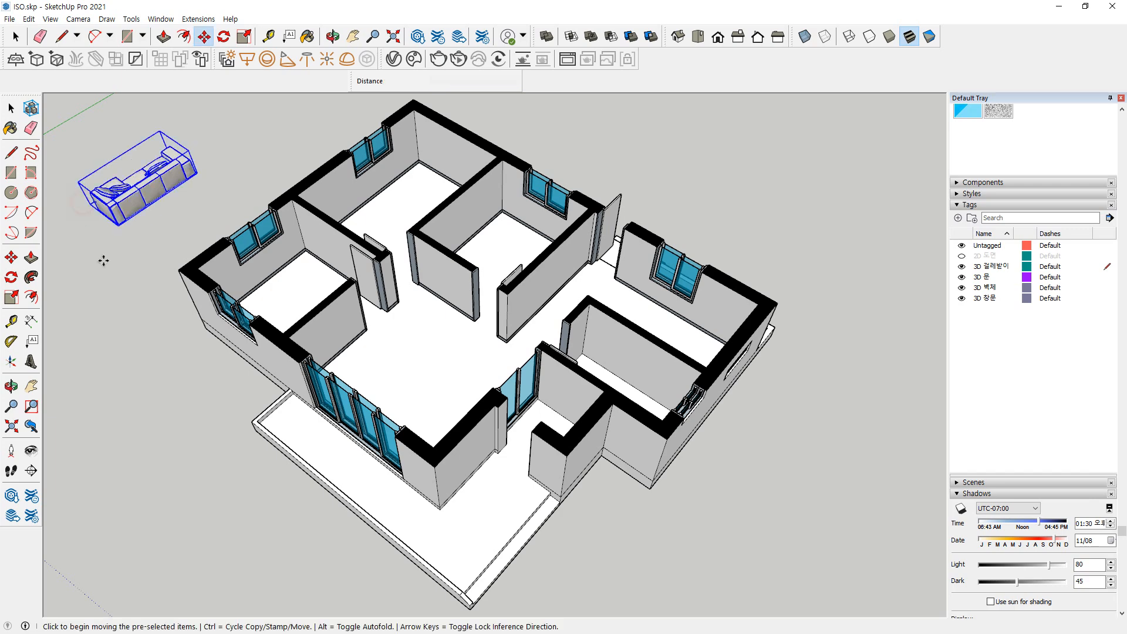
{"action": "middle_click_drag", "start_coordinate": [136, 192], "coordinate": [662, 288]}
{"action": "key", "text": "space"}
{"action": "right_click", "coordinate": [339, 347]}
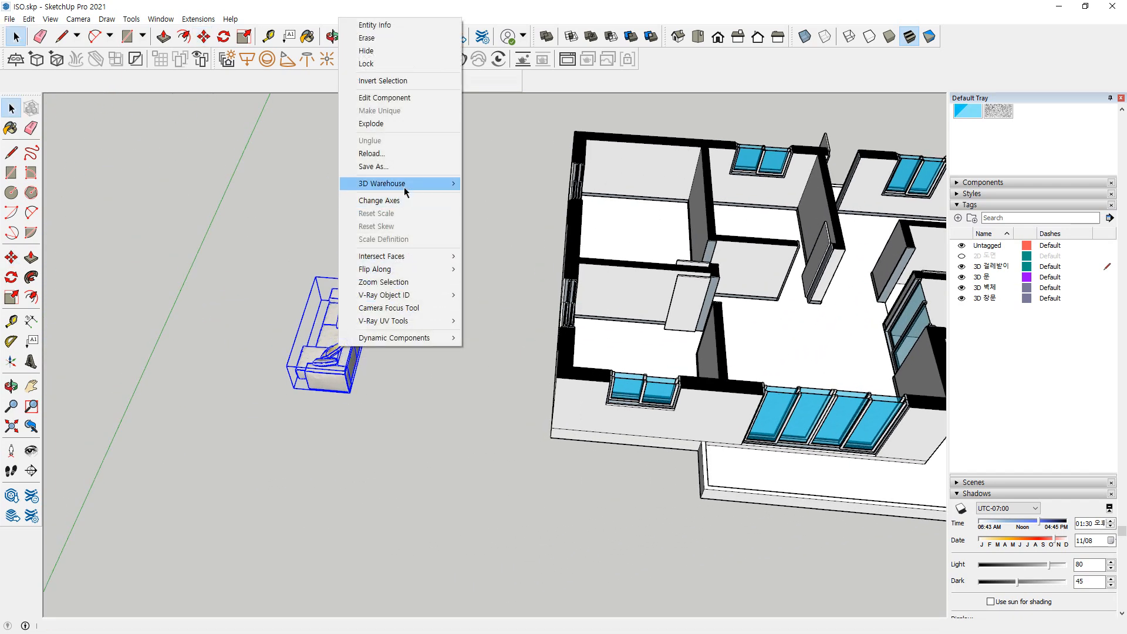
{"action": "left_click", "coordinate": [424, 422]}
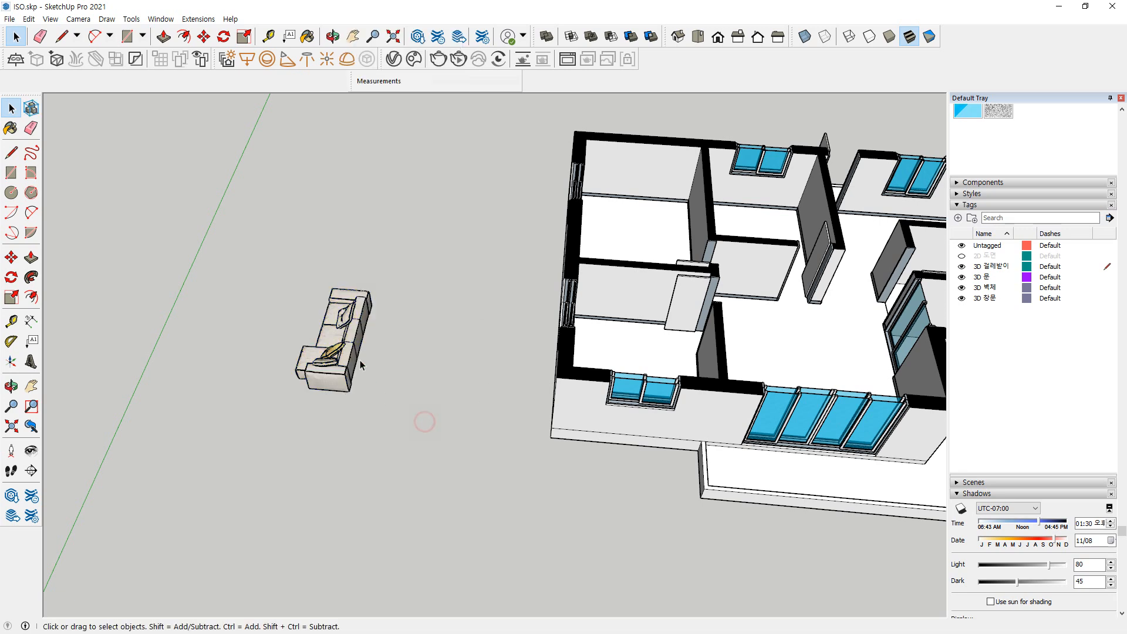
{"action": "right_click", "coordinate": [337, 330]}
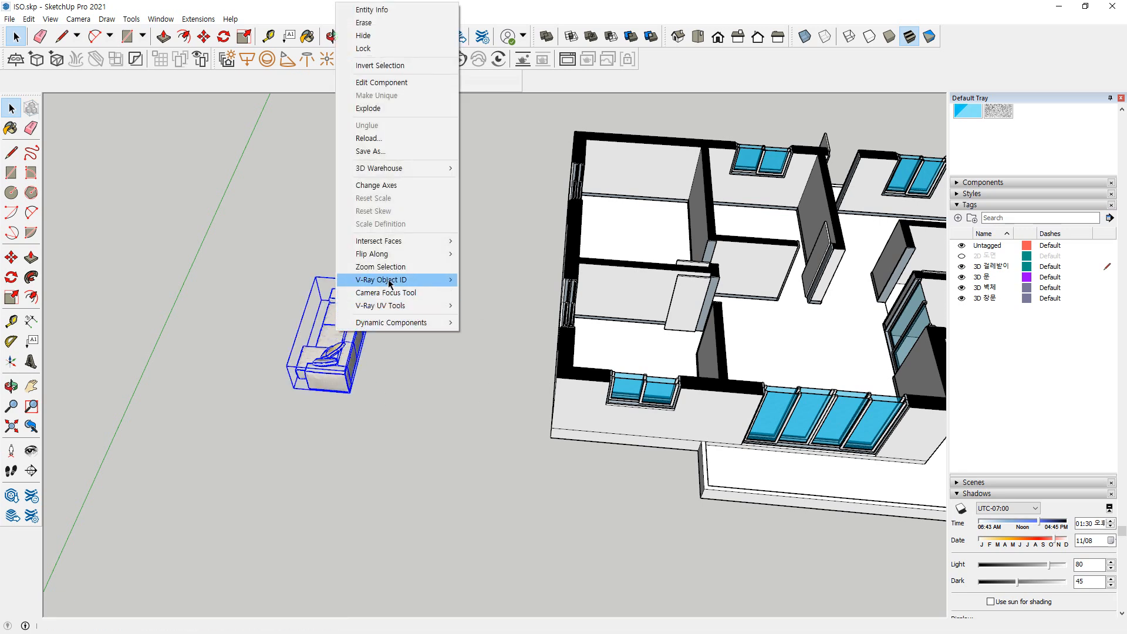
{"action": "mouse_move", "coordinate": [390, 254]}
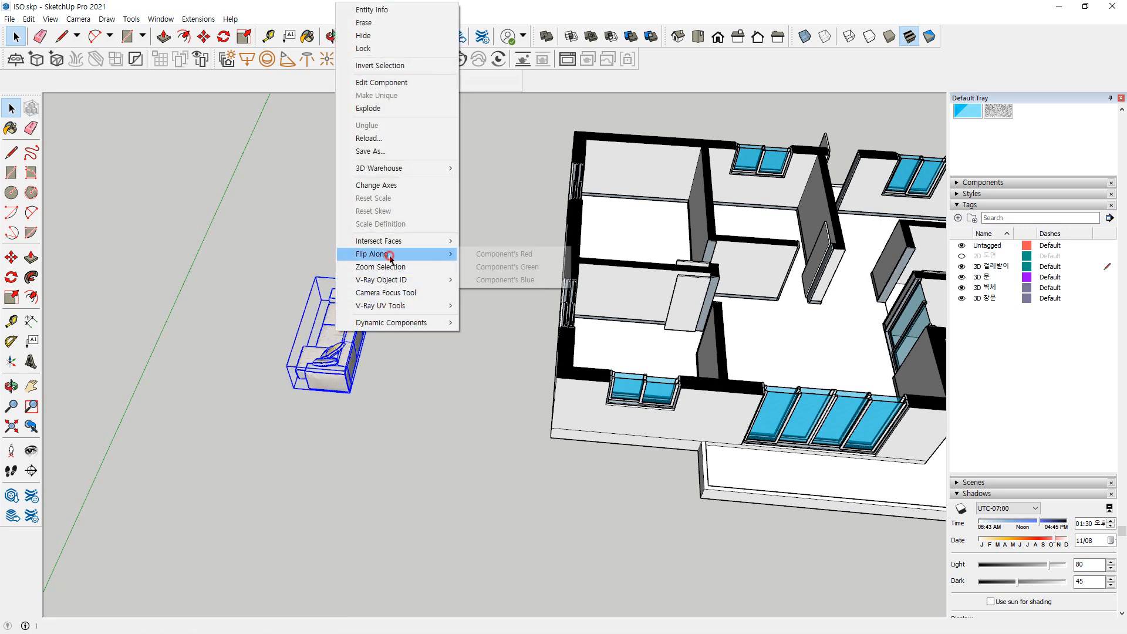
{"action": "left_click", "coordinate": [500, 256]}
Move the sofa by its back corner into the living room, against the wall beside the large four-panel window
{"action": "key", "text": "m"}
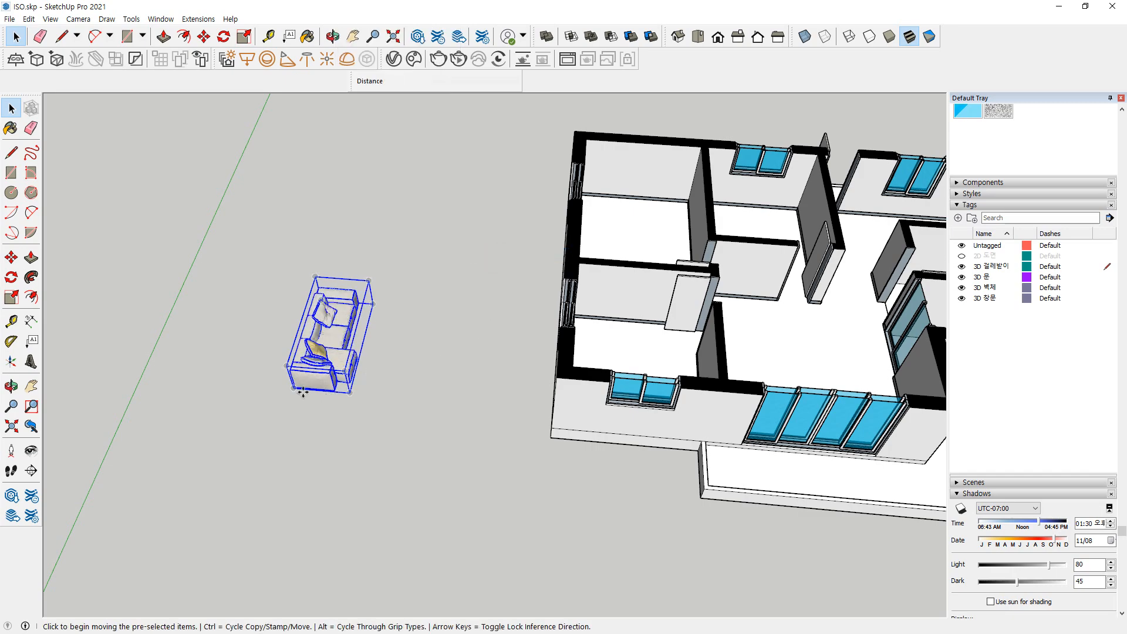
{"action": "left_click", "coordinate": [303, 392]}
{"action": "middle_click_drag", "start_coordinate": [443, 388], "coordinate": [141, 360]}
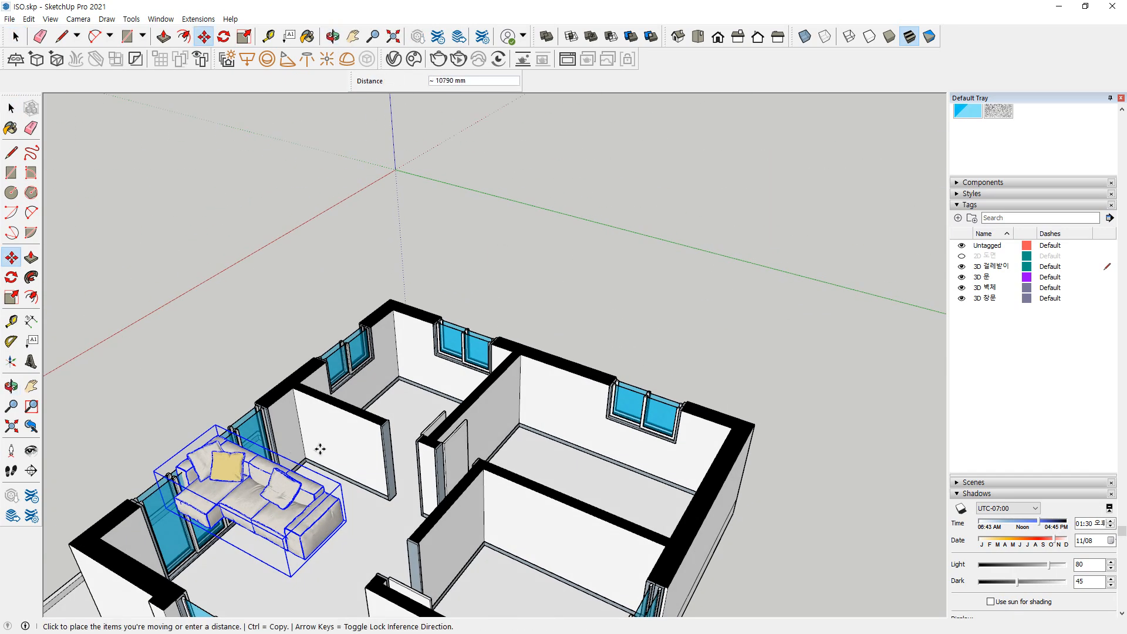
{"action": "left_click", "coordinate": [303, 463]}
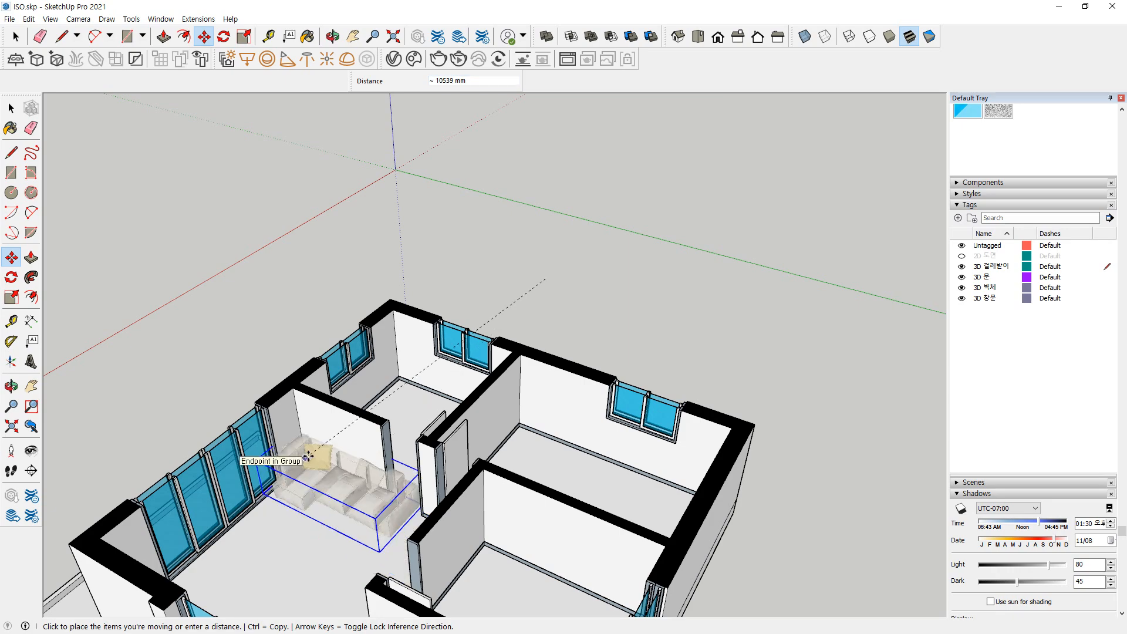
Adjust the sofa's position so that it sits in the living room corner between the wall and the large window
{"action": "middle_click_drag", "start_coordinate": [304, 463], "coordinate": [676, 541]}
{"action": "middle_click_drag", "start_coordinate": [605, 616], "coordinate": [576, 524]}
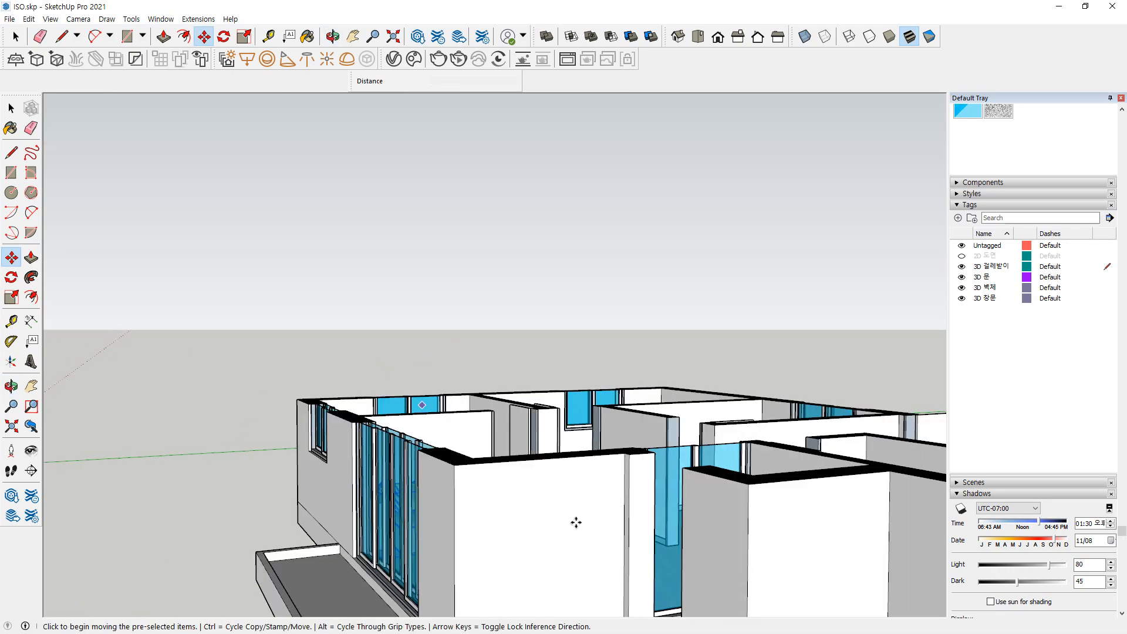
{"action": "middle_click_drag", "start_coordinate": [501, 488], "coordinate": [406, 500]}
{"action": "scroll", "coordinate": [226, 284], "scroll_direction": "up", "scroll_amount": 5}
{"action": "scroll", "coordinate": [277, 334], "scroll_direction": "up", "scroll_amount": 2}
{"action": "left_click", "coordinate": [290, 325]}
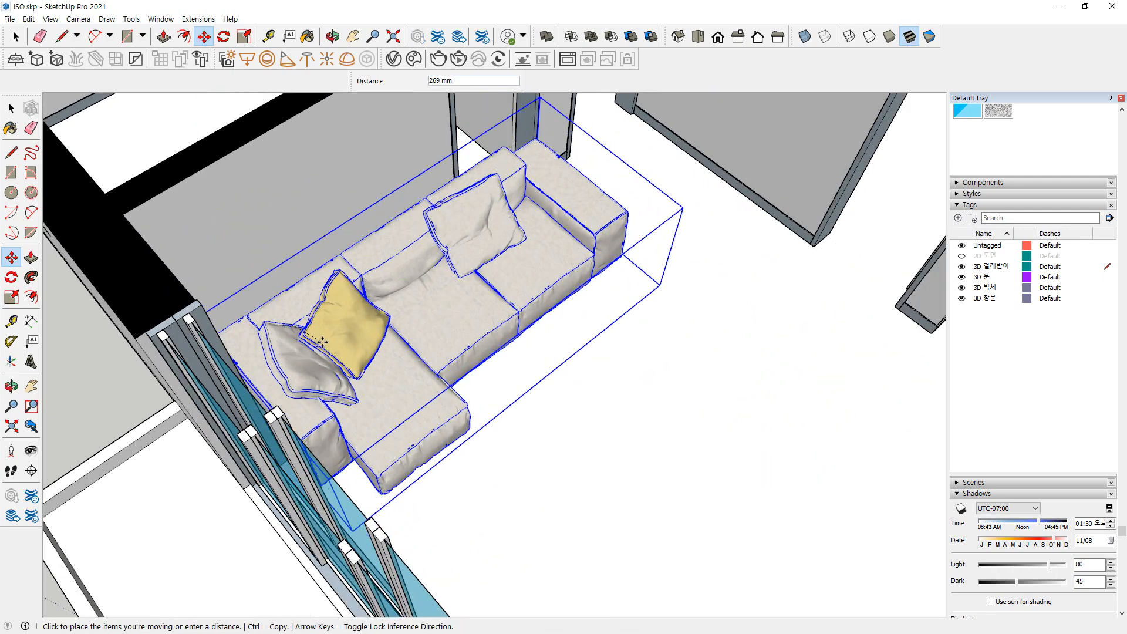
{"action": "middle_click_drag", "start_coordinate": [317, 341], "coordinate": [664, 355]}
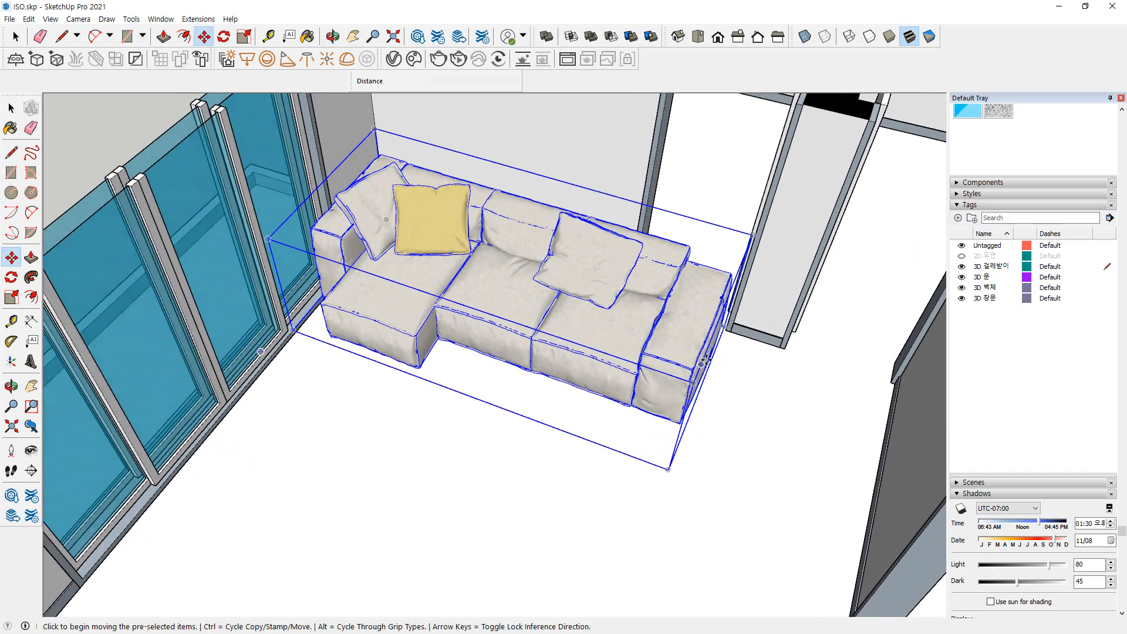
Scale the sofa down uniformly to about 0.73 from its front corner toward the room corner, and deselect it
{"action": "key", "text": "s"}
{"action": "left_click", "coordinate": [695, 383]}
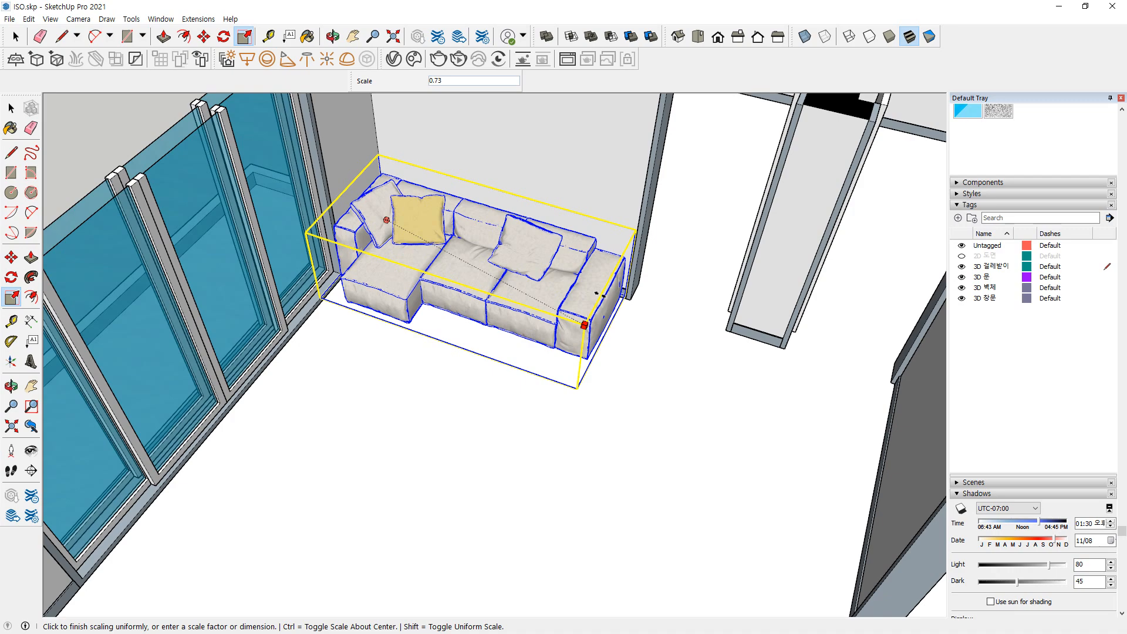
{"action": "left_click", "coordinate": [602, 299]}
{"action": "key", "text": "space"}
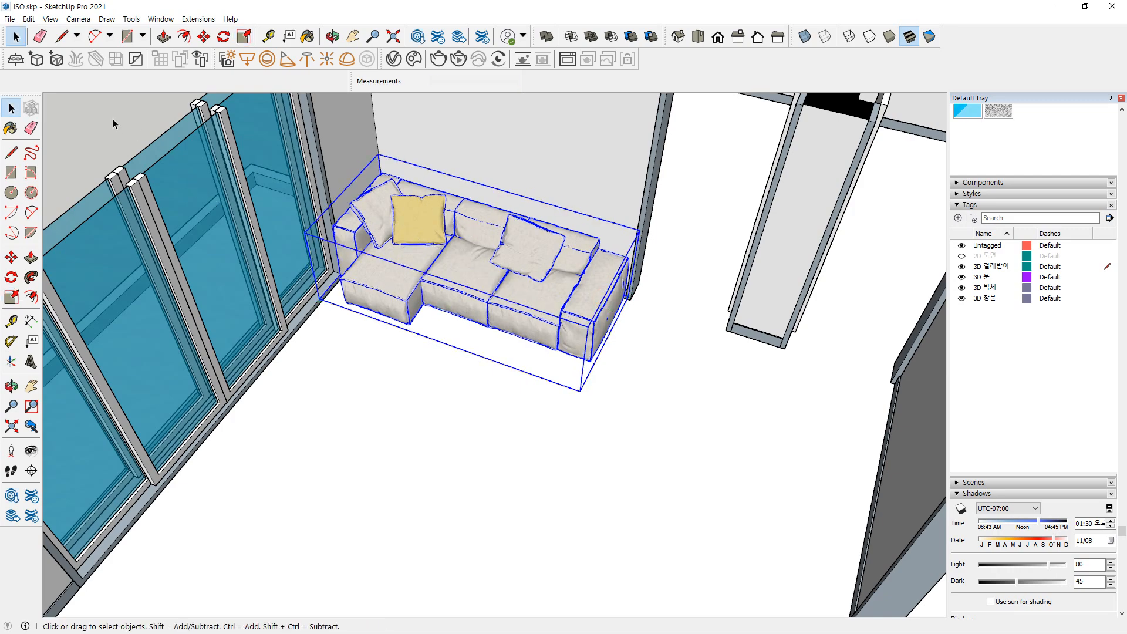
{"action": "left_click", "coordinate": [110, 116]}
{"action": "scroll", "coordinate": [400, 332], "scroll_direction": "down", "scroll_amount": 3}
{"action": "mouse_move", "coordinate": [469, 346]}
{"action": "middle_mouse_down"}
{"action": "mouse_move", "coordinate": [301, 284]}
{"action": "mouse_move", "coordinate": [188, 125]}
{"action": "mouse_move", "coordinate": [464, 350]}
{"action": "middle_mouse_up"}
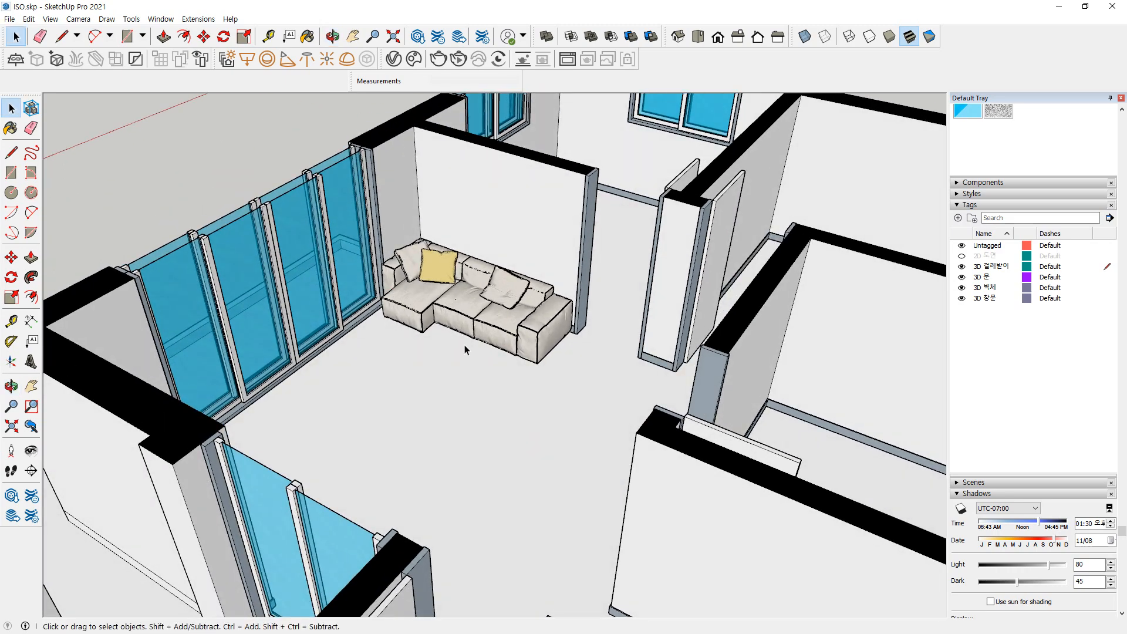
{"action": "scroll", "coordinate": [464, 347], "scroll_direction": "down", "scroll_amount": 7}
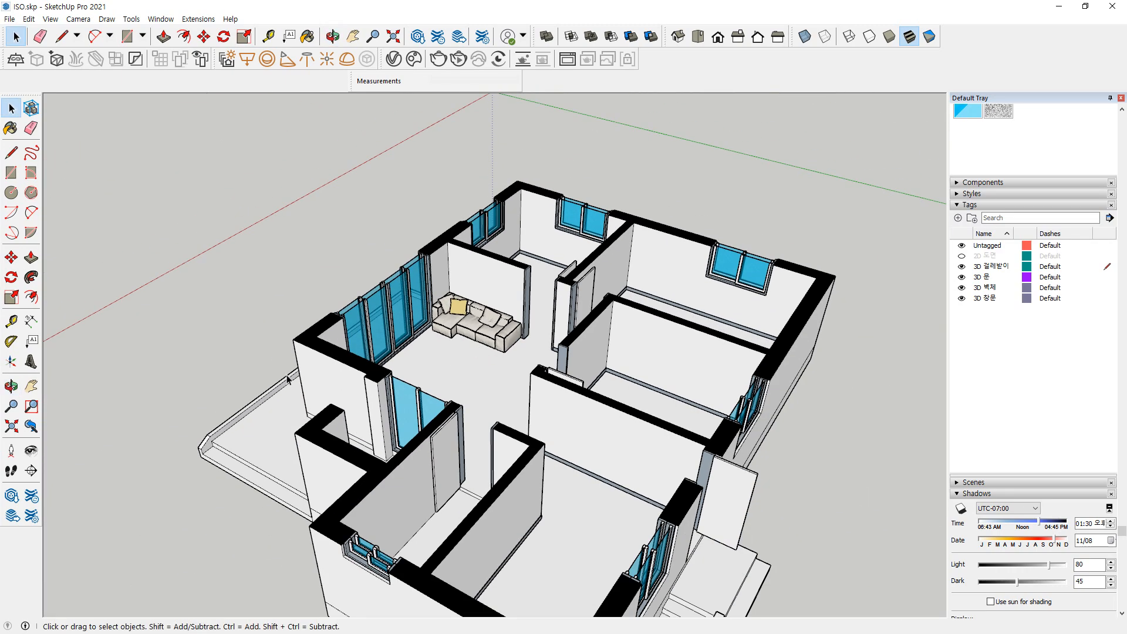
{"action": "middle_click_drag", "start_coordinate": [230, 359], "coordinate": [611, 508]}
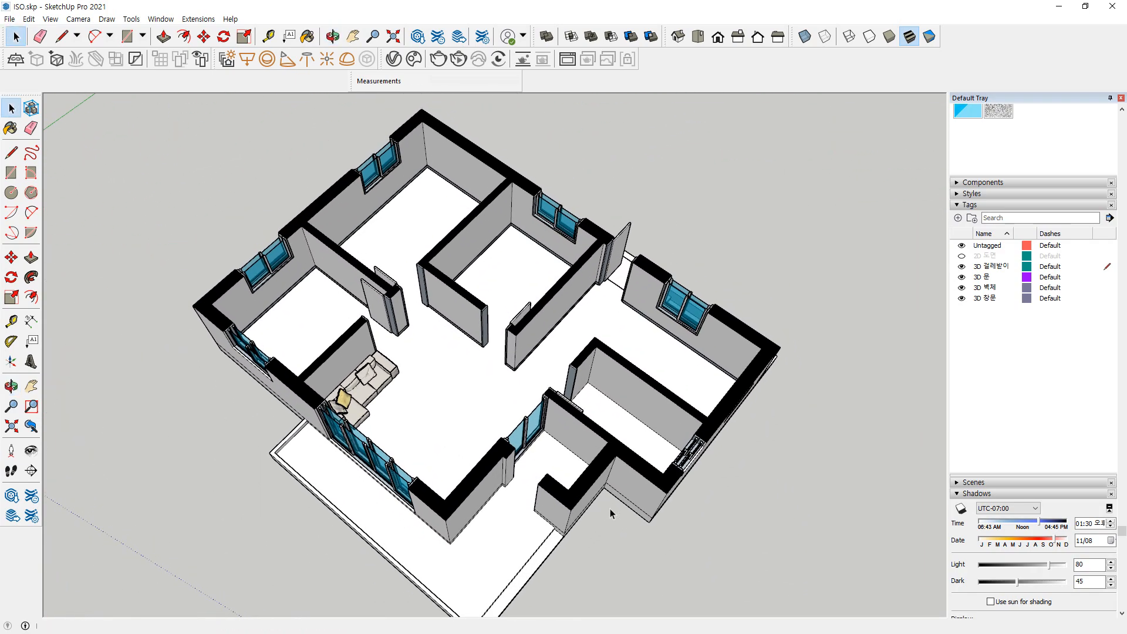